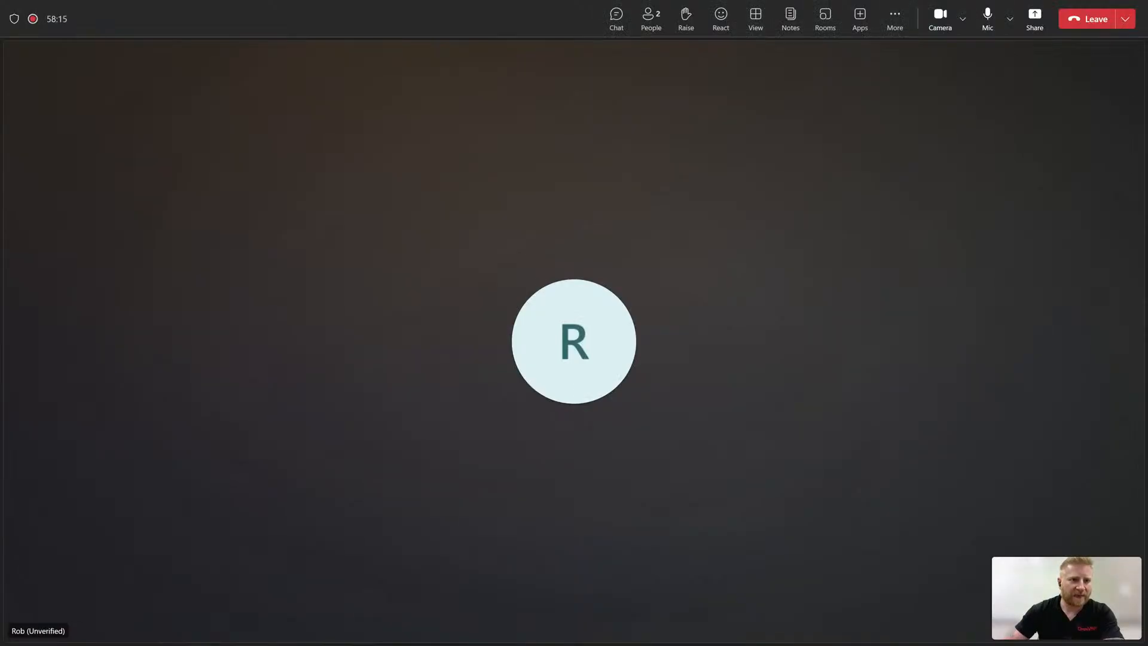
Switch to the browser and look over the introduction of the NASA Urban Air Mobility (UAM) Reference Vehicles page.
{"action": "left_click_drag", "start_coordinate": [658, 644], "coordinate": [609, 1]}
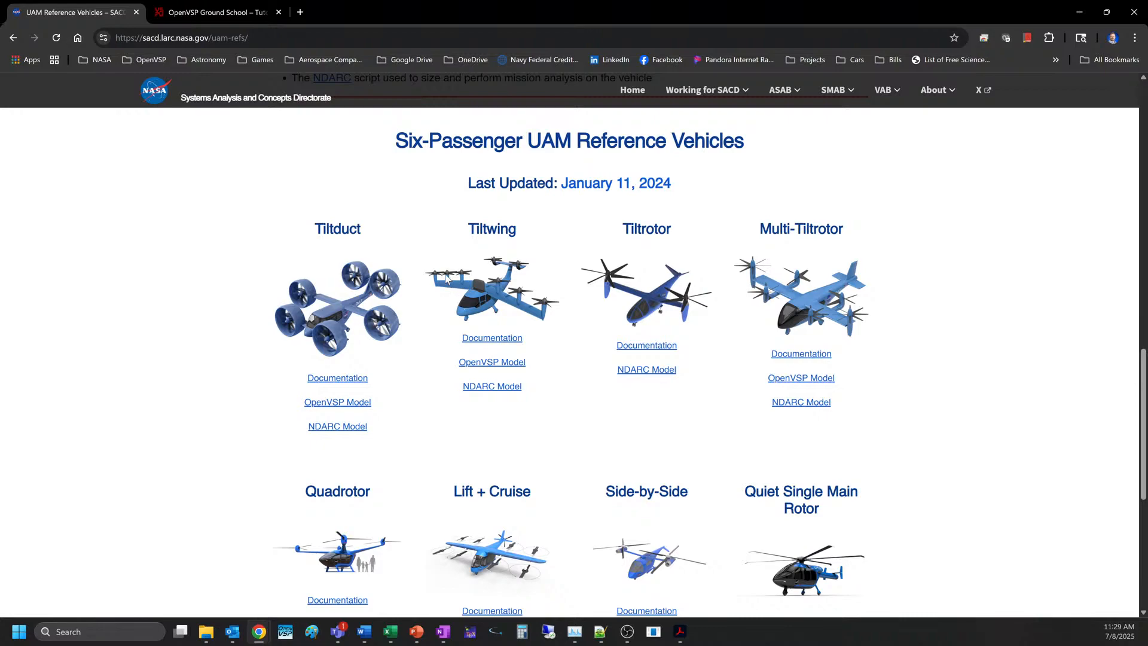
{"action": "scroll", "coordinate": [468, 276], "scroll_direction": "up", "scroll_amount": 15}
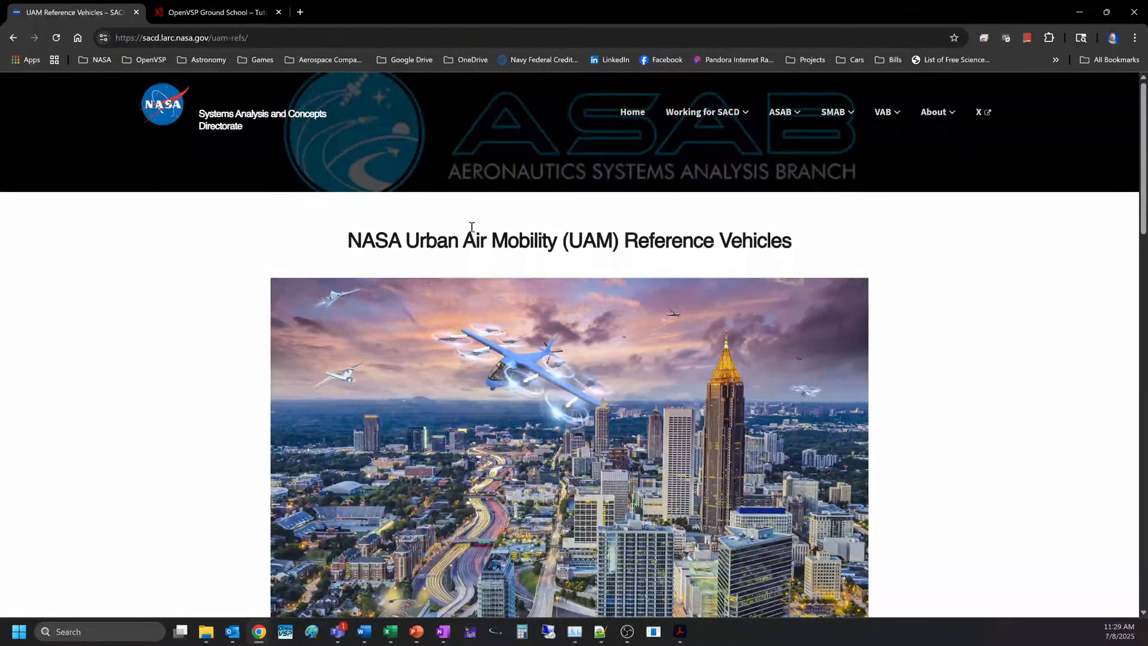
{"action": "scroll", "coordinate": [294, 284], "scroll_direction": "down", "scroll_amount": 4}
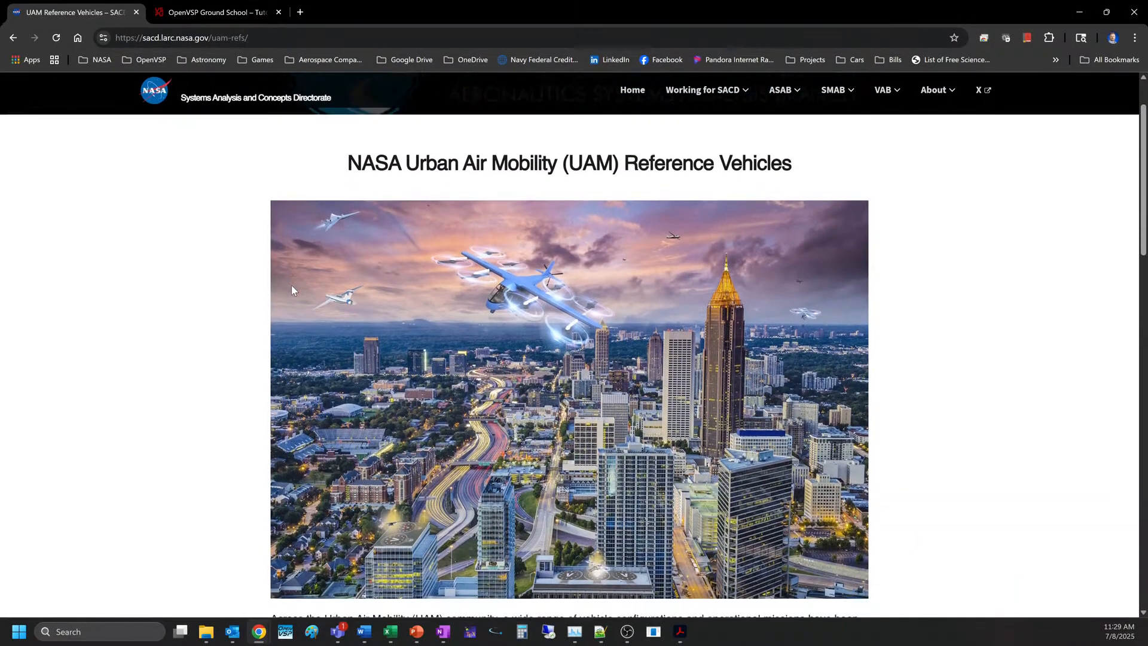
{"action": "scroll", "coordinate": [291, 290], "scroll_direction": "down", "scroll_amount": 1}
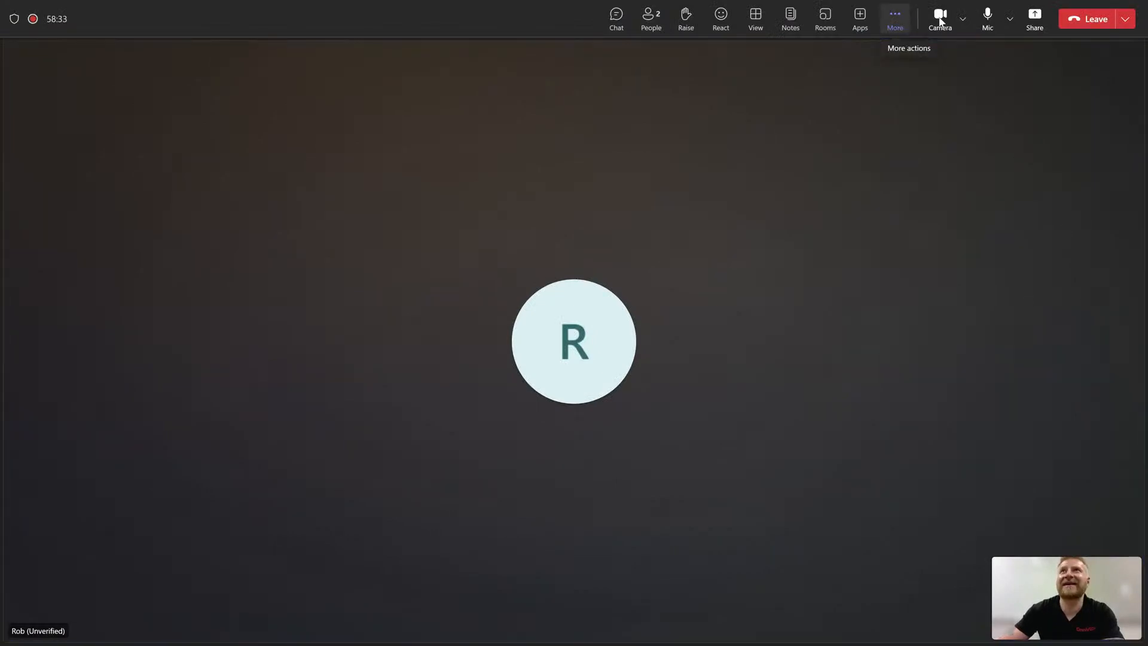
Share the screen that shows the UAM Reference Vehicles page in the Teams meeting and bring the browser into focus.
{"action": "left_click", "coordinate": [1034, 18]}
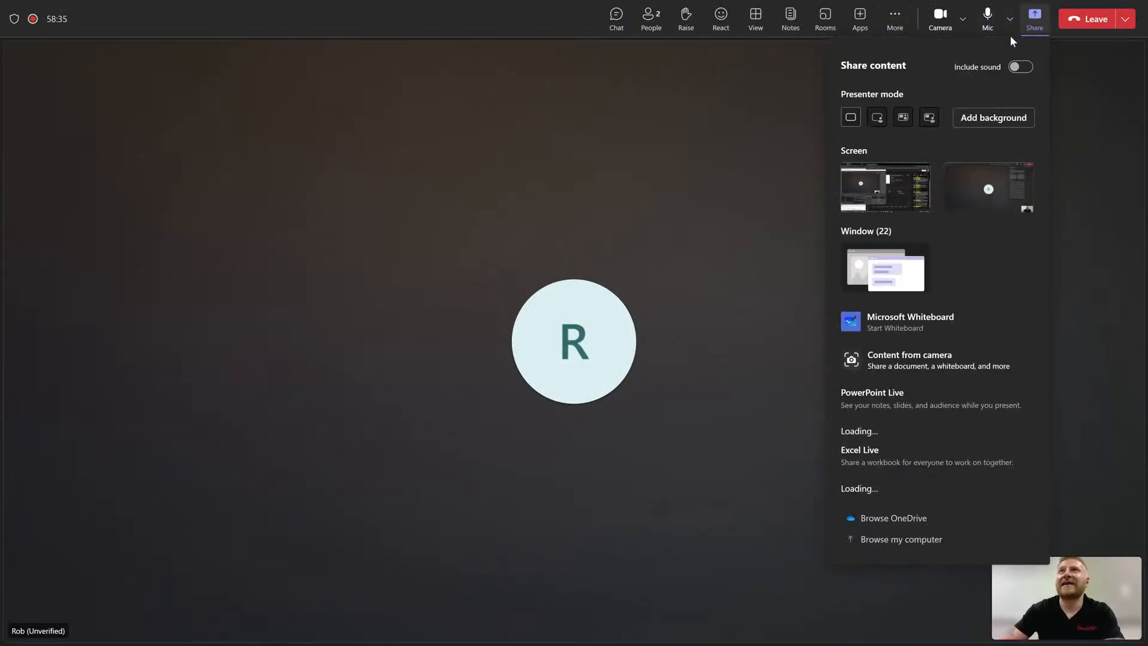
{"action": "left_click", "coordinate": [992, 184]}
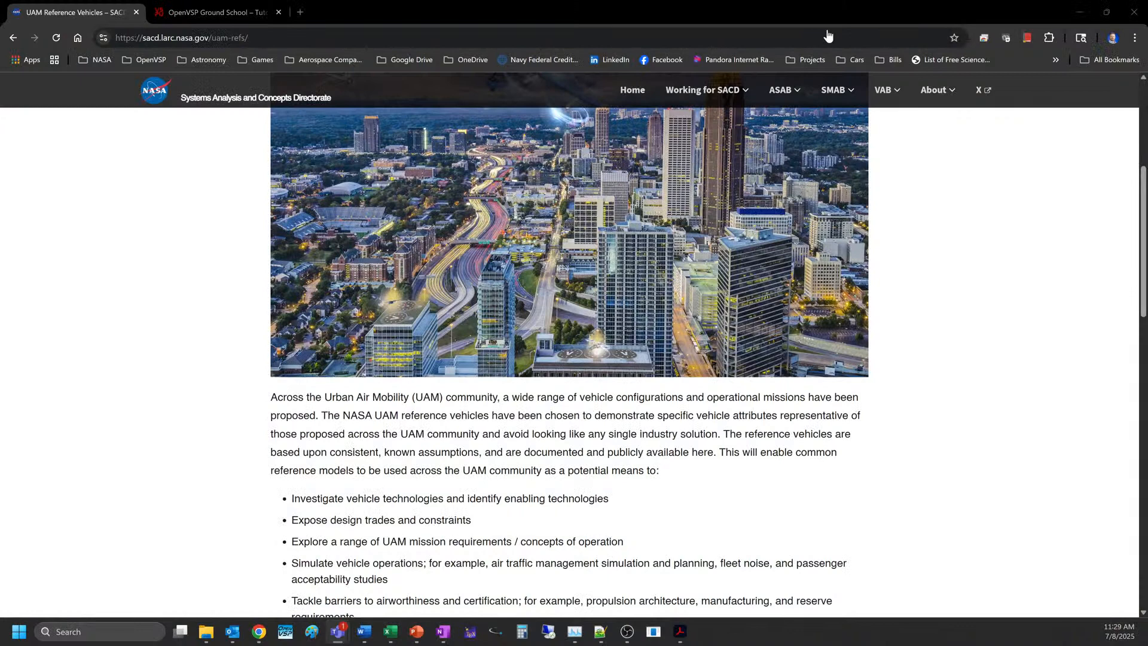
{"action": "left_click", "coordinate": [950, 259]}
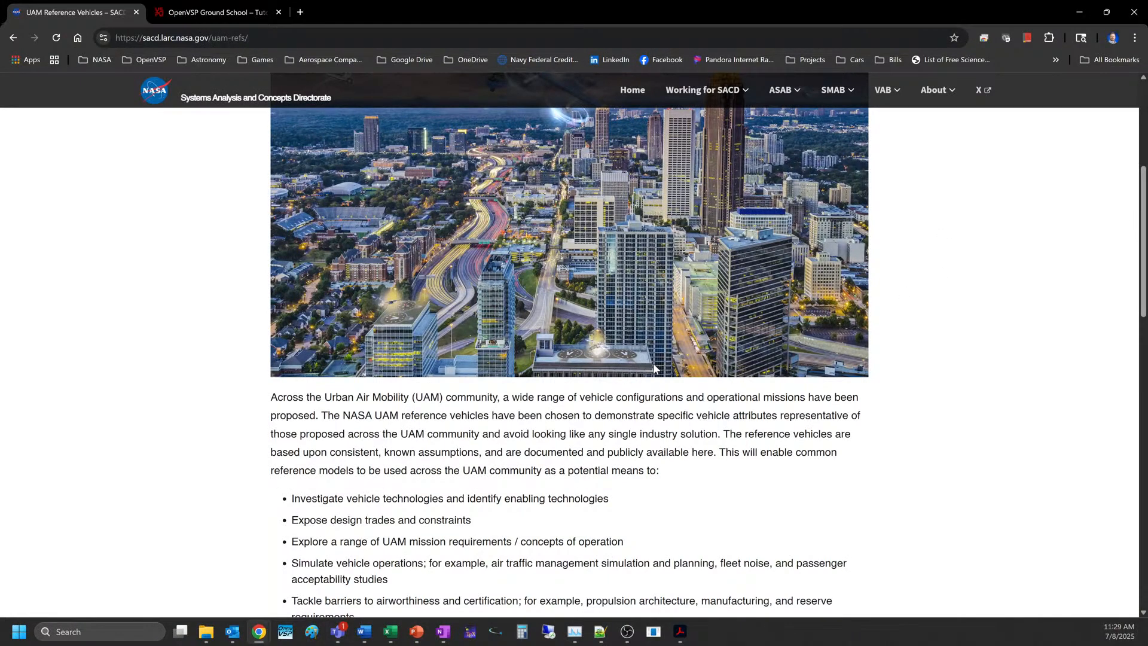
Examine the Six-Passenger UAM Reference Vehicles and the documentation and model downloads offered for each configuration.
{"action": "scroll", "coordinate": [400, 387], "scroll_direction": "down", "scroll_amount": 8}
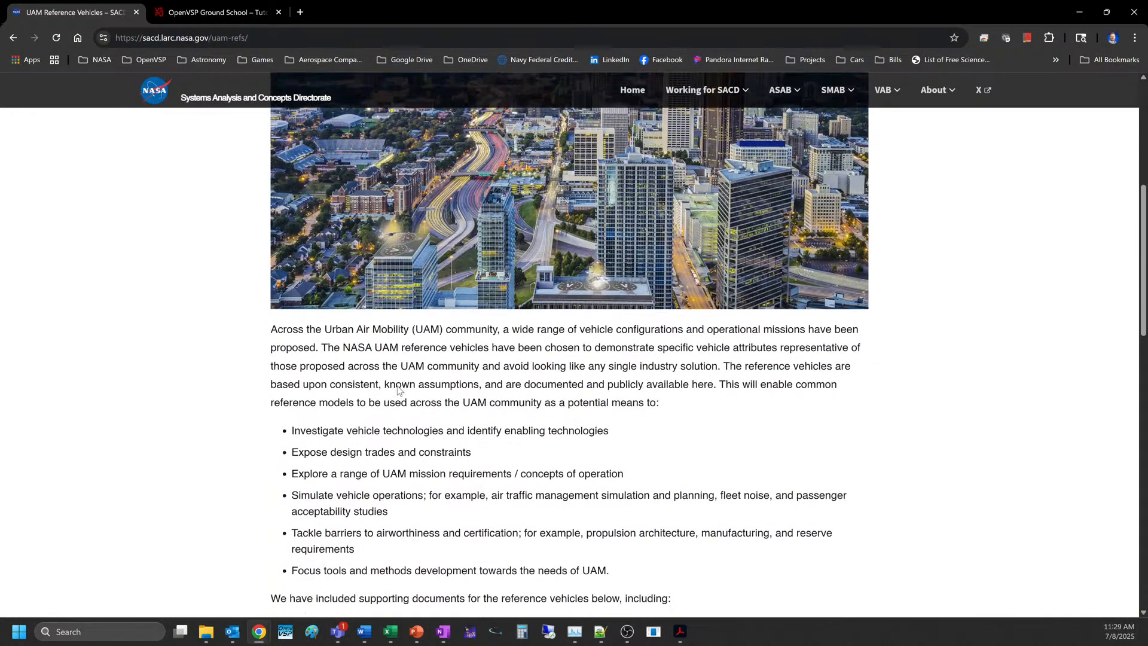
{"action": "scroll", "coordinate": [258, 378], "scroll_direction": "down", "scroll_amount": 3}
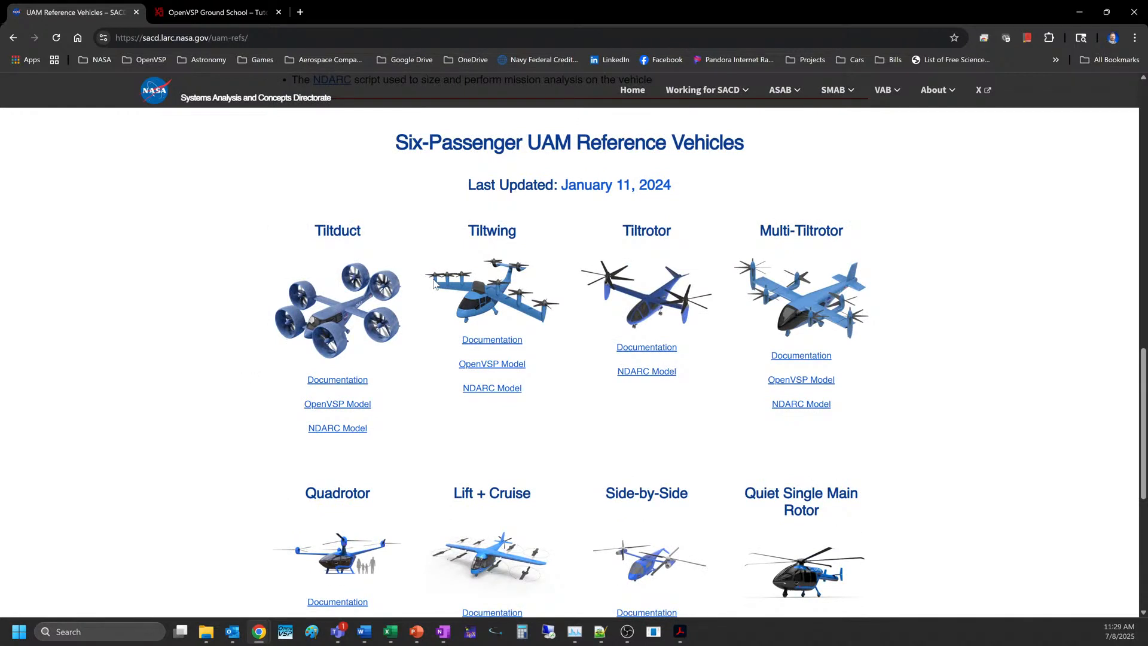
{"action": "scroll", "coordinate": [653, 286], "scroll_direction": "down", "scroll_amount": 2}
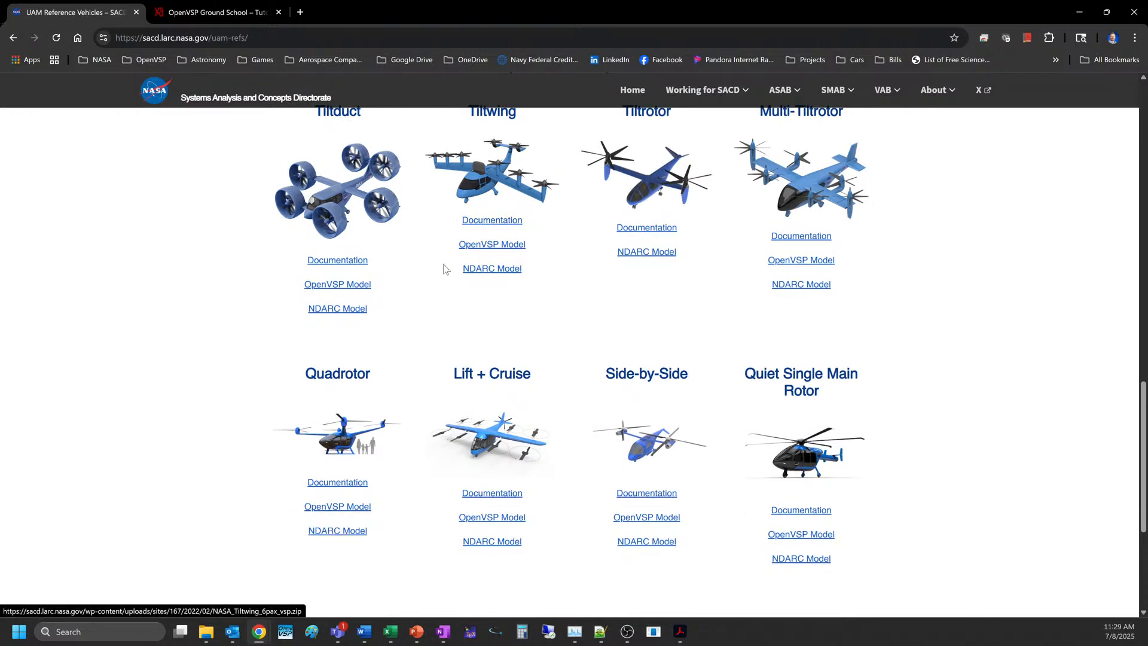
{"action": "scroll", "coordinate": [443, 268], "scroll_direction": "up", "scroll_amount": 2}
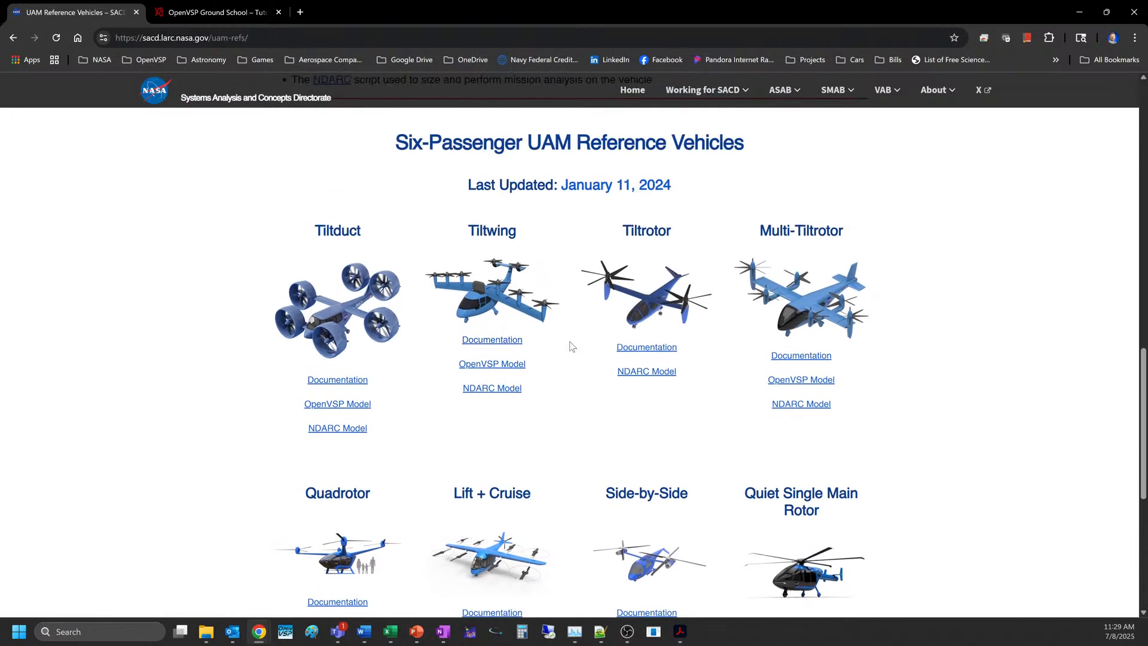
{"action": "scroll", "coordinate": [457, 461], "scroll_direction": "down", "scroll_amount": 1}
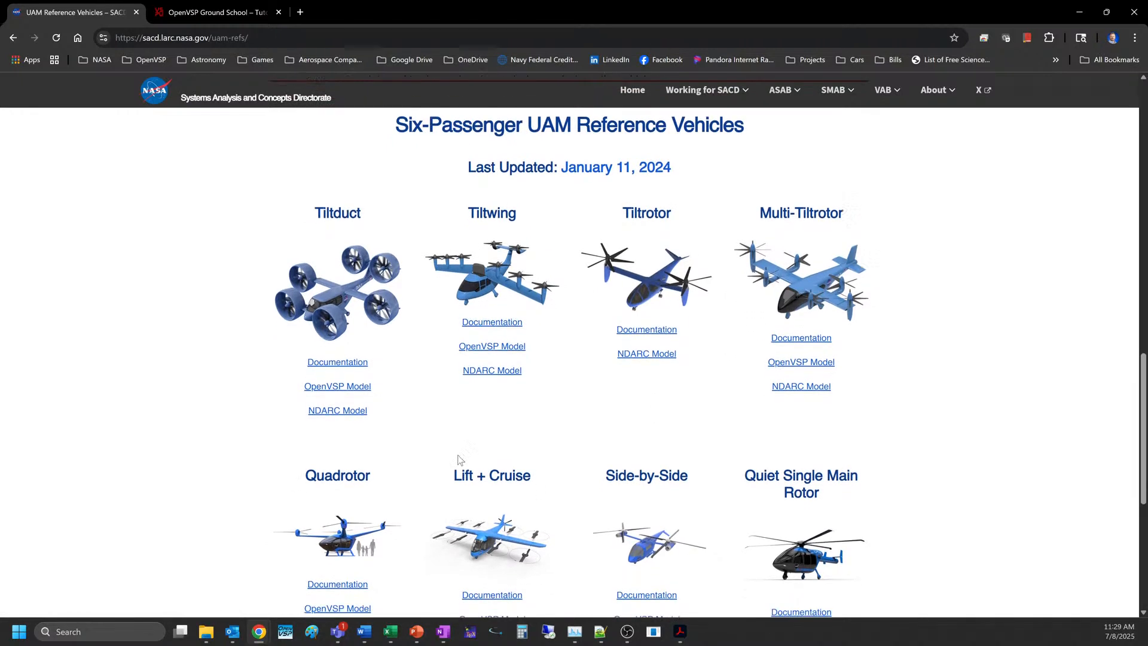
{"action": "scroll", "coordinate": [457, 460], "scroll_direction": "down", "scroll_amount": 2}
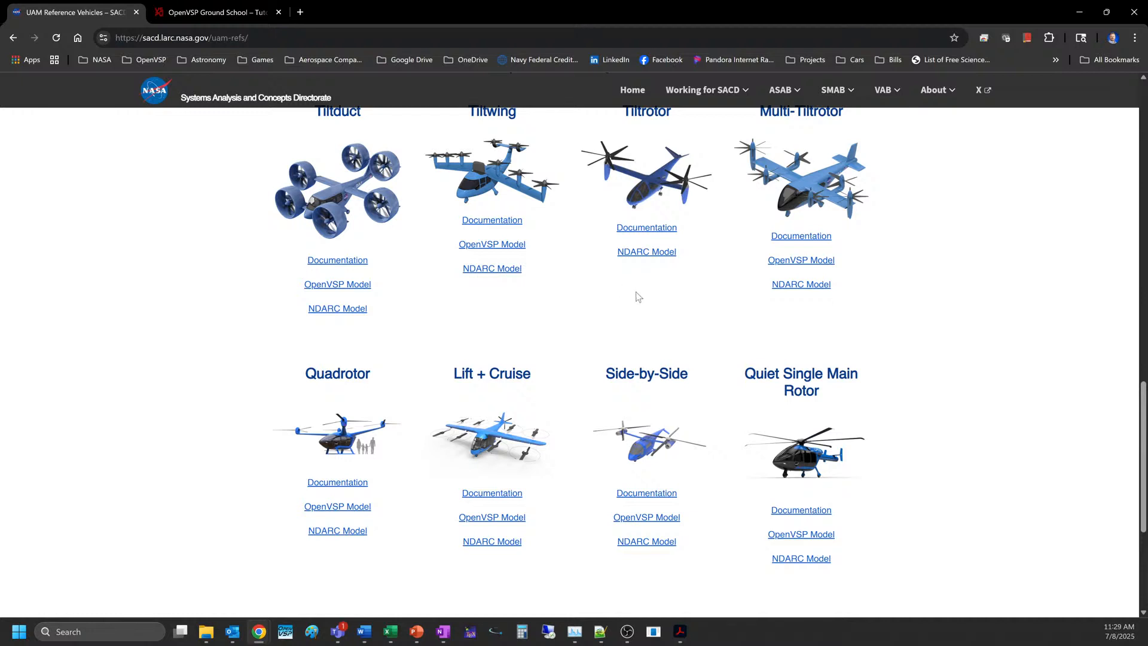
{"action": "scroll", "coordinate": [618, 309], "scroll_direction": "up", "scroll_amount": 2}
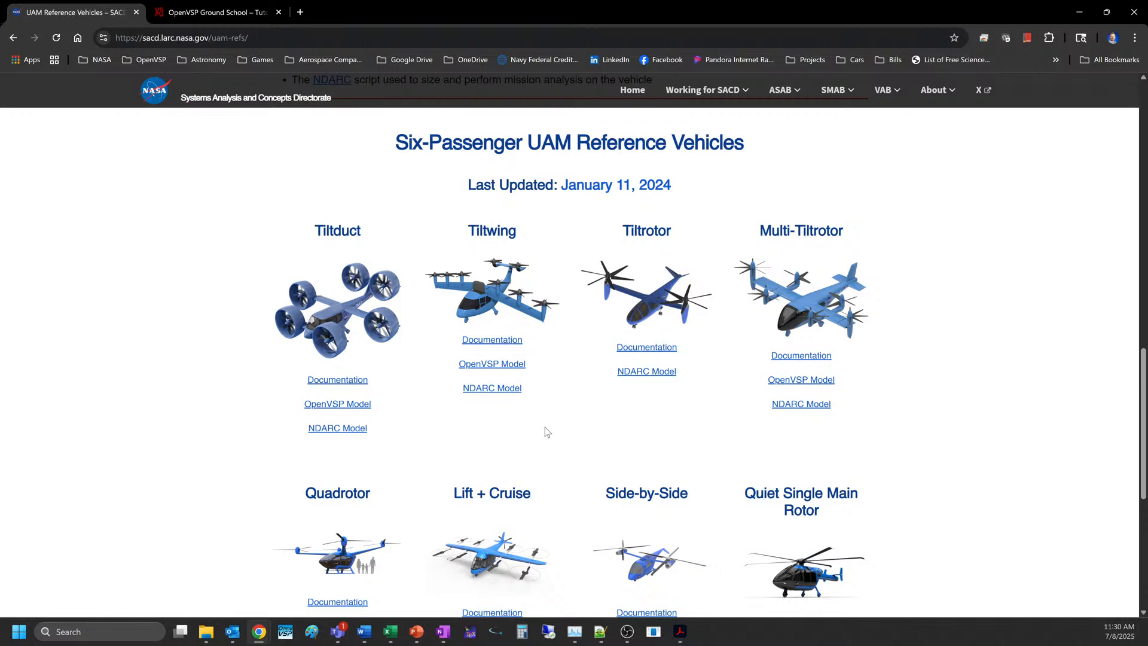
Switch to the OpenVSP Ground School site and look through the topics of Chapter 1: OpenVSP Fundamentals.
{"action": "left_click", "coordinate": [190, 13]}
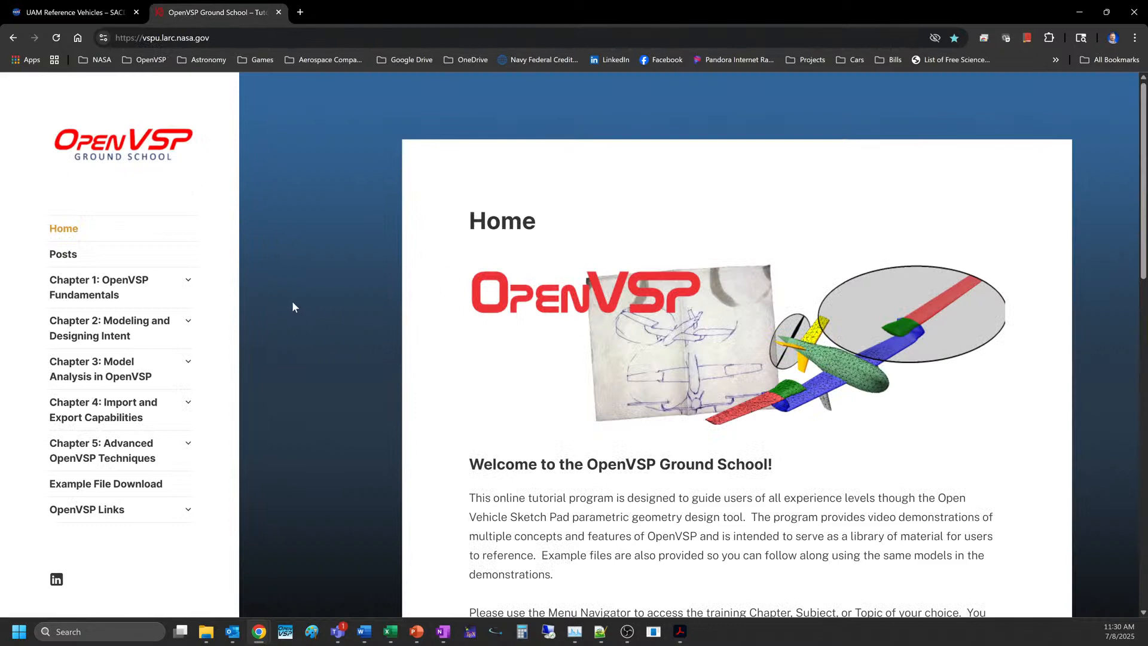
{"action": "scroll", "coordinate": [292, 307], "scroll_direction": "down", "scroll_amount": 2}
{"action": "scroll", "coordinate": [278, 282], "scroll_direction": "up", "scroll_amount": 2}
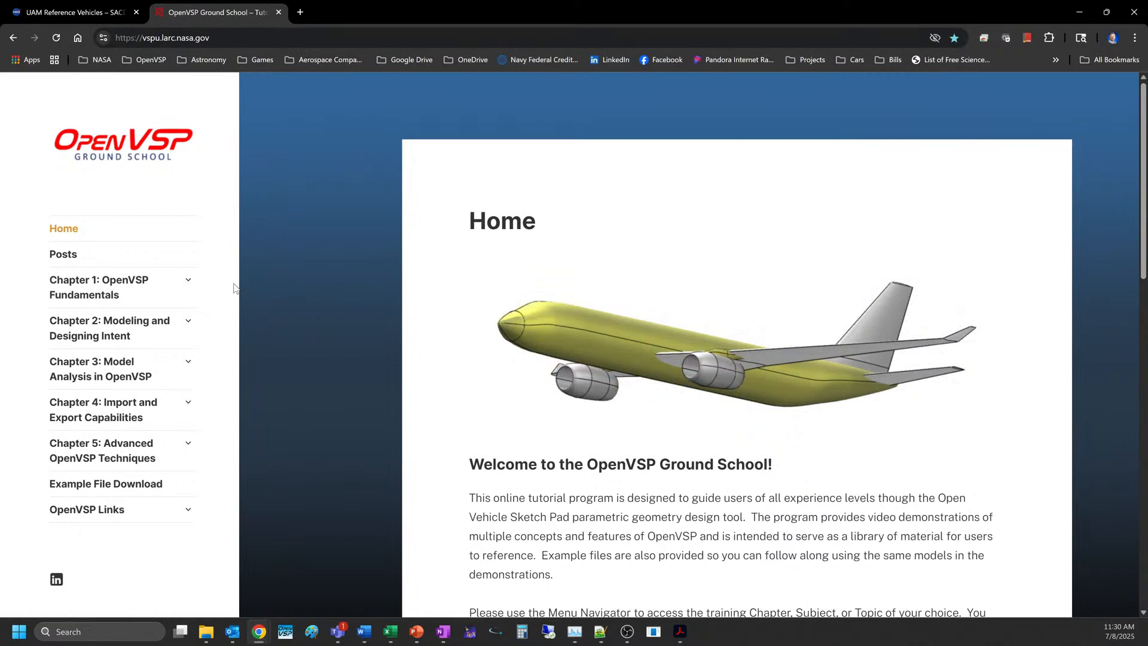
{"action": "left_click", "coordinate": [188, 279]}
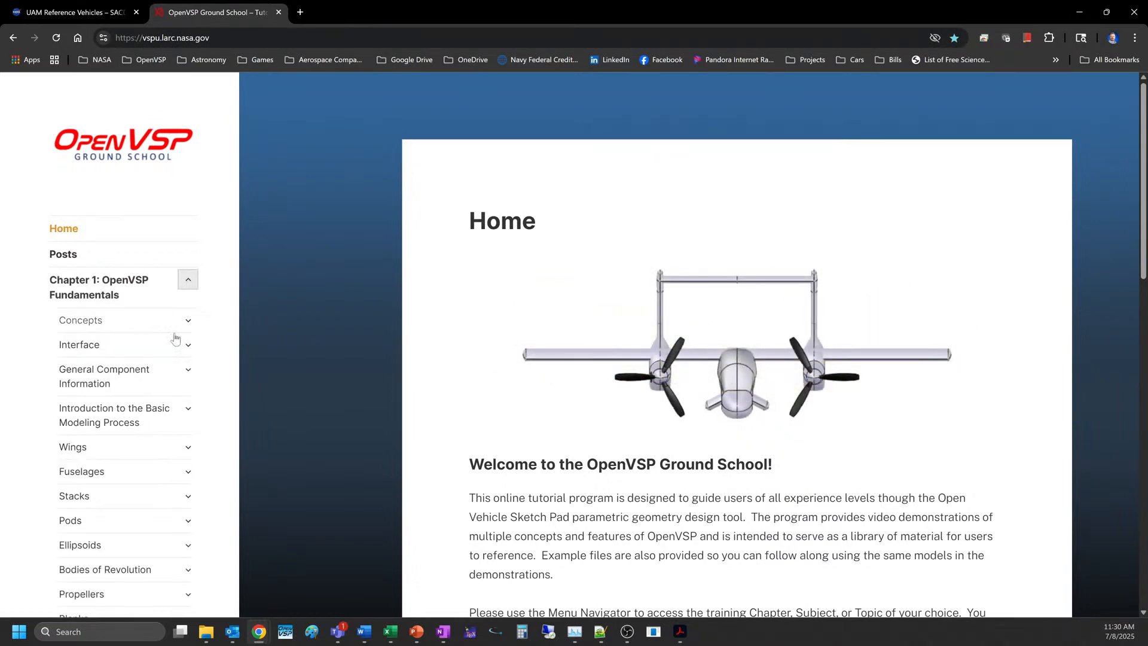
{"action": "scroll", "coordinate": [166, 388], "scroll_direction": "down", "scroll_amount": 2}
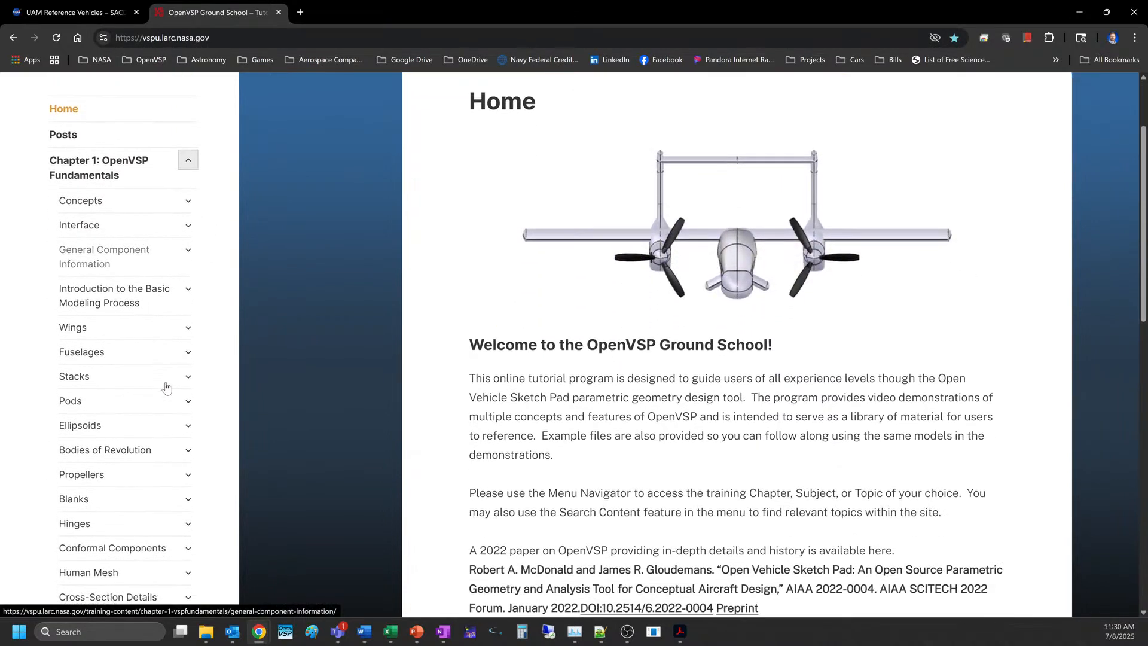
{"action": "scroll", "coordinate": [166, 387], "scroll_direction": "down", "scroll_amount": 1}
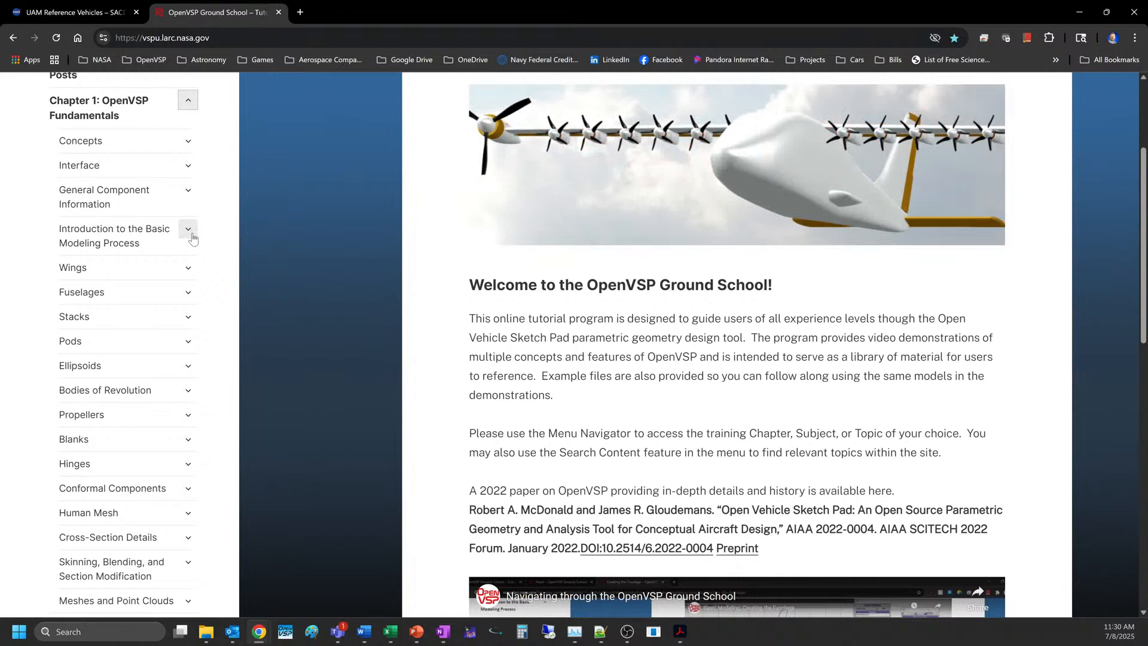
Open the Adding a Background Image tutorial under Introduction to the Basic Modeling Process and view its video section.
{"action": "left_click", "coordinate": [190, 234]}
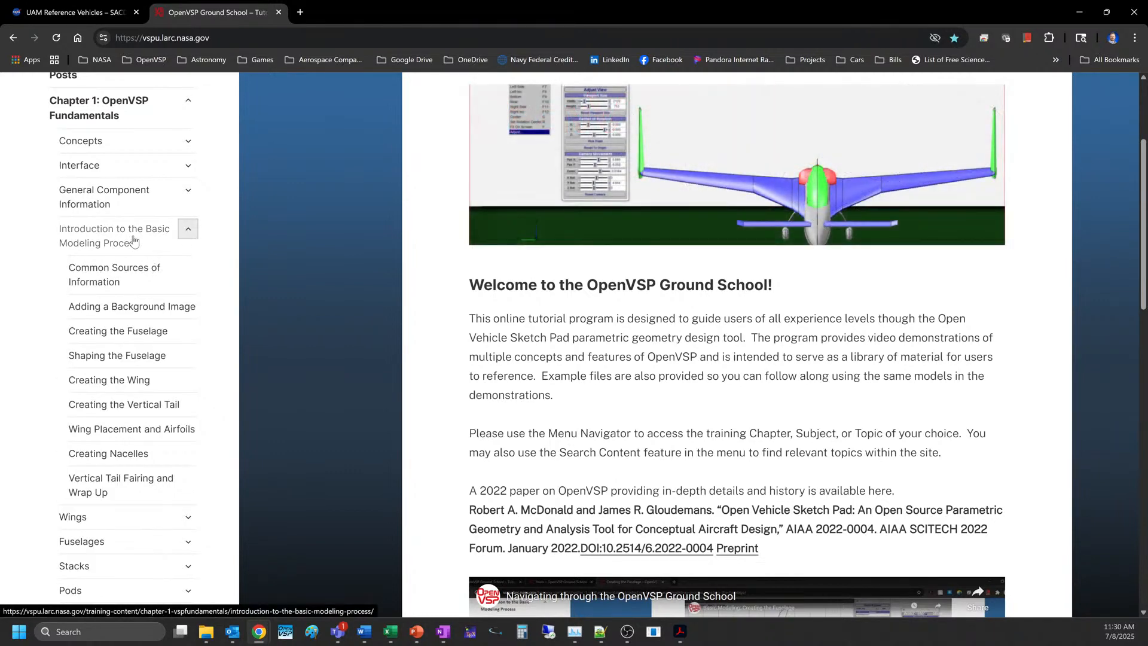
{"action": "left_click", "coordinate": [144, 308]}
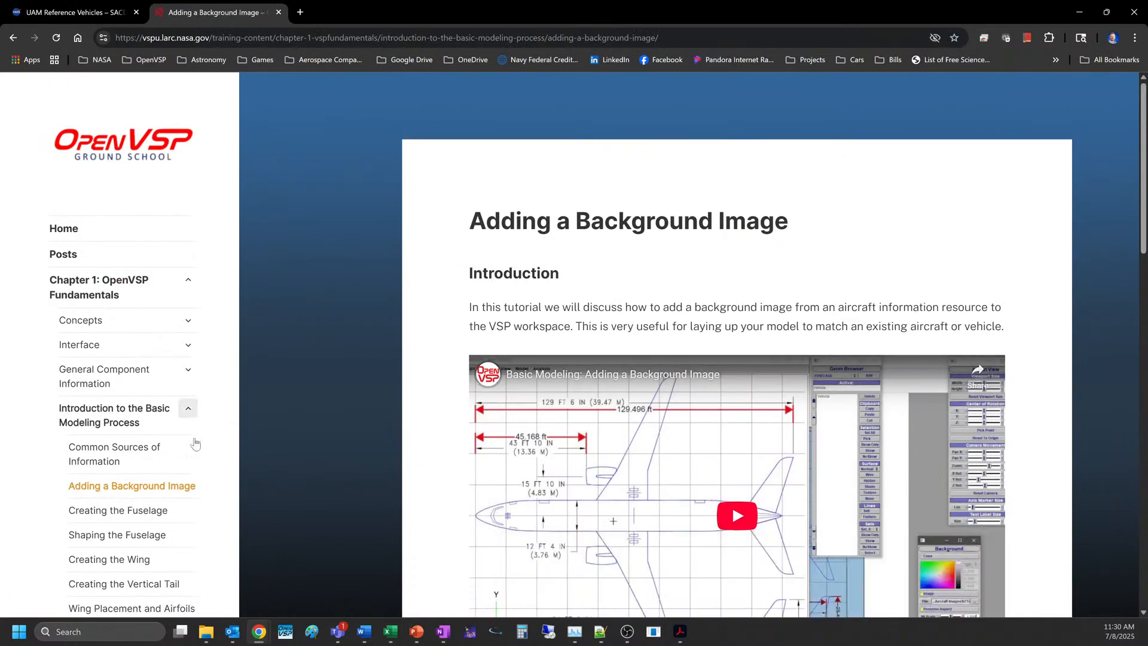
{"action": "scroll", "coordinate": [197, 412], "scroll_direction": "down", "scroll_amount": 2}
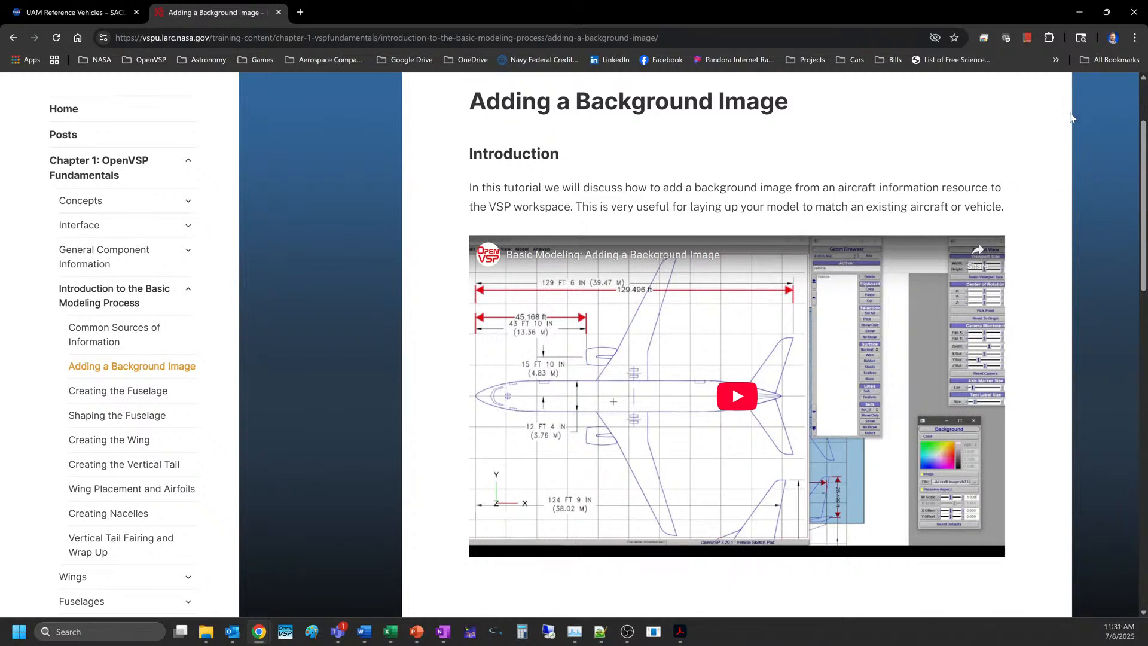
Minimize the browser and switch to OpenVSP, bringing its empty modeling window to the front.
{"action": "left_click", "coordinate": [1080, 14]}
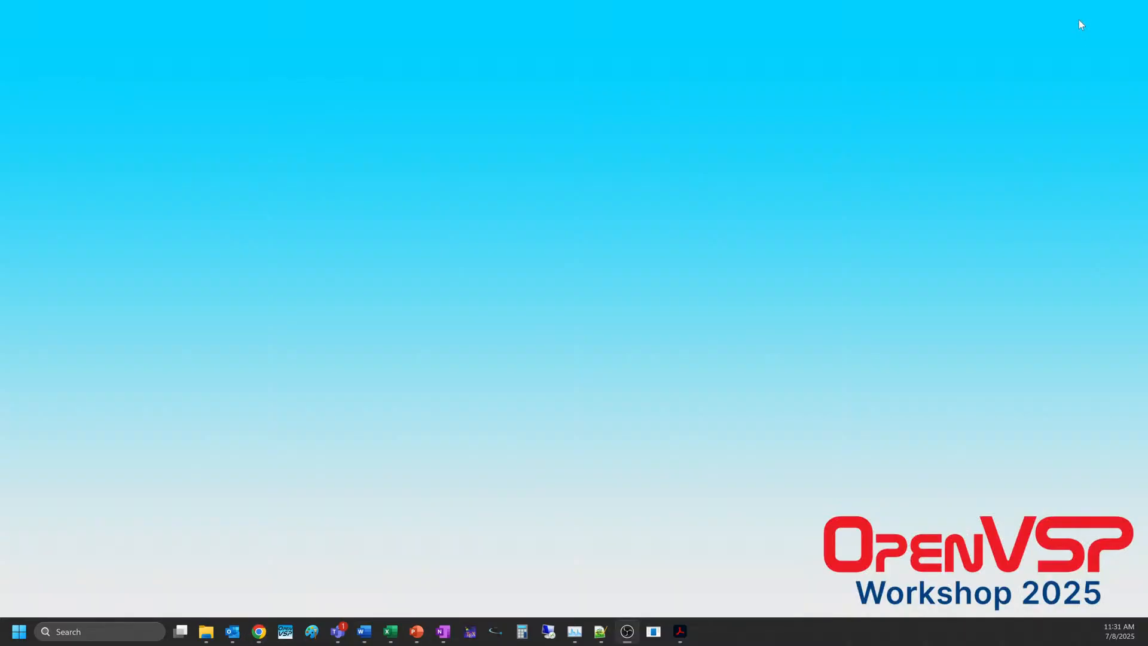
{"action": "left_click", "coordinate": [654, 631]}
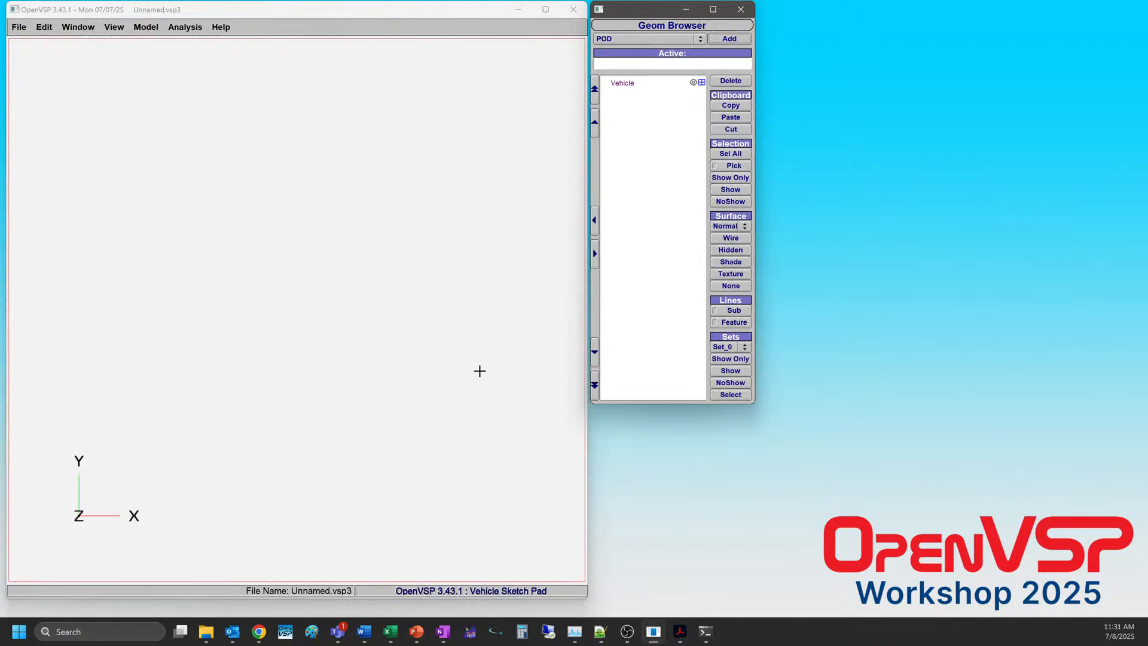
{"action": "left_click", "coordinate": [332, 255]}
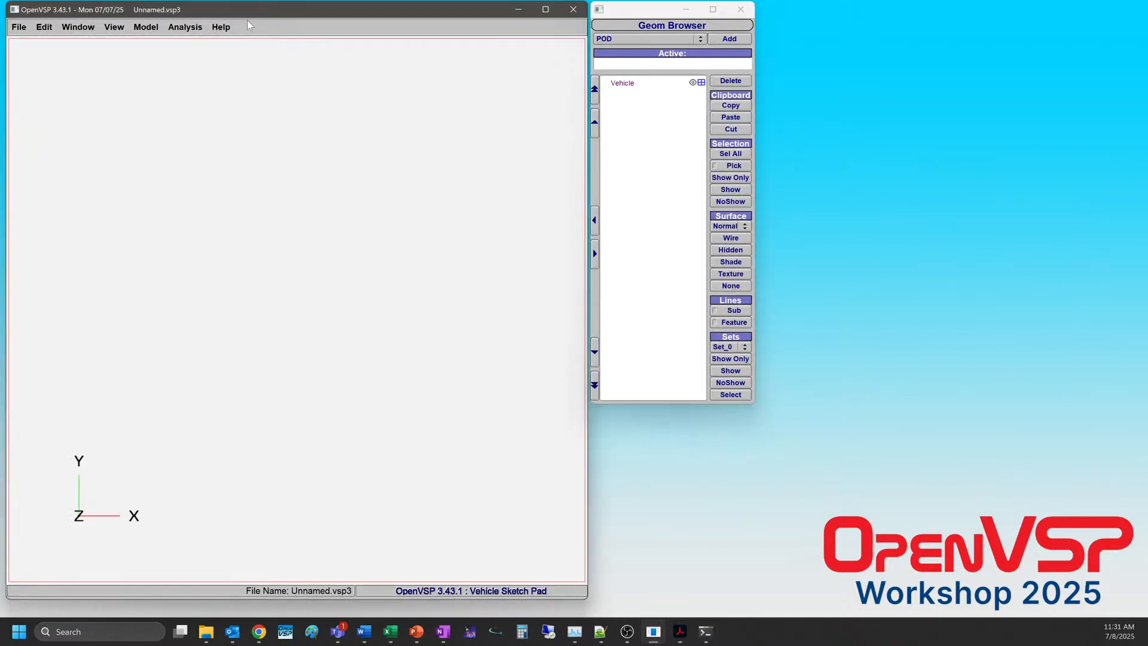
Enlarge the main OpenVSP window to full height and about two thirds of the screen width, and place the Geom Browser beside it.
{"action": "left_click_drag", "start_coordinate": [229, 14], "coordinate": [1, 96]}
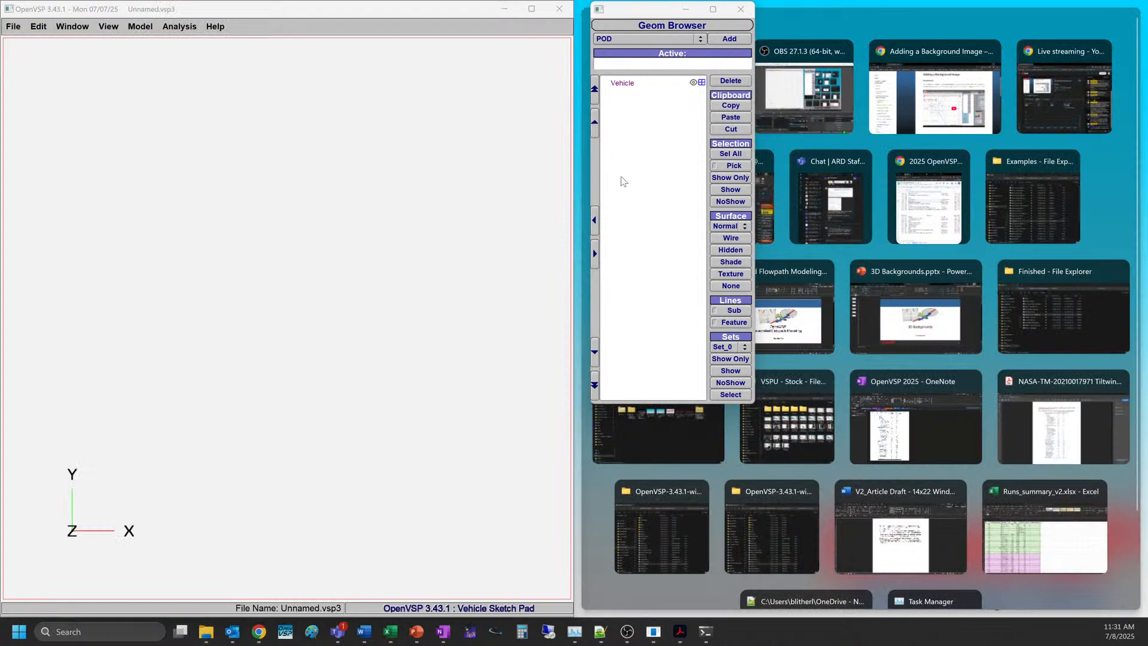
{"action": "left_click", "coordinate": [540, 122]}
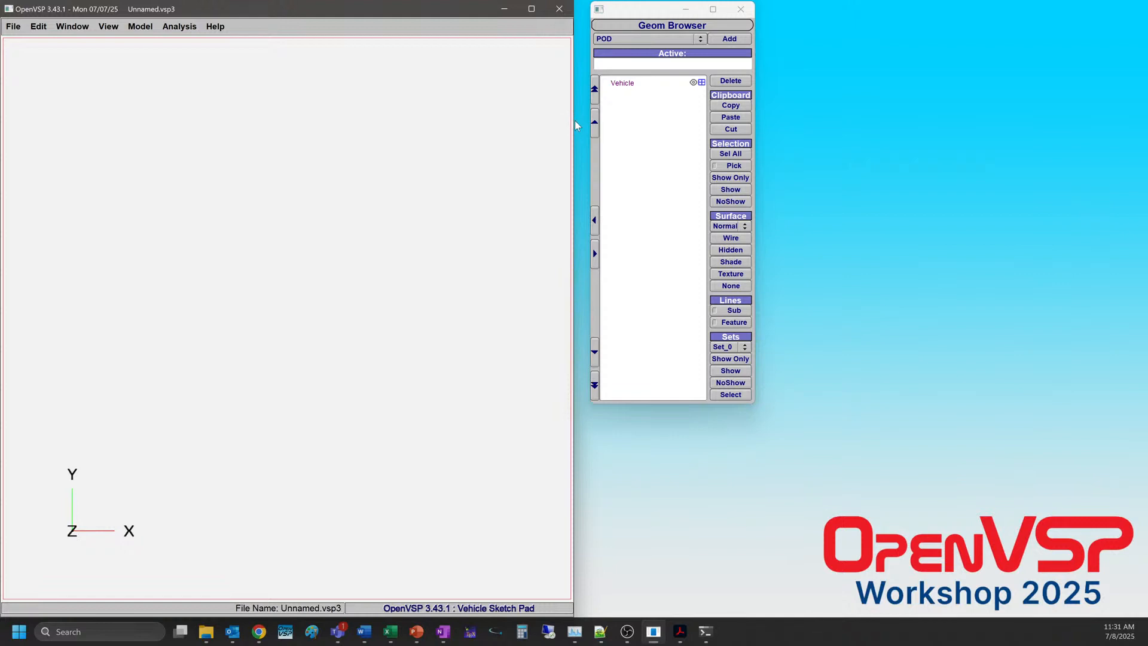
{"action": "left_click_drag", "start_coordinate": [574, 125], "coordinate": [758, 117]}
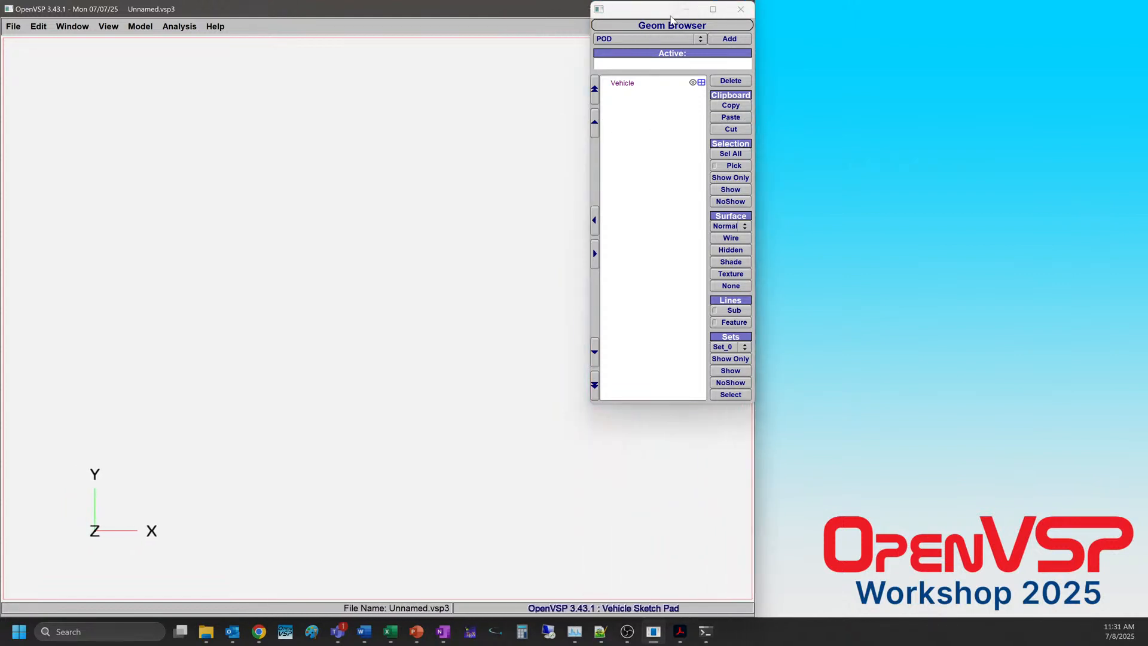
{"action": "left_click_drag", "start_coordinate": [672, 15], "coordinate": [864, 45]}
{"action": "left_click", "coordinate": [327, 266]}
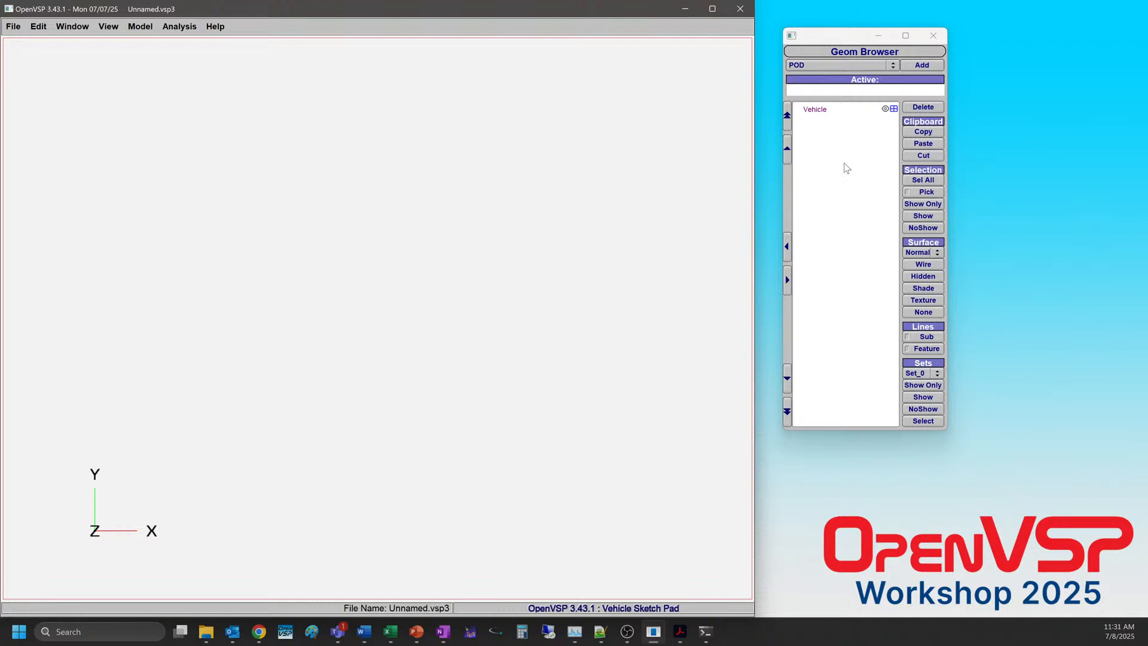
Add a HUMAN component to the vehicle and show the whole figure in a three-dimensional view.
{"action": "left_click", "coordinate": [839, 65]}
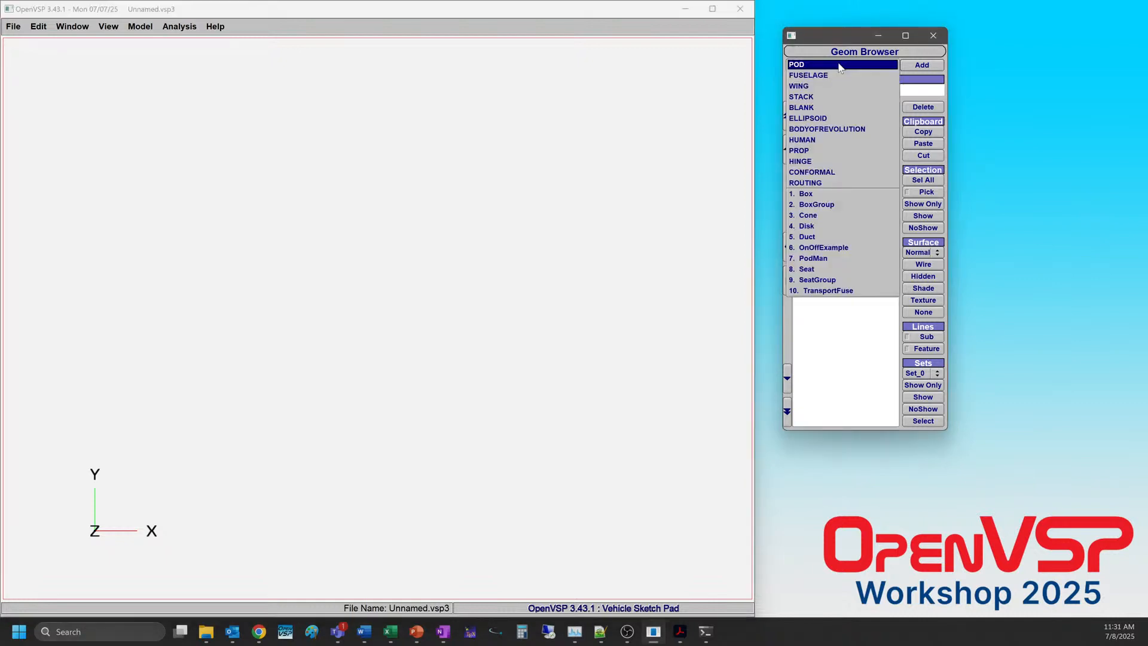
{"action": "left_click", "coordinate": [824, 141]}
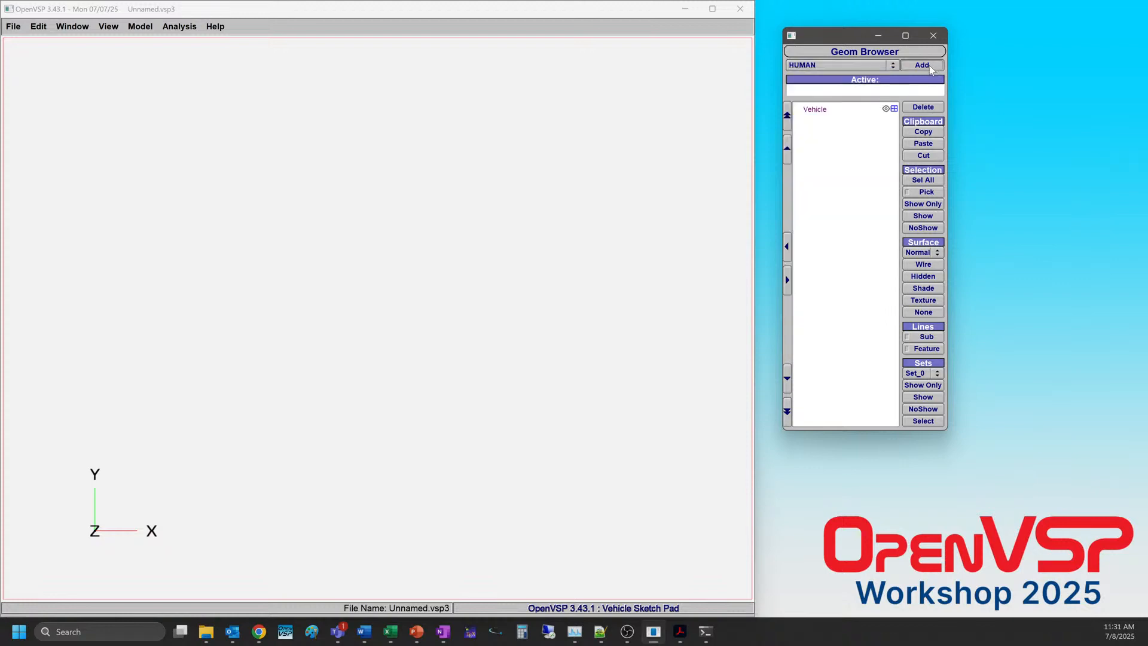
{"action": "left_click_drag", "start_coordinate": [378, 343], "coordinate": [383, 249]}
{"action": "key", "text": "f"}
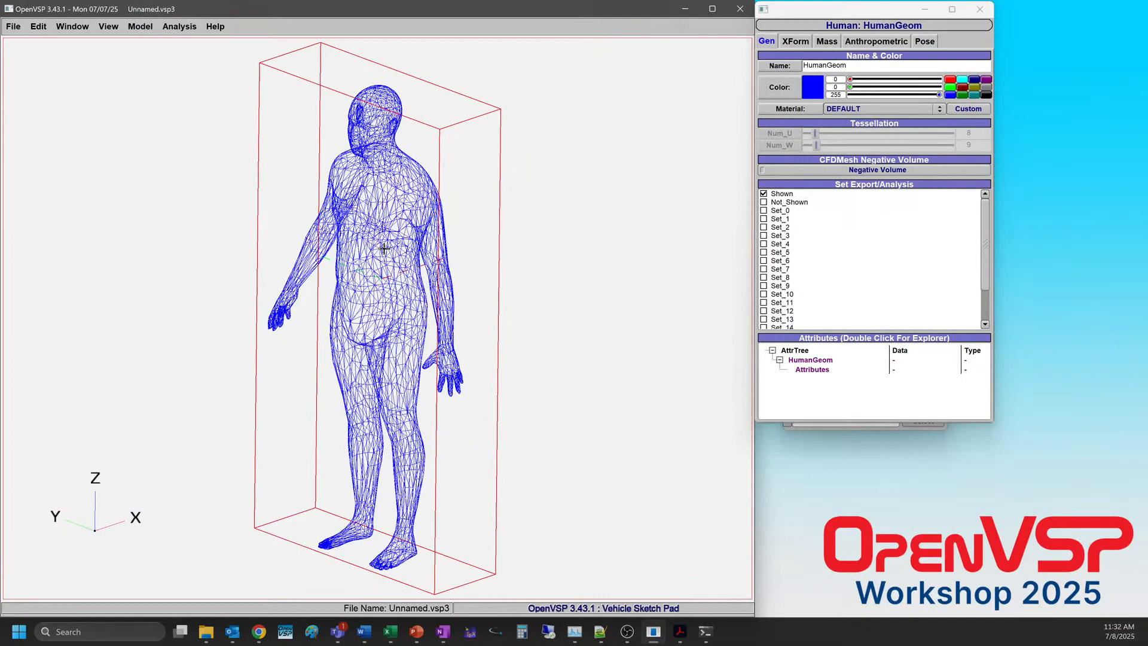
{"action": "left_click_drag", "start_coordinate": [321, 269], "coordinate": [299, 259]}
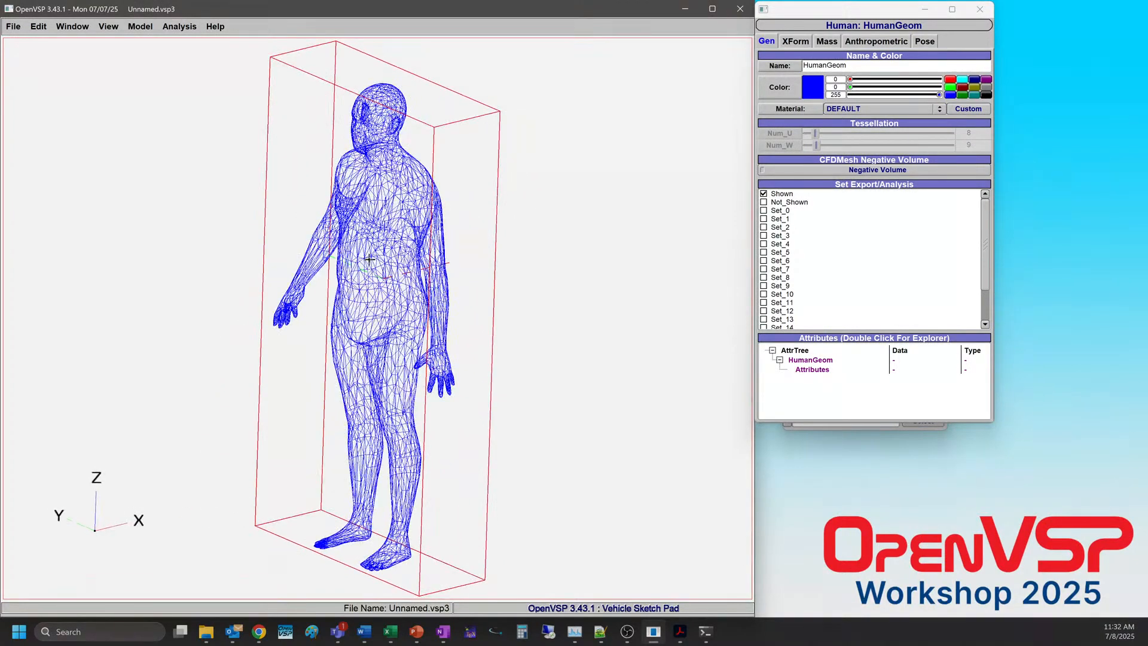
Apply the SITTING preset pose to the human and show its anthropometric settings.
{"action": "left_click", "coordinate": [926, 42]}
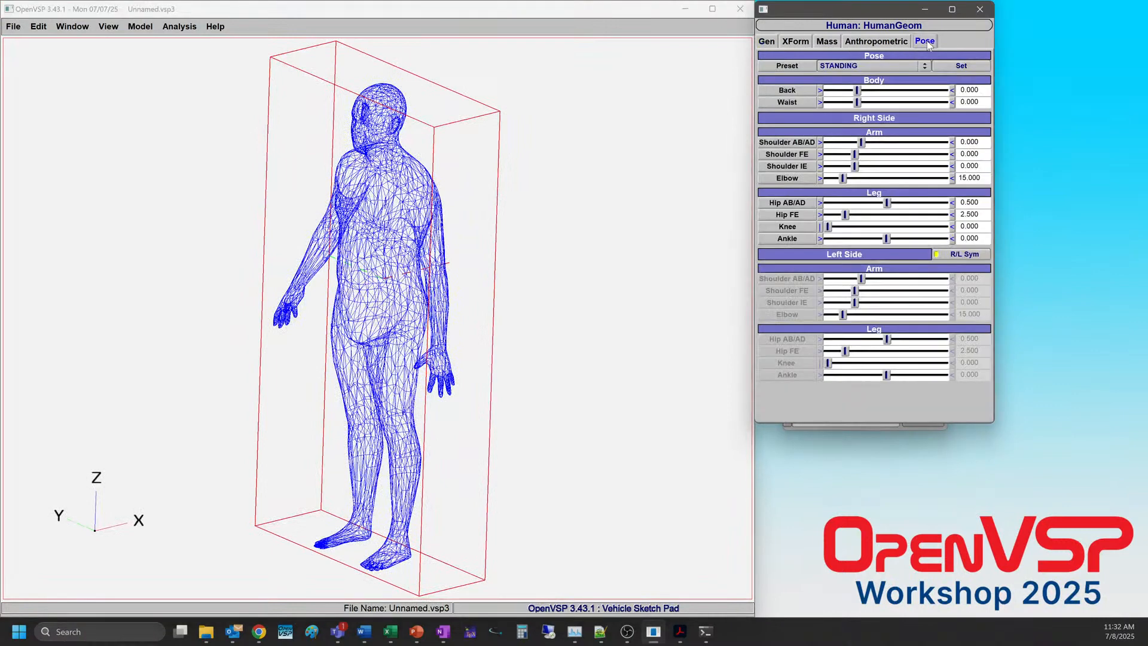
{"action": "left_click", "coordinate": [923, 67]}
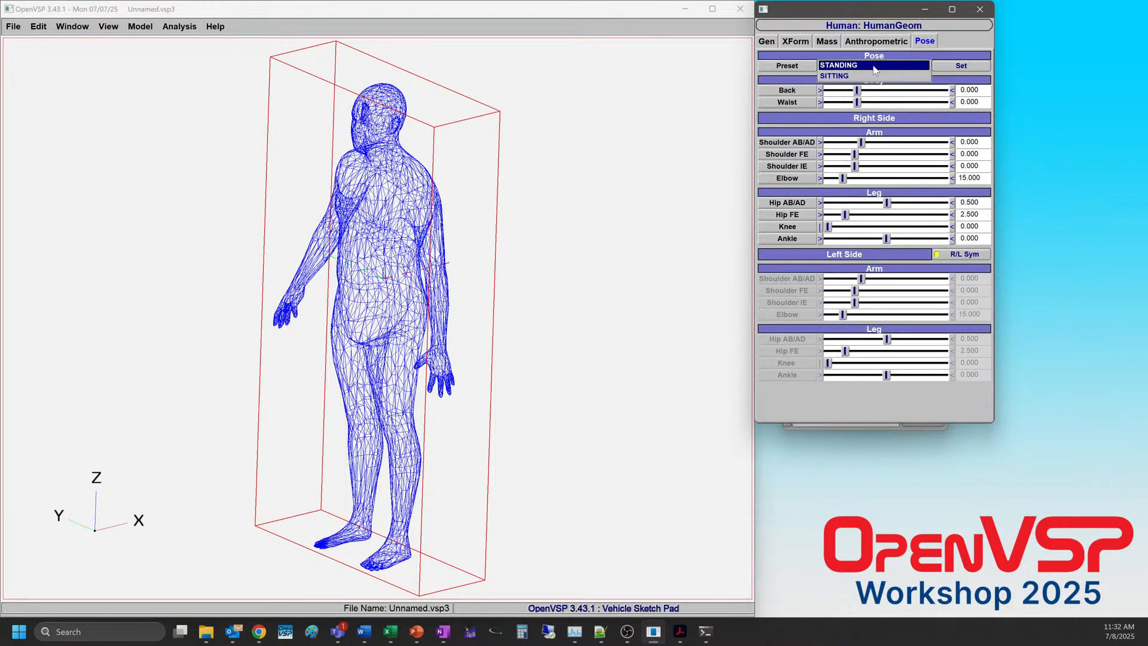
{"action": "left_click", "coordinate": [859, 76]}
{"action": "left_click", "coordinate": [945, 63]}
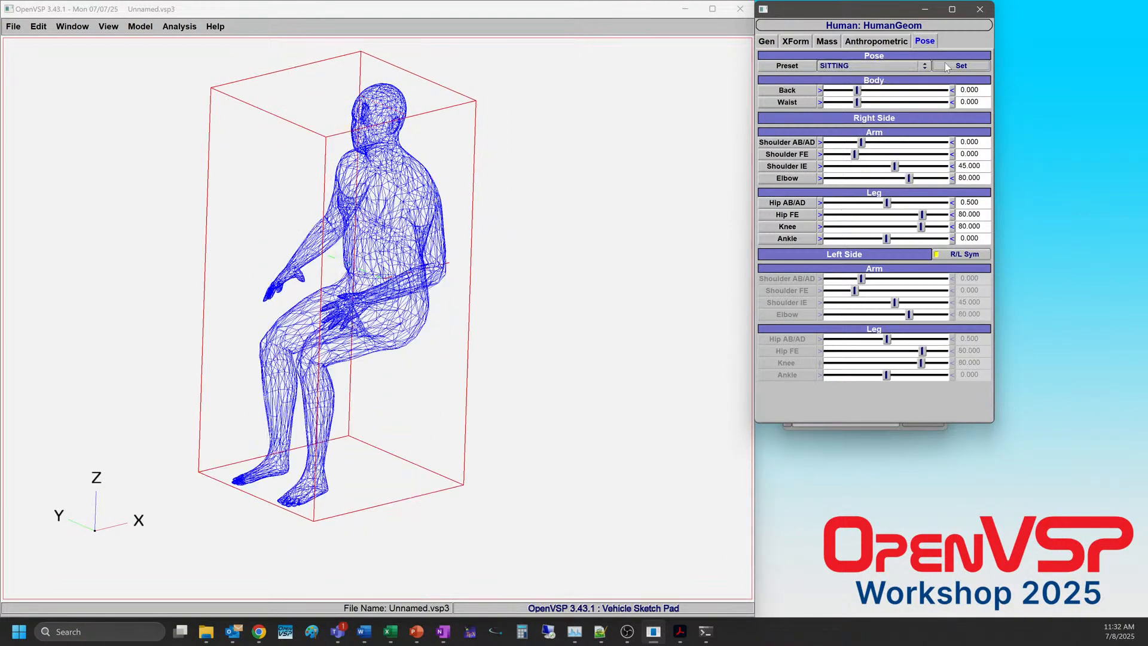
{"action": "left_click_drag", "start_coordinate": [574, 257], "coordinate": [439, 329]}
{"action": "left_click", "coordinate": [890, 45]}
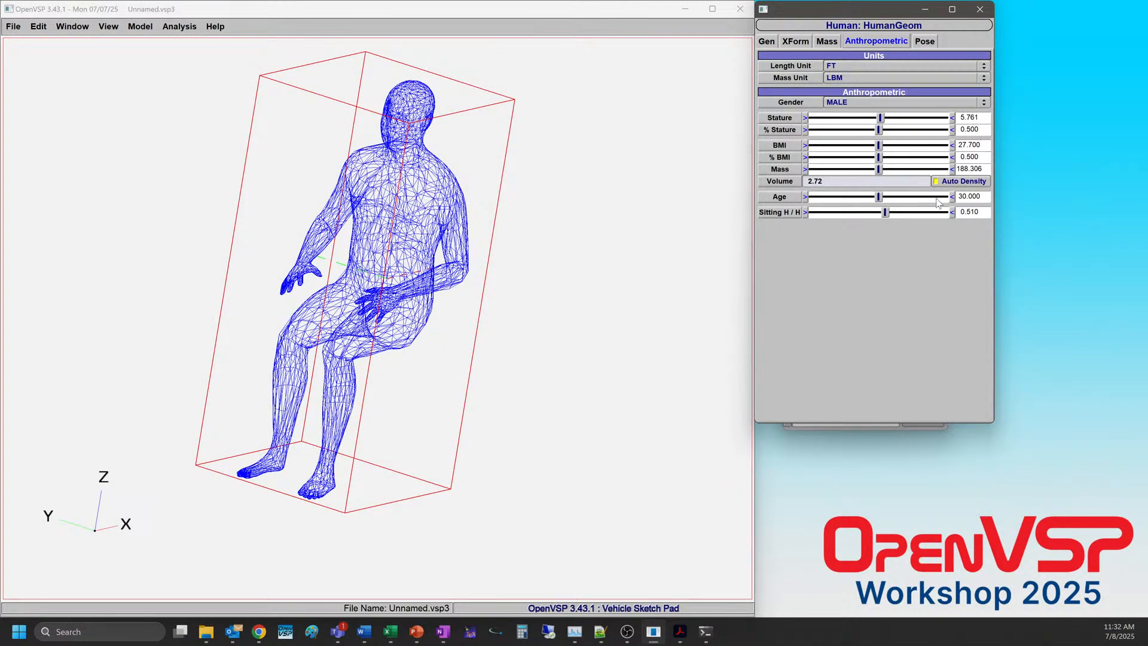
{"action": "left_click_drag", "start_coordinate": [401, 251], "coordinate": [361, 274]}
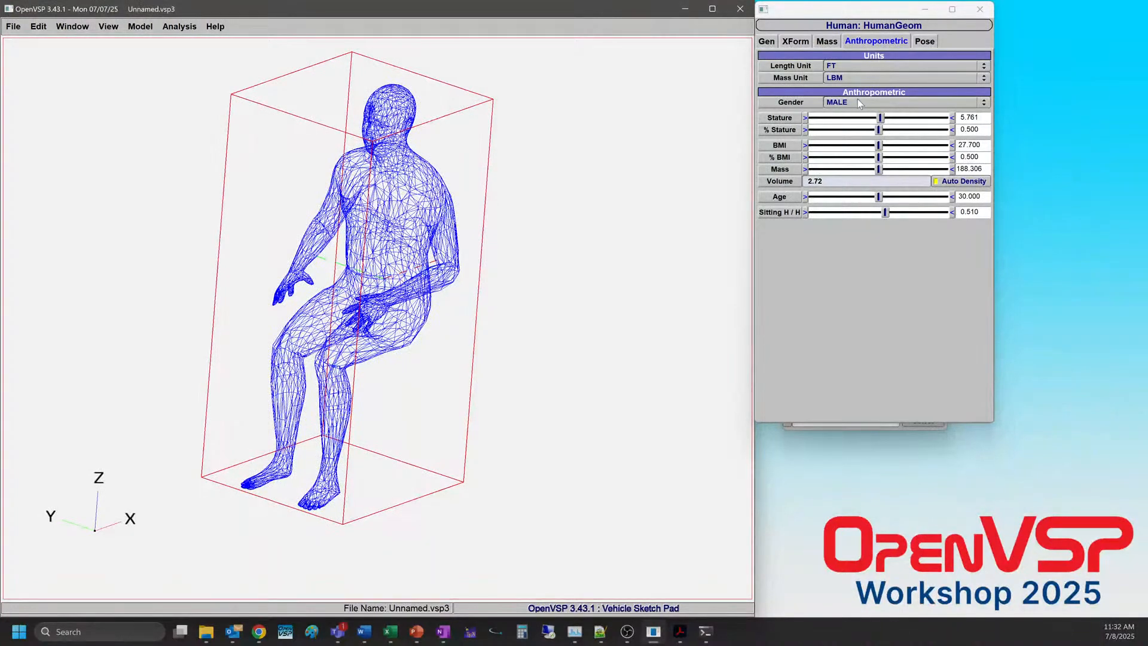
Mirror the seated human with XZ planar symmetry and set its Y location to 1.
{"action": "left_click", "coordinate": [801, 41]}
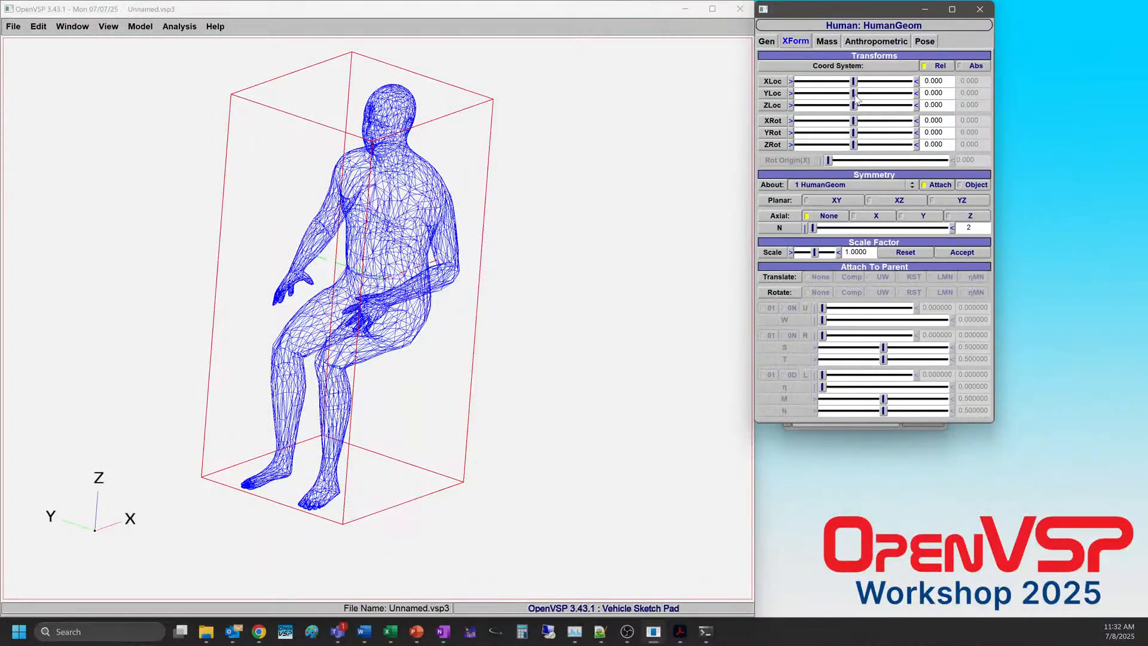
{"action": "left_click", "coordinate": [892, 201]}
{"action": "left_click_drag", "start_coordinate": [854, 93], "coordinate": [862, 100]}
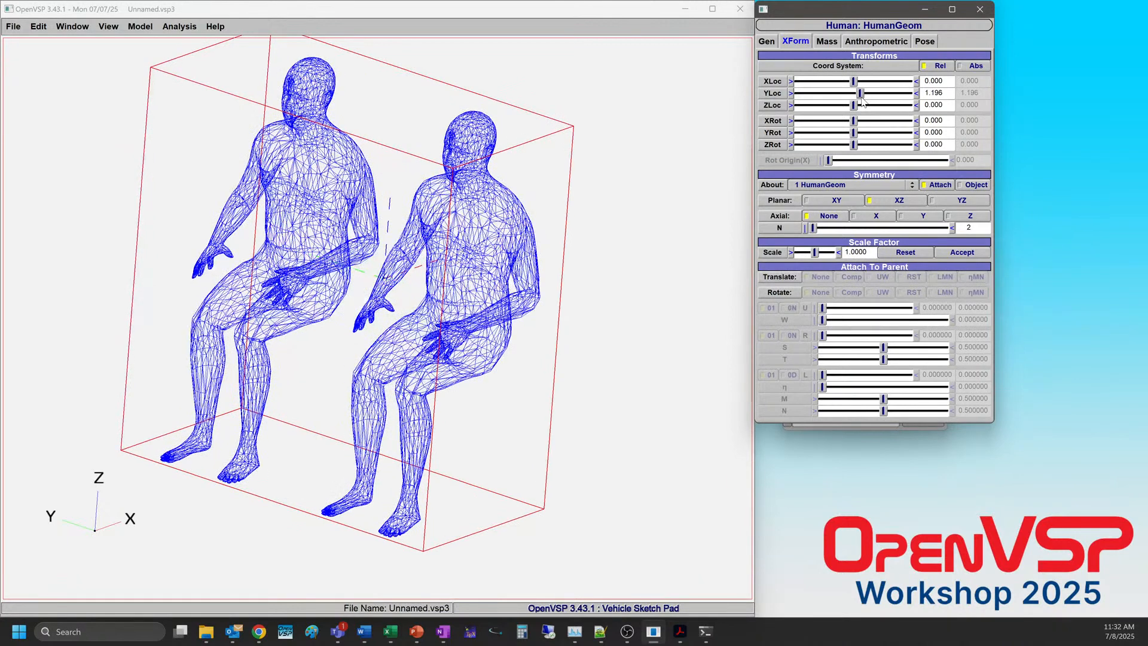
{"action": "triple_click", "coordinate": [947, 93]}
{"action": "type", "text": "1"}
{"action": "key", "text": "Return"}
{"action": "left_click", "coordinate": [311, 355]}
{"action": "left_click_drag", "start_coordinate": [312, 354], "coordinate": [386, 328]}
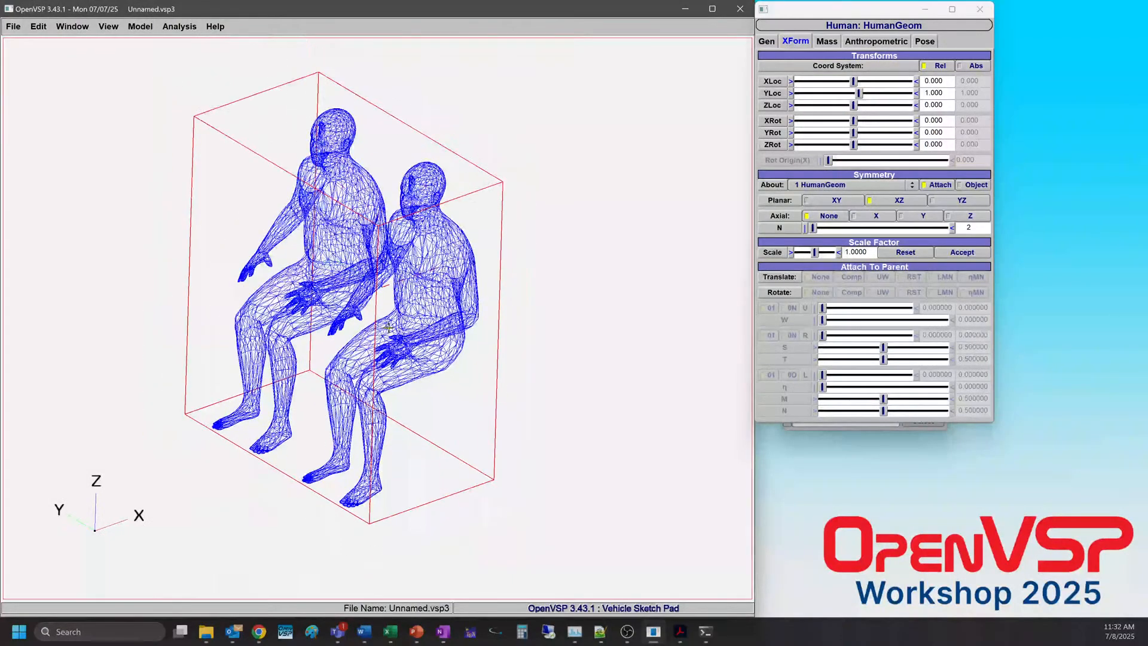
Arrange the Geom Browser and the human's settings window side by side, and paste a copy of HumanGeom as its child.
{"action": "left_click_drag", "start_coordinate": [847, 15], "coordinate": [1004, 31]}
{"action": "left_click_drag", "start_coordinate": [848, 35], "coordinate": [803, 32]}
{"action": "left_click_drag", "start_coordinate": [393, 315], "coordinate": [328, 340]}
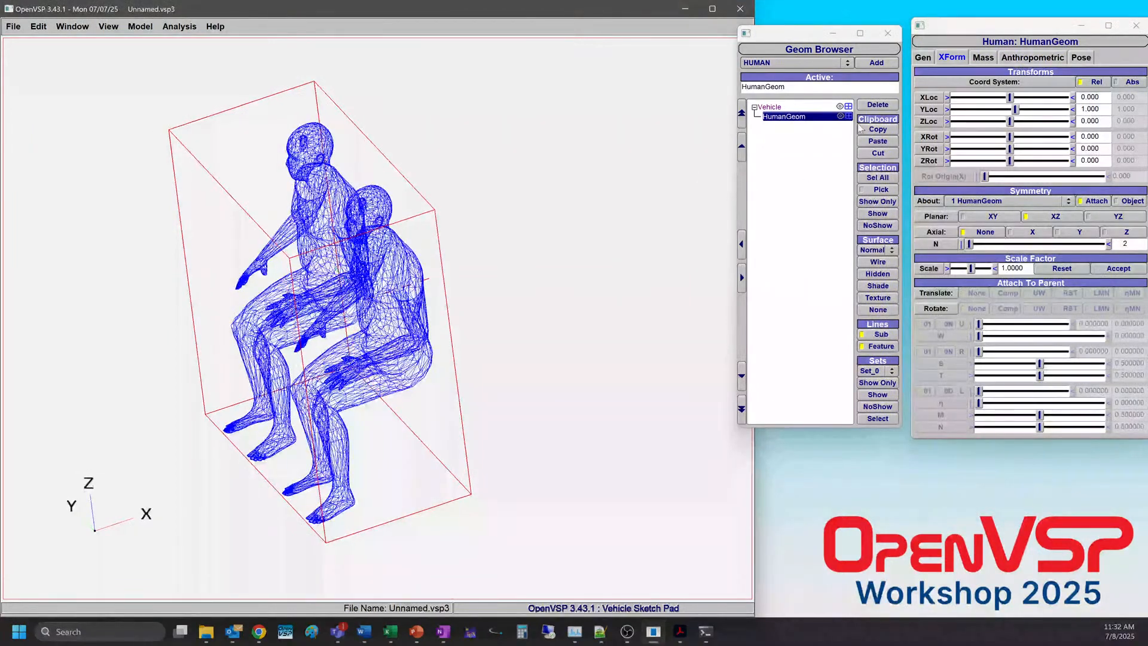
{"action": "left_click", "coordinate": [868, 132]}
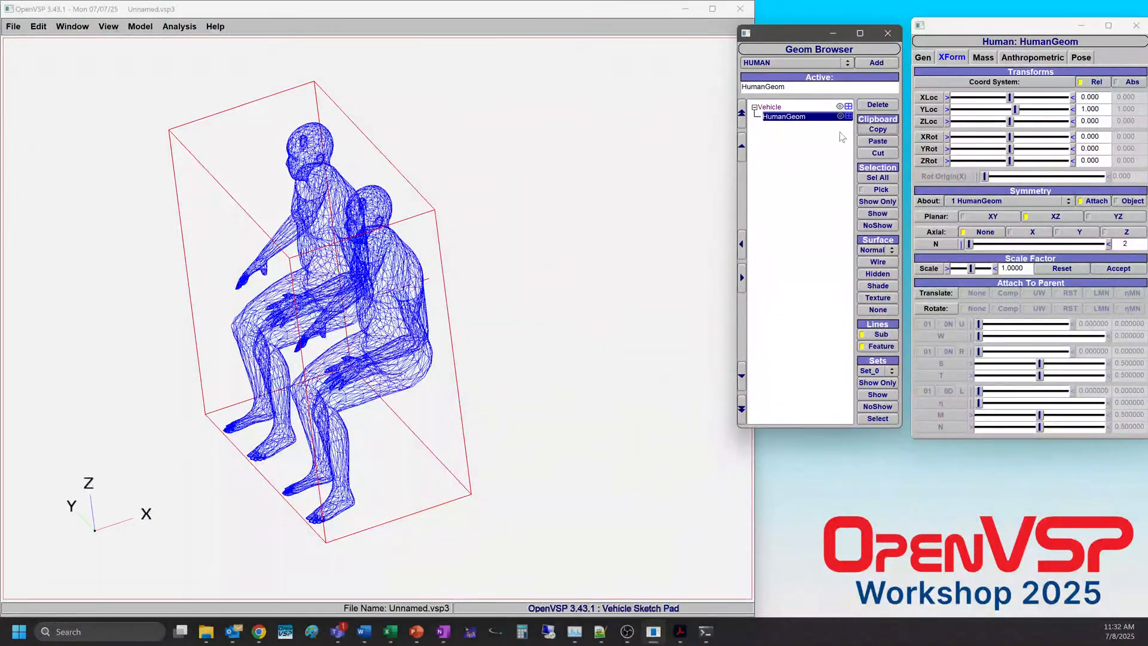
{"action": "left_click", "coordinate": [873, 142]}
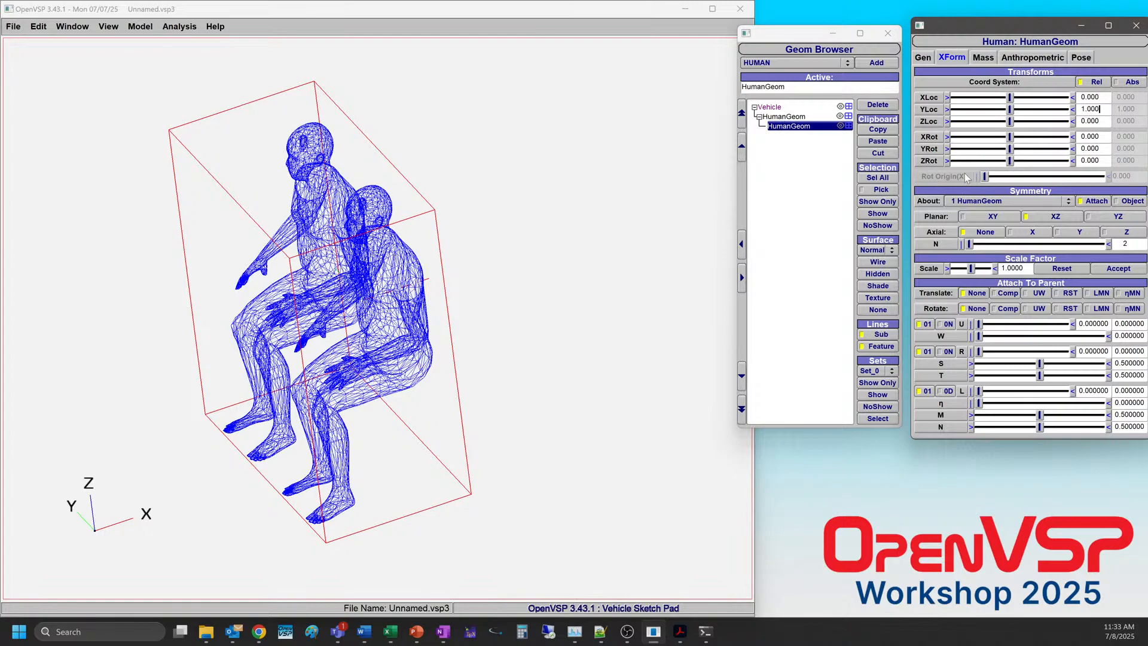
Move the copied human pair behind the first row by setting its relative X location to 2.5.
{"action": "left_click_drag", "start_coordinate": [1010, 97], "coordinate": [1024, 97]}
{"action": "right_click_drag", "start_coordinate": [490, 384], "coordinate": [438, 438]}
{"action": "left_click_drag", "start_coordinate": [438, 438], "coordinate": [358, 352]}
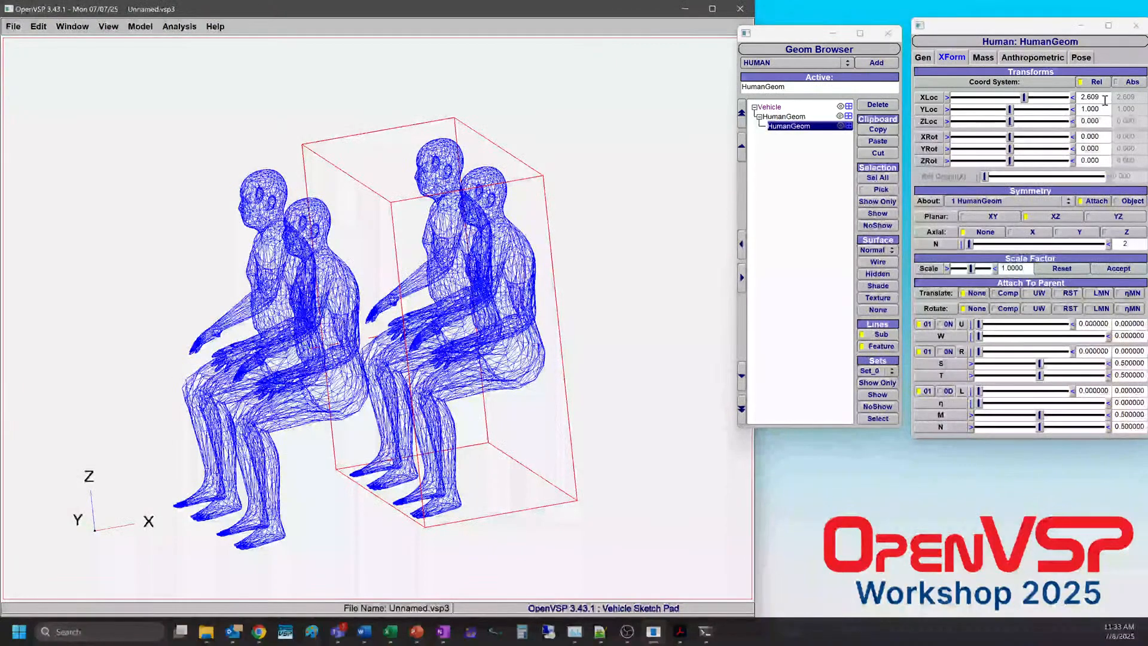
{"action": "left_click_drag", "start_coordinate": [1081, 98], "coordinate": [1106, 98]}
{"action": "type", "text": "2.5"}
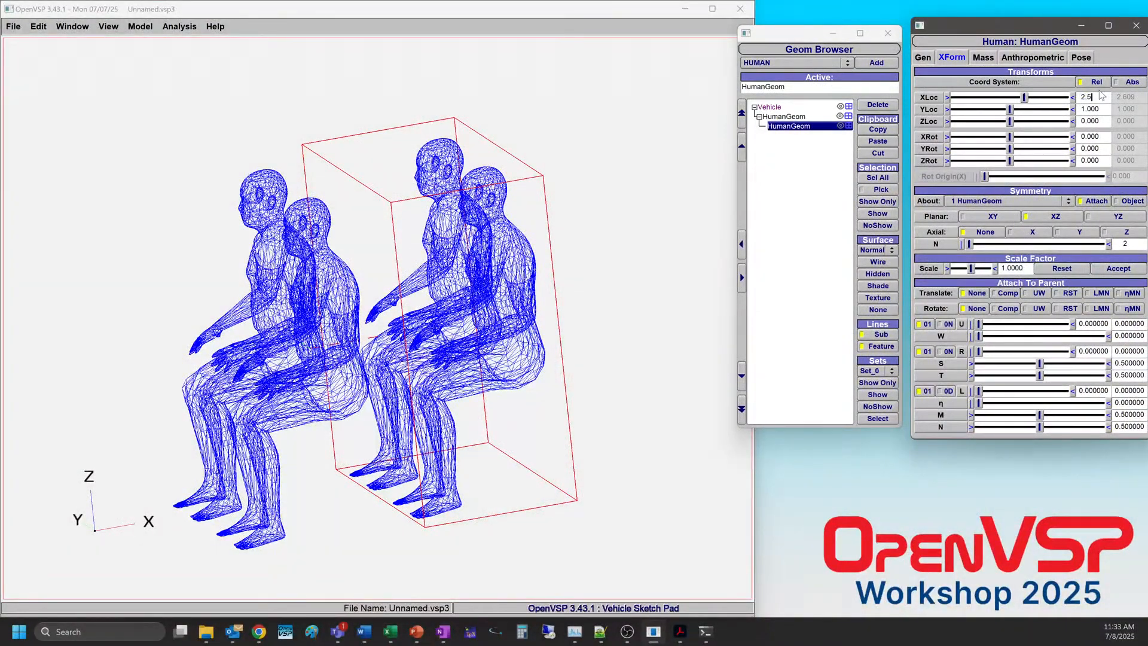
{"action": "key", "text": "Return"}
{"action": "left_click_drag", "start_coordinate": [454, 374], "coordinate": [476, 410]}
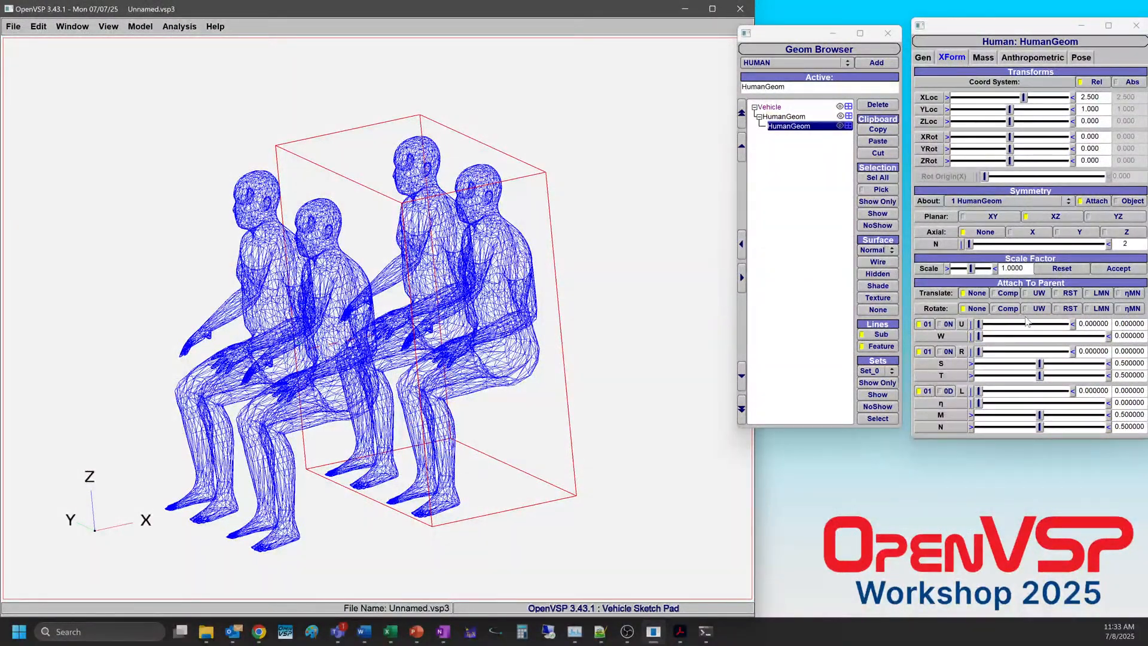
Attach the copied human's translation to its parent component and set its relative Y location to 0.
{"action": "left_click", "coordinate": [1006, 294]}
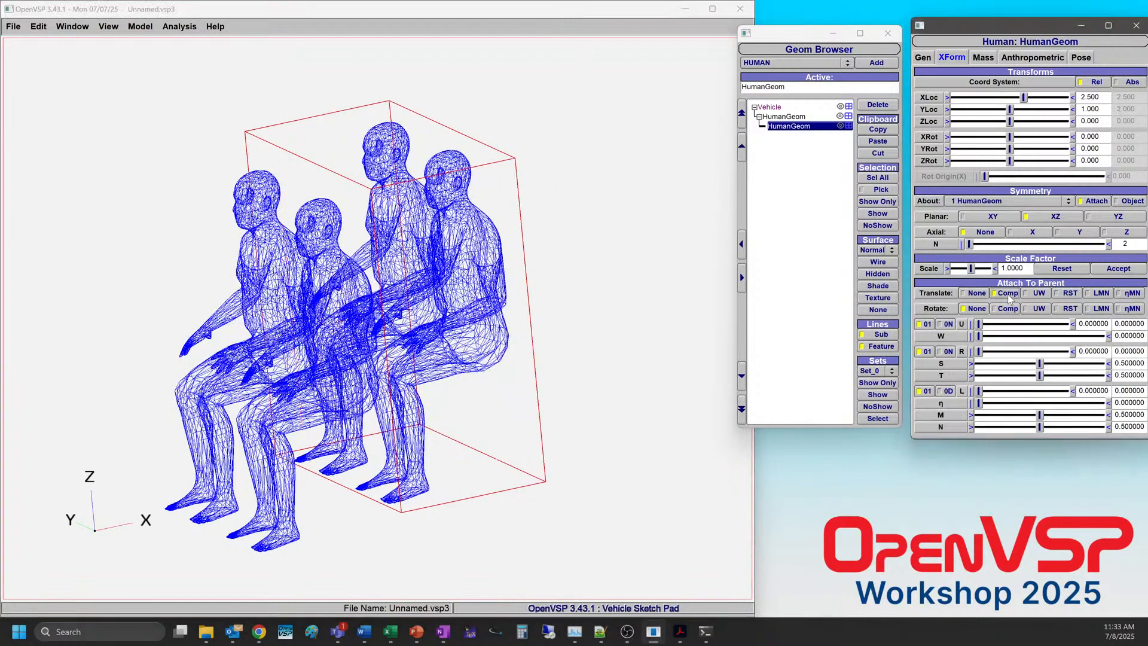
{"action": "left_click_drag", "start_coordinate": [284, 367], "coordinate": [178, 305]}
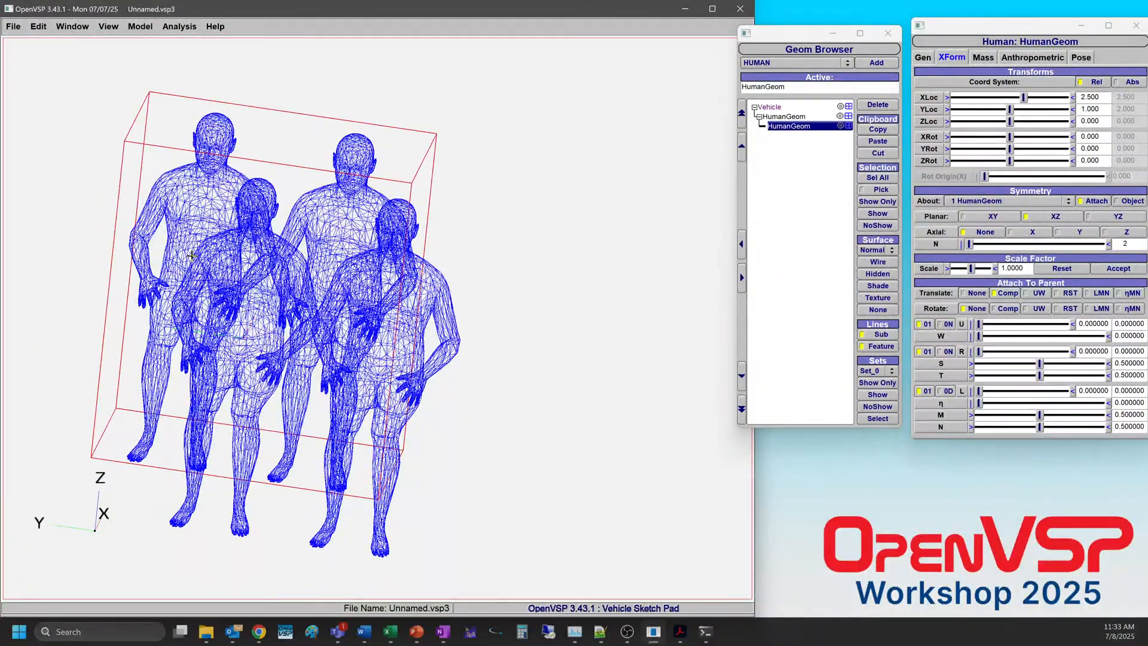
{"action": "left_click_drag", "start_coordinate": [373, 326], "coordinate": [157, 320]}
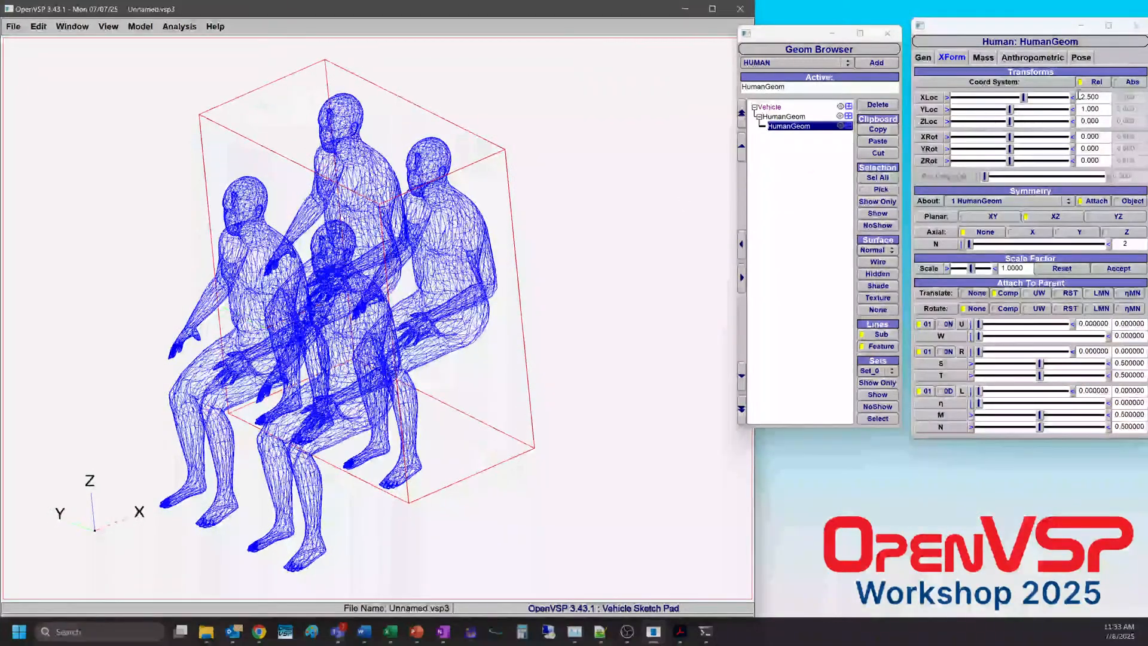
{"action": "double_click", "coordinate": [1104, 109]}
{"action": "type", "text": "0"}
{"action": "key", "text": "Return"}
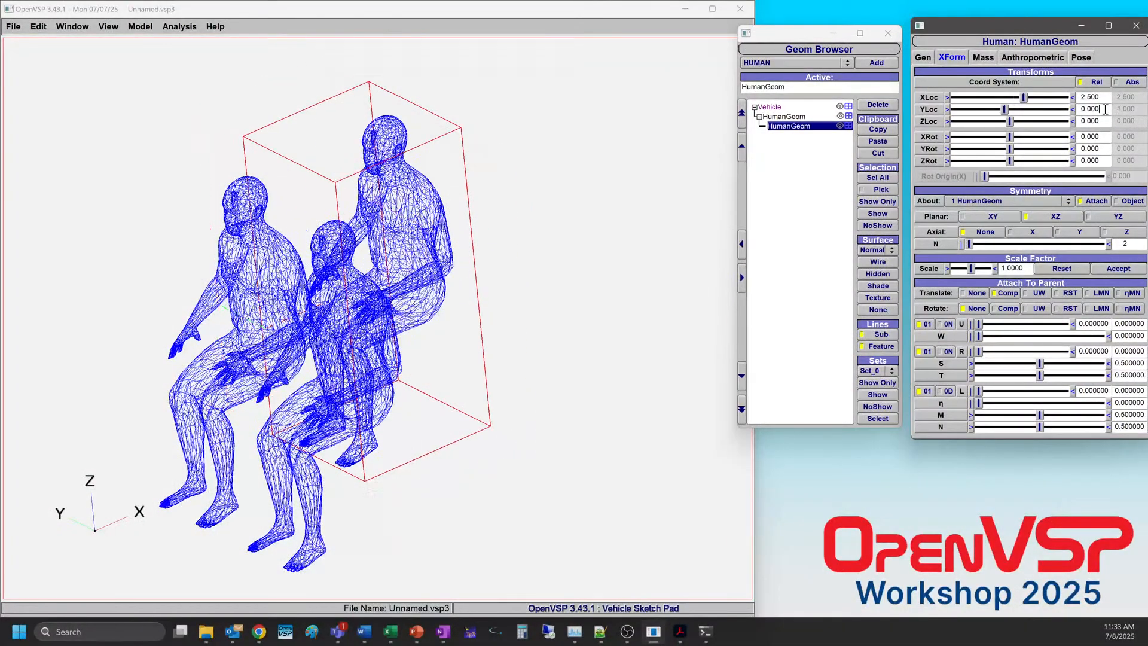
{"action": "left_click_drag", "start_coordinate": [414, 263], "coordinate": [505, 304]}
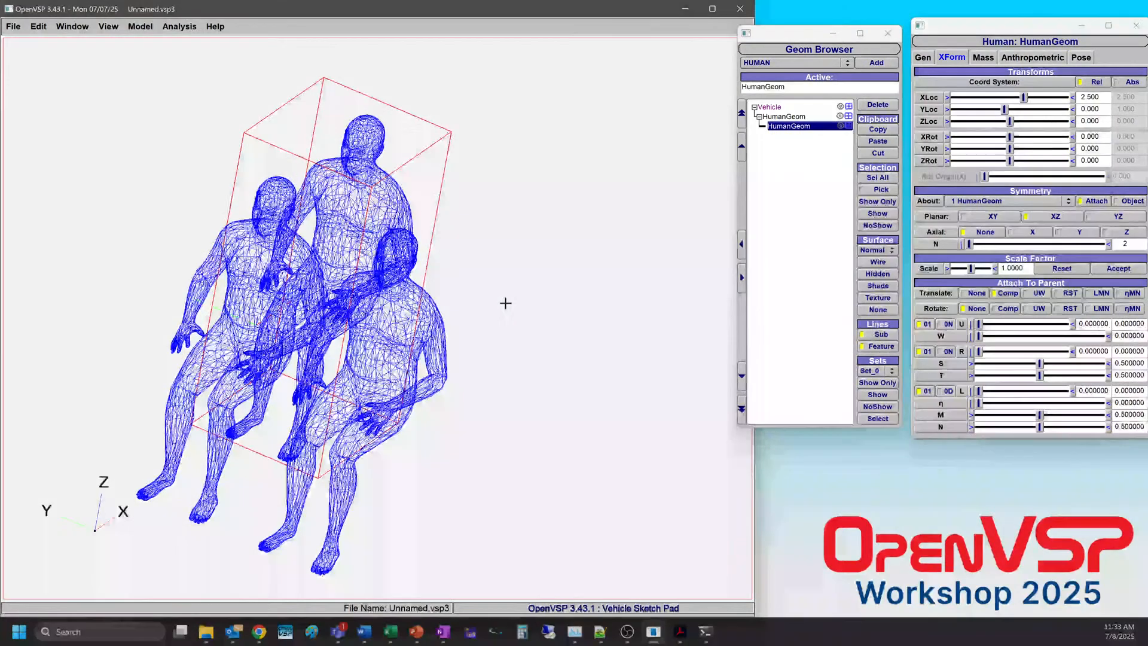
Change the second-row human's symmetry reference to 2 HumanGeom.
{"action": "left_click", "coordinate": [1007, 201]}
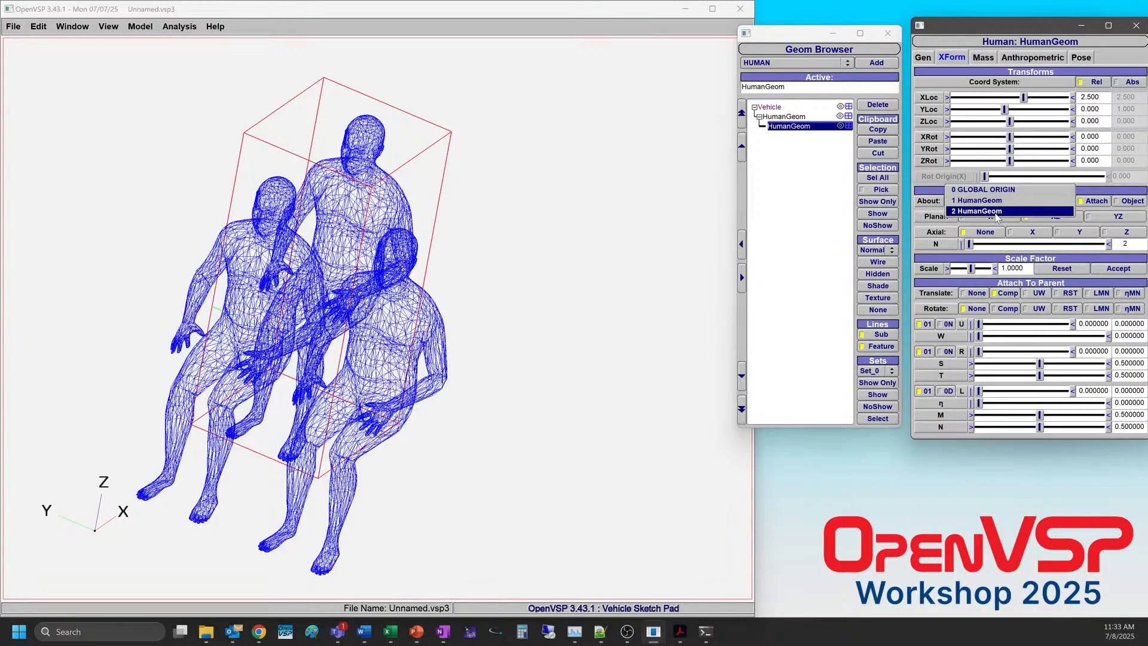
{"action": "left_click", "coordinate": [996, 212]}
{"action": "left_click_drag", "start_coordinate": [506, 330], "coordinate": [413, 263]}
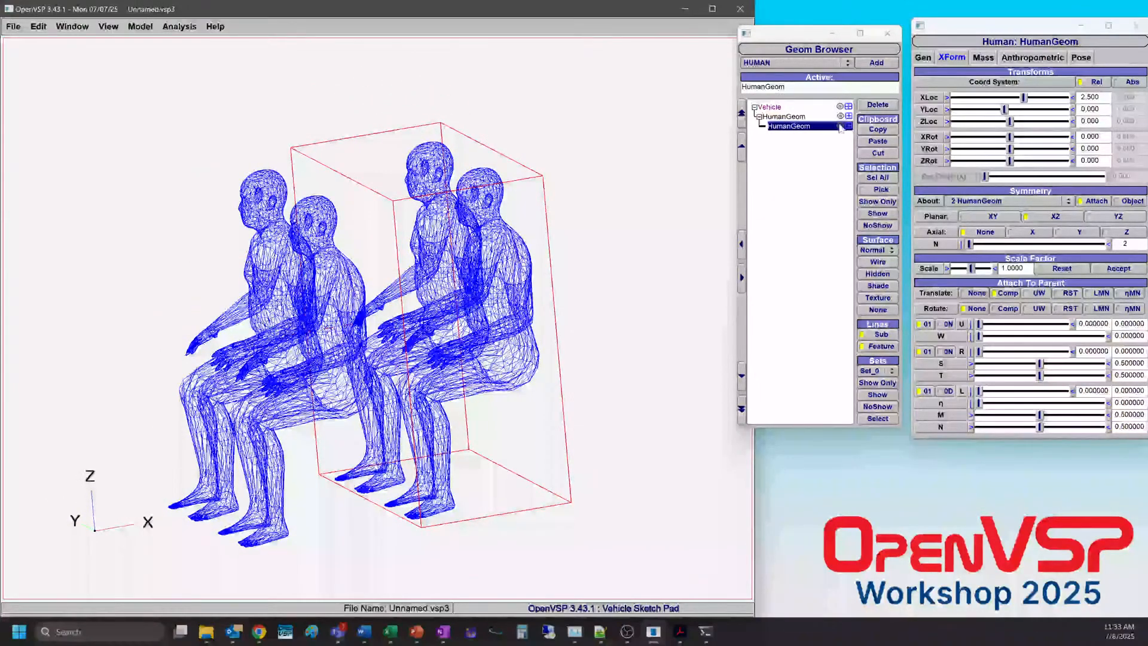
Copy the second-row human and paste it as a child to create a third row.
{"action": "left_click", "coordinate": [797, 127]}
{"action": "left_click", "coordinate": [887, 130]}
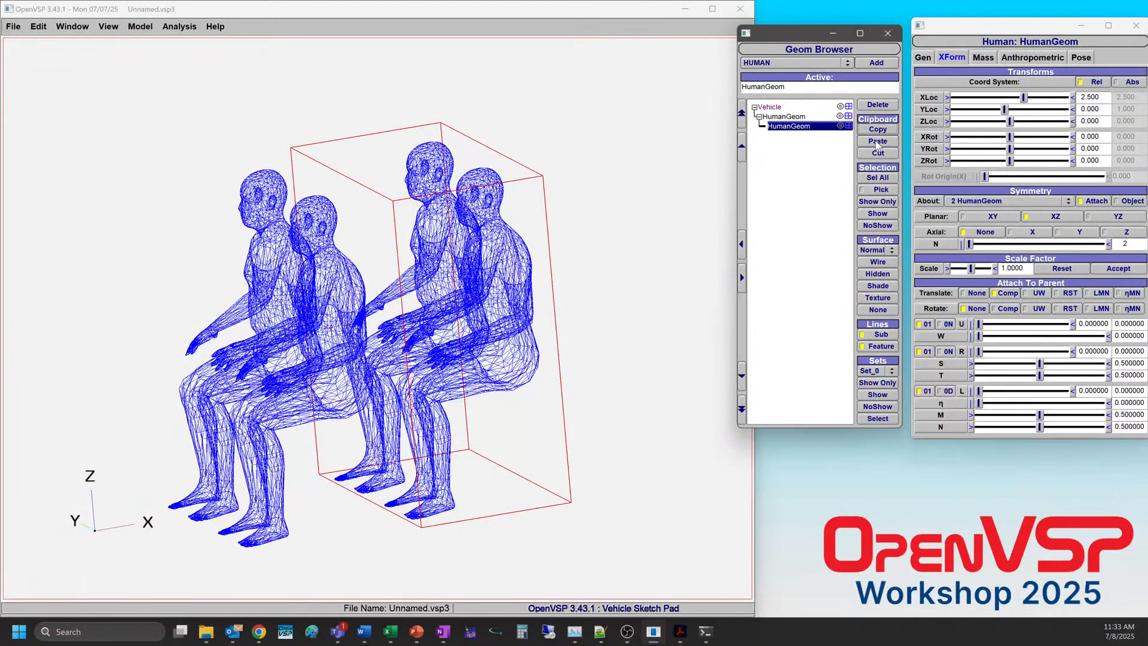
{"action": "left_click", "coordinate": [877, 142]}
{"action": "left_click_drag", "start_coordinate": [604, 303], "coordinate": [619, 373]}
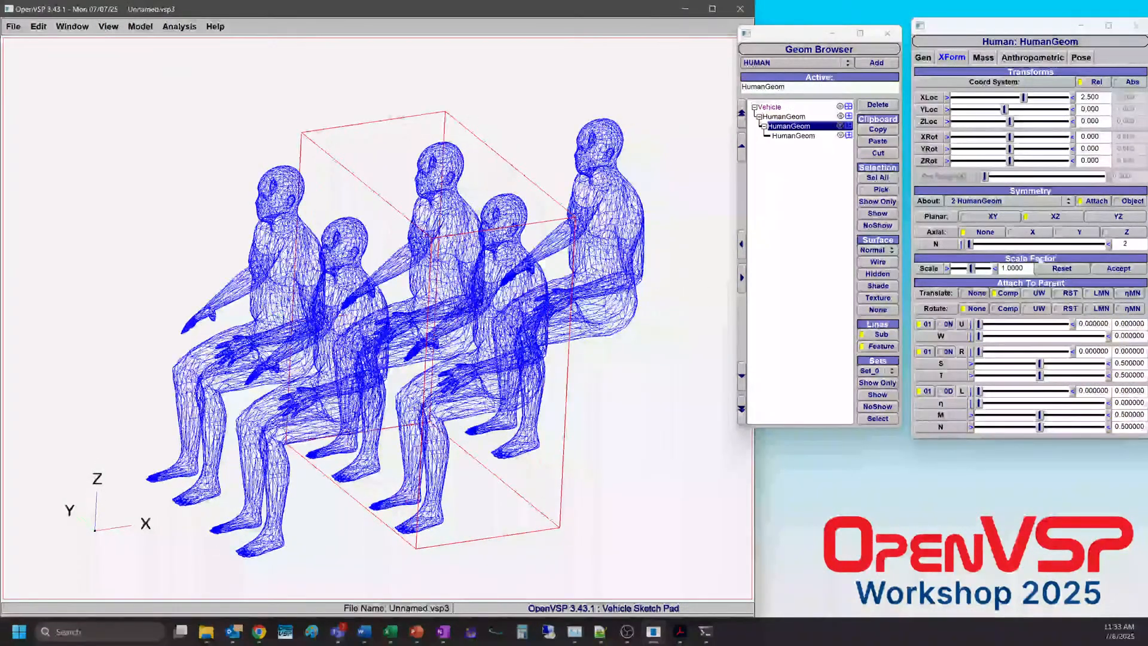
Select the third-row human and set its symmetry about 3 HumanGeom.
{"action": "left_click", "coordinate": [1004, 202]}
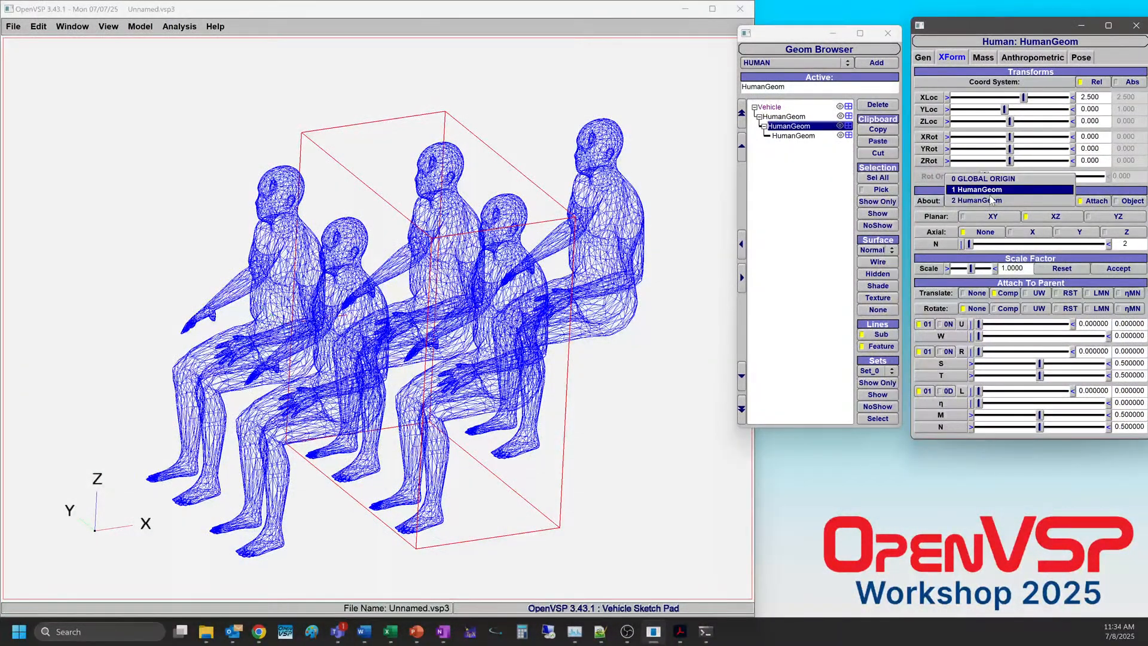
{"action": "left_click", "coordinate": [991, 200]}
{"action": "left_click", "coordinate": [804, 136]}
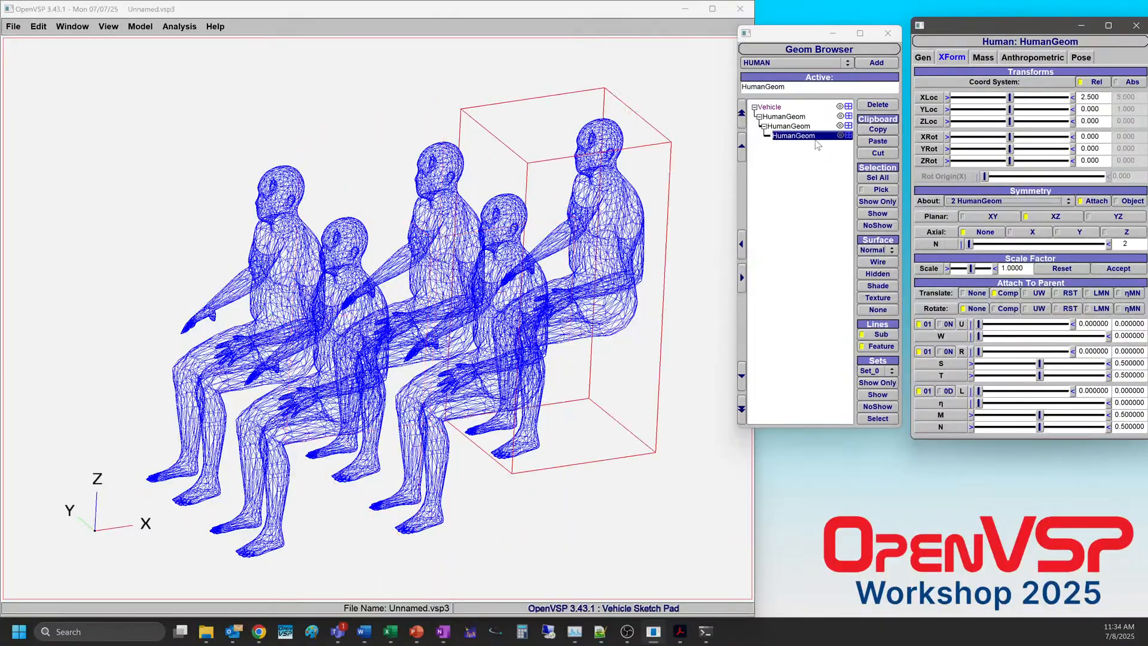
{"action": "left_click", "coordinate": [1004, 201]}
{"action": "left_click", "coordinate": [976, 214]}
{"action": "left_click_drag", "start_coordinate": [673, 323], "coordinate": [609, 291]}
{"action": "left_click_drag", "start_coordinate": [479, 303], "coordinate": [531, 293]}
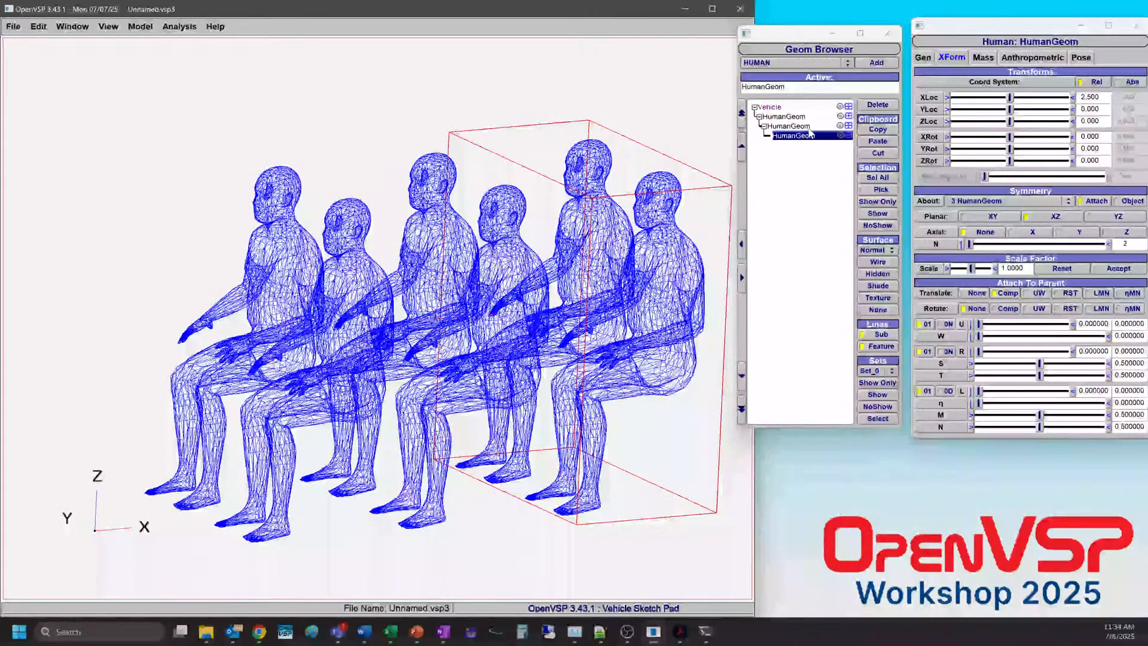
Set the gender of the middle-row human to FEMALE.
{"action": "left_click", "coordinate": [802, 126]}
{"action": "left_click", "coordinate": [1044, 60]}
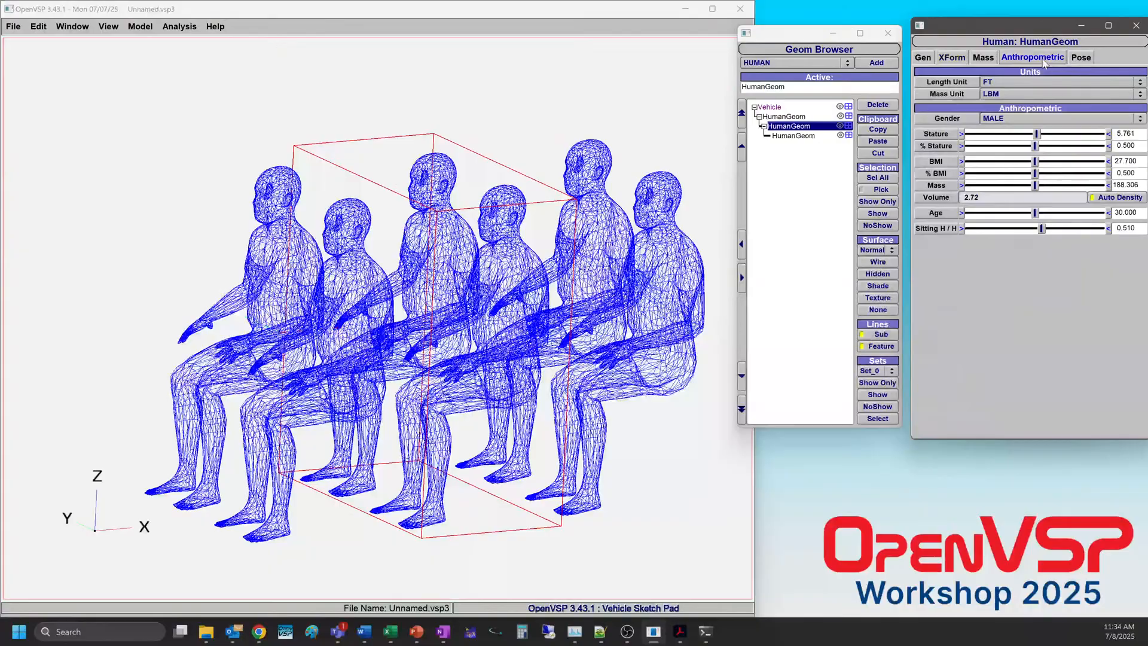
{"action": "left_click", "coordinate": [1007, 117]}
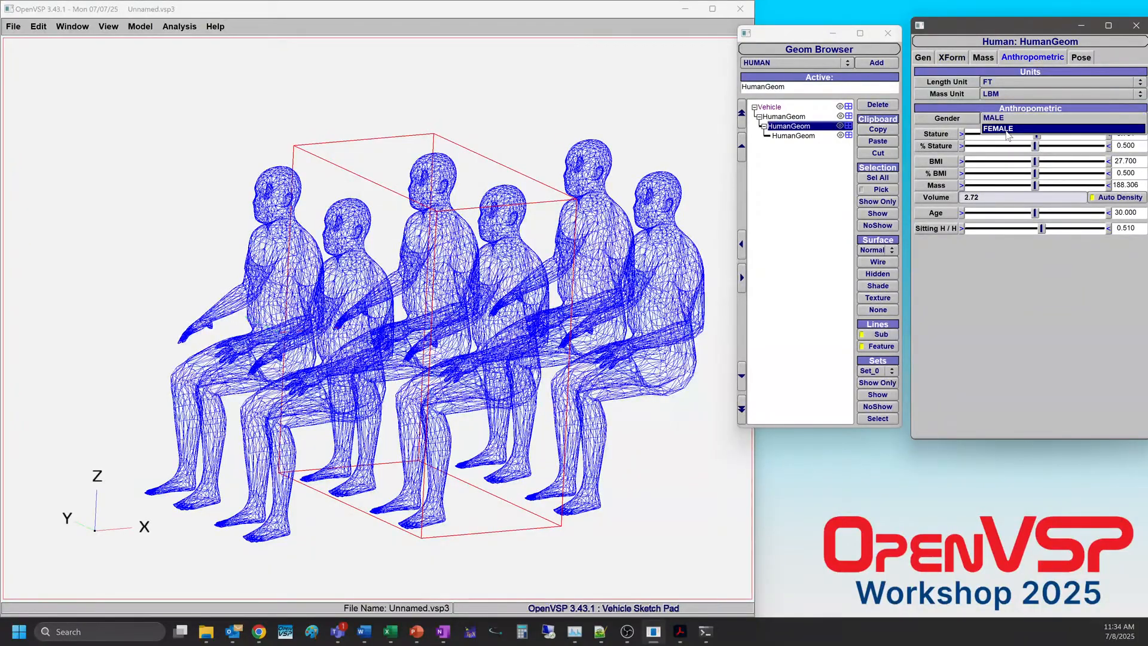
{"action": "left_click", "coordinate": [1004, 128]}
{"action": "left_click_drag", "start_coordinate": [538, 299], "coordinate": [646, 311]}
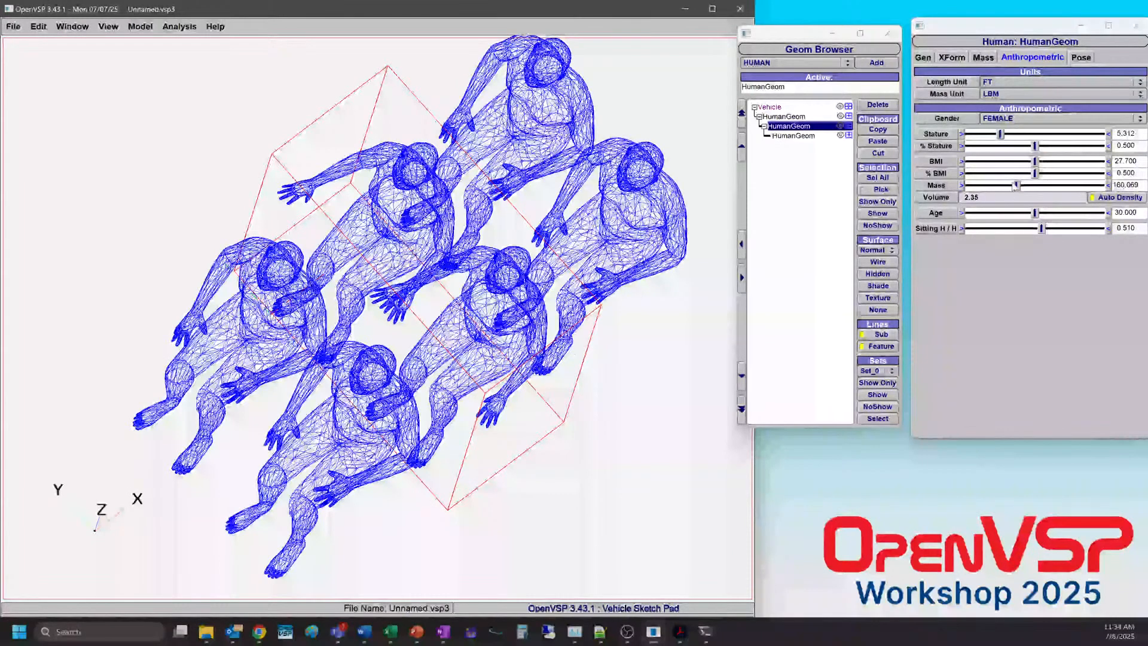
Rotate the middle-row human's arms inward by raising Shoulder IE to about 74.7.
{"action": "left_click", "coordinate": [1080, 62]}
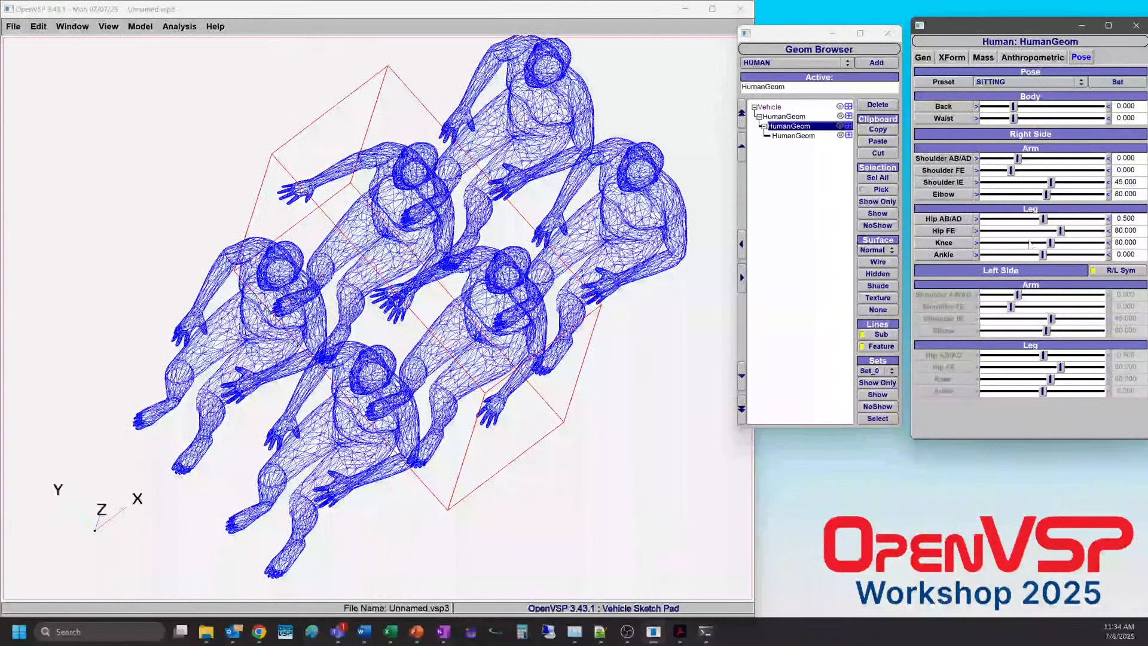
{"action": "left_click_drag", "start_coordinate": [1054, 186], "coordinate": [1079, 186]}
{"action": "left_click_drag", "start_coordinate": [512, 470], "coordinate": [489, 360]}
{"action": "scroll", "coordinate": [442, 365], "scroll_direction": "down", "scroll_amount": 4}
{"action": "left_click_drag", "start_coordinate": [375, 370], "coordinate": [497, 355]}
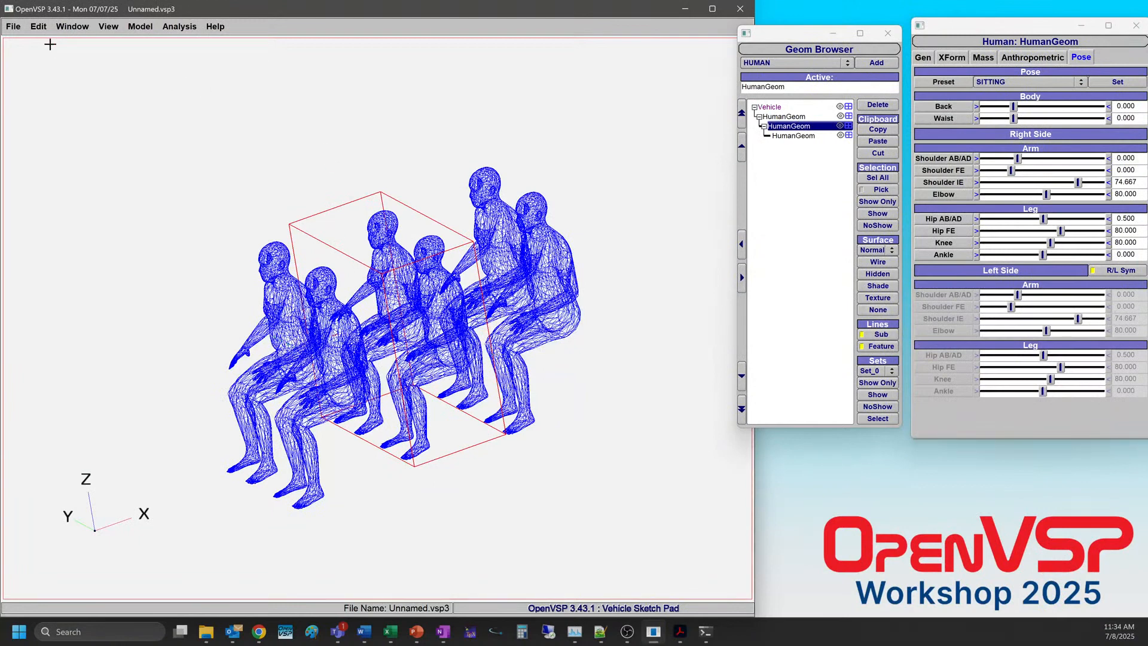
Save the model under the new file name tiltwing_demo_1 in the current OpenVSP folder.
{"action": "left_click", "coordinate": [14, 28]}
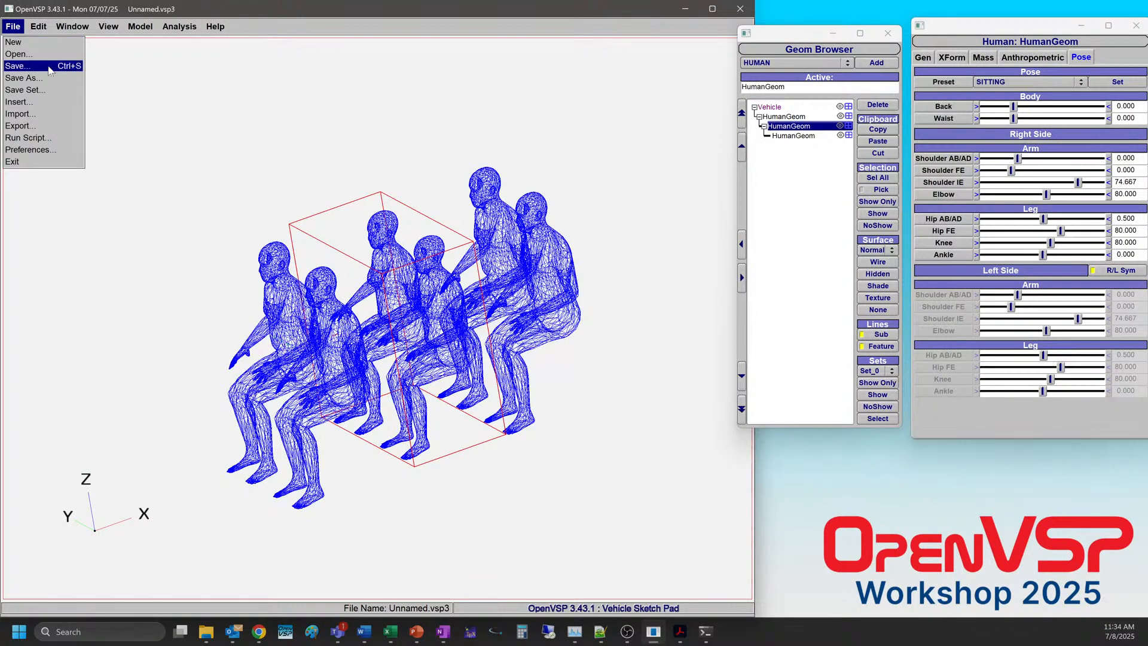
{"action": "left_click", "coordinate": [24, 78]}
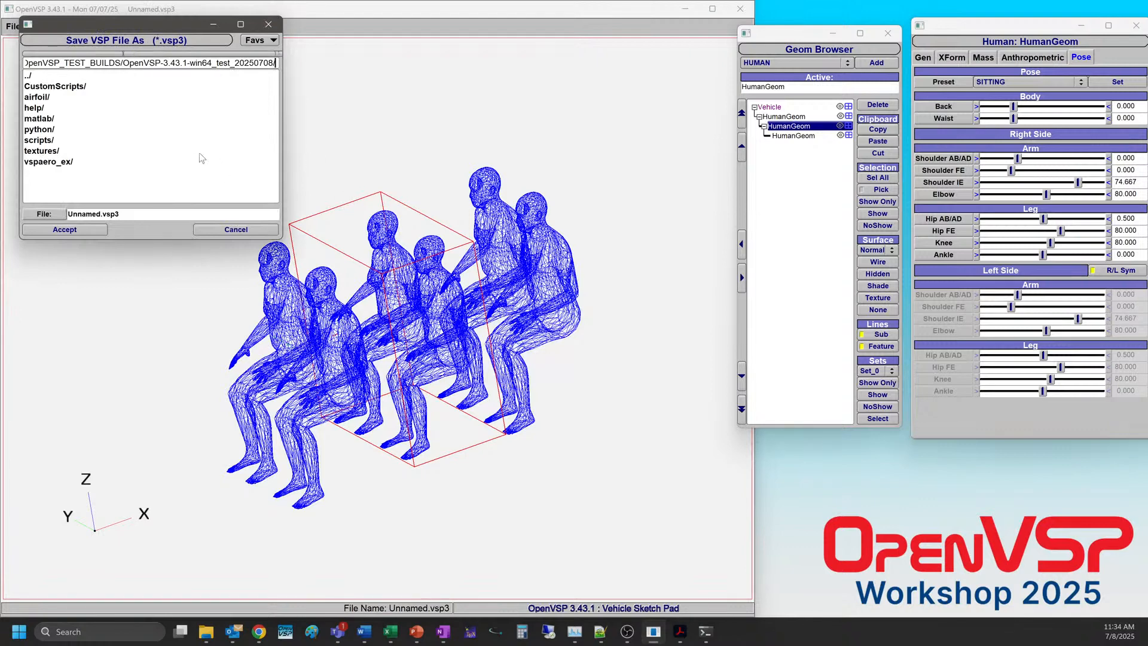
{"action": "triple_click", "coordinate": [144, 211]}
{"action": "type", "text": "tiltwing "}
{"action": "type", "text": "demo_1"}
{"action": "left_click", "coordinate": [66, 230]}
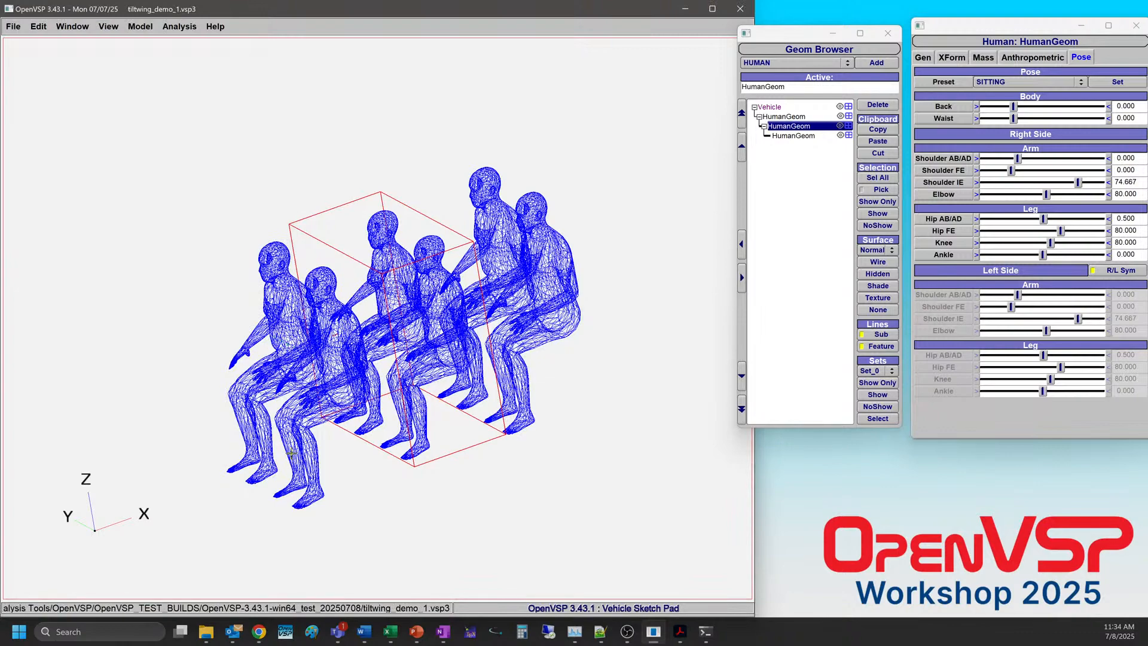
{"action": "left_click_drag", "start_coordinate": [322, 406], "coordinate": [376, 403]}
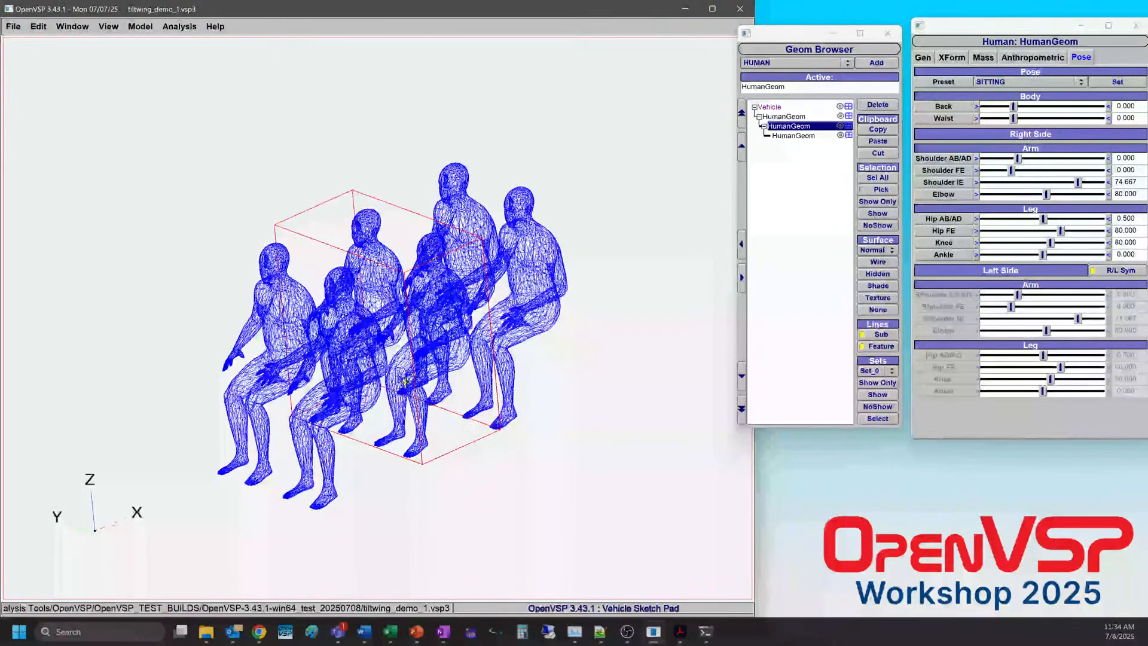
Add a FUSELAGE component at the top level of the vehicle, without a human as its parent.
{"action": "left_click", "coordinate": [819, 172]}
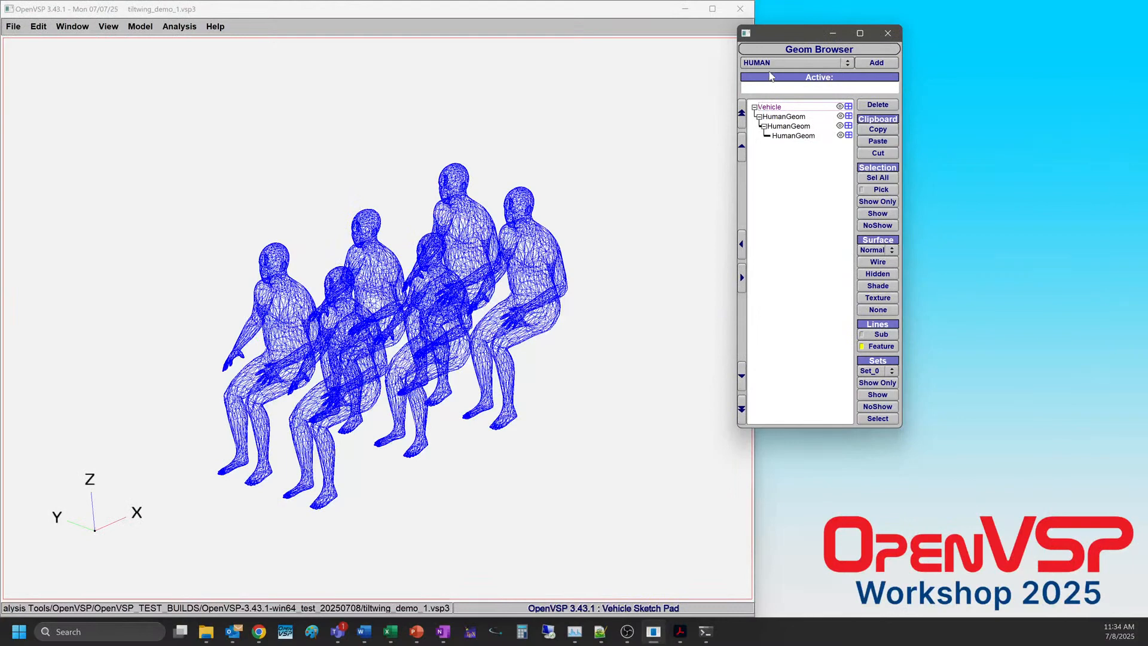
{"action": "left_click", "coordinate": [771, 63]}
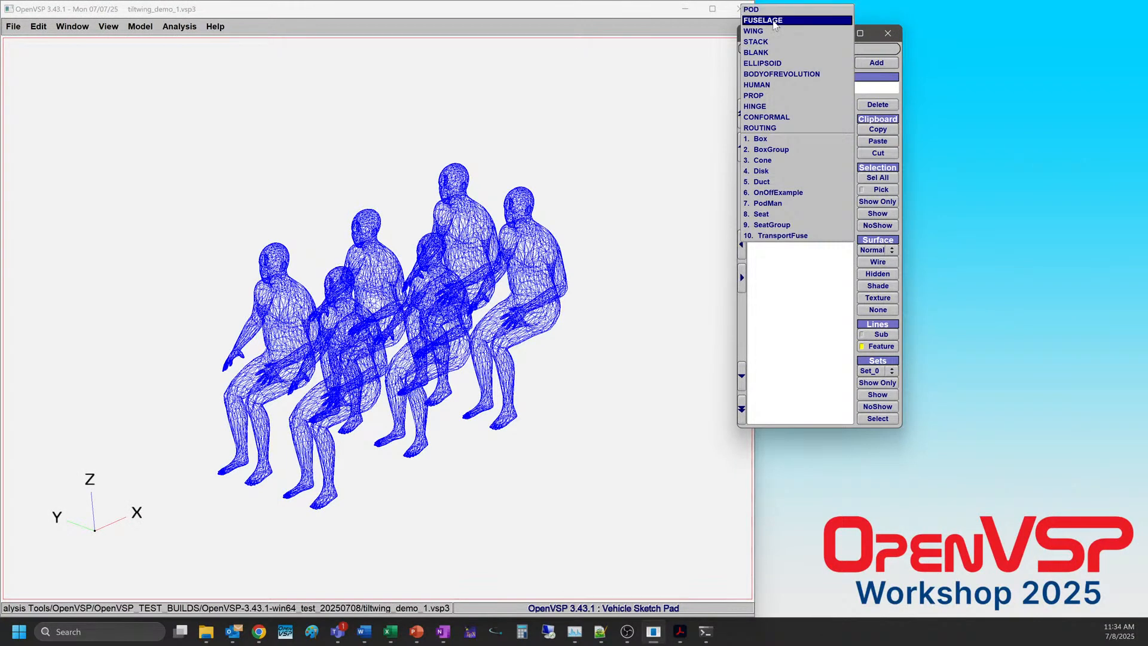
{"action": "left_click", "coordinate": [772, 23]}
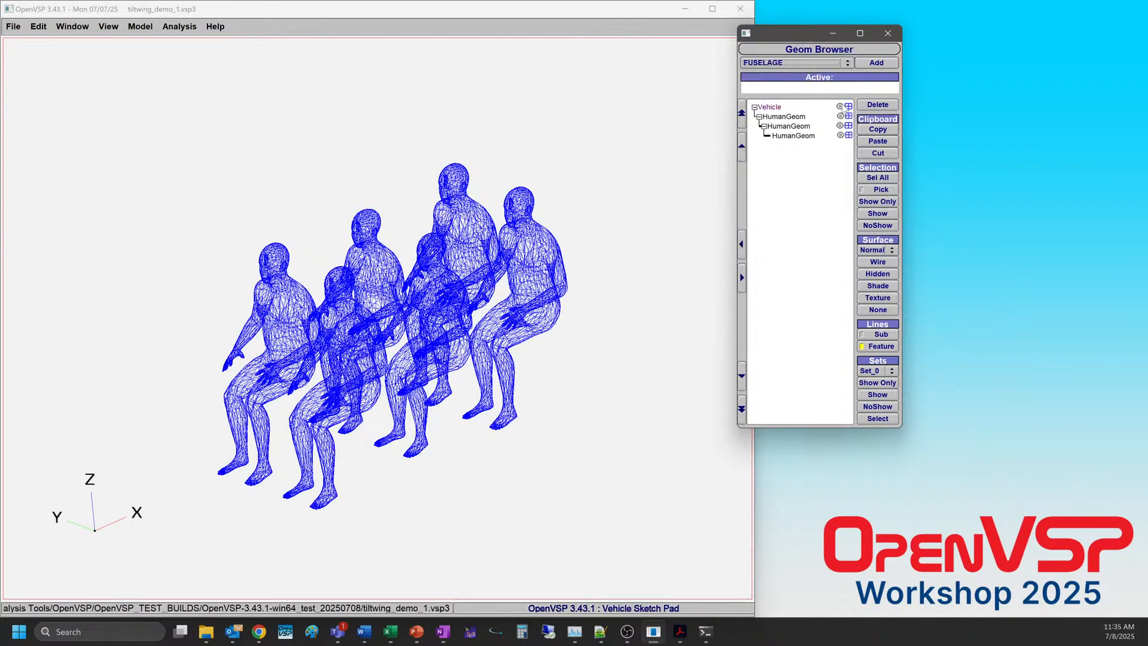
{"action": "left_click", "coordinate": [877, 64]}
{"action": "middle_click_drag", "start_coordinate": [529, 251], "coordinate": [538, 203]}
{"action": "right_click_drag", "start_coordinate": [538, 203], "coordinate": [461, 256]}
{"action": "left_click_drag", "start_coordinate": [461, 255], "coordinate": [357, 280]}
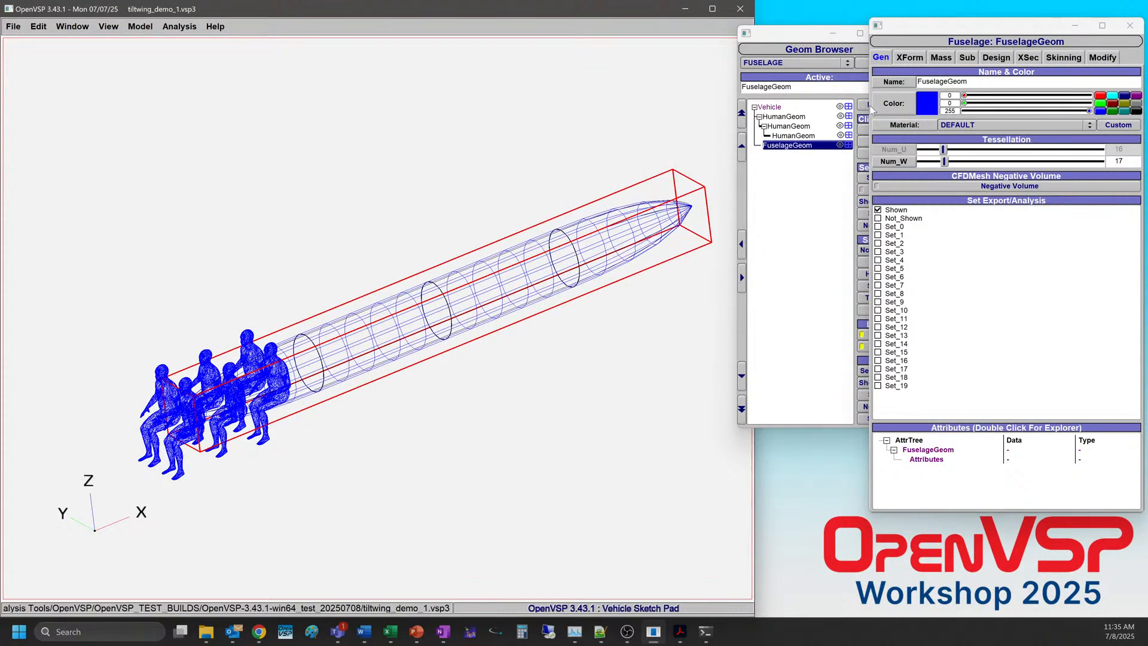
Shift the fuselage forward around the seated humans by setting its XLoc to -6.
{"action": "left_click", "coordinate": [999, 59]}
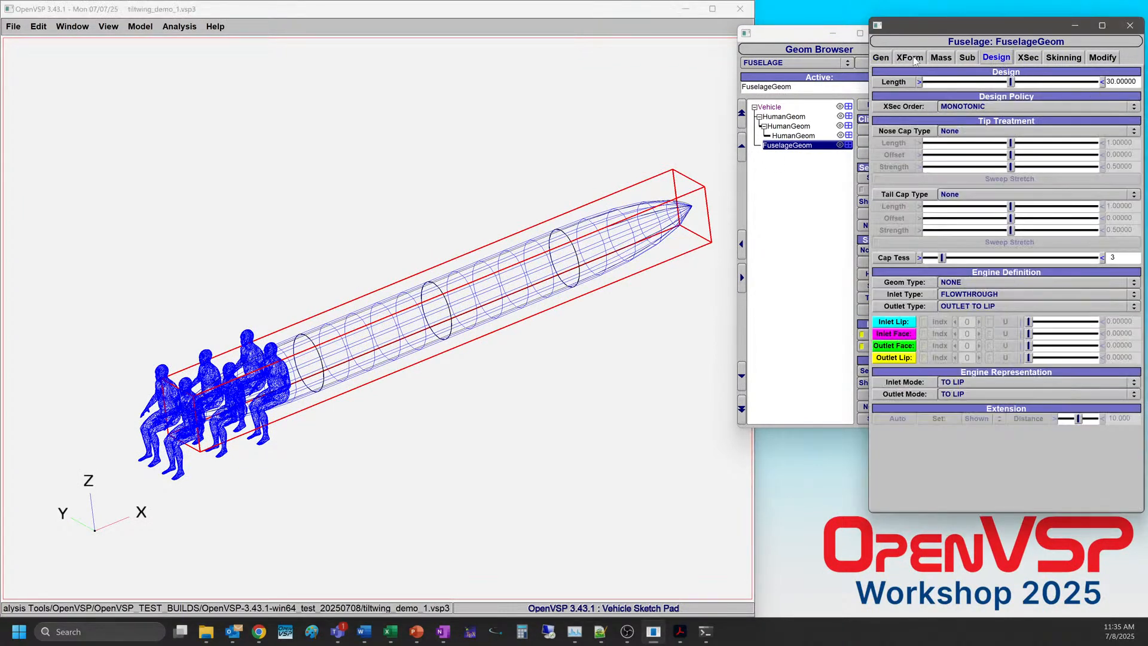
{"action": "left_click_drag", "start_coordinate": [224, 371], "coordinate": [373, 328]}
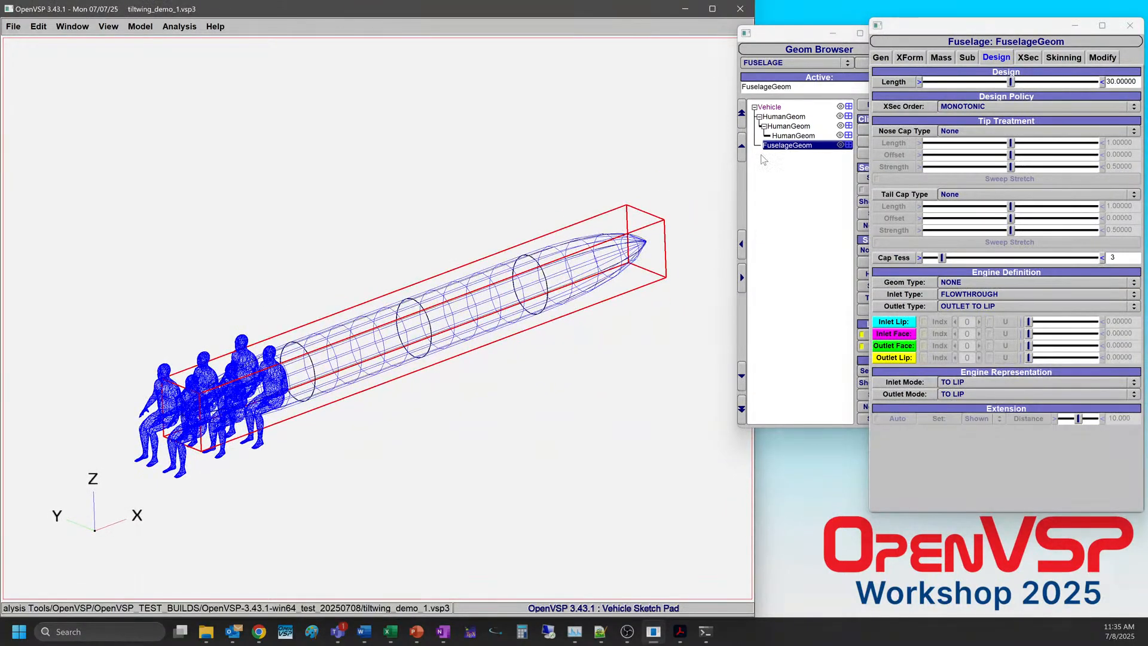
{"action": "left_click", "coordinate": [911, 59]}
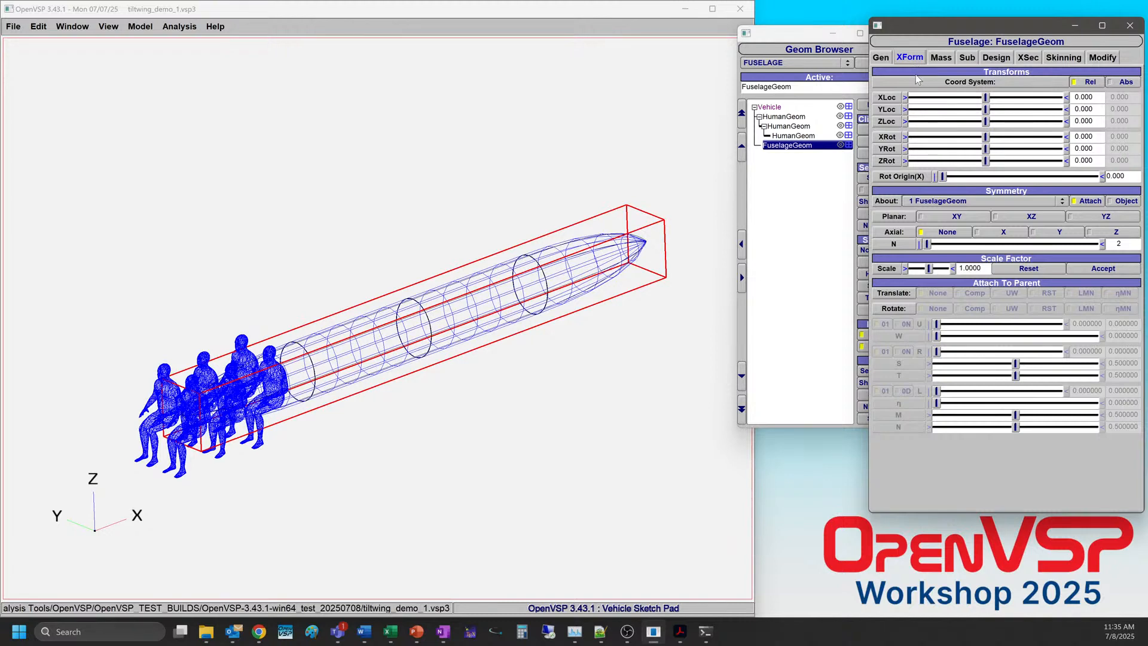
{"action": "left_click_drag", "start_coordinate": [987, 100], "coordinate": [914, 140]}
{"action": "right_click_drag", "start_coordinate": [410, 376], "coordinate": [503, 341]}
{"action": "left_click_drag", "start_coordinate": [431, 478], "coordinate": [371, 318]}
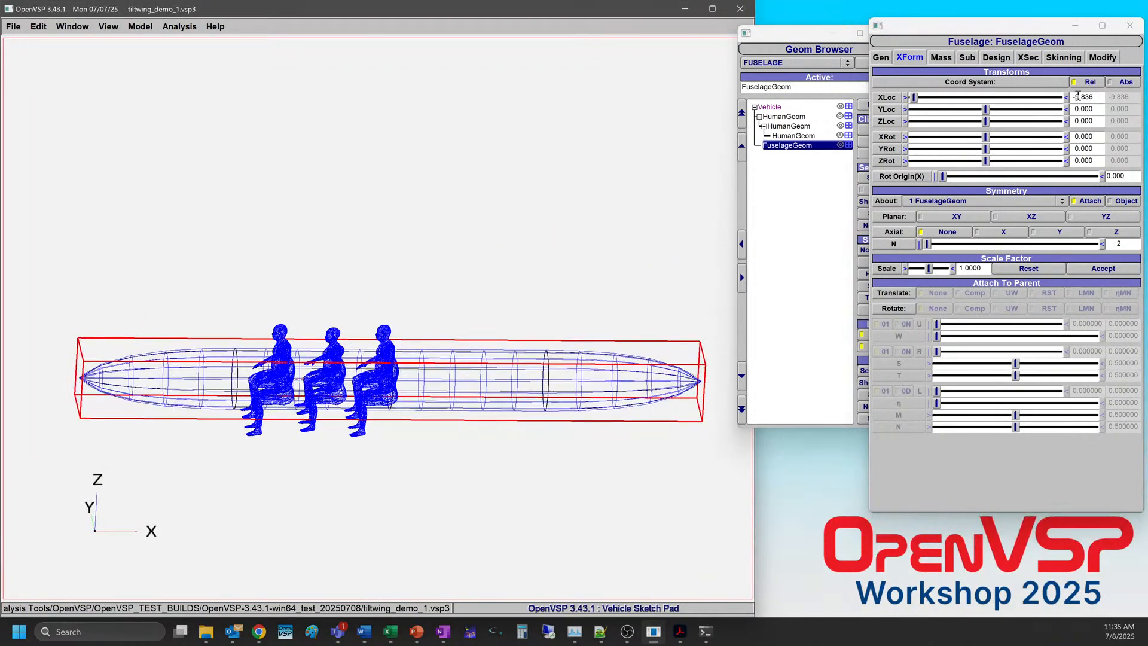
{"action": "left_click", "coordinate": [1103, 97]}
{"action": "type", "text": "-"}
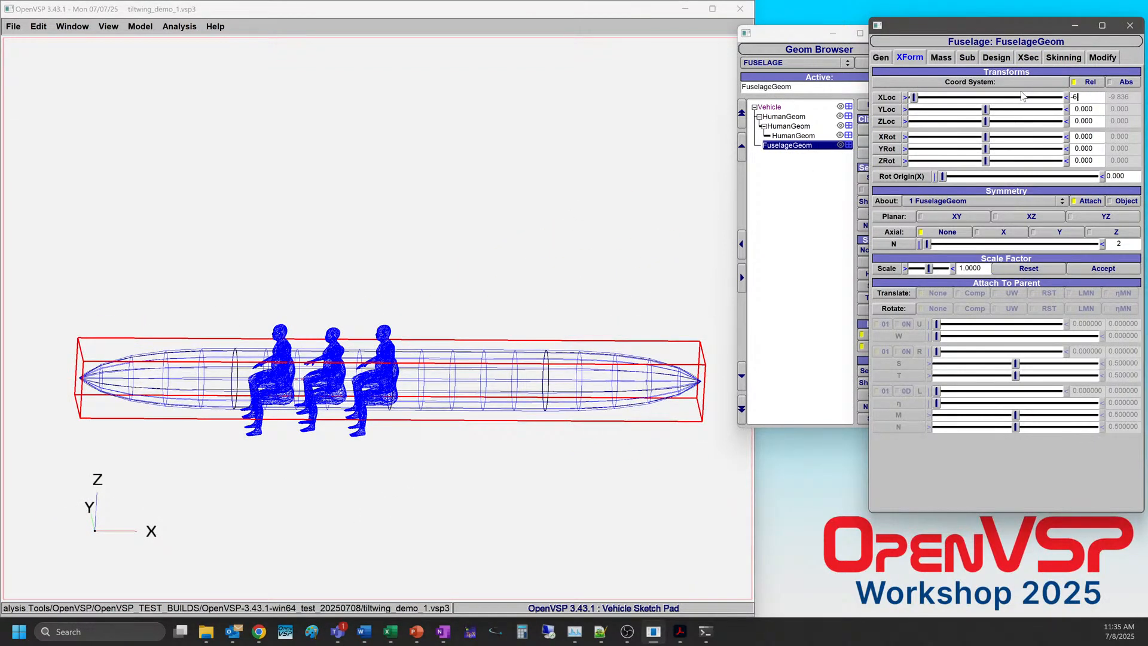
{"action": "type", "text": "6"}
{"action": "key", "text": "Return"}
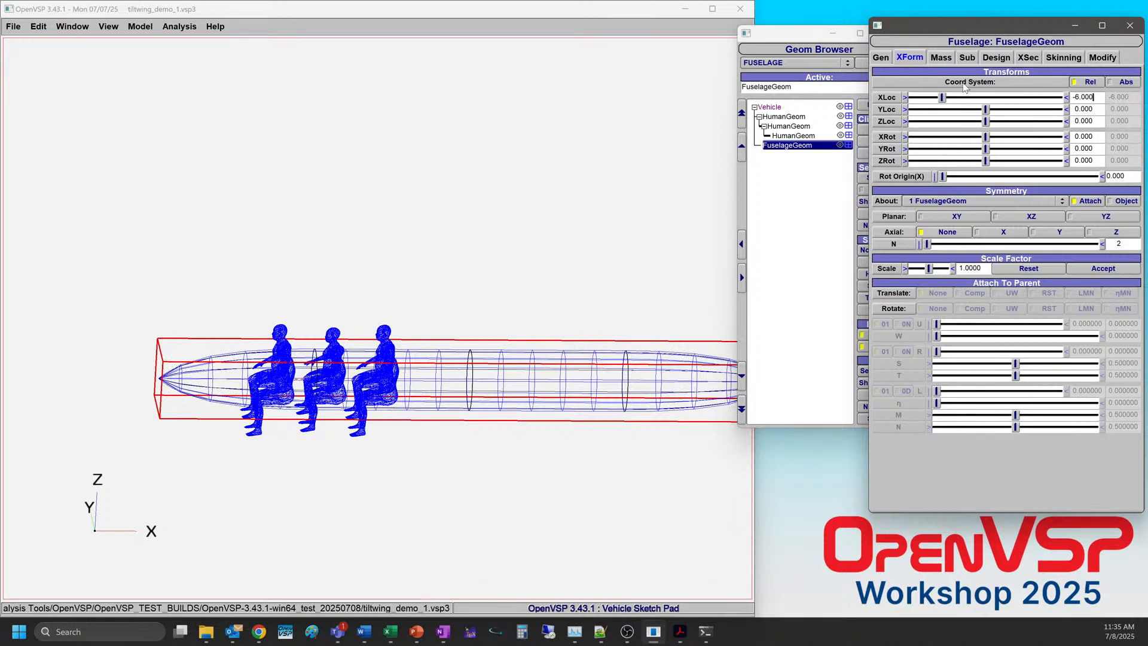
Set the fuselage's design length to 25.
{"action": "left_click", "coordinate": [996, 57]}
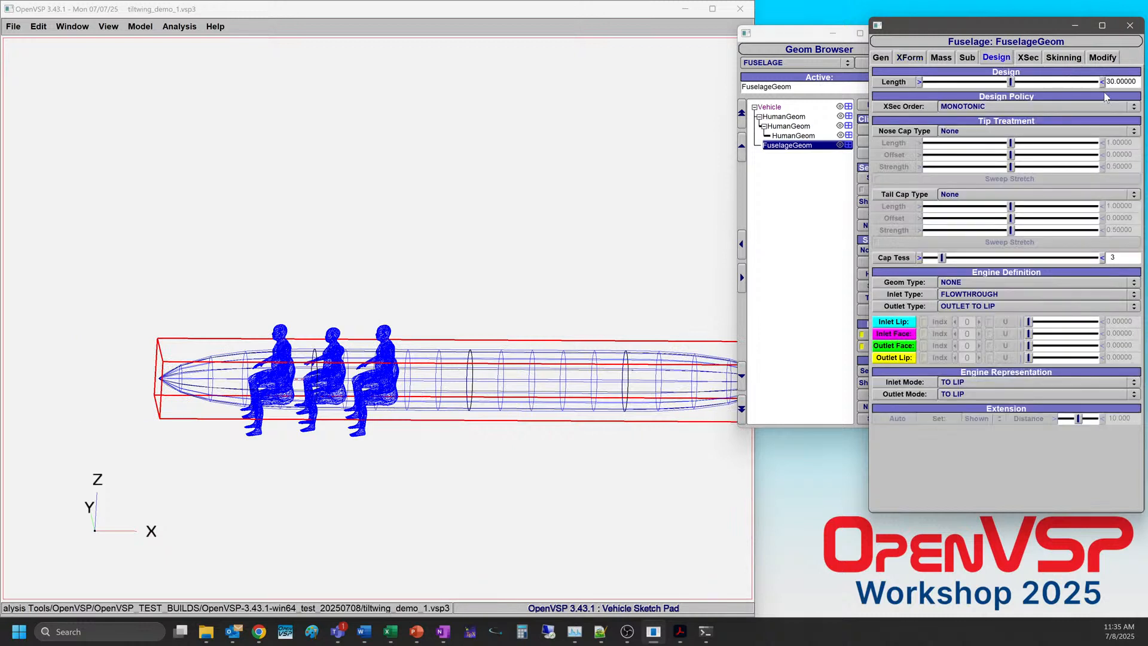
{"action": "double_click", "coordinate": [1127, 82]}
{"action": "type", "text": "25"}
{"action": "key", "text": "Return"}
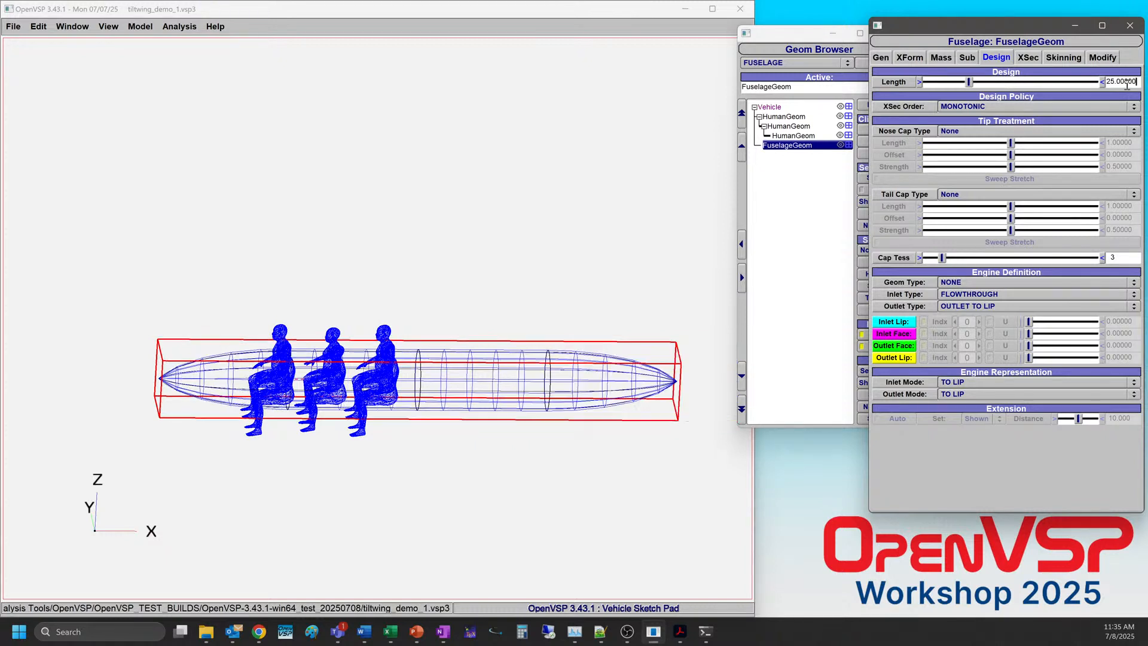
Widen fuselage cross section 1 to about 5.26 so it encloses the side-by-side occupants.
{"action": "left_click_drag", "start_coordinate": [331, 395], "coordinate": [390, 483]}
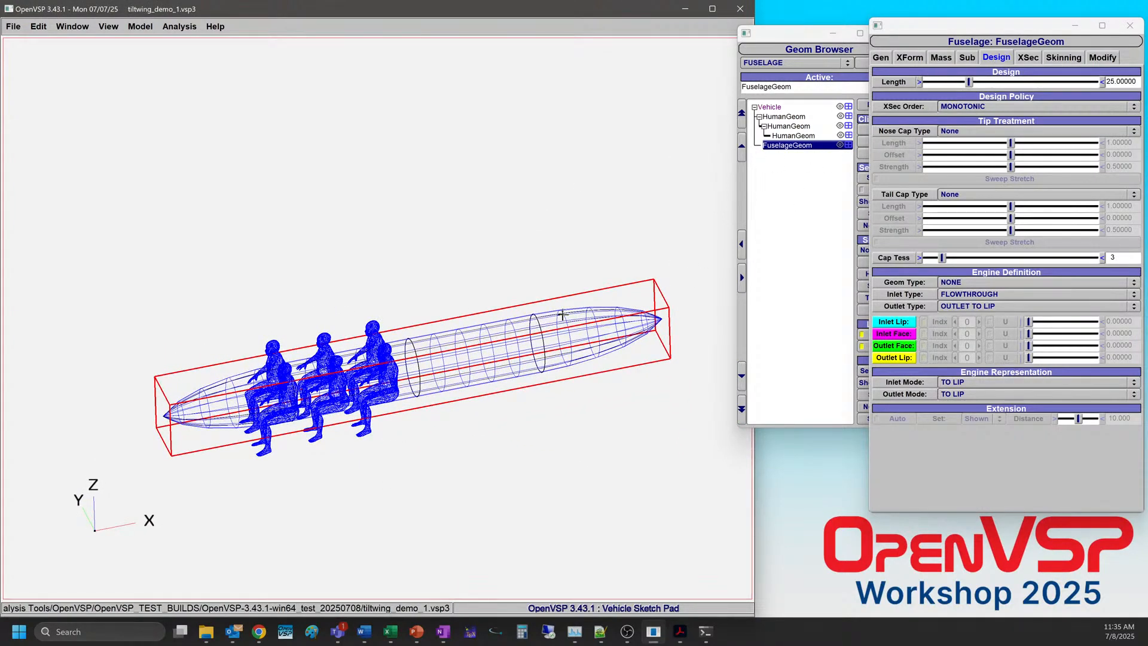
{"action": "left_click_drag", "start_coordinate": [339, 395], "coordinate": [271, 285]}
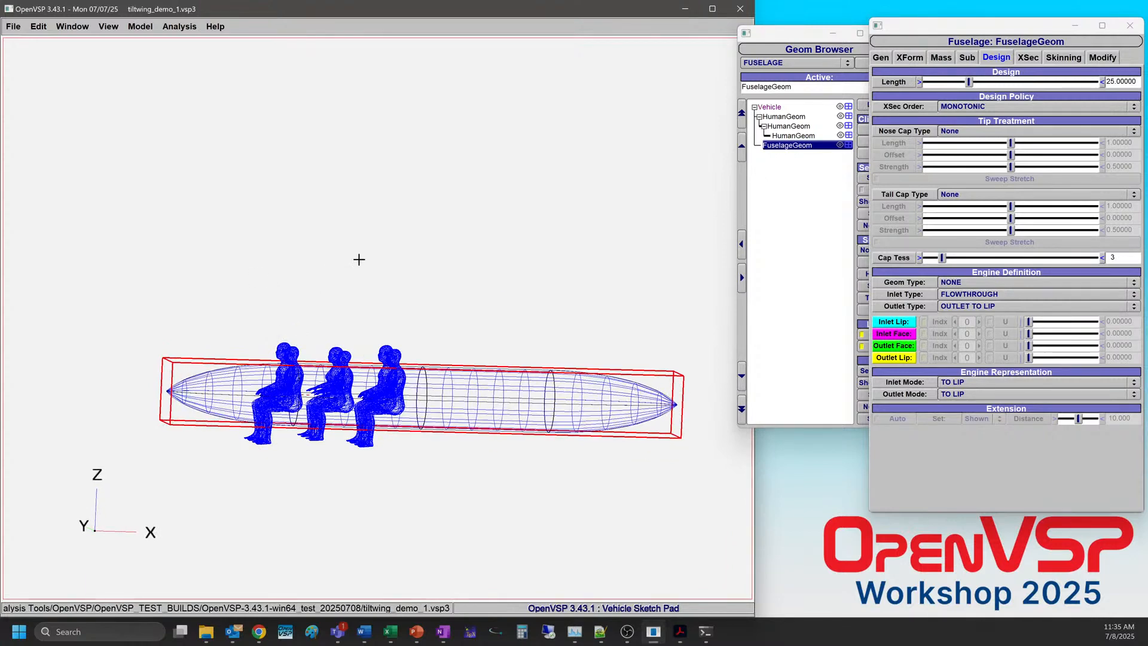
{"action": "left_click_drag", "start_coordinate": [305, 391], "coordinate": [296, 443]}
{"action": "left_click_drag", "start_coordinate": [254, 382], "coordinate": [274, 378]}
{"action": "left_click", "coordinate": [1027, 58]}
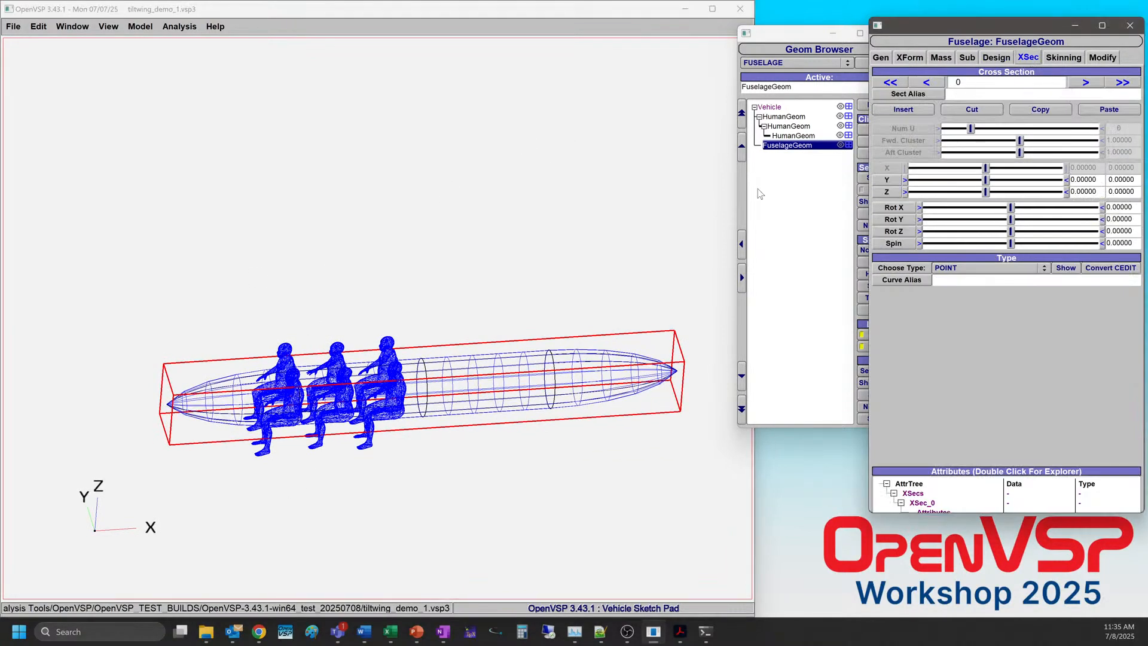
{"action": "left_click", "coordinate": [1085, 83]}
{"action": "left_click_drag", "start_coordinate": [244, 422], "coordinate": [316, 392]}
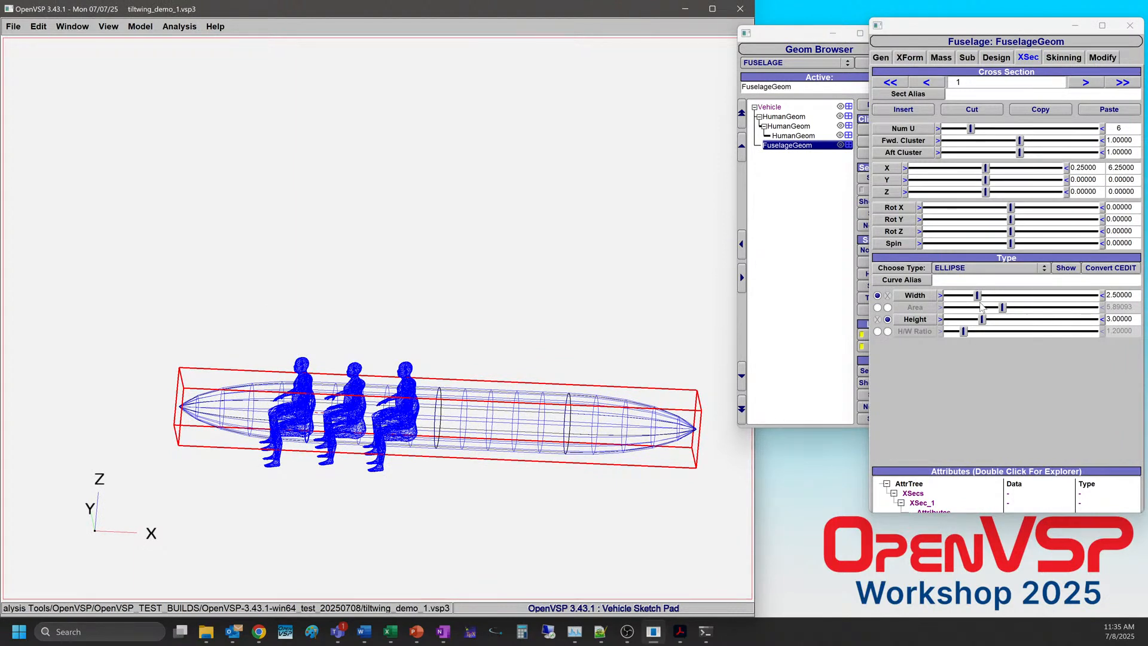
{"action": "left_click_drag", "start_coordinate": [978, 295], "coordinate": [1009, 295]}
{"action": "left_click_drag", "start_coordinate": [192, 431], "coordinate": [572, 461]}
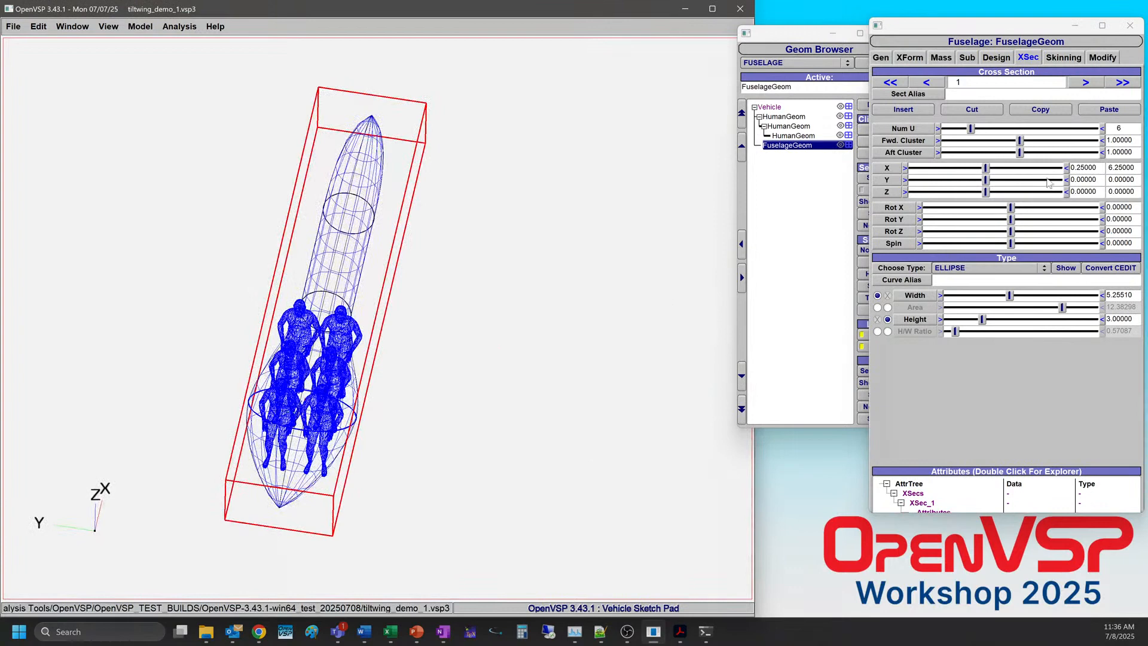
Raise cross section 1's height to about 5.94 and move it forward to an X position of about 4.87.
{"action": "left_click_drag", "start_coordinate": [982, 320], "coordinate": [1017, 321]}
{"action": "left_click_drag", "start_coordinate": [334, 426], "coordinate": [192, 292]}
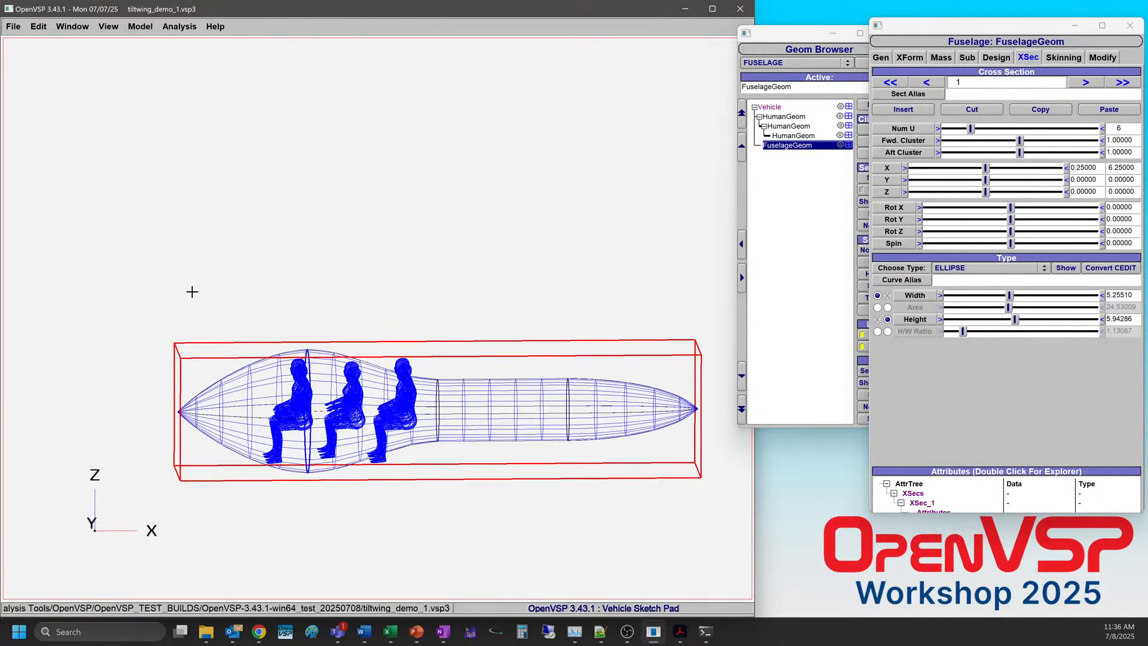
{"action": "left_click_drag", "start_coordinate": [987, 170], "coordinate": [972, 174]}
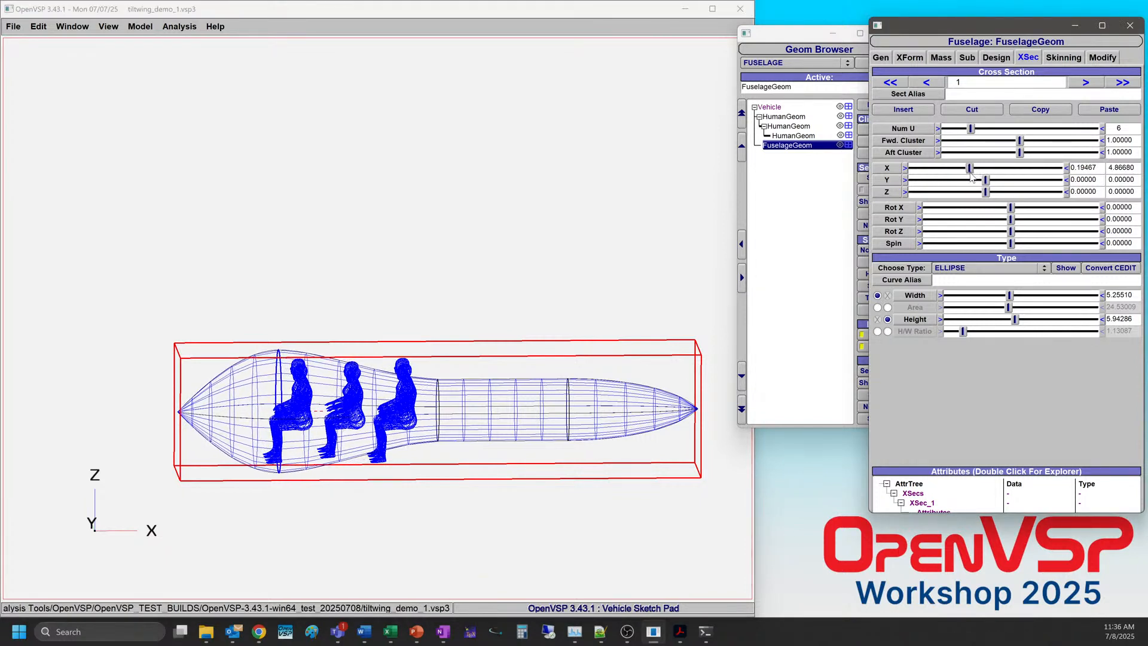
Set cross section 1's height to exactly 6 and its width to 5.5.
{"action": "double_click", "coordinate": [1129, 319]}
{"action": "type", "text": "6"}
{"action": "key", "text": "Return"}
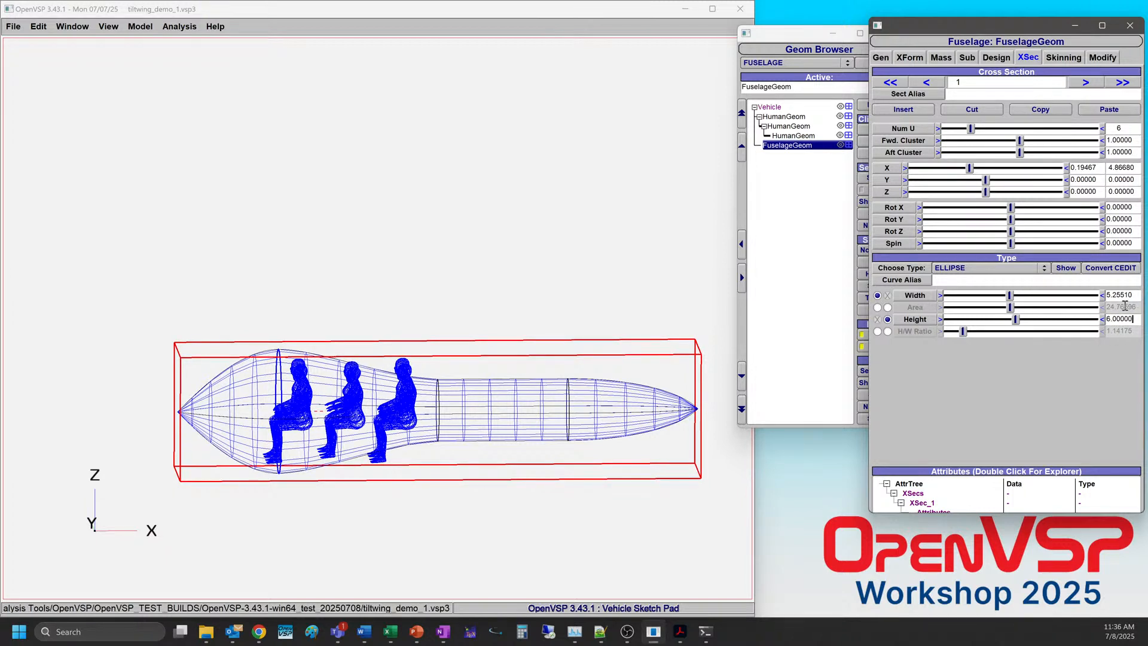
{"action": "double_click", "coordinate": [1124, 295]}
{"action": "left_click_drag", "start_coordinate": [289, 420], "coordinate": [532, 353]}
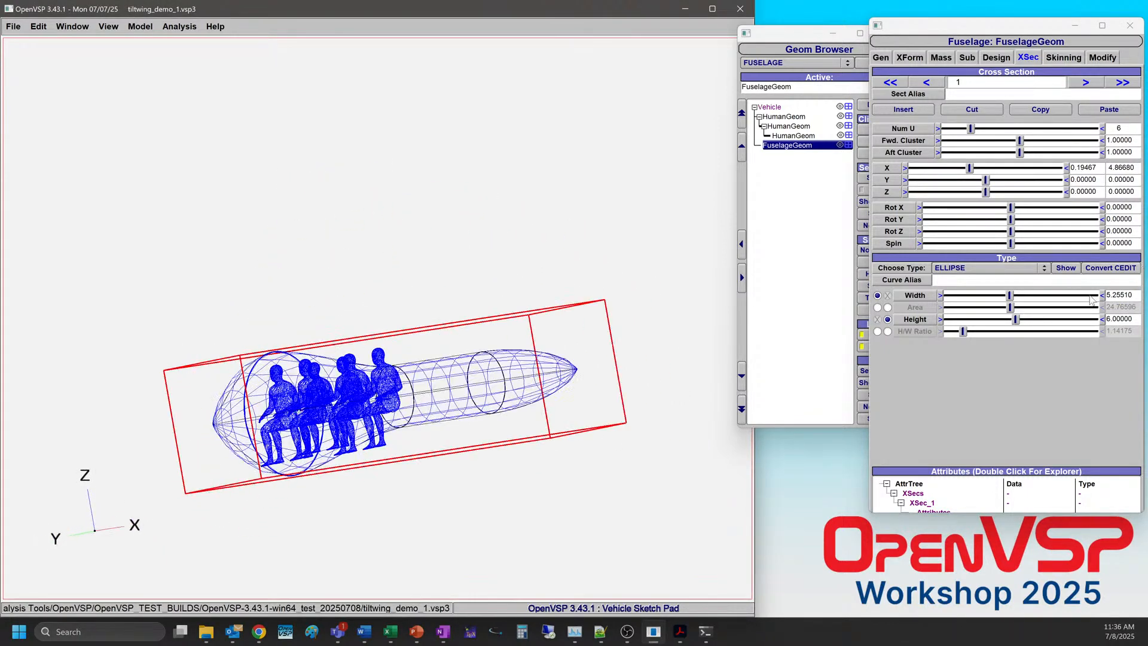
{"action": "left_click", "coordinate": [1123, 295]}
{"action": "type", "text": "5.5"}
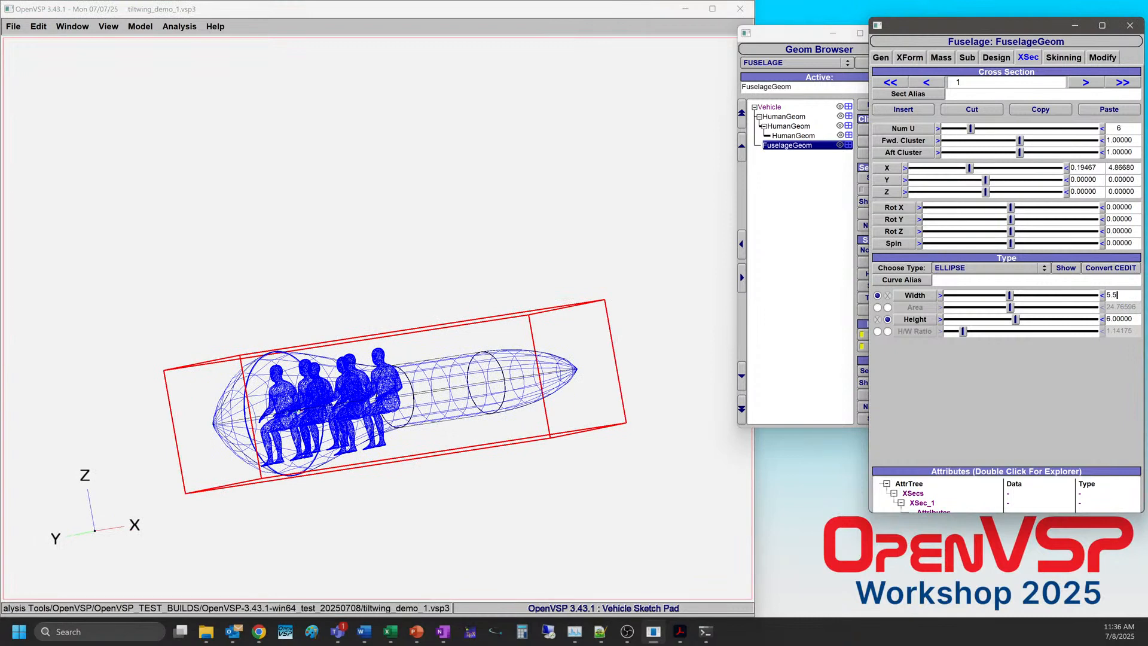
{"action": "key", "text": "Return"}
{"action": "left_click_drag", "start_coordinate": [514, 350], "coordinate": [363, 431]}
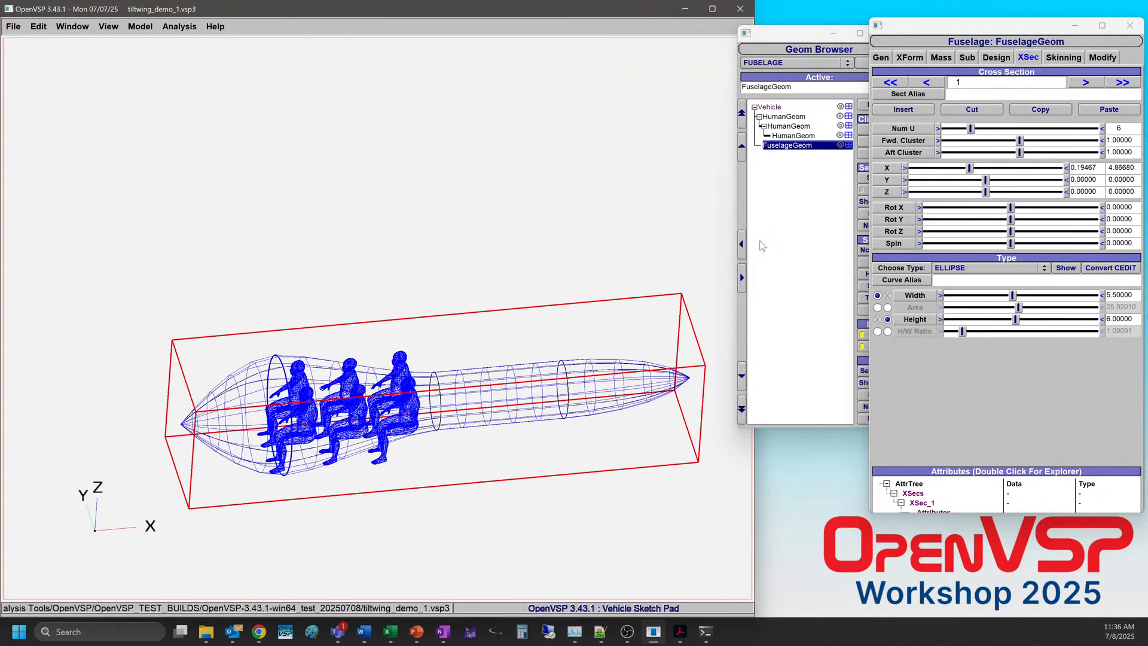
Copy cross section 1 and paste its shape onto cross section 2.
{"action": "left_click", "coordinate": [1053, 109]}
{"action": "left_click", "coordinate": [1086, 82]}
{"action": "left_click", "coordinate": [1095, 112]}
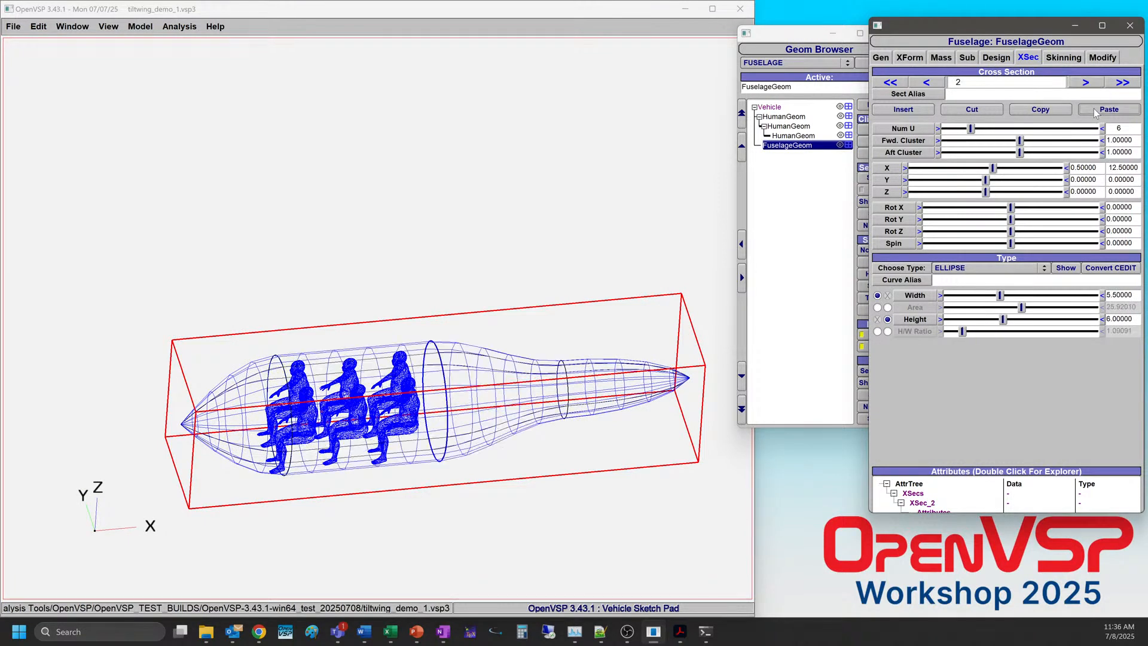
Move cross section 2 forward to an X position of about 10.9, near the rear row of humans.
{"action": "left_click_drag", "start_coordinate": [198, 287], "coordinate": [314, 381]}
{"action": "left_click_drag", "start_coordinate": [393, 433], "coordinate": [253, 390]}
{"action": "left_click_drag", "start_coordinate": [993, 169], "coordinate": [978, 169]}
{"action": "right_click_drag", "start_coordinate": [430, 344], "coordinate": [488, 346]}
{"action": "left_click_drag", "start_coordinate": [487, 346], "coordinate": [376, 329]}
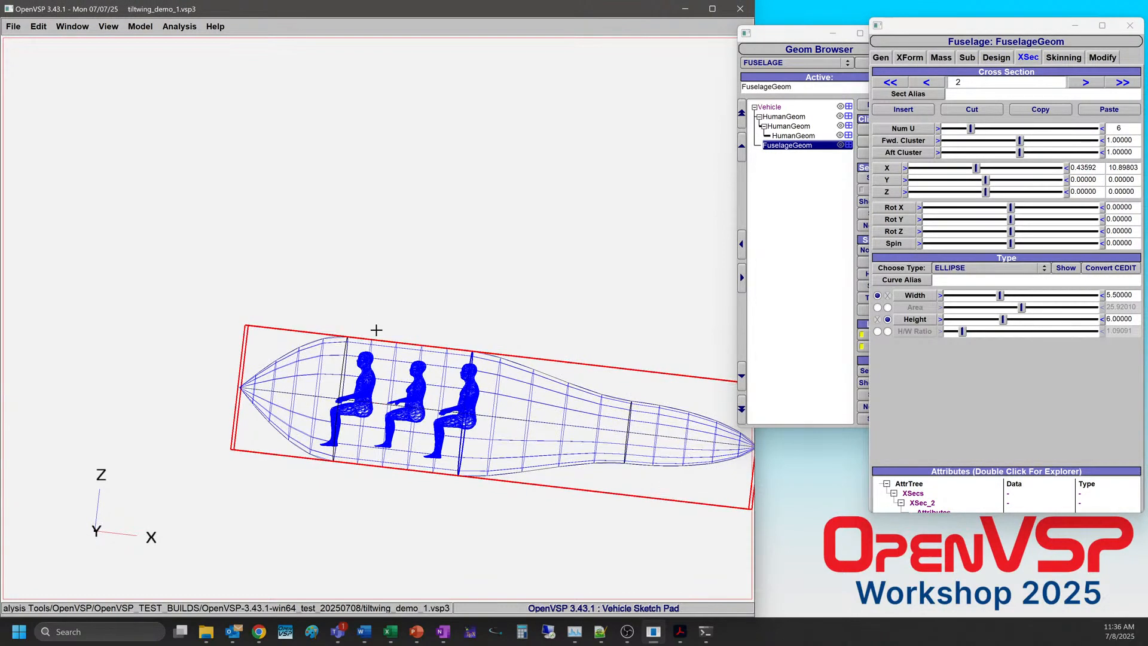
Move cross section 3 aft to an X position of about 23.44, close to the fuselage tail.
{"action": "left_click", "coordinate": [1086, 82]}
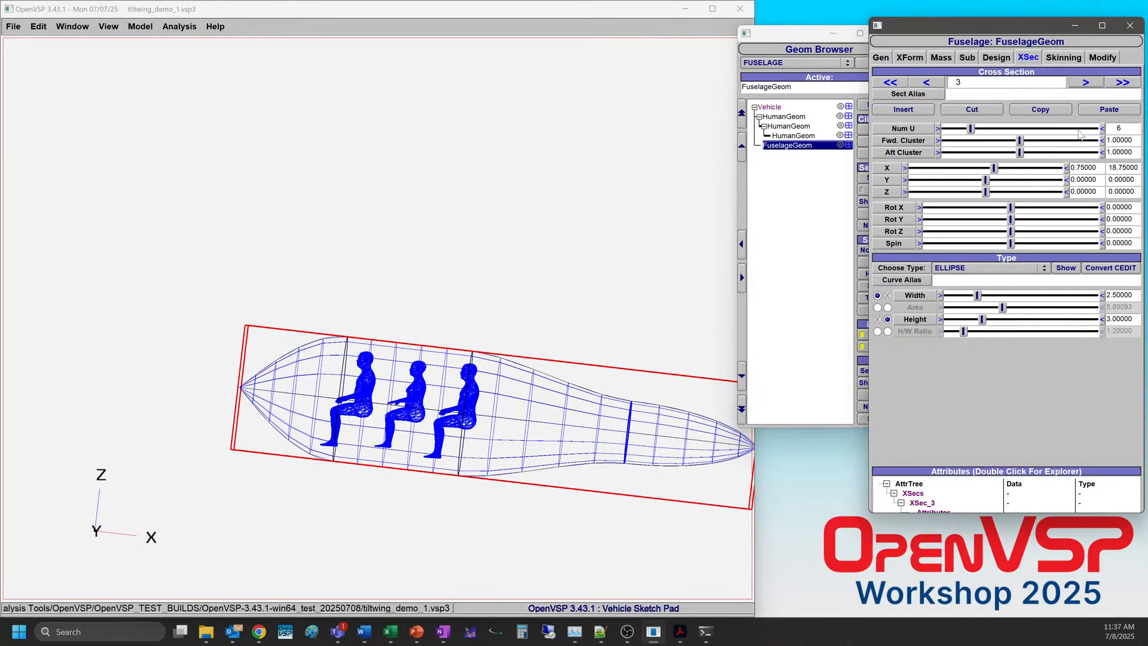
{"action": "left_click_drag", "start_coordinate": [995, 168], "coordinate": [1047, 173]}
{"action": "right_click_drag", "start_coordinate": [452, 303], "coordinate": [334, 294]}
{"action": "left_click_drag", "start_coordinate": [264, 333], "coordinate": [420, 421]}
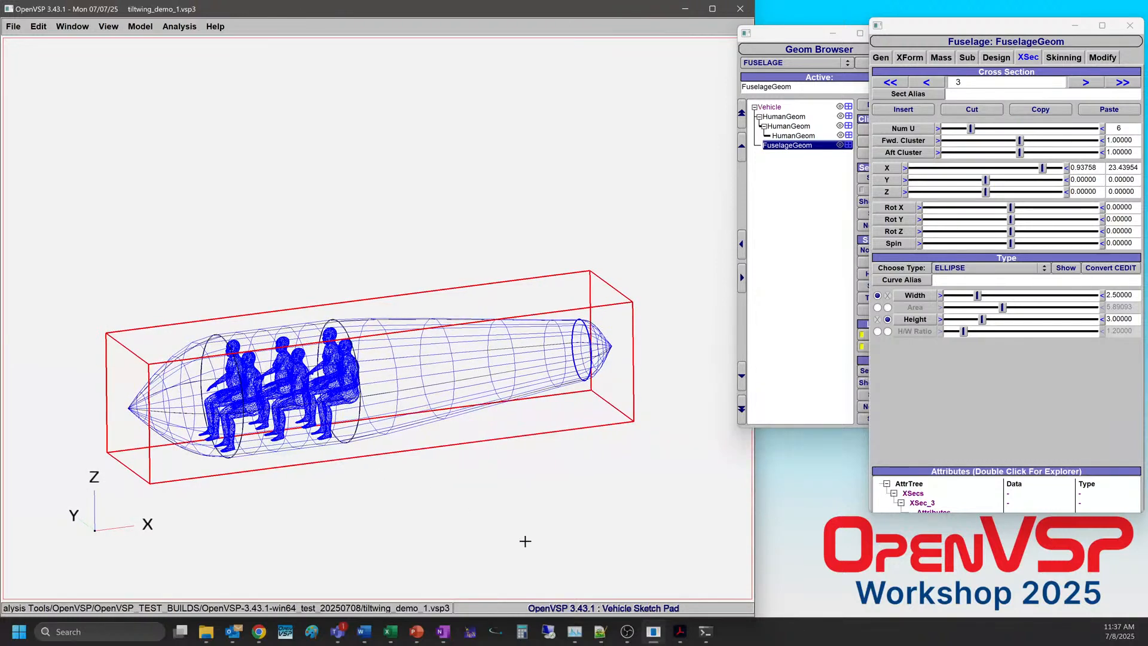
{"action": "left_click_drag", "start_coordinate": [415, 380], "coordinate": [359, 313]}
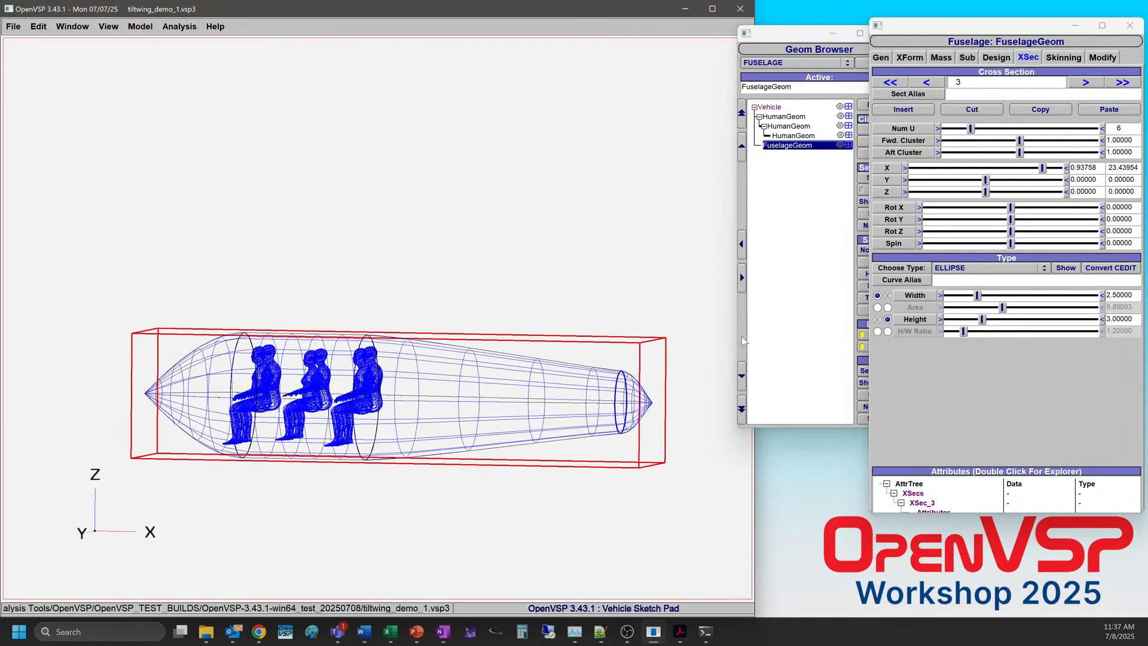
Change cross section 3 to a CIRCLE and reduce its diameter to about 0.97.
{"action": "left_click", "coordinate": [979, 270]}
{"action": "left_click", "coordinate": [970, 267]}
{"action": "left_click_drag", "start_coordinate": [972, 297], "coordinate": [950, 304]}
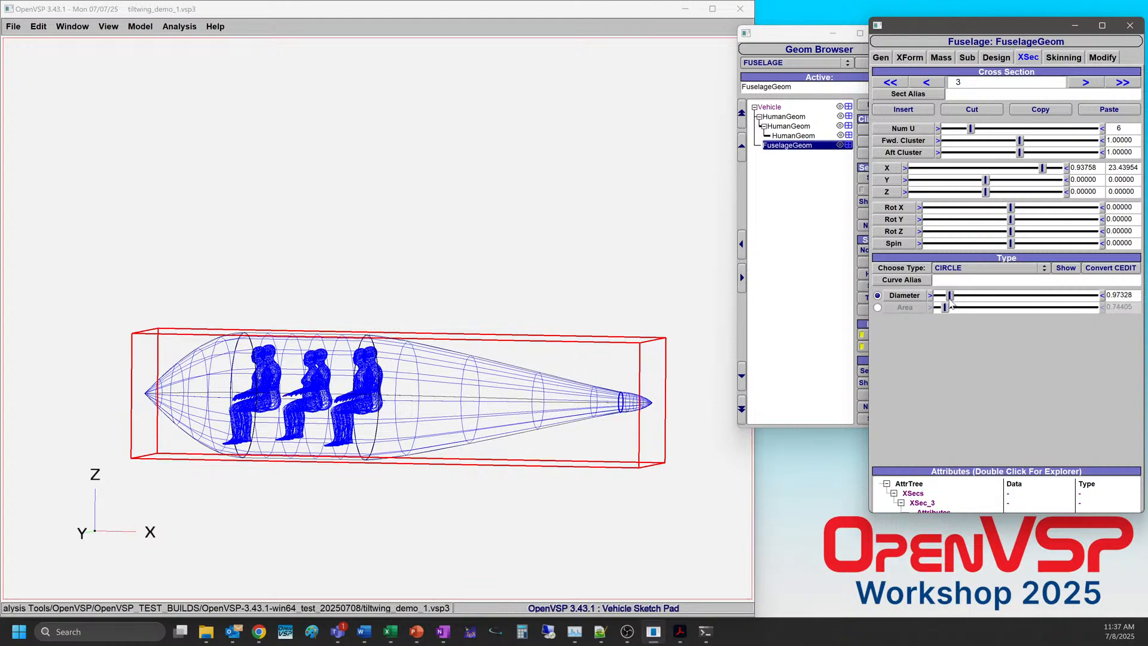
Raise cross section 3 to an absolute Z position of 1.5 to sweep the tail upward.
{"action": "left_click_drag", "start_coordinate": [617, 379], "coordinate": [403, 466]}
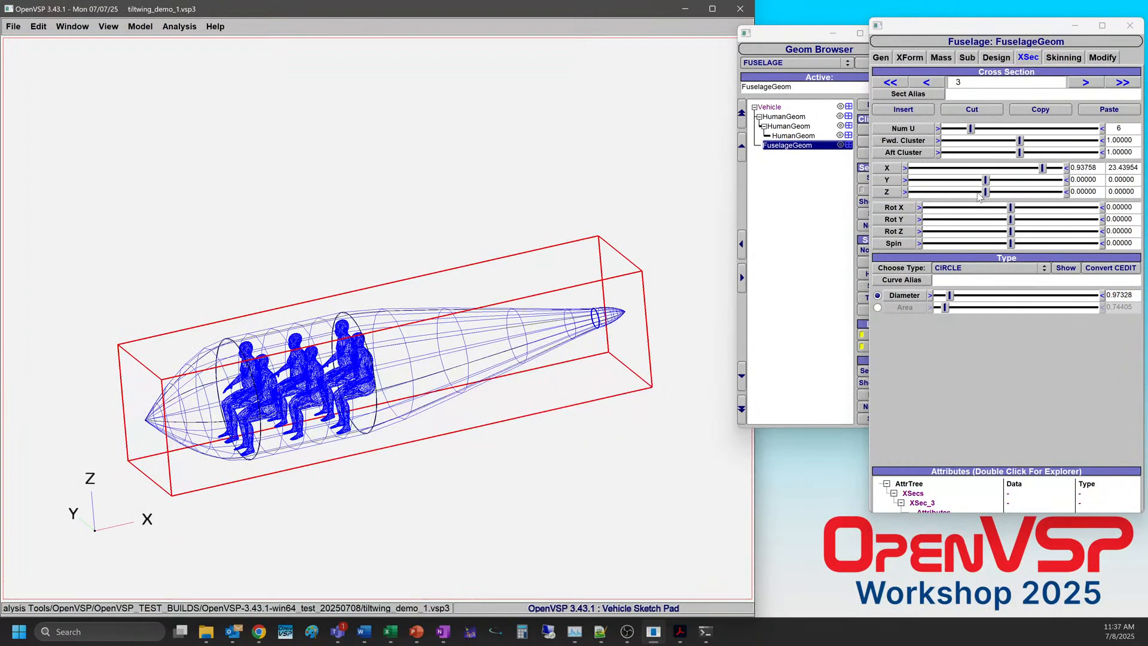
{"action": "left_click_drag", "start_coordinate": [984, 196], "coordinate": [990, 195]}
{"action": "left_click_drag", "start_coordinate": [558, 312], "coordinate": [306, 282]}
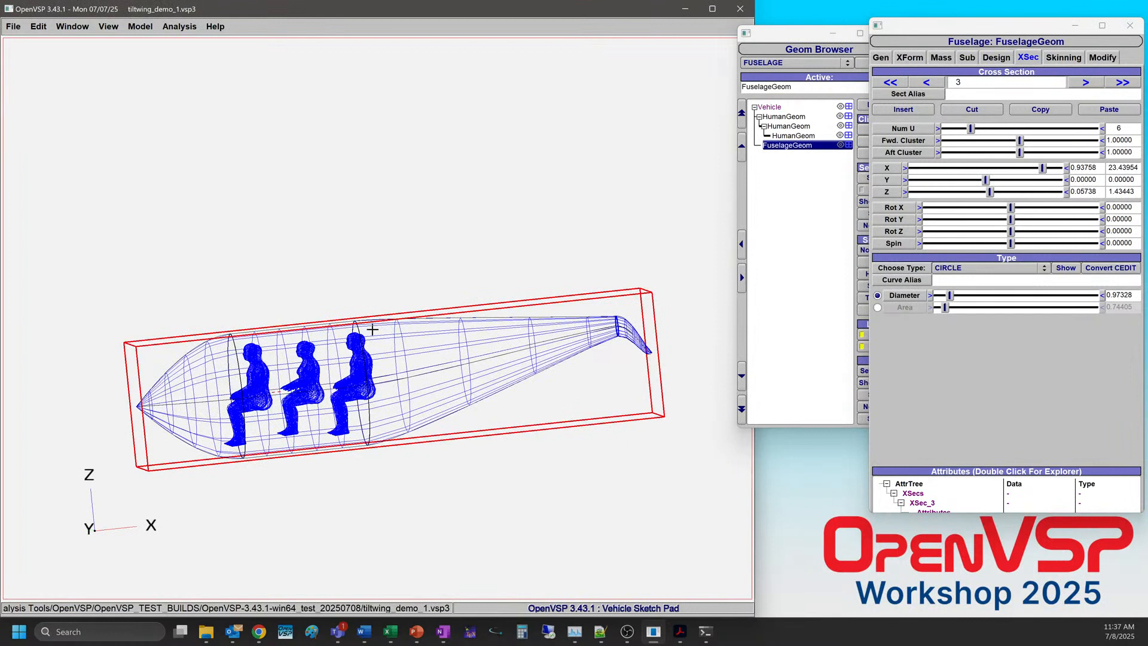
{"action": "left_click", "coordinate": [991, 193]}
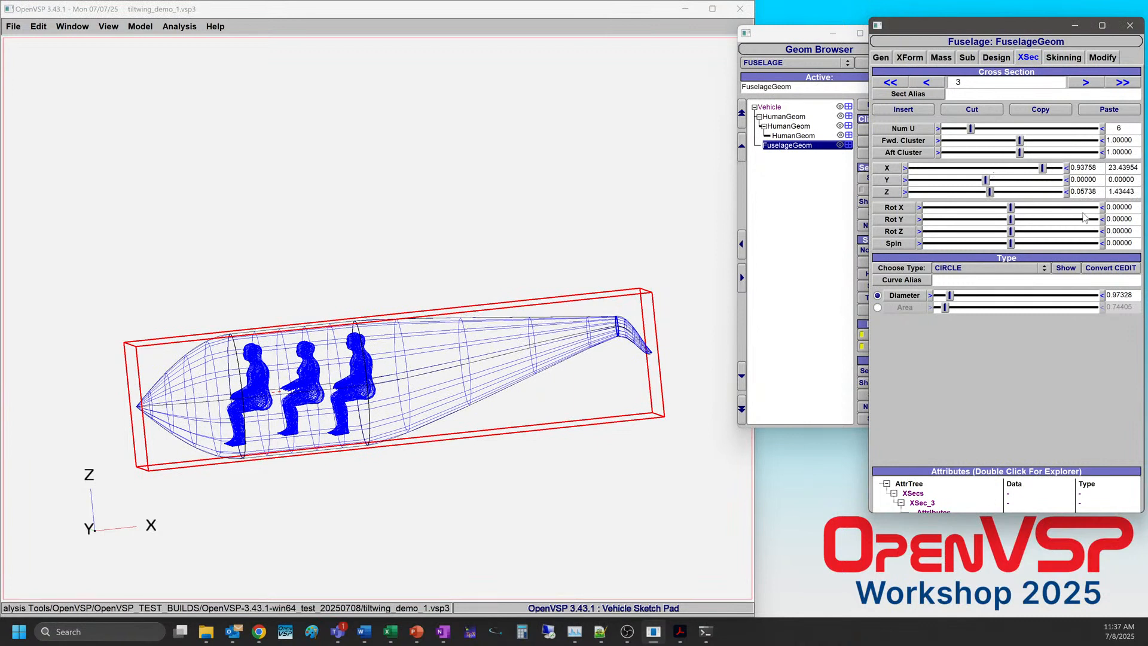
{"action": "double_click", "coordinate": [1122, 193]}
{"action": "type", "text": "1.5"}
{"action": "key", "text": "Return"}
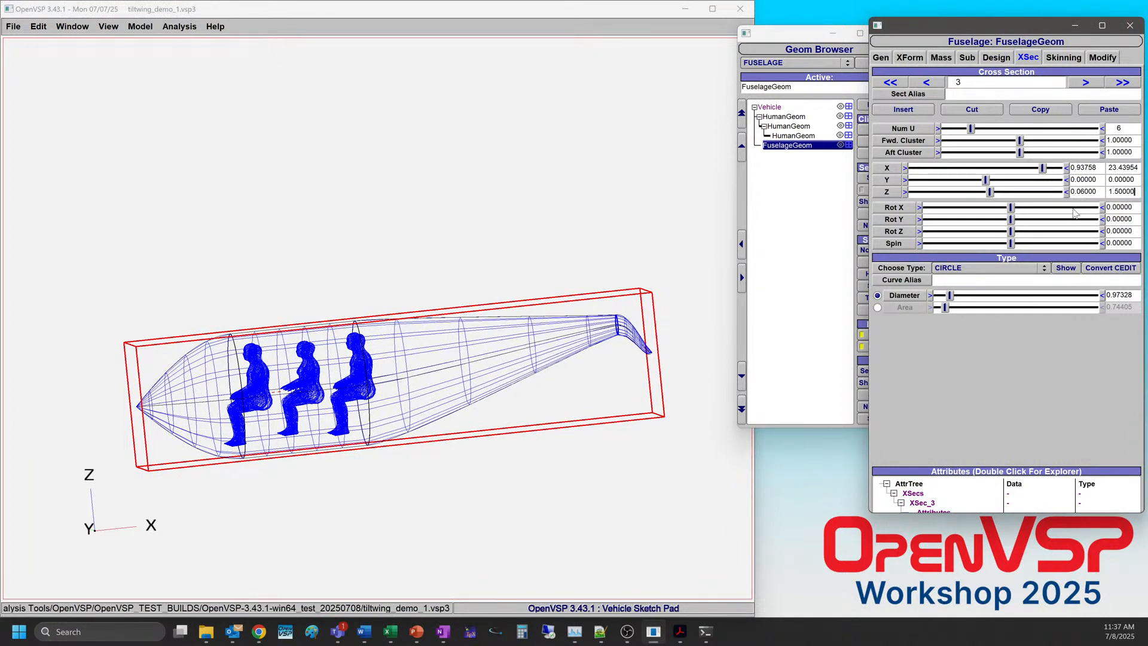
Set the absolute Z position of the tail point, cross section 4, to 1.5.
{"action": "left_click", "coordinate": [1084, 84]}
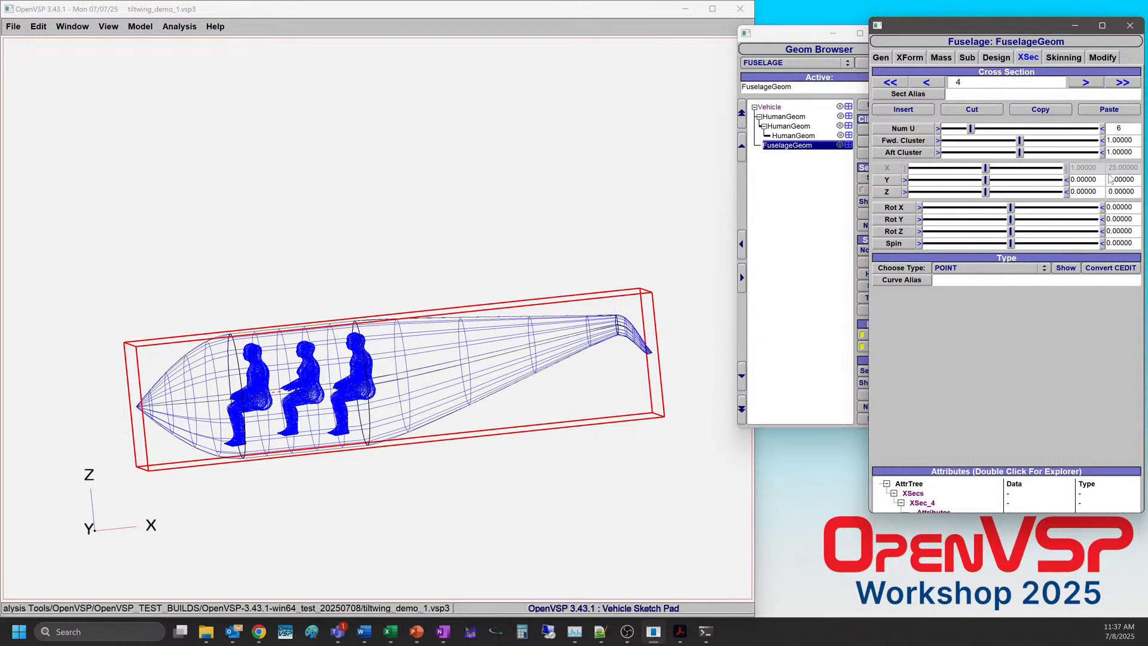
{"action": "double_click", "coordinate": [1122, 191]}
{"action": "type", "text": "1.5"}
{"action": "key", "text": "Return"}
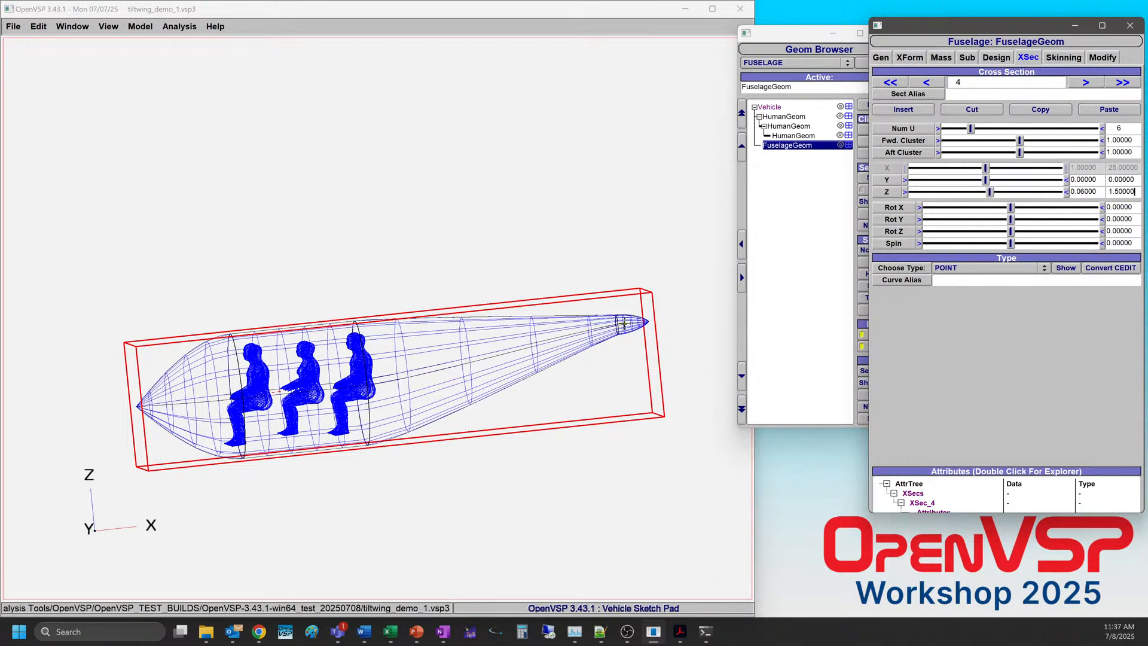
Move fuselage cross section 3 further aft to an absolute X position of about 23.90.
{"action": "left_click", "coordinate": [935, 84]}
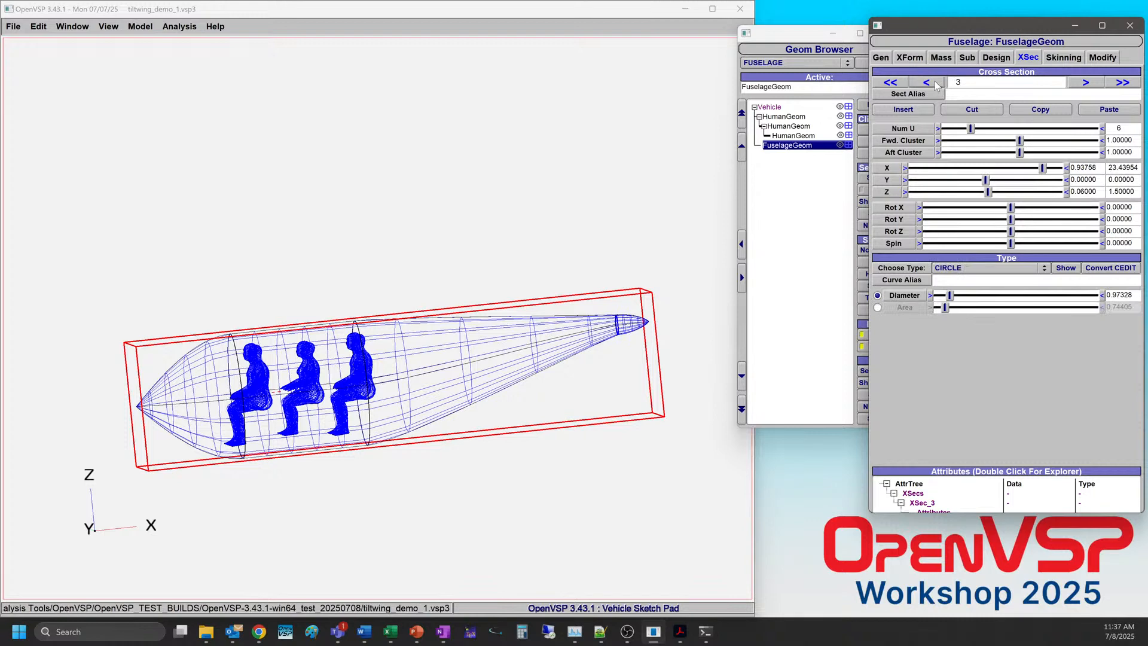
{"action": "left_click_drag", "start_coordinate": [1042, 169], "coordinate": [1046, 169]}
{"action": "left_click_drag", "start_coordinate": [379, 419], "coordinate": [311, 355]}
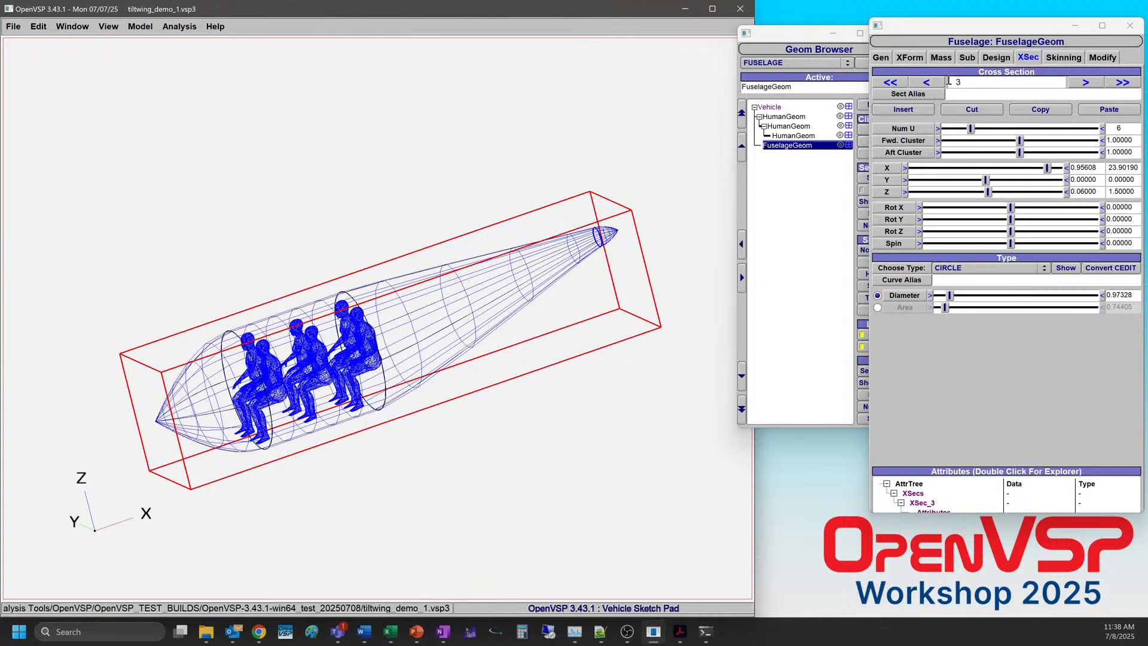
Lower the fuselage nose point, cross section 0, to an absolute Z position of about -1.23.
{"action": "left_click", "coordinate": [901, 84]}
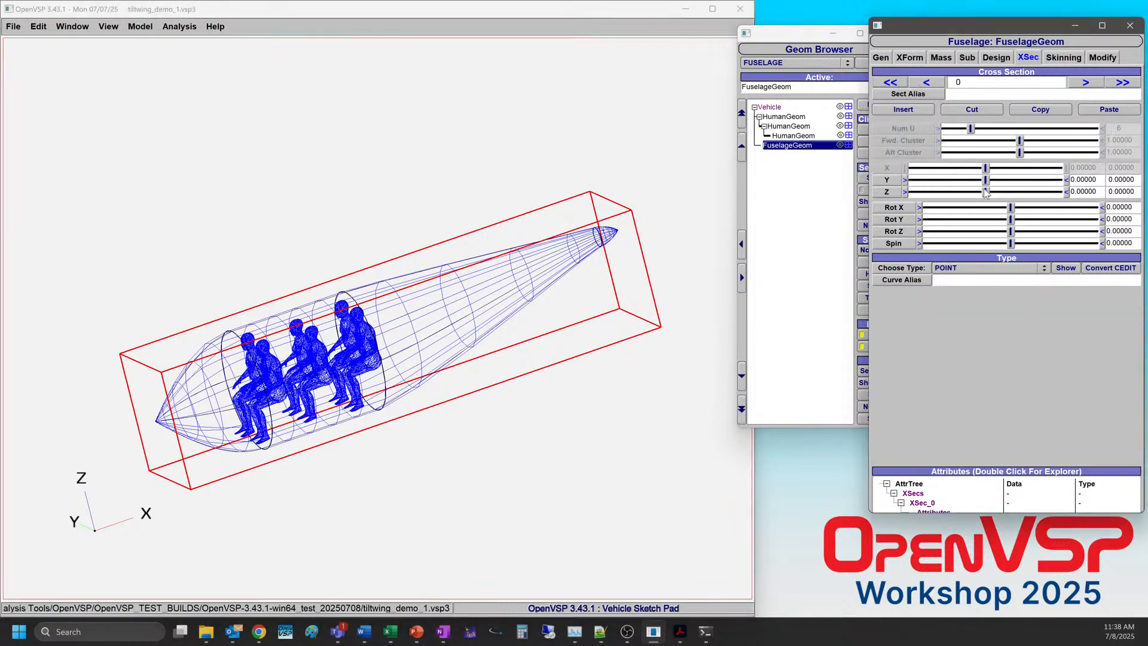
{"action": "left_click_drag", "start_coordinate": [987, 196], "coordinate": [983, 199]}
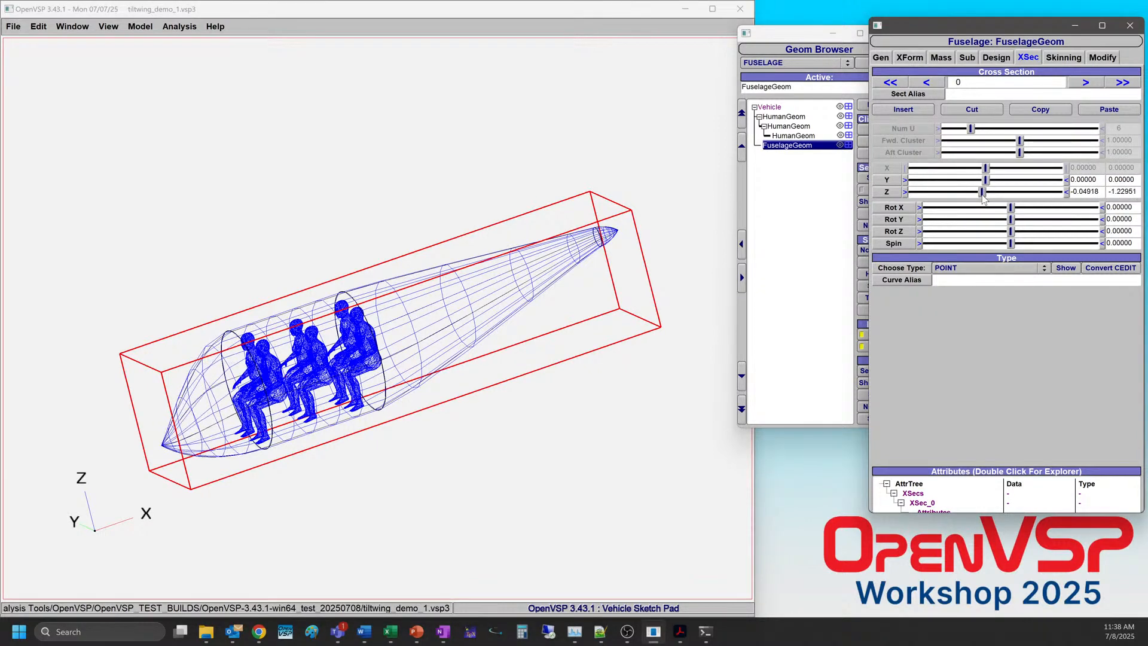
{"action": "left_click_drag", "start_coordinate": [319, 352], "coordinate": [218, 329]}
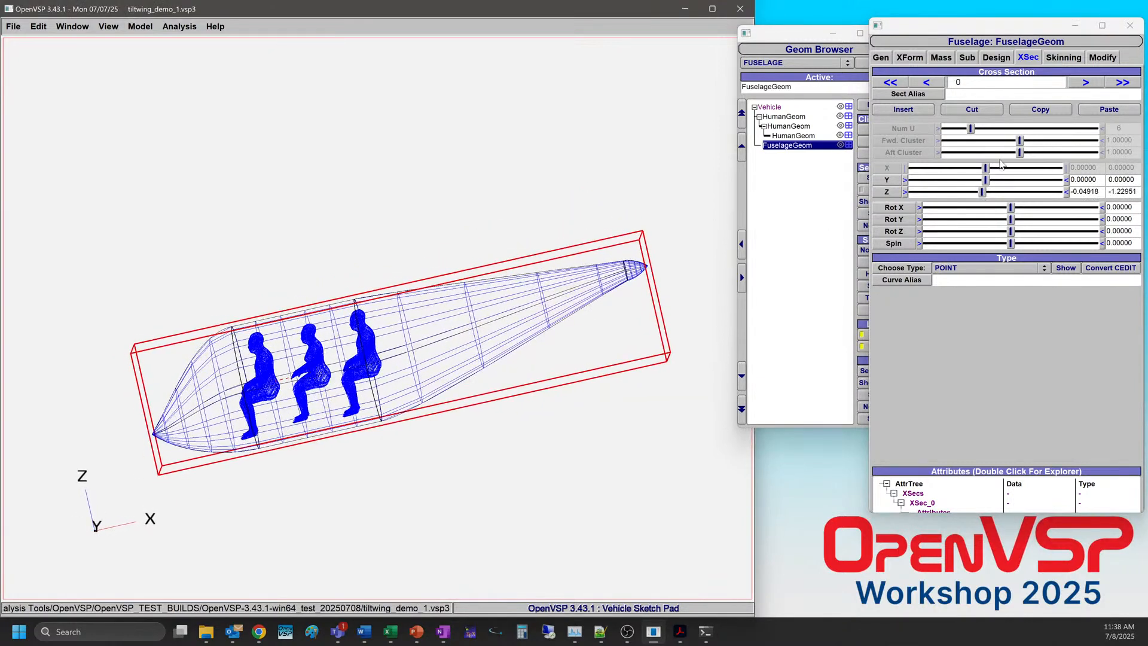
{"action": "left_click_drag", "start_coordinate": [563, 322], "coordinate": [442, 333]}
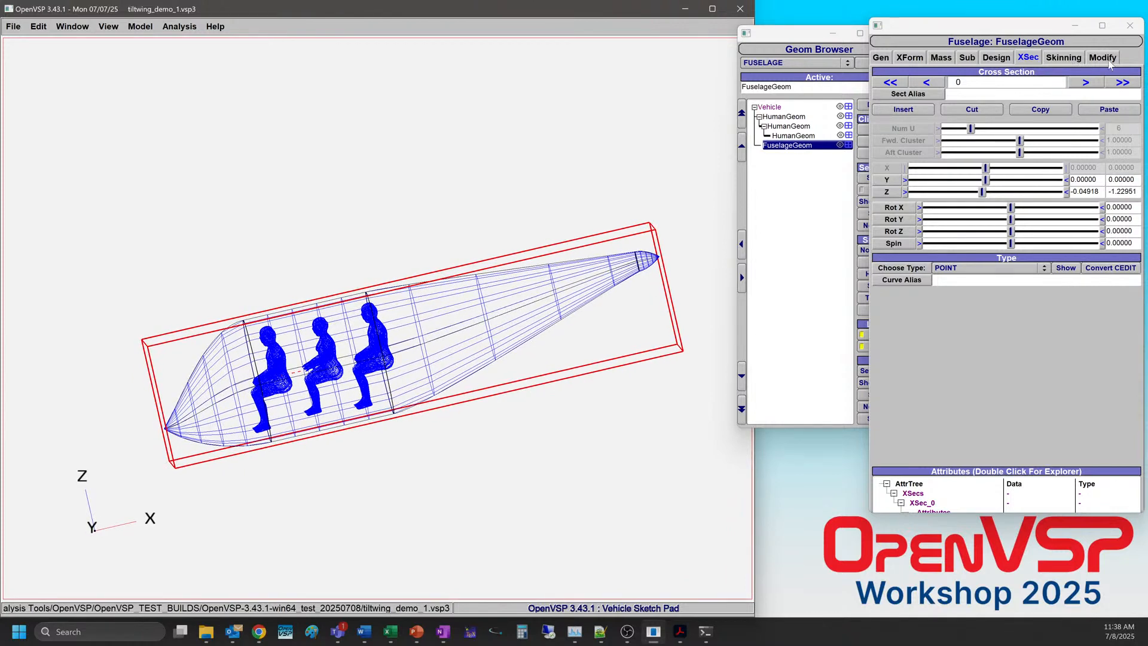
In a side view of the nose, increase the top-side skinning angle of cross section 0 to about 73.4 with top/bottom symmetry on.
{"action": "left_click", "coordinate": [1064, 57]}
{"action": "left_click", "coordinate": [317, 348]}
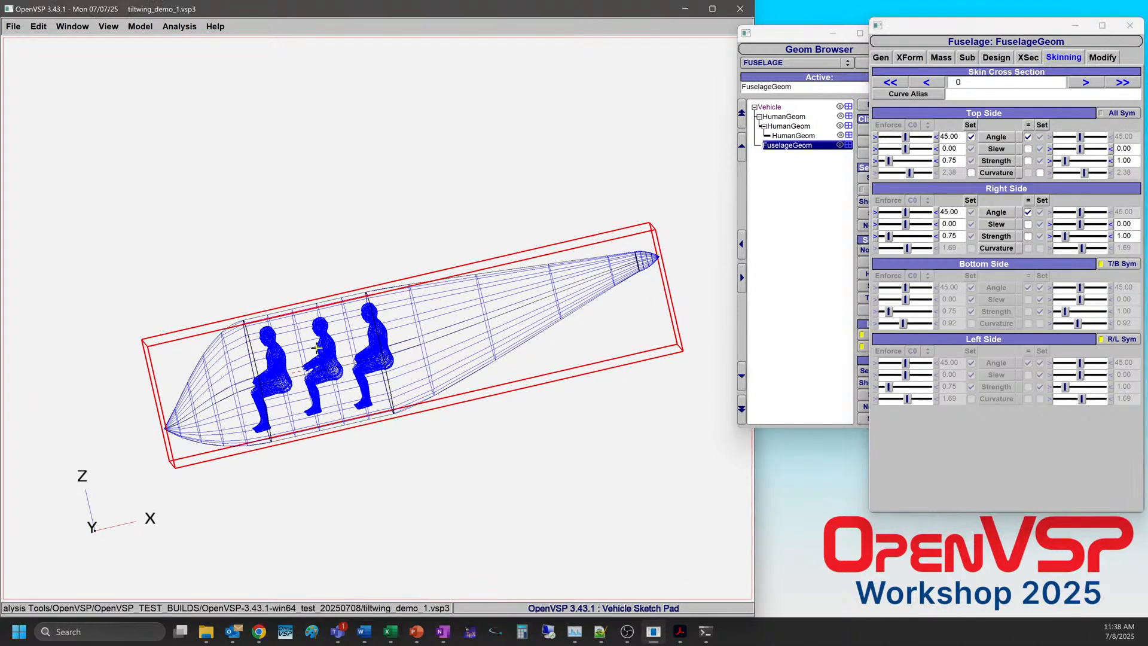
{"action": "key", "text": "F6"}
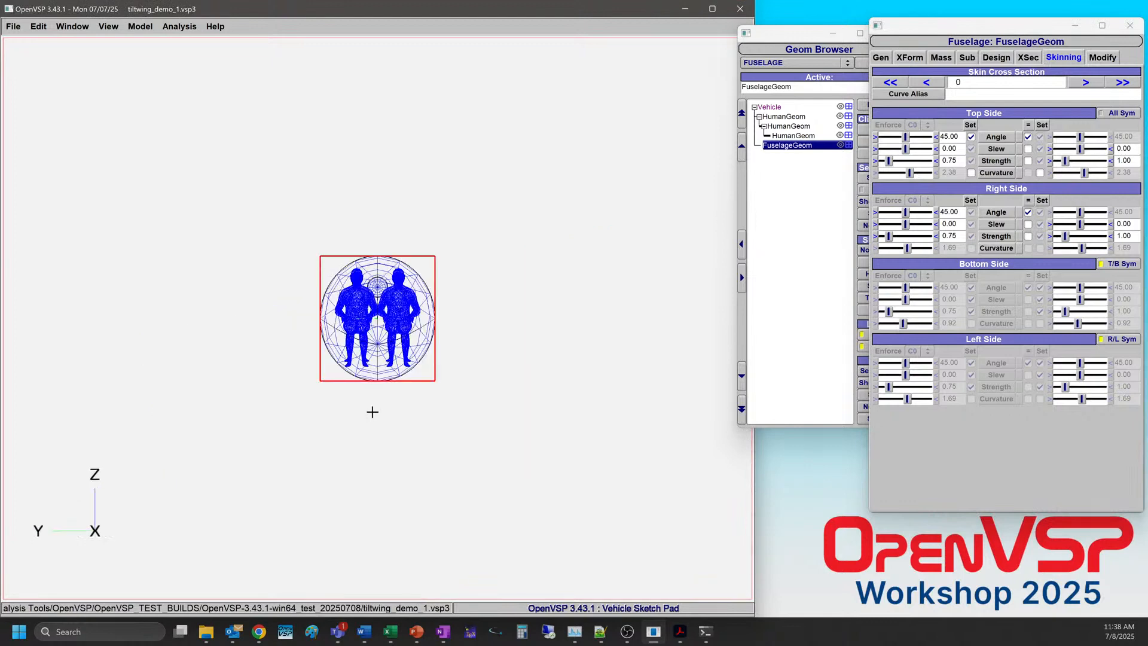
{"action": "key", "text": "F7"}
{"action": "right_click_drag", "start_coordinate": [444, 336], "coordinate": [359, 364]}
{"action": "scroll", "coordinate": [308, 335], "scroll_direction": "up", "scroll_amount": 3}
{"action": "scroll", "coordinate": [307, 336], "scroll_direction": "up", "scroll_amount": 2}
{"action": "right_click_drag", "start_coordinate": [307, 336], "coordinate": [391, 324]}
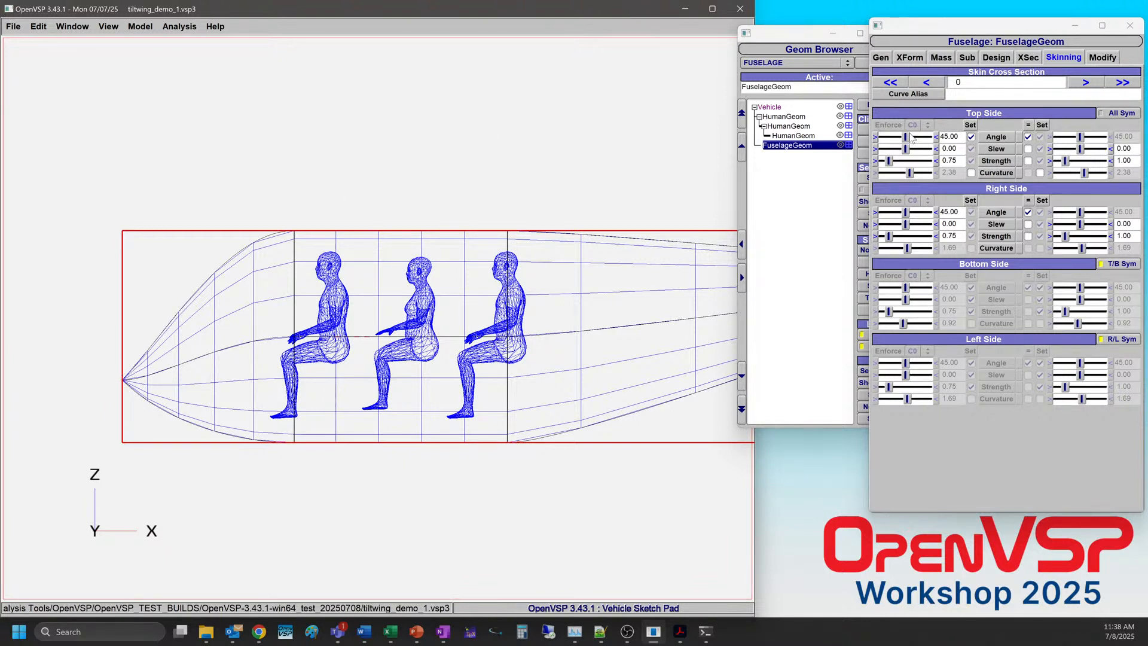
{"action": "mouse_move", "coordinate": [909, 139]}
{"action": "left_mouse_down"}
{"action": "mouse_move", "coordinate": [896, 140]}
{"action": "mouse_move", "coordinate": [915, 141]}
{"action": "left_mouse_up"}
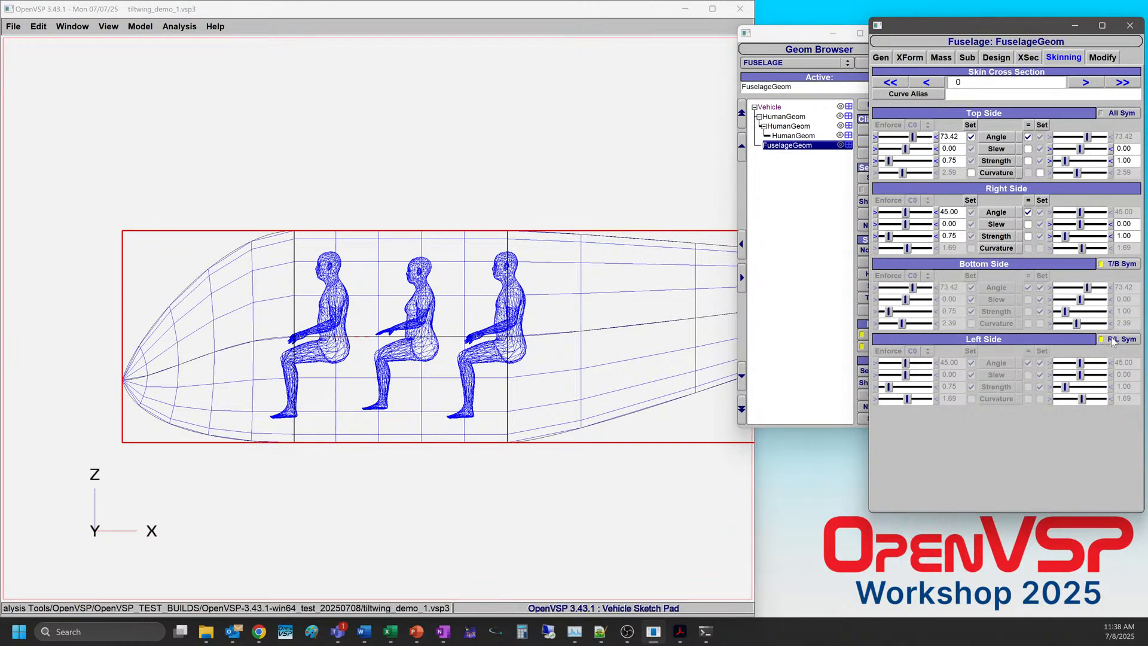
Try a separate bottom-side nose angle of about 49.7 with top/bottom symmetry off, and restore the symmetry.
{"action": "left_click", "coordinate": [1118, 263]}
{"action": "left_click_drag", "start_coordinate": [916, 291], "coordinate": [907, 292]}
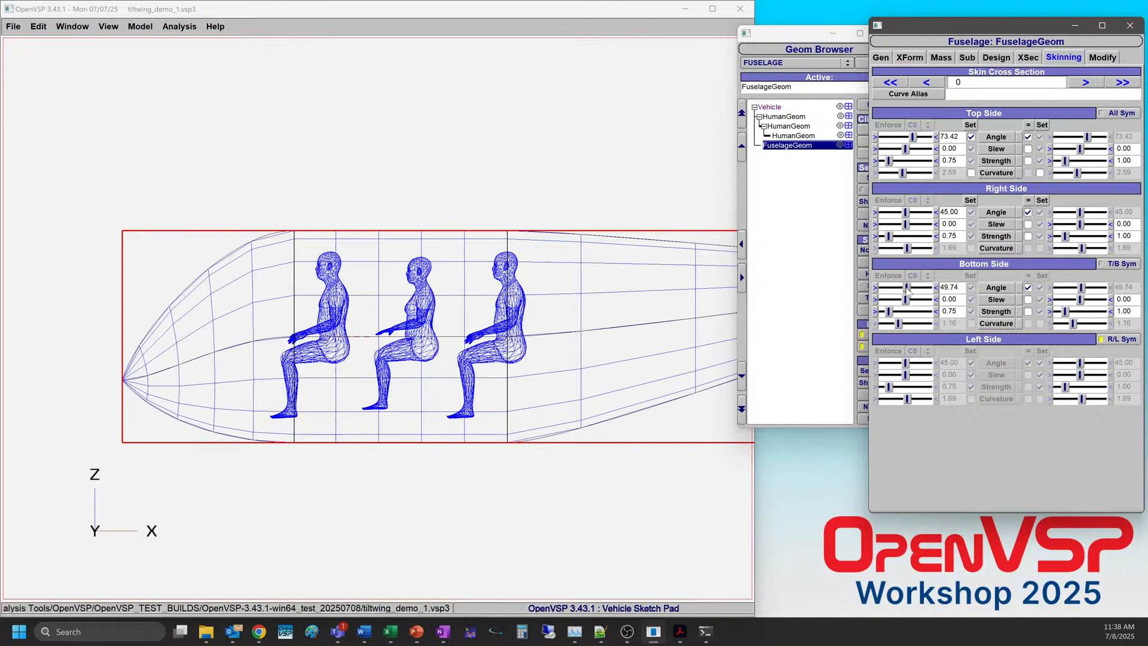
{"action": "left_click", "coordinate": [1126, 264]}
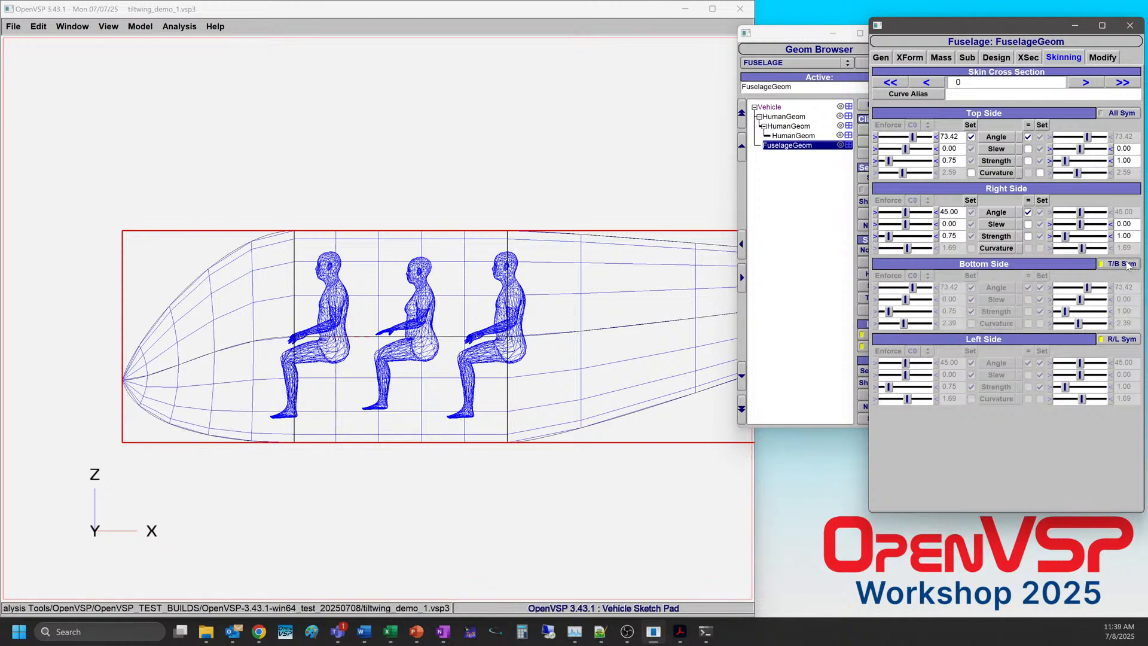
Turn off top/bottom symmetry for nose cross section 0 and set its top and bottom skinning angles to 90.
{"action": "left_click", "coordinate": [1125, 266]}
{"action": "double_click", "coordinate": [956, 133]}
{"action": "type", "text": "90"}
{"action": "key", "text": "Return"}
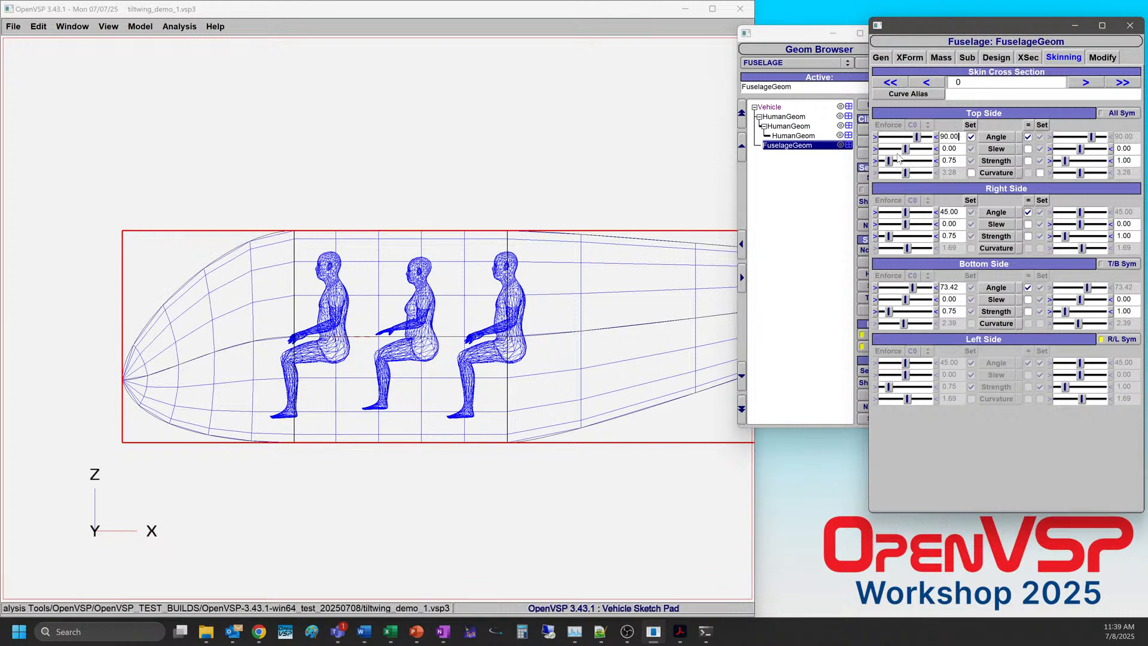
{"action": "double_click", "coordinate": [961, 287]}
{"action": "type", "text": "90"}
{"action": "key", "text": "Return"}
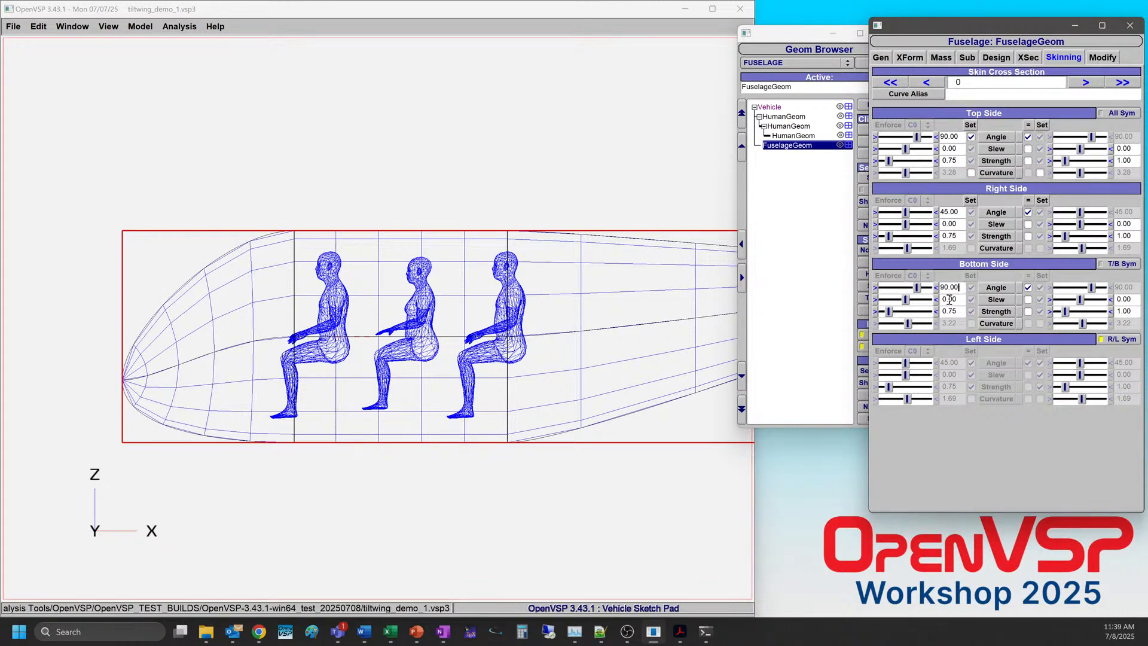
Set the bottom-side and top-side skinning strengths of nose cross section 0 to 0.3.
{"action": "left_click_drag", "start_coordinate": [889, 315], "coordinate": [887, 315]}
{"action": "double_click", "coordinate": [960, 312]}
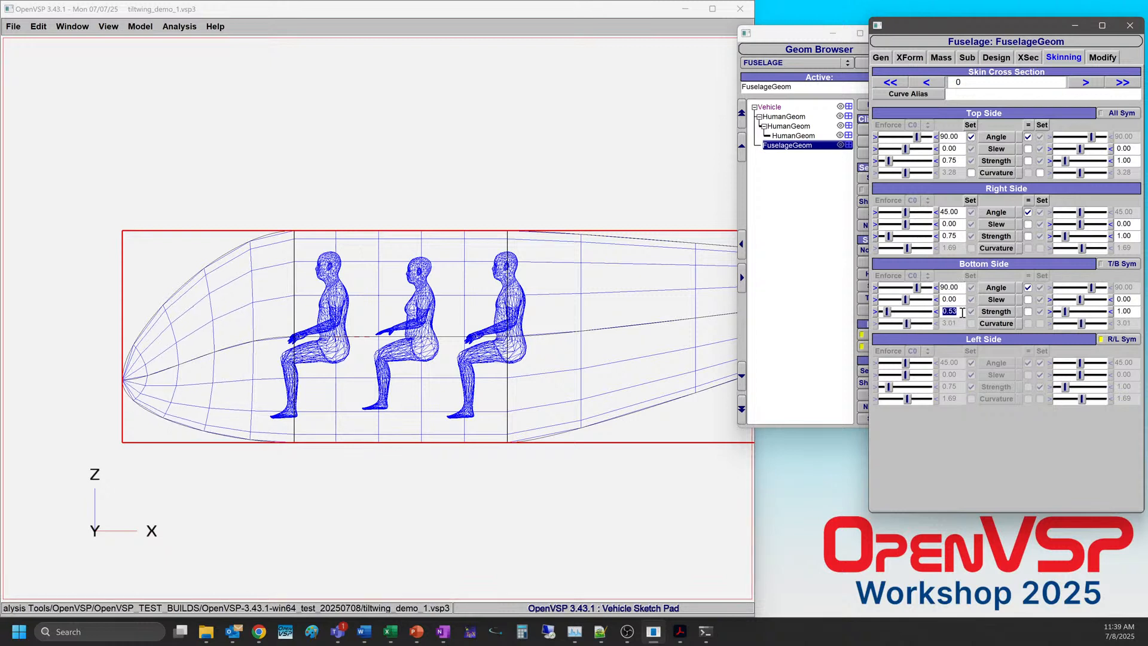
{"action": "type", "text": "0.3"}
{"action": "key", "text": "Return"}
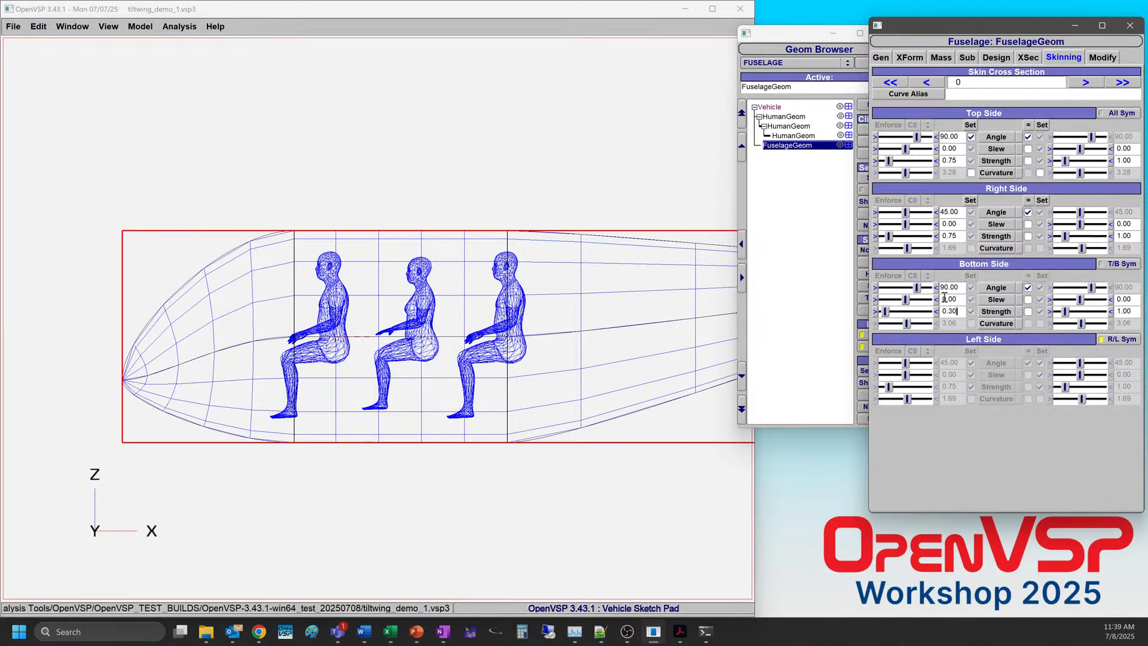
{"action": "double_click", "coordinate": [955, 160]}
{"action": "type", "text": "3"}
{"action": "key", "text": "Return"}
{"action": "double_click", "coordinate": [955, 160]}
{"action": "type", "text": "0.3"}
{"action": "key", "text": "Return"}
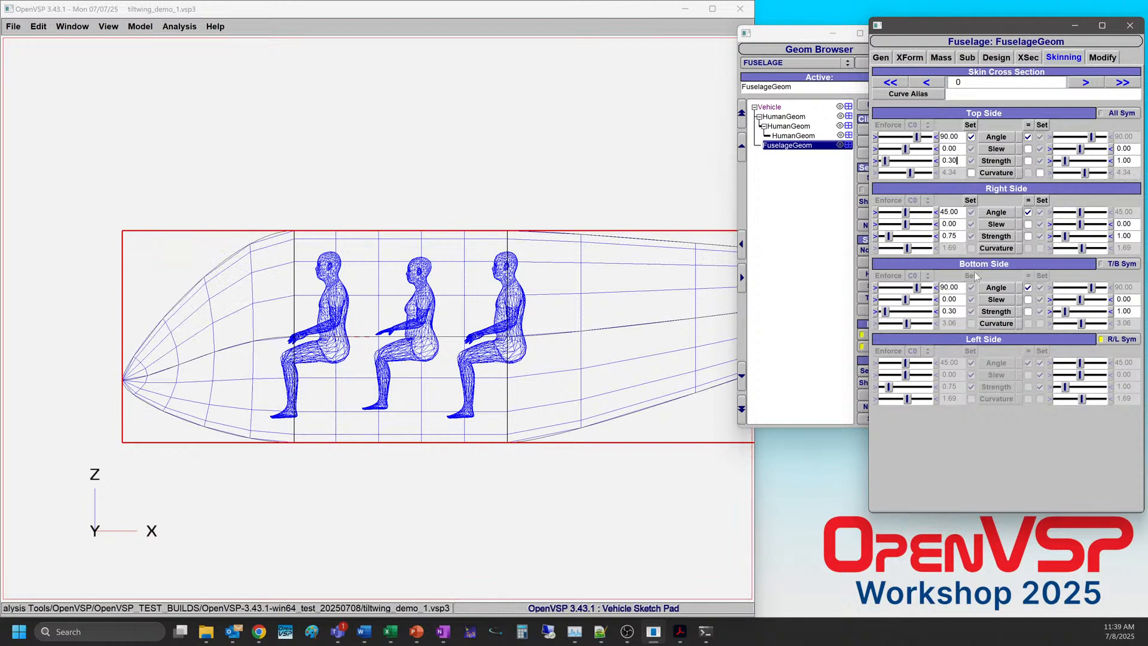
Set the right-side skinning angle of the nose to 90 and inspect the rounded nose in 3D.
{"action": "double_click", "coordinate": [959, 213]}
{"action": "type", "text": "90"}
{"action": "key", "text": "Return"}
{"action": "left_click_drag", "start_coordinate": [140, 354], "coordinate": [264, 545]}
{"action": "left_click_drag", "start_coordinate": [218, 459], "coordinate": [167, 287]}
Increase the lengthwise tessellation (Num U) of cross section 1 to 15 to refine the nose segment.
{"action": "left_click", "coordinate": [1037, 59]}
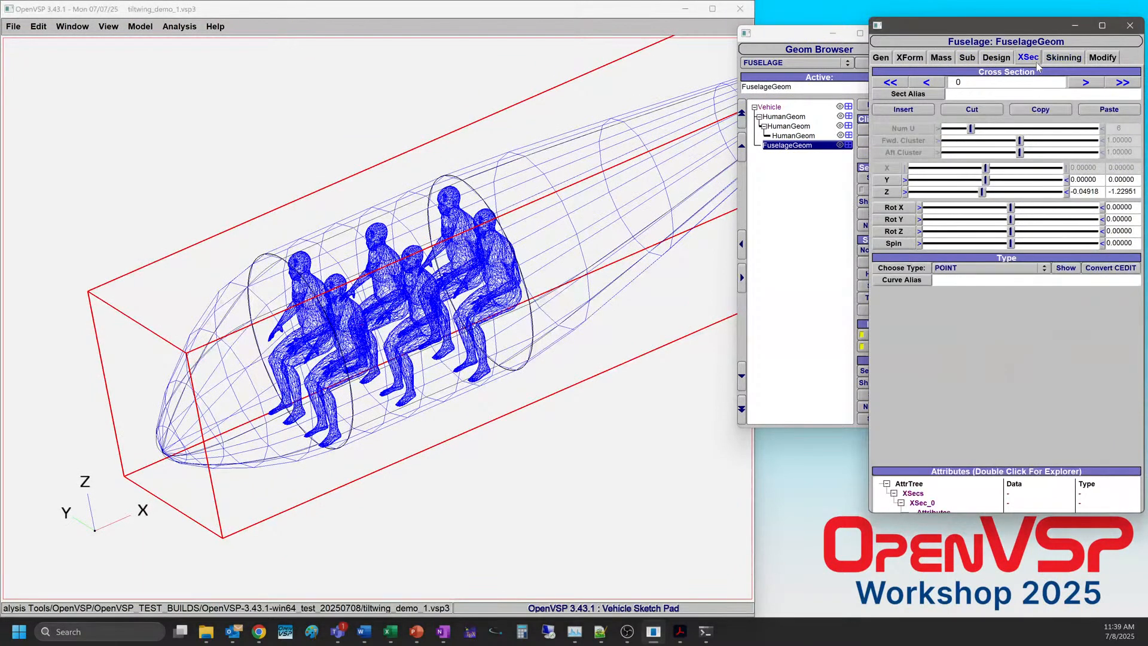
{"action": "left_click", "coordinate": [1085, 84]}
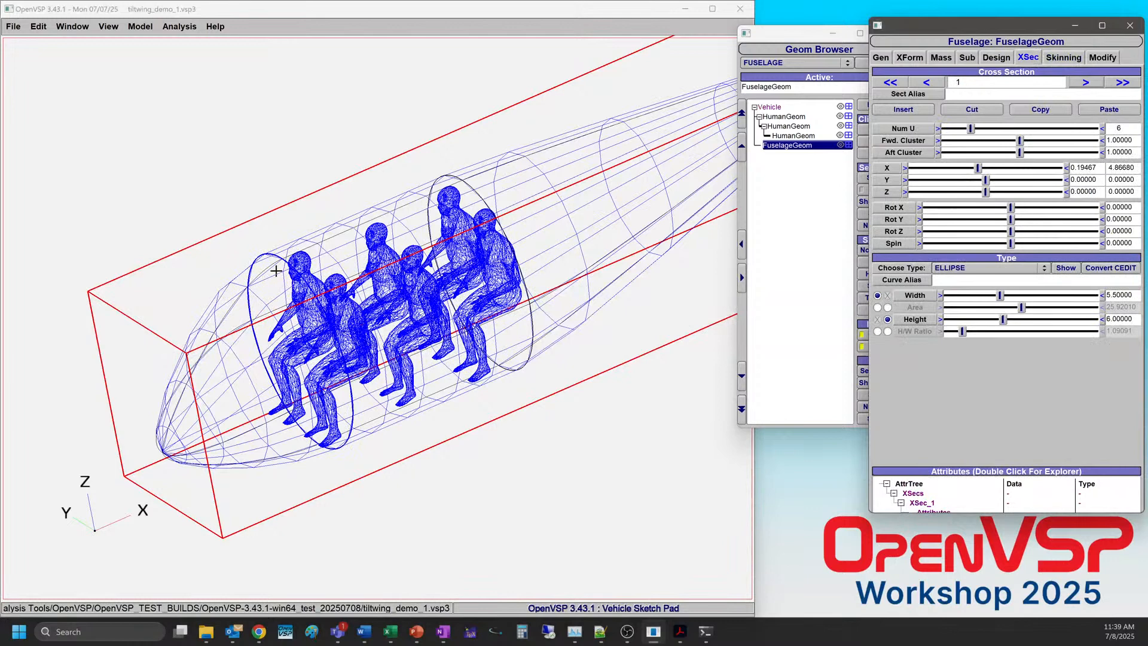
{"action": "left_click_drag", "start_coordinate": [178, 442], "coordinate": [154, 432]}
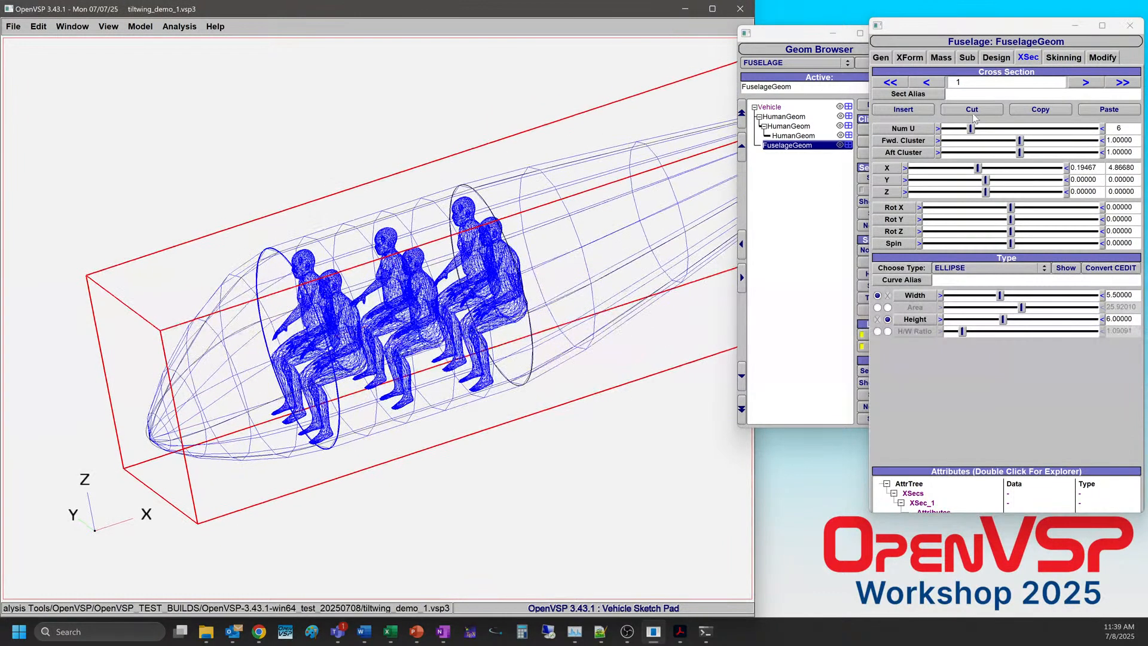
{"action": "left_click_drag", "start_coordinate": [971, 129], "coordinate": [1028, 130]}
{"action": "left_click_drag", "start_coordinate": [195, 355], "coordinate": [323, 311]}
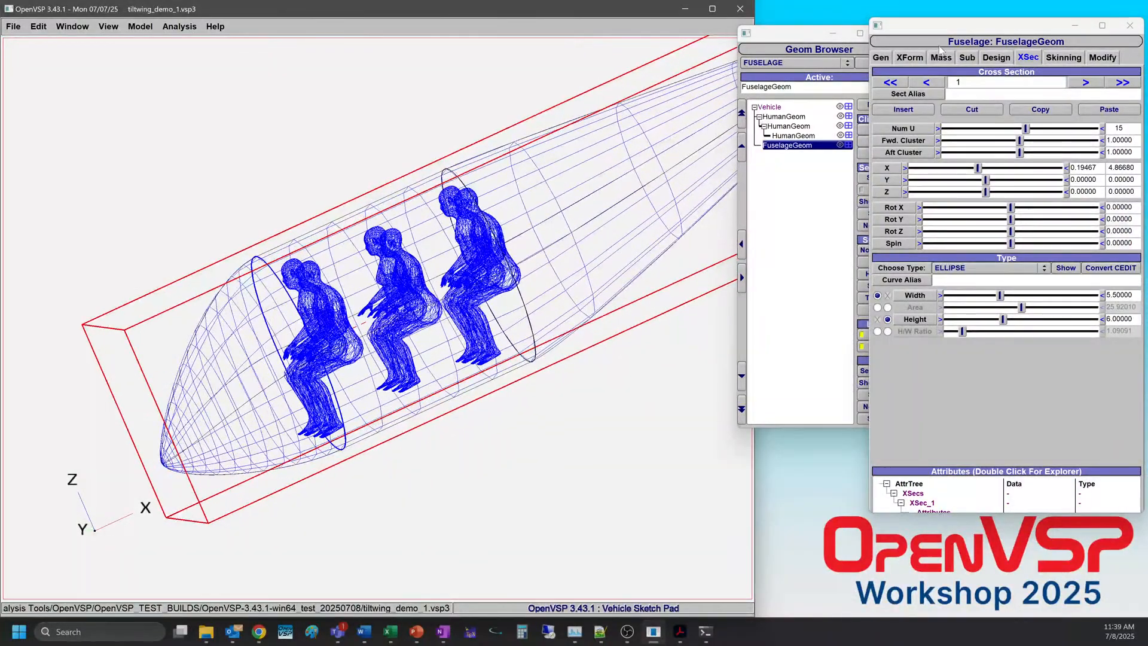
Raise the fuselage's circumferential tessellation (Num_W) to 49 and inspect the shape from several angles.
{"action": "left_click", "coordinate": [883, 58]}
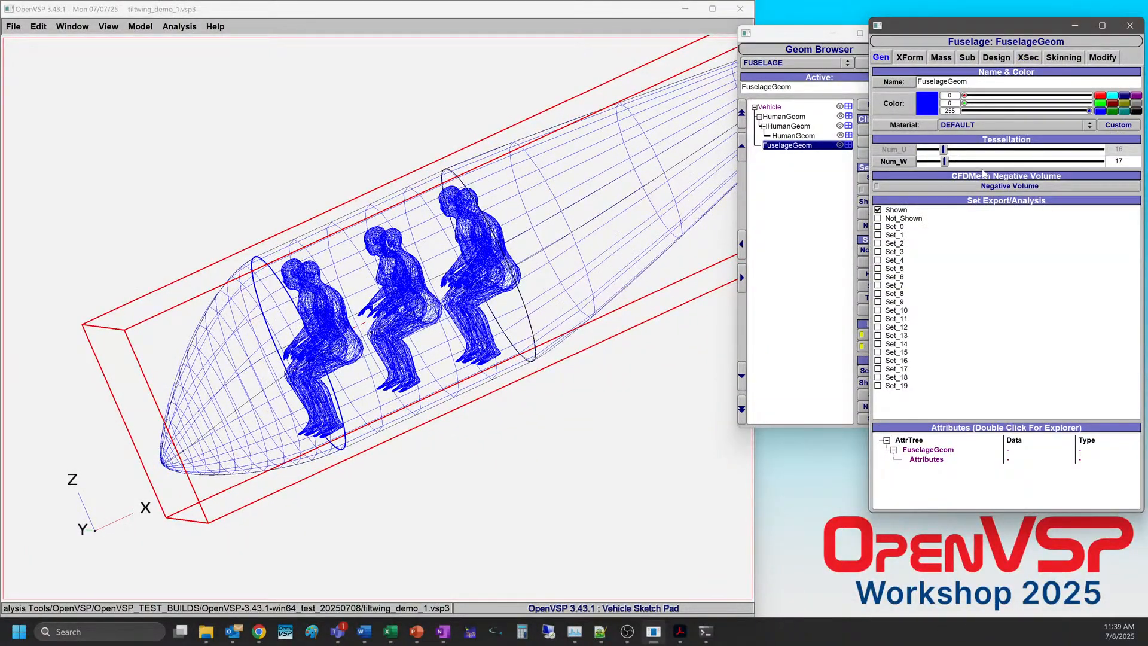
{"action": "left_click_drag", "start_coordinate": [946, 162], "coordinate": [991, 162]}
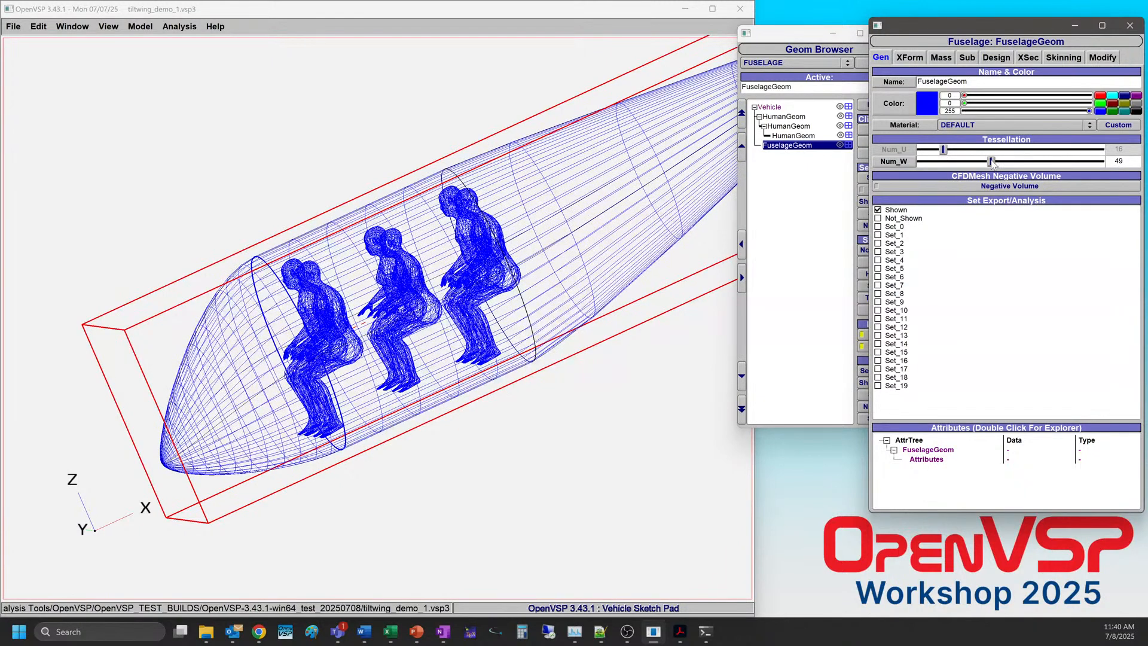
{"action": "left_click_drag", "start_coordinate": [287, 349], "coordinate": [368, 309]}
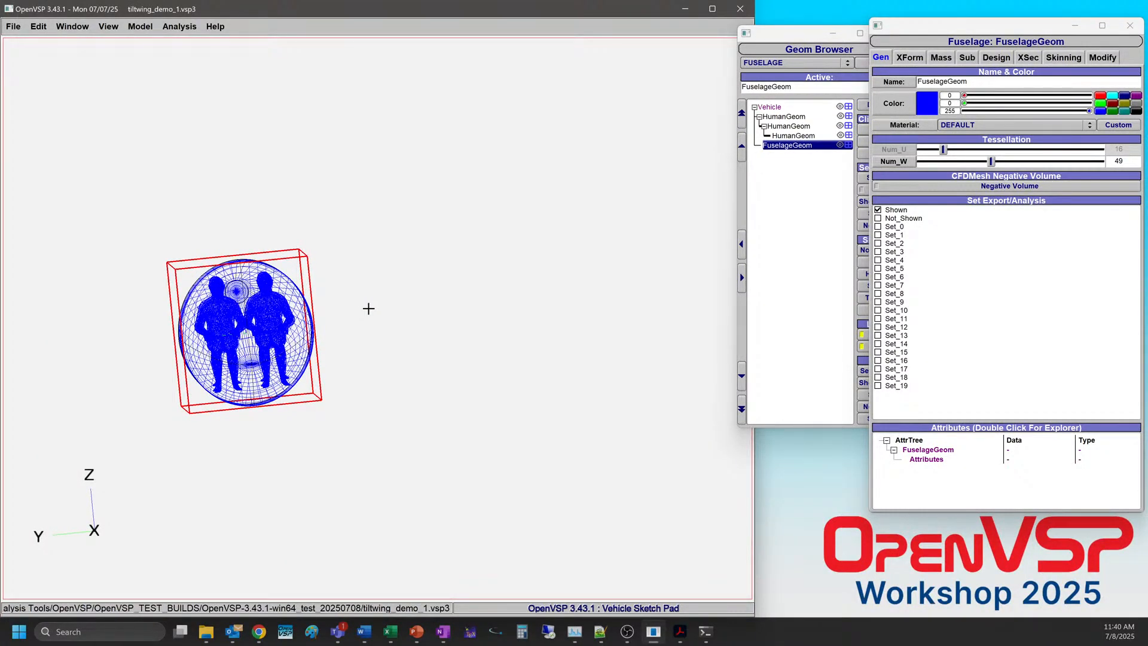
{"action": "left_click_drag", "start_coordinate": [285, 274], "coordinate": [470, 428]}
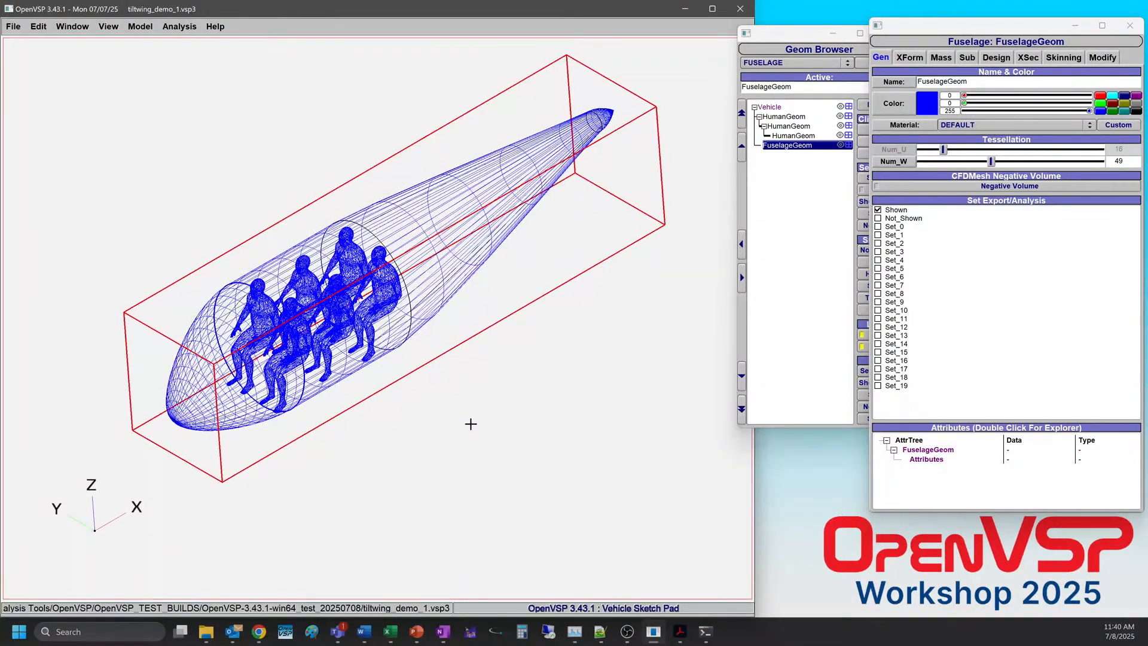
{"action": "left_click_drag", "start_coordinate": [502, 351], "coordinate": [554, 166]}
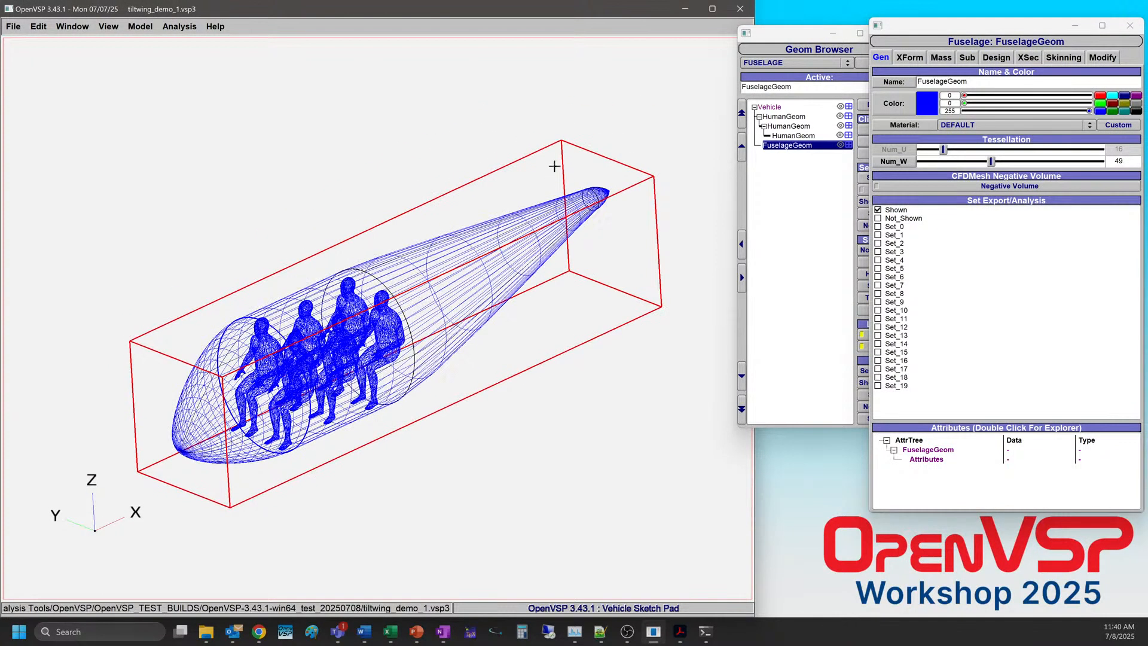
Move FuselageGeom above the HumanGeom chain to the top of the geometry tree.
{"action": "left_click", "coordinate": [795, 146]}
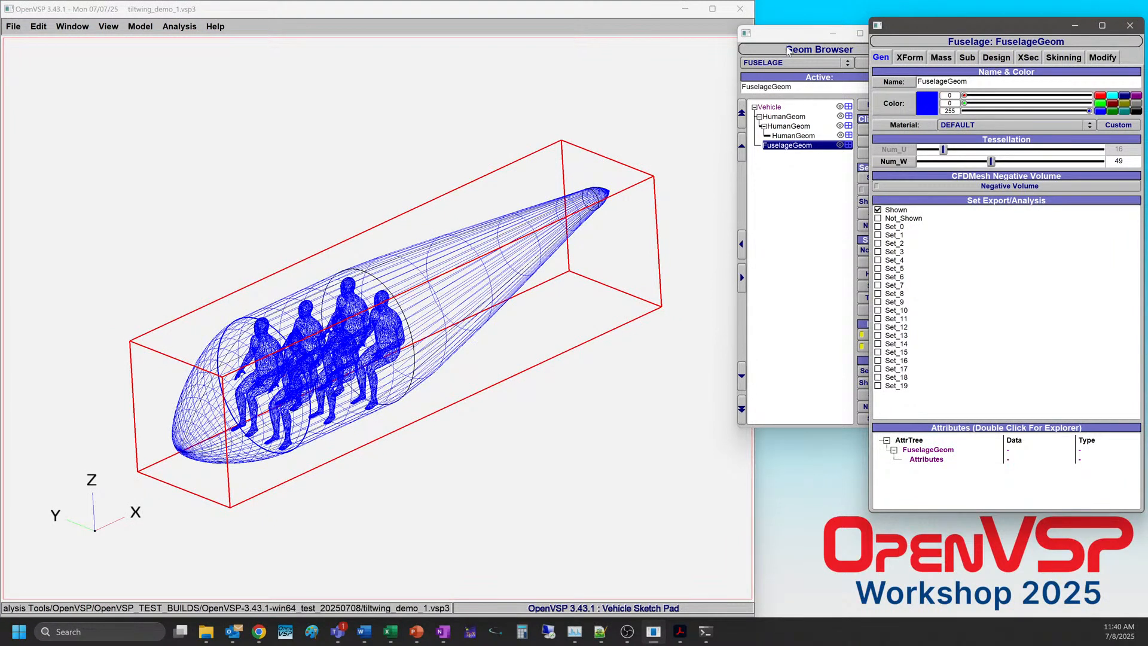
{"action": "left_click_drag", "start_coordinate": [789, 40], "coordinate": [736, 47]}
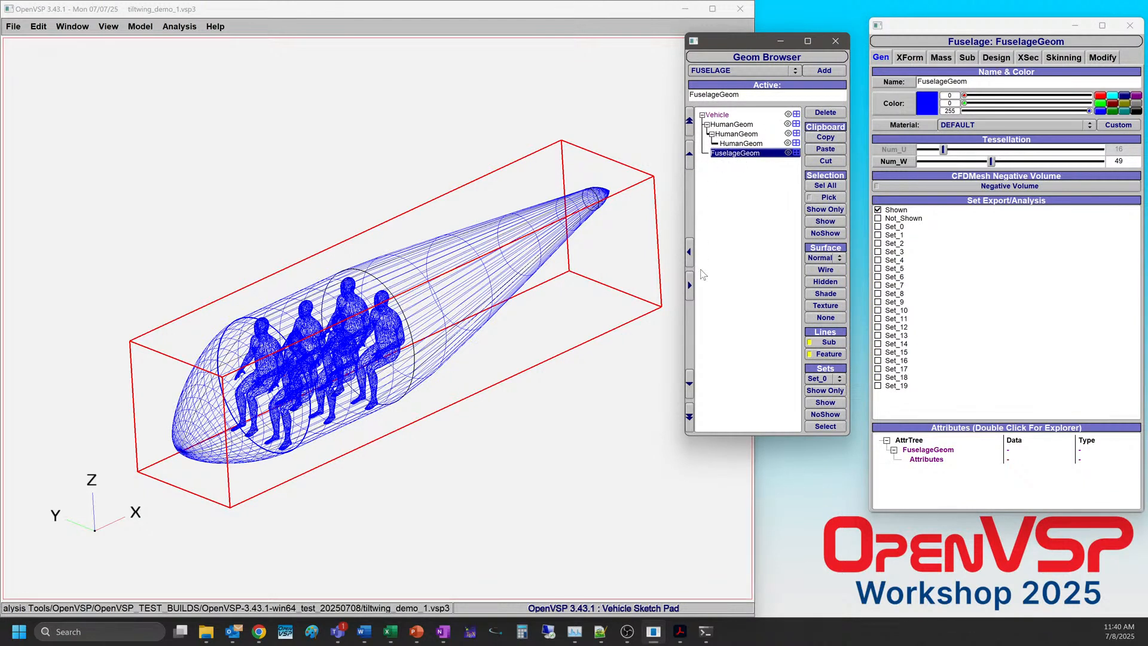
{"action": "left_click", "coordinate": [689, 154]}
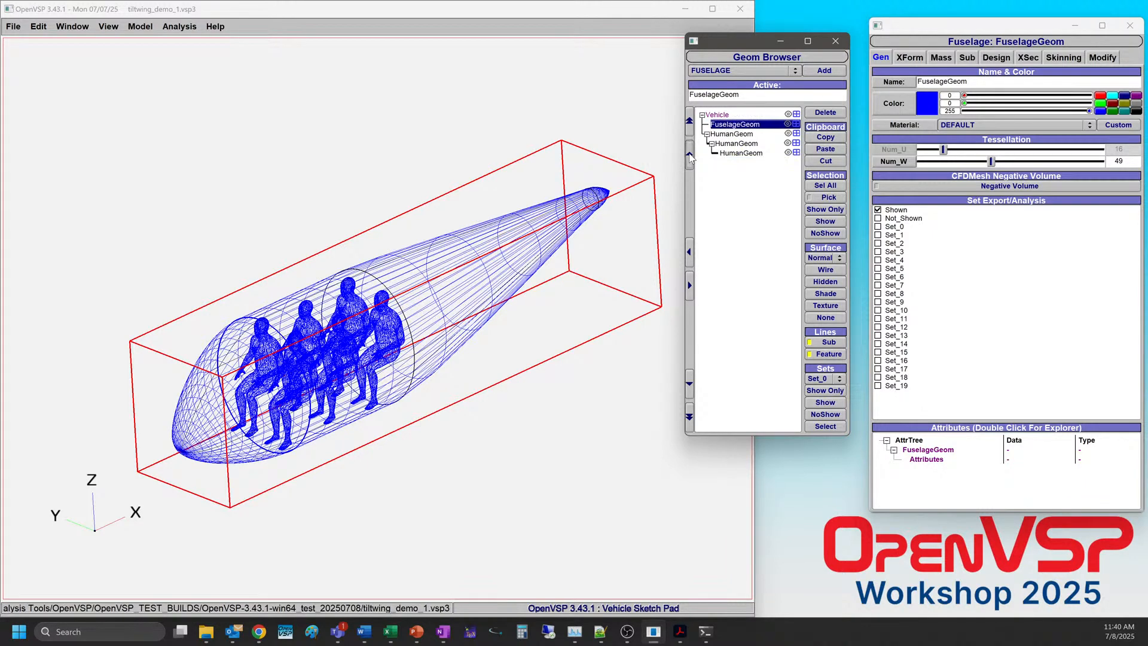
Save the model and make the first HumanGeom, with its children, a child of FuselageGeom.
{"action": "left_click", "coordinate": [724, 134]}
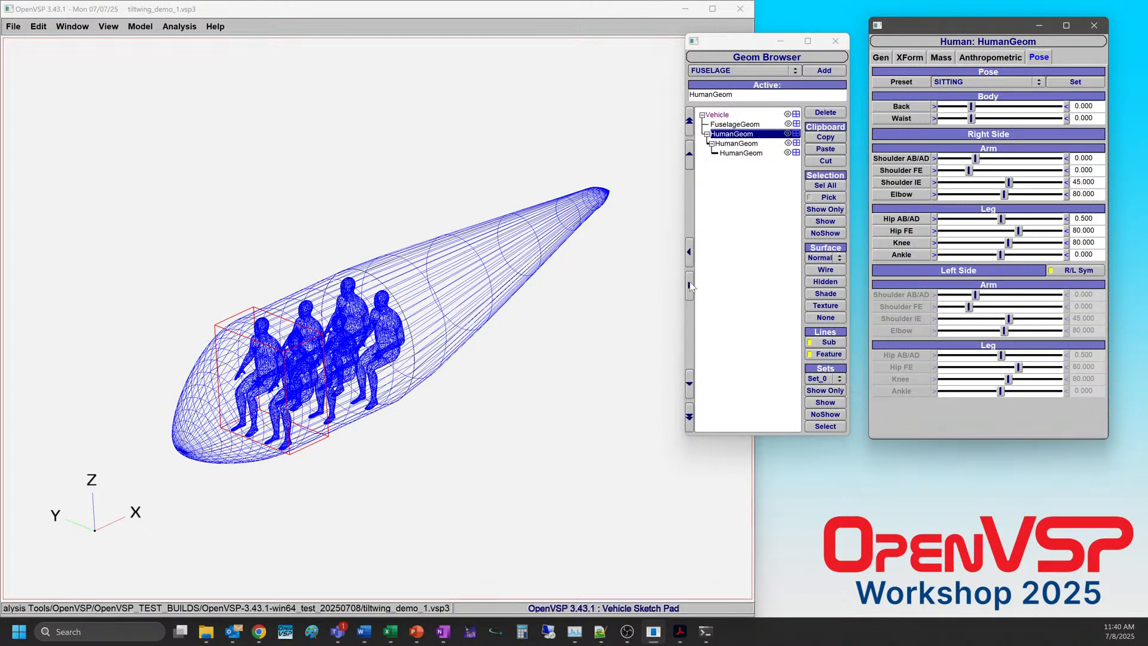
{"action": "left_click", "coordinate": [13, 26]}
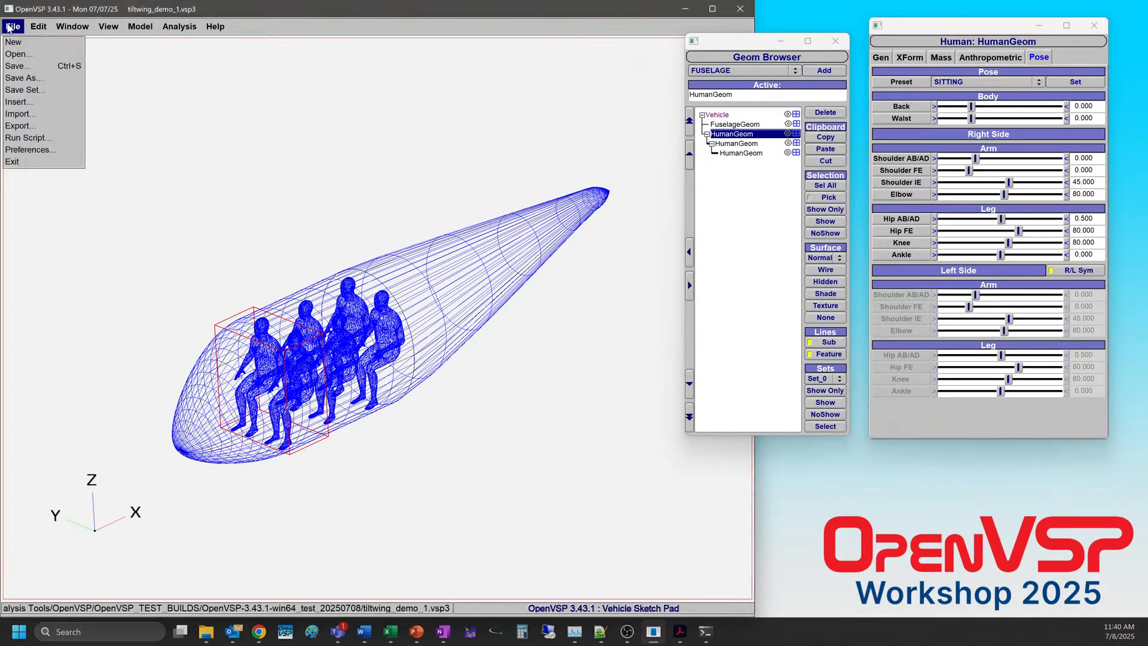
{"action": "left_click", "coordinate": [26, 67]}
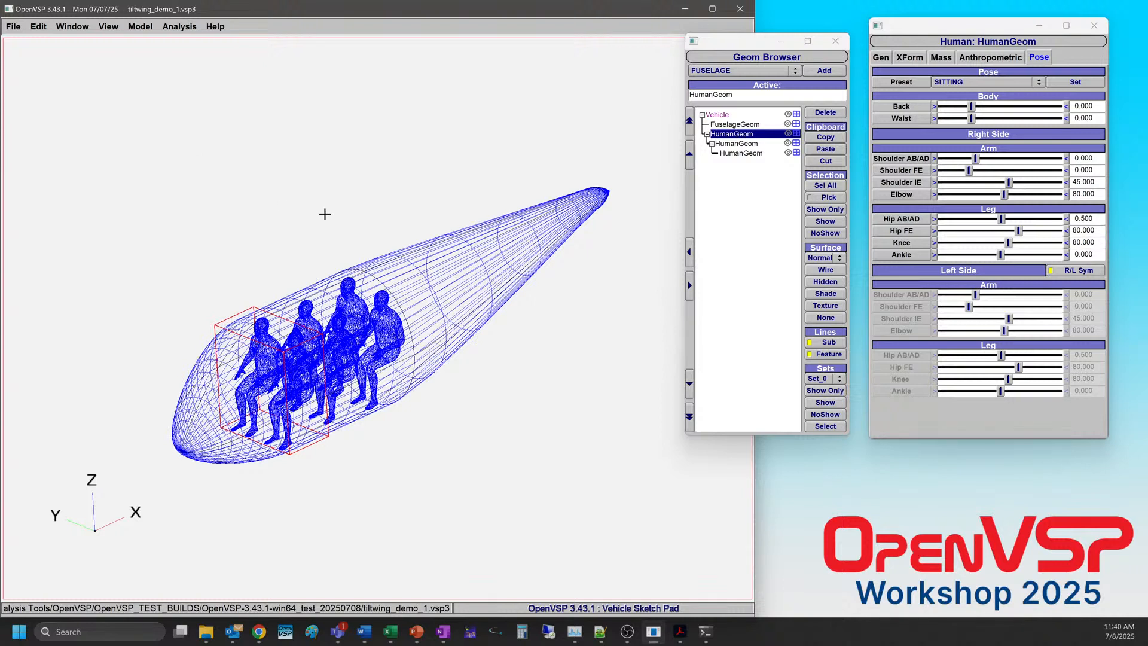
{"action": "left_click", "coordinate": [689, 286]}
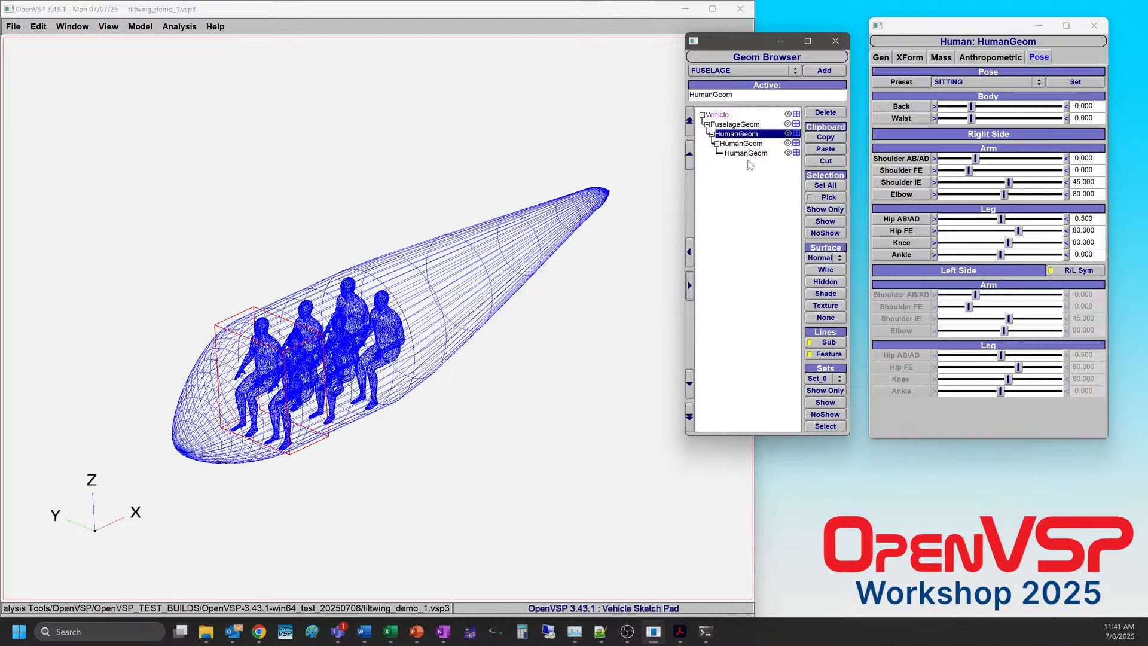
Attach the translation of the first HumanGeom to its fuselage parent using the Comp option.
{"action": "left_click", "coordinate": [920, 59]}
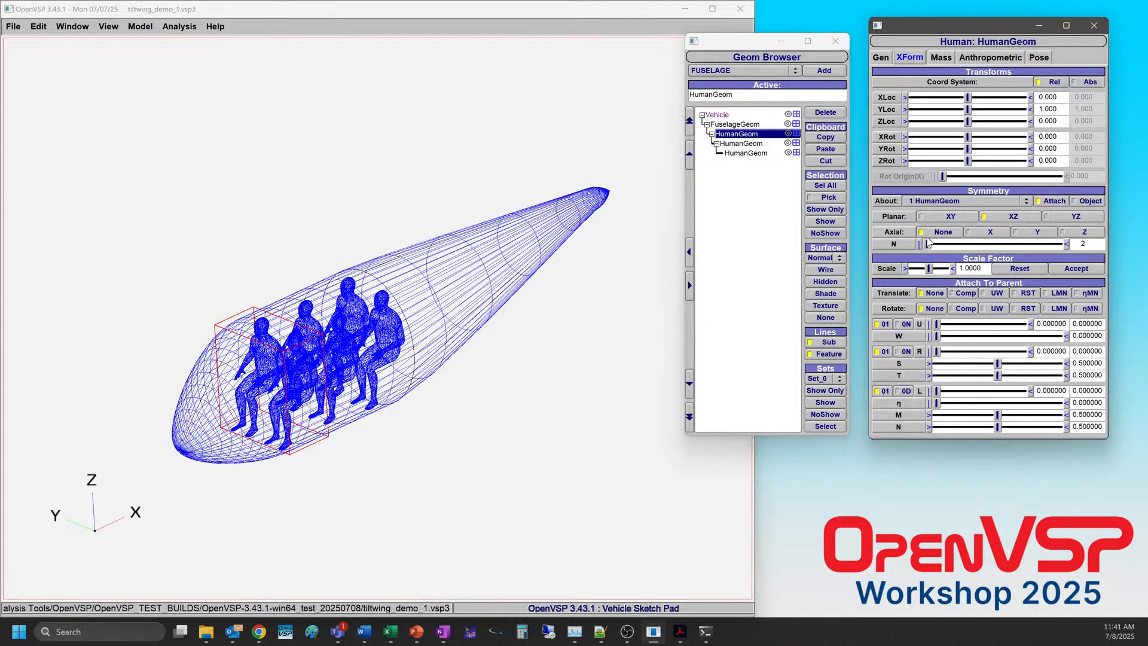
{"action": "left_click", "coordinate": [963, 294]}
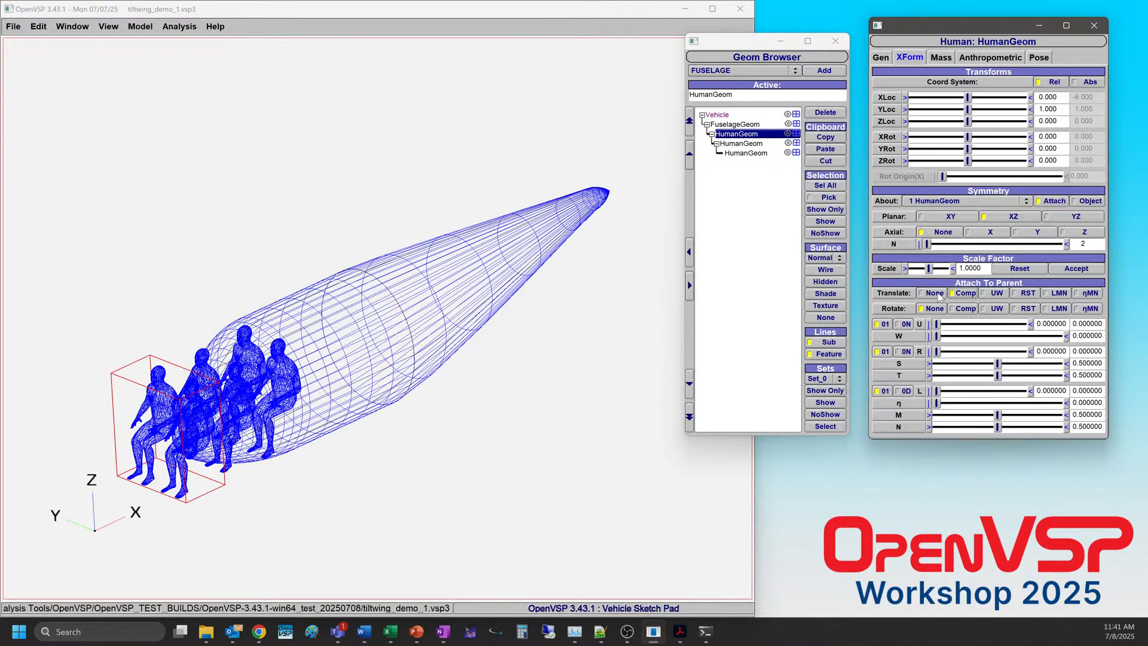
Detach the first HumanGeom, then reattach its translation and rotation to the fuselage with Comp in absolute coordinates, and return to relative coordinates.
{"action": "left_click_drag", "start_coordinate": [259, 397], "coordinate": [111, 390]}
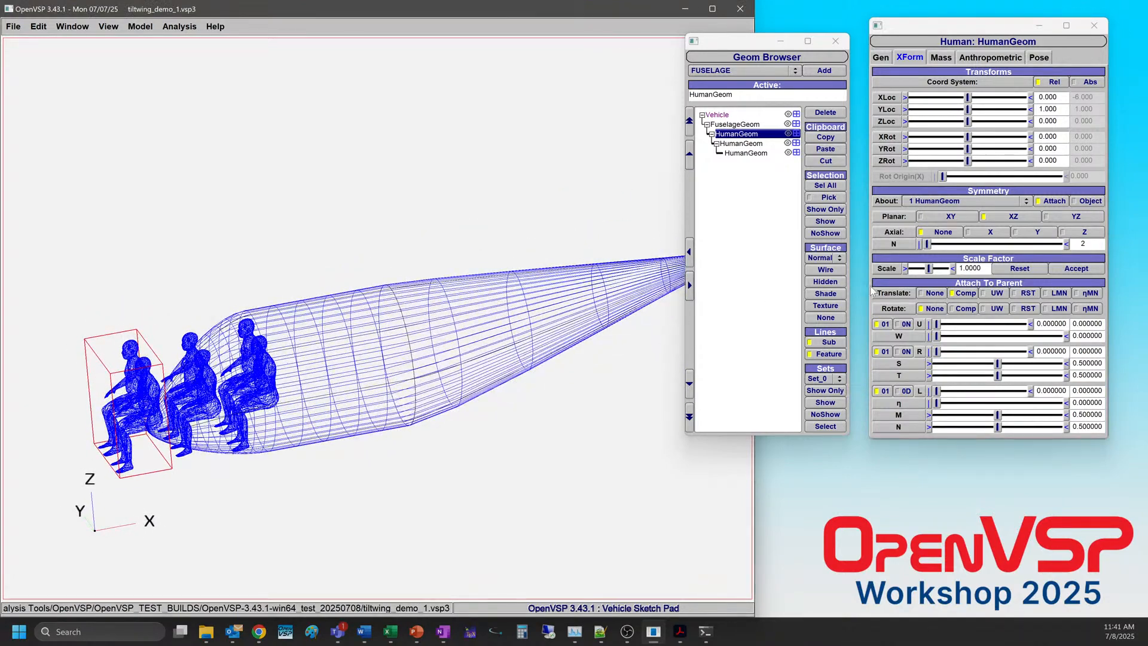
{"action": "left_click", "coordinate": [936, 294]}
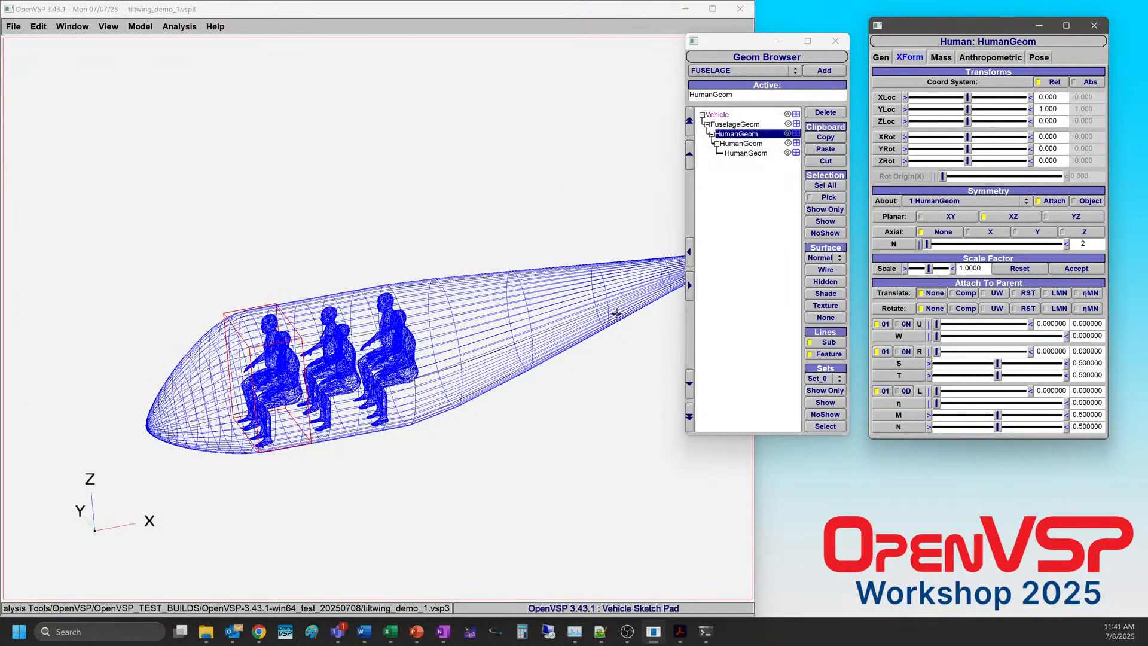
{"action": "left_click_drag", "start_coordinate": [241, 395], "coordinate": [246, 385]}
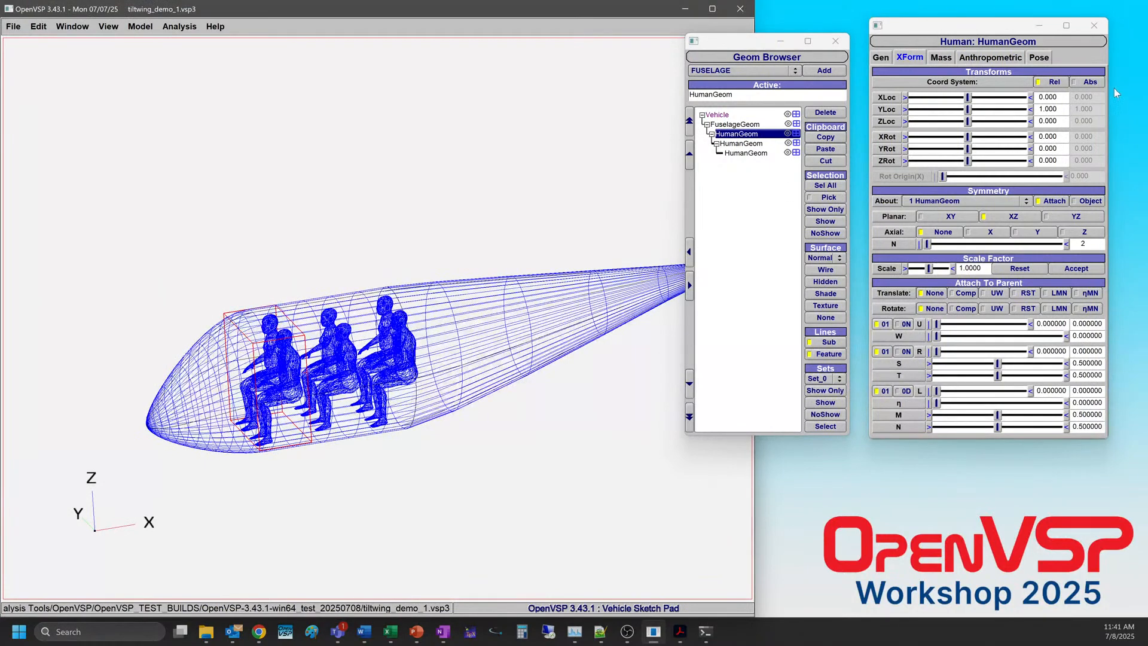
{"action": "left_click", "coordinate": [1090, 82]}
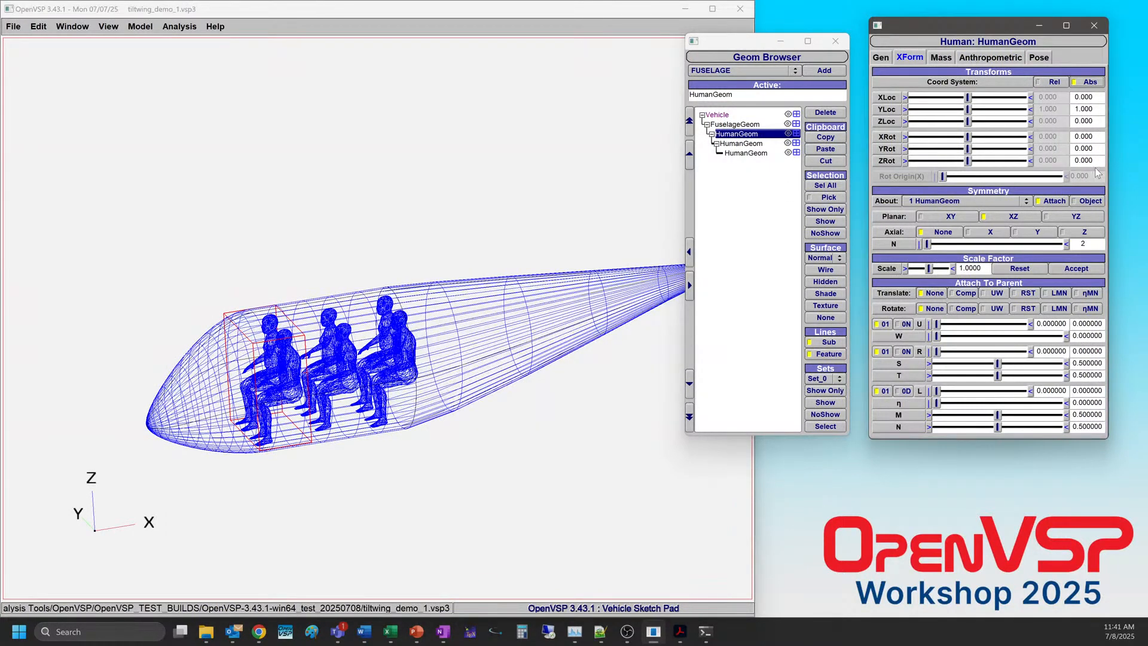
{"action": "left_click", "coordinate": [963, 295]}
{"action": "left_click", "coordinate": [964, 309]}
{"action": "left_click", "coordinate": [1054, 83]}
{"action": "left_click_drag", "start_coordinate": [234, 361], "coordinate": [344, 412]}
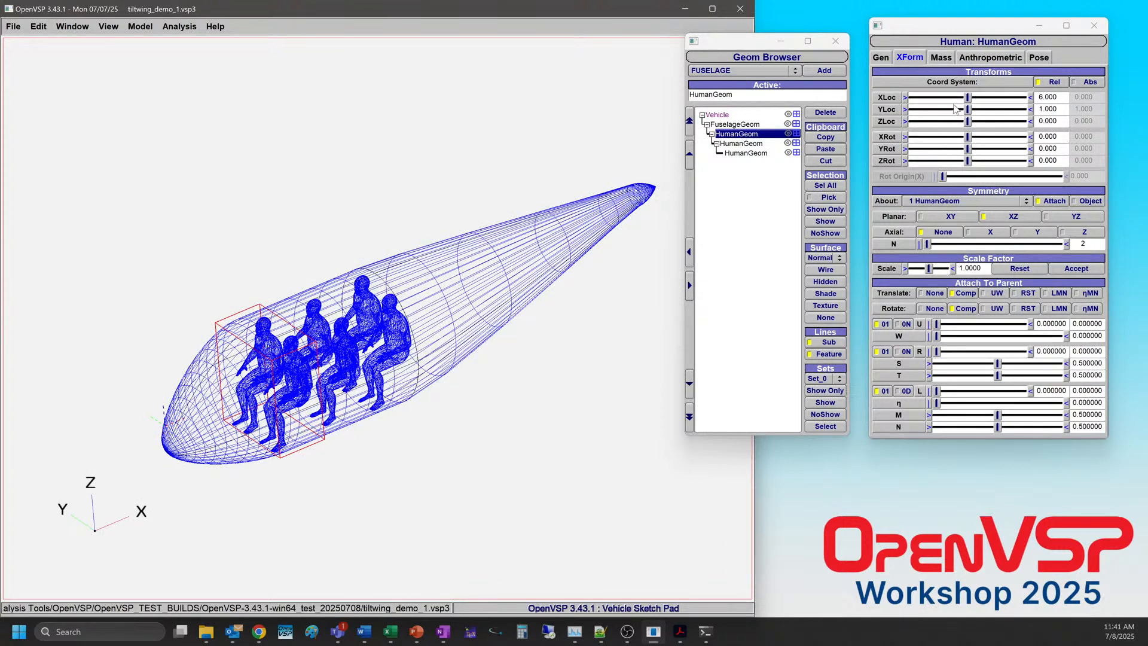
Test sliding the first HumanGeom along X and set its relative XLoc back to 6.
{"action": "mouse_move", "coordinate": [971, 102]}
{"action": "left_mouse_down"}
{"action": "mouse_move", "coordinate": [950, 102]}
{"action": "mouse_move", "coordinate": [970, 103]}
{"action": "left_mouse_up"}
{"action": "left_click_drag", "start_coordinate": [1057, 96], "coordinate": [1000, 104]}
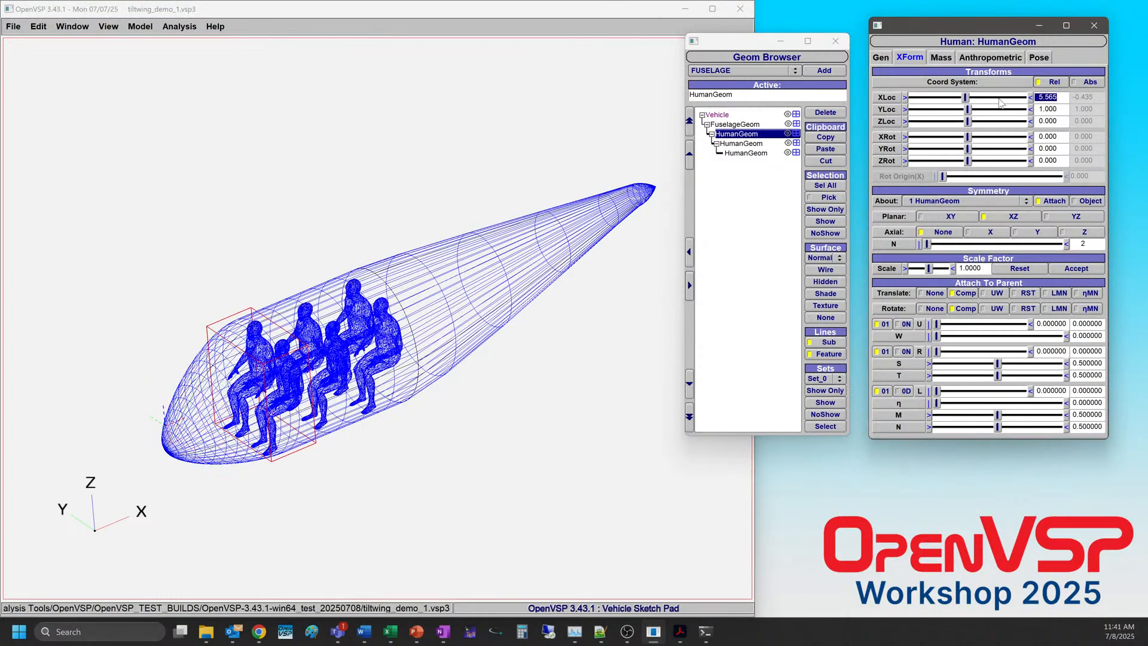
{"action": "type", "text": "6"}
{"action": "key", "text": "Return"}
Test moving FuselageGeom along X together with its children and set its XLoc back to -6.
{"action": "left_click", "coordinate": [720, 124]}
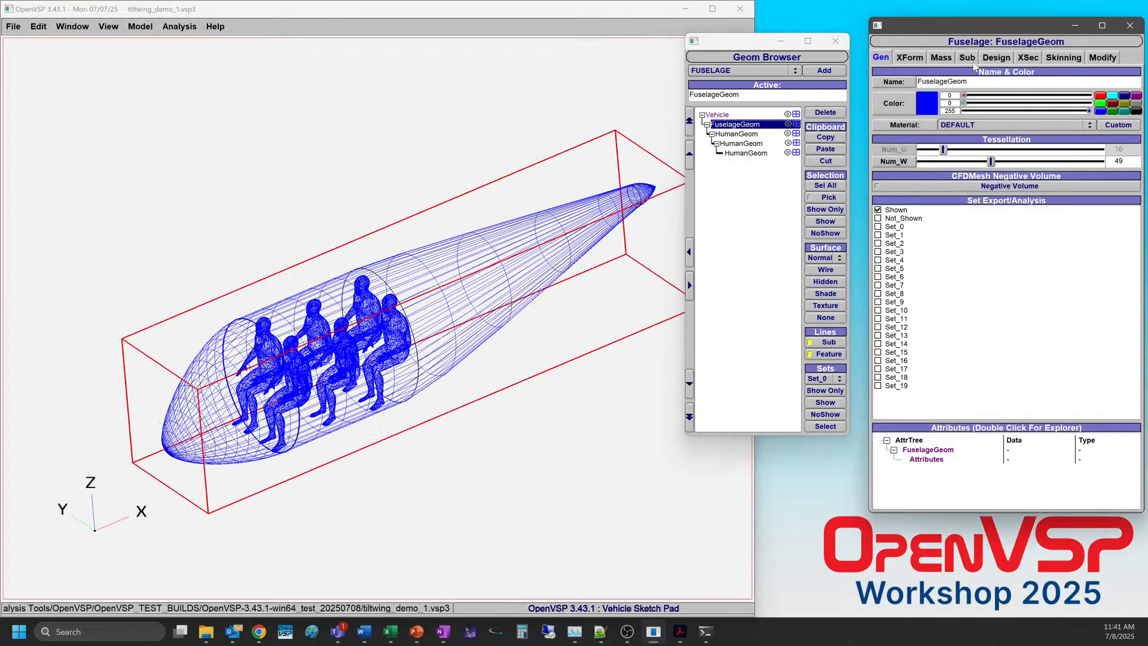
{"action": "left_click", "coordinate": [910, 58]}
{"action": "left_click_drag", "start_coordinate": [943, 100], "coordinate": [970, 103]}
{"action": "left_click_drag", "start_coordinate": [1102, 96], "coordinate": [1030, 93]}
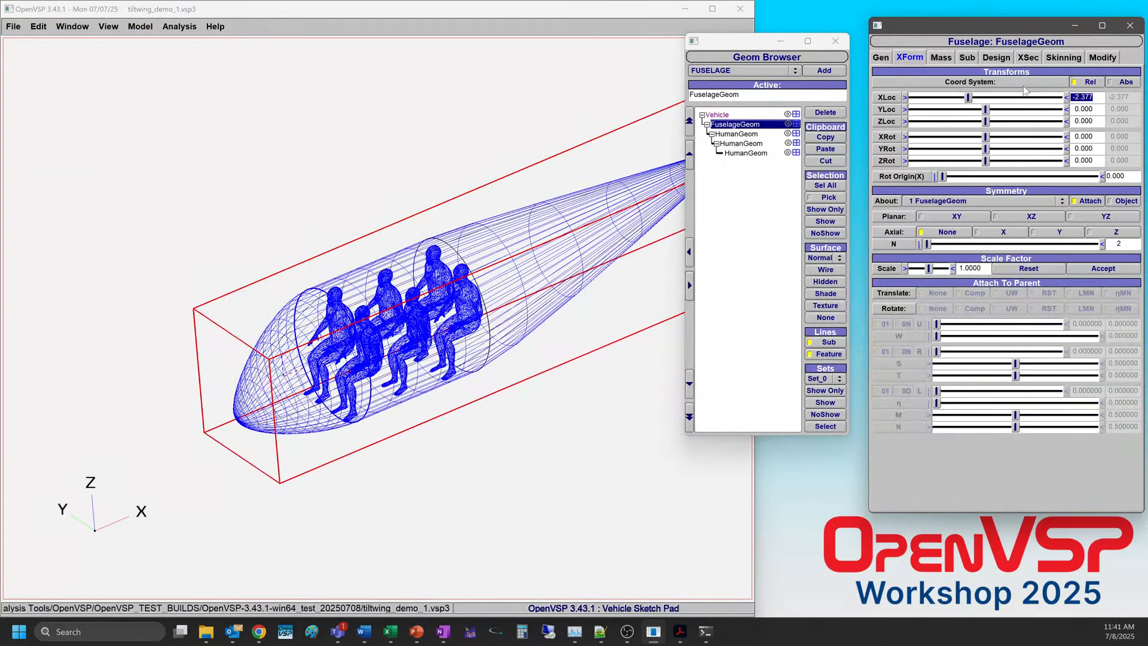
{"action": "type", "text": "-6"}
{"action": "key", "text": "Return"}
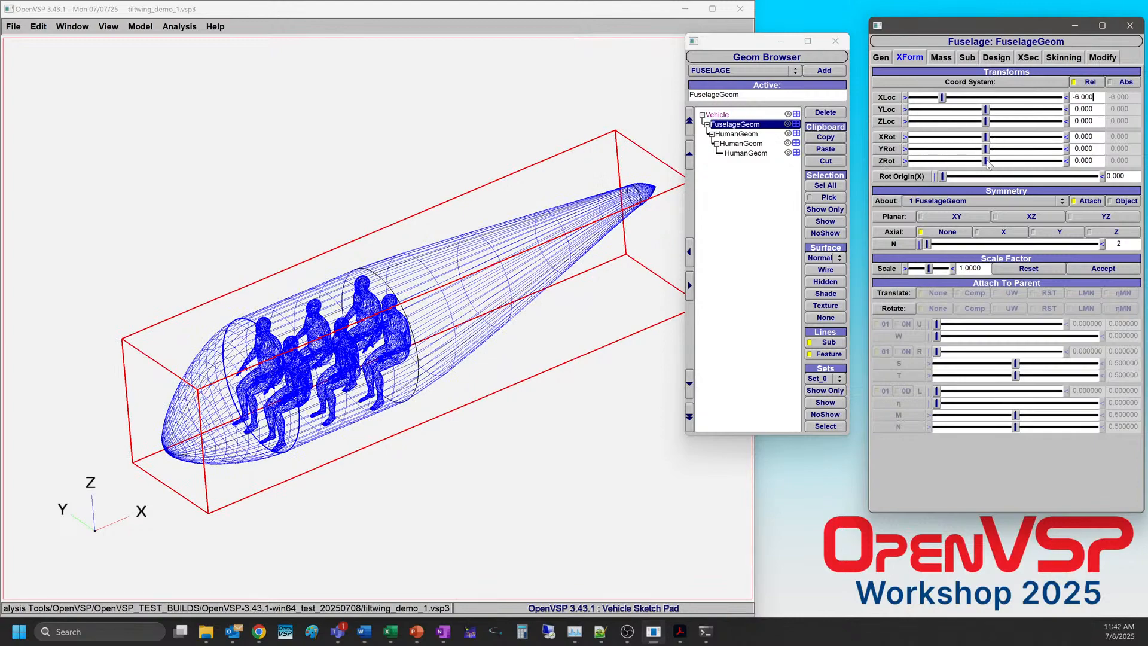
Try rotating FuselageGeom about the X axis to check how the occupants follow, and reset XRot to 0.
{"action": "left_click_drag", "start_coordinate": [986, 137], "coordinate": [910, 137]}
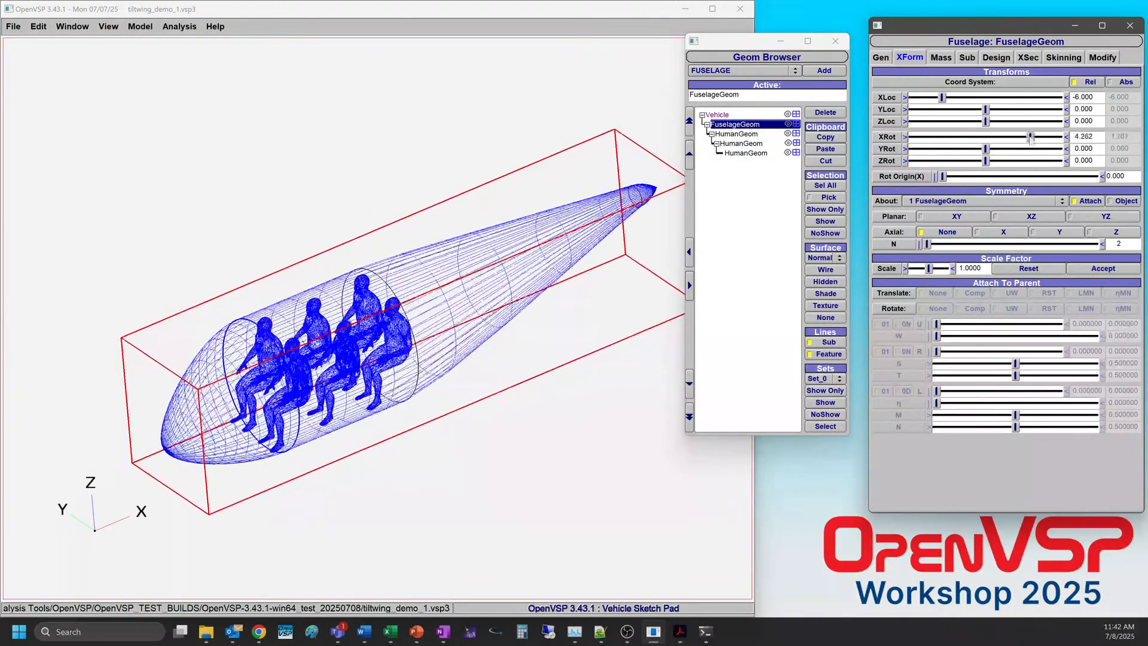
{"action": "mouse_move", "coordinate": [1002, 133]}
{"action": "left_mouse_down"}
{"action": "mouse_move", "coordinate": [912, 135]}
{"action": "mouse_move", "coordinate": [1052, 135]}
{"action": "mouse_move", "coordinate": [986, 127]}
{"action": "left_mouse_up"}
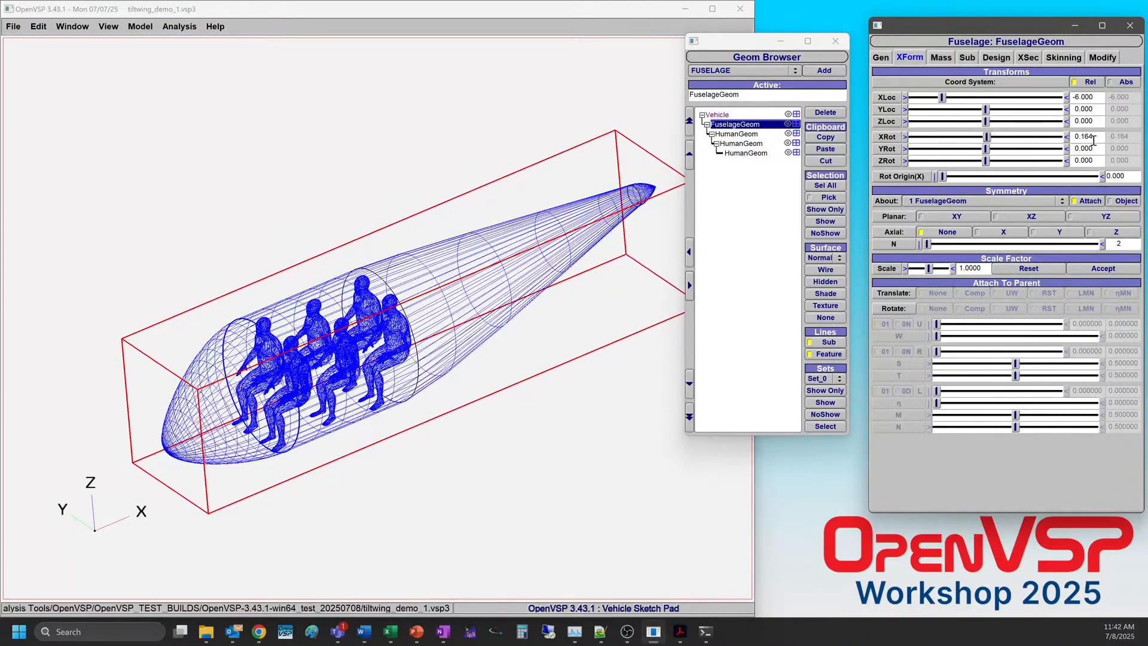
{"action": "left_click_drag", "start_coordinate": [1098, 133], "coordinate": [1032, 134]}
{"action": "type", "text": "0"}
{"action": "key", "text": "Return"}
Attach the rotation of the second and third HumanGeoms to their parents with Comp in absolute coordinates, and return both to relative coordinates.
{"action": "left_click", "coordinate": [735, 143]}
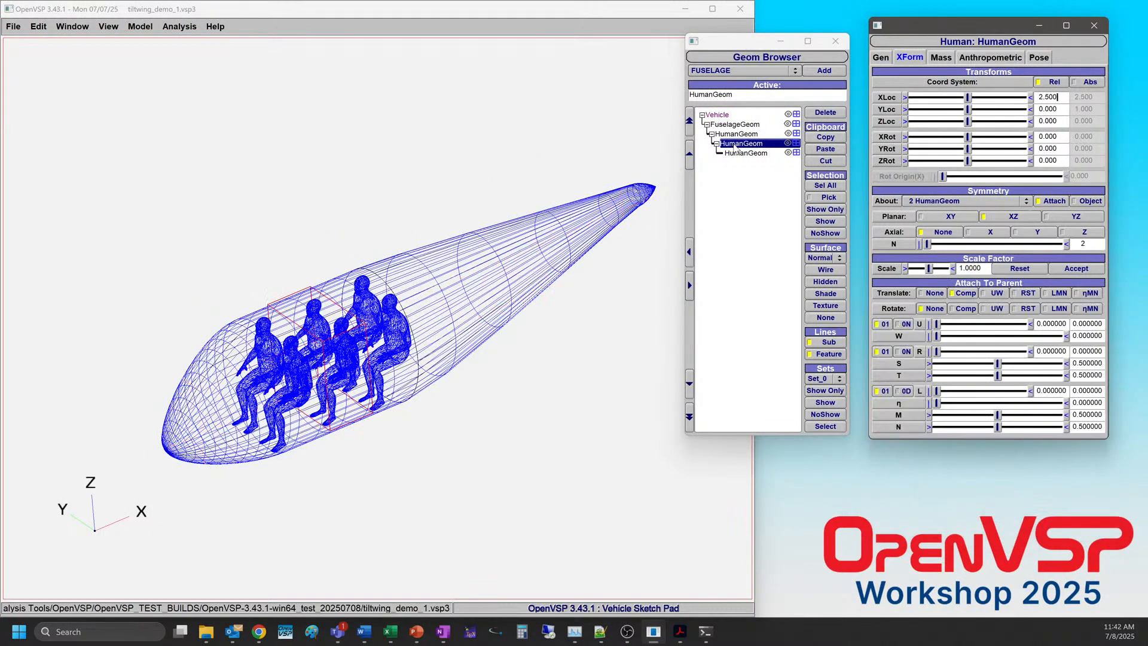
{"action": "left_click", "coordinate": [1089, 82]}
{"action": "left_click", "coordinate": [965, 309]}
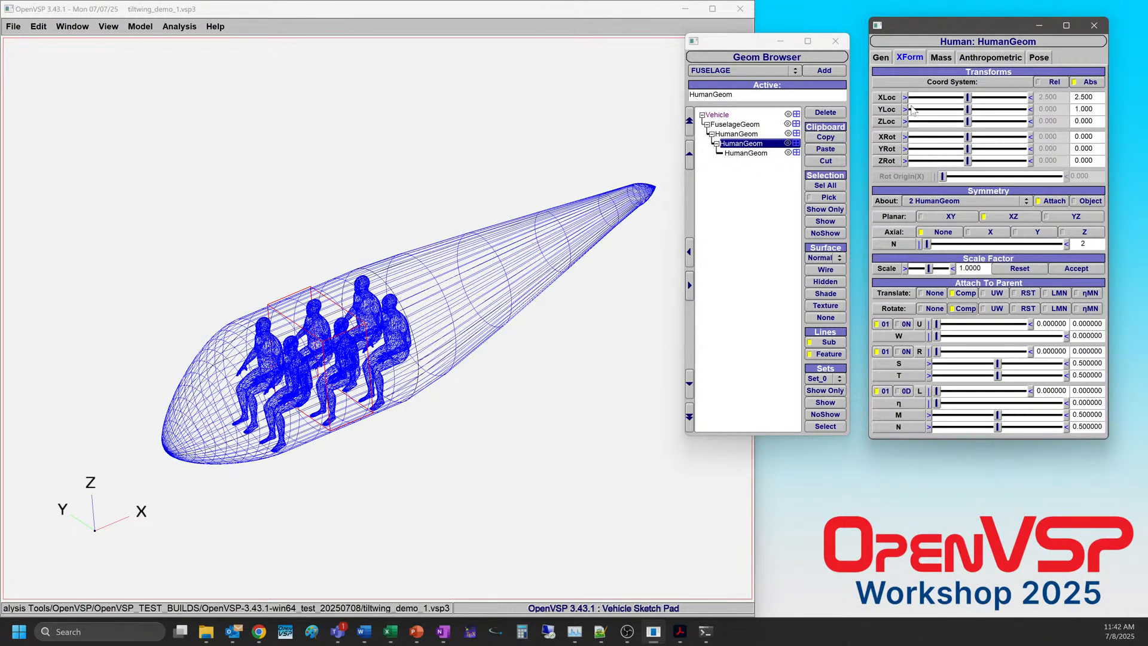
{"action": "left_click", "coordinate": [1054, 82]}
{"action": "left_click", "coordinate": [759, 153]}
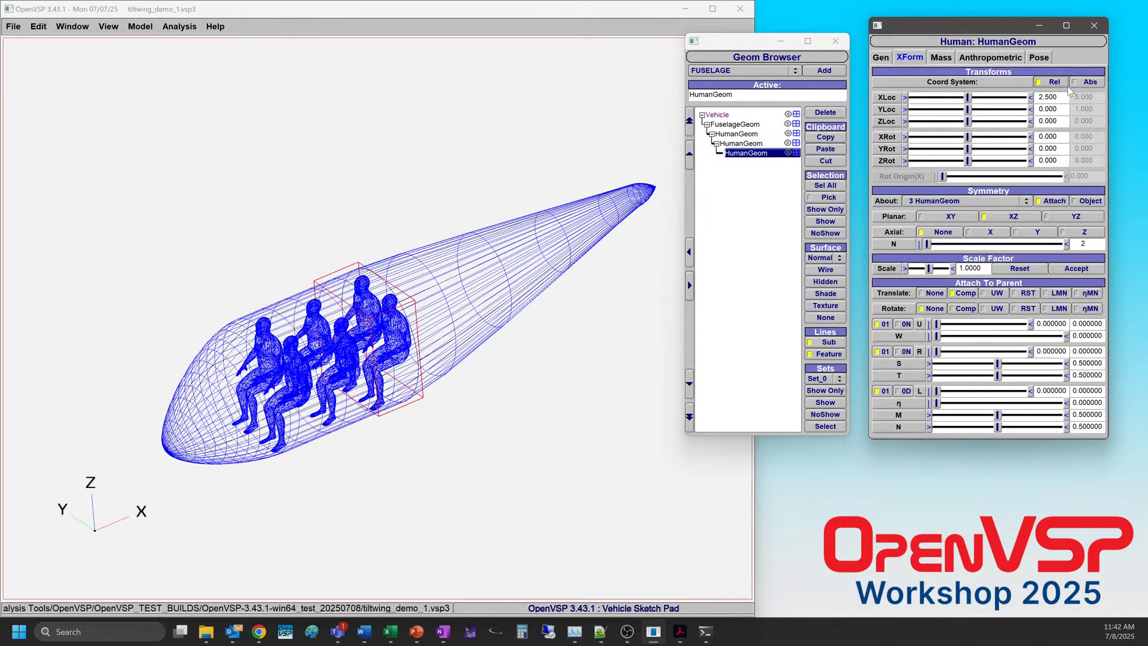
{"action": "left_click", "coordinate": [1089, 81]}
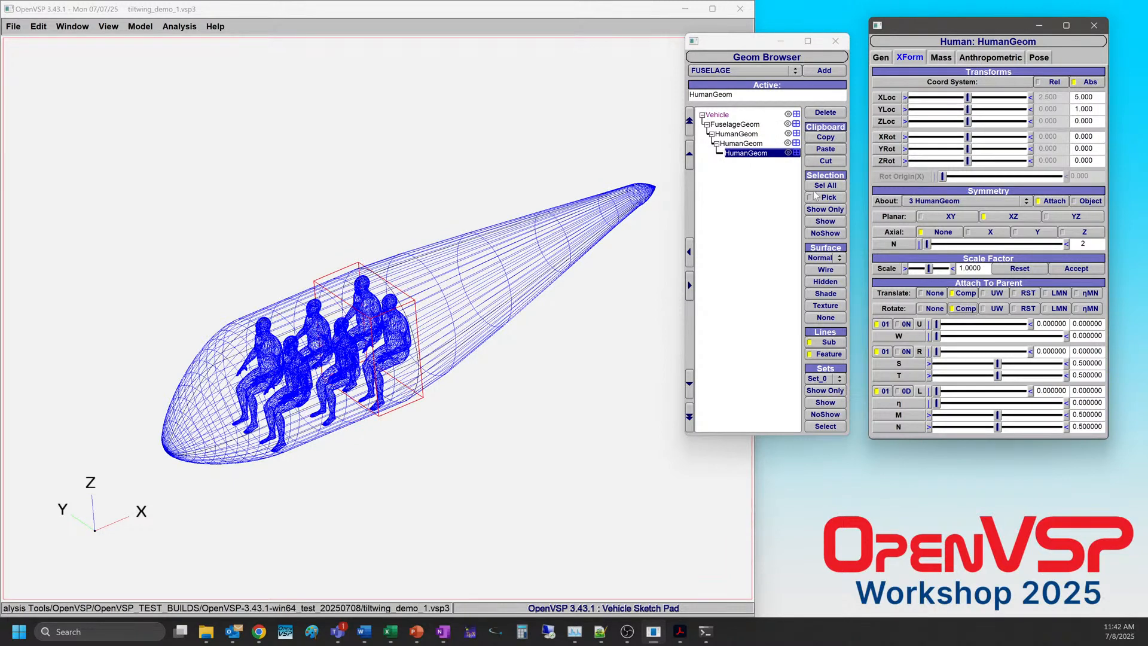
{"action": "left_click", "coordinate": [1052, 84]}
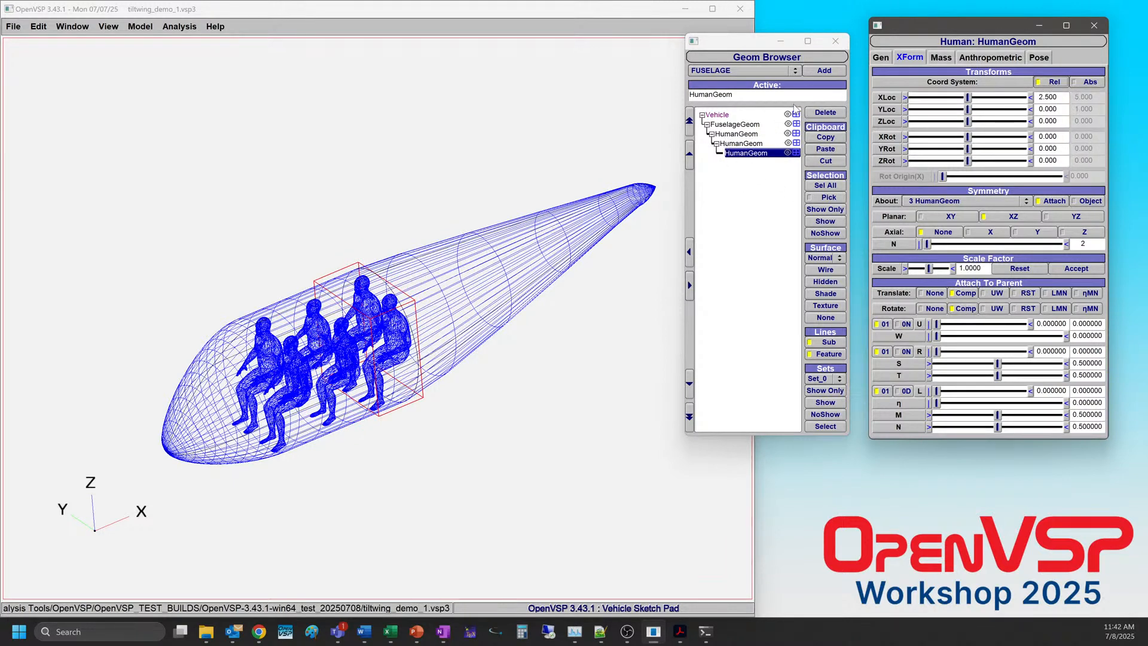
Retest the fuselage's X rotation with all occupant rotations attached, set XRot back to 0 and clear the selection.
{"action": "left_click", "coordinate": [754, 124]}
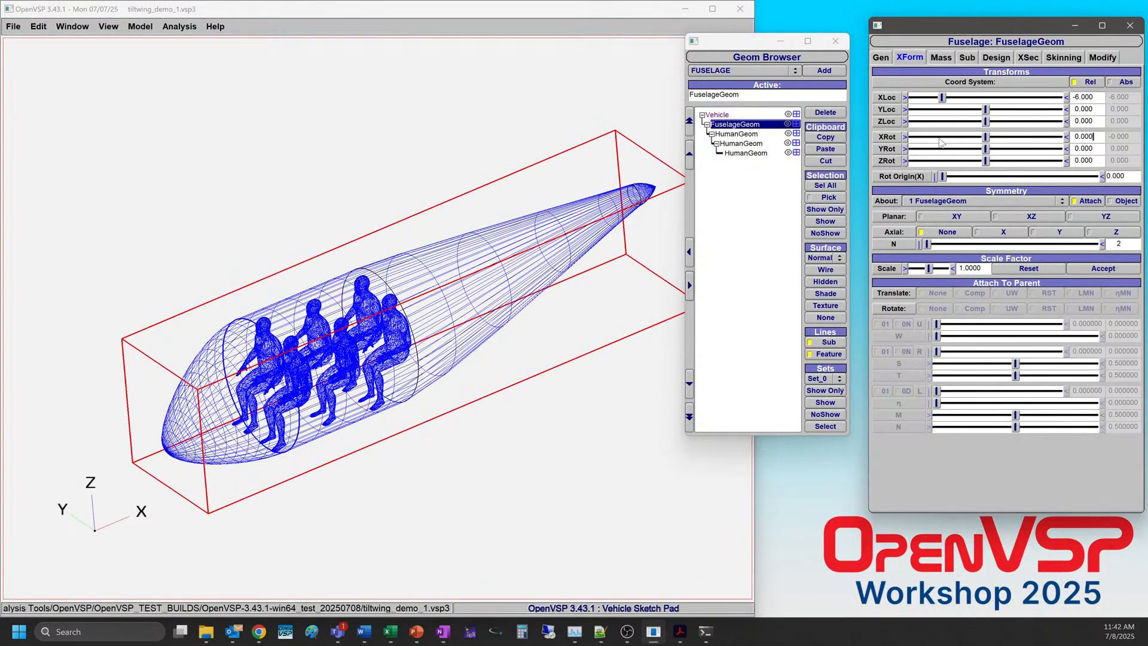
{"action": "mouse_move", "coordinate": [988, 144]}
{"action": "left_mouse_down"}
{"action": "mouse_move", "coordinate": [835, 131]}
{"action": "mouse_move", "coordinate": [1062, 132]}
{"action": "mouse_move", "coordinate": [986, 122]}
{"action": "mouse_move", "coordinate": [994, 127]}
{"action": "left_mouse_up"}
{"action": "left_click_drag", "start_coordinate": [1096, 137], "coordinate": [993, 130]}
{"action": "type", "text": "0"}
{"action": "key", "text": "Return"}
{"action": "left_click", "coordinate": [735, 197]}
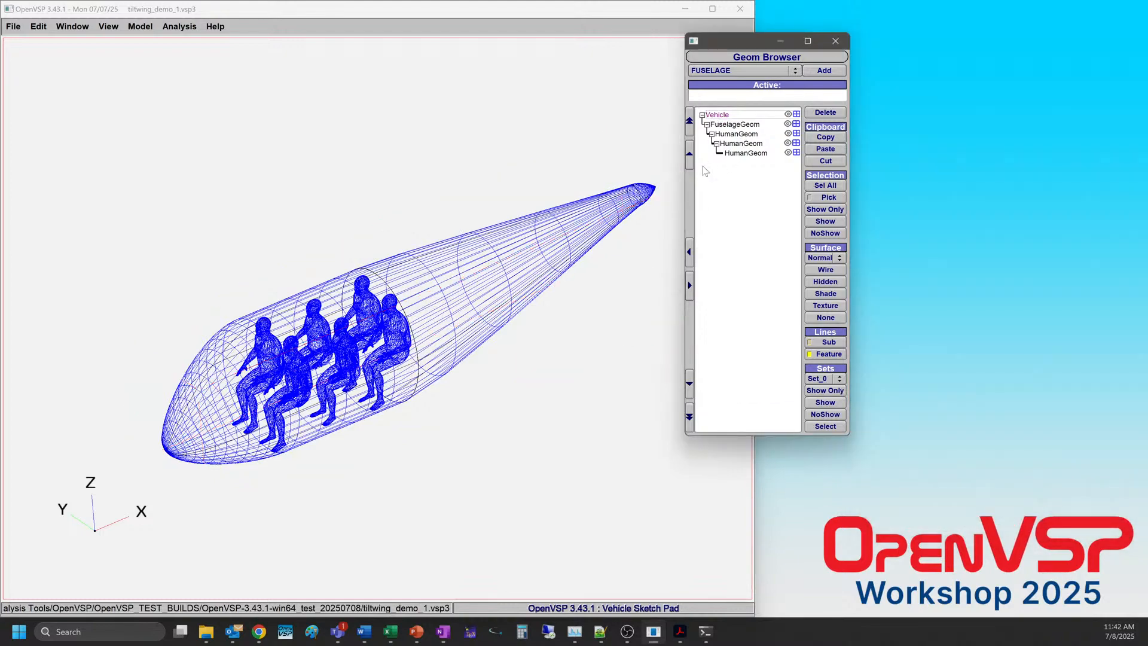
Add a WING component as a child of FuselageGeom.
{"action": "left_click_drag", "start_coordinate": [438, 329], "coordinate": [397, 342]}
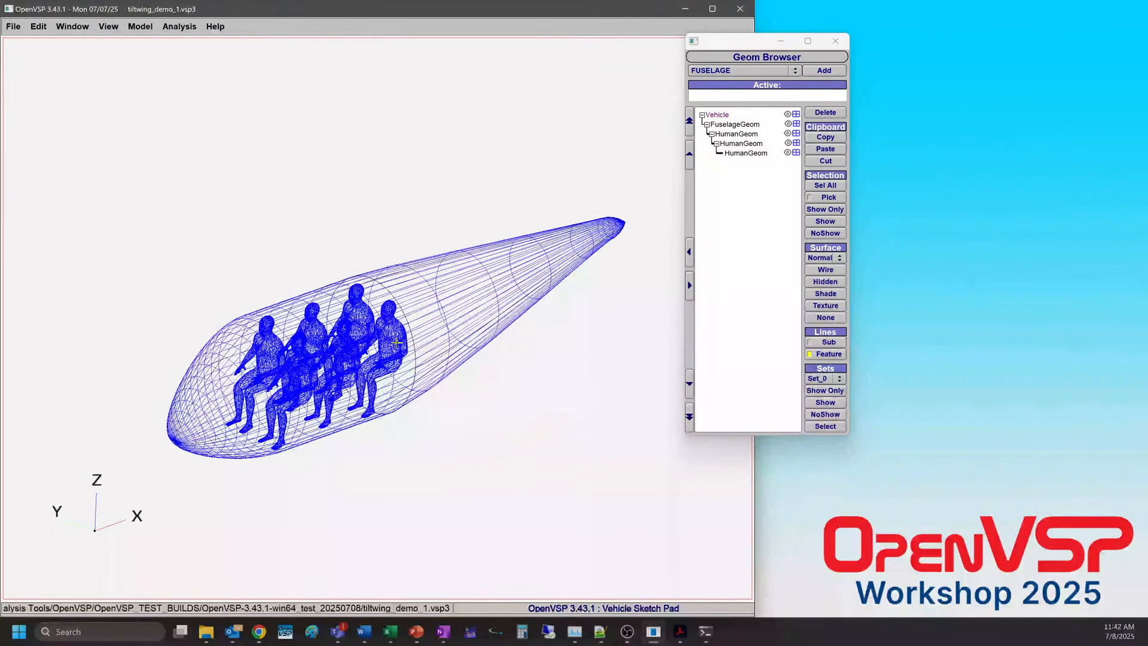
{"action": "left_click", "coordinate": [738, 74]}
{"action": "left_click", "coordinate": [739, 71]}
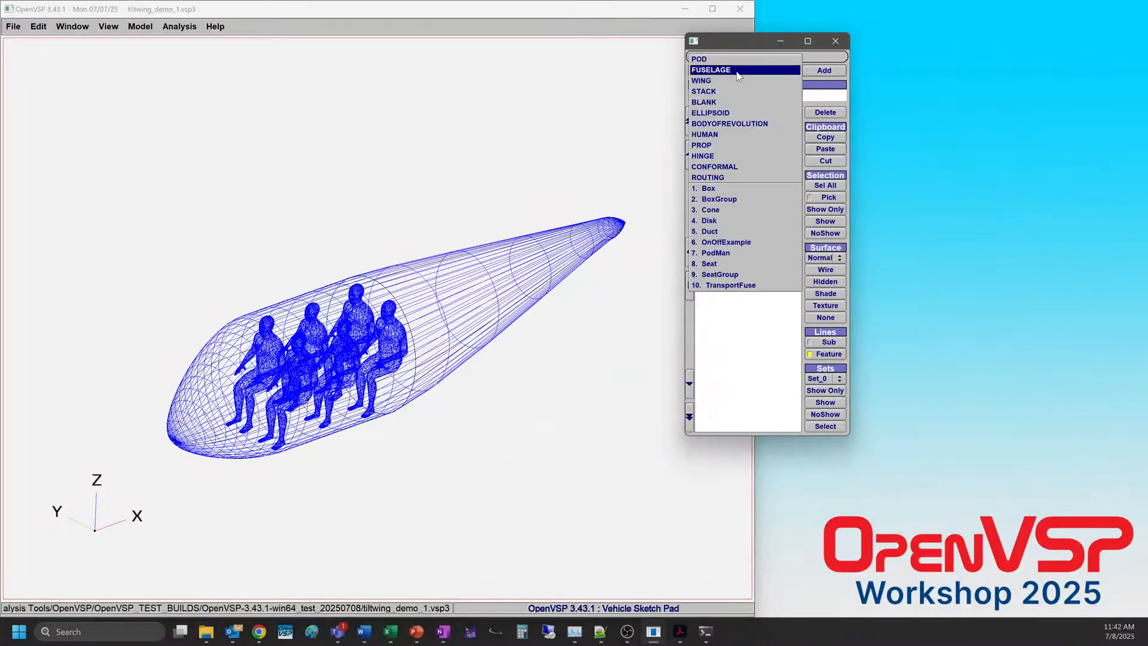
{"action": "left_click", "coordinate": [729, 80]}
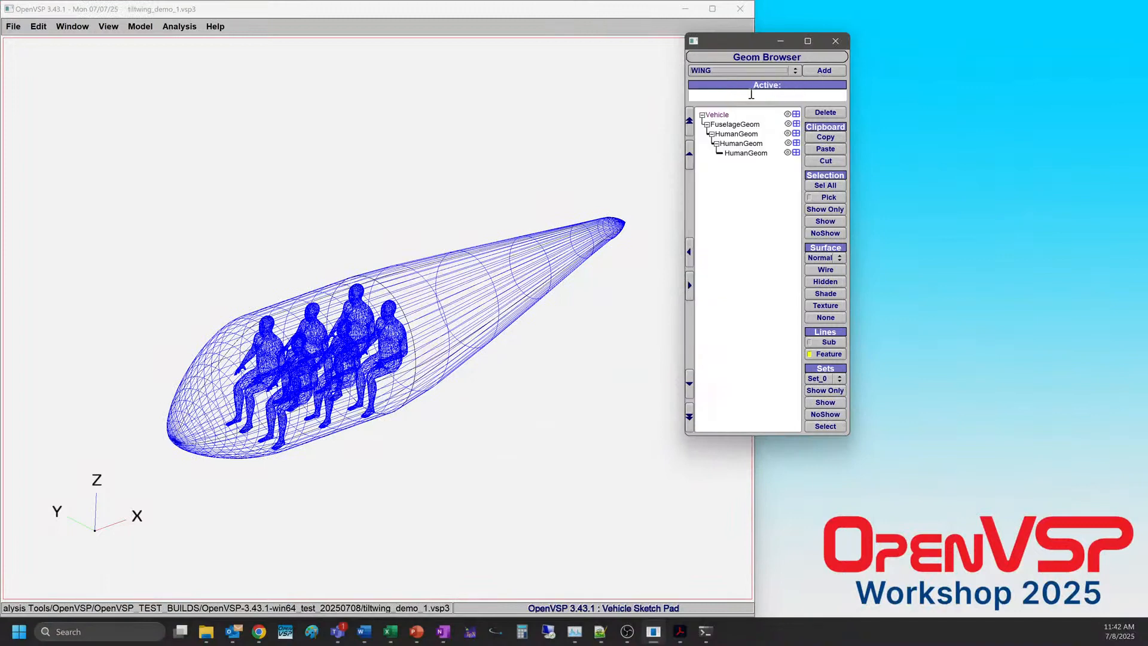
{"action": "double_click", "coordinate": [734, 124]}
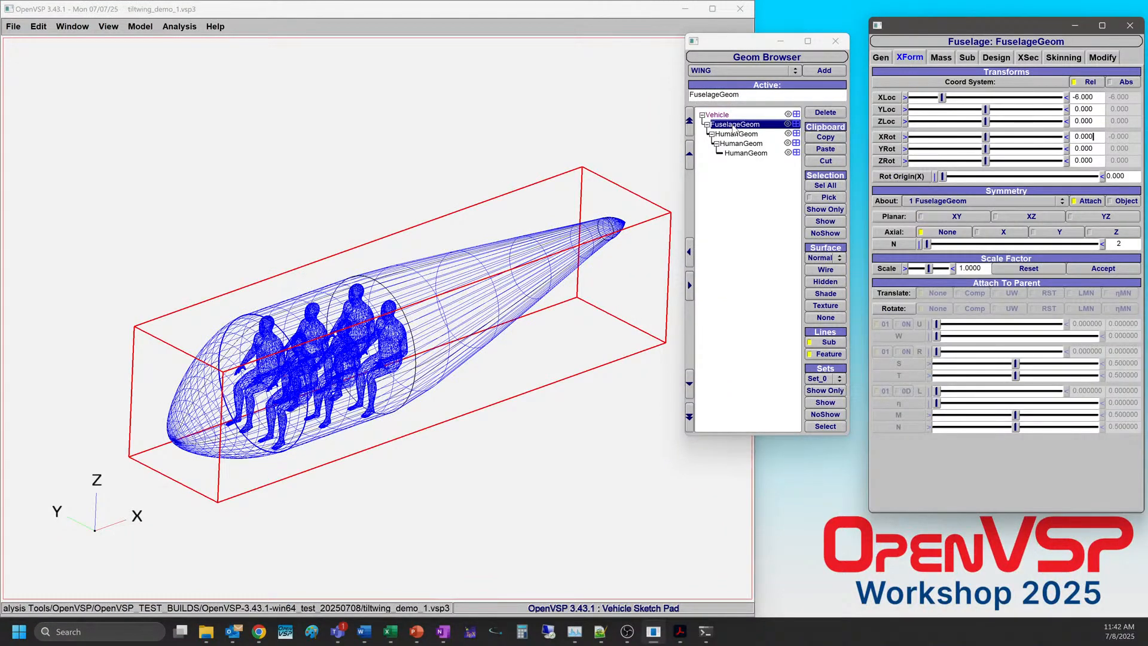
{"action": "left_click", "coordinate": [822, 70]}
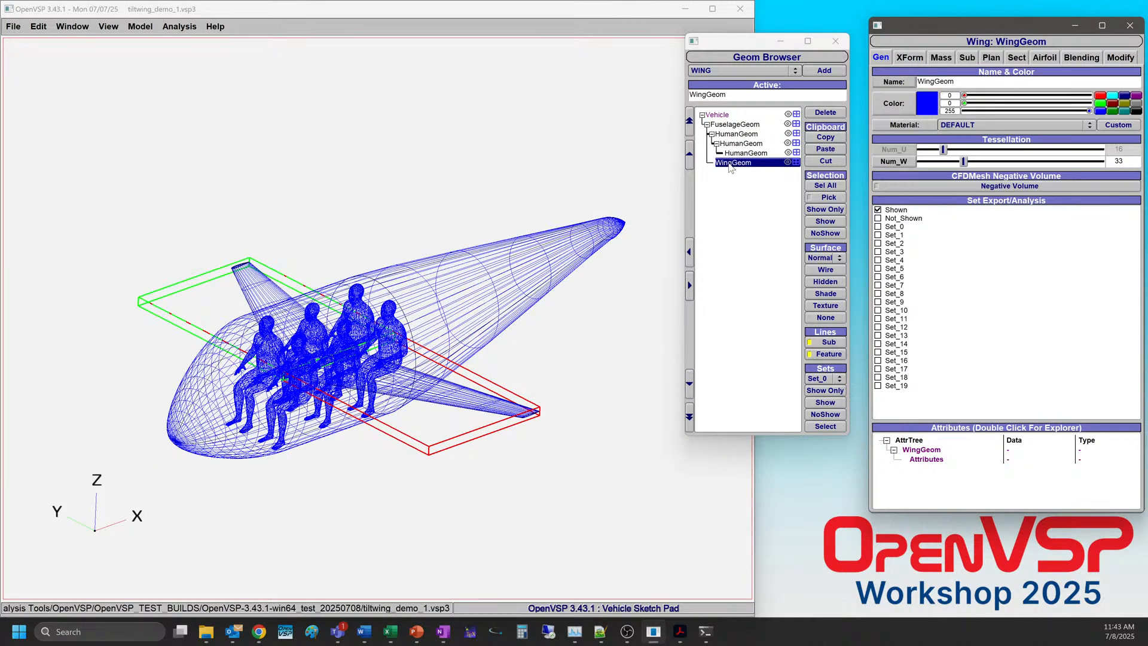
Examine the new wing's planform and section parameters and its position relative to the fuselage in front and top views.
{"action": "left_click_drag", "start_coordinate": [508, 309], "coordinate": [310, 319]}
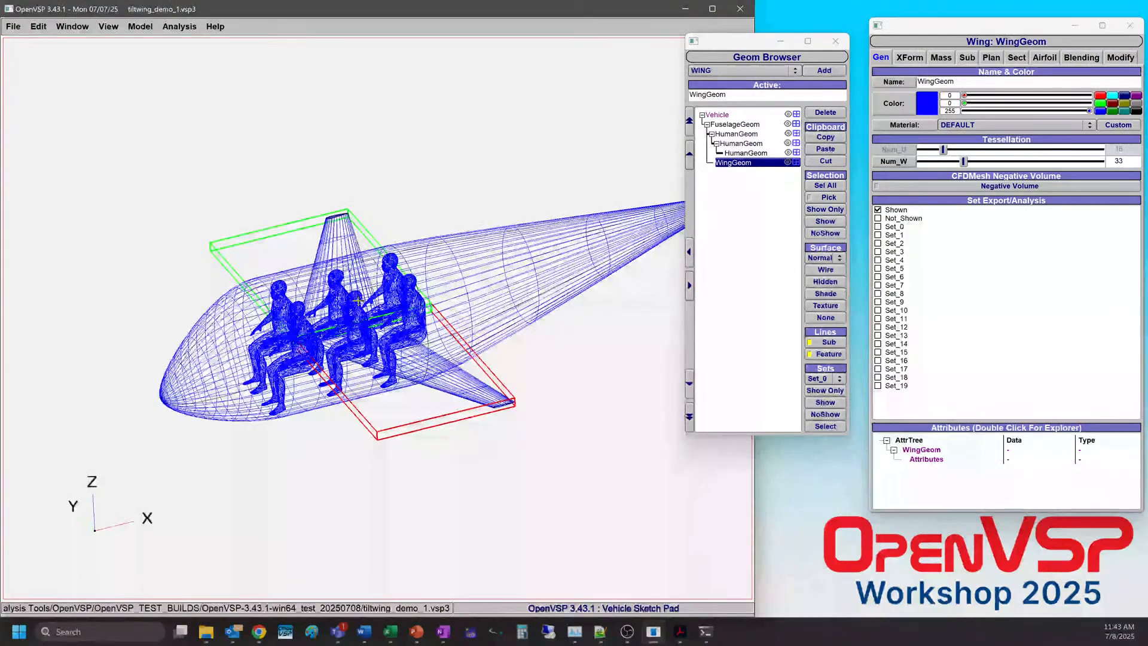
{"action": "left_click_drag", "start_coordinate": [365, 287], "coordinate": [334, 344]}
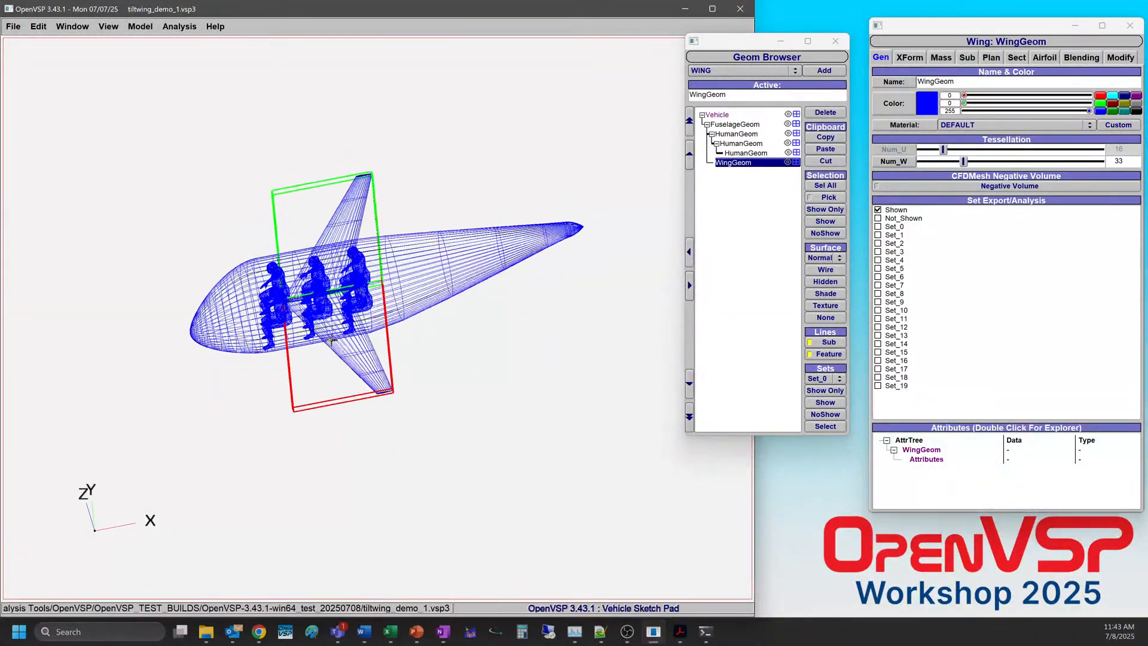
{"action": "left_click", "coordinate": [993, 58]}
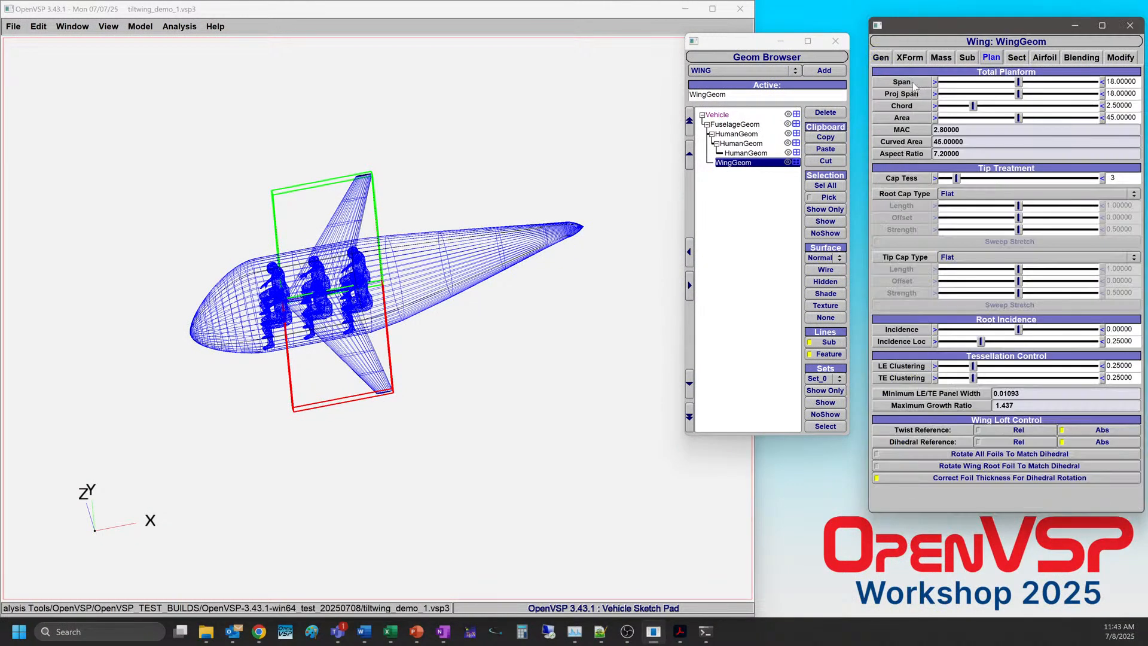
{"action": "left_click", "coordinate": [1016, 58]}
{"action": "left_click_drag", "start_coordinate": [398, 278], "coordinate": [306, 482]}
{"action": "key", "text": "F2"}
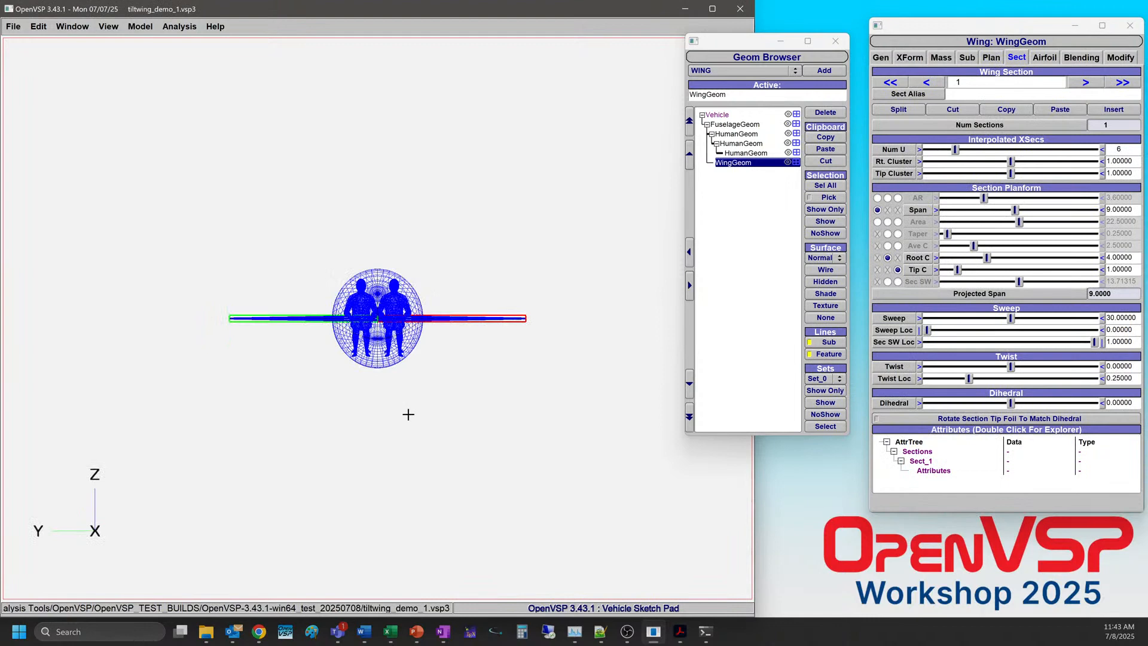
{"action": "key", "text": "F1"}
{"action": "right_click_drag", "start_coordinate": [393, 362], "coordinate": [277, 371]}
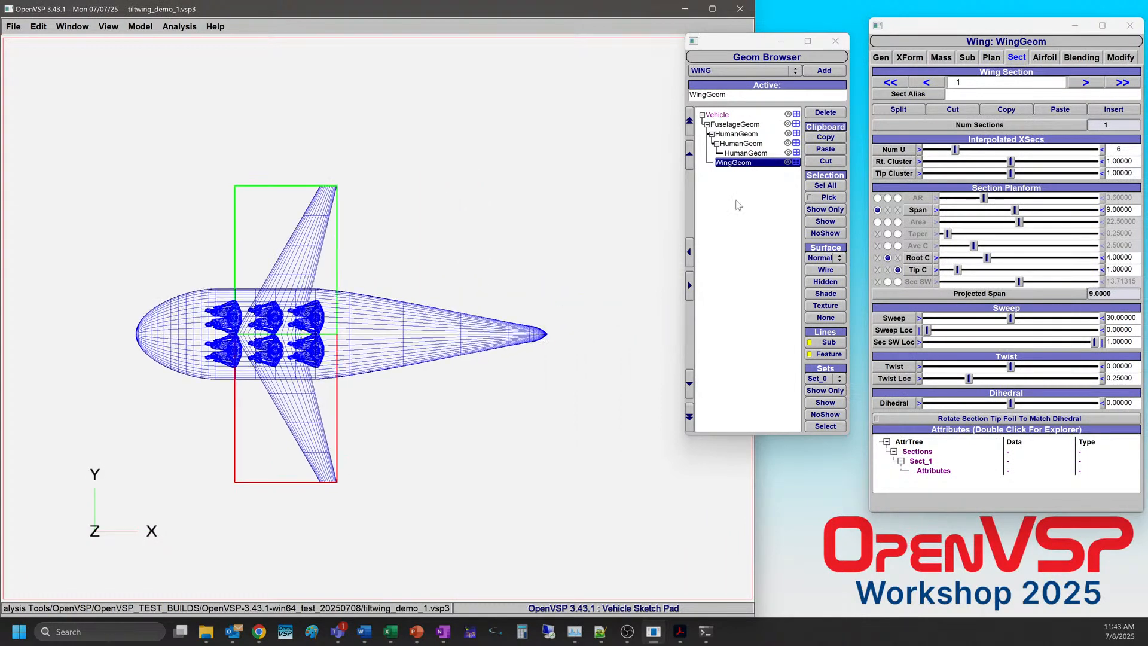
Set the wing's total span to 45.
{"action": "left_click", "coordinate": [1001, 58]}
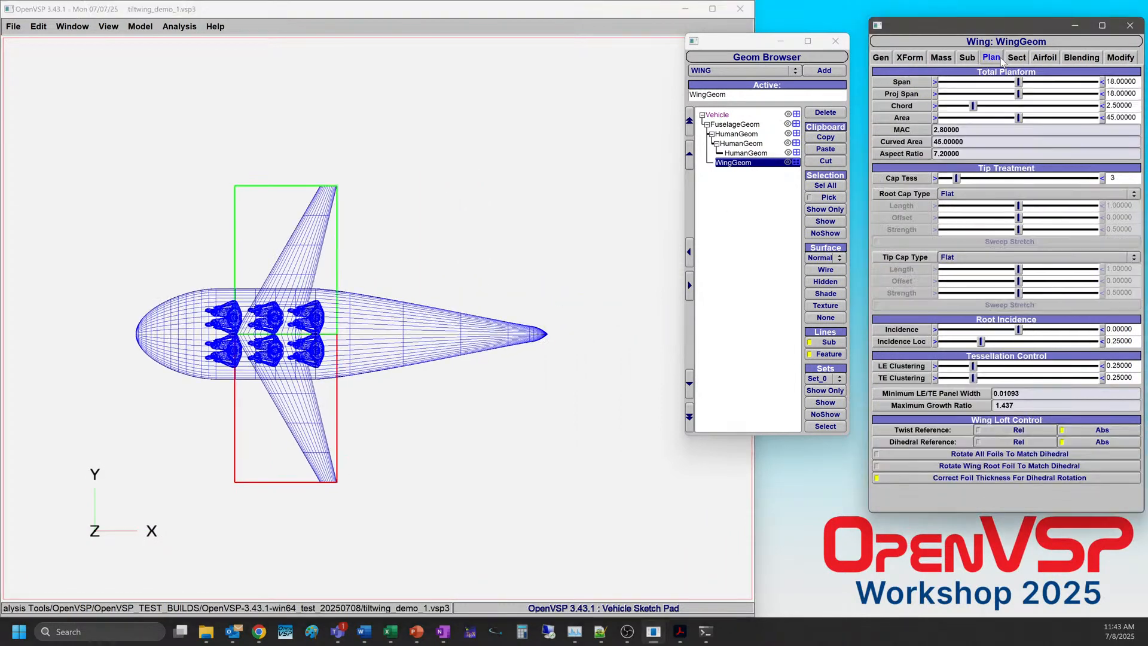
{"action": "double_click", "coordinate": [1117, 78]}
{"action": "type", "text": "40"}
{"action": "key", "text": "Return"}
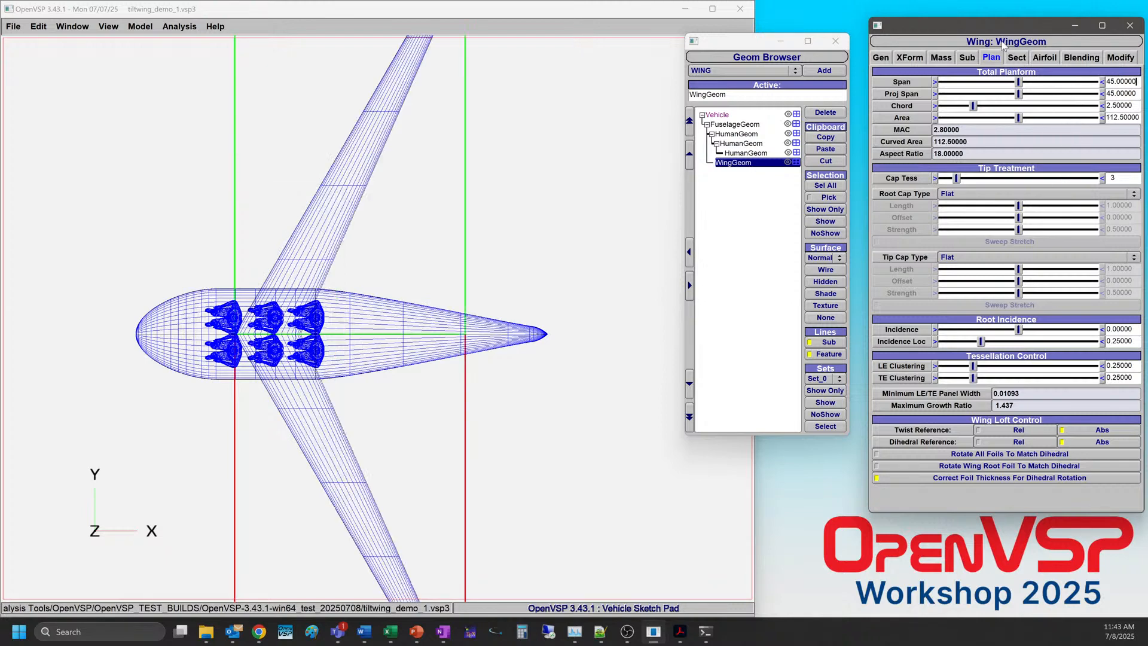
{"action": "left_click", "coordinate": [487, 210]}
{"action": "scroll", "coordinate": [487, 210], "scroll_direction": "down", "scroll_amount": 5}
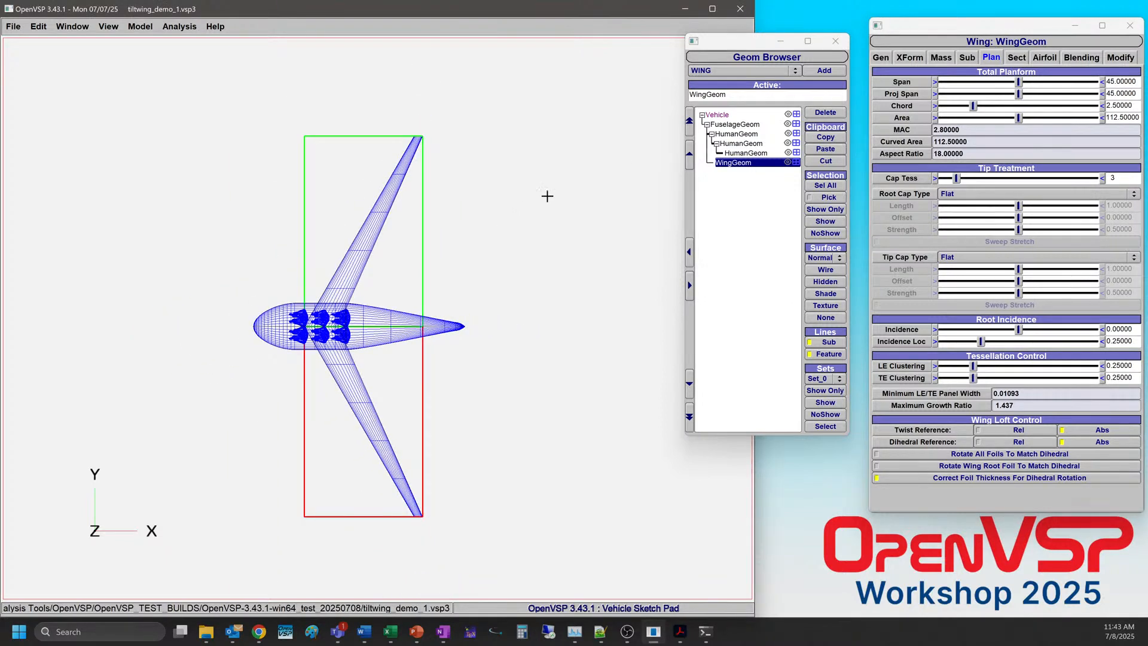
Set the tip chord of wing section 1 to 2.5 and its sweep to 5 degrees.
{"action": "left_click", "coordinate": [1017, 58]}
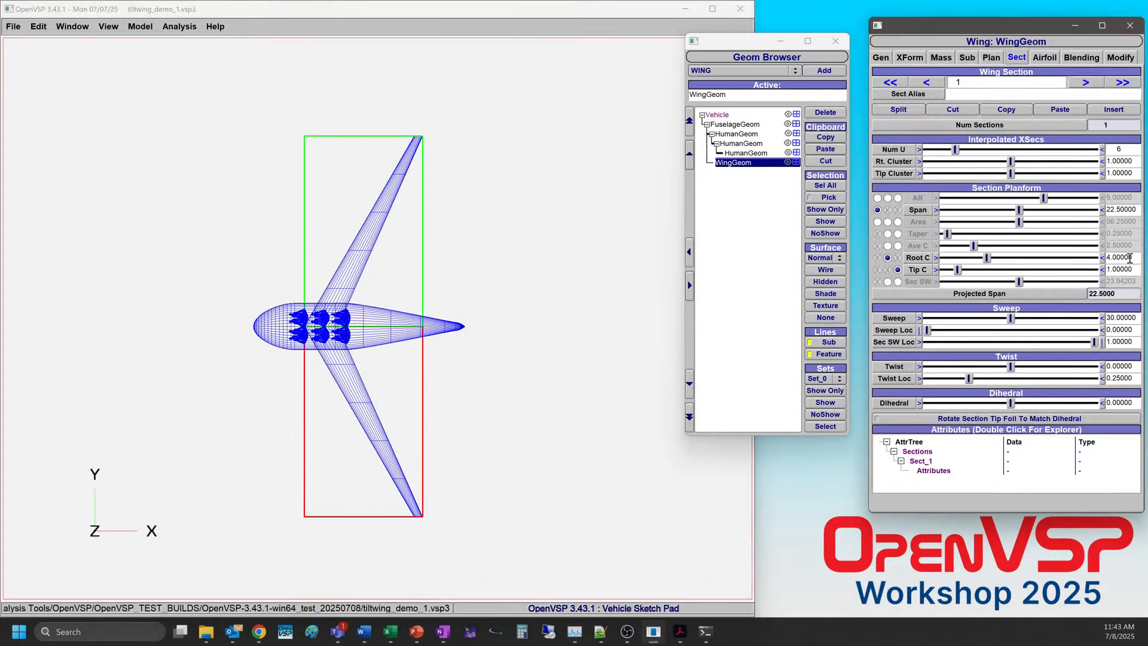
{"action": "double_click", "coordinate": [1128, 269]}
{"action": "type", "text": "2.5"}
{"action": "key", "text": "Return"}
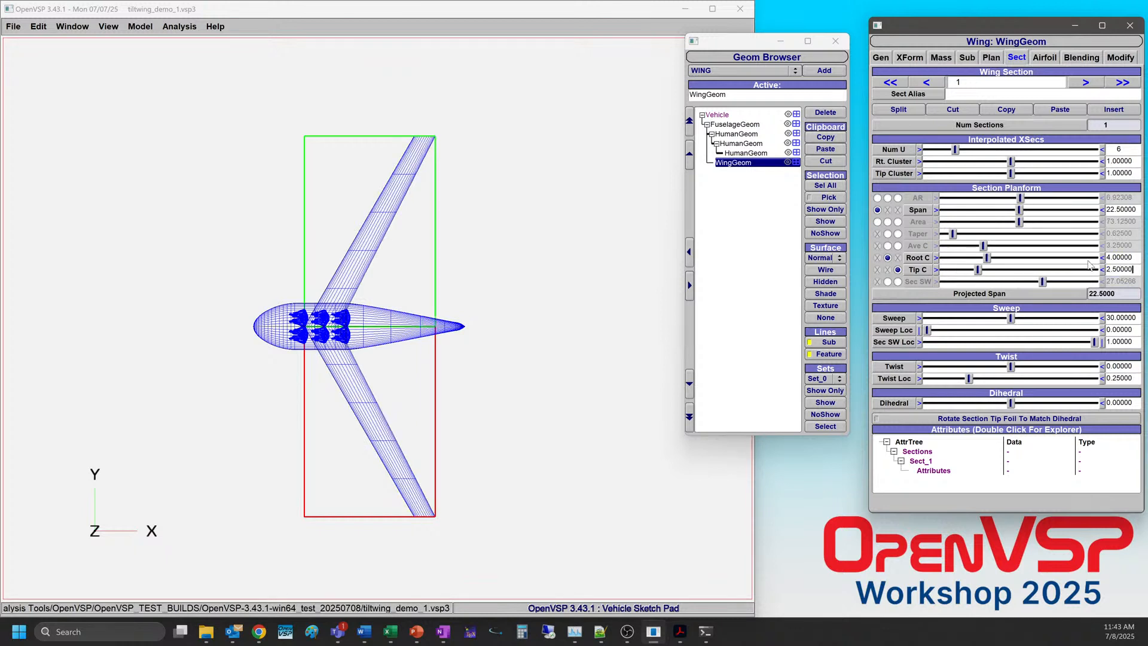
{"action": "double_click", "coordinate": [1122, 318]}
{"action": "type", "text": "5"}
{"action": "key", "text": "Return"}
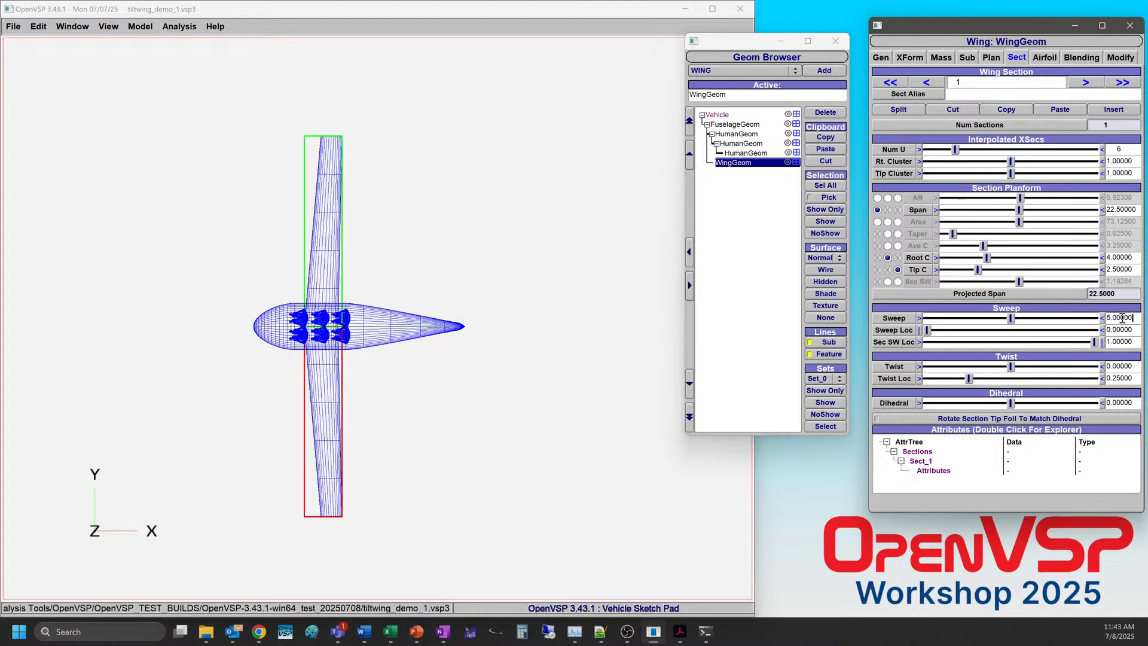
{"action": "left_click_drag", "start_coordinate": [299, 464], "coordinate": [341, 207]}
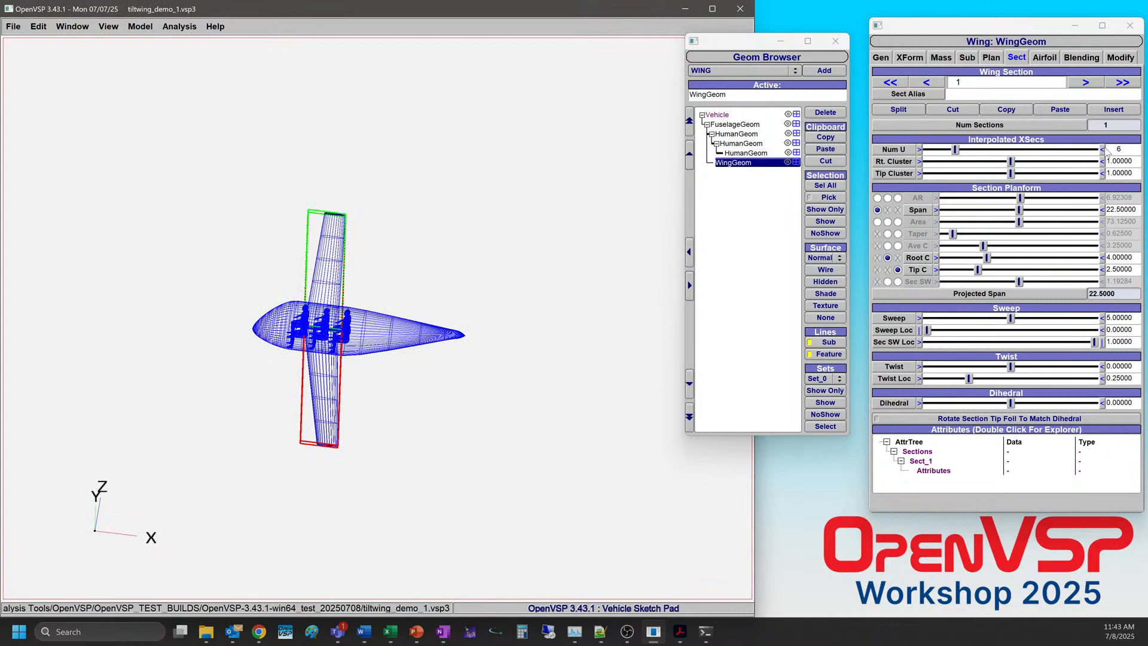
Set Num U, the interpolated cross-section count, of wing section 1 to 12.
{"action": "left_click_drag", "start_coordinate": [955, 150], "coordinate": [1002, 151]}
{"action": "right_click_drag", "start_coordinate": [341, 316], "coordinate": [255, 342]}
{"action": "left_click_drag", "start_coordinate": [325, 336], "coordinate": [556, 371]}
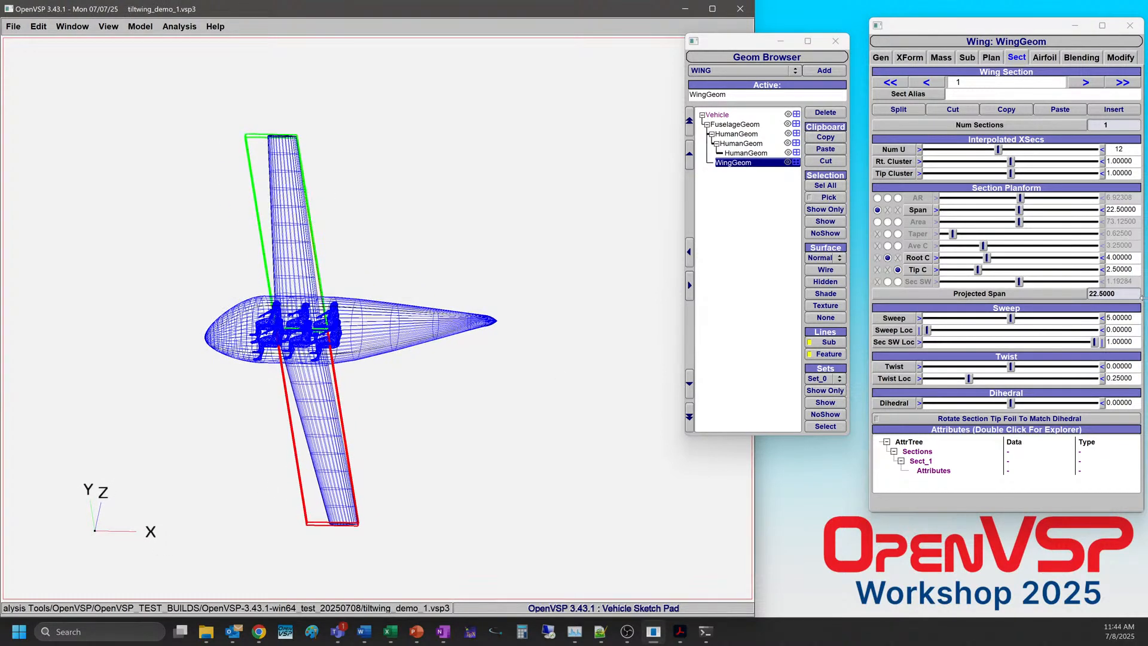
Set the root chord of wing section 1 to 3.5 and check the wing planform against the fuselage.
{"action": "double_click", "coordinate": [1126, 257]}
{"action": "type", "text": "3.5"}
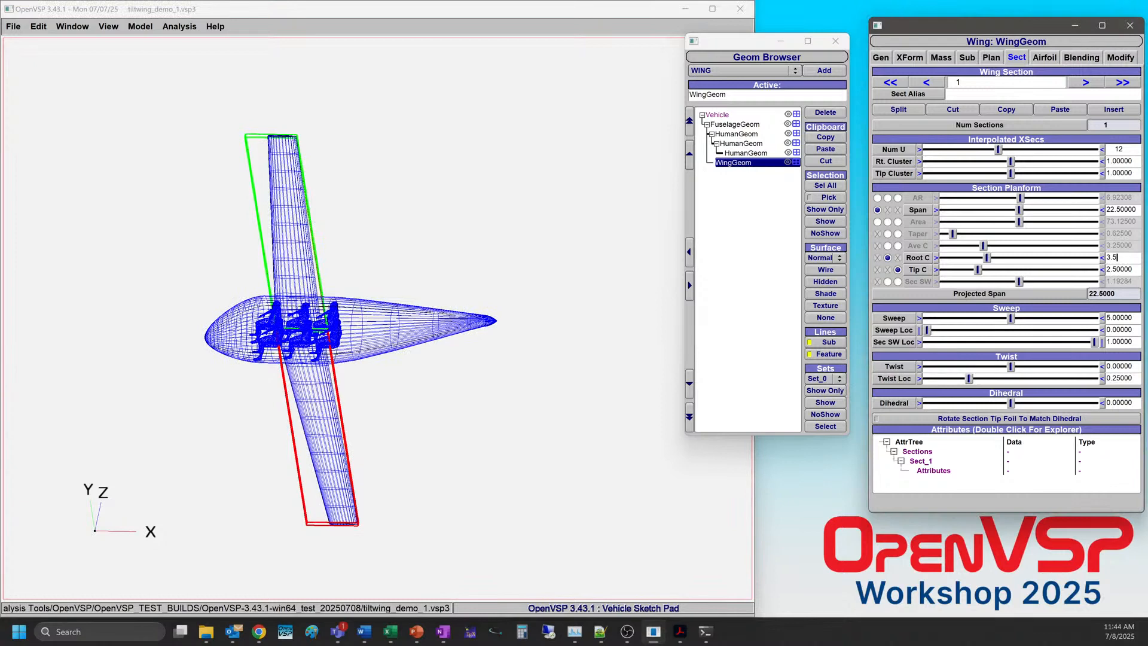
{"action": "key", "text": "Return"}
{"action": "left_click_drag", "start_coordinate": [315, 388], "coordinate": [287, 293]}
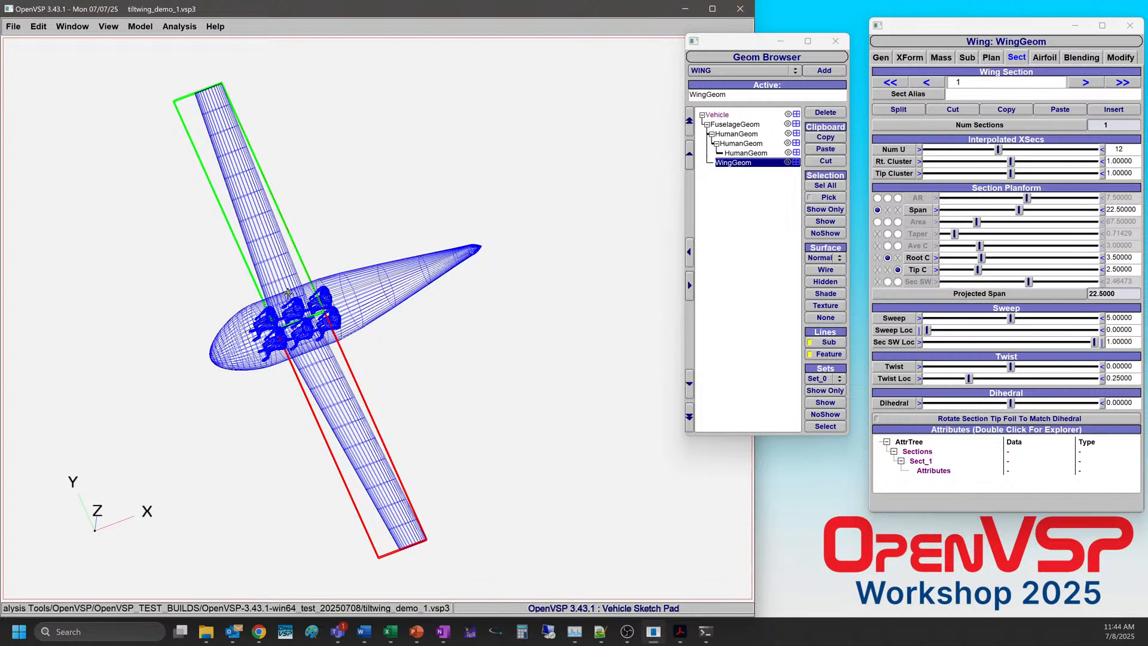
{"action": "left_click_drag", "start_coordinate": [295, 343], "coordinate": [294, 194]}
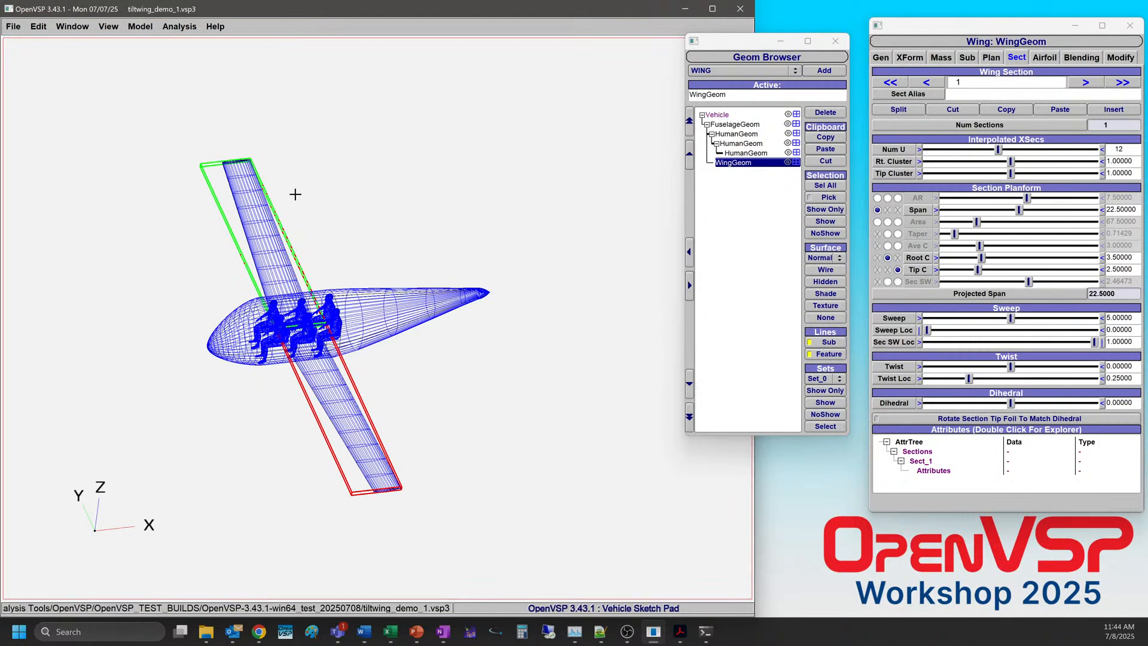
{"action": "left_click_drag", "start_coordinate": [282, 282], "coordinate": [528, 215]}
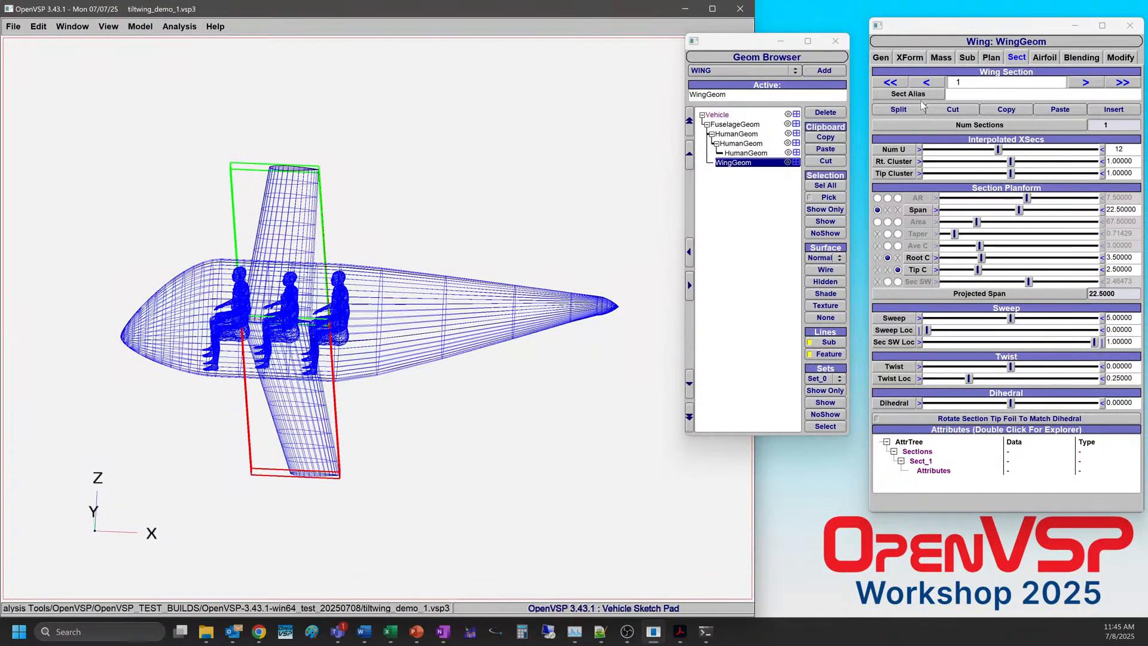
Attach the wing's translation and rotation to its parent component and set its relative X location to 6.
{"action": "left_click", "coordinate": [916, 59]}
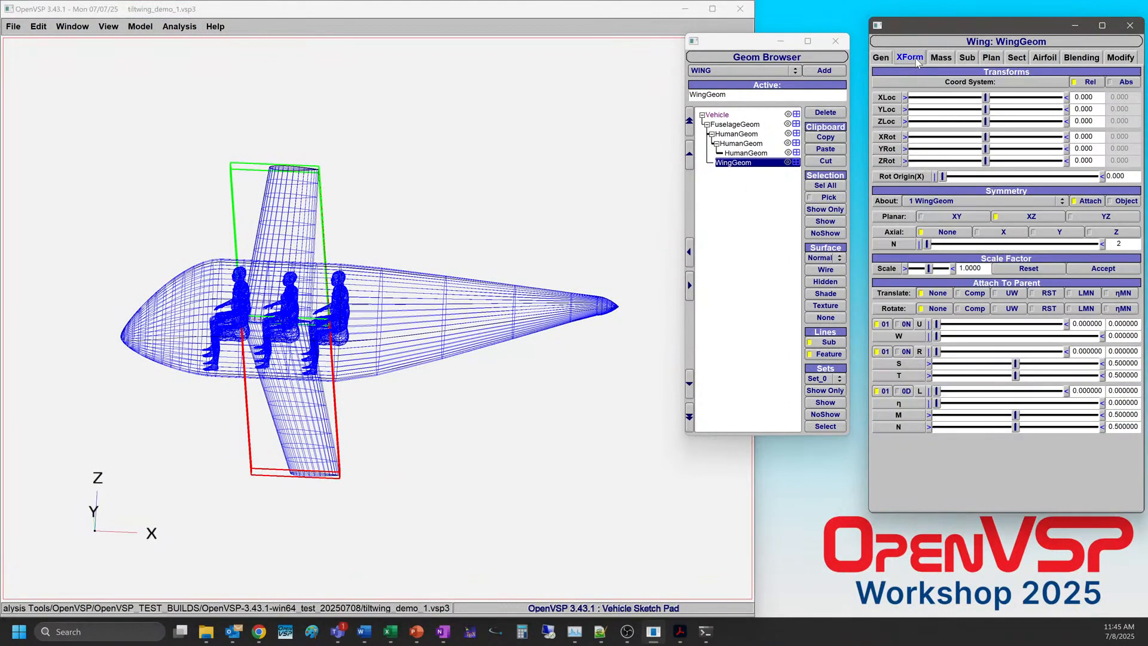
{"action": "left_click", "coordinate": [981, 294]}
{"action": "left_click", "coordinate": [973, 309]}
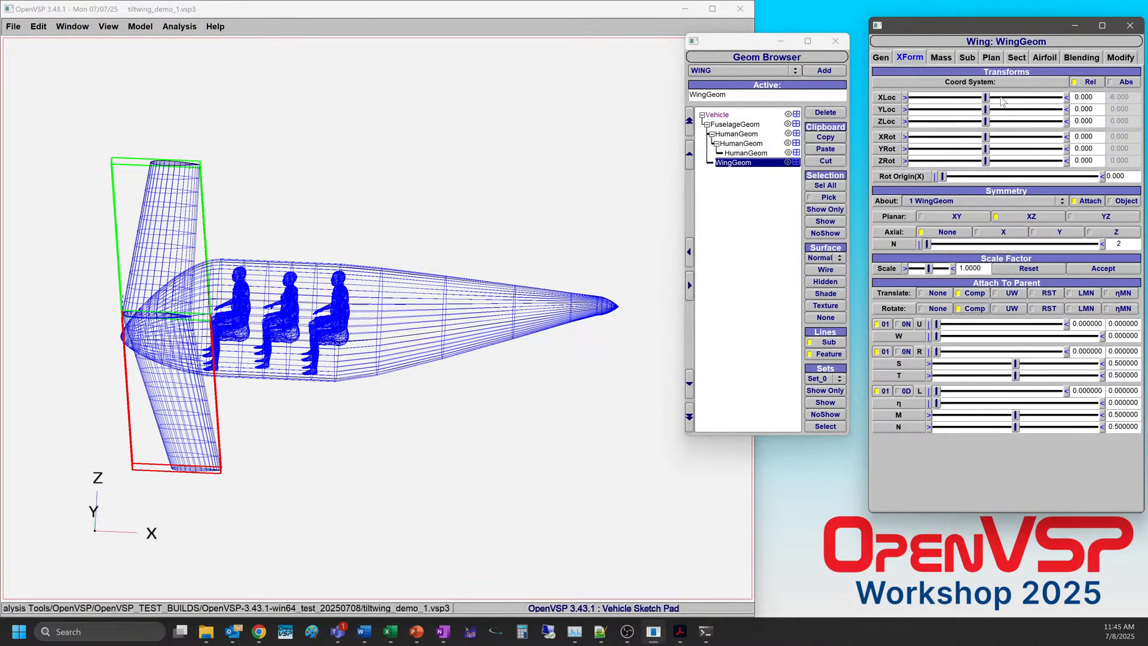
{"action": "left_click_drag", "start_coordinate": [988, 99], "coordinate": [1029, 106]}
{"action": "left_click_drag", "start_coordinate": [1098, 99], "coordinate": [1034, 95]}
{"action": "type", "text": "6"}
{"action": "key", "text": "Return"}
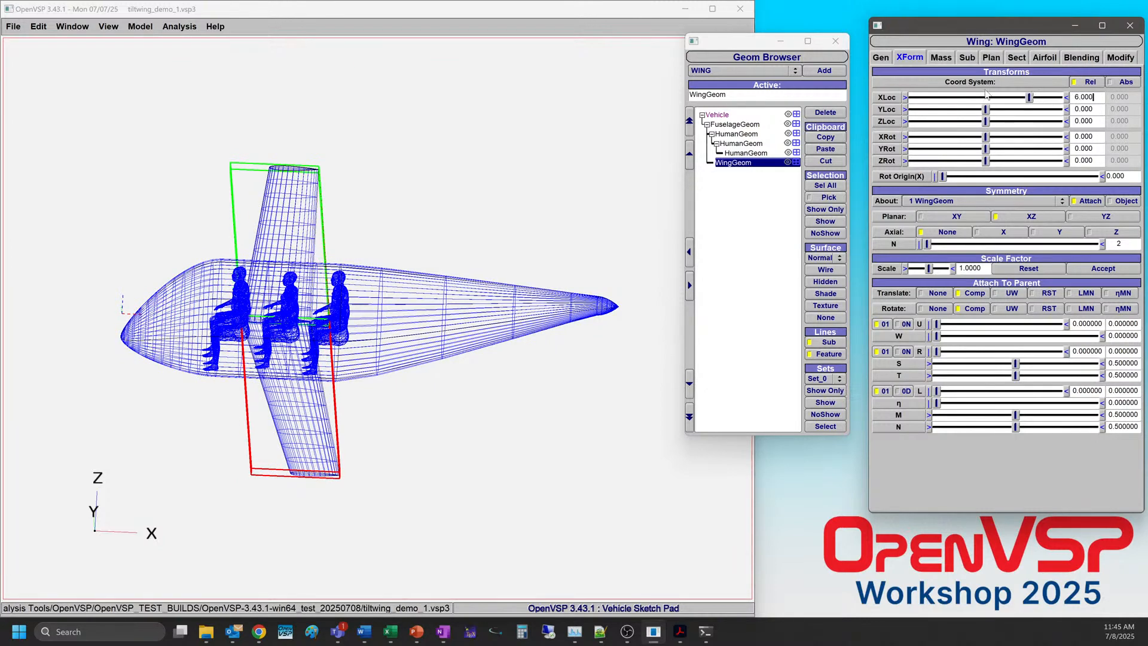
Raise the wing to a Z location of about 2.87, above the occupants' heads near the fuselage roof.
{"action": "left_click_drag", "start_coordinate": [987, 122], "coordinate": [1006, 124]}
{"action": "left_click", "coordinate": [421, 317]}
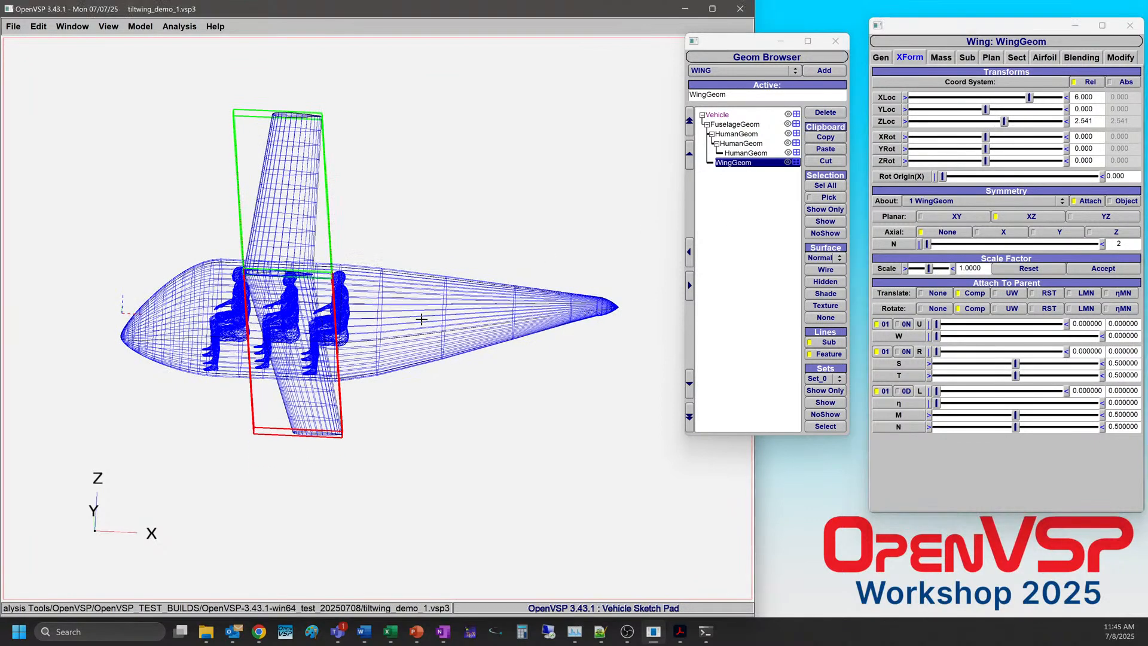
{"action": "key", "text": "F7"}
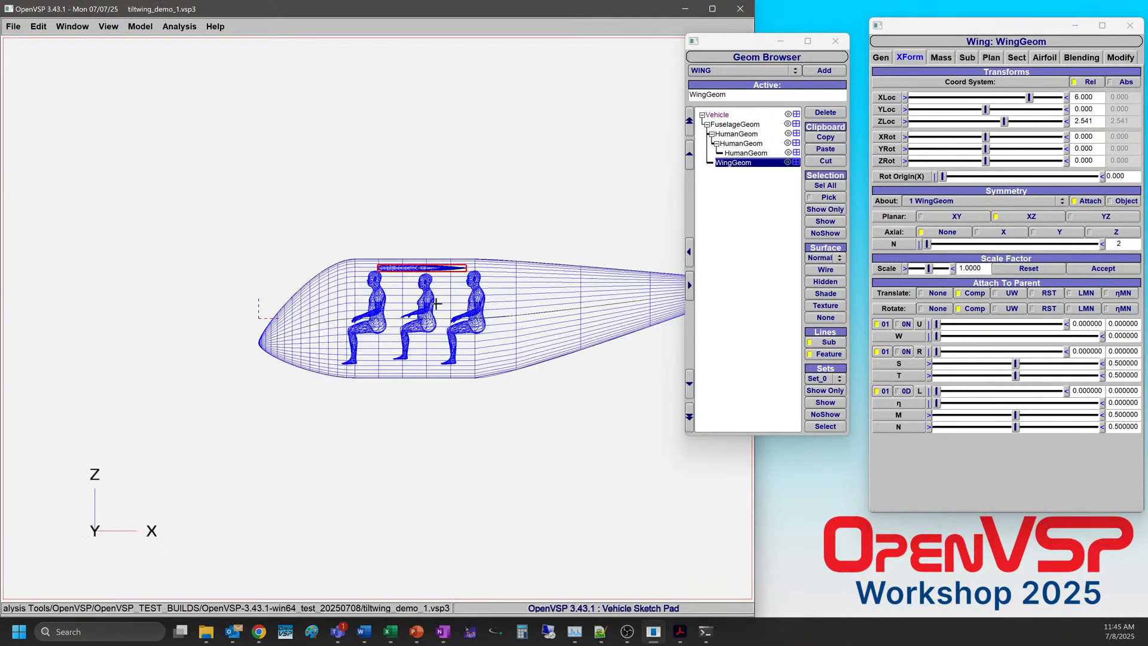
{"action": "scroll", "coordinate": [423, 306], "scroll_direction": "up", "scroll_amount": 3}
{"action": "left_click_drag", "start_coordinate": [423, 306], "coordinate": [432, 306]}
{"action": "key", "text": "F7"}
{"action": "left_click_drag", "start_coordinate": [1006, 124], "coordinate": [1007, 124]}
{"action": "left_click_drag", "start_coordinate": [366, 309], "coordinate": [383, 355]}
{"action": "left_click_drag", "start_coordinate": [433, 269], "coordinate": [273, 335]}
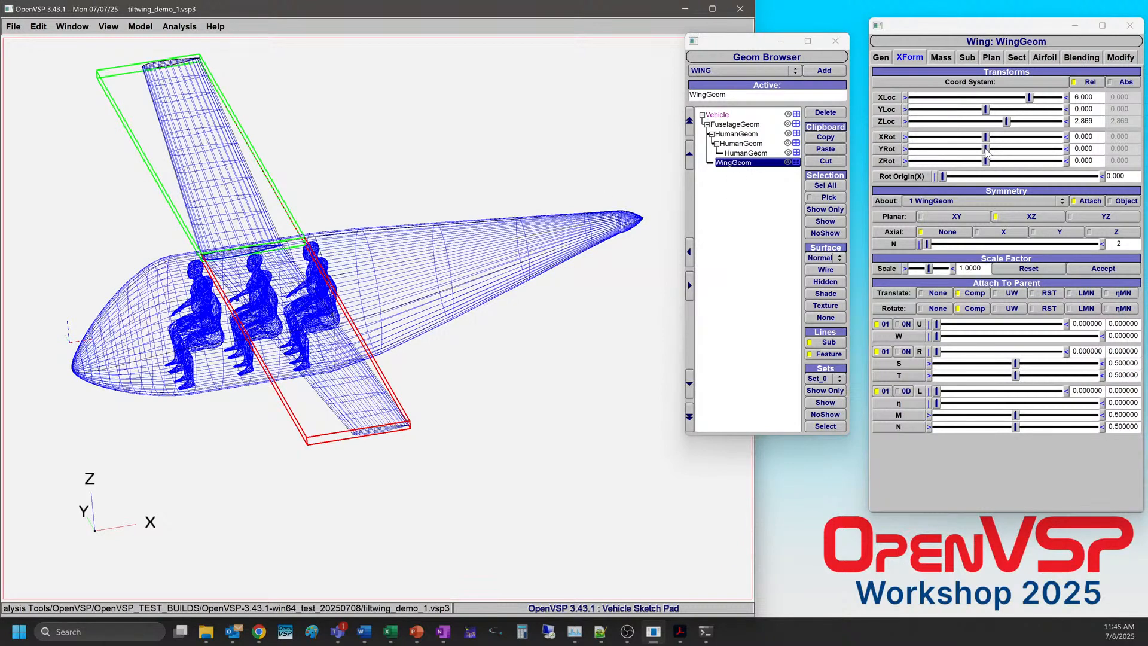
Try Y rotations of the wing with its rotation origin moved to 1.0, ending with the Y rotation at 0.
{"action": "mouse_move", "coordinate": [986, 151]}
{"action": "left_mouse_down"}
{"action": "mouse_move", "coordinate": [1019, 148]}
{"action": "mouse_move", "coordinate": [957, 148]}
{"action": "mouse_move", "coordinate": [988, 148]}
{"action": "left_mouse_up"}
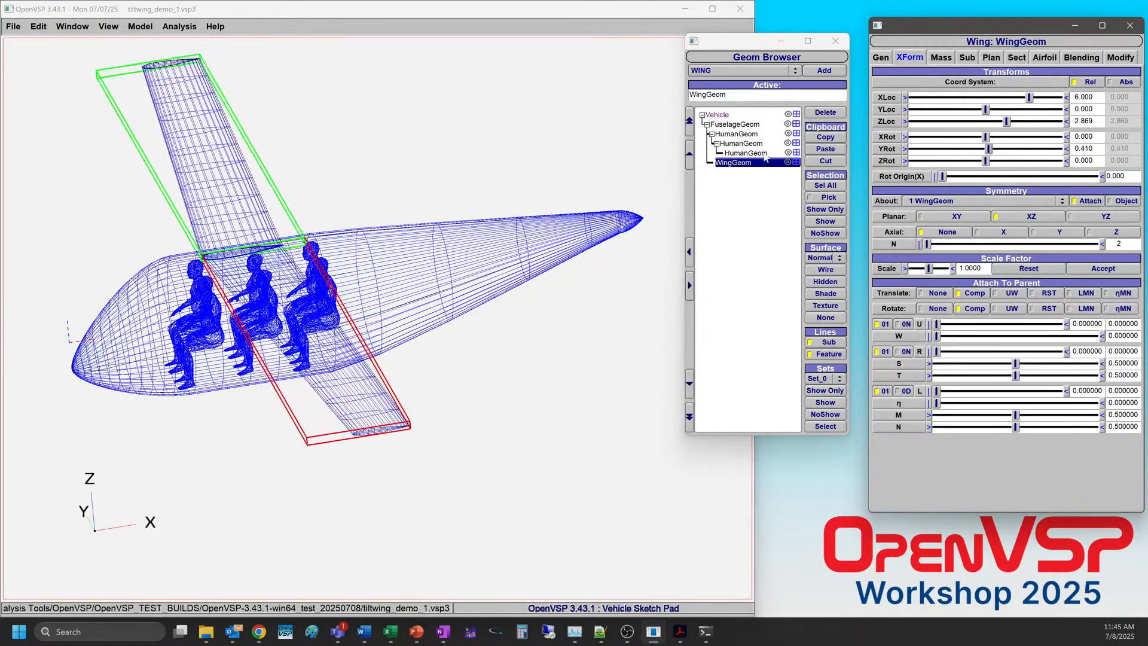
{"action": "scroll", "coordinate": [269, 232], "scroll_direction": "up", "scroll_amount": 10}
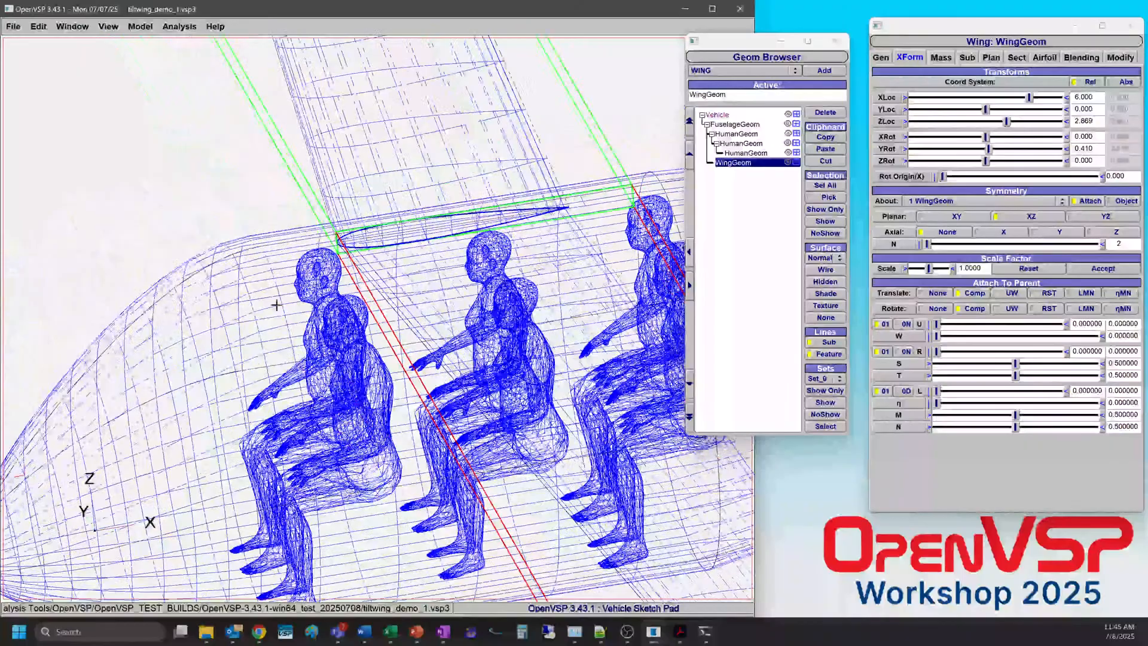
{"action": "left_click_drag", "start_coordinate": [989, 148], "coordinate": [1095, 177]}
{"action": "mouse_move", "coordinate": [969, 150]}
{"action": "left_mouse_down"}
{"action": "mouse_move", "coordinate": [1100, 158]}
{"action": "mouse_move", "coordinate": [975, 150]}
{"action": "mouse_move", "coordinate": [985, 150]}
{"action": "left_mouse_up"}
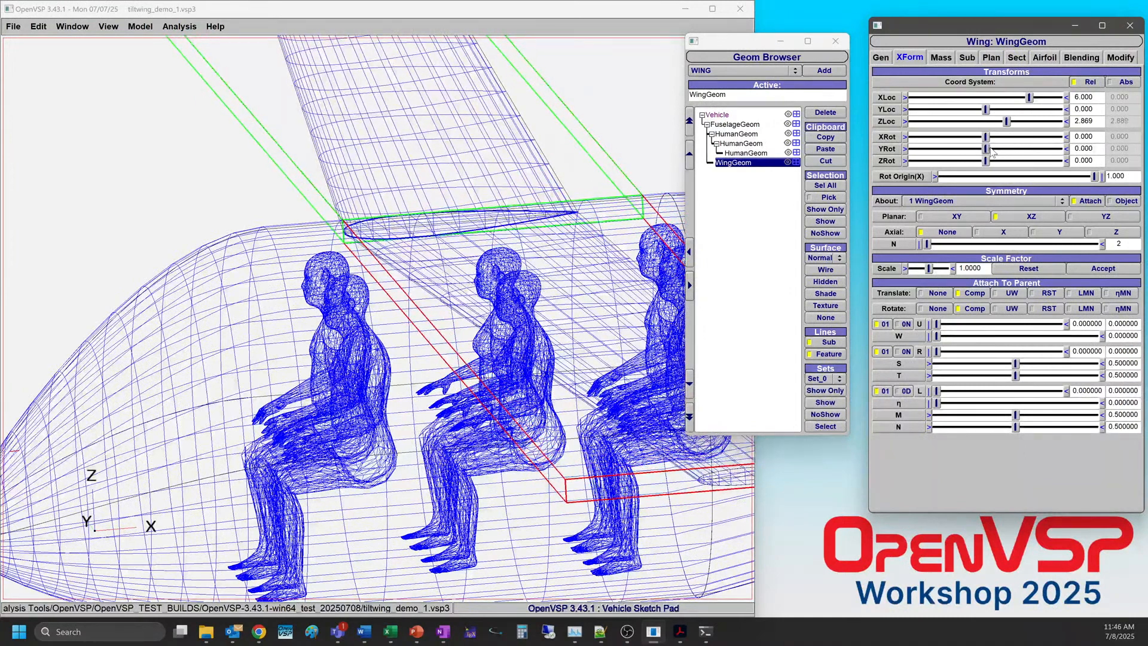
Set the X rotation origin of the wing to 0.7.
{"action": "triple_click", "coordinate": [1128, 175]}
{"action": "type", "text": "0.7"}
{"action": "key", "text": "Return"}
Try tilting the wing about Y to about 91 degrees and back down to about 5 degrees.
{"action": "left_click_drag", "start_coordinate": [986, 149], "coordinate": [1087, 154]}
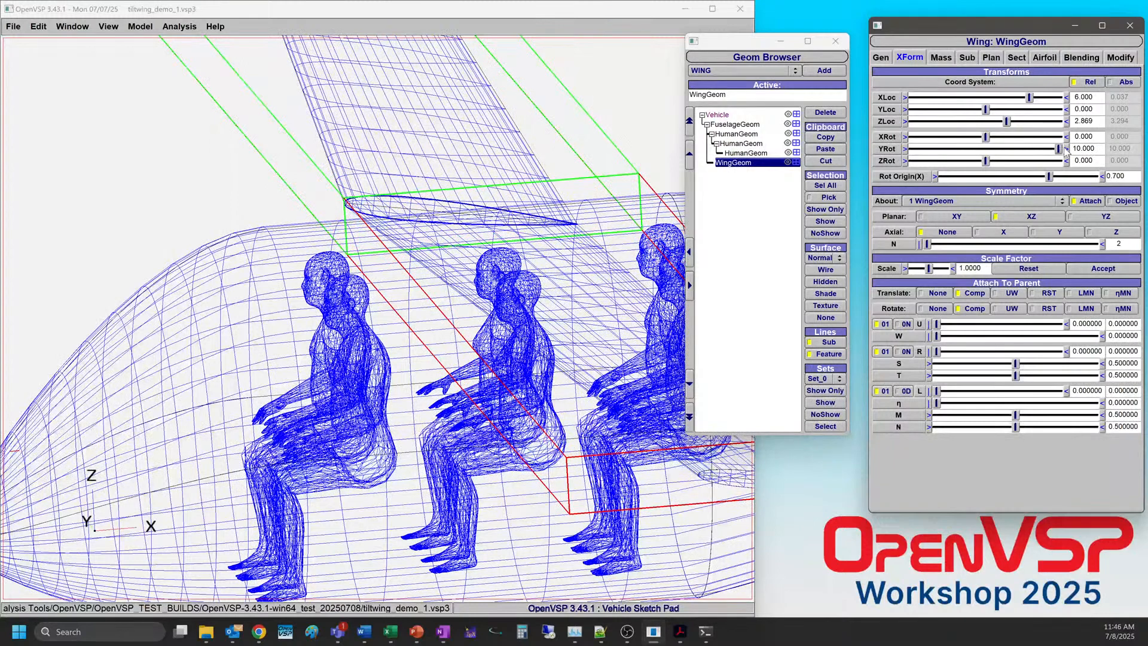
{"action": "mouse_move", "coordinate": [1058, 150]}
{"action": "left_mouse_down"}
{"action": "mouse_move", "coordinate": [1043, 150]}
{"action": "mouse_move", "coordinate": [1070, 153]}
{"action": "left_mouse_up"}
{"action": "left_click", "coordinate": [1067, 151]}
{"action": "left_click", "coordinate": [1068, 151]}
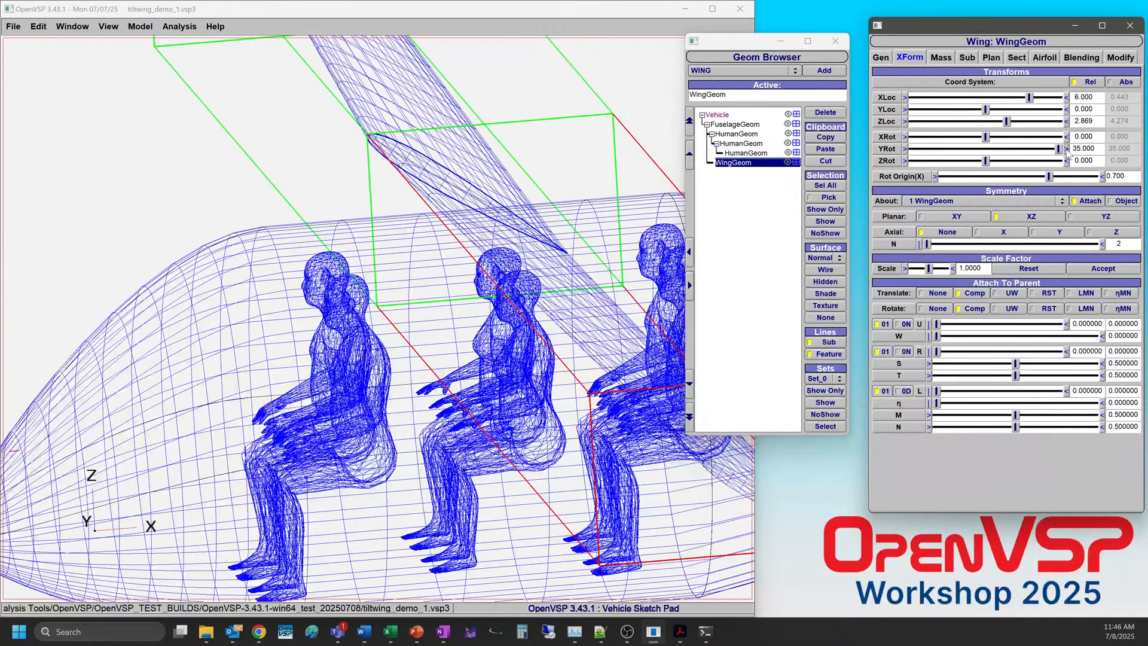
{"action": "left_click", "coordinate": [1067, 151]}
{"action": "left_click", "coordinate": [1068, 150]}
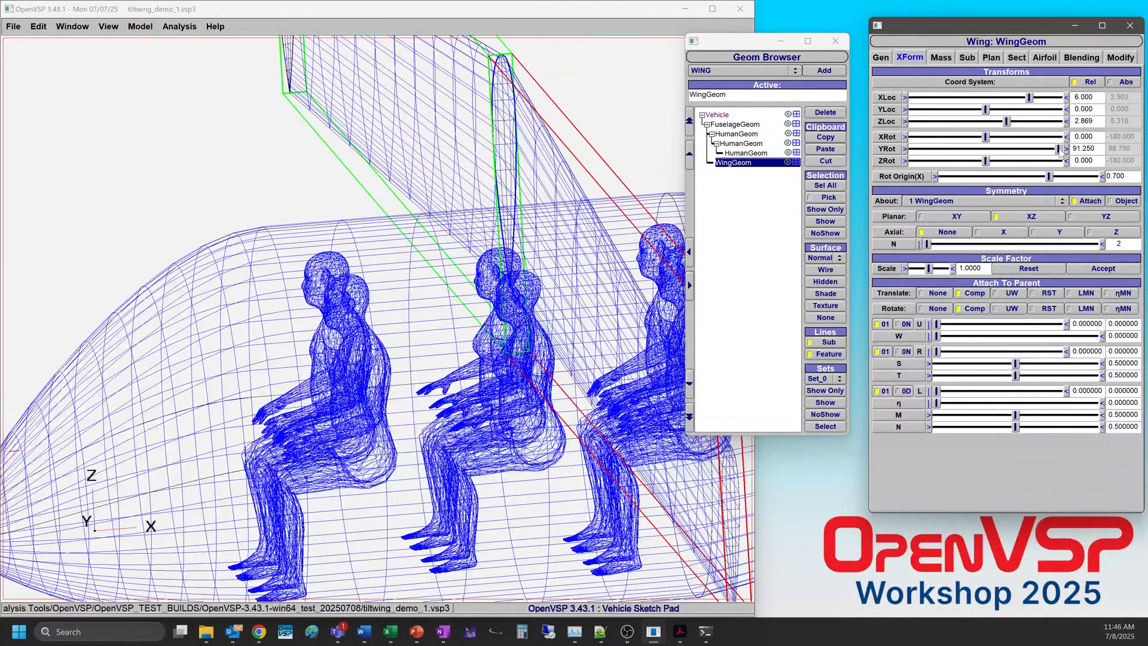
{"action": "left_click_drag", "start_coordinate": [1059, 152], "coordinate": [934, 159]}
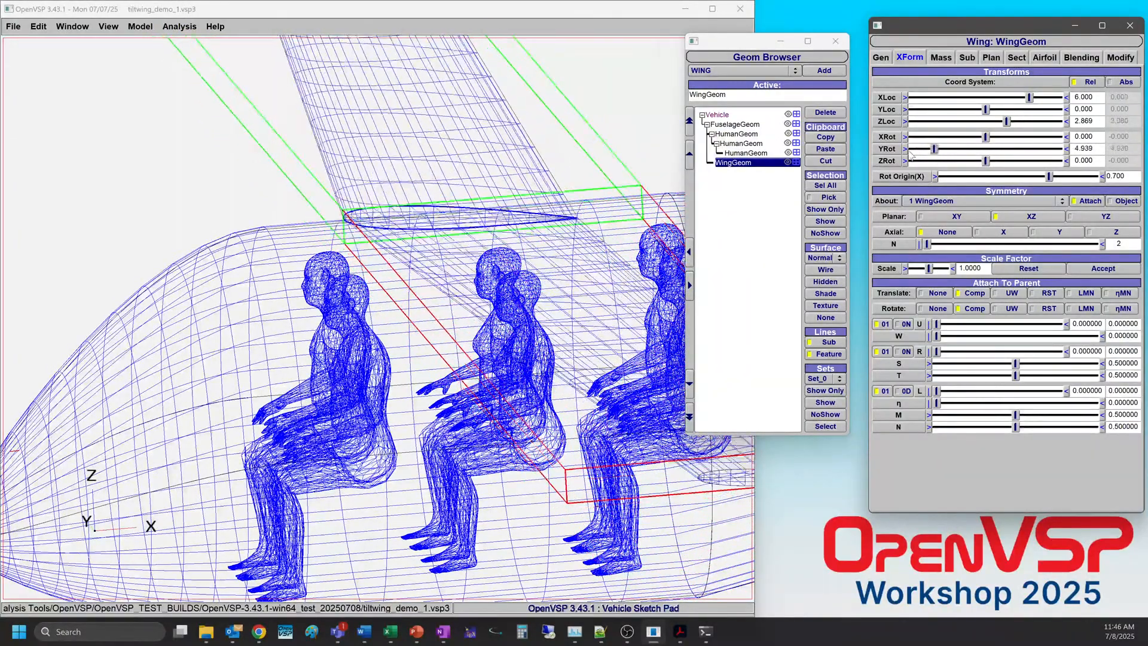
{"action": "left_click", "coordinate": [906, 152]}
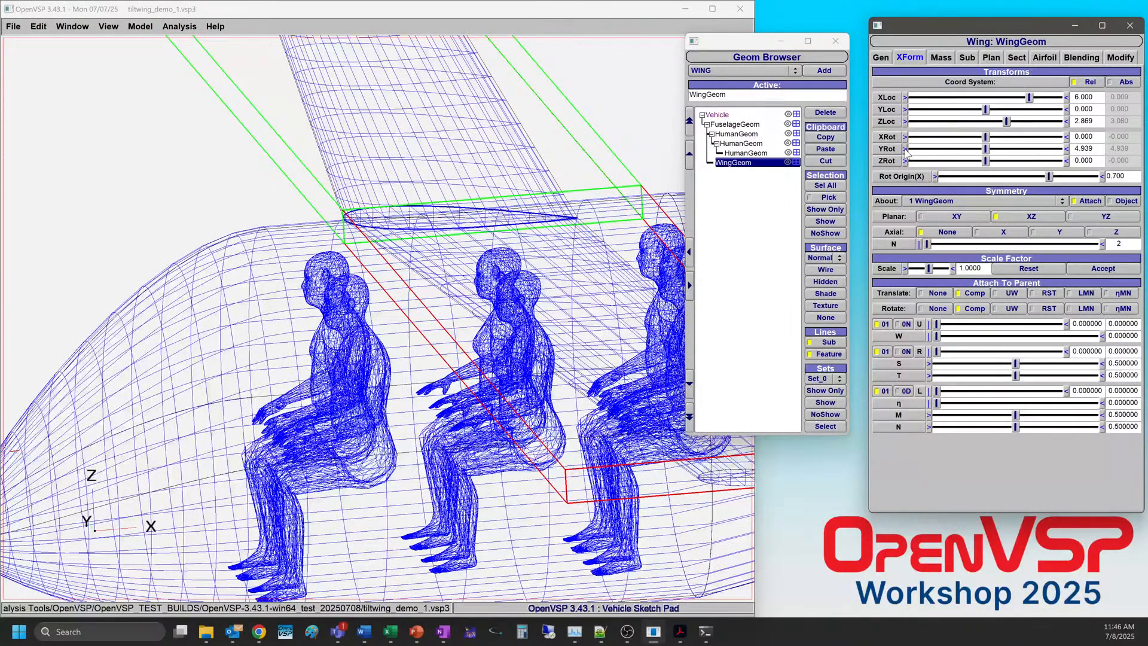
Tilt the wing to a Y rotation of about 30.25 degrees and view the whole vehicle.
{"action": "left_click_drag", "start_coordinate": [990, 156], "coordinate": [1064, 163]}
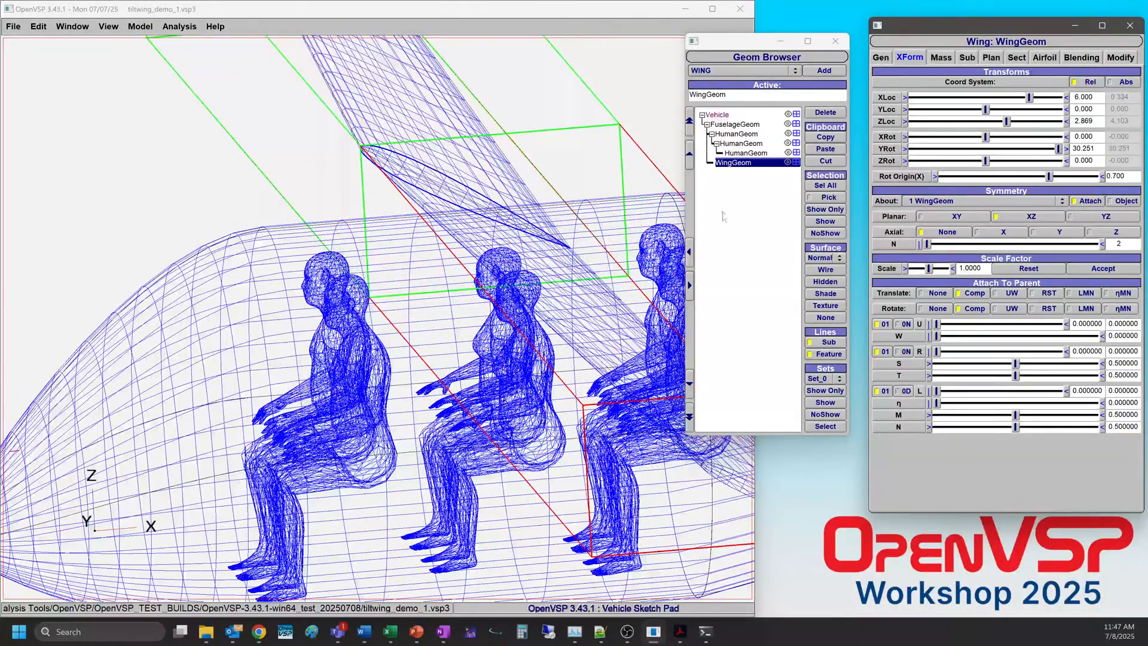
{"action": "left_click_drag", "start_coordinate": [463, 291], "coordinate": [385, 258]}
{"action": "scroll", "coordinate": [385, 259], "scroll_direction": "down", "scroll_amount": 4}
{"action": "right_click_drag", "start_coordinate": [357, 256], "coordinate": [312, 226]}
{"action": "left_click_drag", "start_coordinate": [312, 225], "coordinate": [287, 239]}
{"action": "scroll", "coordinate": [332, 346], "scroll_direction": "down", "scroll_amount": 4}
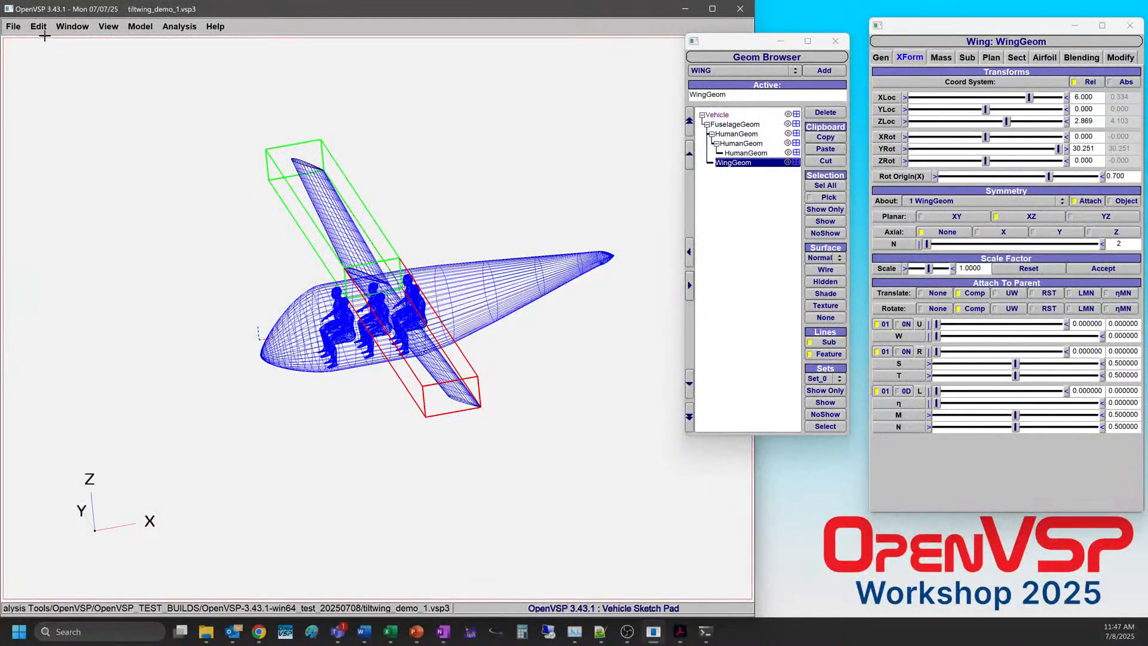
Save the tiltwing_demo_1 model and inspect the tilted wing on the fuselage.
{"action": "left_click", "coordinate": [13, 26]}
{"action": "left_click", "coordinate": [30, 69]}
{"action": "left_click_drag", "start_coordinate": [442, 317], "coordinate": [303, 332]}
{"action": "left_click_drag", "start_coordinate": [567, 260], "coordinate": [436, 271]}
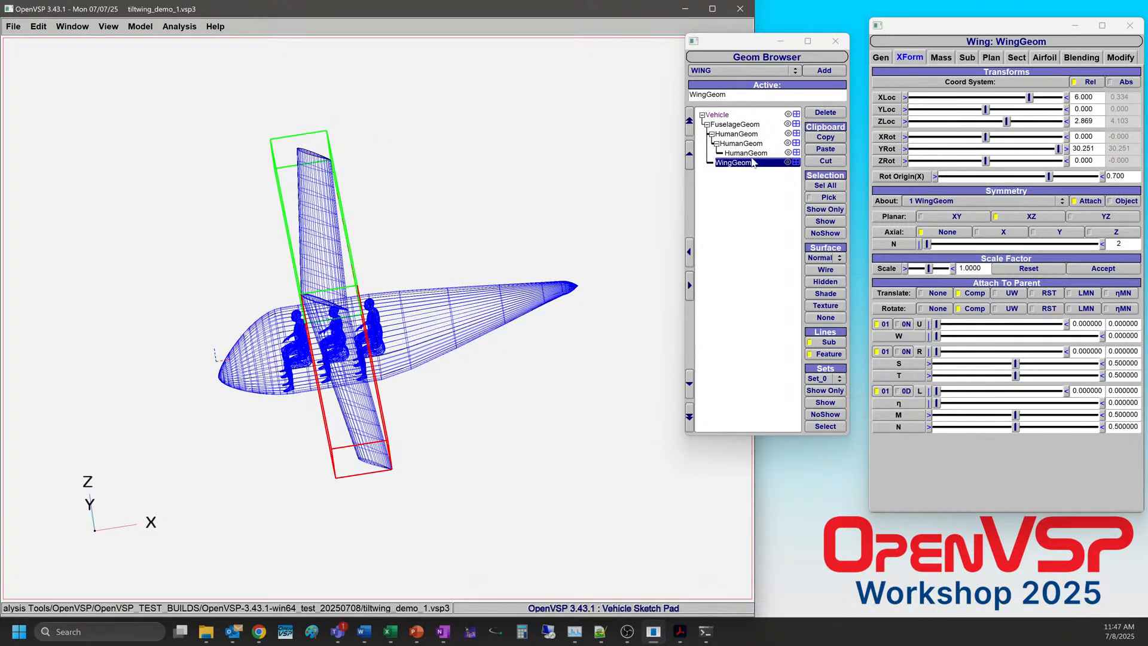
{"action": "left_click_drag", "start_coordinate": [286, 324], "coordinate": [309, 317]}
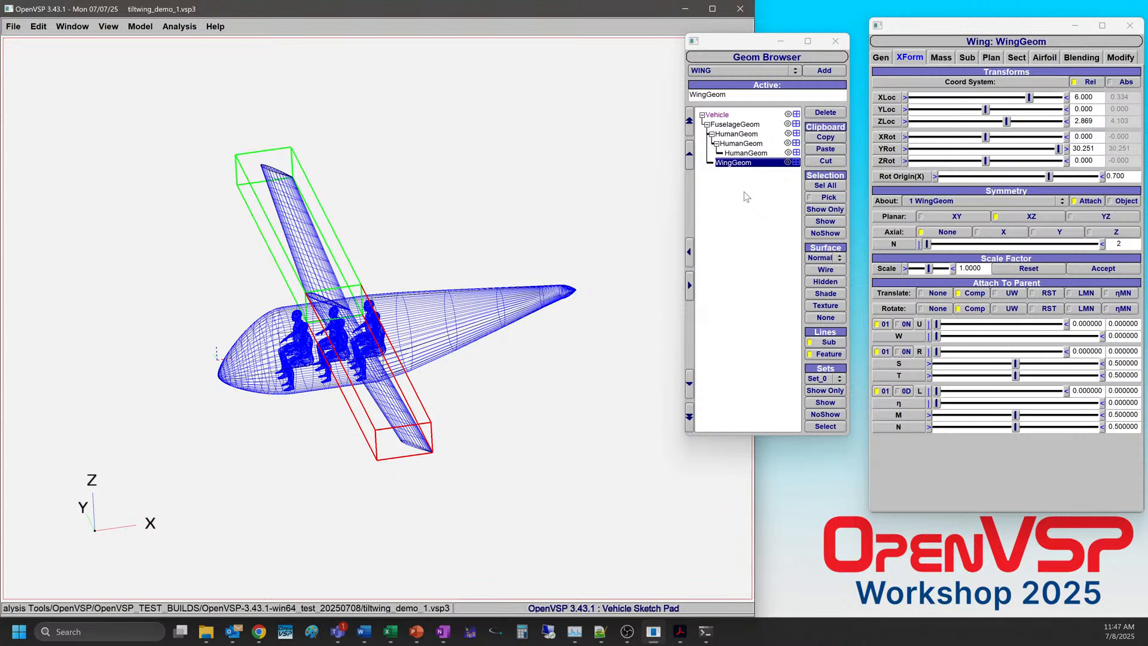
Add a PROP component as a child of WingGeom.
{"action": "left_click", "coordinate": [719, 74]}
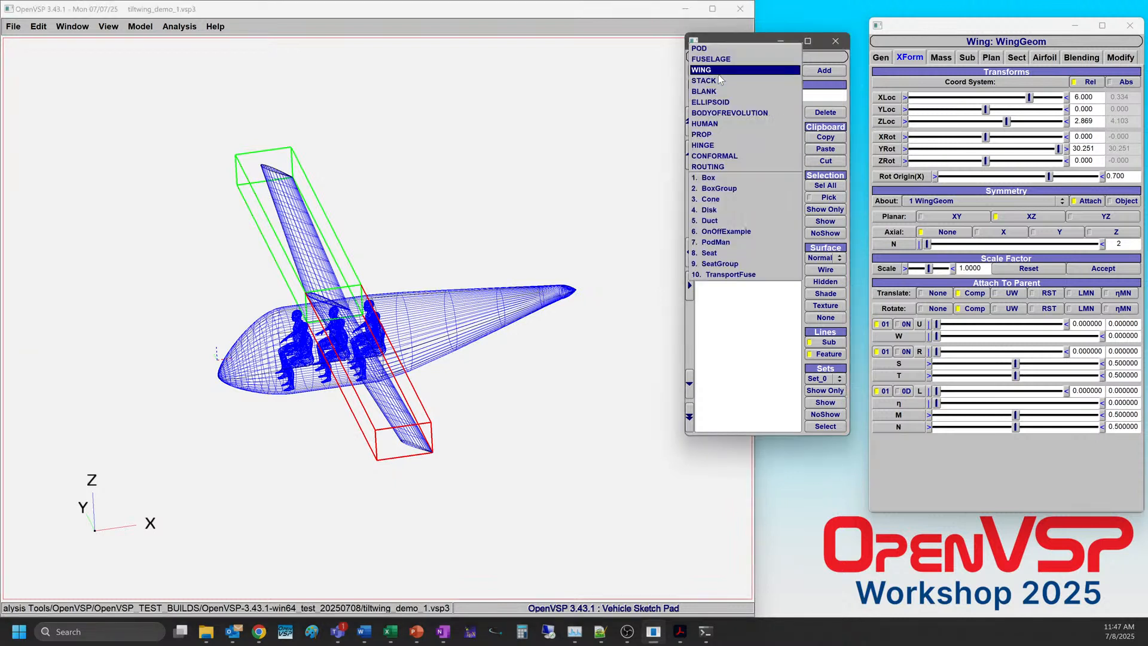
{"action": "left_click", "coordinate": [723, 135]}
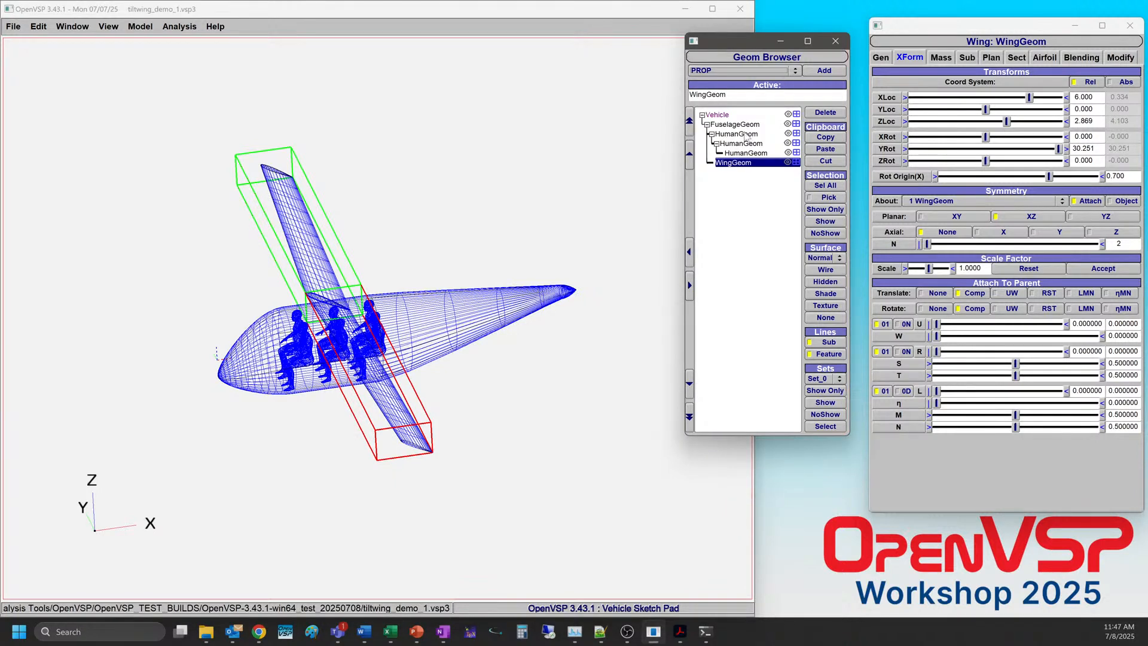
{"action": "left_click", "coordinate": [823, 70]}
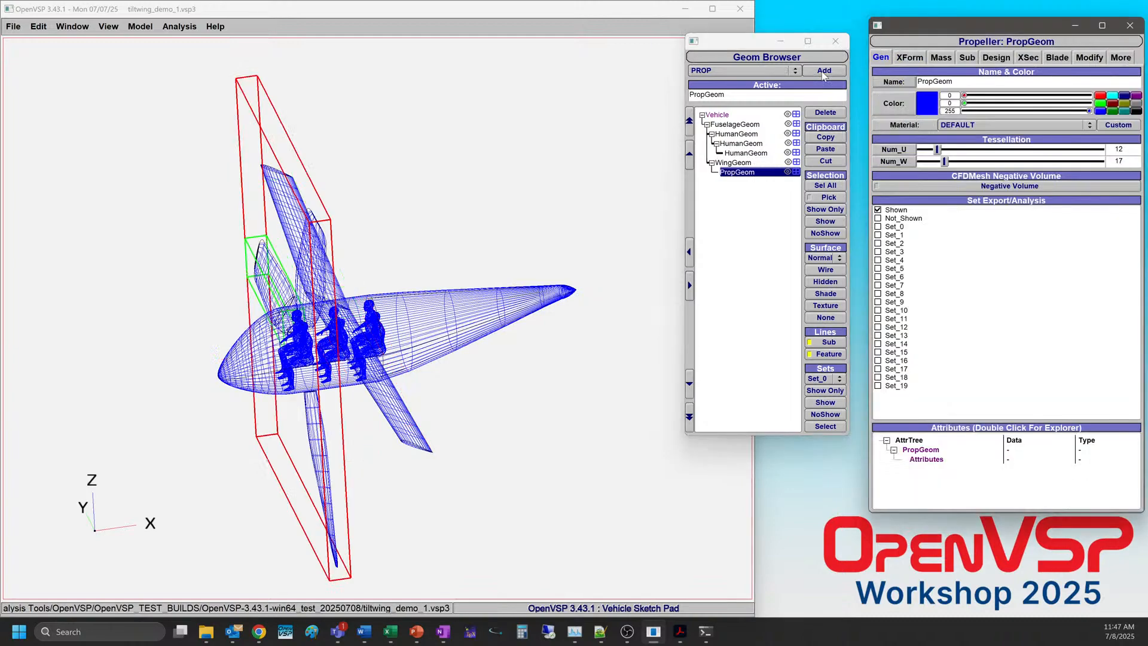
{"action": "left_click_drag", "start_coordinate": [312, 377], "coordinate": [275, 339]}
{"action": "left_click_drag", "start_coordinate": [511, 303], "coordinate": [418, 282]}
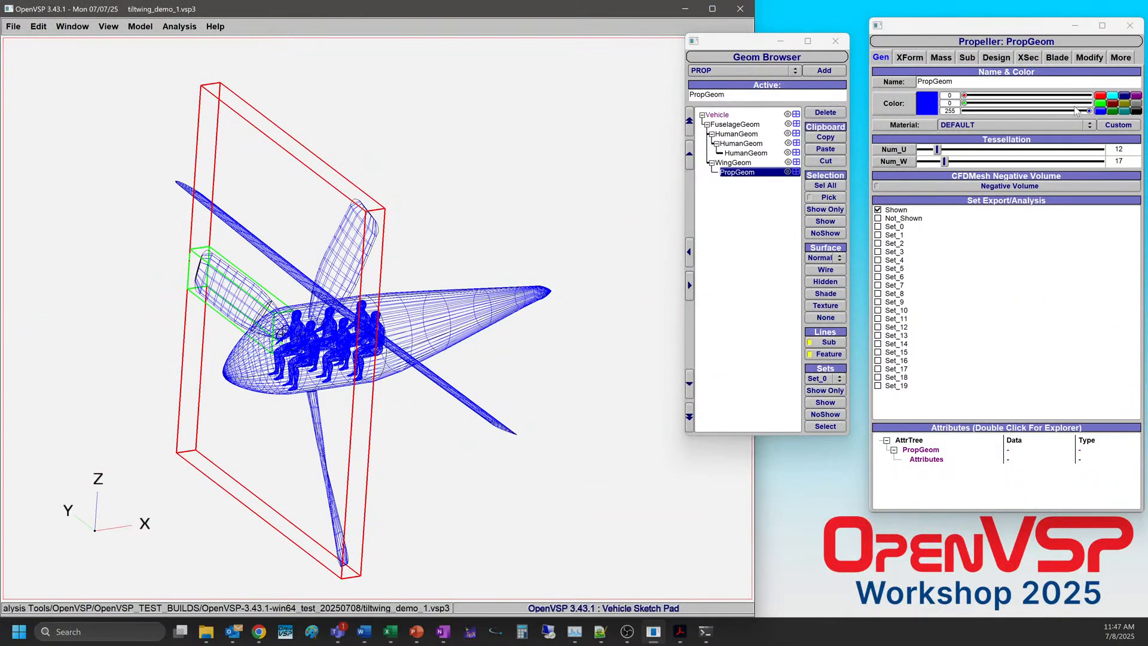
Set the propeller's diameter to 7.3 and its number of blades to 5.
{"action": "left_click", "coordinate": [997, 58]}
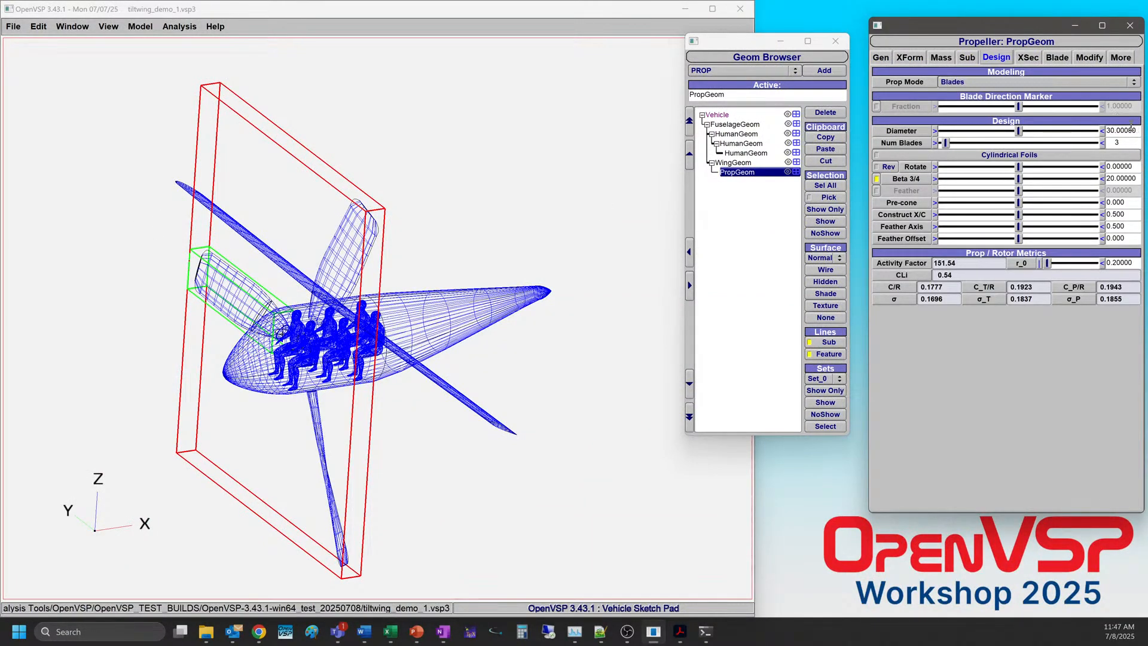
{"action": "double_click", "coordinate": [1126, 131]}
{"action": "type", "text": "7.3"}
{"action": "key", "text": "Return"}
{"action": "left_click_drag", "start_coordinate": [1122, 147], "coordinate": [1096, 146]}
{"action": "type", "text": "5"}
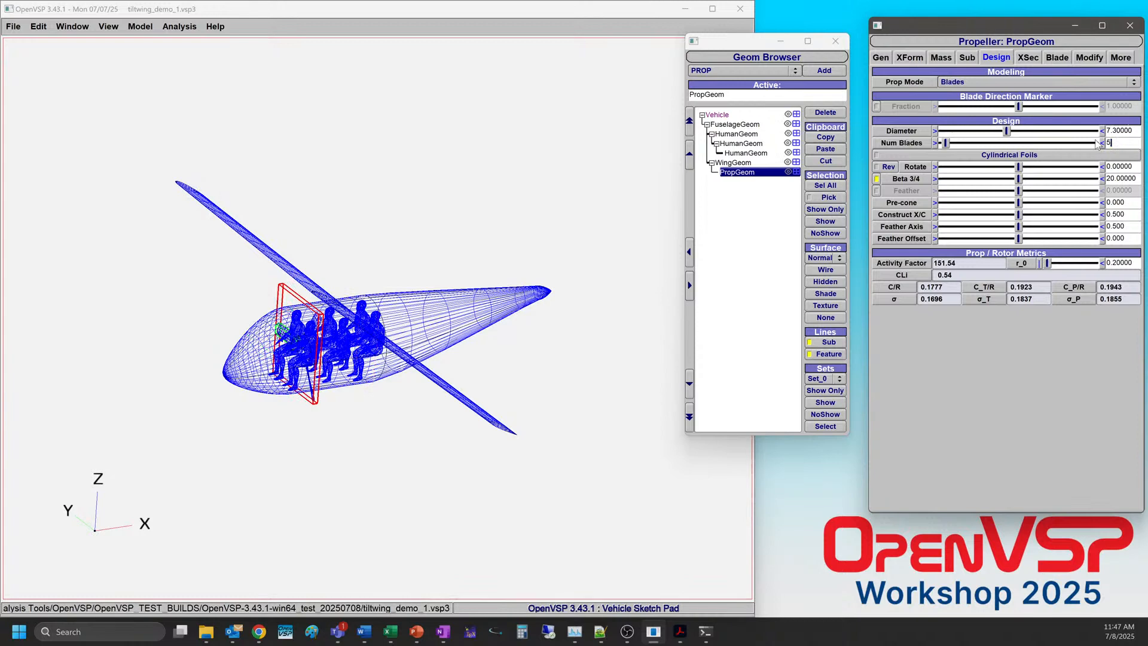
{"action": "key", "text": "Return"}
{"action": "left_click_drag", "start_coordinate": [371, 383], "coordinate": [264, 313]}
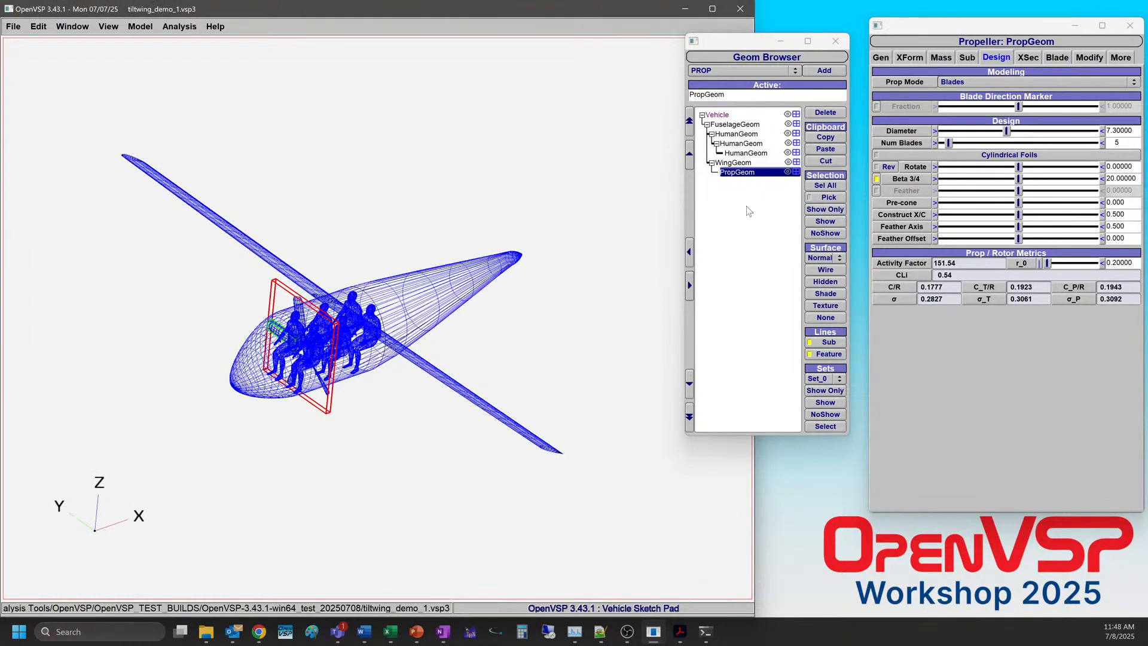
Change the fuselage colour to olive (128, 128, 0).
{"action": "scroll", "coordinate": [317, 295], "scroll_direction": "up", "scroll_amount": 5}
{"action": "right_click_drag", "start_coordinate": [316, 295], "coordinate": [412, 224]}
{"action": "left_click_drag", "start_coordinate": [412, 225], "coordinate": [469, 257]}
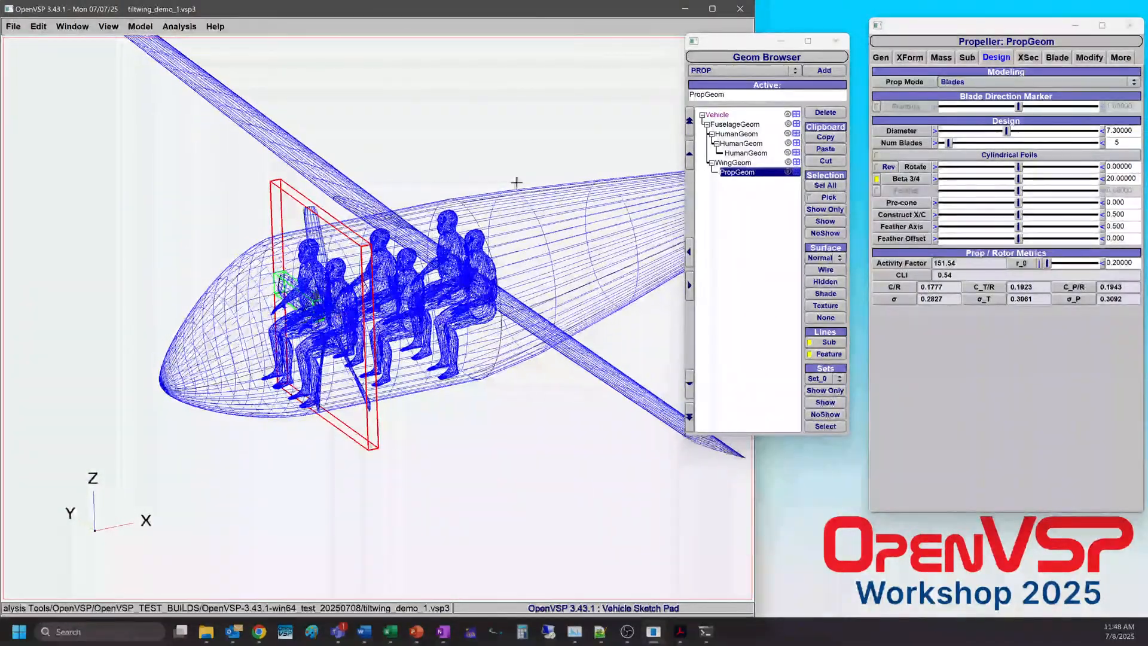
{"action": "left_click_drag", "start_coordinate": [366, 283], "coordinate": [258, 366]}
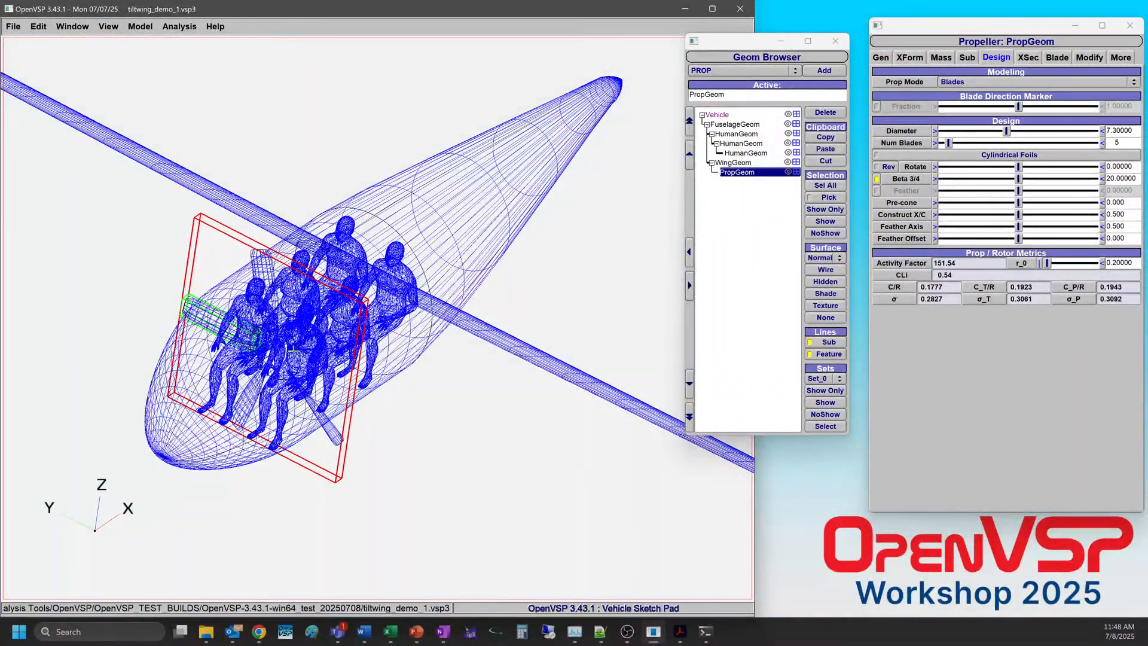
{"action": "left_click_drag", "start_coordinate": [371, 285], "coordinate": [322, 223]}
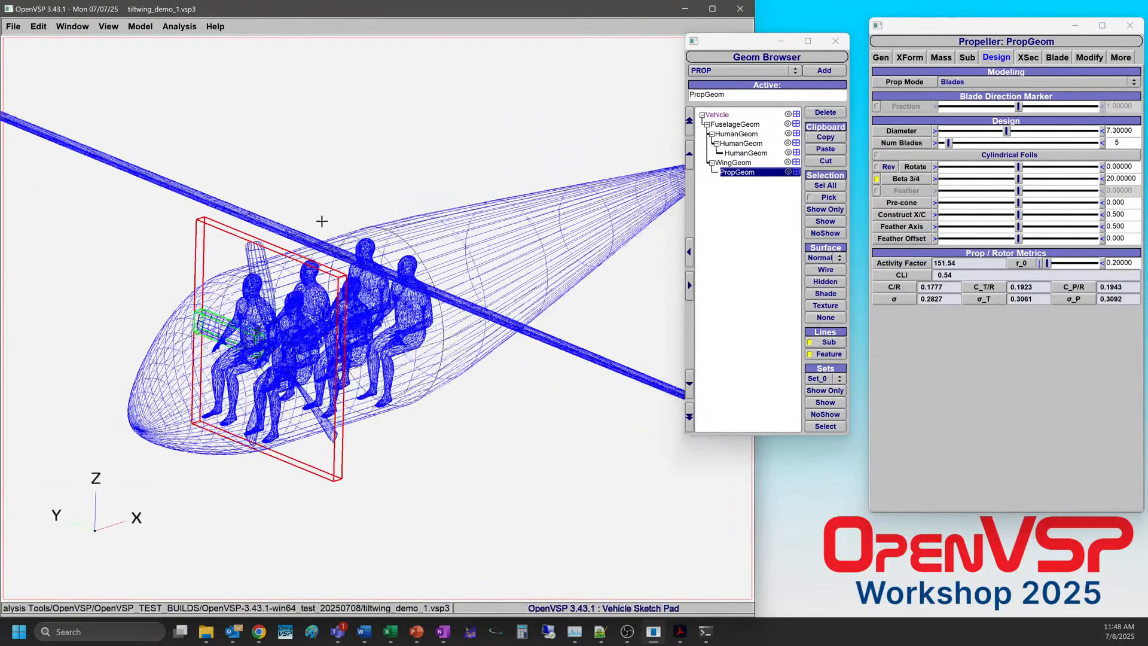
{"action": "left_click", "coordinate": [735, 125]}
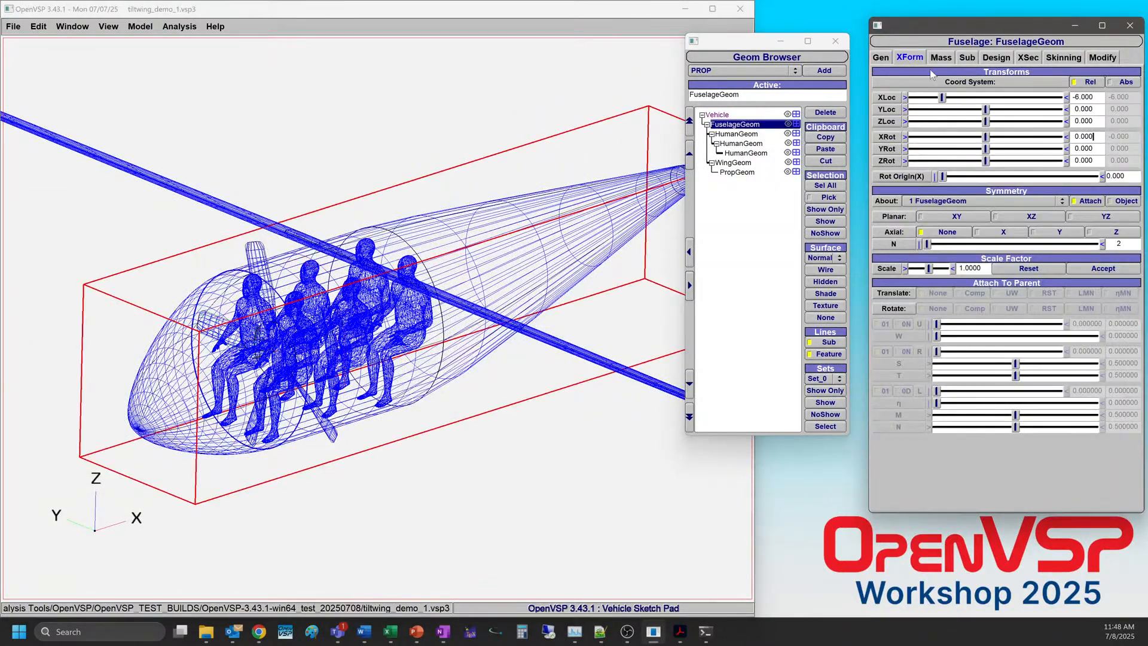
{"action": "left_click", "coordinate": [882, 58]}
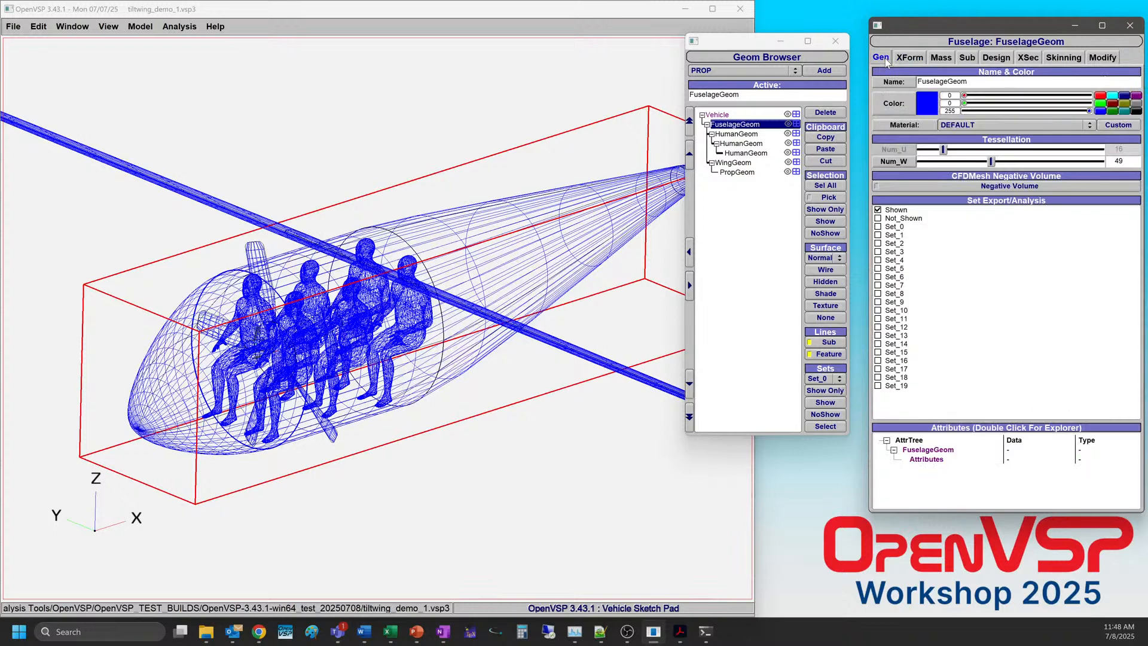
{"action": "left_click", "coordinate": [1123, 104]}
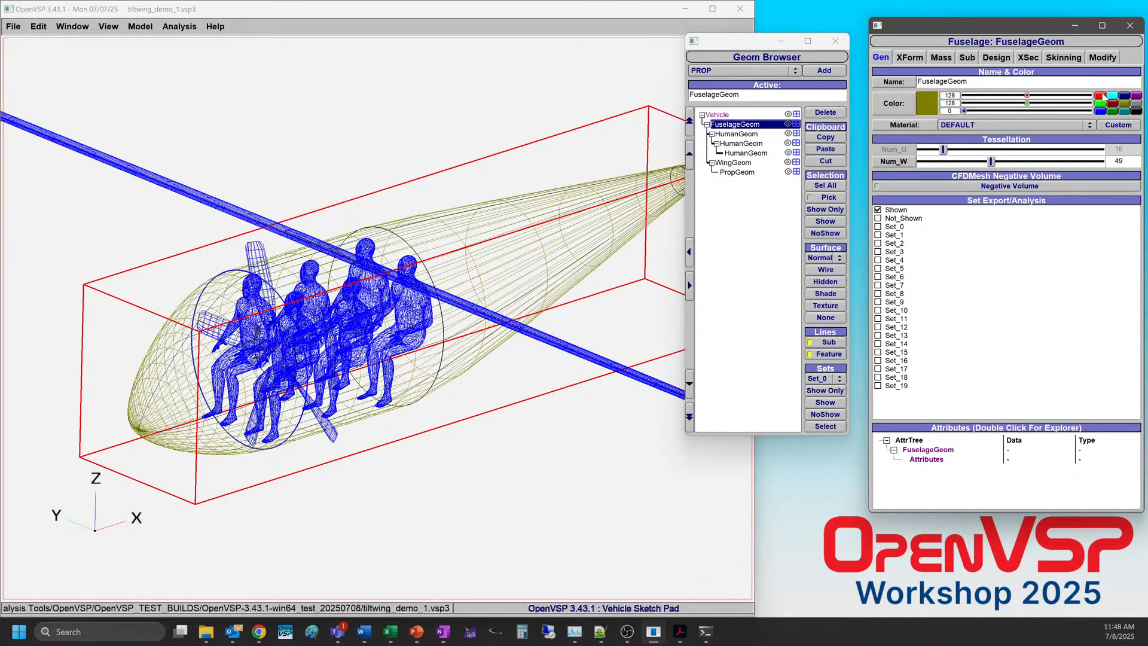
Assign the Glass Med material to the fuselage and display it shaded.
{"action": "left_click", "coordinate": [989, 126]}
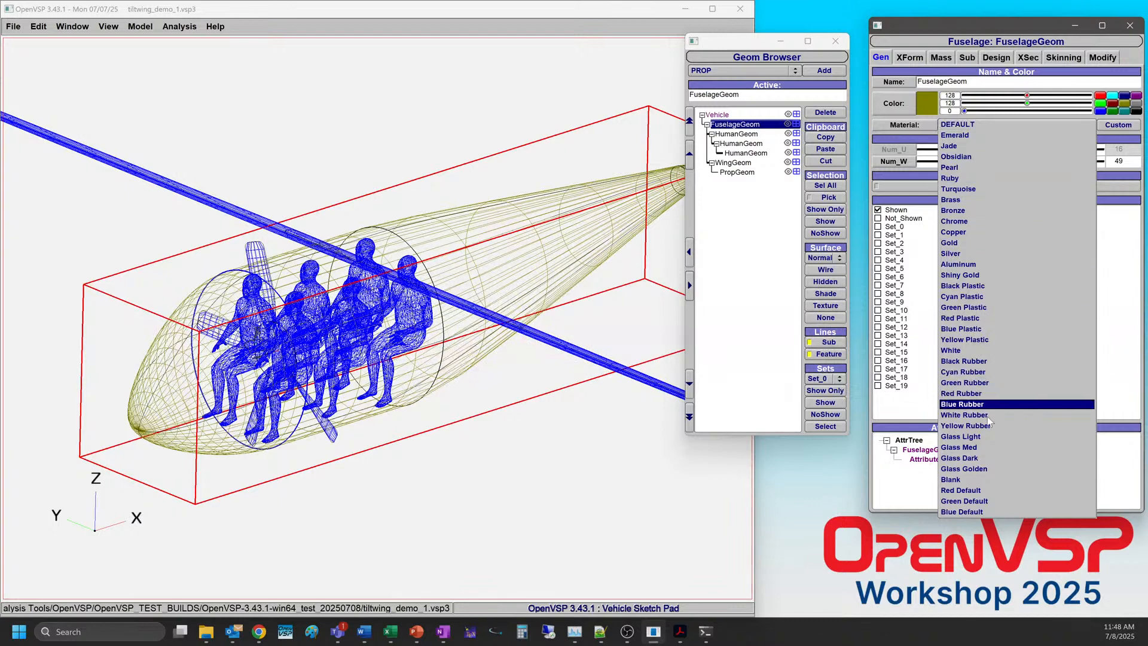
{"action": "left_click", "coordinate": [979, 449]}
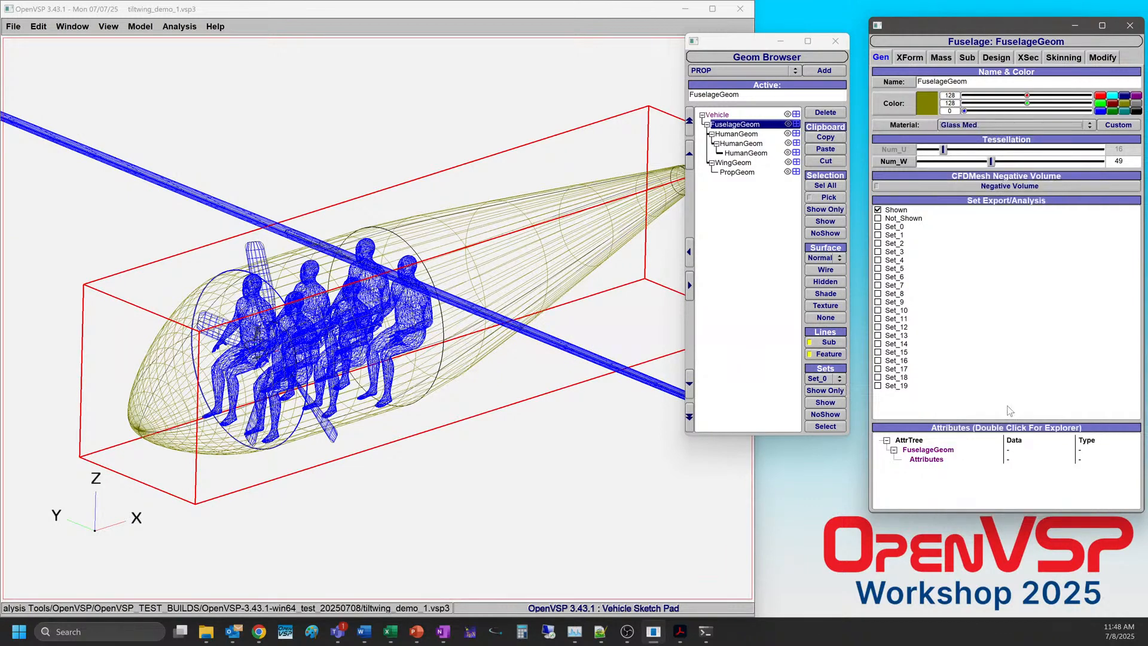
{"action": "left_click", "coordinate": [828, 296]}
{"action": "left_click_drag", "start_coordinate": [311, 367], "coordinate": [271, 398]}
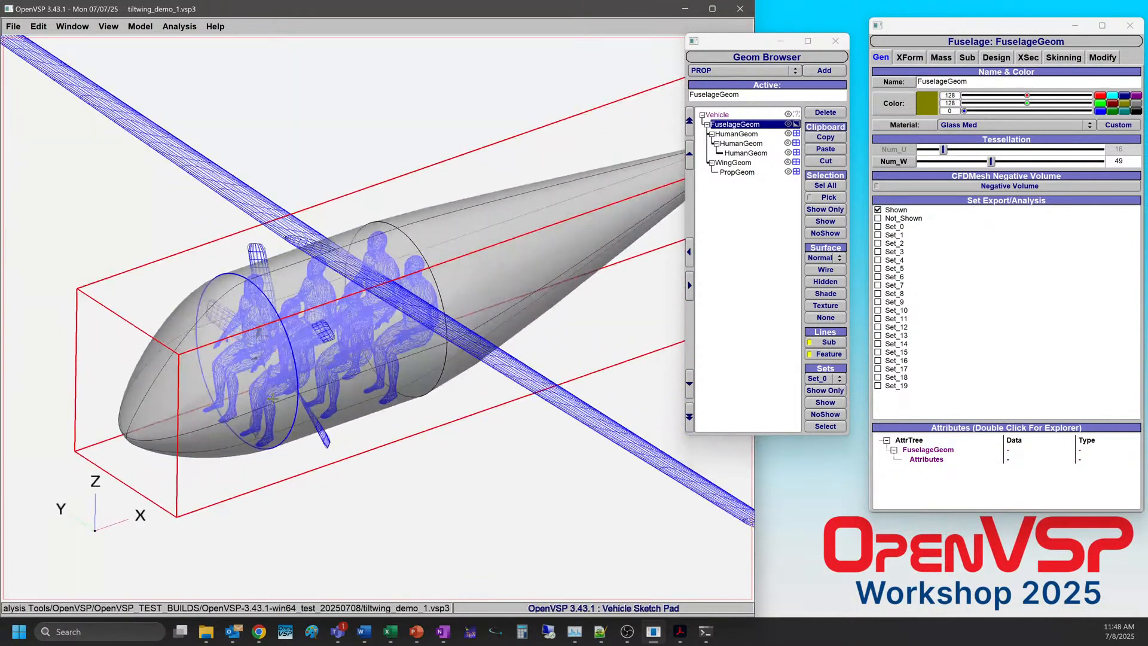
Collapse the HumanGeom branch in the geometry tree and hide the seated occupants.
{"action": "left_click", "coordinate": [735, 134]}
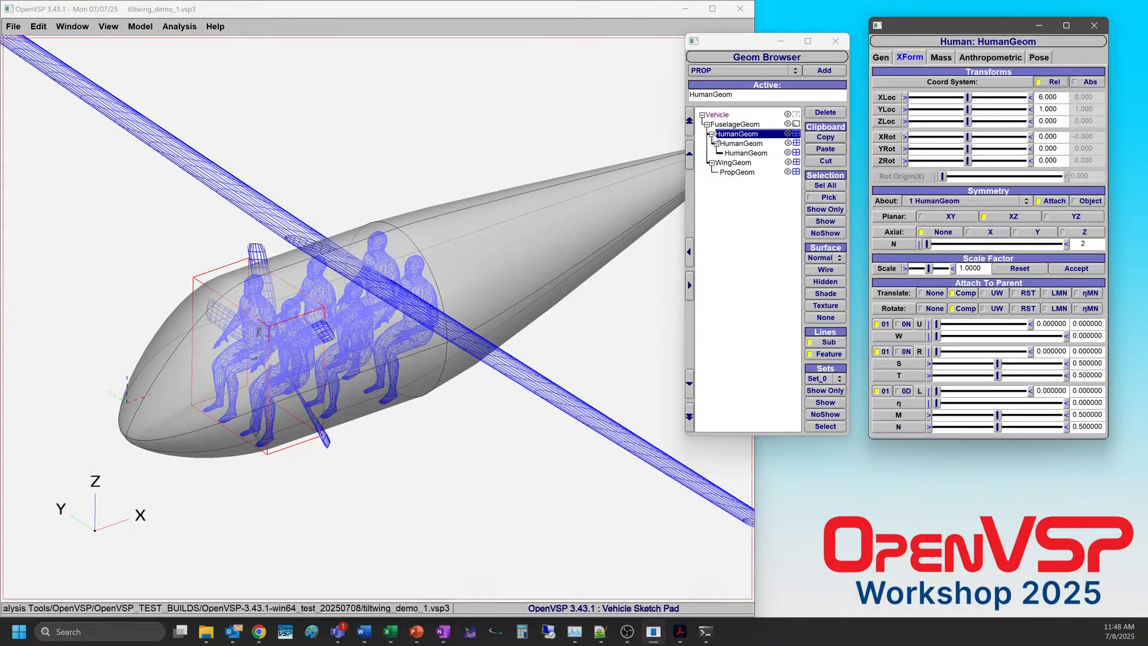
{"action": "left_click", "coordinate": [712, 135]}
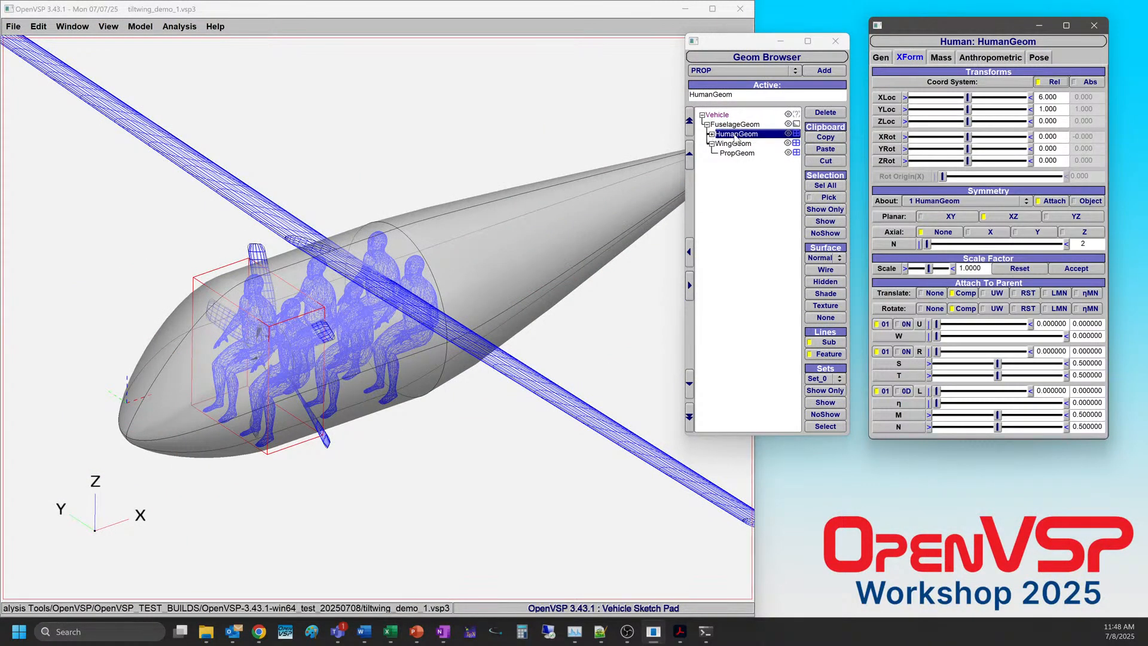
{"action": "left_click", "coordinate": [788, 133]}
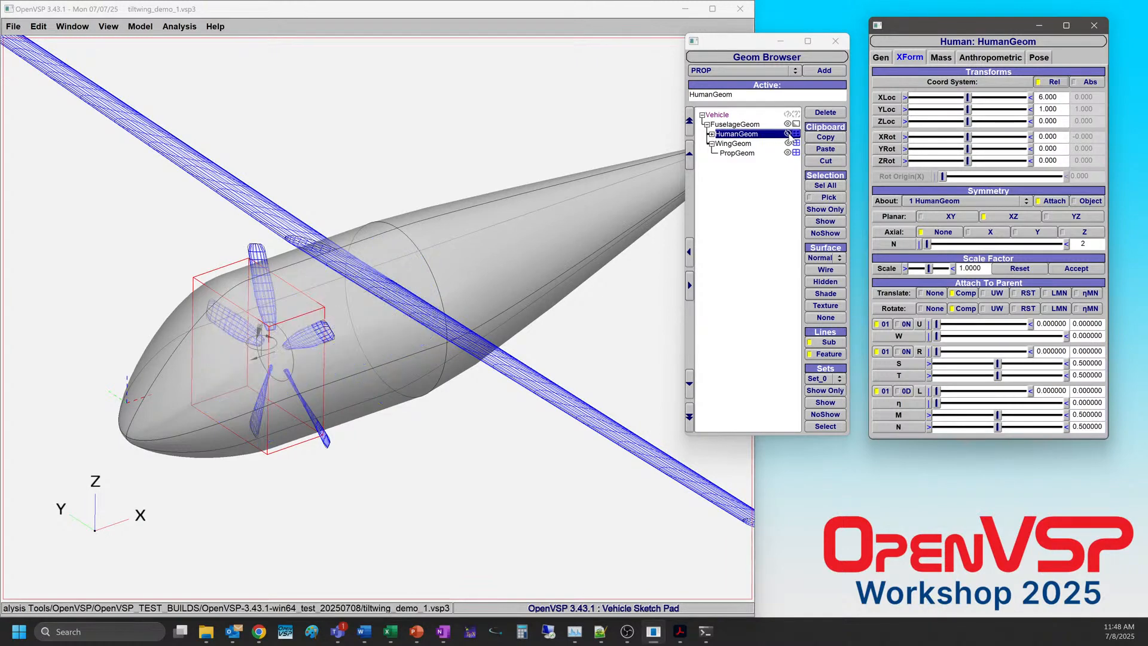
{"action": "left_click", "coordinate": [787, 133]}
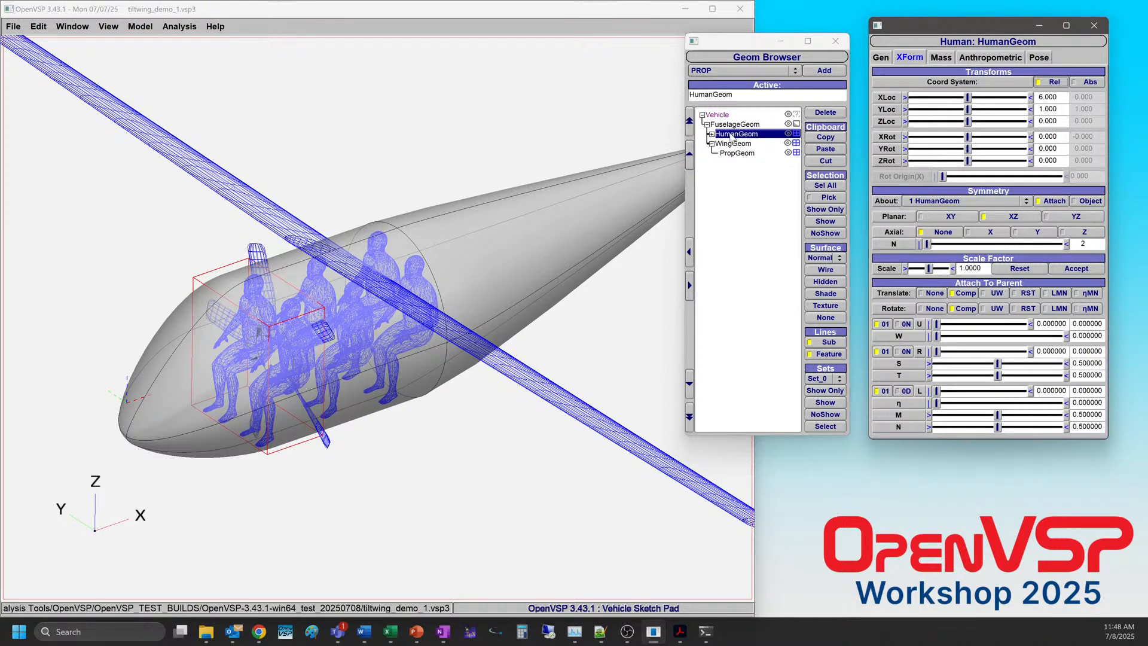
{"action": "left_click_drag", "start_coordinate": [383, 323], "coordinate": [304, 306]}
{"action": "left_click", "coordinate": [788, 133]}
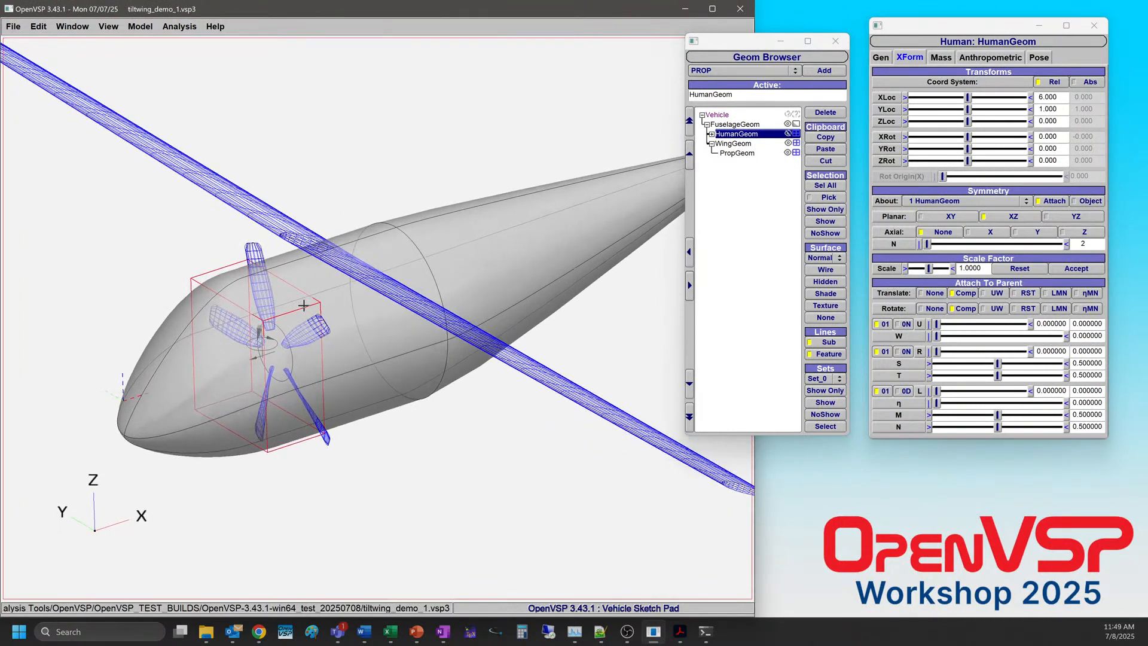
Attach the propeller's translation to the wing using the ηMN coordinate system.
{"action": "left_click", "coordinate": [737, 153]}
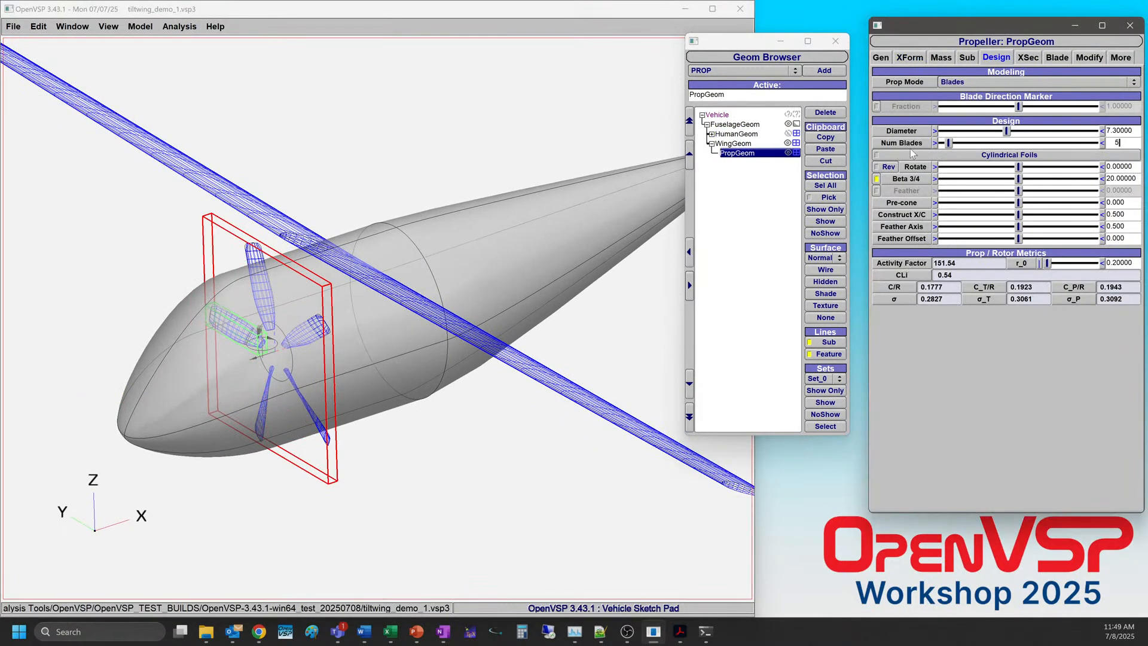
{"action": "left_click", "coordinate": [916, 58]}
{"action": "left_click_drag", "start_coordinate": [397, 273], "coordinate": [367, 230]}
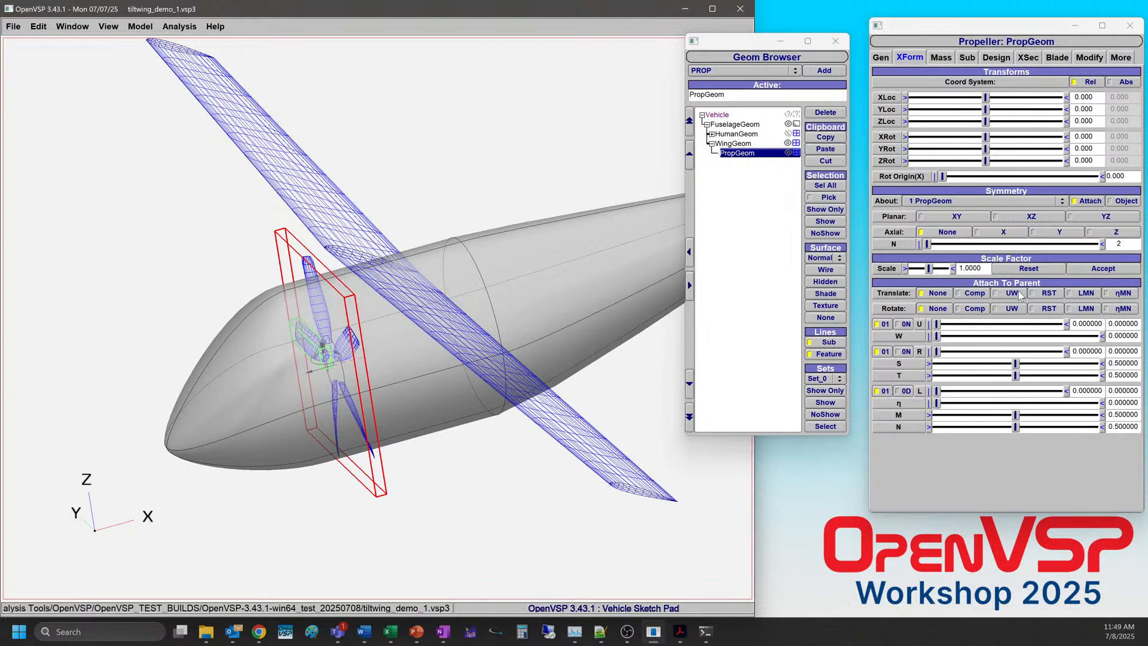
{"action": "left_click", "coordinate": [1124, 294]}
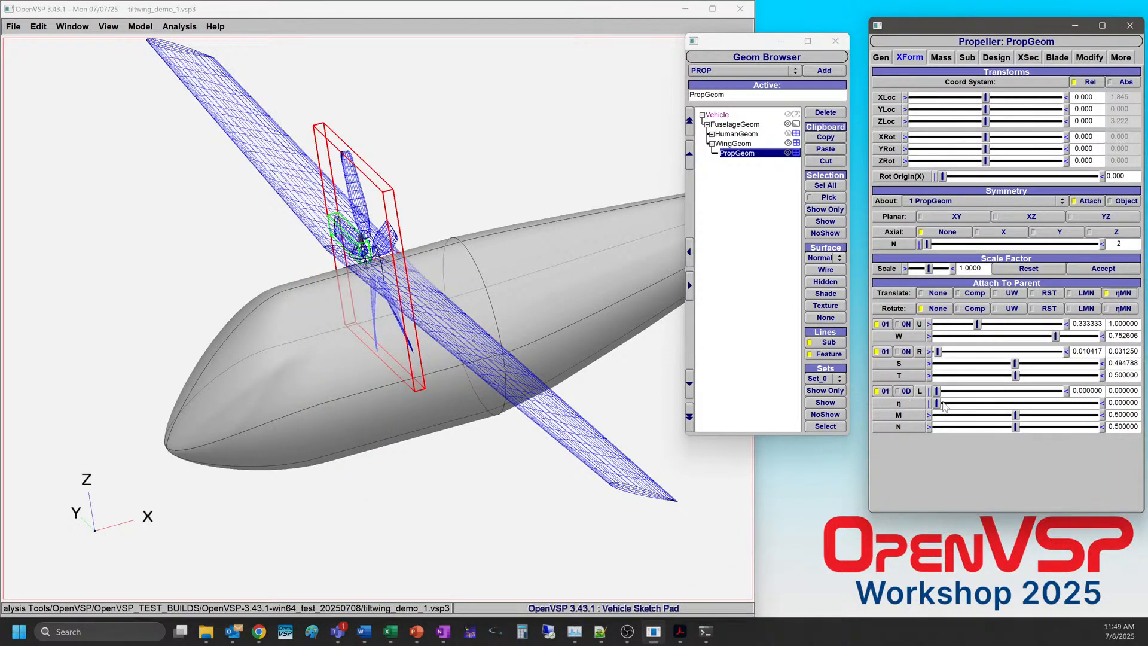
Examine the propeller's attachment point at the wing root and the wing's span out to the tip.
{"action": "left_click", "coordinate": [518, 343]}
{"action": "left_click_drag", "start_coordinate": [518, 343], "coordinate": [523, 439]}
{"action": "right_click_drag", "start_coordinate": [424, 115], "coordinate": [384, 349]}
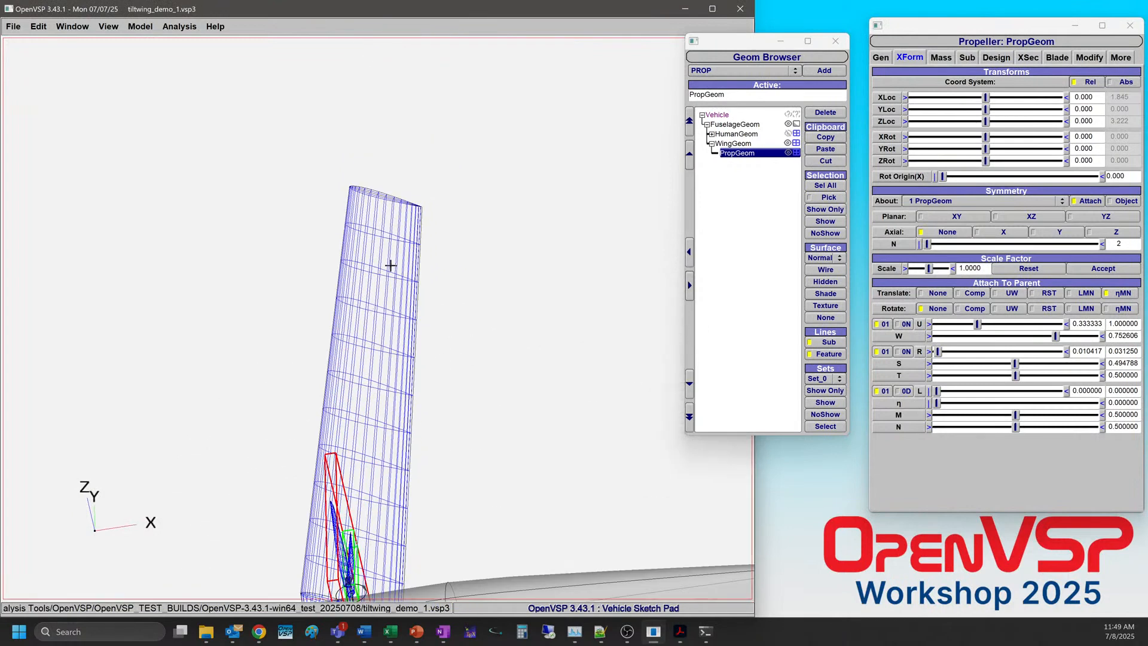
{"action": "right_click_drag", "start_coordinate": [421, 388], "coordinate": [440, 241]}
{"action": "scroll", "coordinate": [422, 361], "scroll_direction": "down", "scroll_amount": 3}
{"action": "left_click_drag", "start_coordinate": [339, 392], "coordinate": [392, 382]}
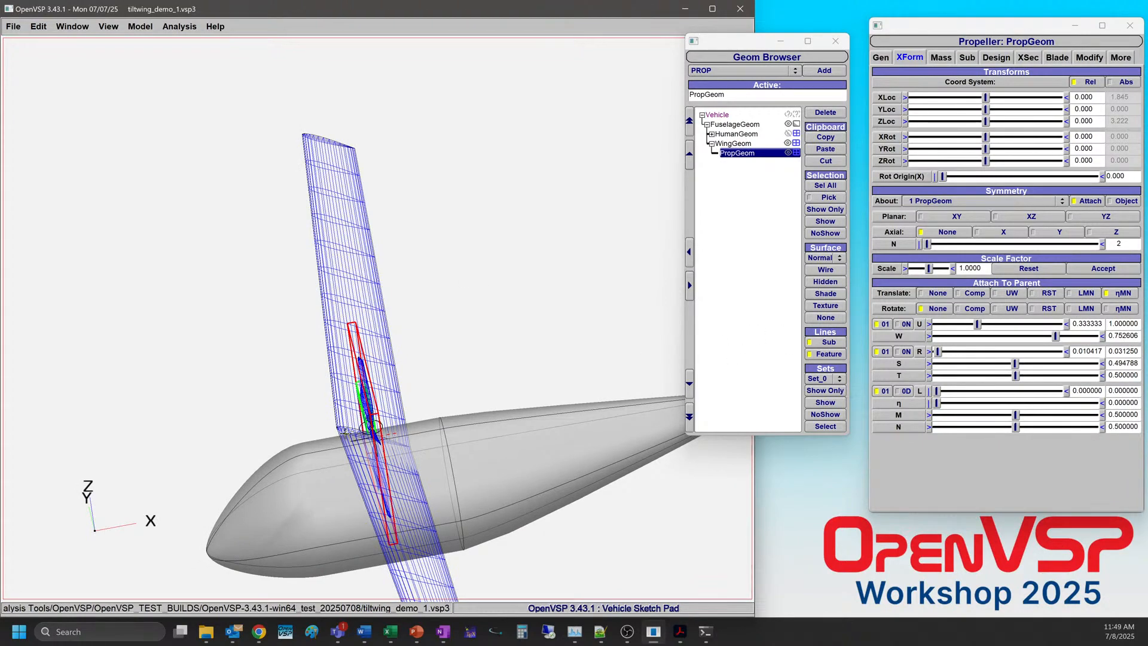
{"action": "scroll", "coordinate": [370, 454], "scroll_direction": "up", "scroll_amount": 4}
{"action": "right_click_drag", "start_coordinate": [293, 514], "coordinate": [303, 377]}
{"action": "scroll", "coordinate": [307, 400], "scroll_direction": "up", "scroll_amount": 5}
{"action": "right_click_drag", "start_coordinate": [280, 485], "coordinate": [317, 374]}
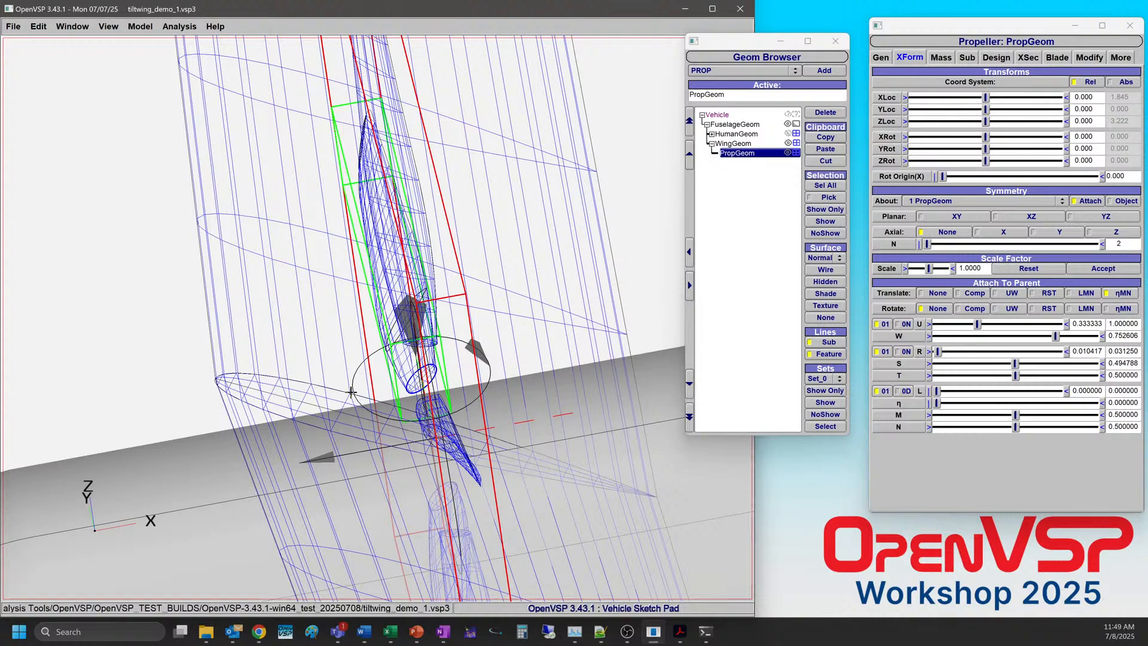
{"action": "right_click_drag", "start_coordinate": [299, 106], "coordinate": [364, 310]}
{"action": "scroll", "coordinate": [371, 269], "scroll_direction": "down", "scroll_amount": 7}
{"action": "right_click_drag", "start_coordinate": [382, 65], "coordinate": [425, 508]}
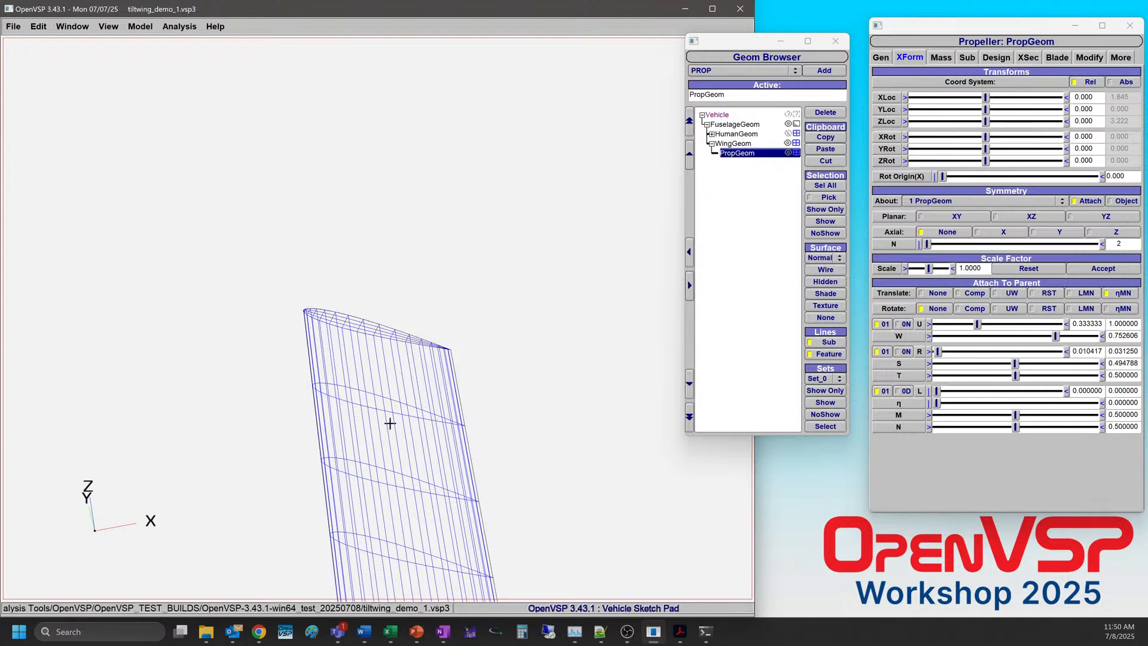
{"action": "right_click_drag", "start_coordinate": [370, 489], "coordinate": [336, 348]}
{"action": "scroll", "coordinate": [353, 368], "scroll_direction": "down", "scroll_amount": 7}
{"action": "right_click_drag", "start_coordinate": [379, 525], "coordinate": [356, 382]}
{"action": "right_click_drag", "start_coordinate": [395, 419], "coordinate": [392, 388]}
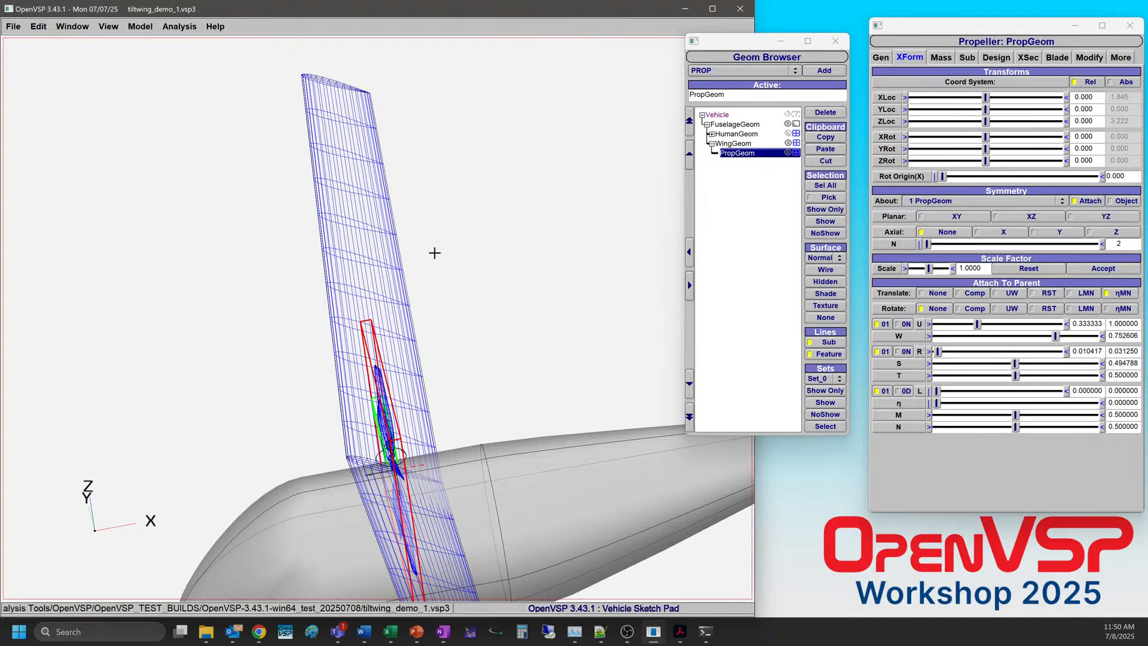
Move the propeller to the leading edge of the wingtip by setting both η and M to 1.
{"action": "left_click_drag", "start_coordinate": [938, 406], "coordinate": [1045, 405]}
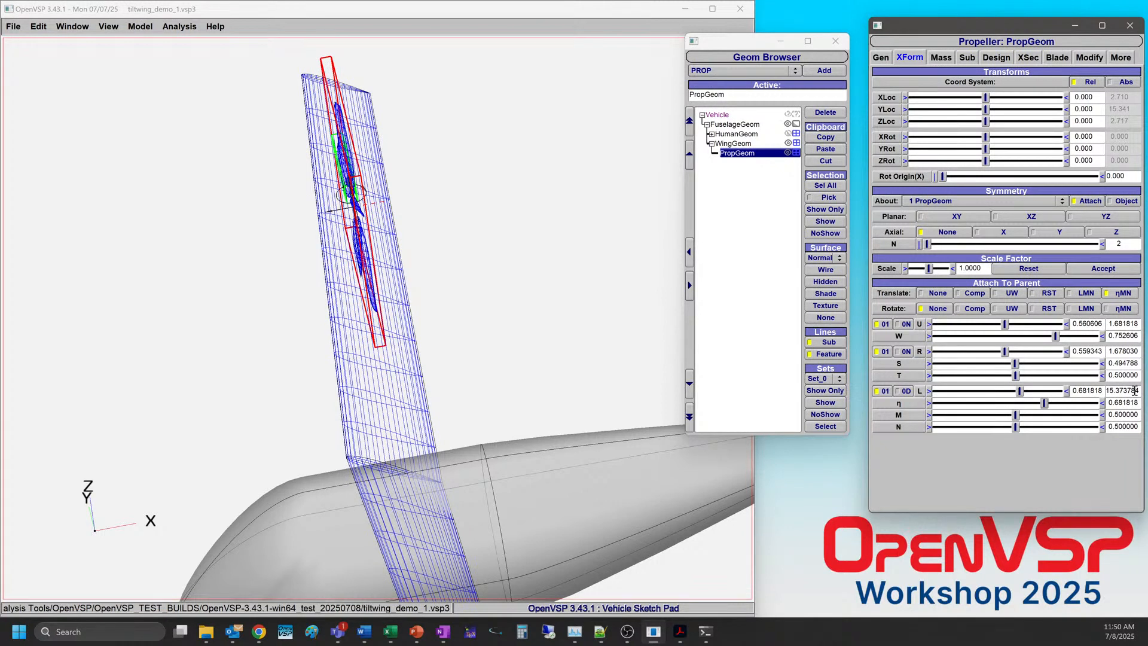
{"action": "double_click", "coordinate": [1088, 390]}
{"action": "double_click", "coordinate": [1125, 401]}
{"action": "type", "text": "1"}
{"action": "key", "text": "Return"}
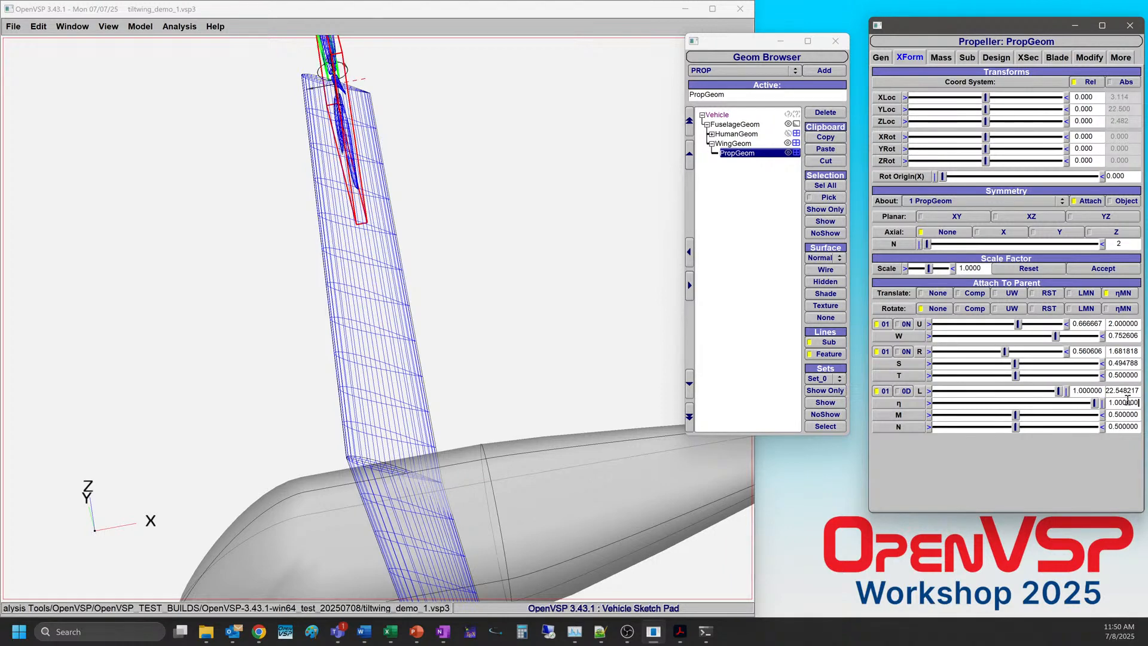
{"action": "left_click", "coordinate": [416, 361]}
{"action": "left_click_drag", "start_coordinate": [417, 362], "coordinate": [474, 336]}
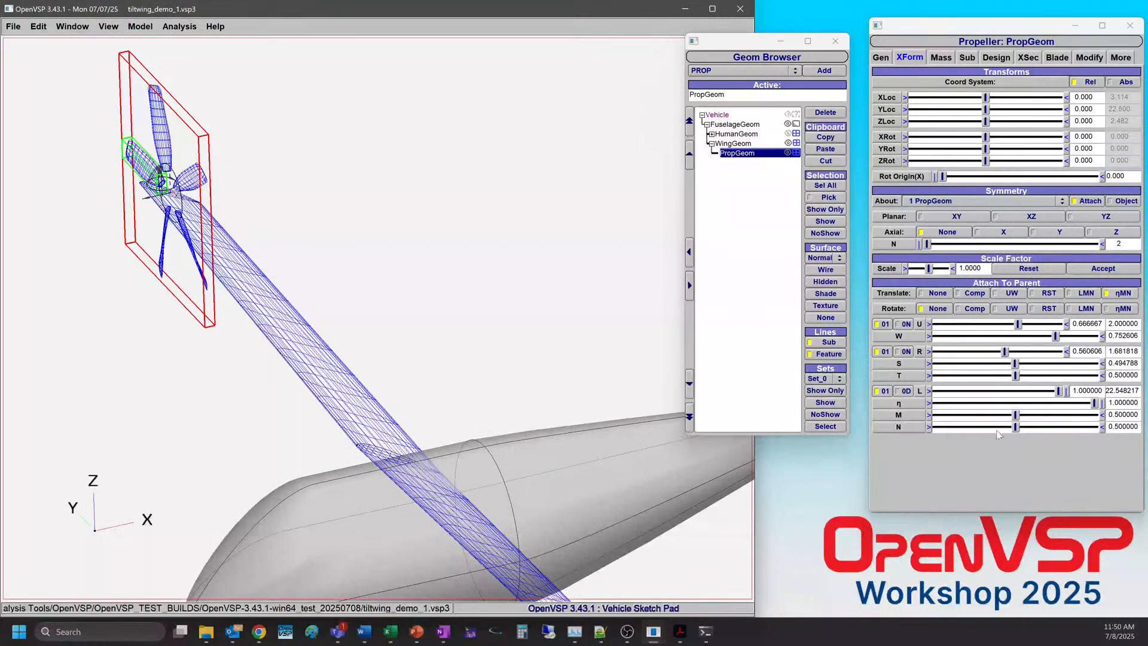
{"action": "left_click_drag", "start_coordinate": [1015, 415], "coordinate": [1124, 420]}
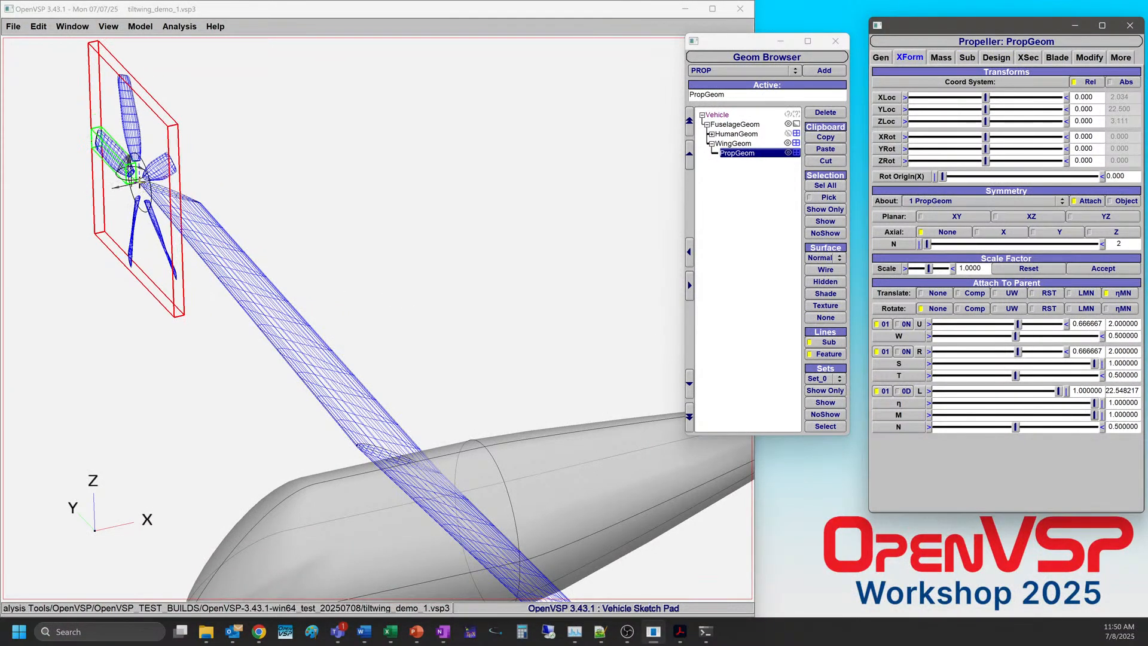
{"action": "left_click_drag", "start_coordinate": [186, 259], "coordinate": [123, 180]}
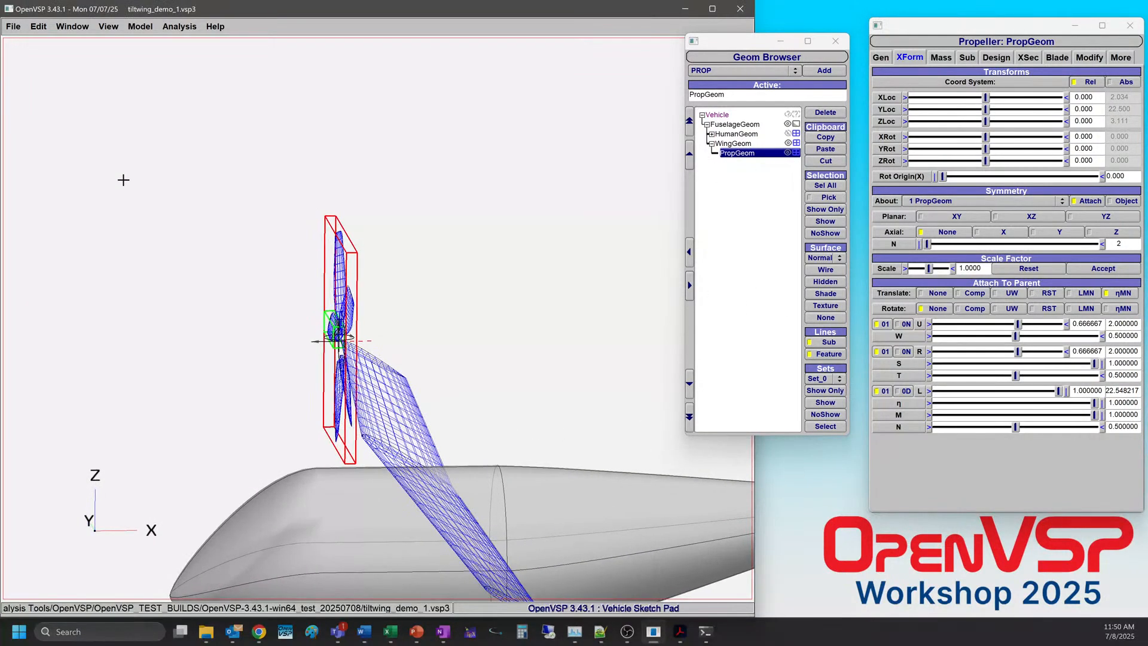
Set the wing's Y rotation to 0 degrees.
{"action": "left_click", "coordinate": [746, 145]}
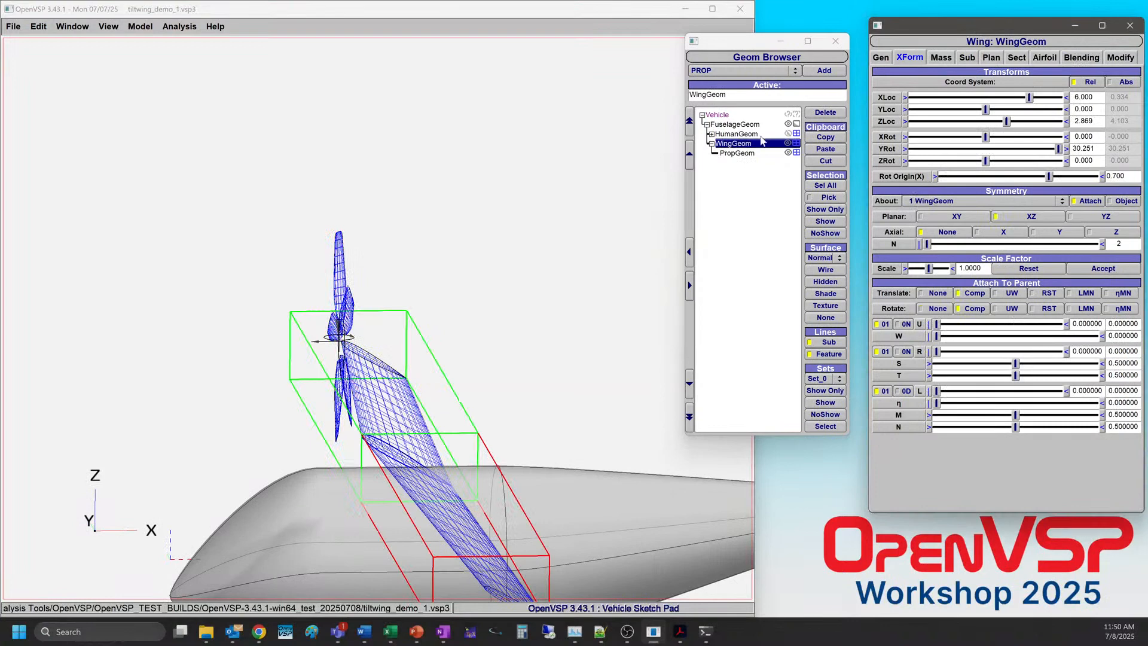
{"action": "left_click", "coordinate": [1102, 148]}
{"action": "double_click", "coordinate": [1091, 147]}
{"action": "type", "text": "0"}
{"action": "left_click", "coordinate": [454, 427]}
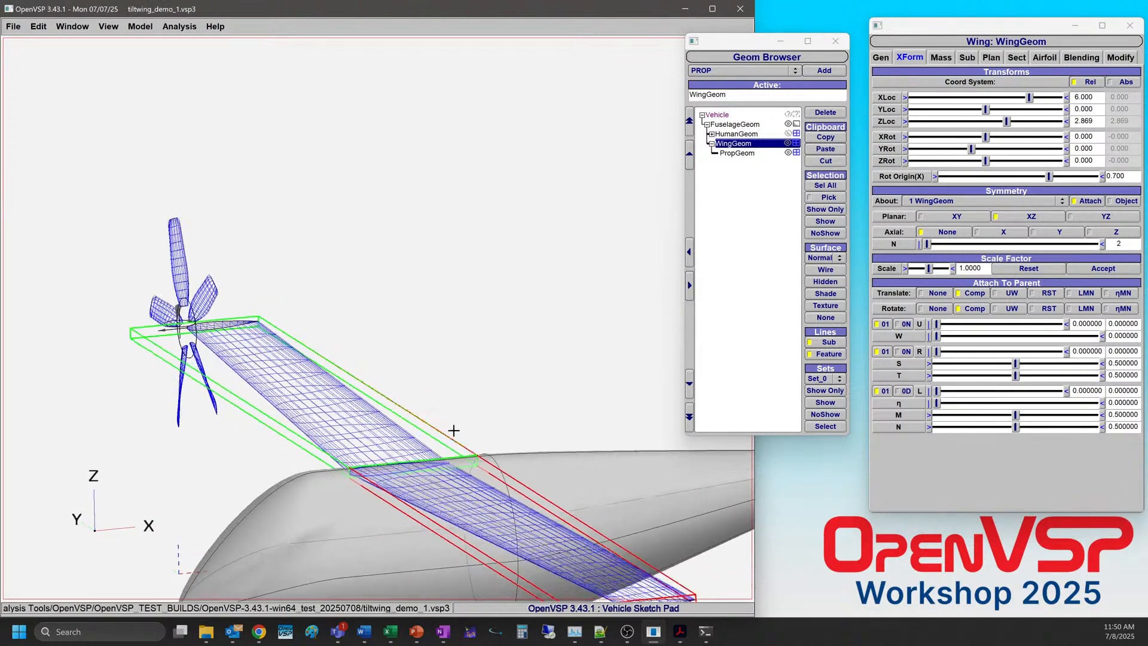
Offset the propeller from the wingtip with a relative X location of -1.5 and Z location of -0.5.
{"action": "left_click", "coordinate": [738, 154]}
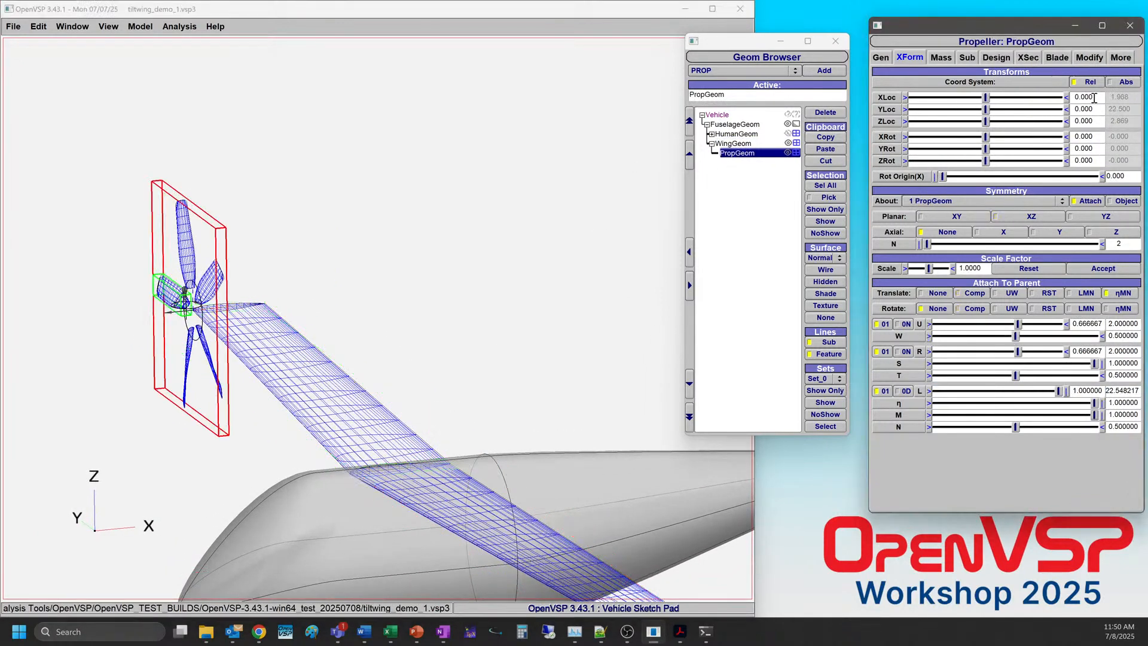
{"action": "left_click_drag", "start_coordinate": [1097, 96], "coordinate": [1042, 95]}
{"action": "type", "text": "-1.5"}
{"action": "key", "text": "Return"}
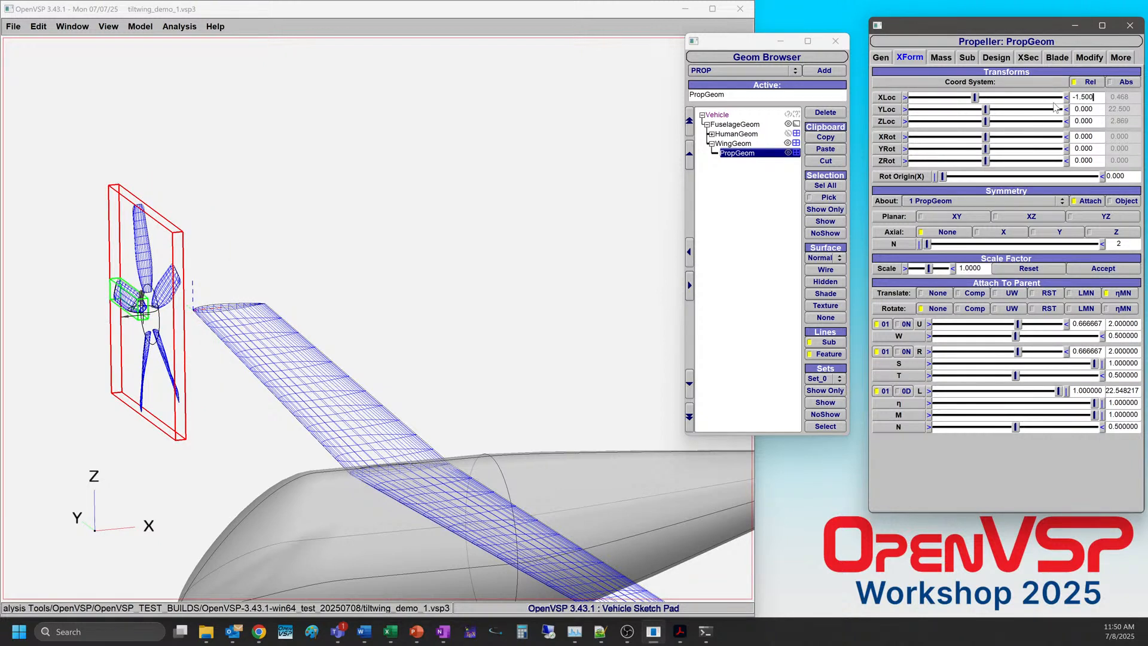
{"action": "left_click_drag", "start_coordinate": [1098, 121], "coordinate": [1048, 118]}
{"action": "type", "text": "-0.5"}
{"action": "key", "text": "Return"}
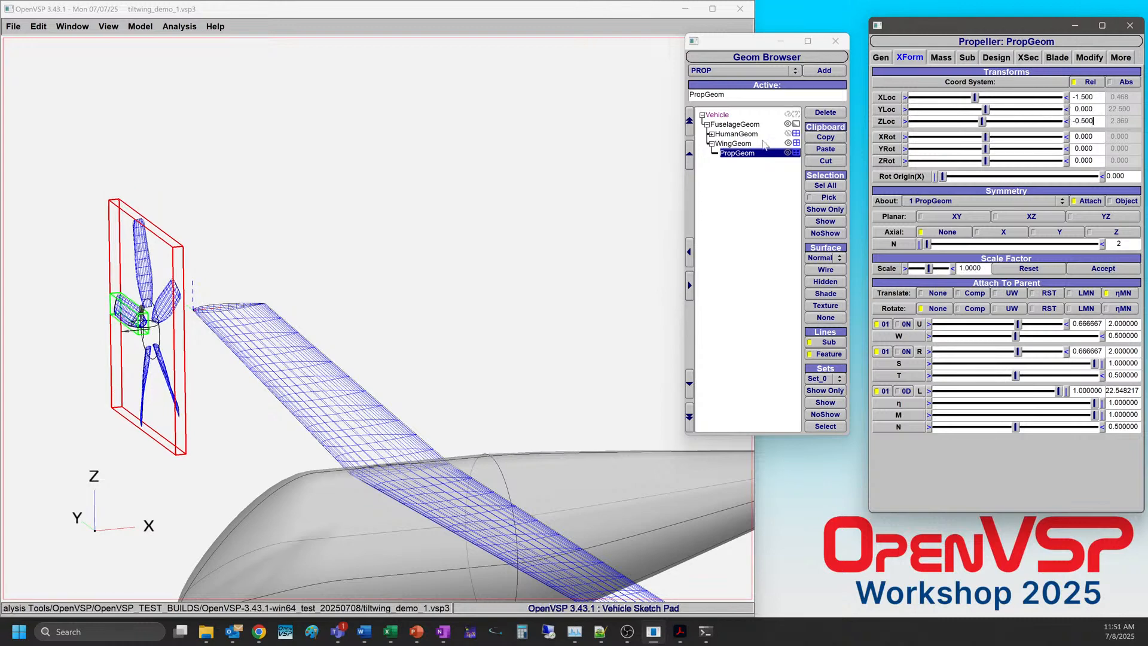
{"action": "left_click_drag", "start_coordinate": [228, 395], "coordinate": [199, 408]}
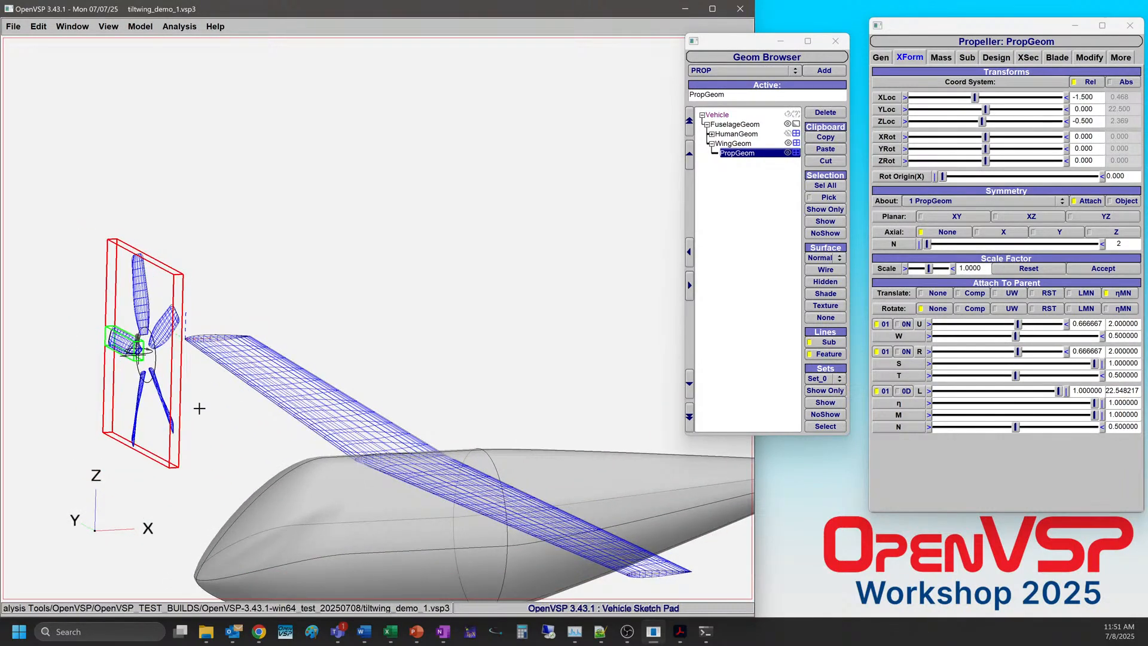
View the propeller head-on and attach its rotation to the parent wing with the Comp option.
{"action": "key", "text": "F6"}
{"action": "right_click_drag", "start_coordinate": [240, 371], "coordinate": [547, 430]}
{"action": "right_click_drag", "start_coordinate": [93, 329], "coordinate": [344, 377]}
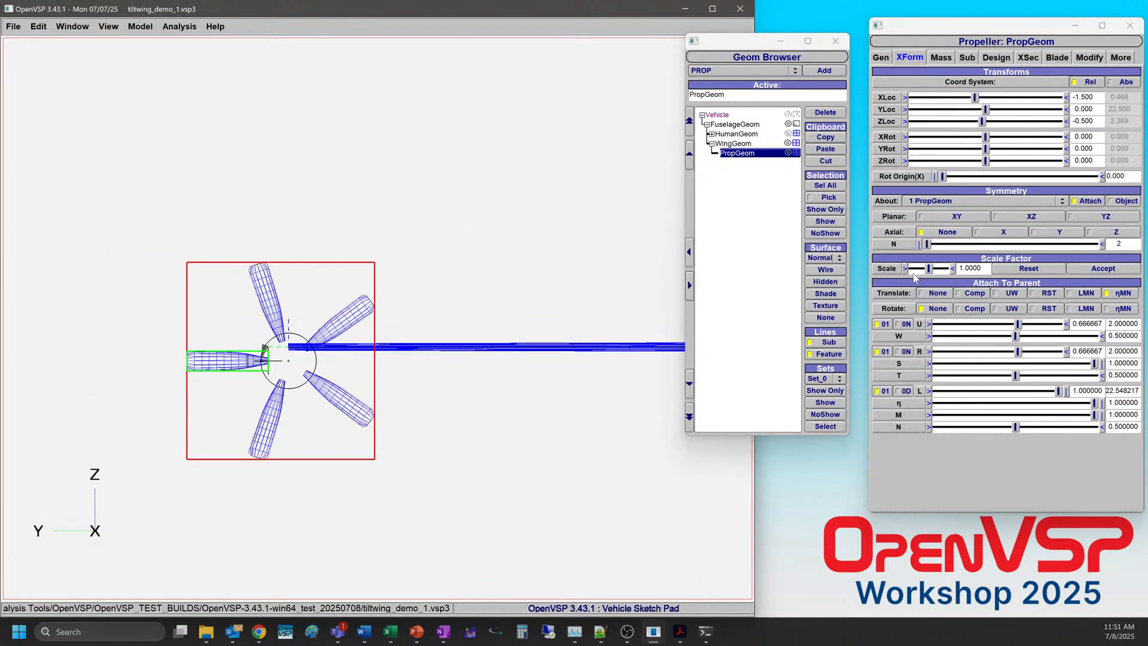
{"action": "left_click", "coordinate": [974, 309]}
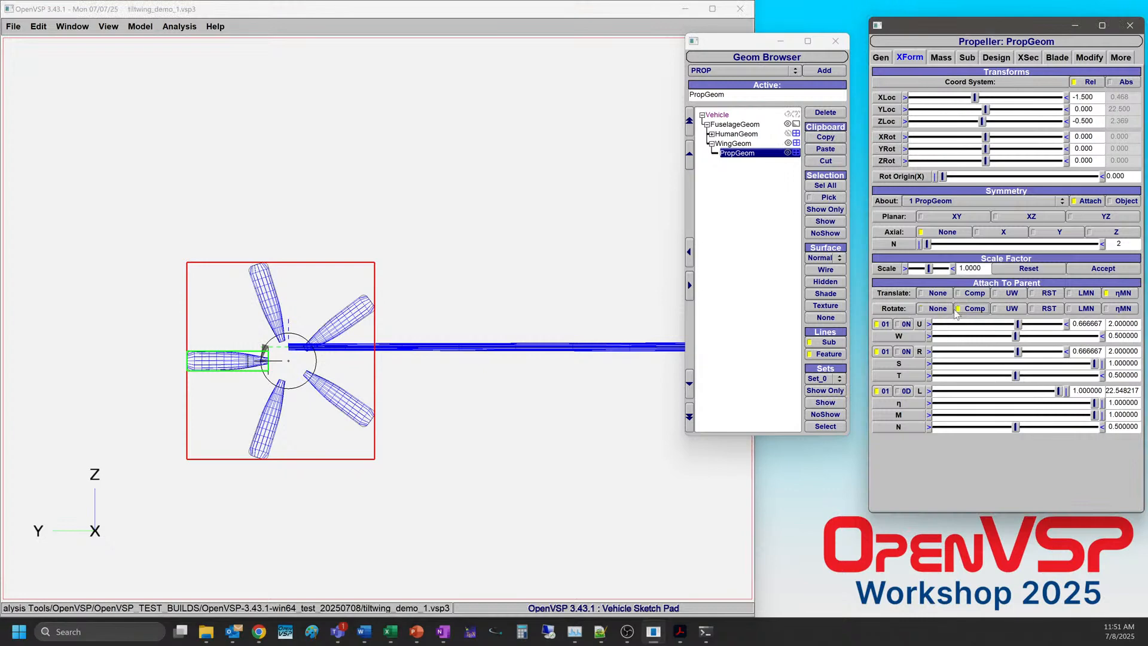
Tilt the wing through about 93.5 degrees of Y rotation to check that the wingtip propeller follows, and reset the rotation to 0.
{"action": "left_click_drag", "start_coordinate": [561, 317], "coordinate": [447, 344]}
{"action": "scroll", "coordinate": [347, 363], "scroll_direction": "down", "scroll_amount": 3}
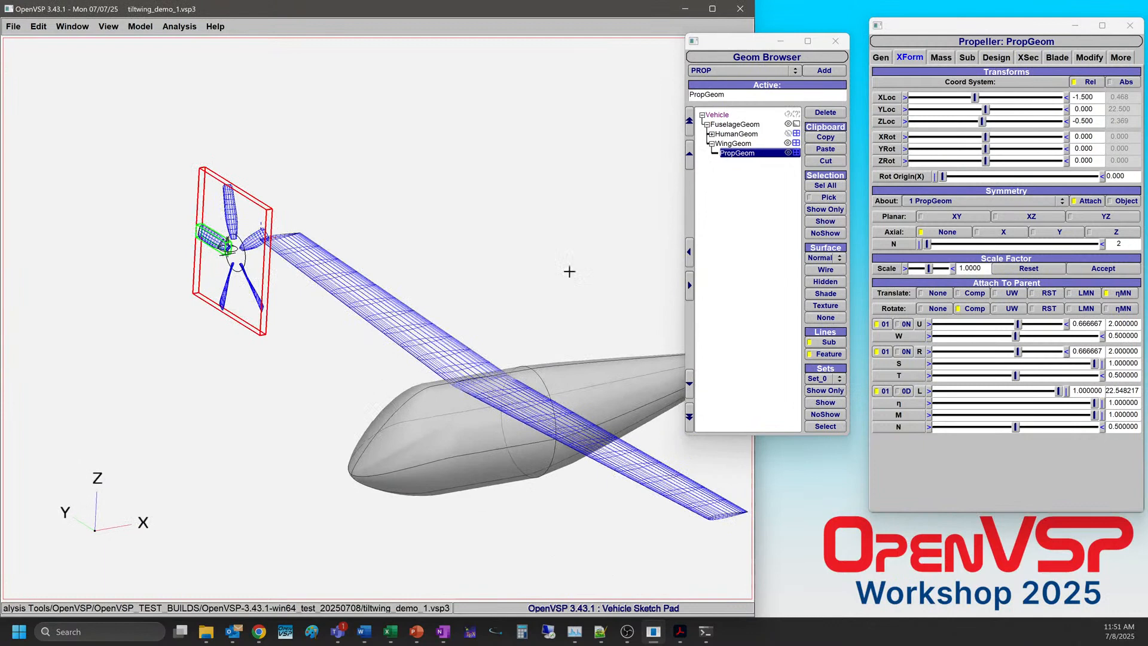
{"action": "left_click", "coordinate": [733, 144]}
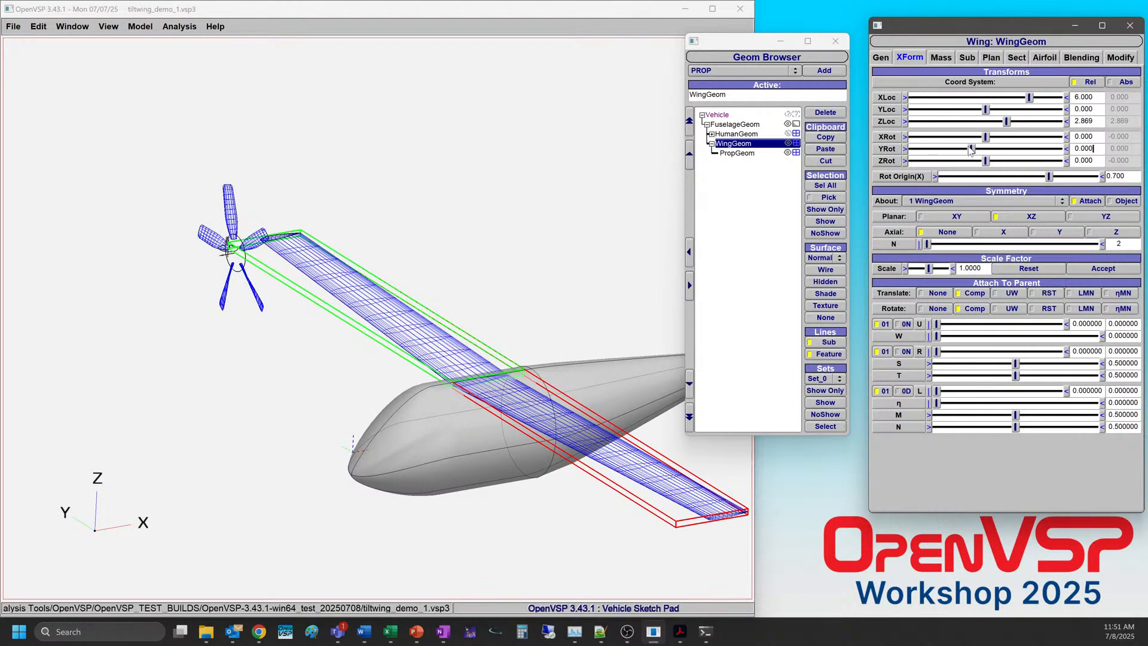
{"action": "left_click_drag", "start_coordinate": [971, 149], "coordinate": [1059, 149]}
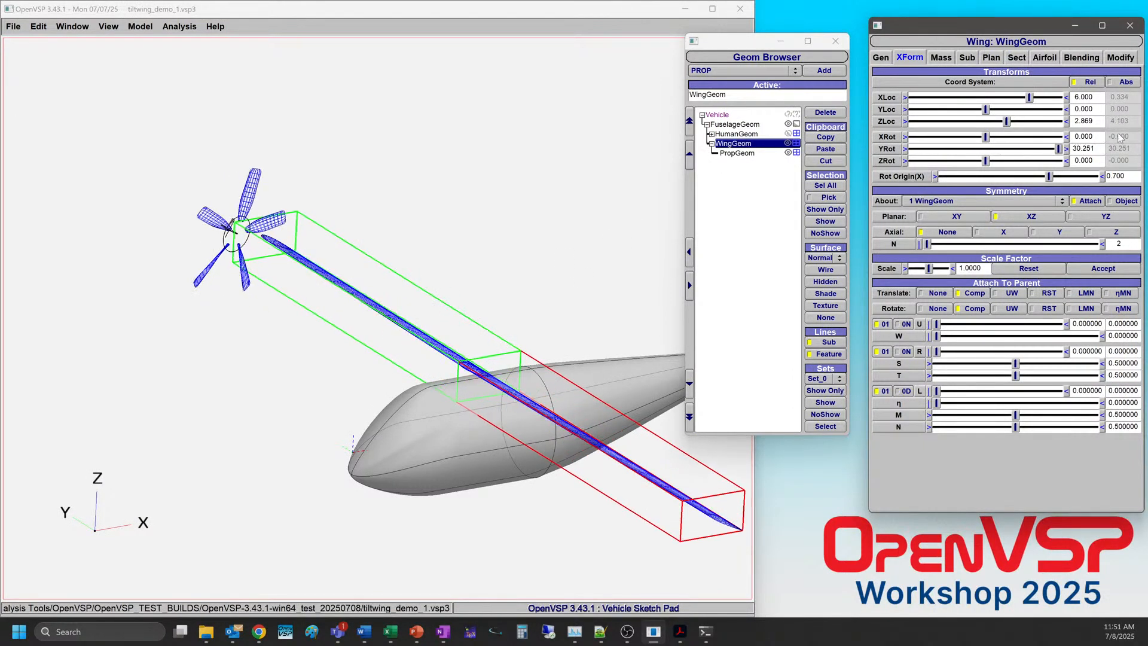
{"action": "left_click", "coordinate": [1064, 149]}
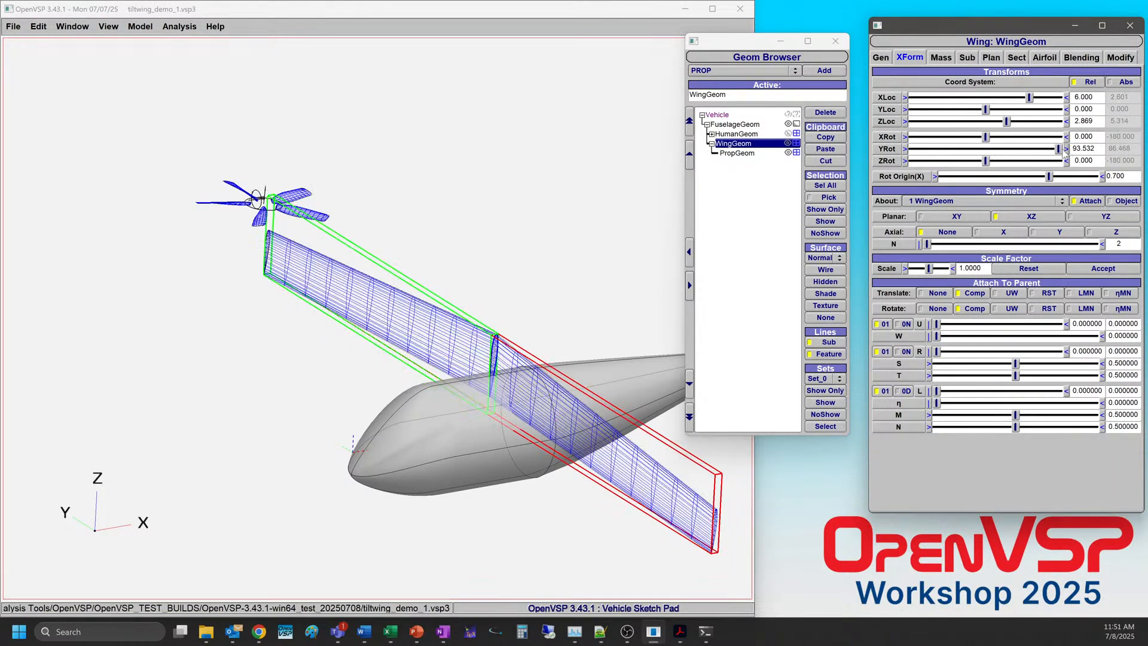
{"action": "left_click_drag", "start_coordinate": [1059, 150], "coordinate": [967, 150]}
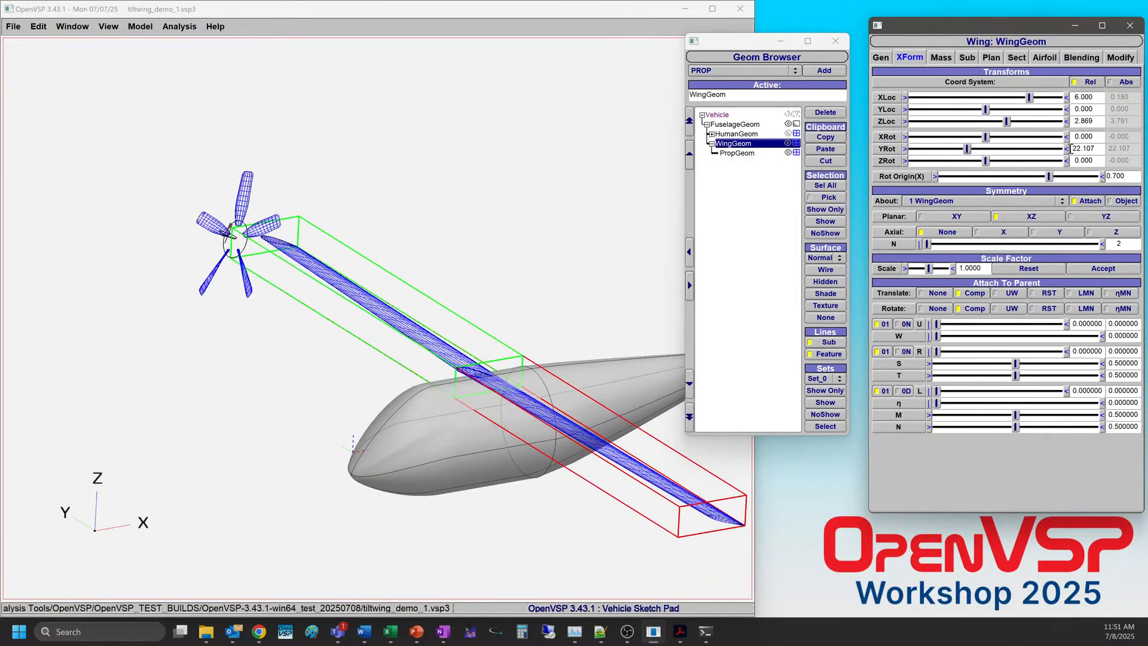
{"action": "triple_click", "coordinate": [1092, 150]}
{"action": "type", "text": "0"}
{"action": "key", "text": "Return"}
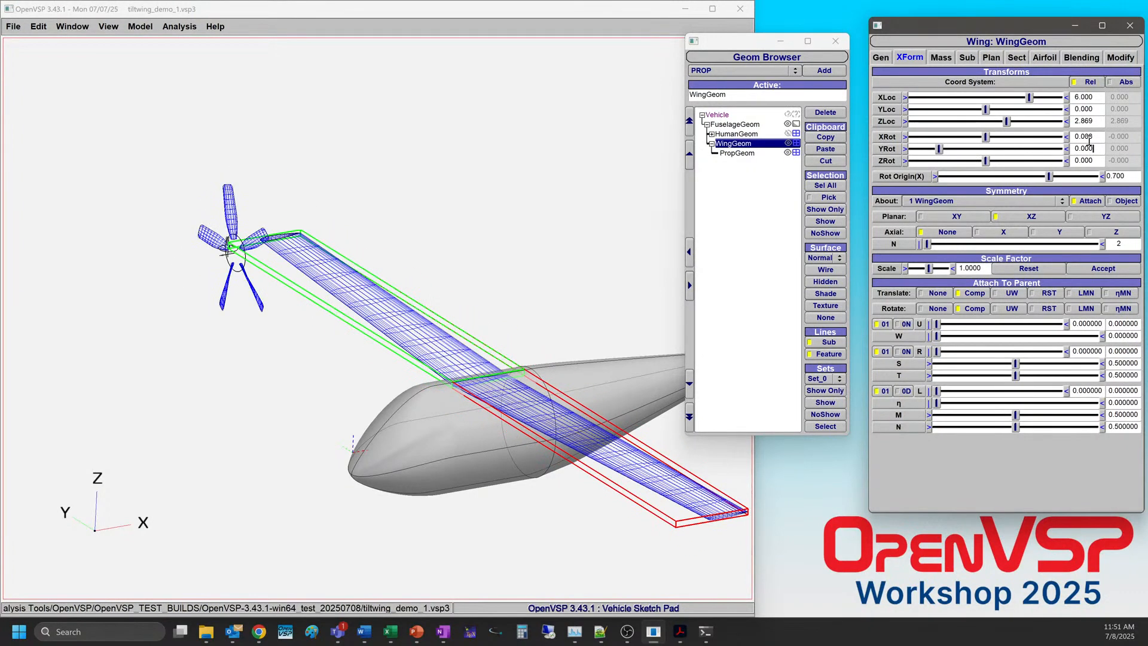
Mirror the wingtip propeller to the opposite wingtip with XZ planar symmetry about WingGeom.
{"action": "left_click_drag", "start_coordinate": [194, 362], "coordinate": [241, 379]}
{"action": "left_click_drag", "start_coordinate": [197, 252], "coordinate": [444, 295]}
{"action": "scroll", "coordinate": [375, 305], "scroll_direction": "down", "scroll_amount": 3}
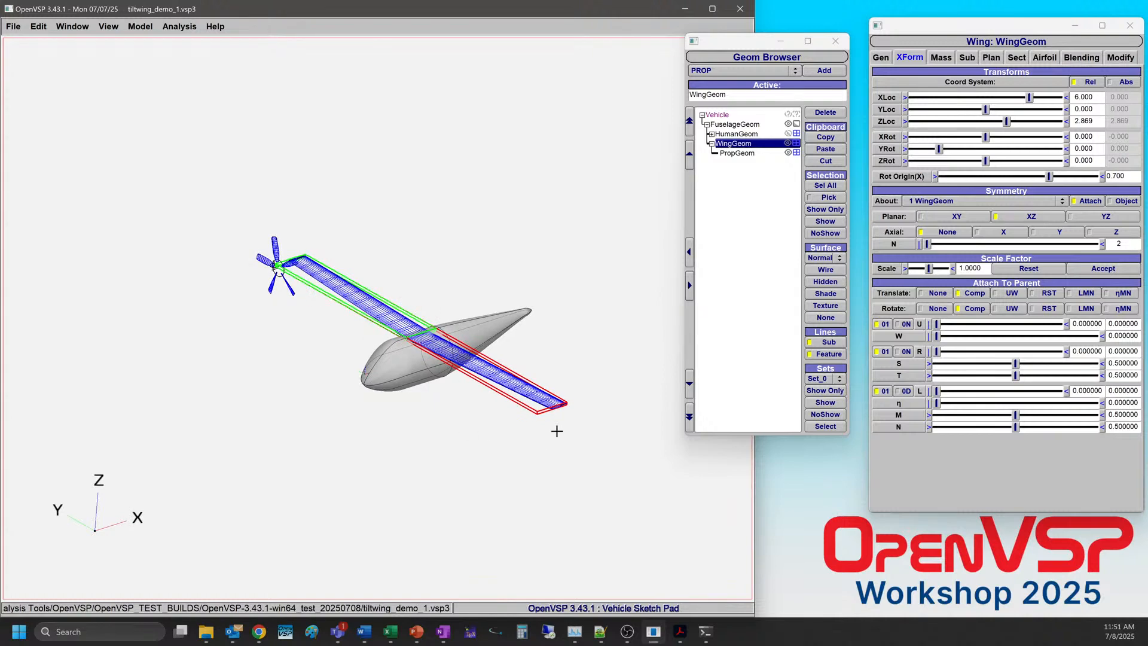
{"action": "left_click", "coordinate": [735, 153]}
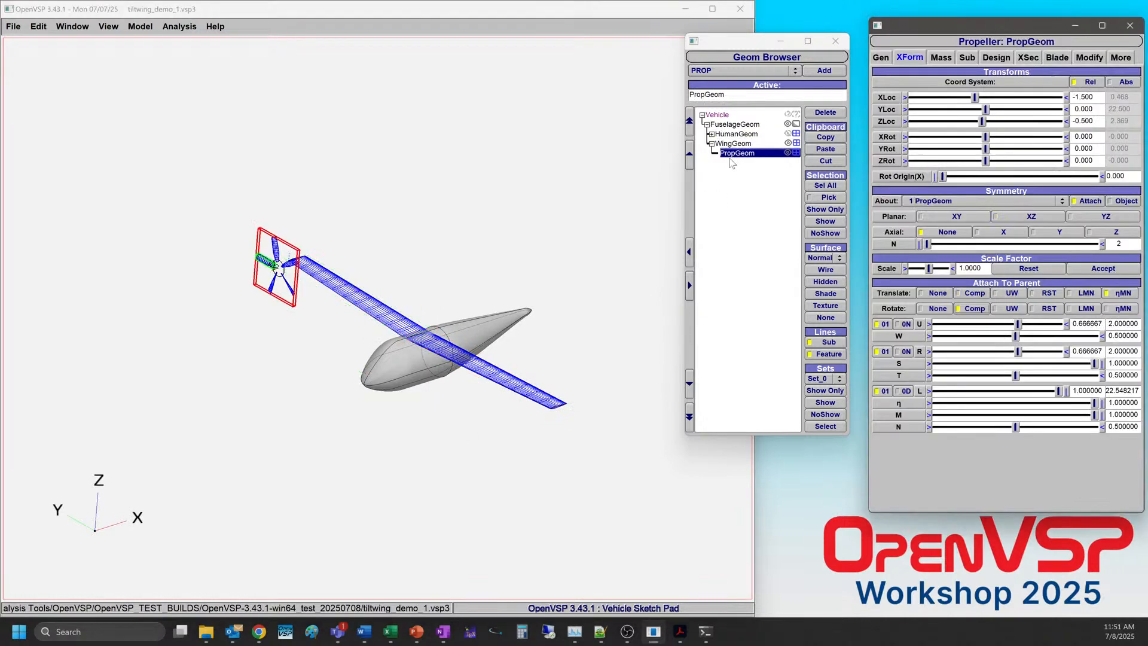
{"action": "left_click", "coordinate": [1028, 217]}
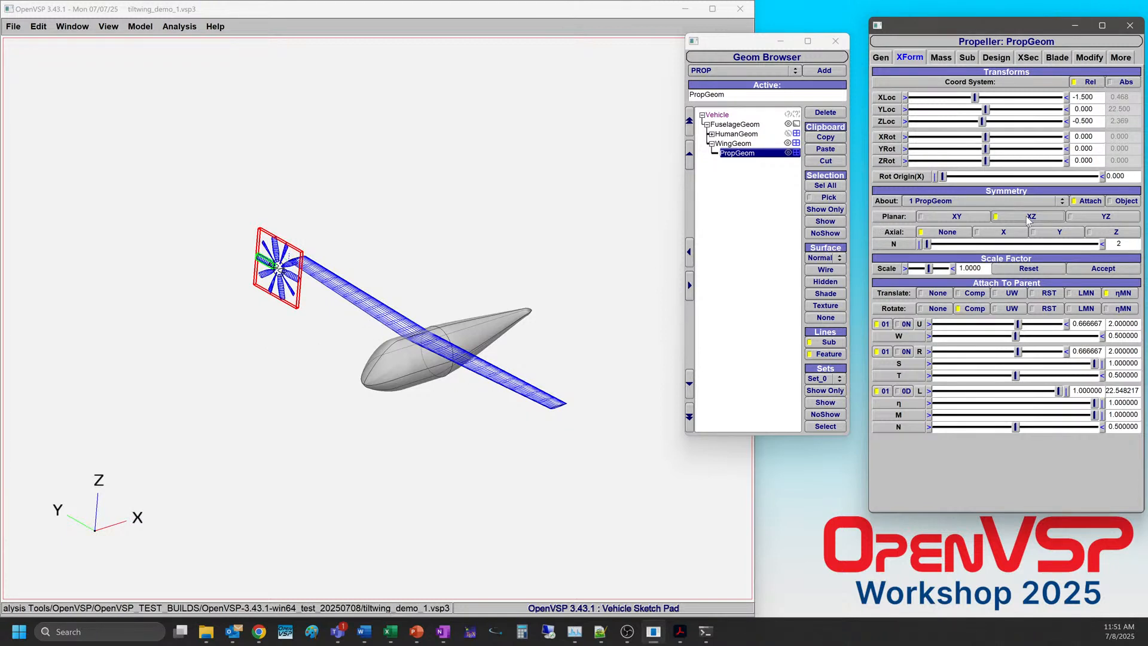
{"action": "left_click", "coordinate": [938, 202]}
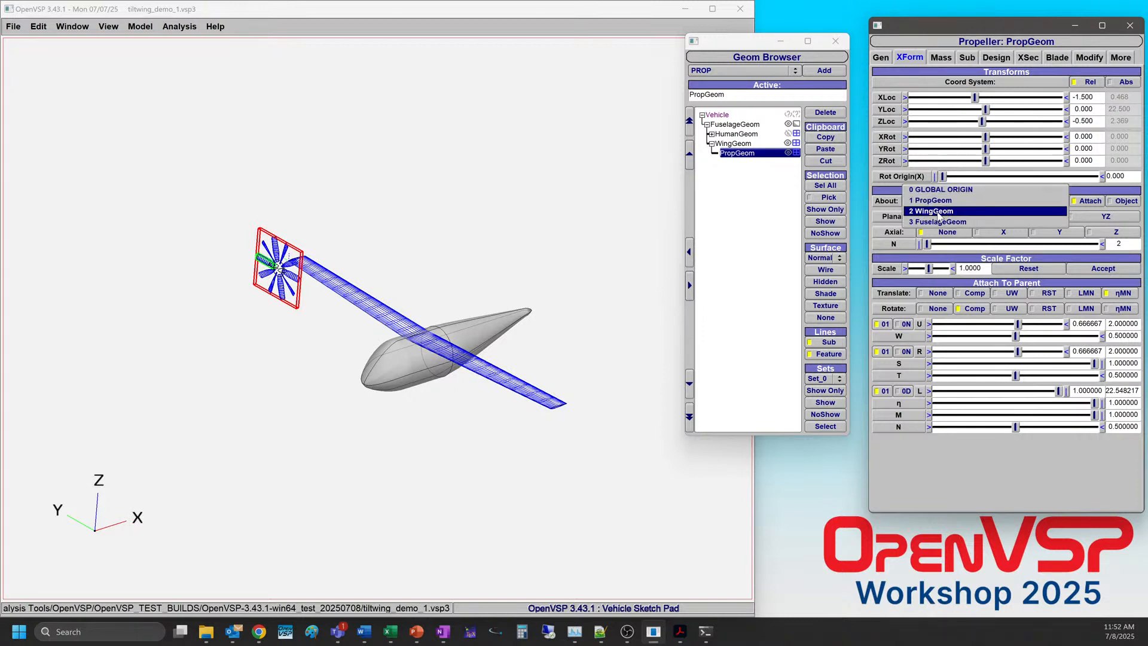
{"action": "left_click", "coordinate": [937, 211]}
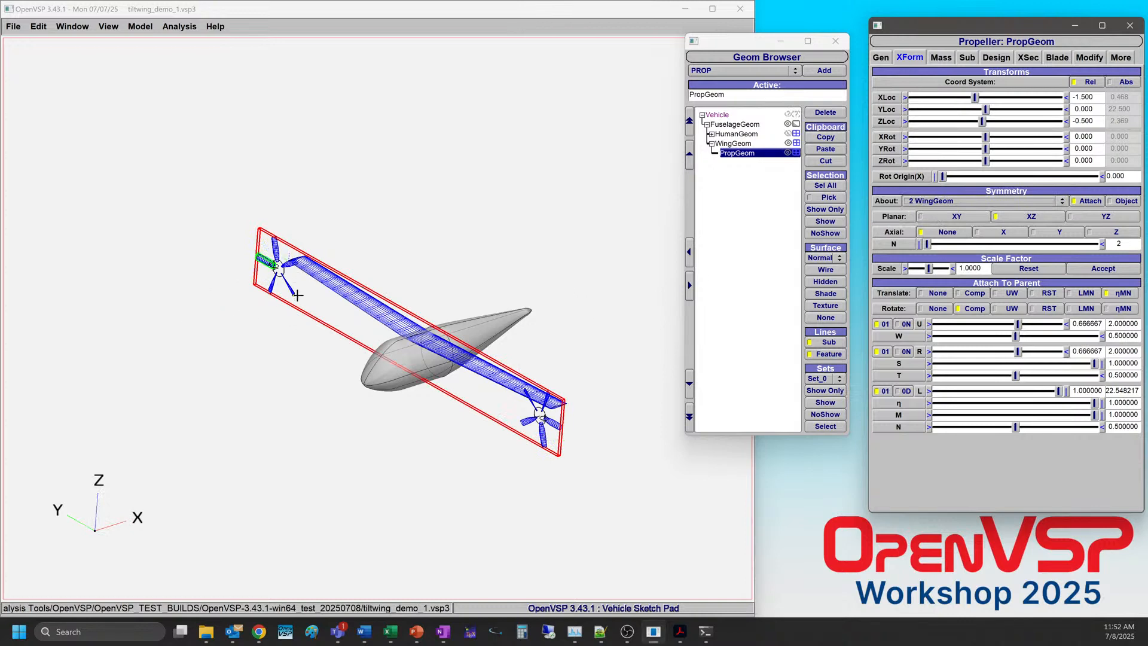
Examine the propellers on both wingtips up close, comparing their blade orientation and rotation direction arrows.
{"action": "left_click_drag", "start_coordinate": [311, 400], "coordinate": [466, 364]}
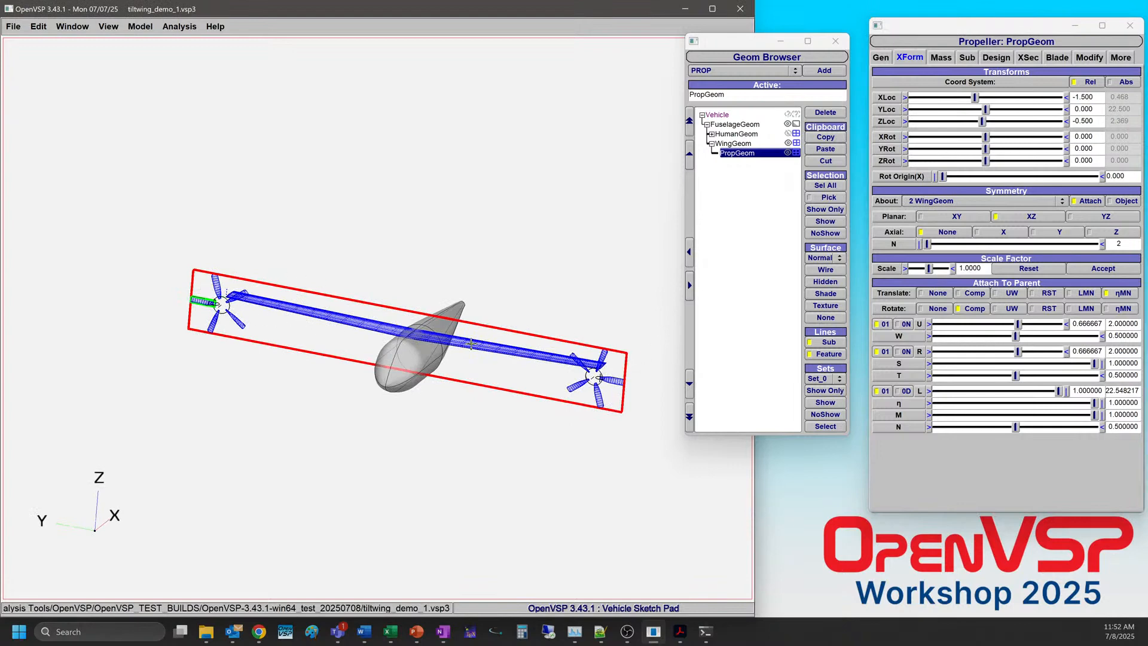
{"action": "scroll", "coordinate": [251, 333], "scroll_direction": "up", "scroll_amount": 3}
{"action": "right_click_drag", "start_coordinate": [146, 334], "coordinate": [589, 392]}
{"action": "scroll", "coordinate": [200, 352], "scroll_direction": "up", "scroll_amount": 5}
{"action": "scroll", "coordinate": [290, 352], "scroll_direction": "up", "scroll_amount": 5}
{"action": "left_click_drag", "start_coordinate": [549, 383], "coordinate": [489, 410]}
{"action": "right_click_drag", "start_coordinate": [545, 344], "coordinate": [421, 434]}
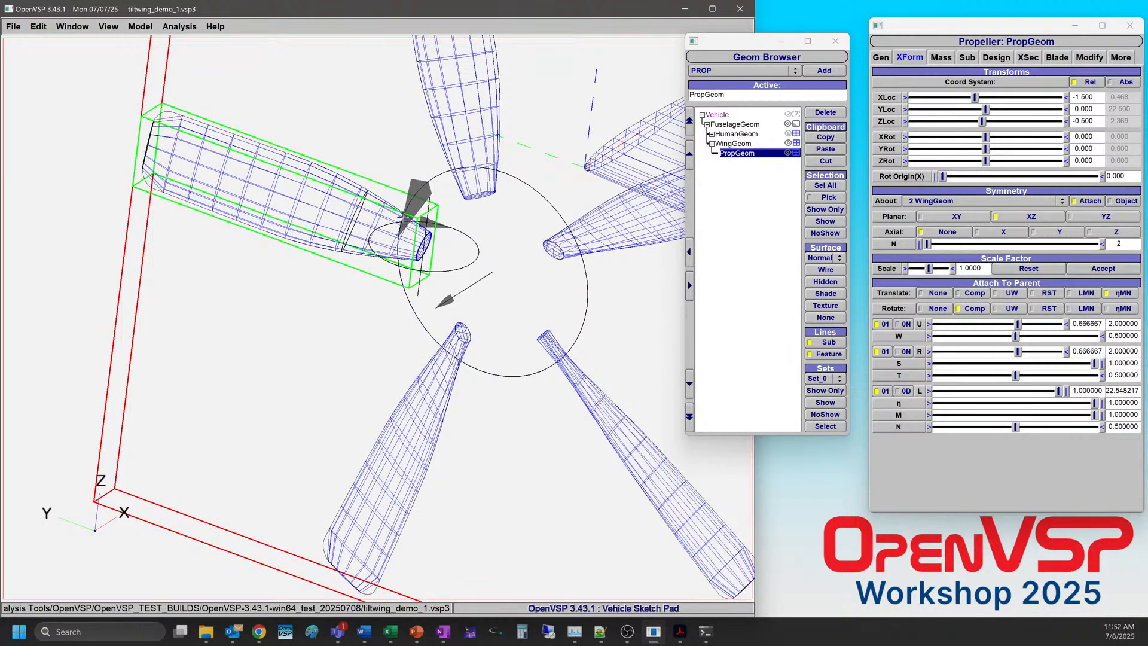
{"action": "mouse_move", "coordinate": [543, 309]}
{"action": "middle_mouse_down"}
{"action": "mouse_move", "coordinate": [477, 236]}
{"action": "mouse_move", "coordinate": [386, 167]}
{"action": "middle_mouse_up"}
{"action": "mouse_move", "coordinate": [664, 317]}
{"action": "right_mouse_down"}
{"action": "mouse_move", "coordinate": [506, 287]}
{"action": "mouse_move", "coordinate": [181, 172]}
{"action": "right_mouse_up"}
{"action": "middle_click_drag", "start_coordinate": [365, 359], "coordinate": [366, 445]}
{"action": "right_click_drag", "start_coordinate": [218, 440], "coordinate": [286, 271]}
{"action": "middle_click_drag", "start_coordinate": [285, 271], "coordinate": [295, 307]}
{"action": "right_click_drag", "start_coordinate": [294, 308], "coordinate": [649, 373]}
{"action": "middle_click_drag", "start_coordinate": [598, 355], "coordinate": [317, 302]}
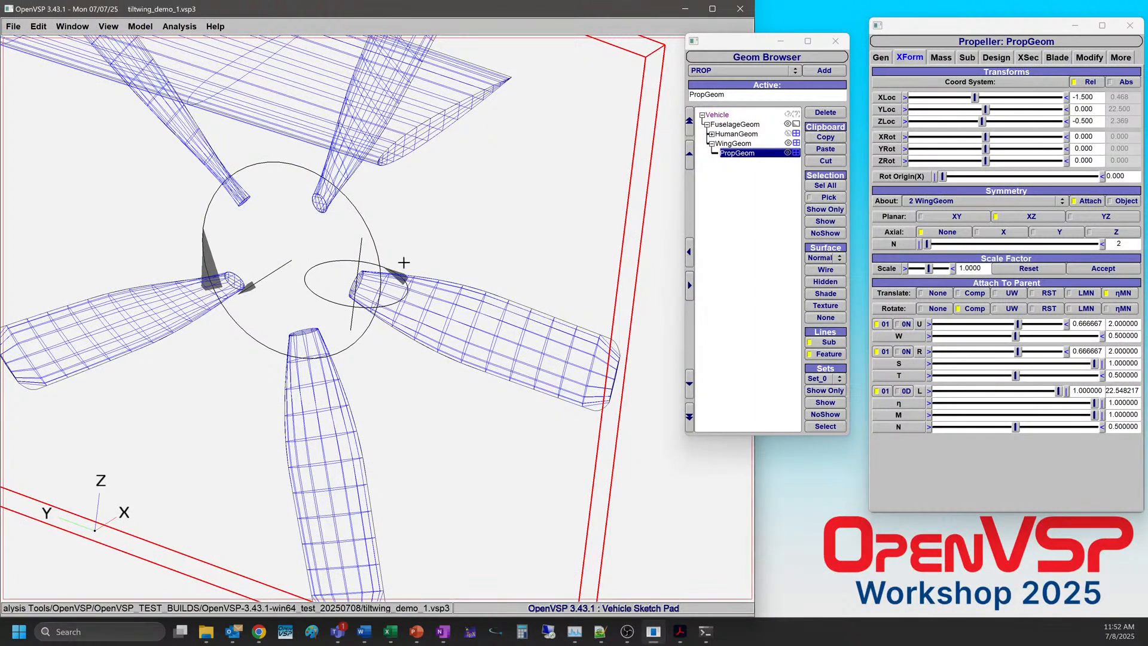
{"action": "scroll", "coordinate": [307, 295], "scroll_direction": "down", "scroll_amount": 10}
{"action": "left_click_drag", "start_coordinate": [407, 273], "coordinate": [456, 382]}
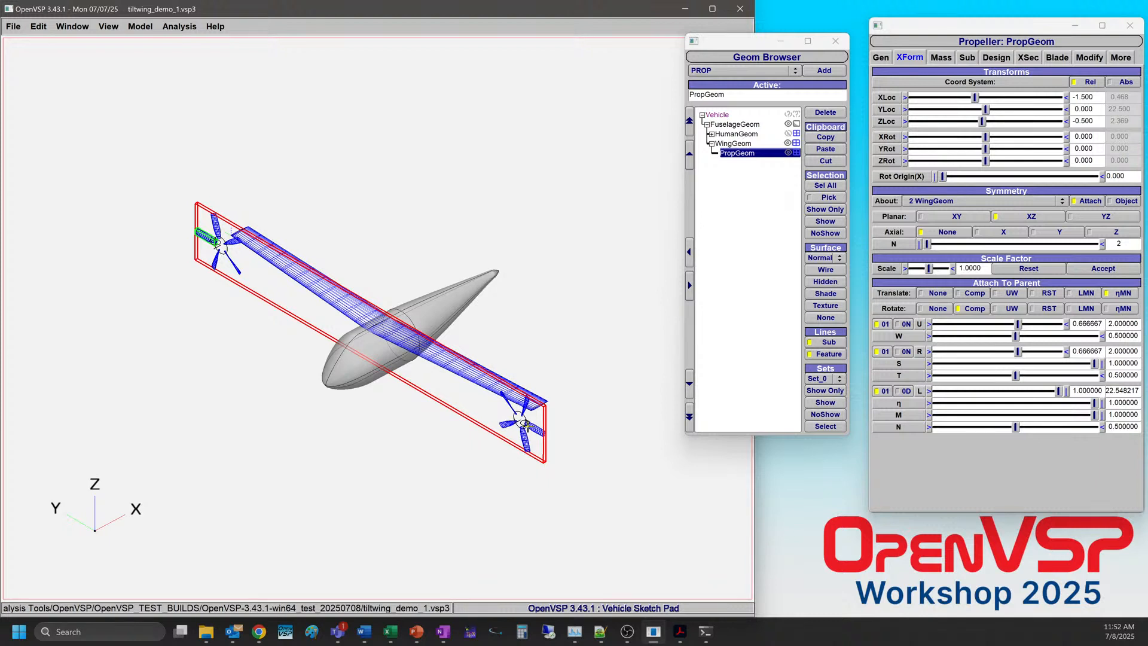
{"action": "left_click_drag", "start_coordinate": [393, 425], "coordinate": [459, 423]}
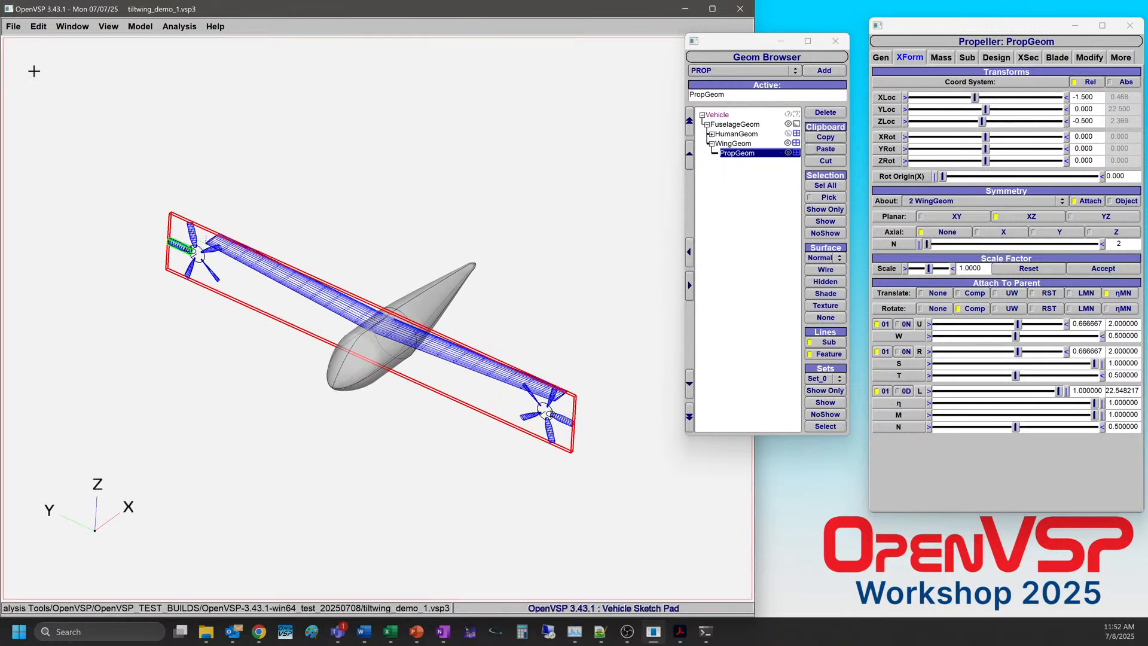
Save the model and paste a copy of the wingtip propeller as a child of the wing.
{"action": "left_click", "coordinate": [13, 26]}
{"action": "left_click", "coordinate": [16, 66]}
{"action": "left_click", "coordinate": [825, 140]}
{"action": "left_click", "coordinate": [736, 145]}
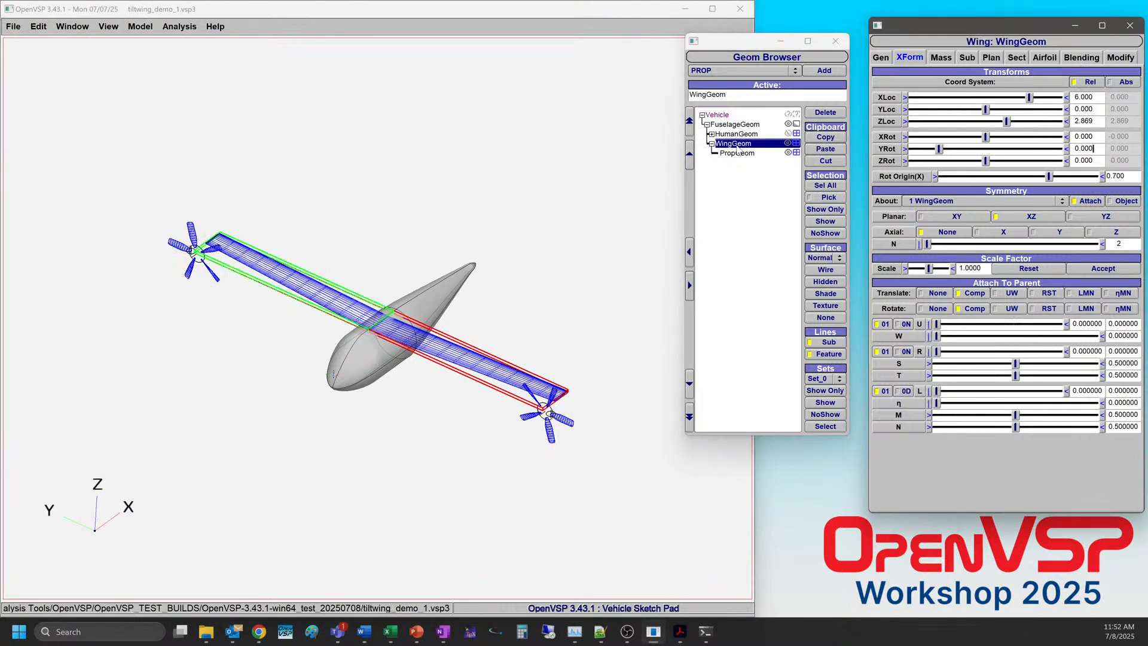
{"action": "left_click", "coordinate": [825, 149]}
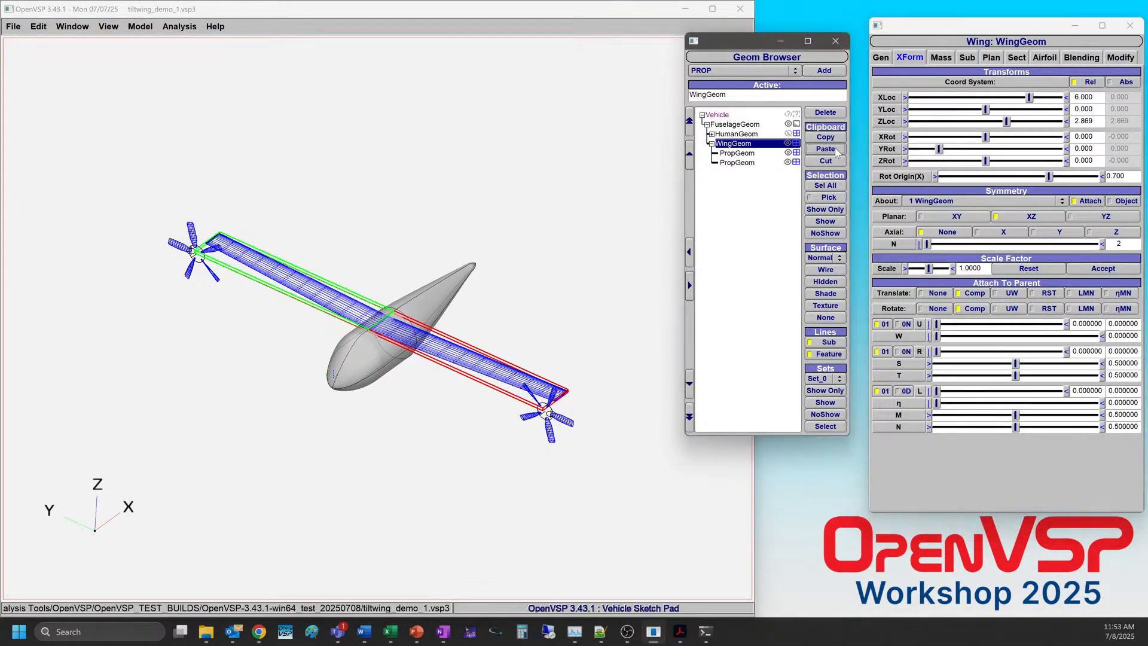
Move the copied propeller inboard along the wing by setting its attachment η to 0.65.
{"action": "left_click", "coordinate": [747, 163]}
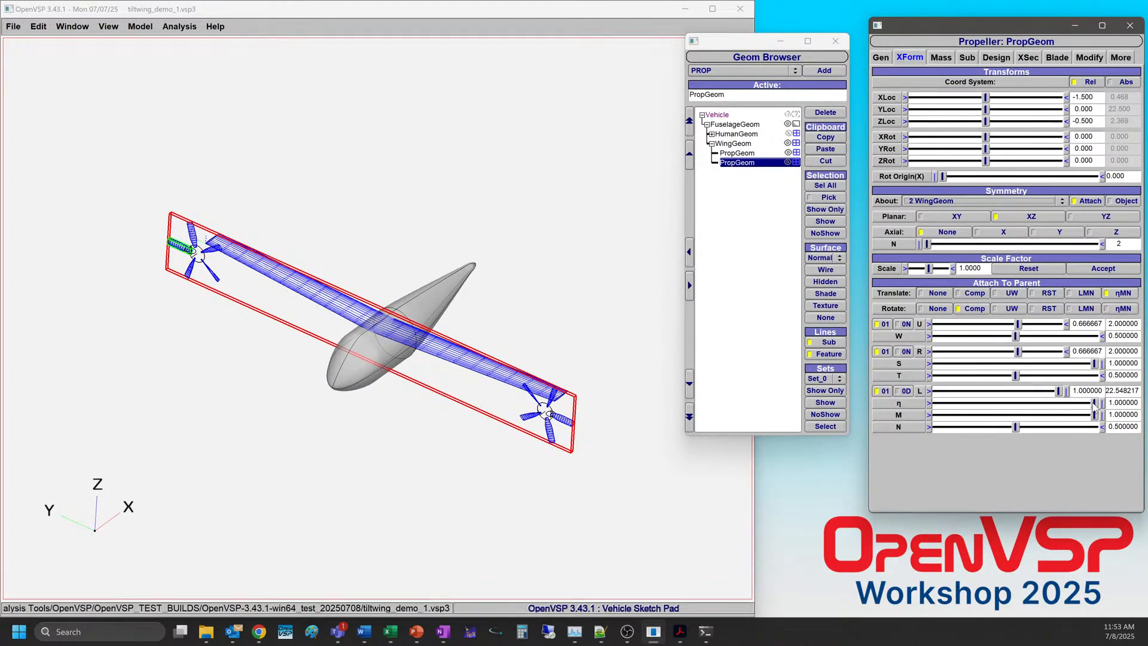
{"action": "left_click_drag", "start_coordinate": [1094, 404], "coordinate": [1040, 415]}
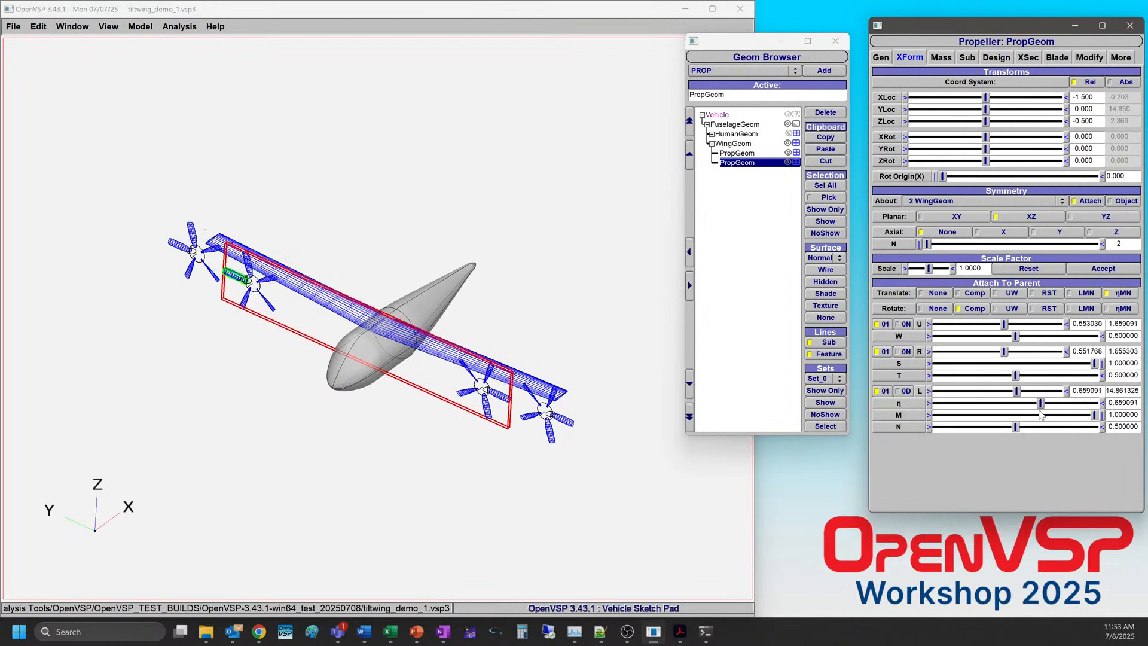
{"action": "double_click", "coordinate": [1121, 401]}
{"action": "type", "text": "0.65"}
{"action": "key", "text": "Return"}
{"action": "left_click_drag", "start_coordinate": [361, 430], "coordinate": [457, 375]}
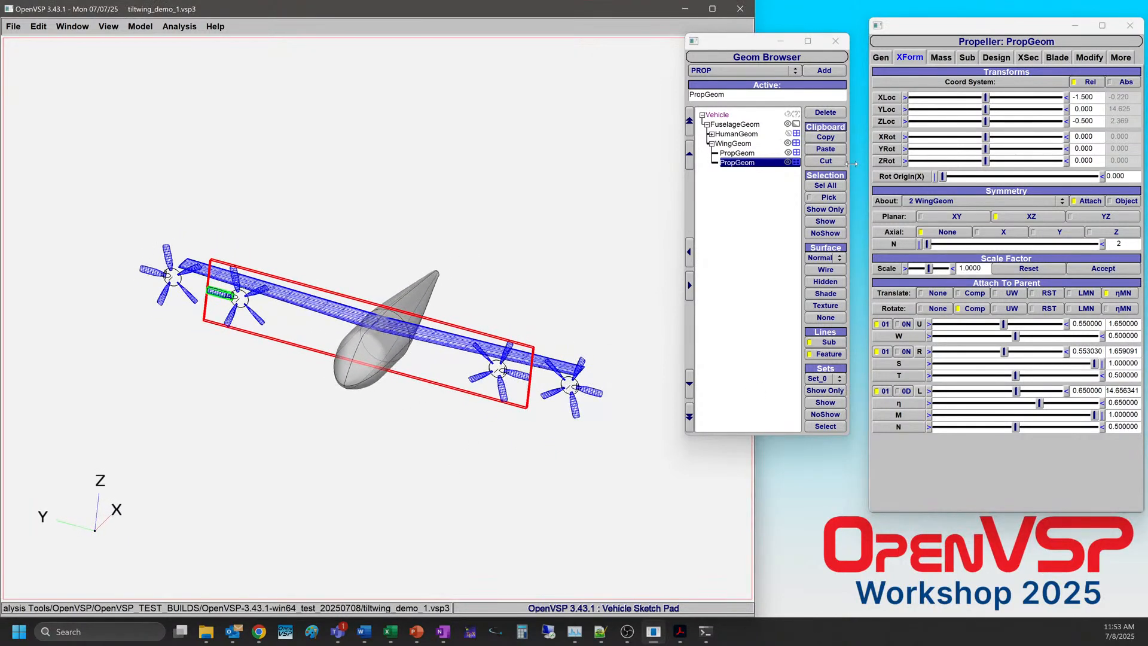
Paste another copy of the propeller as a child of the wing and set its attachment η to 0.5.
{"action": "left_click", "coordinate": [805, 143]}
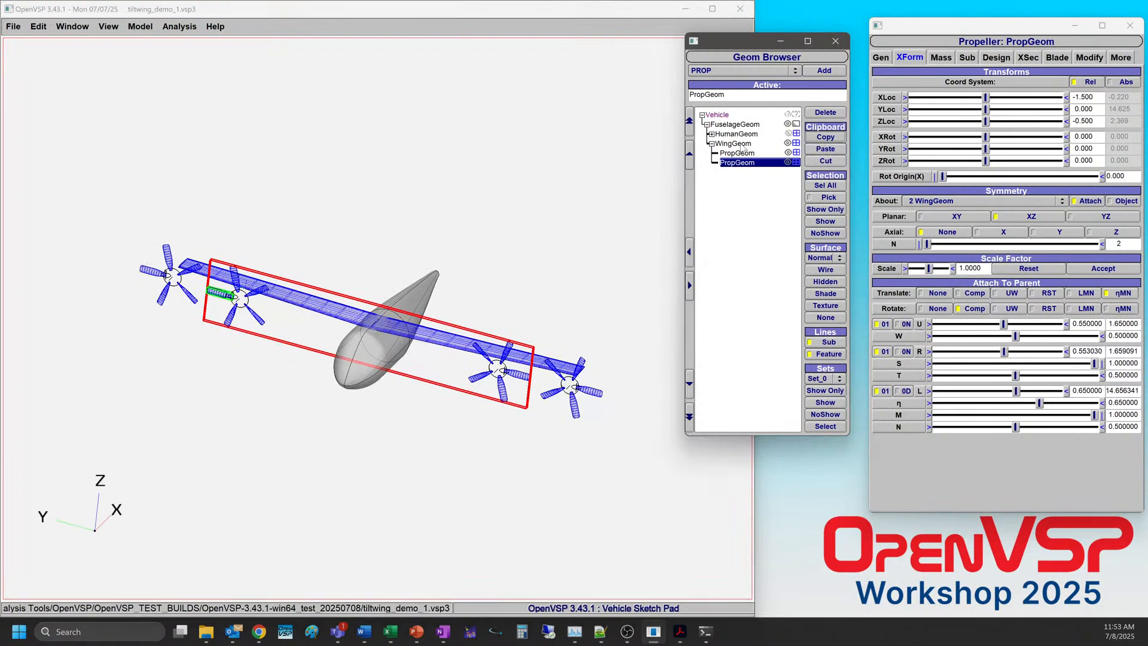
{"action": "left_click", "coordinate": [740, 144]}
{"action": "left_click", "coordinate": [826, 150]}
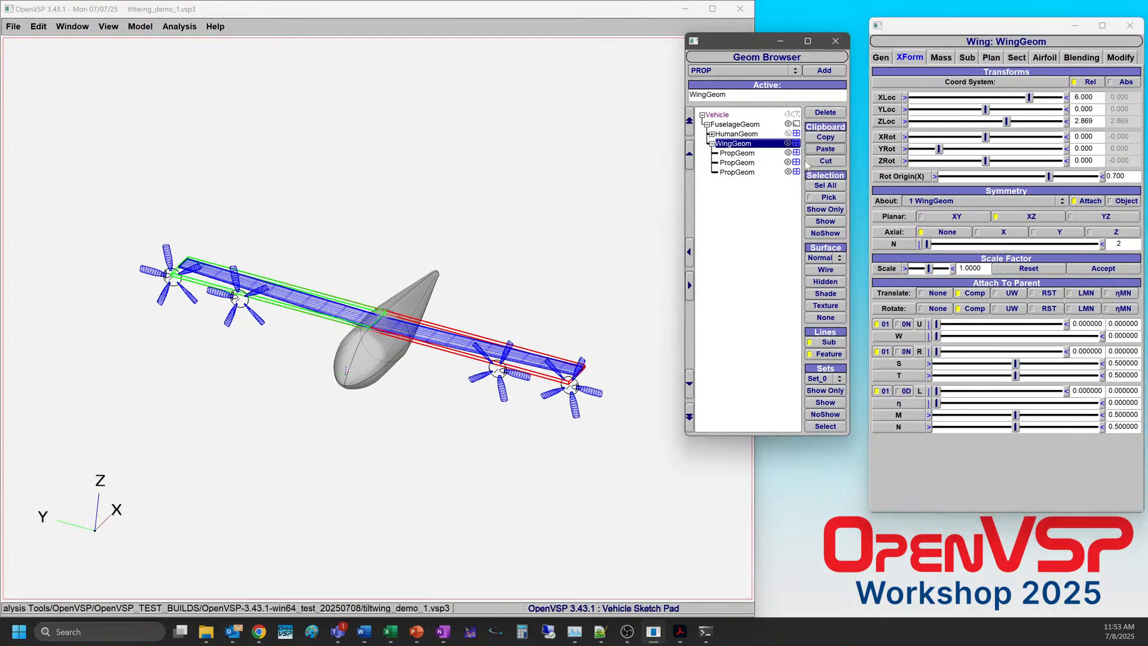
{"action": "double_click", "coordinate": [1126, 403]}
{"action": "type", "text": "0.5"}
{"action": "key", "text": "Return"}
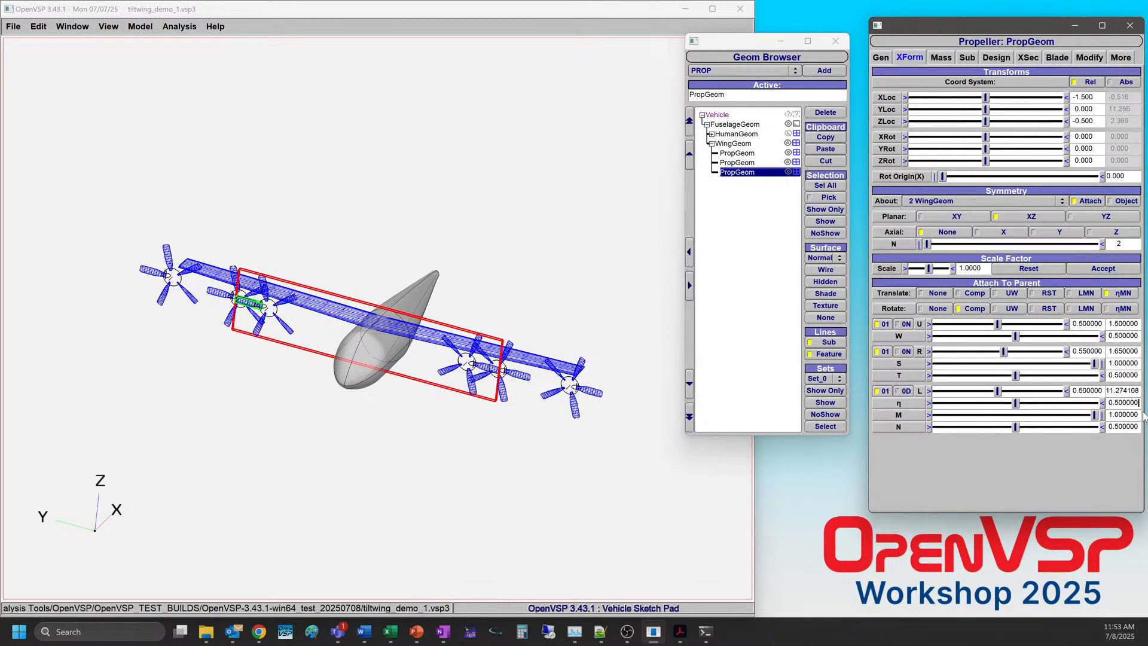
Move the newest propeller closer to the fuselage by setting its attachment η to 0.3.
{"action": "double_click", "coordinate": [1135, 404]}
{"action": "type", "text": "0.3"}
{"action": "key", "text": "Return"}
{"action": "left_click_drag", "start_coordinate": [378, 384], "coordinate": [390, 354]}
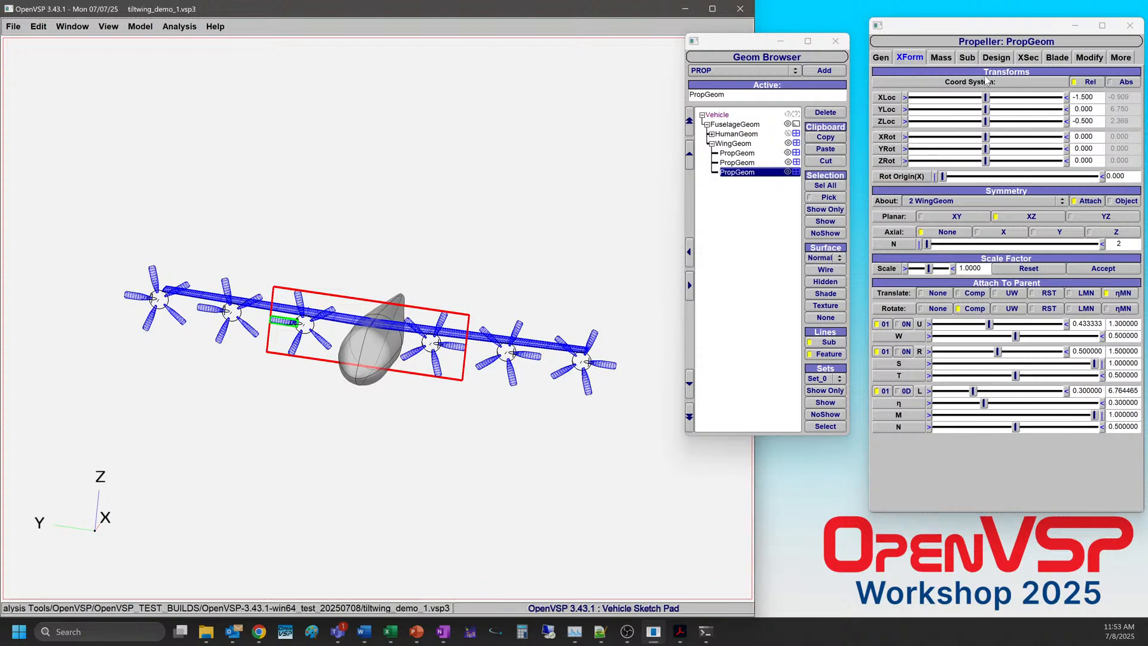
Set the innermost propeller's mode to Disk and check its fuselage and neighbouring propeller clearance from the front.
{"action": "left_click", "coordinate": [997, 58]}
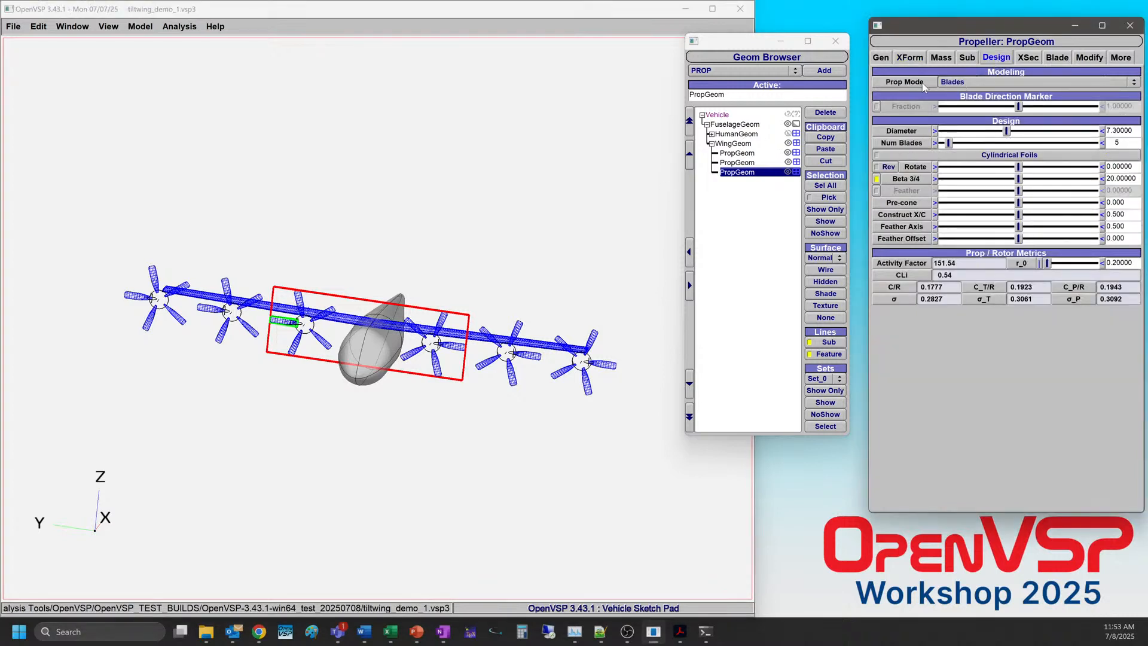
{"action": "left_click", "coordinate": [965, 83]}
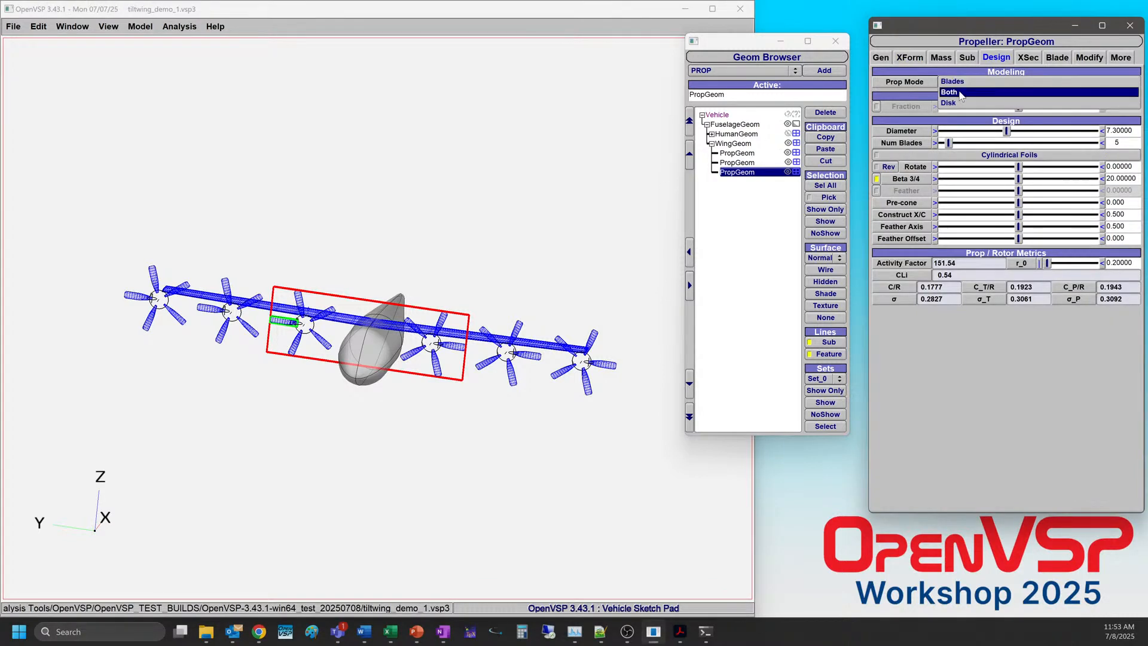
{"action": "left_click", "coordinate": [957, 104]}
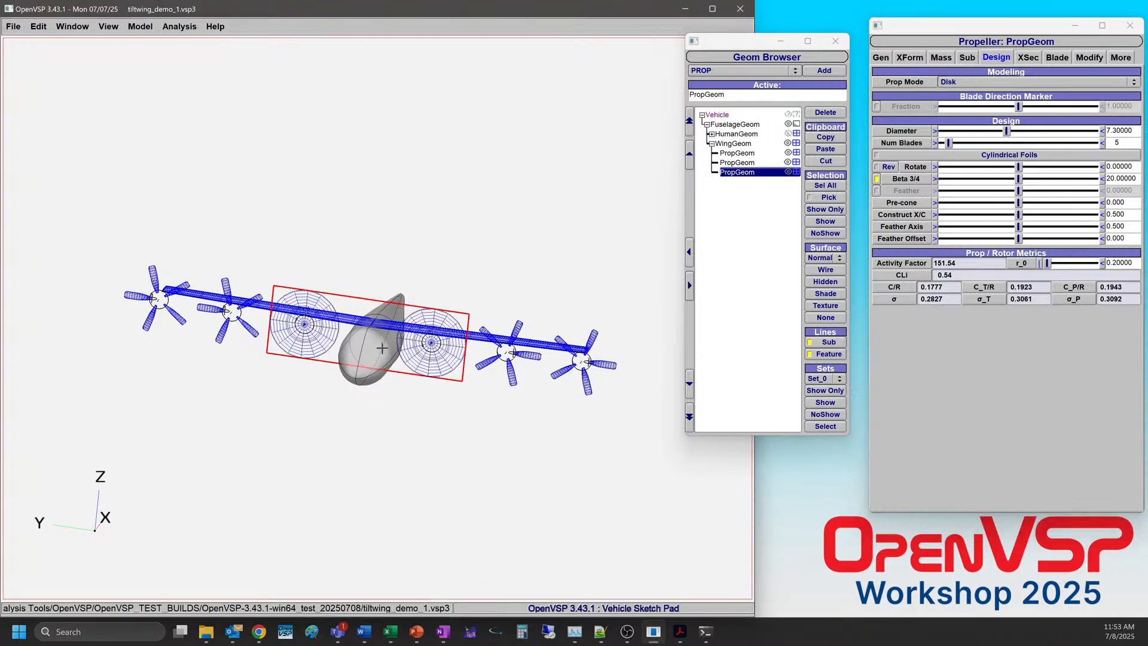
{"action": "key", "text": "F6"}
{"action": "mouse_move", "coordinate": [381, 316]}
{"action": "right_mouse_down"}
{"action": "mouse_move", "coordinate": [382, 335]}
{"action": "mouse_move", "coordinate": [382, 323]}
{"action": "right_mouse_up"}
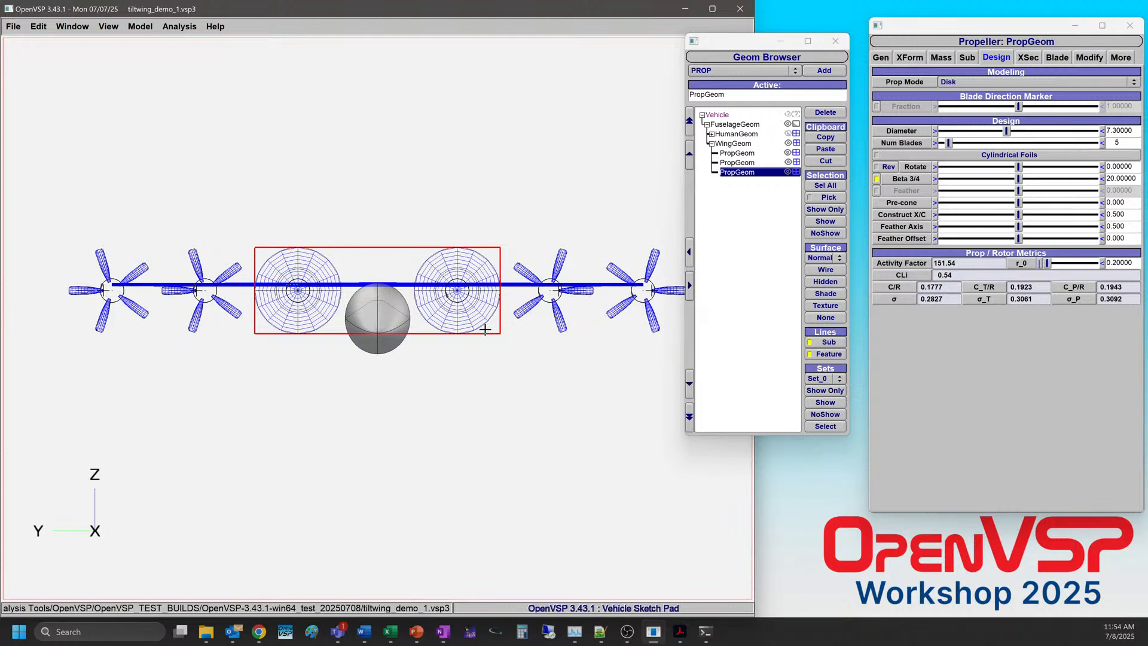
{"action": "left_click_drag", "start_coordinate": [530, 325], "coordinate": [384, 336]}
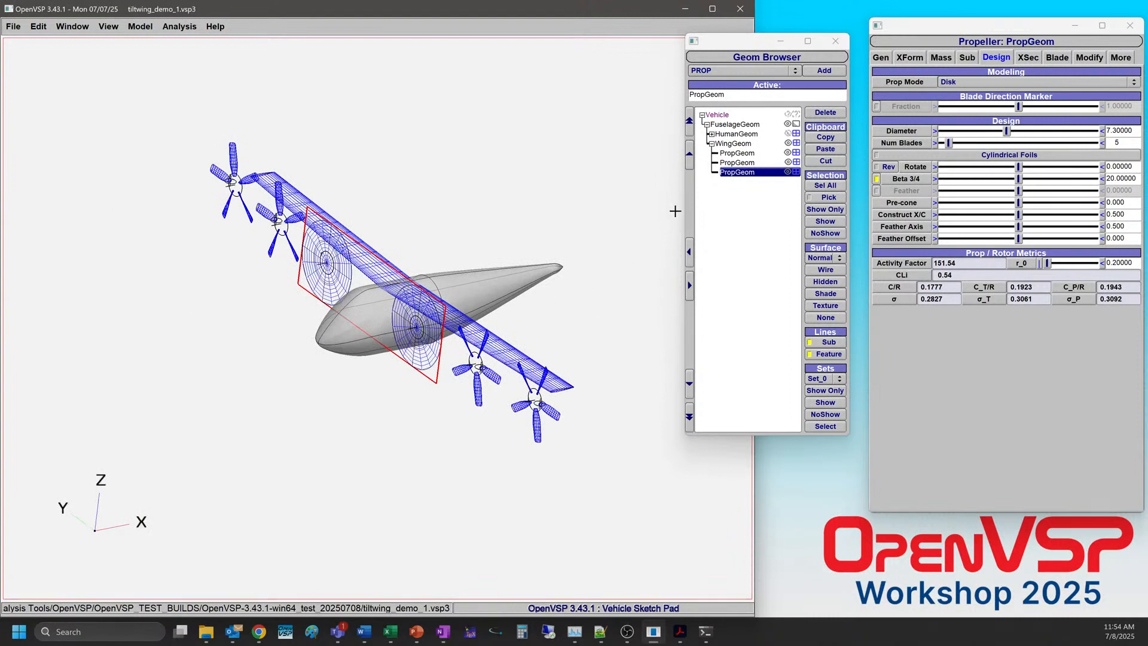
Set the propeller mode of the middle and wingtip propellers to Disk.
{"action": "left_click", "coordinate": [748, 163]}
{"action": "left_click", "coordinate": [955, 83]}
{"action": "left_click", "coordinate": [956, 105]}
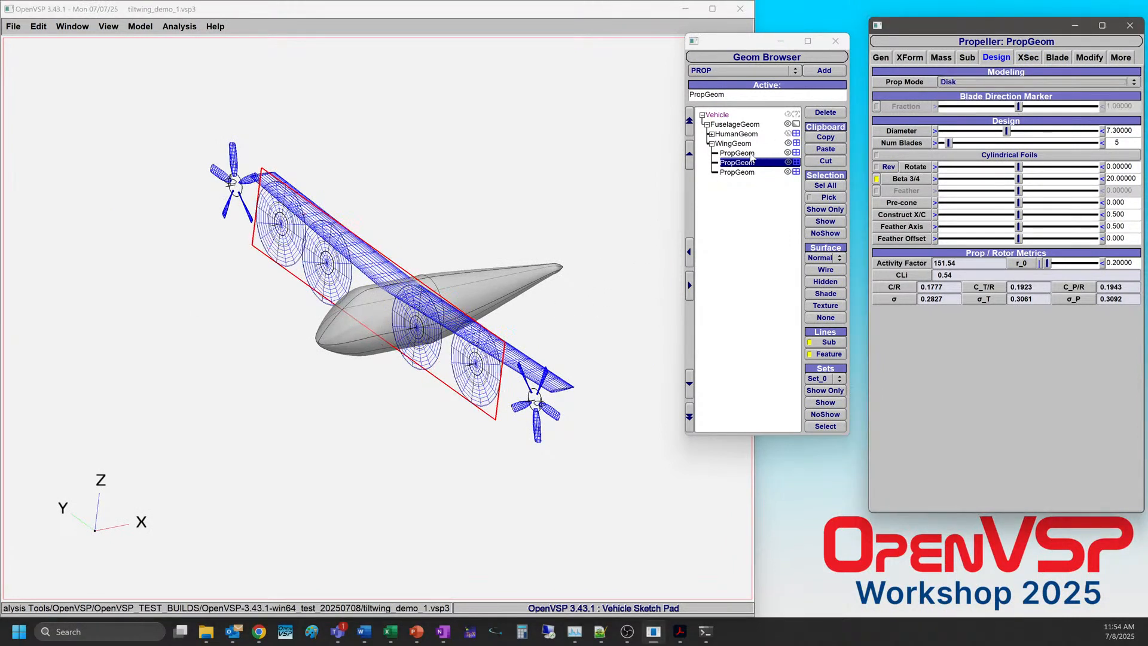
{"action": "left_click", "coordinate": [736, 153]}
{"action": "left_click", "coordinate": [955, 83]}
{"action": "left_click", "coordinate": [956, 105]}
{"action": "left_click_drag", "start_coordinate": [470, 300], "coordinate": [357, 242]}
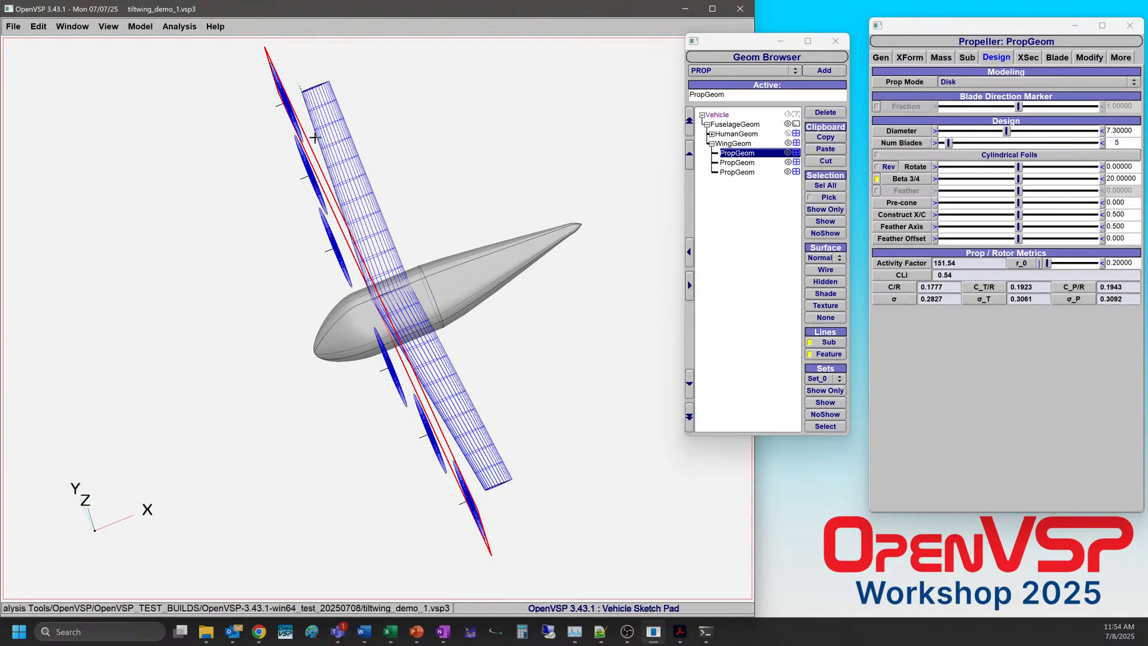
Try a main wing sweep of about 9.7° to see how the attached propellers follow, and restore it to 5°.
{"action": "key", "text": "F5"}
{"action": "right_click_drag", "start_coordinate": [430, 248], "coordinate": [423, 338]}
{"action": "scroll", "coordinate": [375, 312], "scroll_direction": "up", "scroll_amount": 5}
{"action": "scroll", "coordinate": [370, 311], "scroll_direction": "down", "scroll_amount": 5}
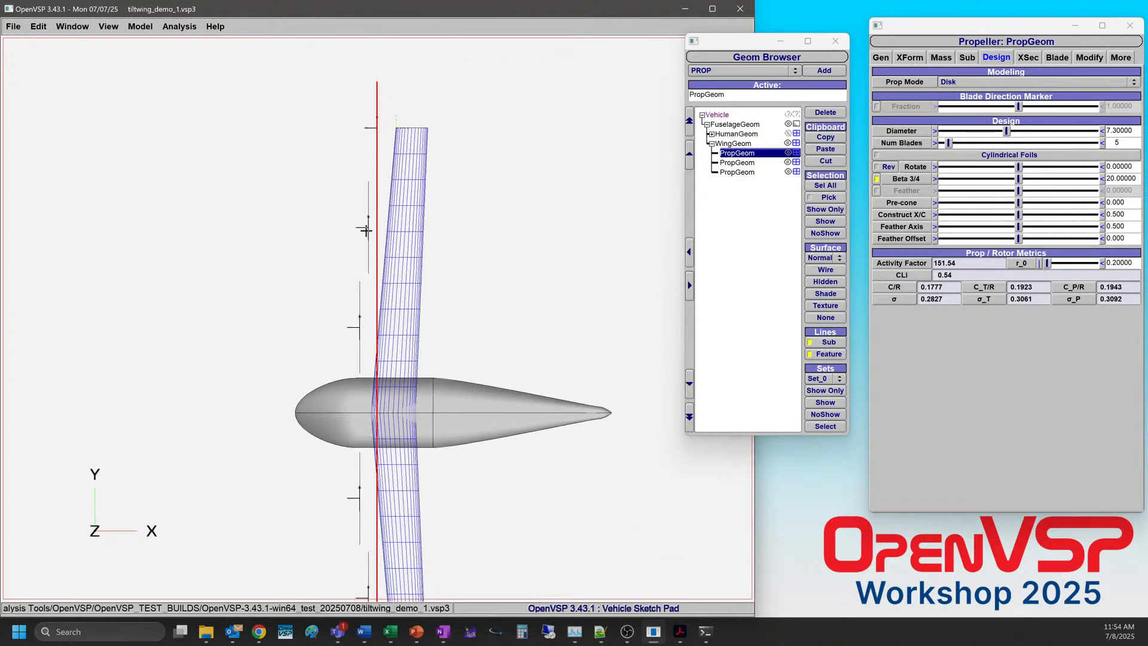
{"action": "left_click_drag", "start_coordinate": [425, 419], "coordinate": [463, 407]}
{"action": "left_click", "coordinate": [733, 143]}
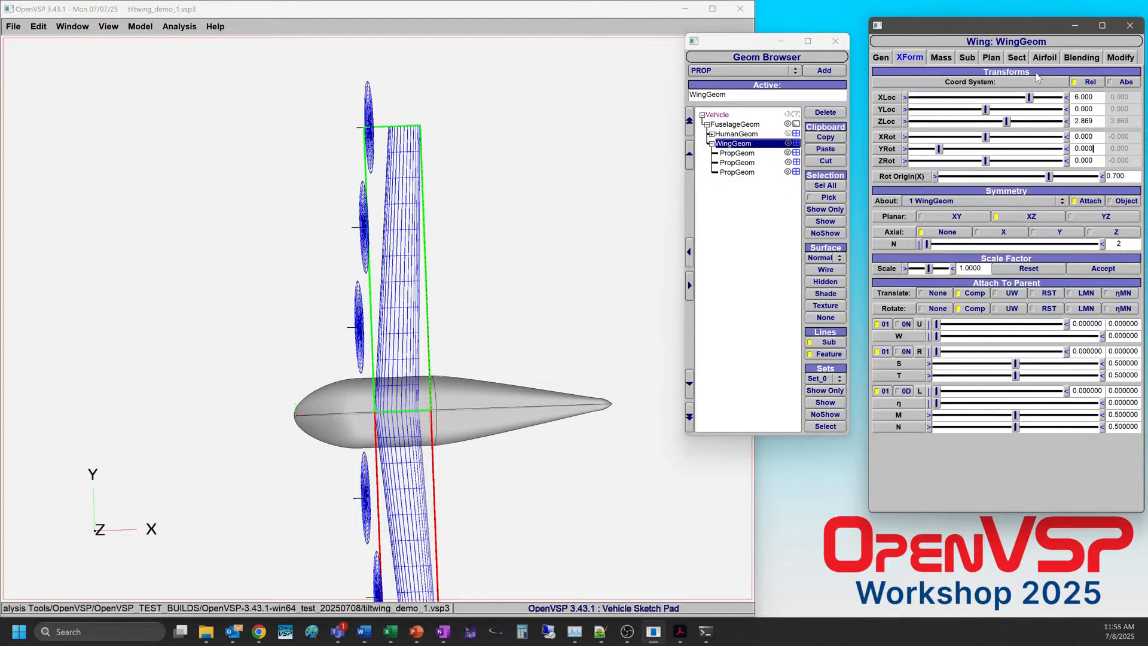
{"action": "left_click", "coordinate": [1017, 58]}
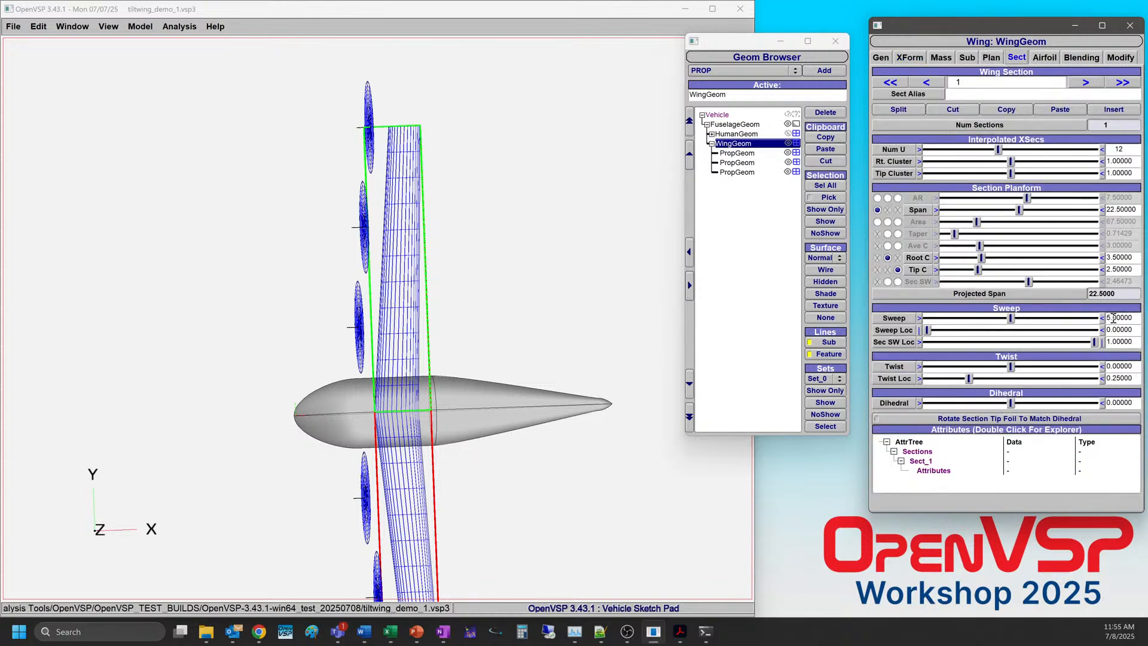
{"action": "left_click_drag", "start_coordinate": [1012, 319], "coordinate": [1052, 321]}
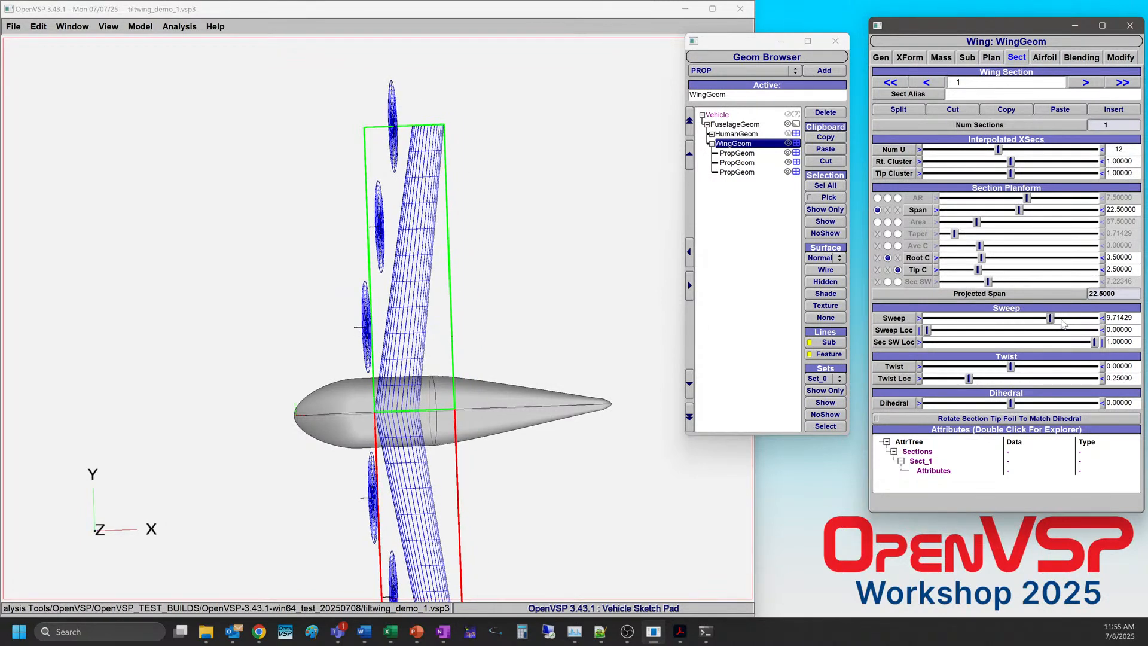
{"action": "double_click", "coordinate": [1119, 317]}
{"action": "type", "text": "5"}
{"action": "key", "text": "Return"}
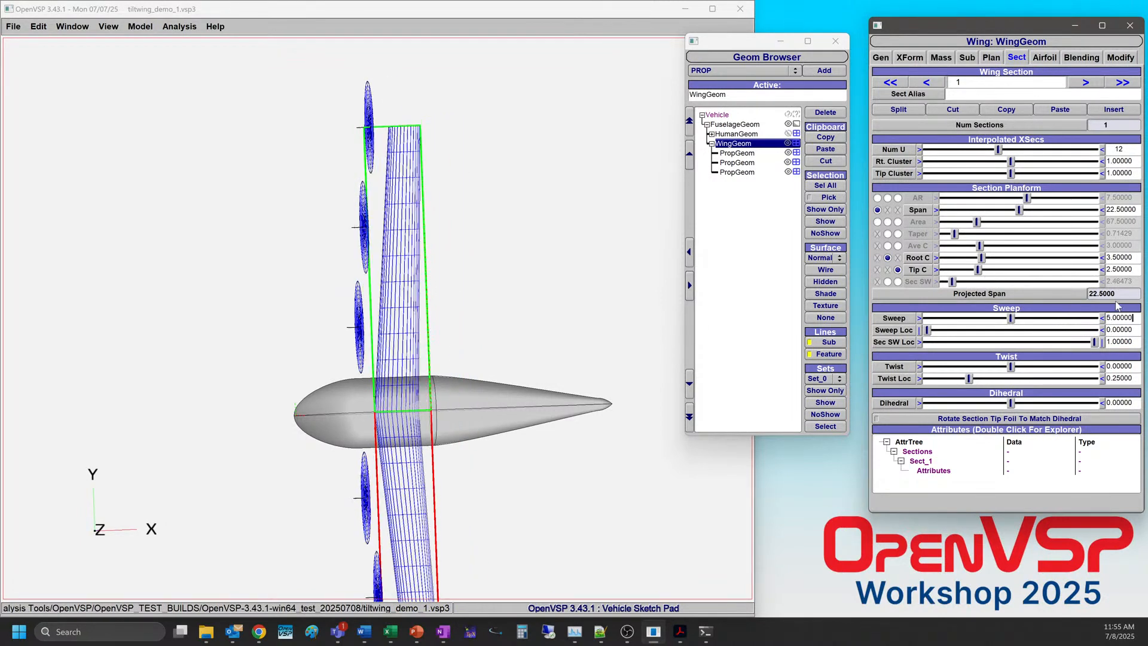
Try positive and negative dihedral on the main wing with the propellers attached, and set its dihedral to -5°.
{"action": "left_click_drag", "start_coordinate": [388, 434], "coordinate": [364, 266]}
{"action": "left_click_drag", "start_coordinate": [370, 395], "coordinate": [447, 390]}
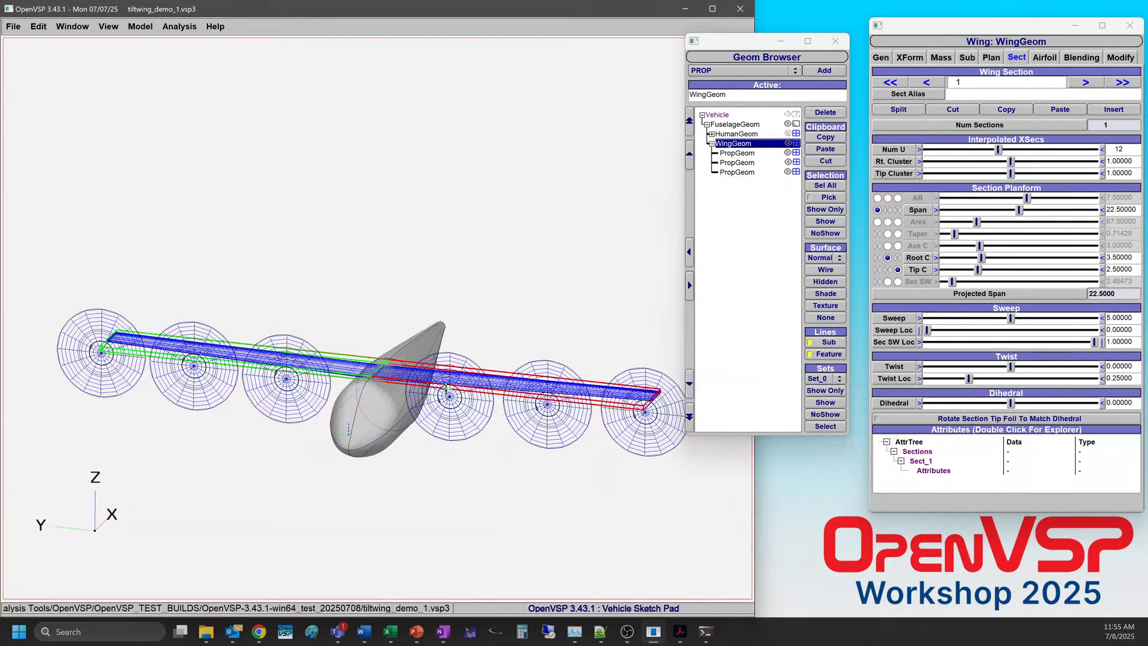
{"action": "left_click", "coordinate": [809, 341]}
{"action": "left_click_drag", "start_coordinate": [1010, 407], "coordinate": [1051, 409]}
{"action": "left_click_drag", "start_coordinate": [1013, 406], "coordinate": [963, 409]}
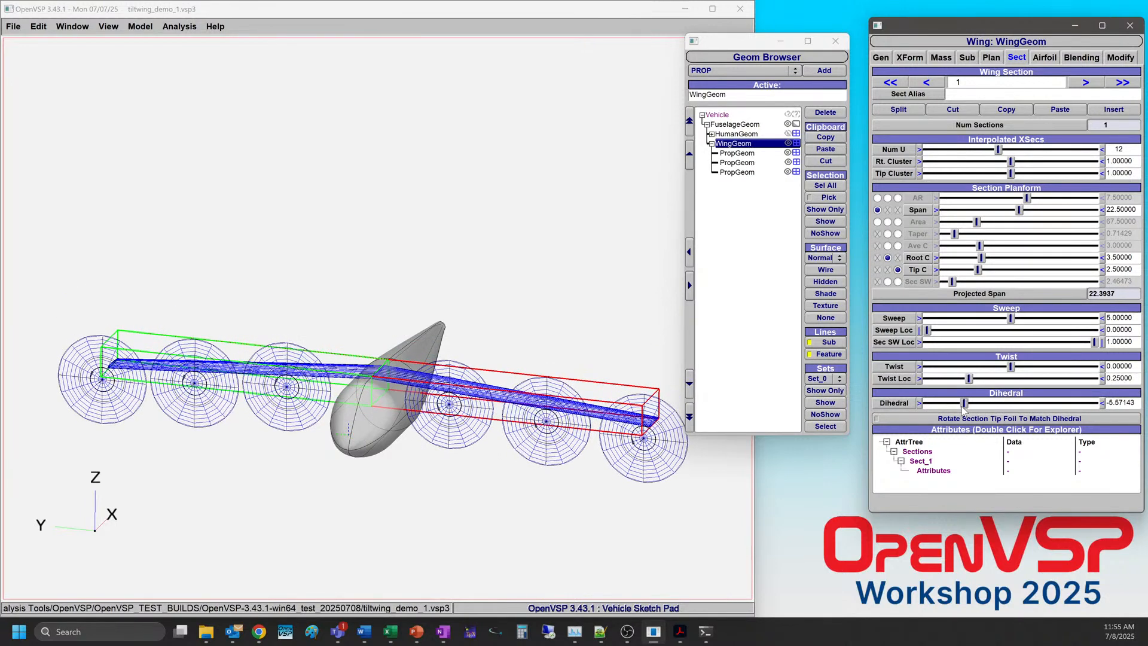
{"action": "triple_click", "coordinate": [1128, 402]}
{"action": "type", "text": "-5"}
{"action": "key", "text": "Return"}
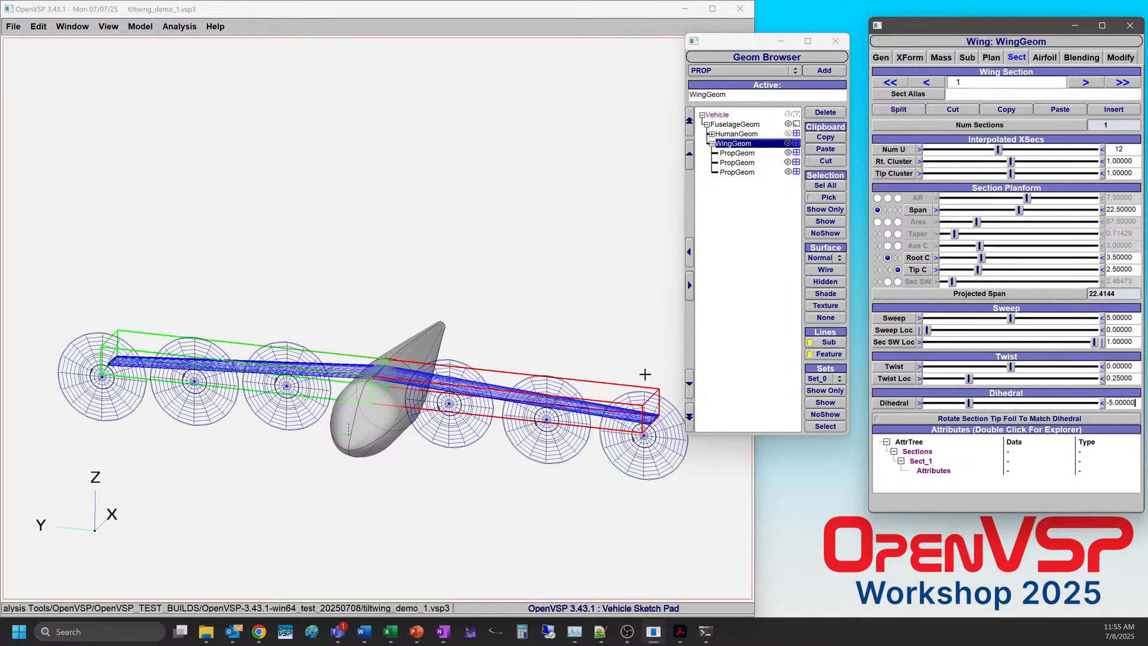
{"action": "left_click_drag", "start_coordinate": [509, 392], "coordinate": [410, 466]}
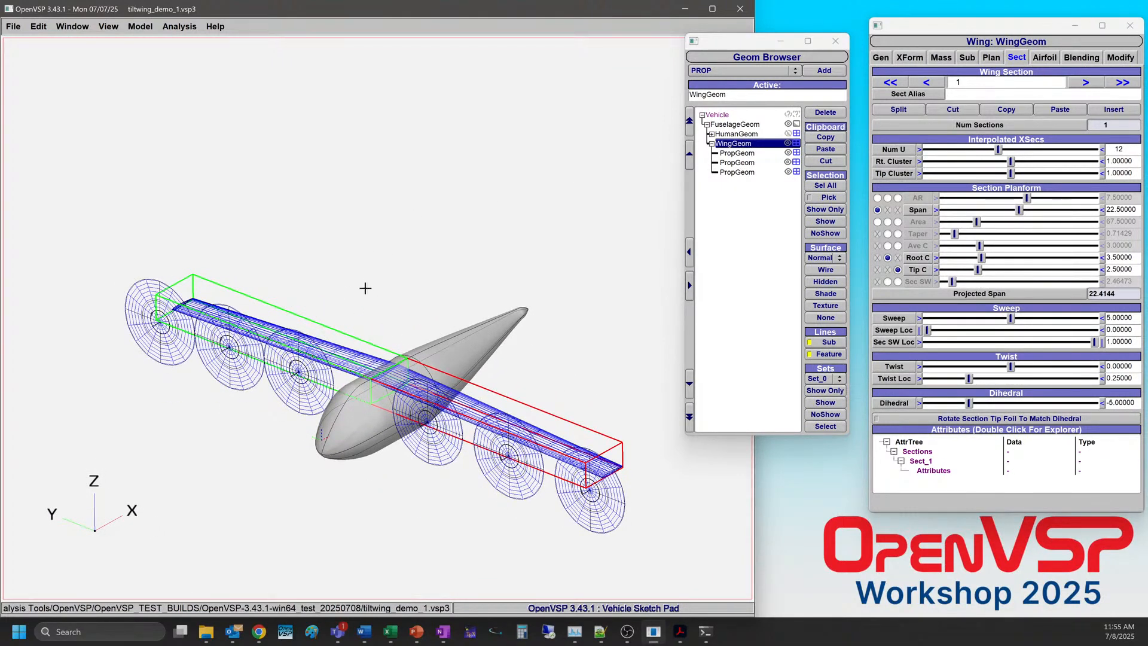
{"action": "left_click", "coordinate": [13, 26]}
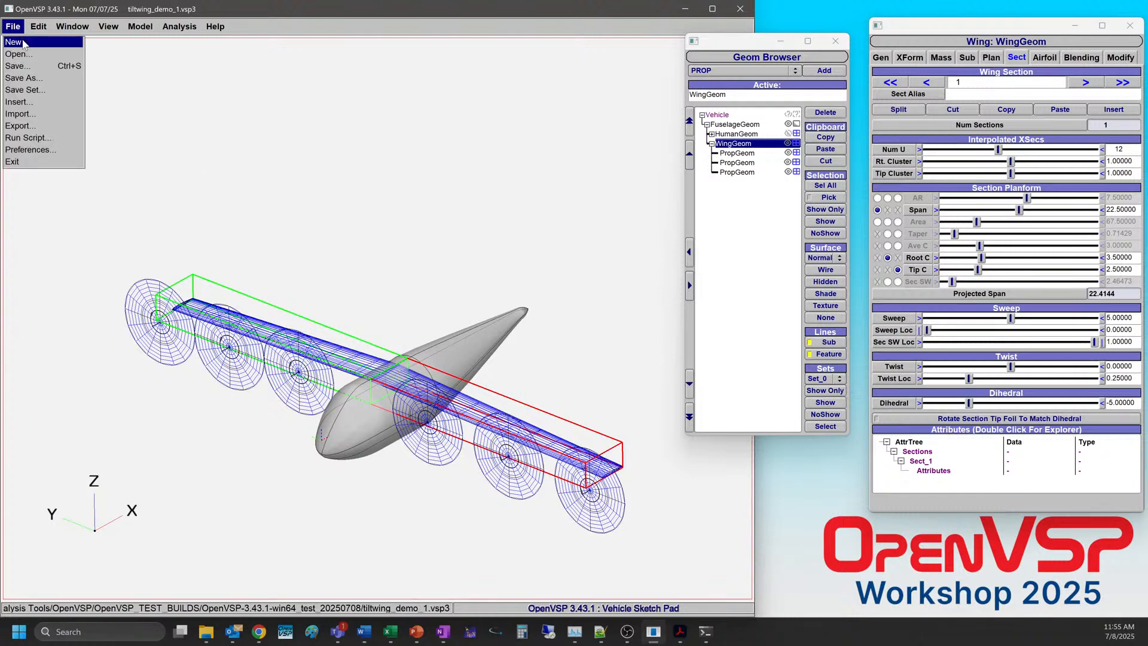
{"action": "left_click", "coordinate": [264, 200]}
{"action": "left_click_drag", "start_coordinate": [532, 379], "coordinate": [436, 407]}
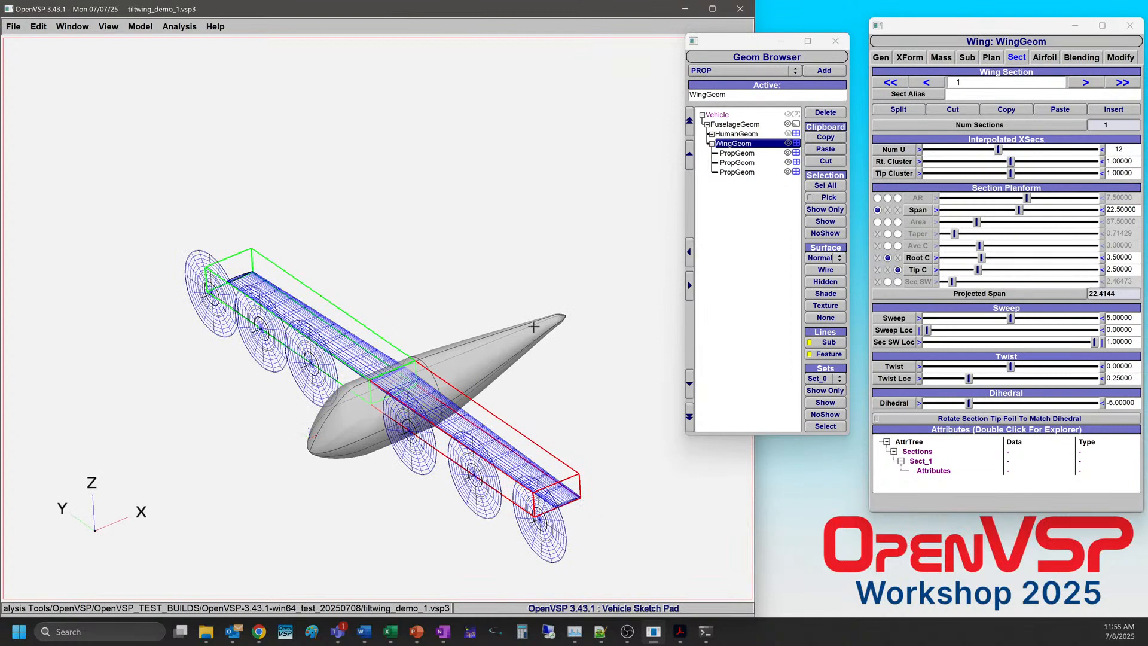
Add a new wing component as a child of the fuselage.
{"action": "left_click", "coordinate": [745, 231]}
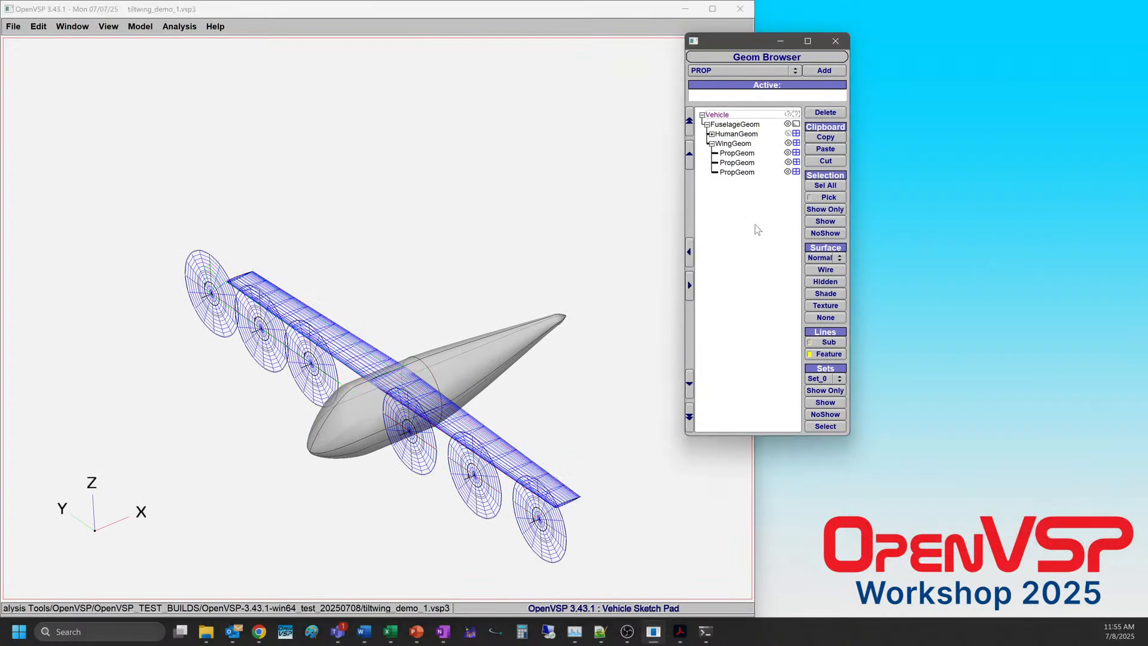
{"action": "left_click", "coordinate": [731, 125]}
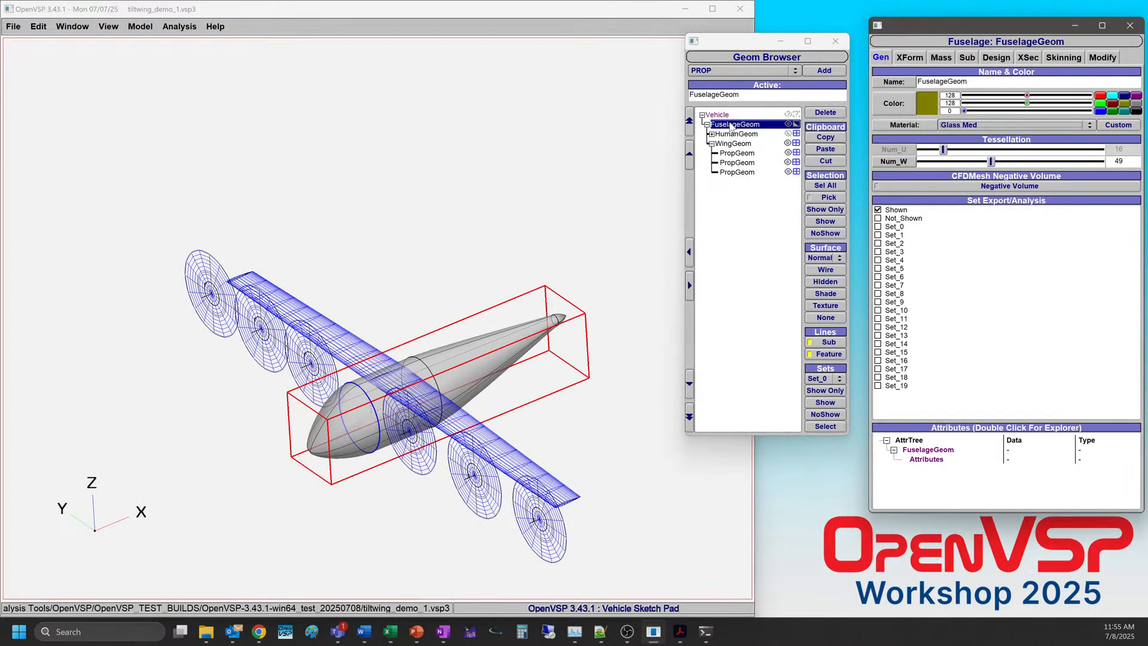
{"action": "left_click", "coordinate": [741, 70]}
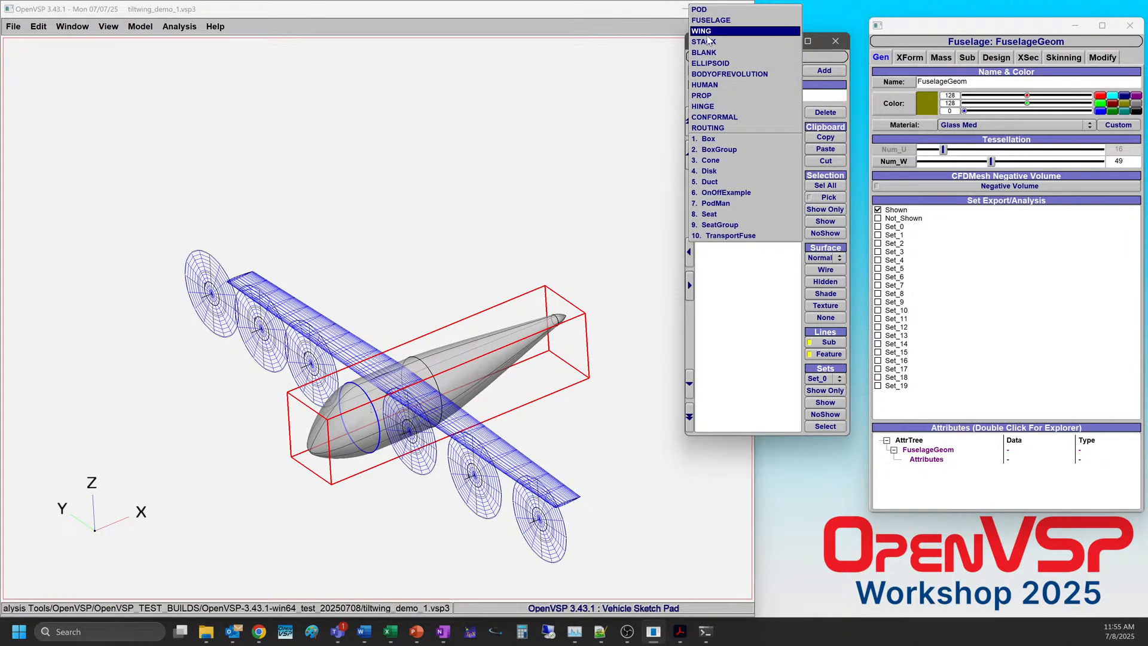
{"action": "left_click", "coordinate": [708, 32]}
{"action": "left_click", "coordinate": [824, 70]}
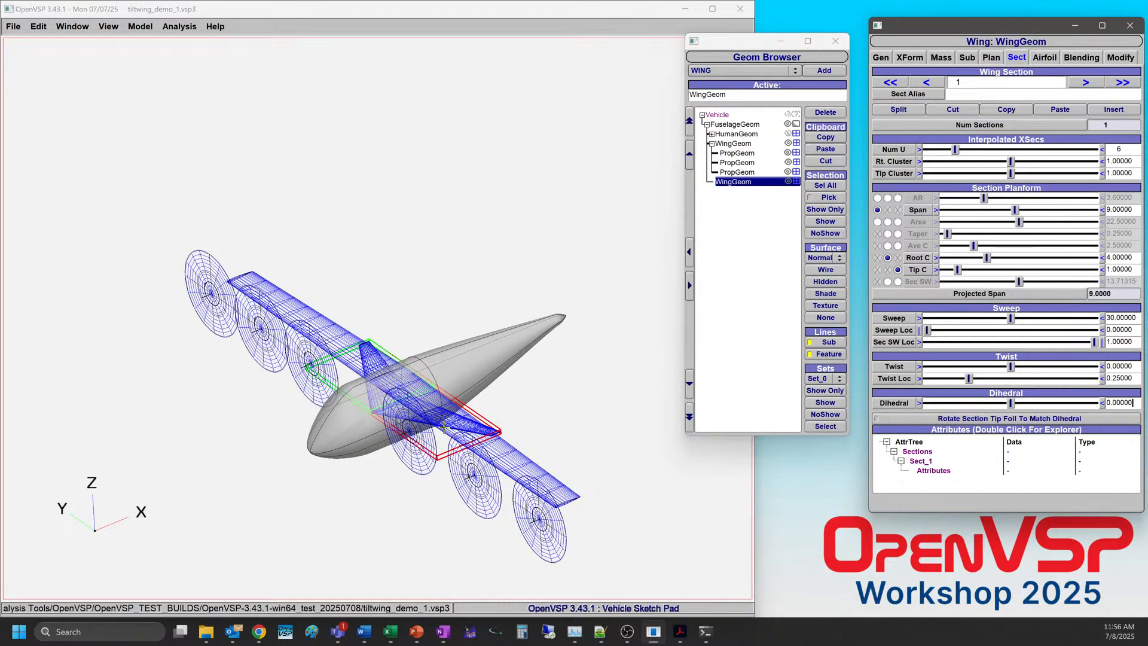
Turn off the new wing's XZ planar symmetry and set its X rotation to 90° so it stands upright.
{"action": "left_click", "coordinate": [908, 57]}
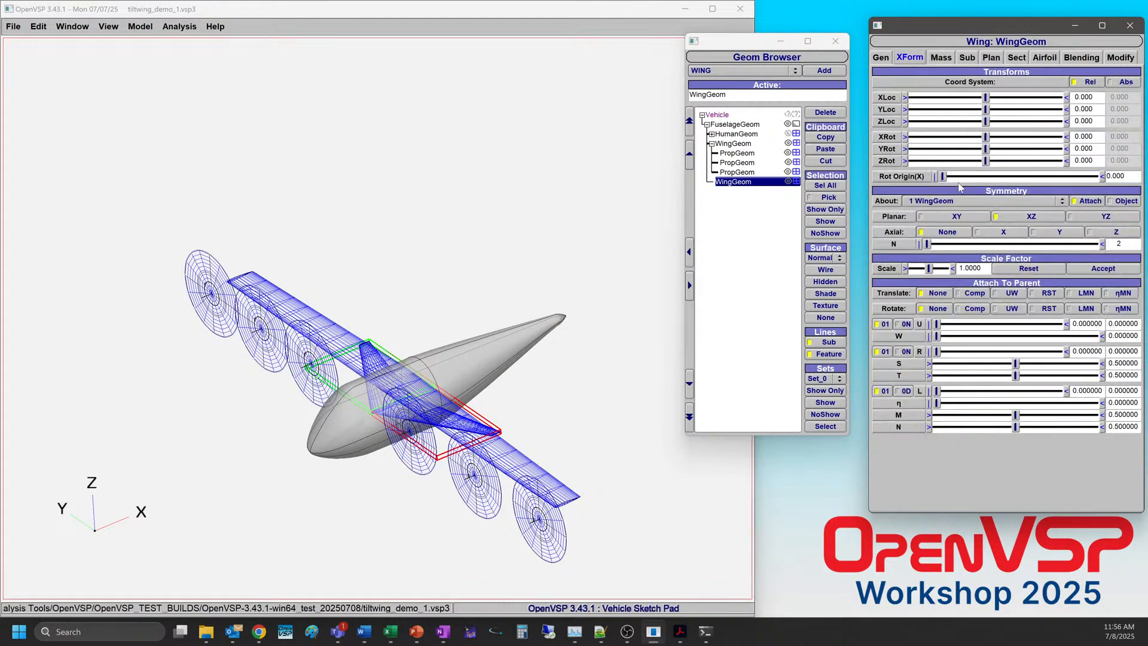
{"action": "left_click", "coordinate": [1011, 217]}
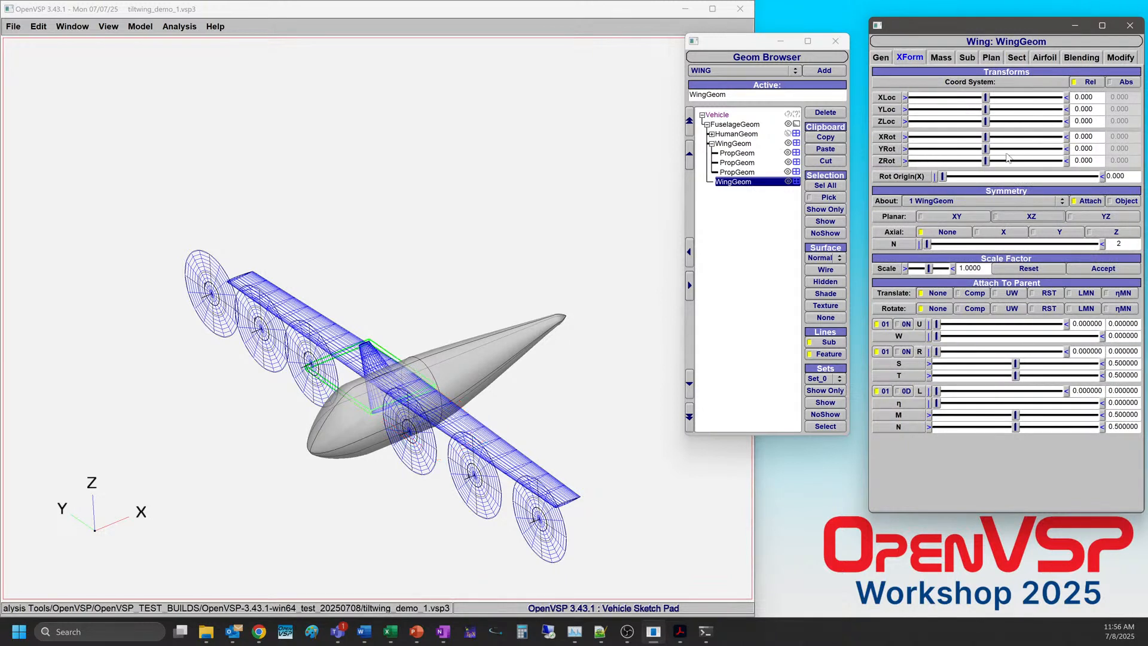
{"action": "double_click", "coordinate": [1083, 137]}
{"action": "type", "text": "90"}
{"action": "key", "text": "Return"}
{"action": "left_click_drag", "start_coordinate": [290, 440], "coordinate": [205, 402]}
{"action": "left_click_drag", "start_coordinate": [369, 409], "coordinate": [412, 468]}
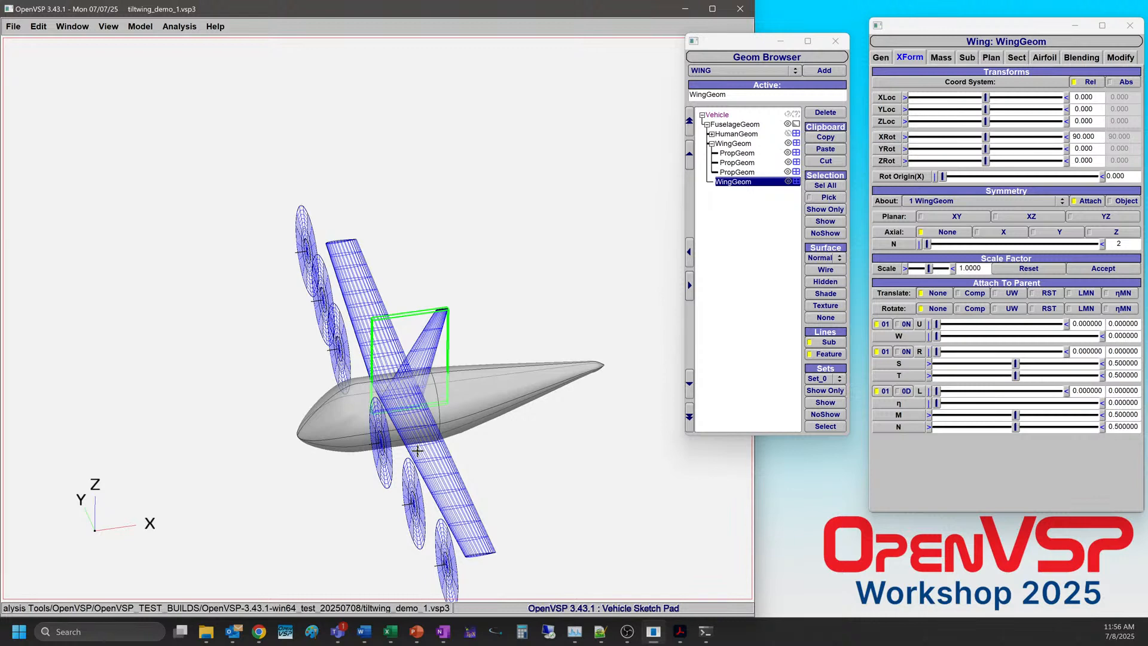
{"action": "left_click_drag", "start_coordinate": [440, 396], "coordinate": [390, 367]}
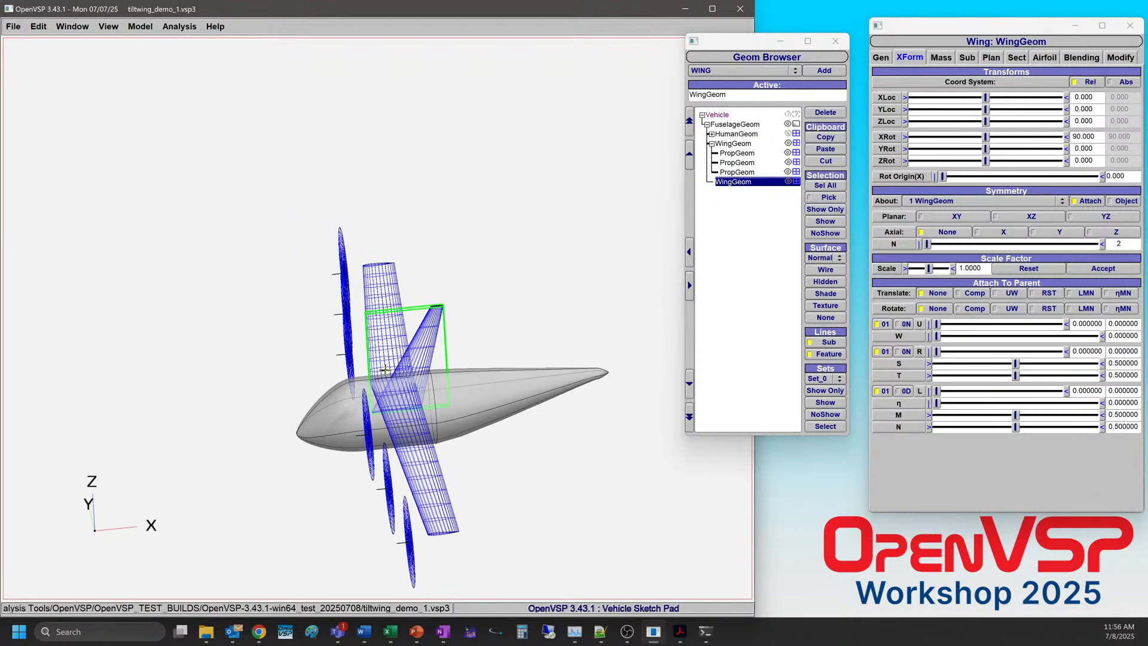
Rename the new upright wing to Vertical and check the name in its general properties.
{"action": "left_click", "coordinate": [738, 182]}
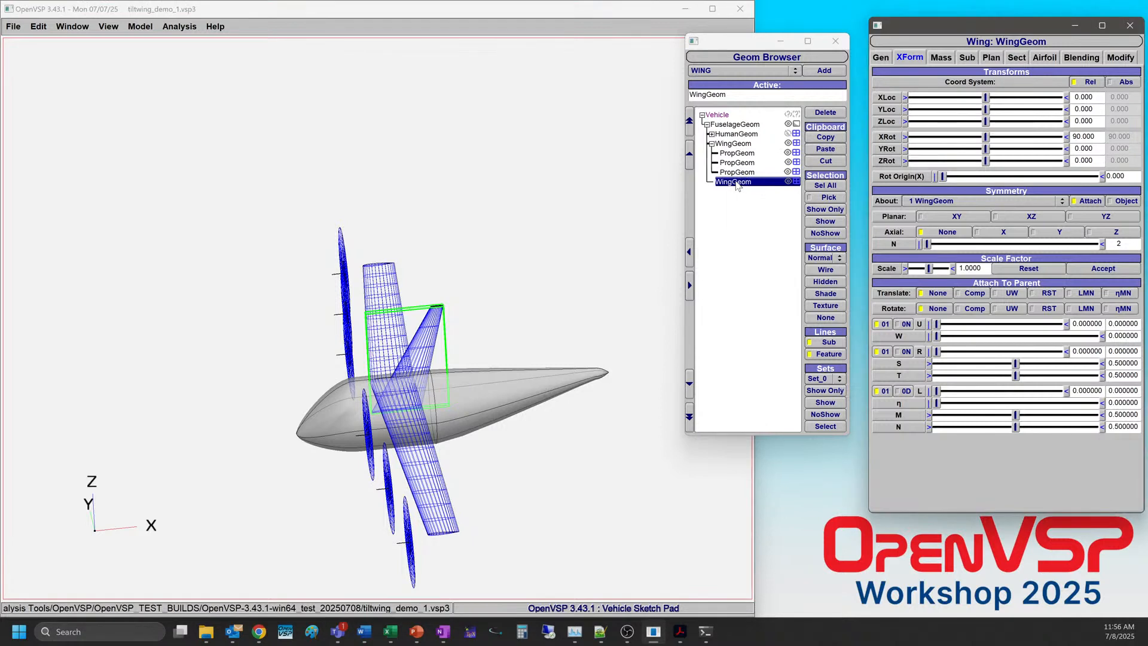
{"action": "double_click", "coordinate": [718, 94]}
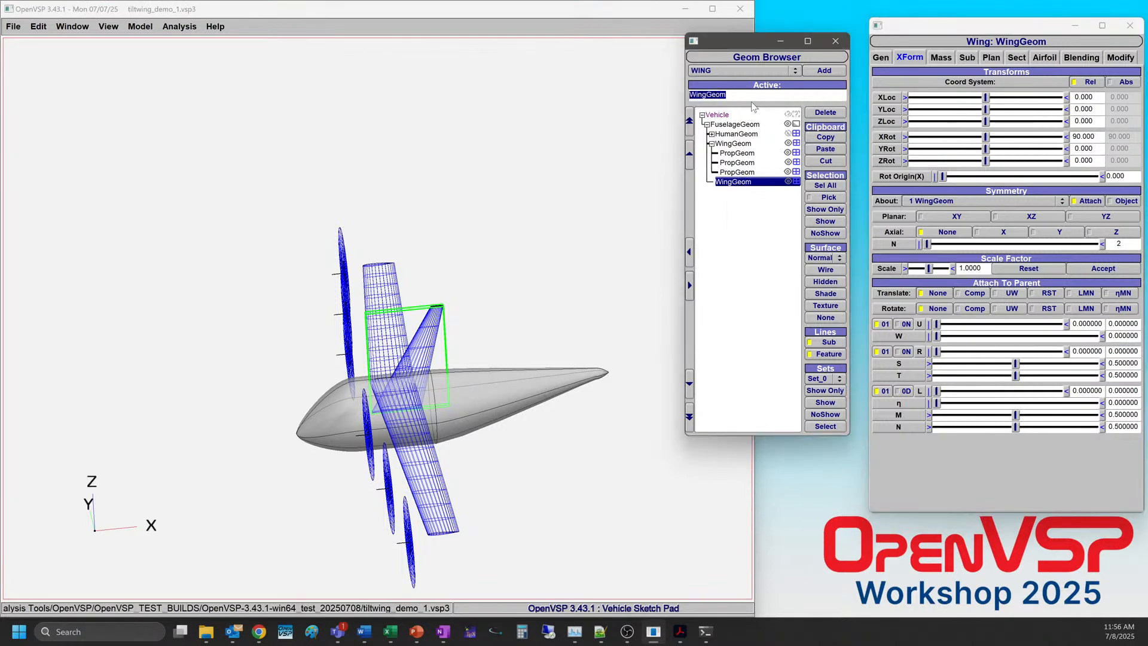
{"action": "type", "text": "Vertical"}
{"action": "key", "text": "Return"}
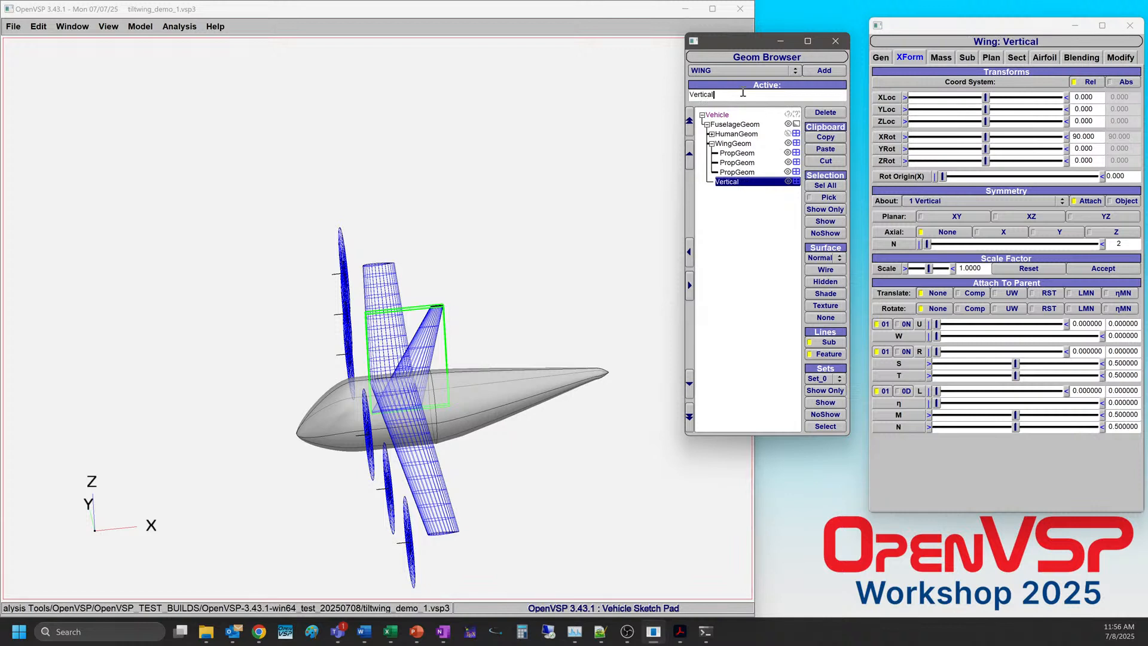
{"action": "double_click", "coordinate": [709, 94]}
{"action": "left_click", "coordinate": [881, 57]}
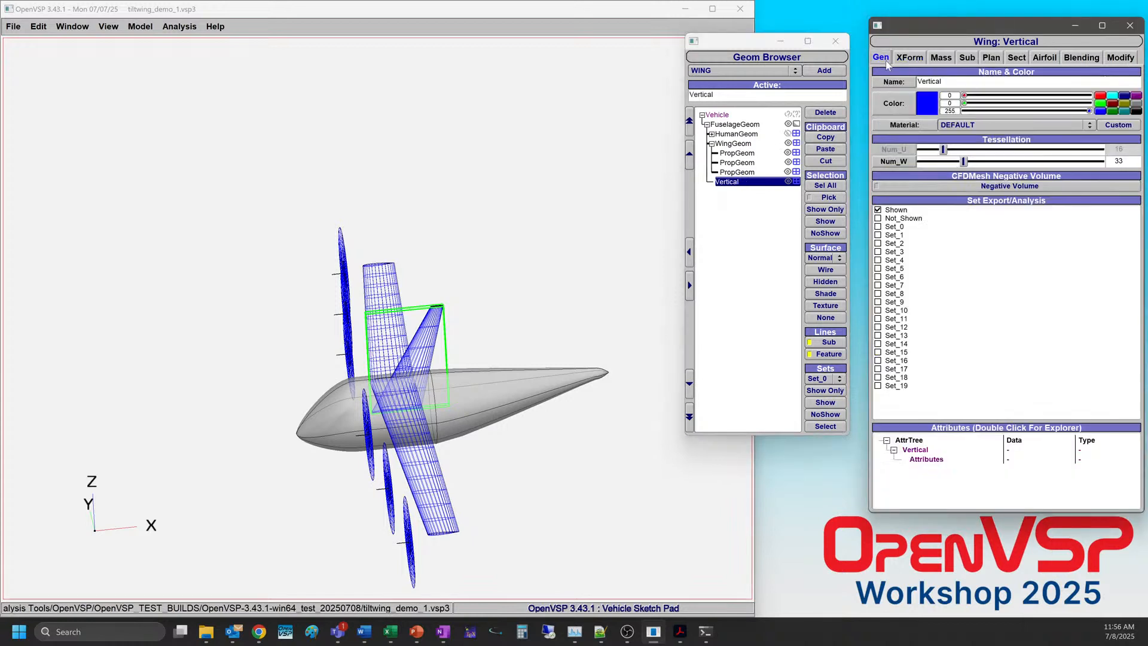
{"action": "double_click", "coordinate": [931, 82]}
{"action": "left_click", "coordinate": [932, 81]}
Move the vertical tail to the rear of the fuselage, at about X 13.85 and Z 1.48.
{"action": "left_click", "coordinate": [908, 57]}
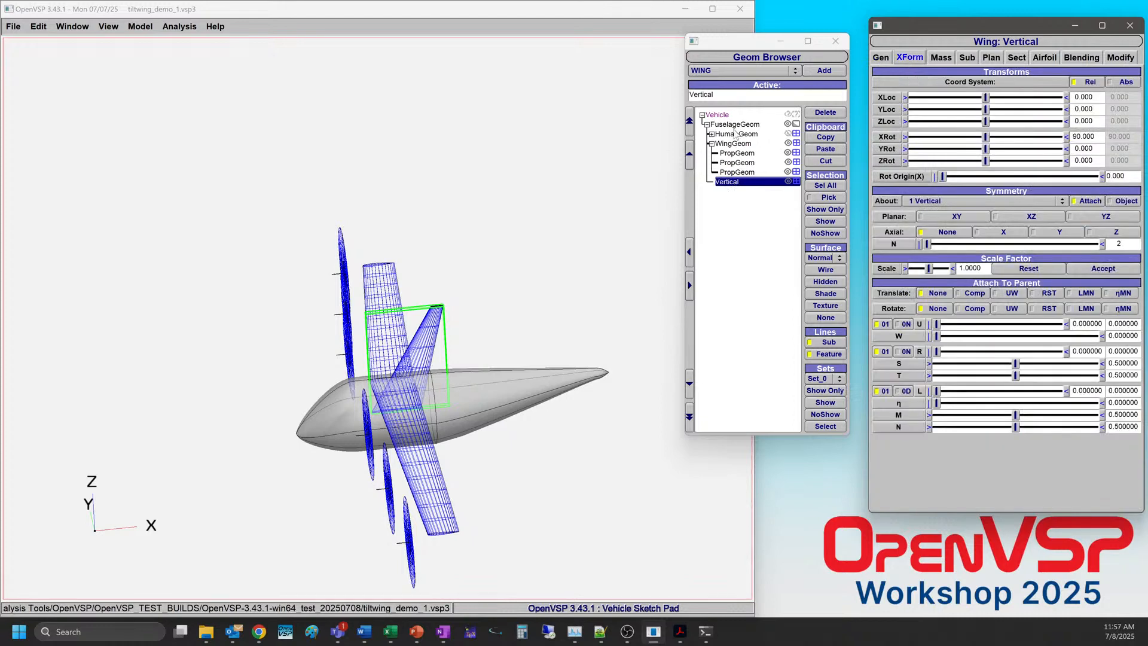
{"action": "left_click_drag", "start_coordinate": [434, 381], "coordinate": [399, 255]}
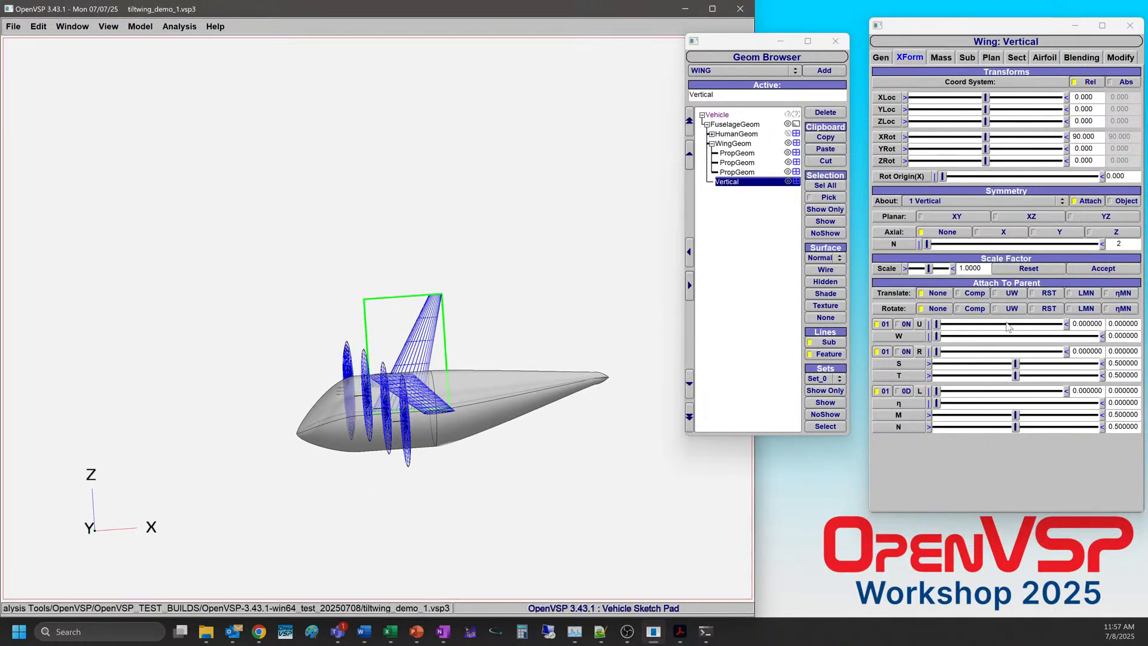
{"action": "left_click_drag", "start_coordinate": [986, 97], "coordinate": [1029, 103]}
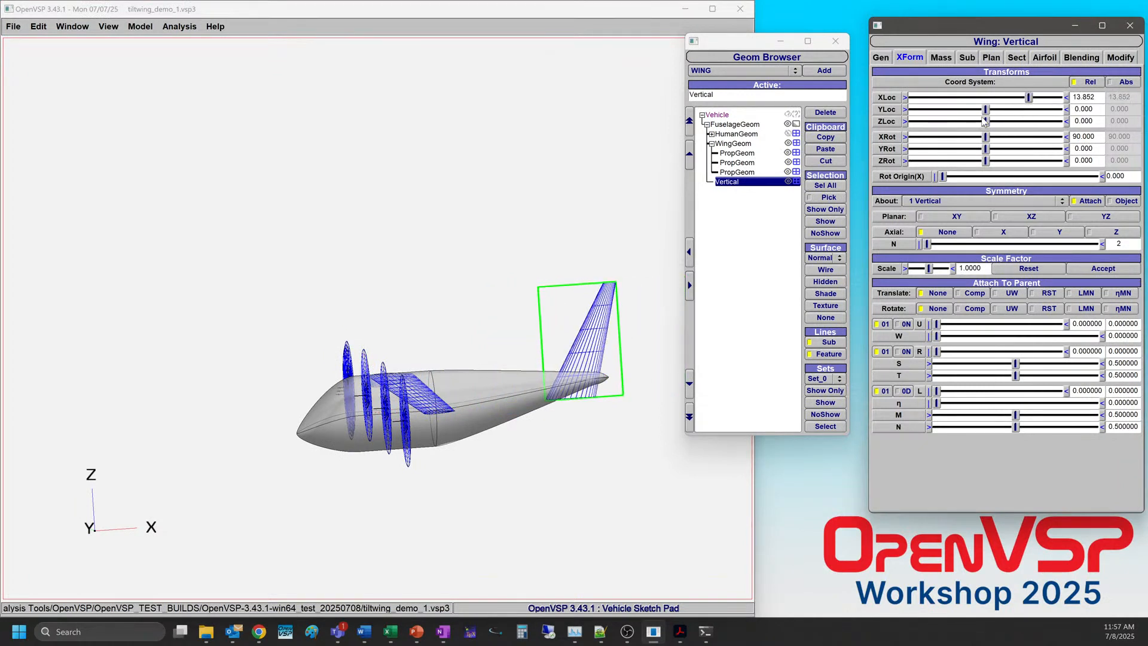
{"action": "left_click_drag", "start_coordinate": [987, 122], "coordinate": [998, 123]}
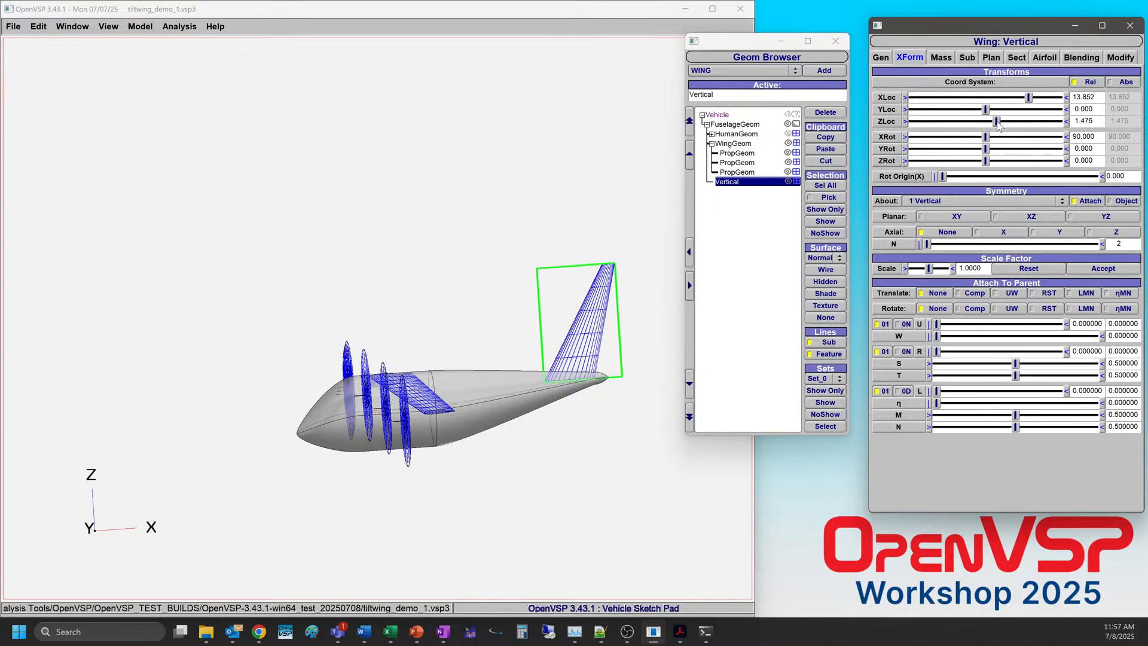
Shorten the vertical tail by setting its section span to 4.5.
{"action": "left_click", "coordinate": [989, 59]}
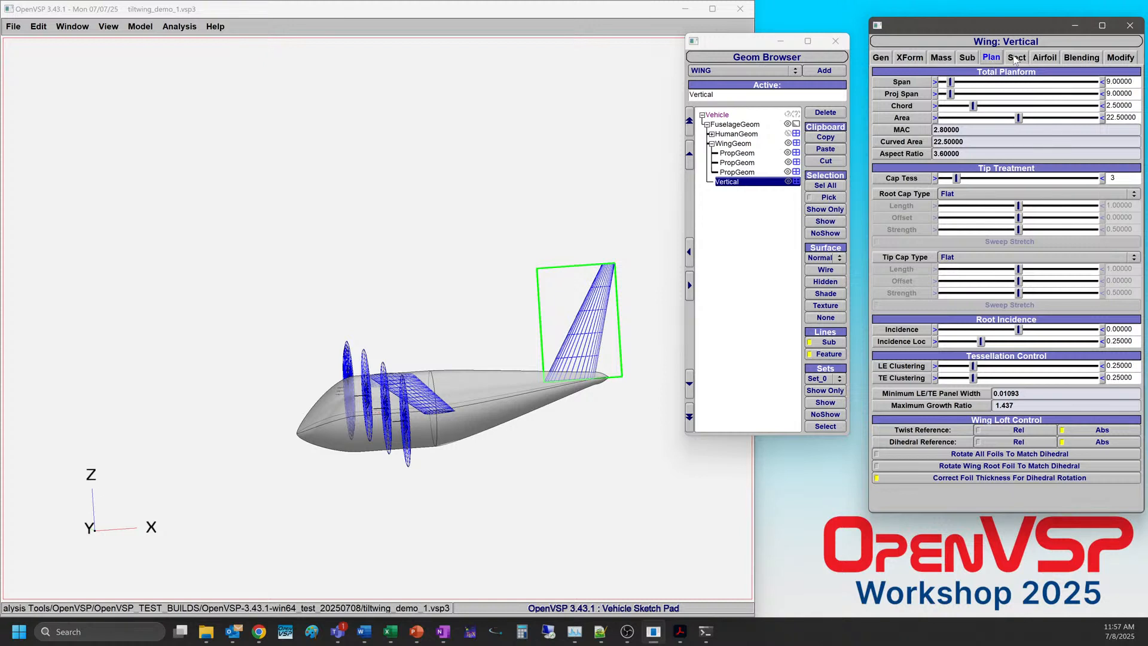
{"action": "left_click", "coordinate": [1017, 58]}
{"action": "left_click_drag", "start_coordinate": [1014, 210], "coordinate": [982, 233]}
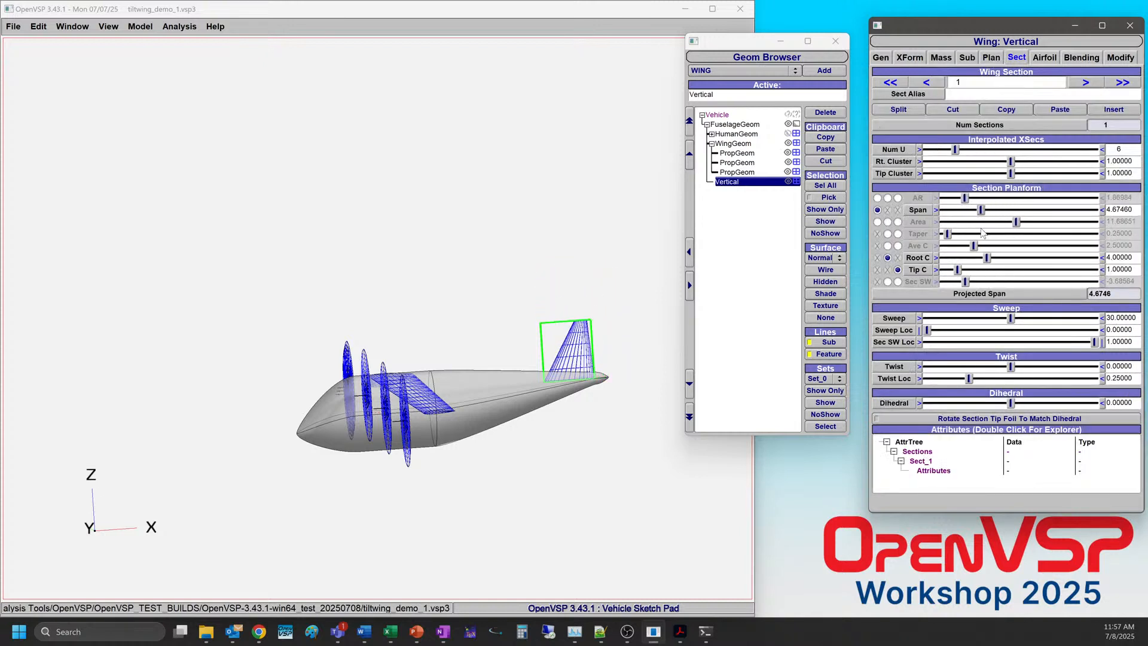
{"action": "double_click", "coordinate": [1123, 210]}
{"action": "type", "text": "4.5"}
{"action": "key", "text": "Return"}
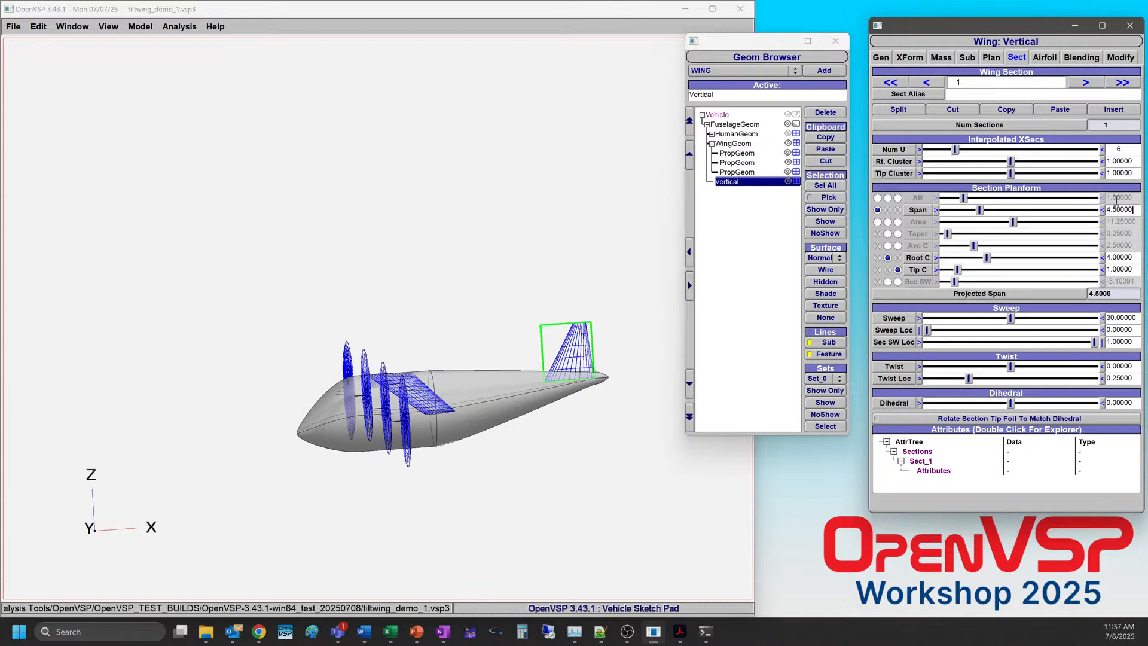
Set the vertical tail's root chord to 3.
{"action": "right_click_drag", "start_coordinate": [577, 360], "coordinate": [574, 392]}
{"action": "middle_click_drag", "start_coordinate": [575, 393], "coordinate": [437, 361]}
{"action": "right_click_drag", "start_coordinate": [437, 361], "coordinate": [438, 407]}
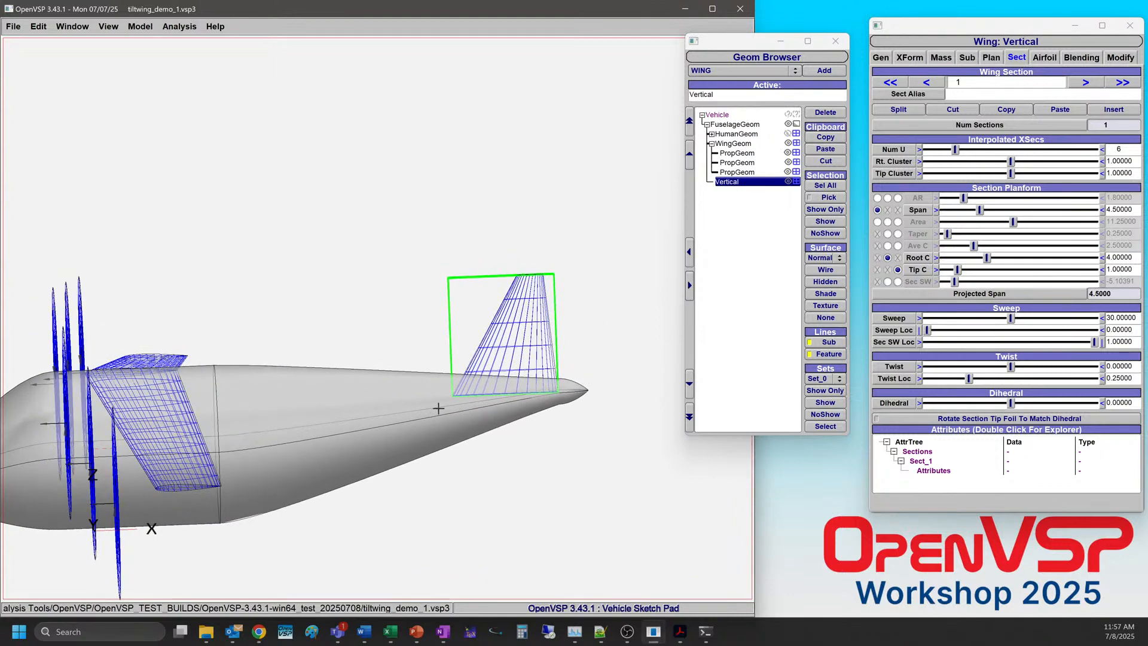
{"action": "double_click", "coordinate": [1138, 259]}
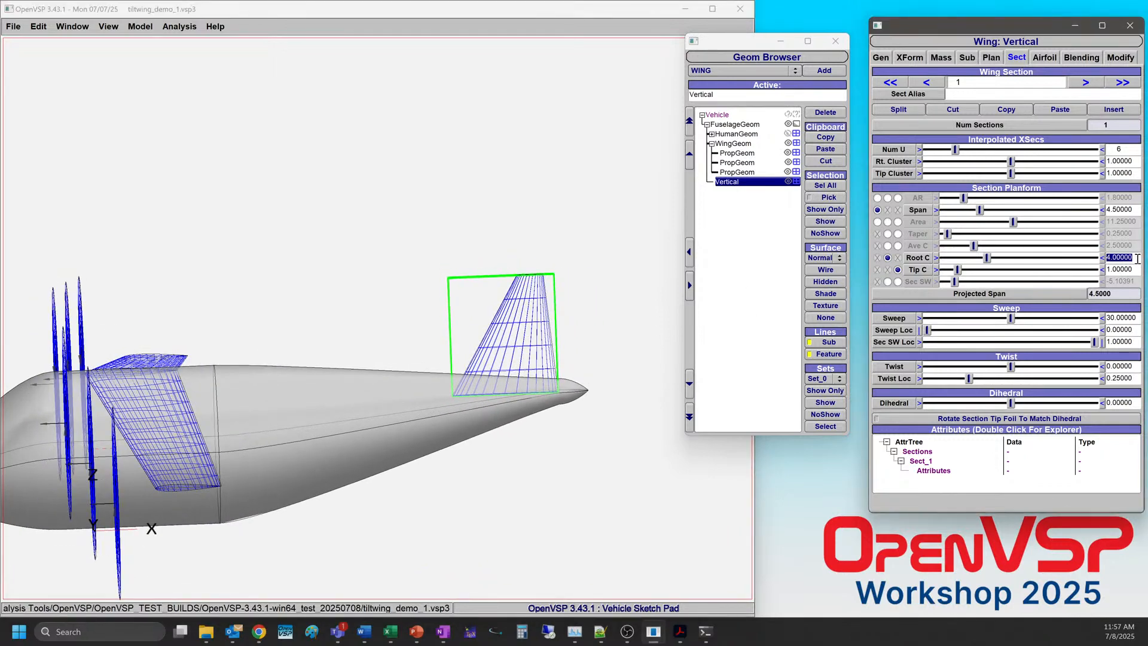
{"action": "type", "text": "3"}
{"action": "key", "text": "Return"}
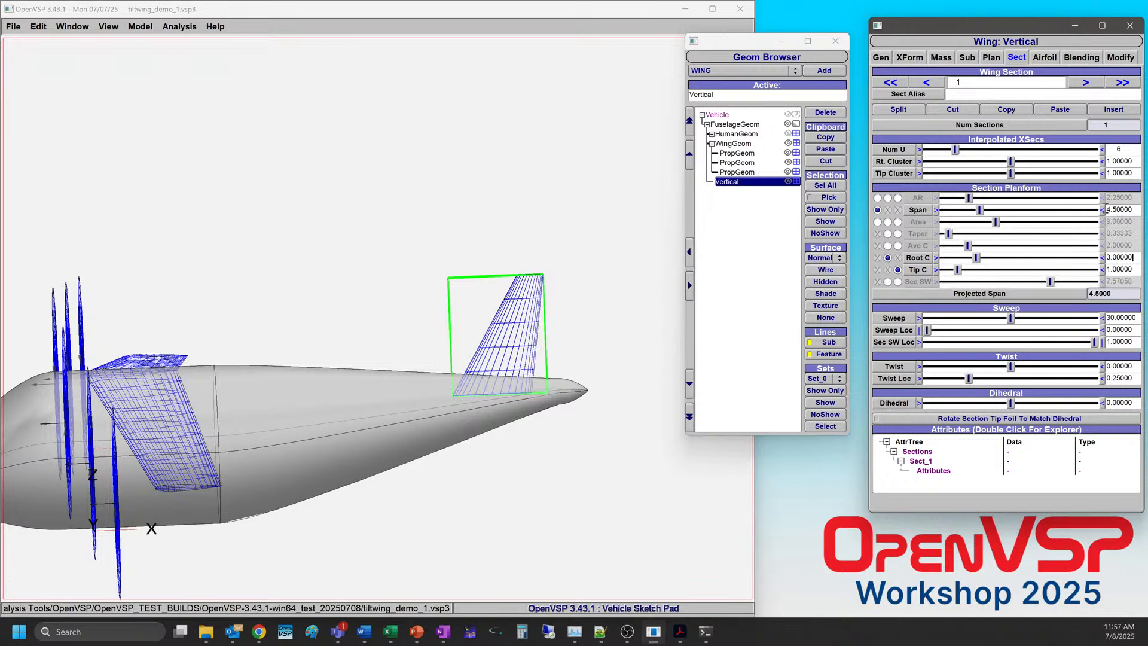
Shift the vertical tail farther aft to an X location of about 15.2, near the fuselage's tail end.
{"action": "left_click", "coordinate": [919, 60]}
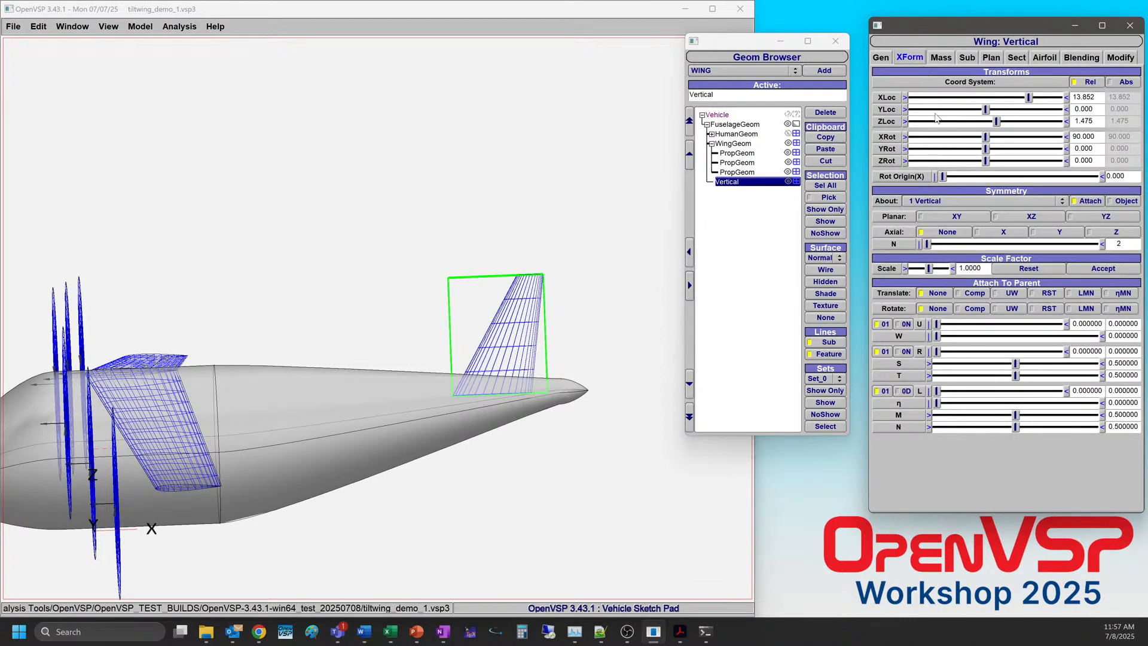
{"action": "left_click_drag", "start_coordinate": [1030, 99], "coordinate": [1036, 103]}
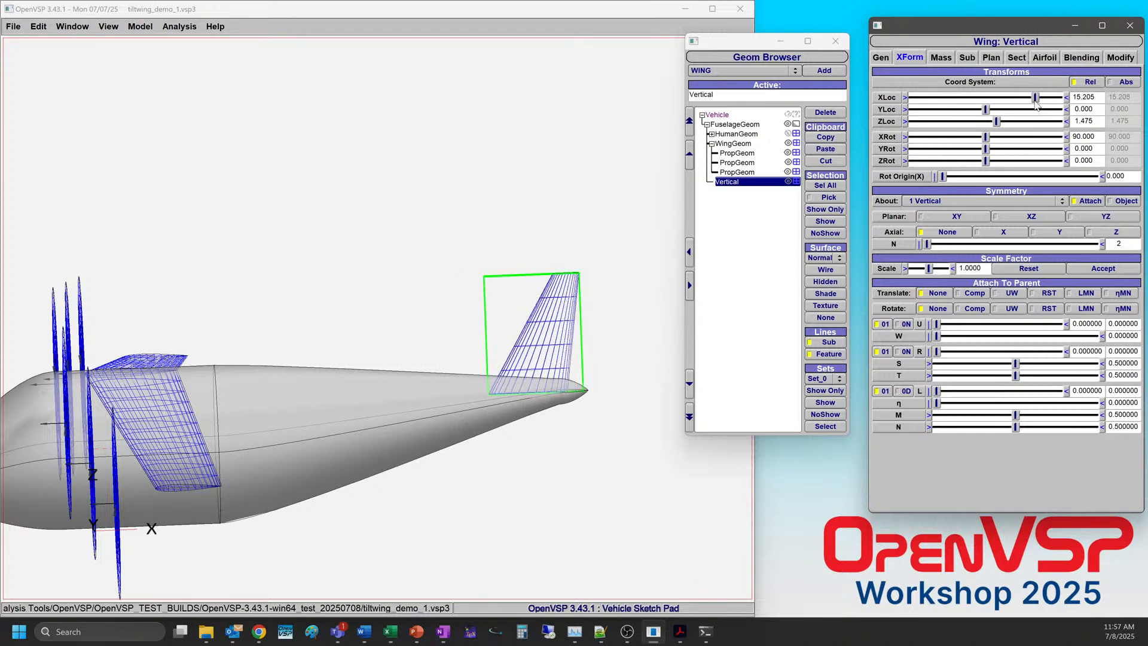
Set the vertical tail's X location to 15.
{"action": "double_click", "coordinate": [1100, 99]}
{"action": "type", "text": "15"}
{"action": "key", "text": "Return"}
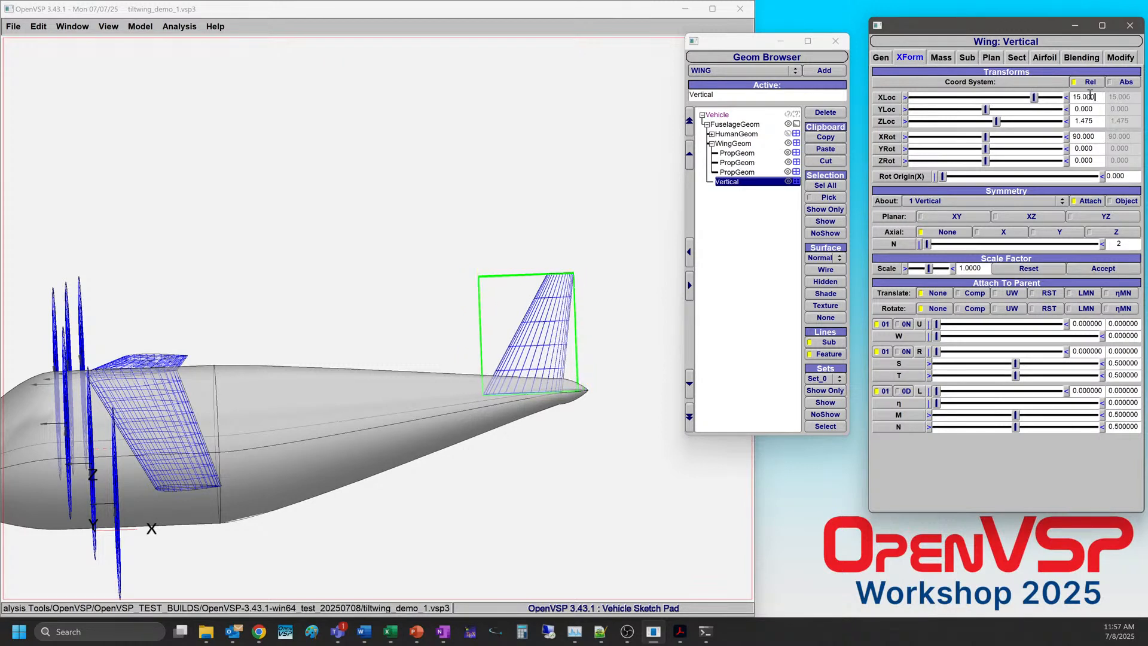
Using absolute coordinates, attach the vertical tail to the fuselage with UW translation and Comp rotation, placing the attachment point at U 1.
{"action": "left_click", "coordinate": [1124, 82]}
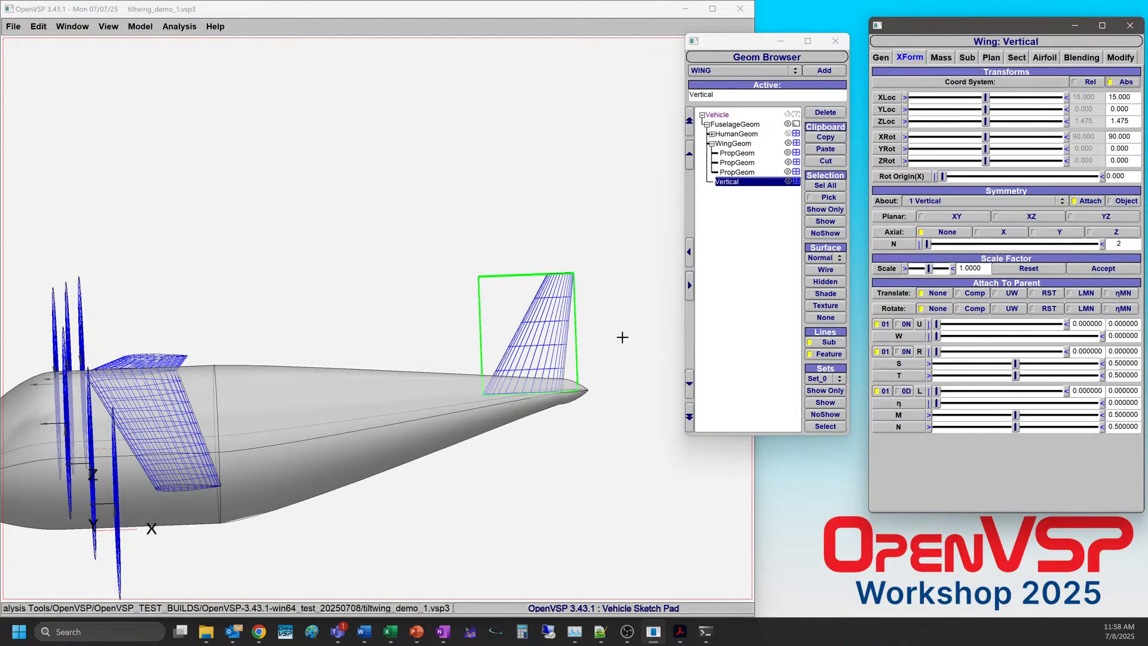
{"action": "left_click_drag", "start_coordinate": [190, 456], "coordinate": [261, 475]}
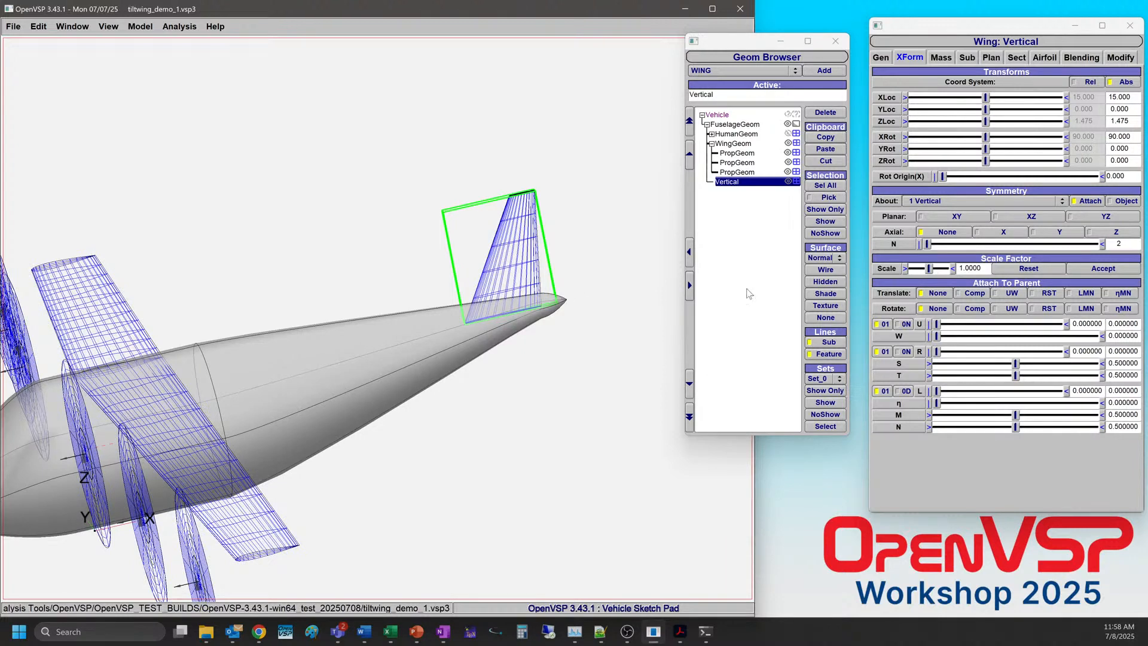
{"action": "left_click", "coordinate": [1019, 293]}
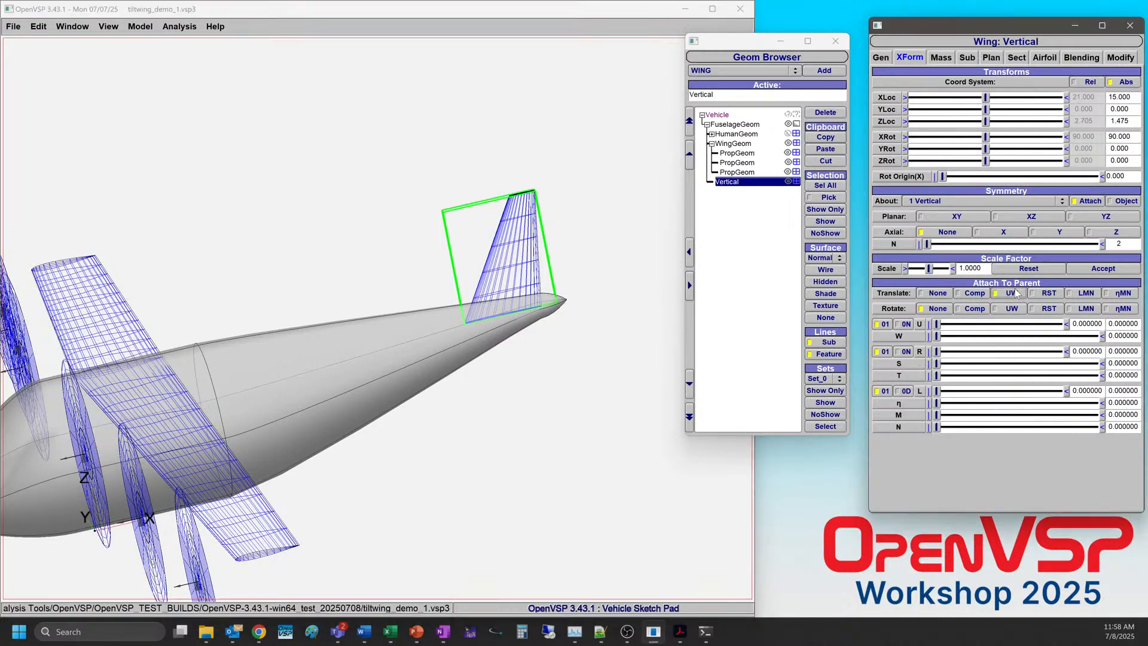
{"action": "left_click", "coordinate": [974, 309]}
{"action": "left_click_drag", "start_coordinate": [940, 327], "coordinate": [1103, 330]}
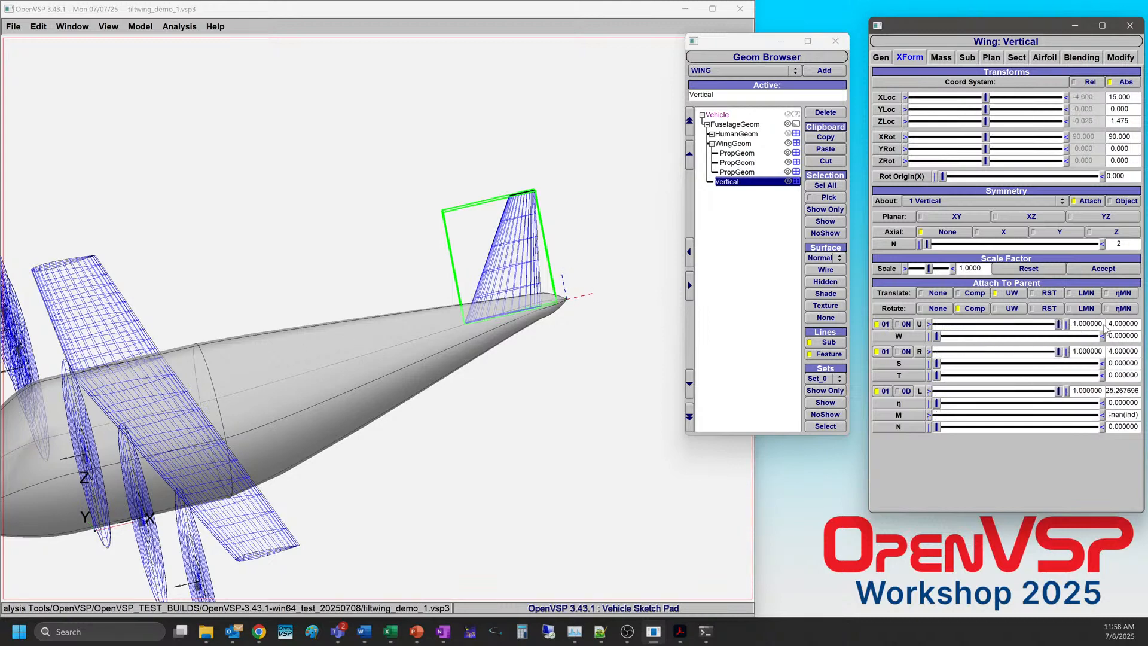
{"action": "right_click_drag", "start_coordinate": [573, 303], "coordinate": [594, 320]}
{"action": "middle_click_drag", "start_coordinate": [595, 320], "coordinate": [348, 331]}
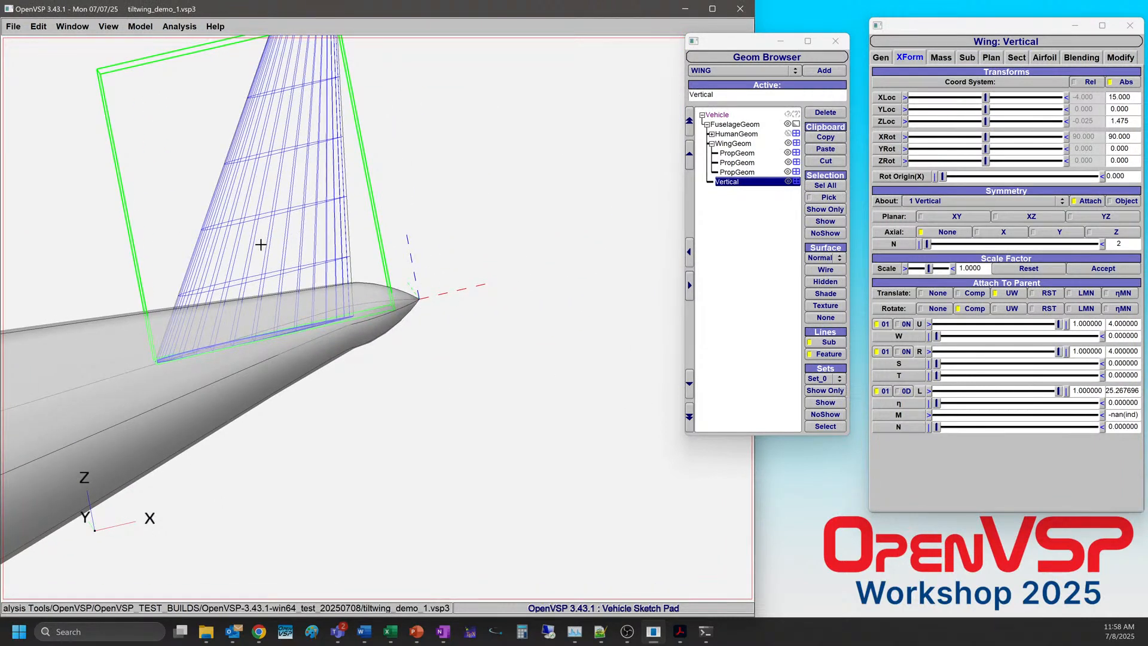
{"action": "scroll", "coordinate": [277, 244], "scroll_direction": "down", "scroll_amount": 4}
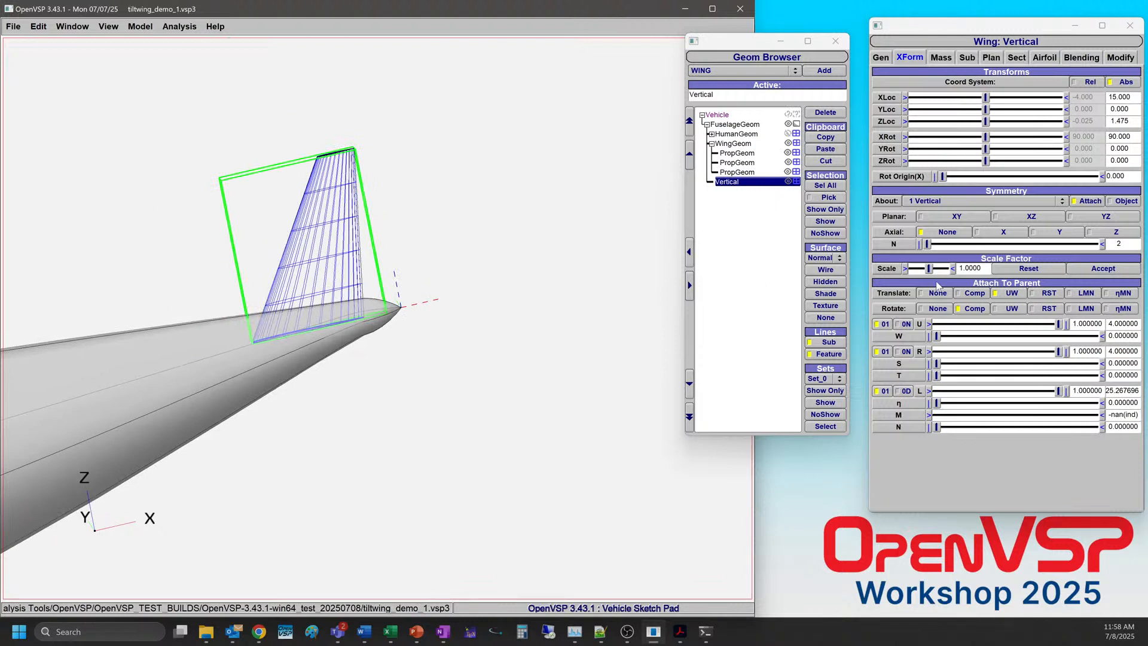
Try moving the tail's attachment point forward along the fuselage to a U of about 0.71, and return it to 1.
{"action": "mouse_move", "coordinate": [1061, 326]}
{"action": "left_mouse_down"}
{"action": "mouse_move", "coordinate": [990, 333]}
{"action": "mouse_move", "coordinate": [1059, 332]}
{"action": "left_mouse_up"}
{"action": "left_click_drag", "start_coordinate": [370, 378], "coordinate": [372, 376]}
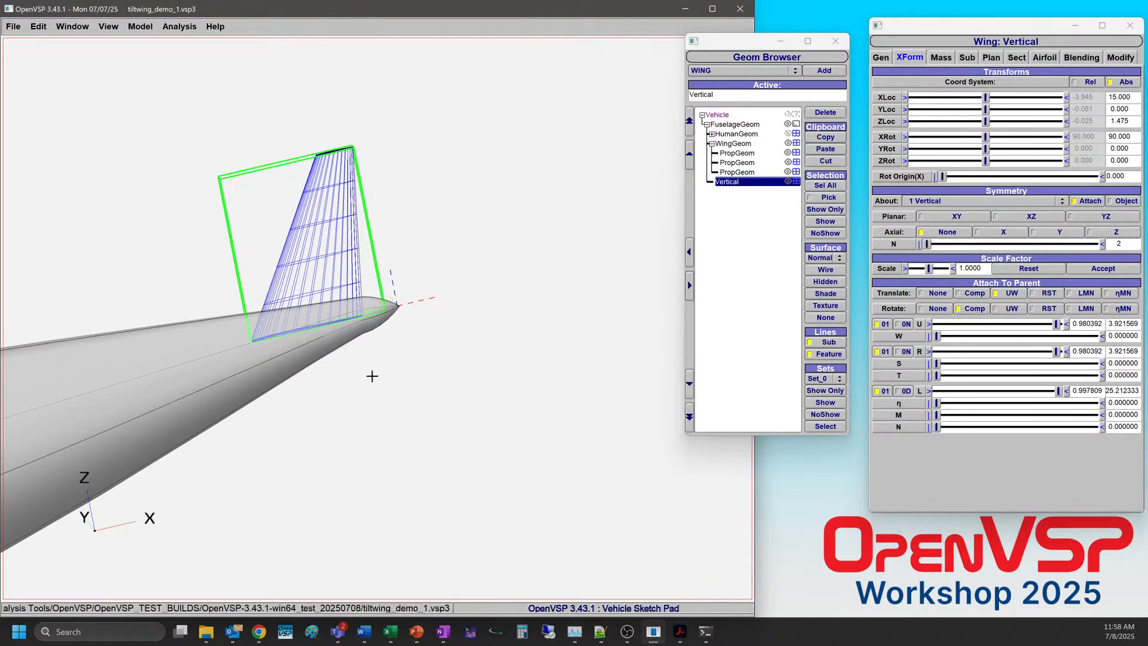
{"action": "key", "text": "F5"}
{"action": "right_click_drag", "start_coordinate": [504, 331], "coordinate": [440, 321]}
{"action": "scroll", "coordinate": [221, 324], "scroll_direction": "up", "scroll_amount": 5}
{"action": "scroll", "coordinate": [226, 325], "scroll_direction": "up", "scroll_amount": 3}
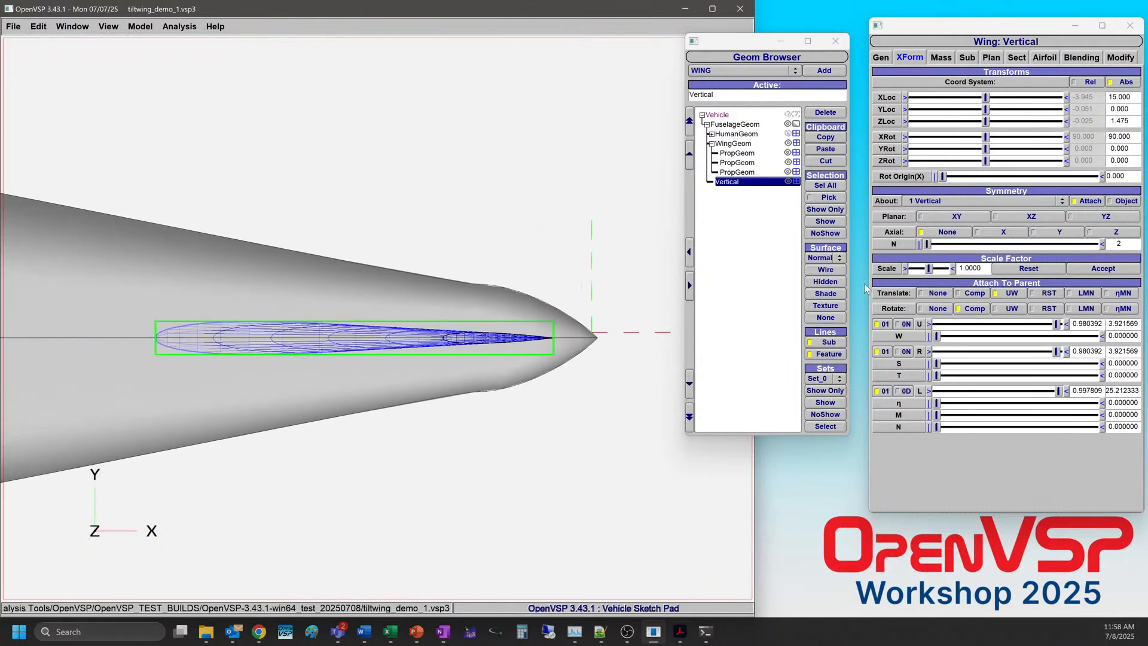
{"action": "left_click_drag", "start_coordinate": [1060, 325], "coordinate": [1026, 326]}
{"action": "left_click_drag", "start_coordinate": [1027, 326], "coordinate": [1020, 325]}
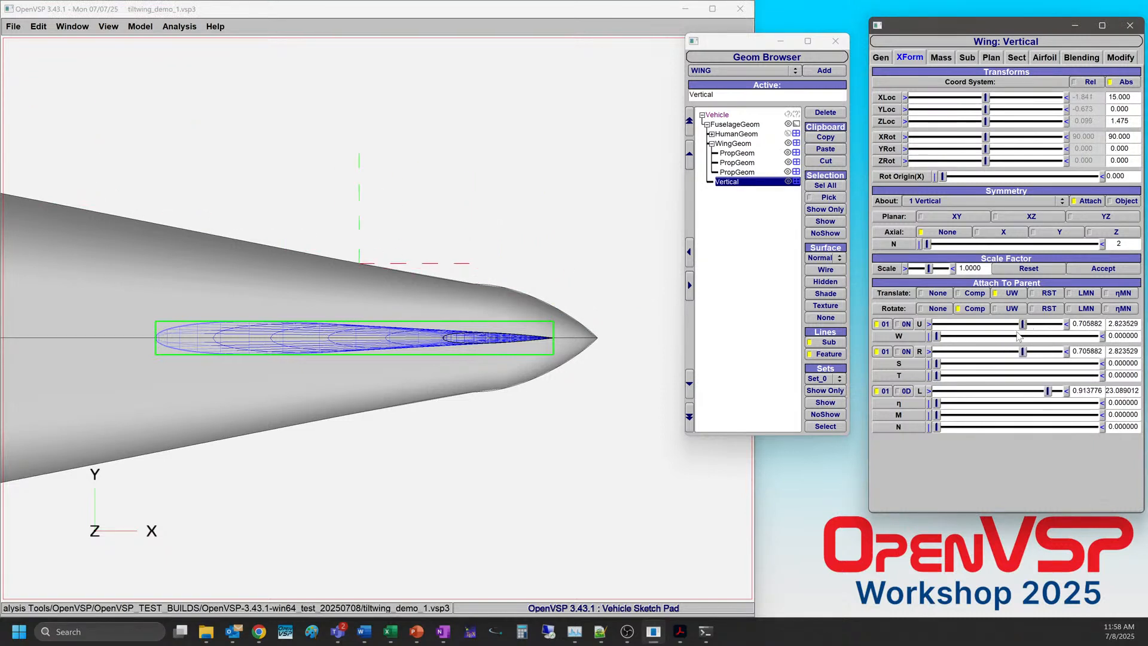
{"action": "mouse_move", "coordinate": [939, 338]}
{"action": "left_mouse_down"}
{"action": "mouse_move", "coordinate": [1105, 320]}
{"action": "mouse_move", "coordinate": [927, 335]}
{"action": "mouse_move", "coordinate": [1100, 336]}
{"action": "mouse_move", "coordinate": [943, 328]}
{"action": "left_mouse_up"}
{"action": "left_click_drag", "start_coordinate": [1023, 327], "coordinate": [1083, 326]}
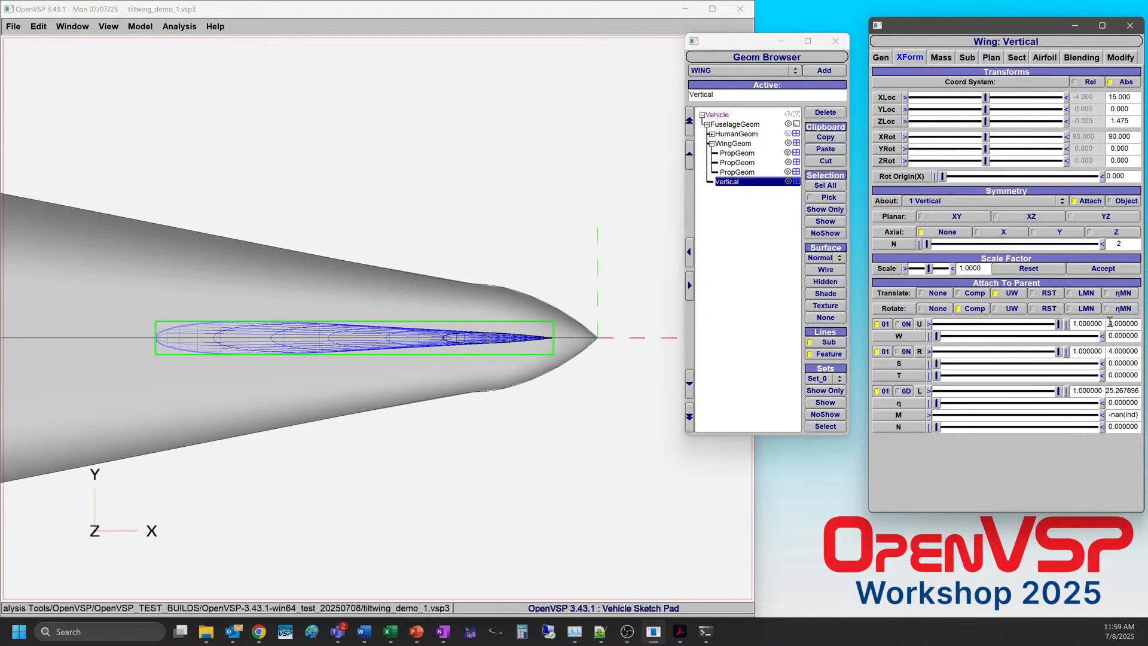
Switch the vertical tail's transforms to relative coordinates and bring the whole vehicle into an angled view.
{"action": "left_click_drag", "start_coordinate": [425, 443], "coordinate": [526, 341]}
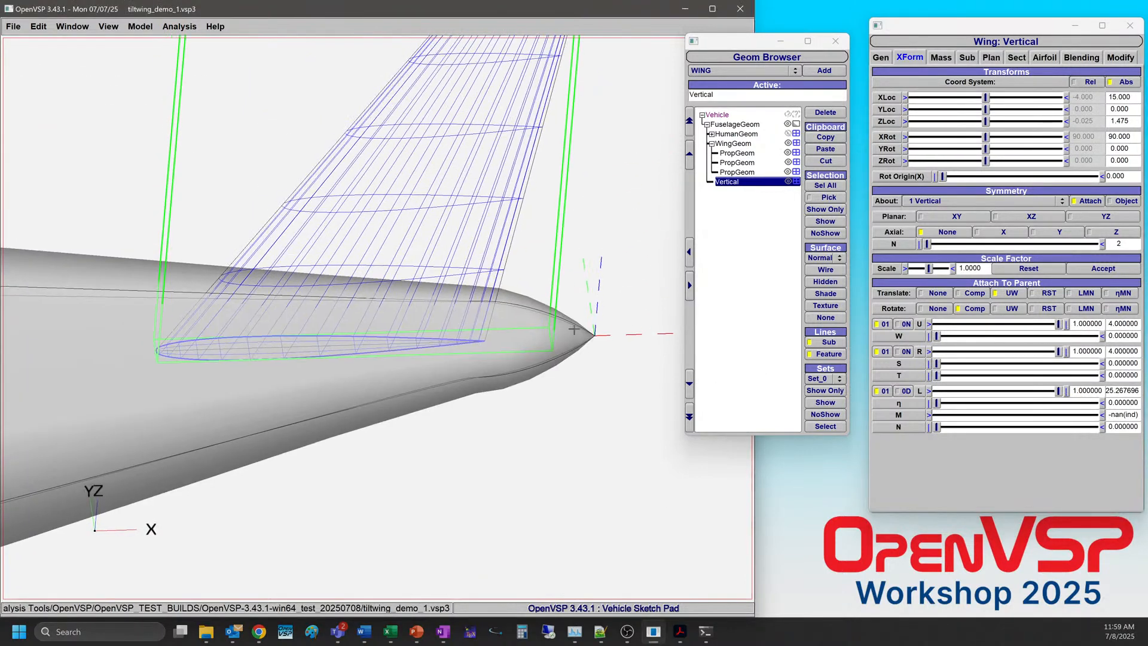
{"action": "scroll", "coordinate": [468, 359], "scroll_direction": "down", "scroll_amount": 5}
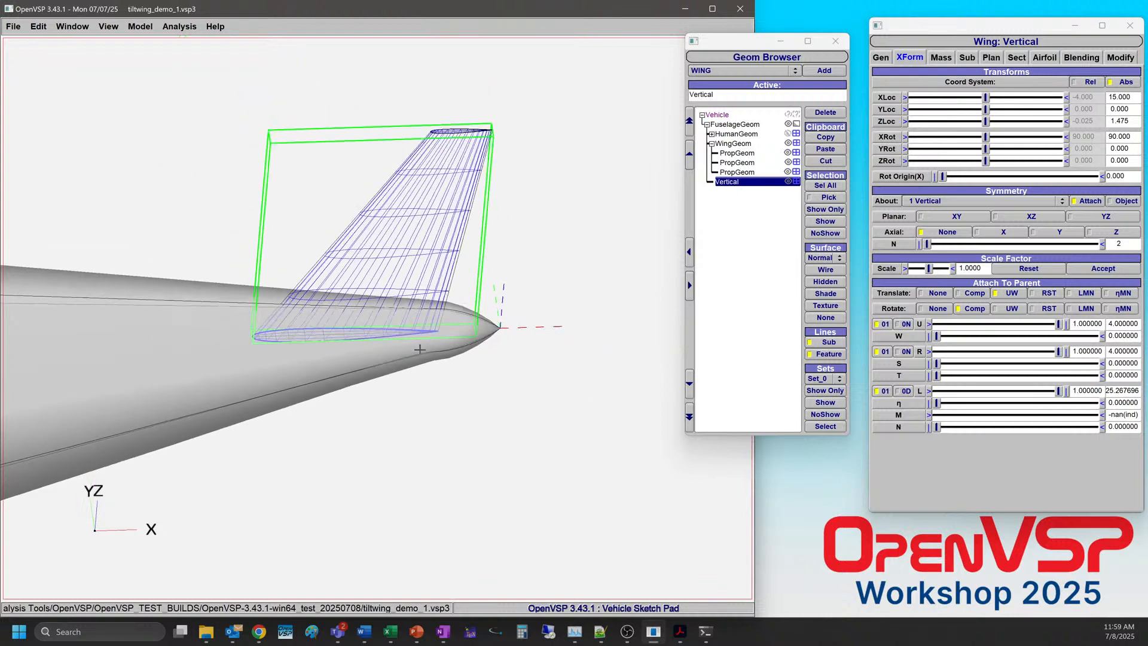
{"action": "left_click_drag", "start_coordinate": [425, 336], "coordinate": [320, 355]}
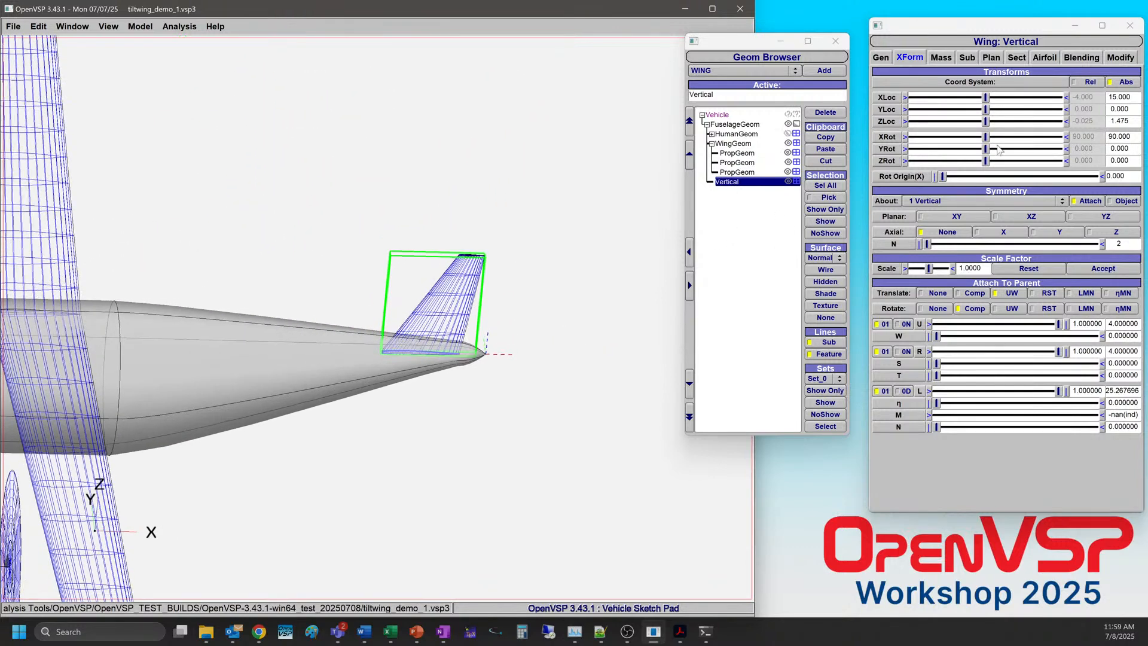
{"action": "left_click", "coordinate": [1090, 82]}
{"action": "right_click_drag", "start_coordinate": [269, 344], "coordinate": [299, 287]}
{"action": "middle_click_drag", "start_coordinate": [299, 287], "coordinate": [359, 275]}
{"action": "left_click_drag", "start_coordinate": [335, 293], "coordinate": [412, 329]}
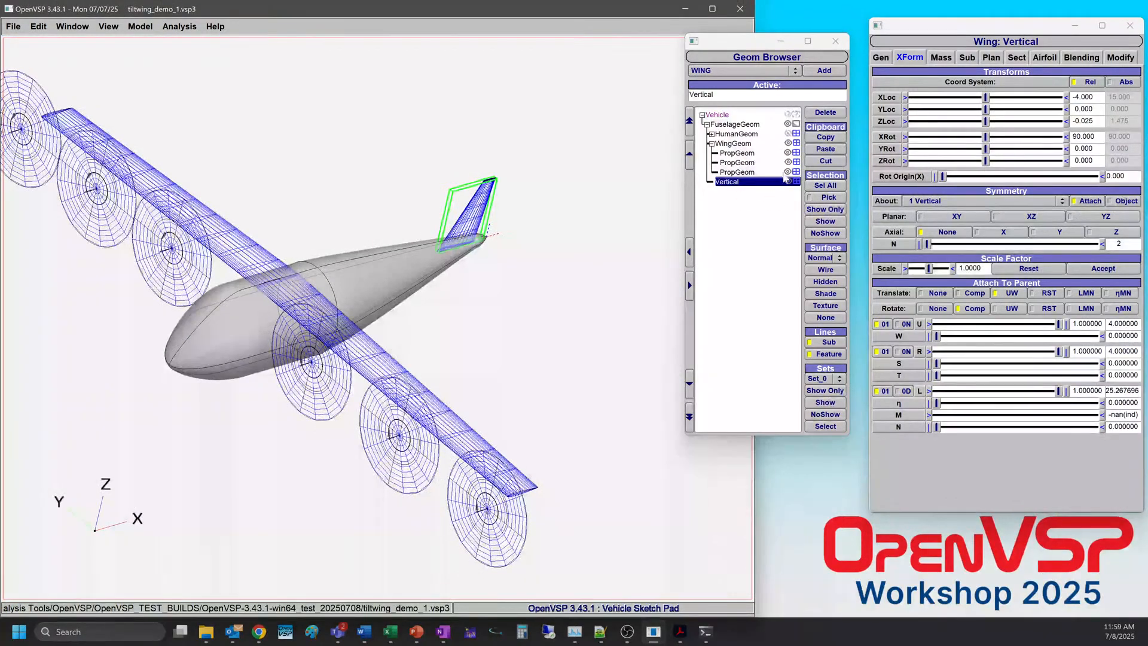
Try a small Y rotation of the fuselage, and set its Y rotation back to 0.
{"action": "left_click", "coordinate": [755, 125]}
{"action": "left_click", "coordinate": [909, 57]}
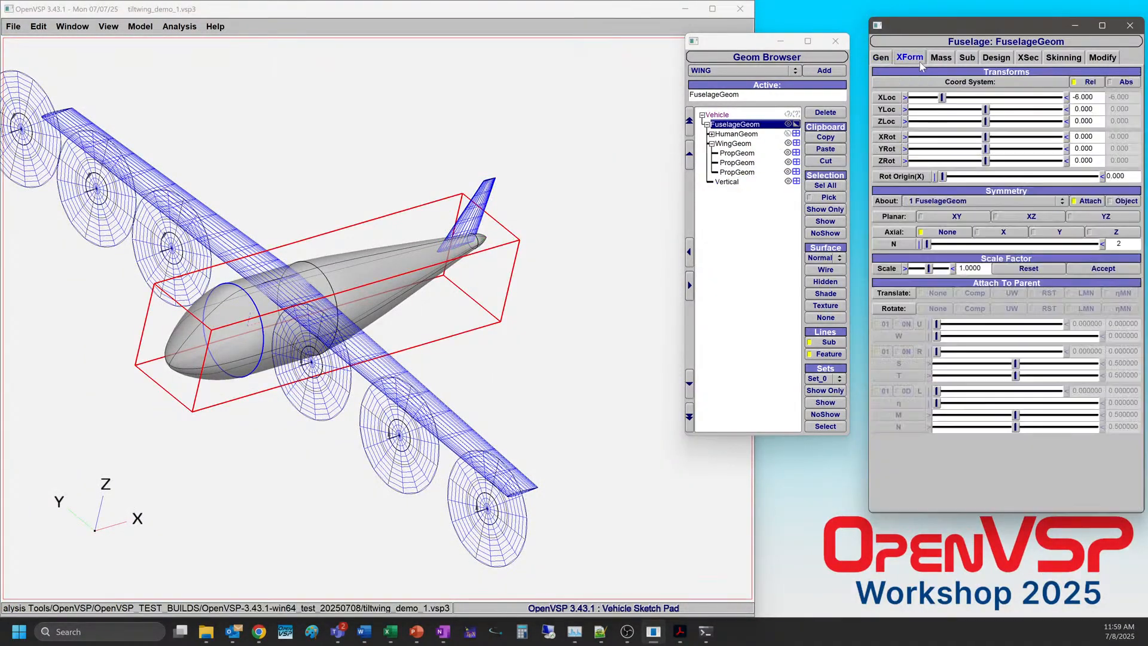
{"action": "mouse_move", "coordinate": [987, 153]}
{"action": "left_mouse_down"}
{"action": "mouse_move", "coordinate": [1014, 153]}
{"action": "mouse_move", "coordinate": [945, 153]}
{"action": "mouse_move", "coordinate": [1014, 153]}
{"action": "mouse_move", "coordinate": [1002, 154]}
{"action": "left_mouse_up"}
{"action": "double_click", "coordinate": [1090, 148]}
{"action": "type", "text": "0"}
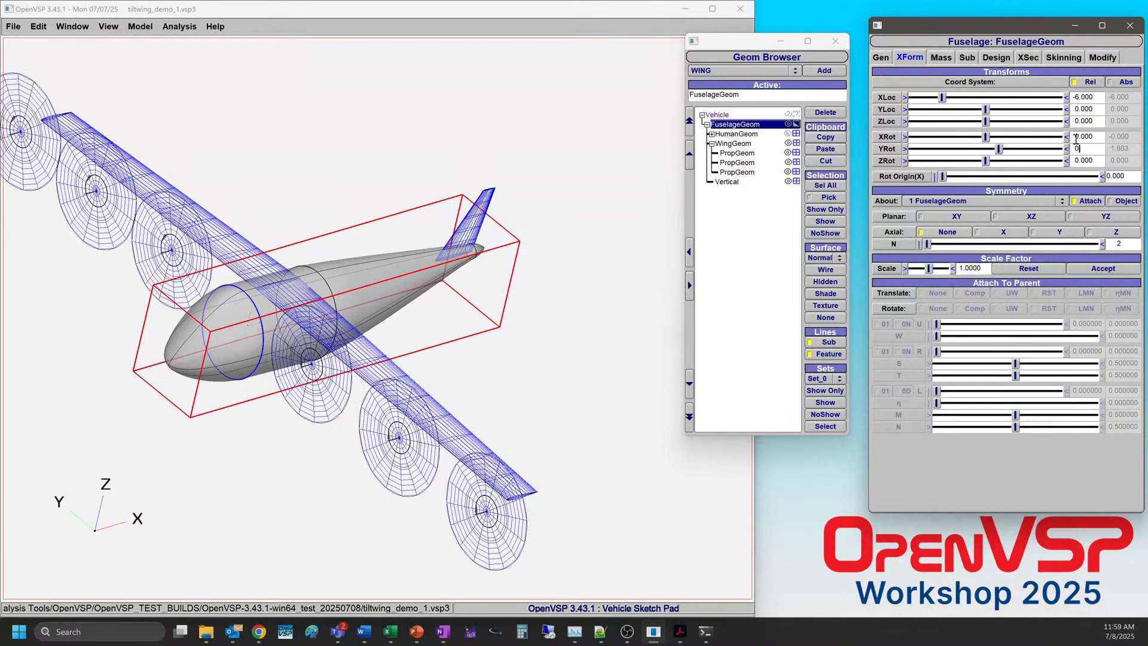
{"action": "key", "text": "Return"}
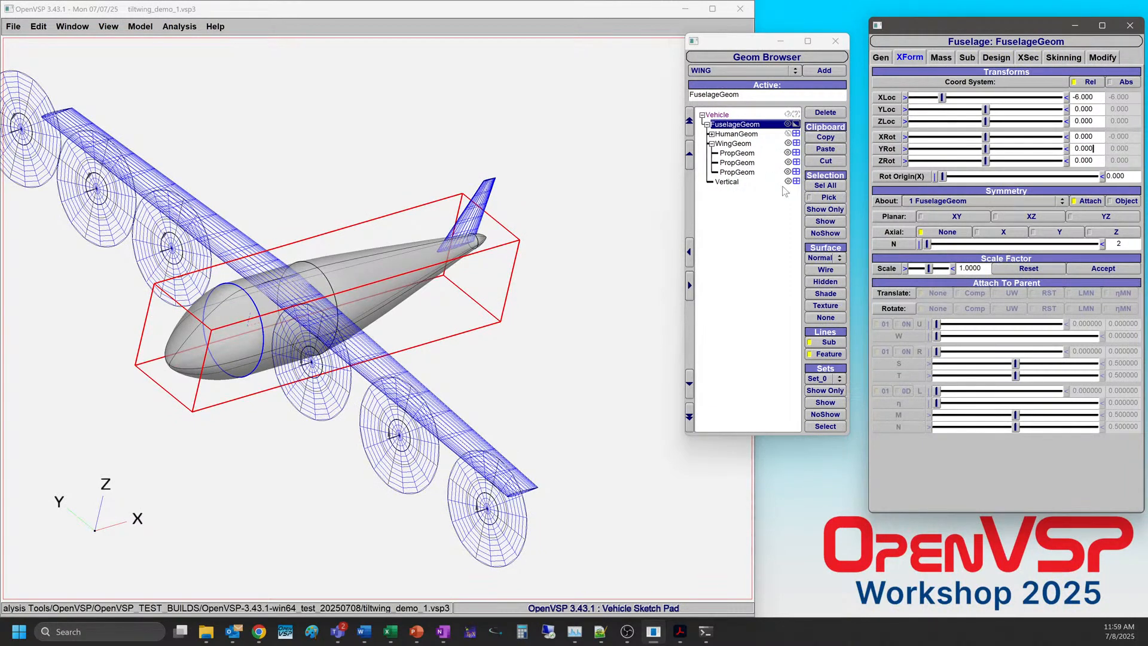
Try shortening the fuselage length to about 24.64, and set it back to 25.
{"action": "left_click_drag", "start_coordinate": [378, 339], "coordinate": [236, 328]}
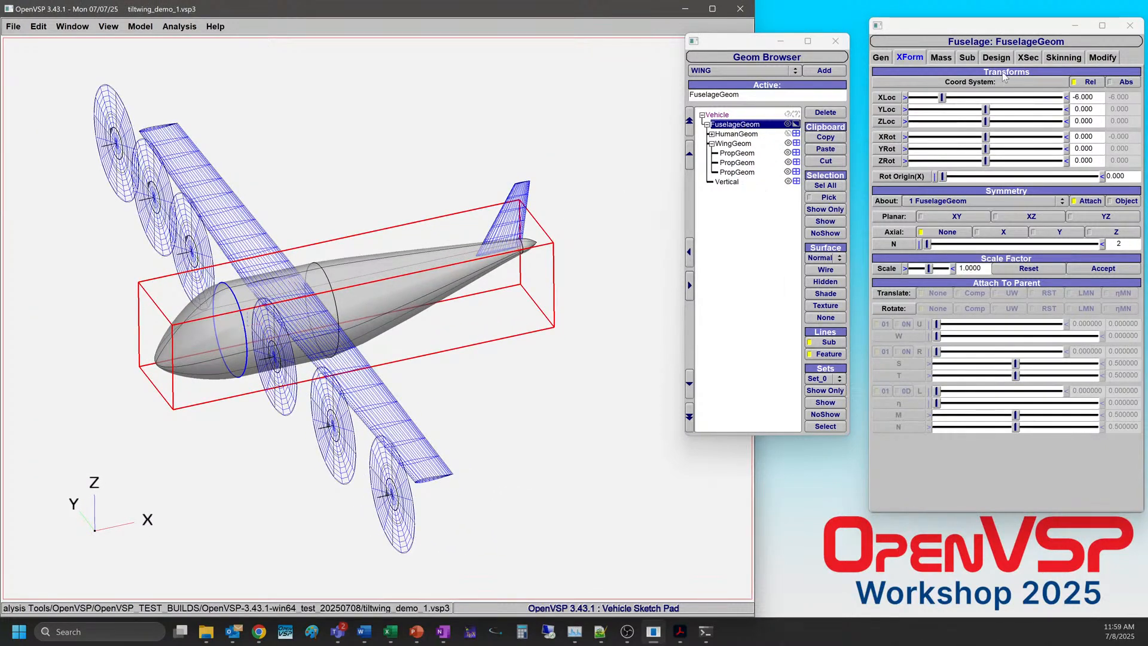
{"action": "left_click", "coordinate": [996, 57]}
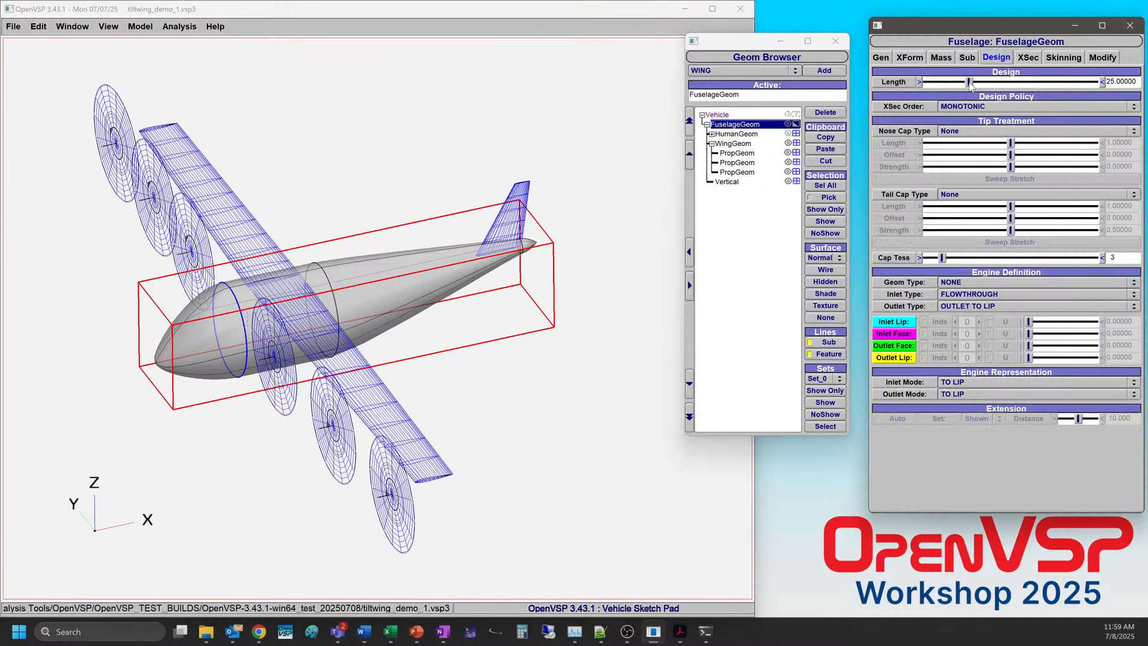
{"action": "left_click_drag", "start_coordinate": [970, 86], "coordinate": [967, 110]}
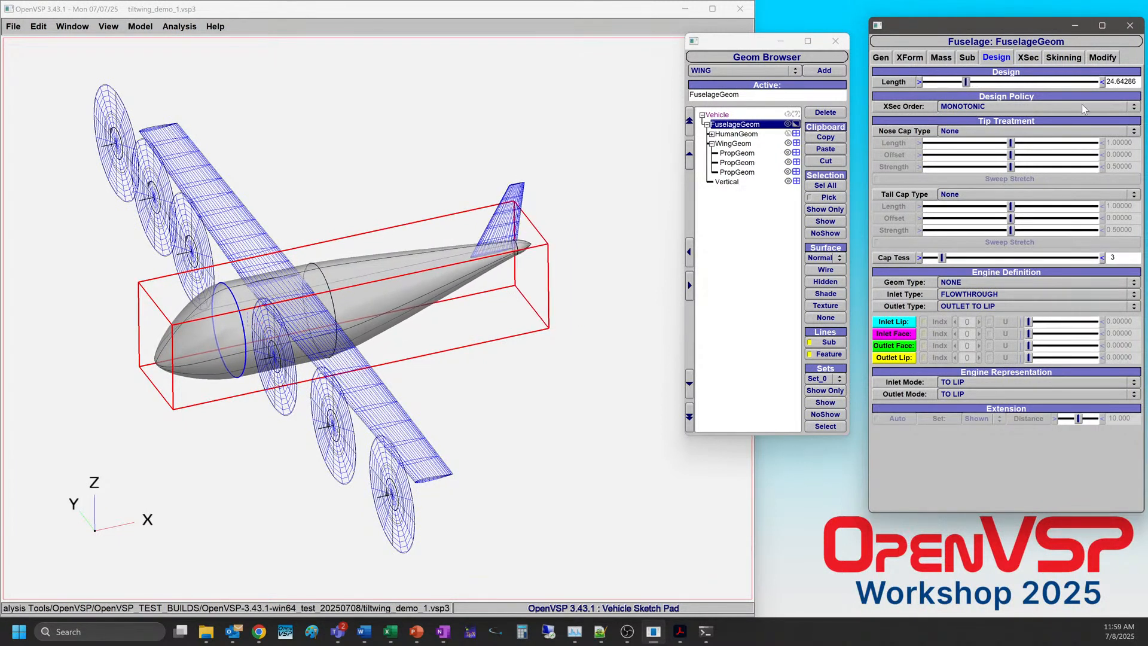
{"action": "double_click", "coordinate": [1124, 82]}
{"action": "type", "text": "25"}
{"action": "key", "text": "Return"}
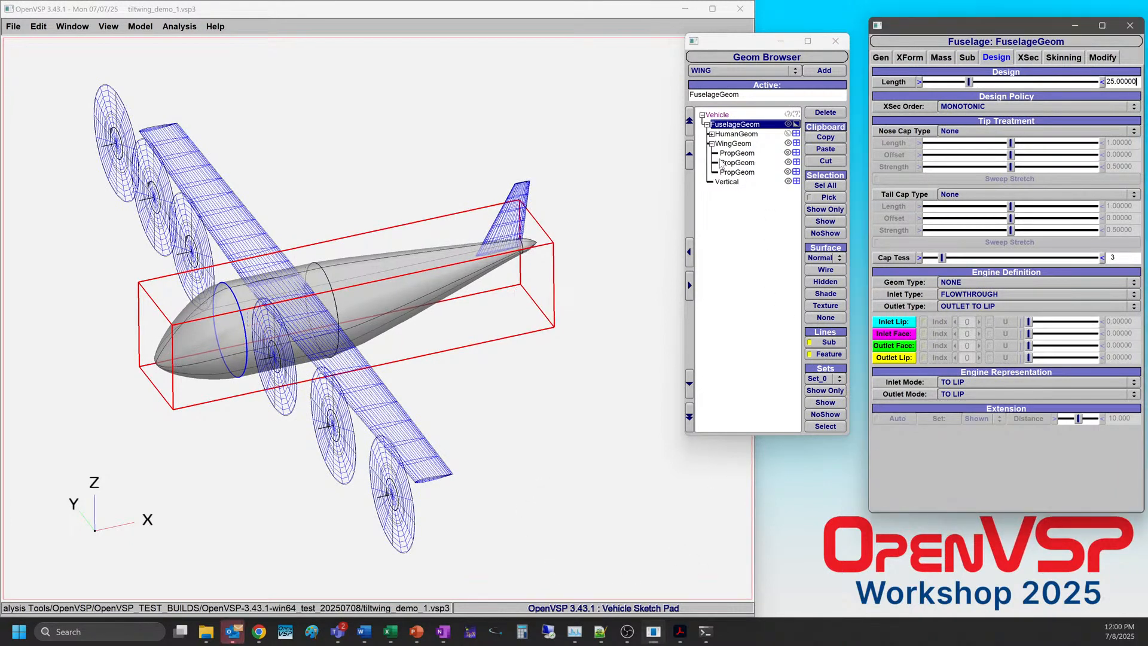
Attach the wing's translation to the fuselage with RST while in absolute coordinates, and return it to relative coordinates.
{"action": "left_click", "coordinate": [731, 144]}
{"action": "left_click", "coordinate": [1124, 82]}
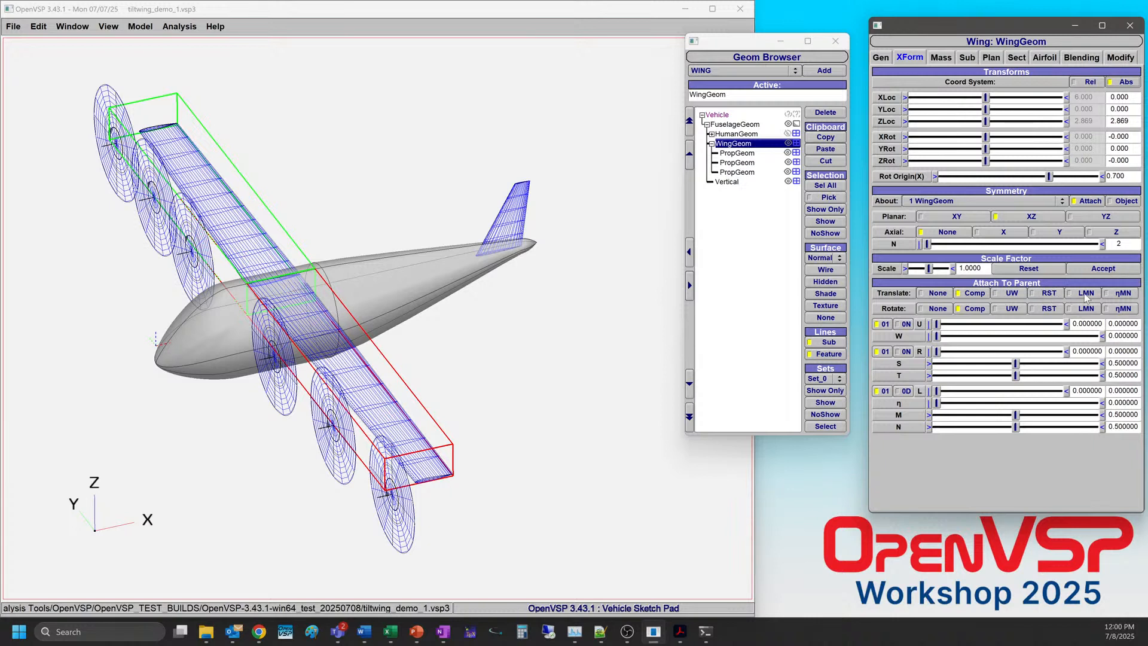
{"action": "left_click", "coordinate": [1048, 293]}
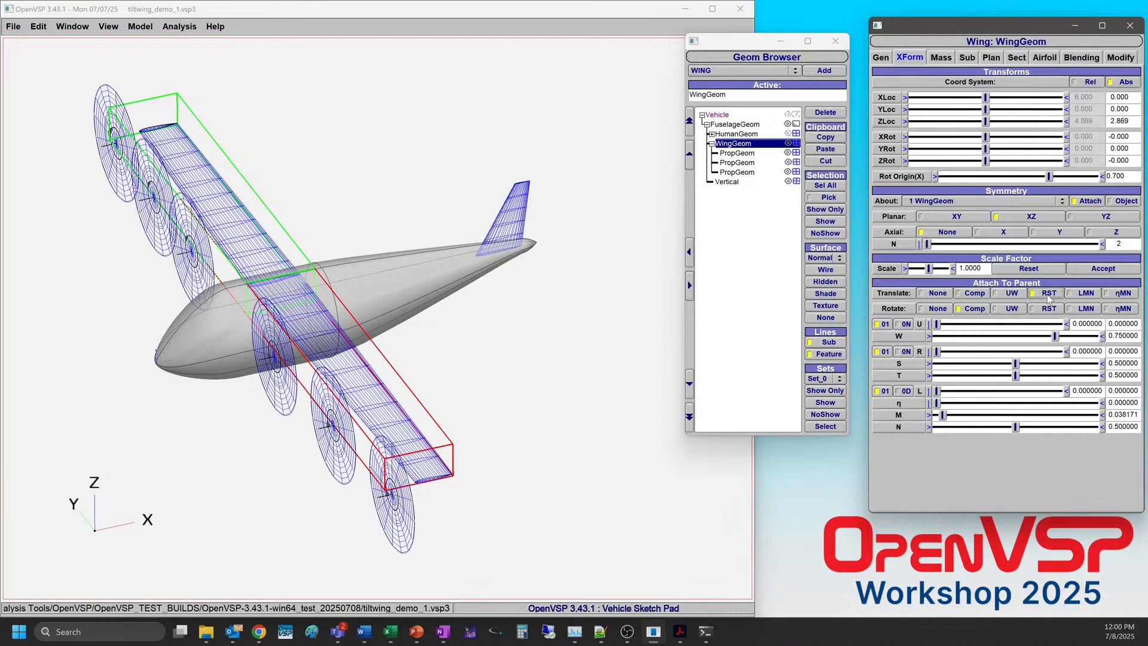
{"action": "left_click", "coordinate": [1083, 82]}
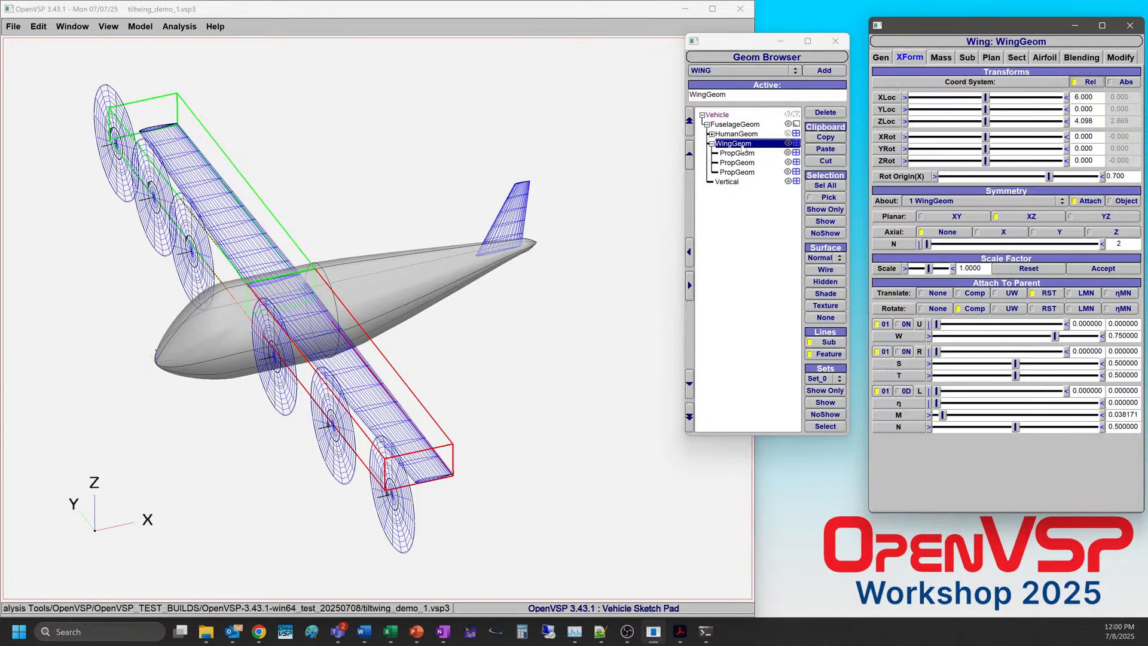
Try a fuselage length of about 24.43 with the RST-attached wing, and set it back to 25.
{"action": "left_click", "coordinate": [739, 124]}
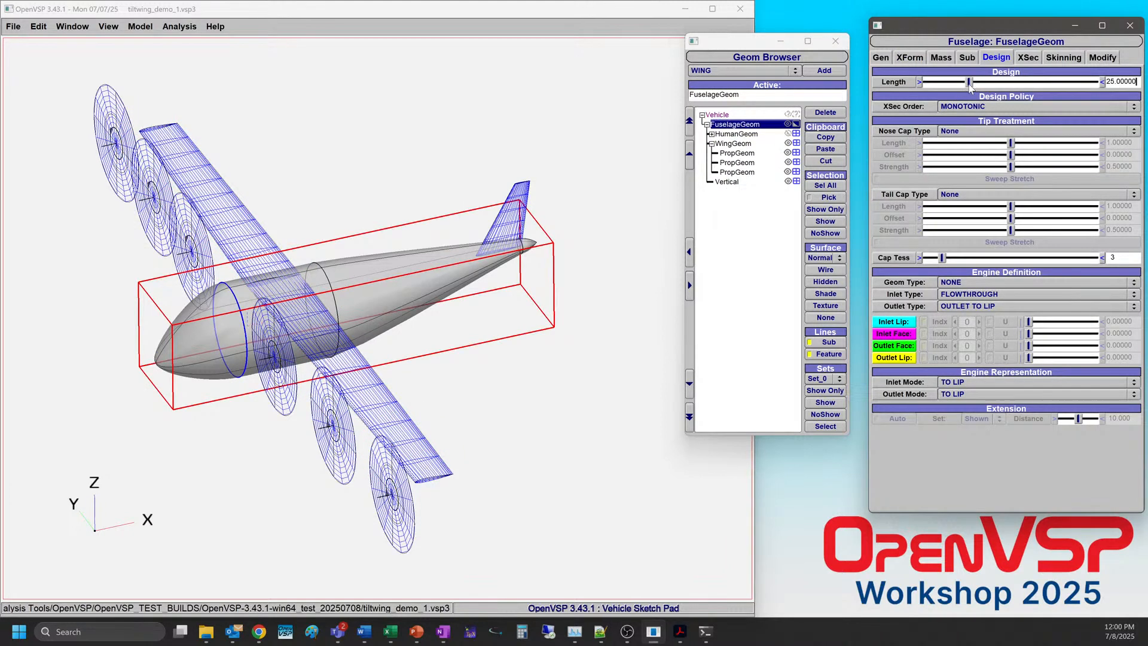
{"action": "mouse_move", "coordinate": [970, 86]}
{"action": "left_mouse_down"}
{"action": "mouse_move", "coordinate": [981, 88]}
{"action": "mouse_move", "coordinate": [967, 95]}
{"action": "left_mouse_up"}
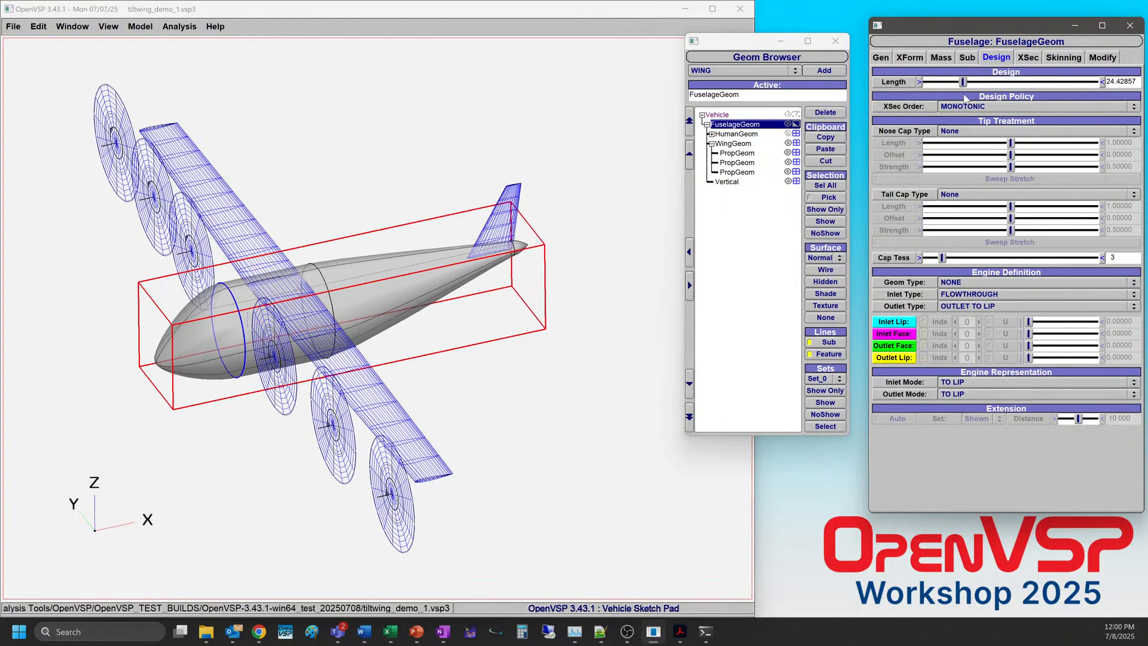
{"action": "double_click", "coordinate": [1131, 82]}
{"action": "type", "text": "25"}
{"action": "key", "text": "Return"}
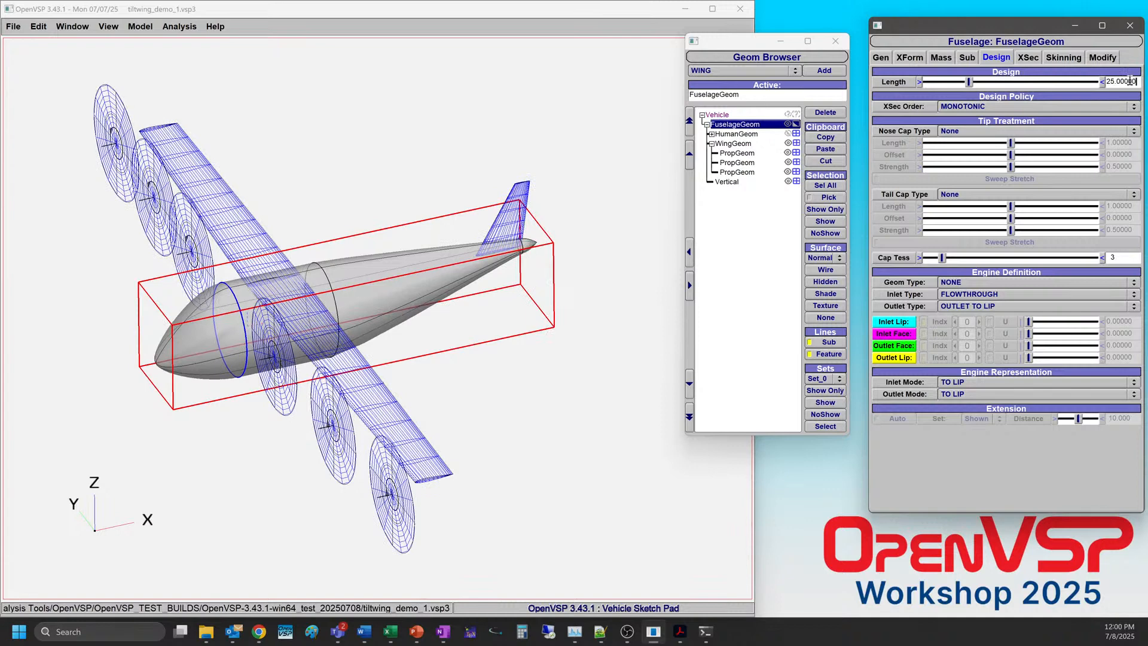
Switch the wing's translation attachment to UW while in absolute coordinates, and return it to relative coordinates.
{"action": "left_click", "coordinate": [734, 144]}
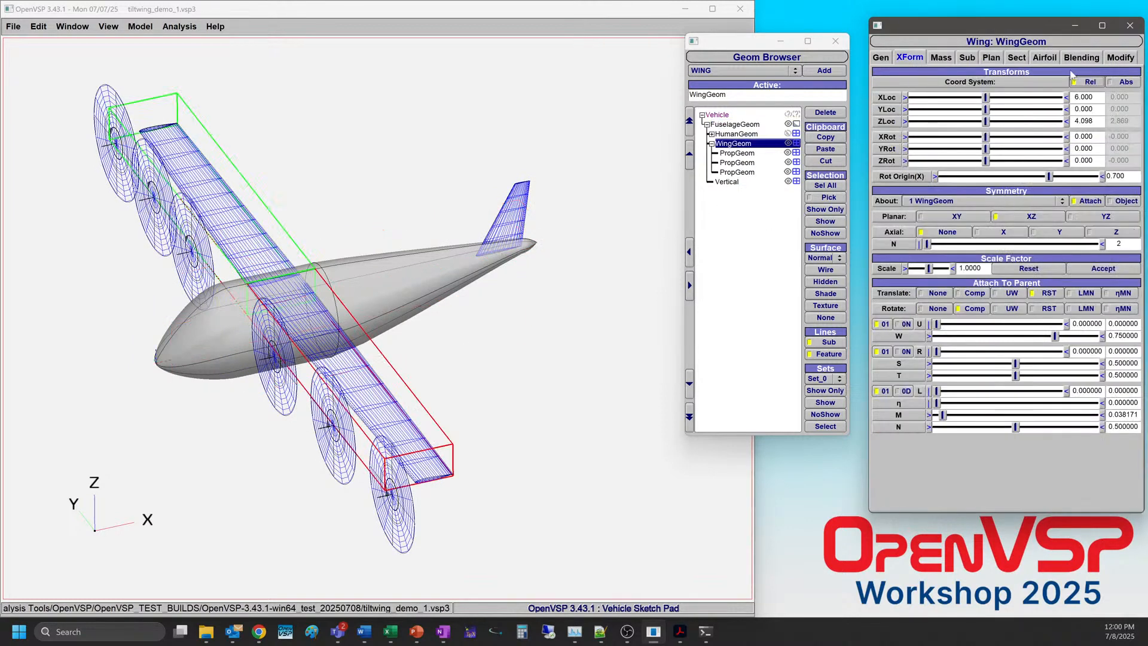
{"action": "left_click", "coordinate": [1125, 81]}
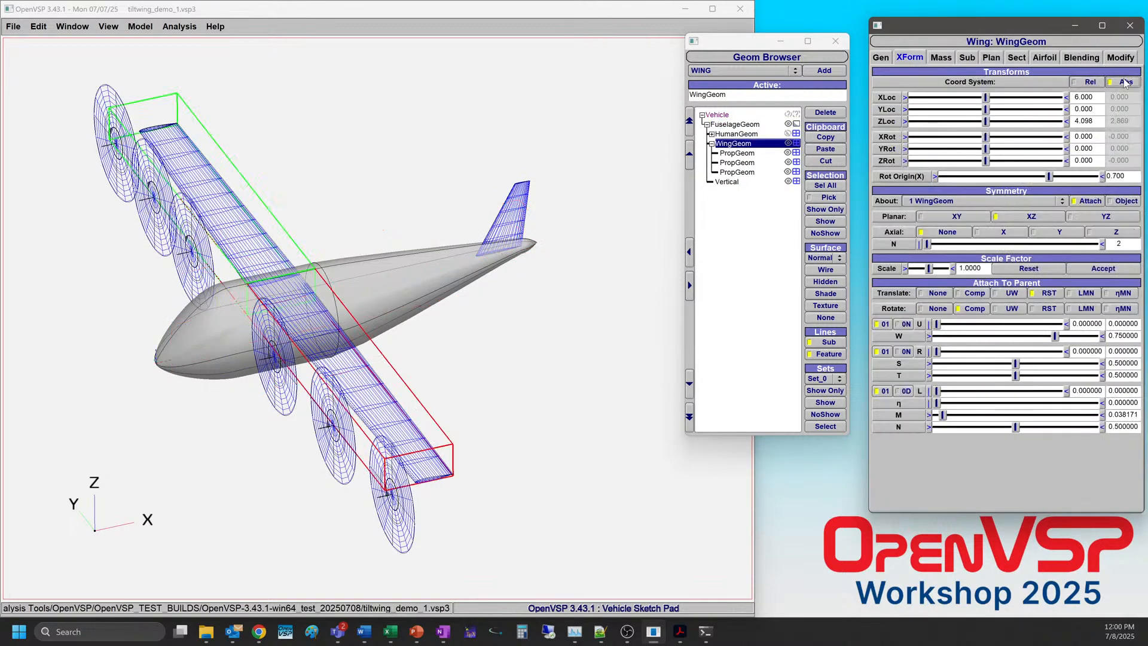
{"action": "left_click", "coordinate": [1010, 293]}
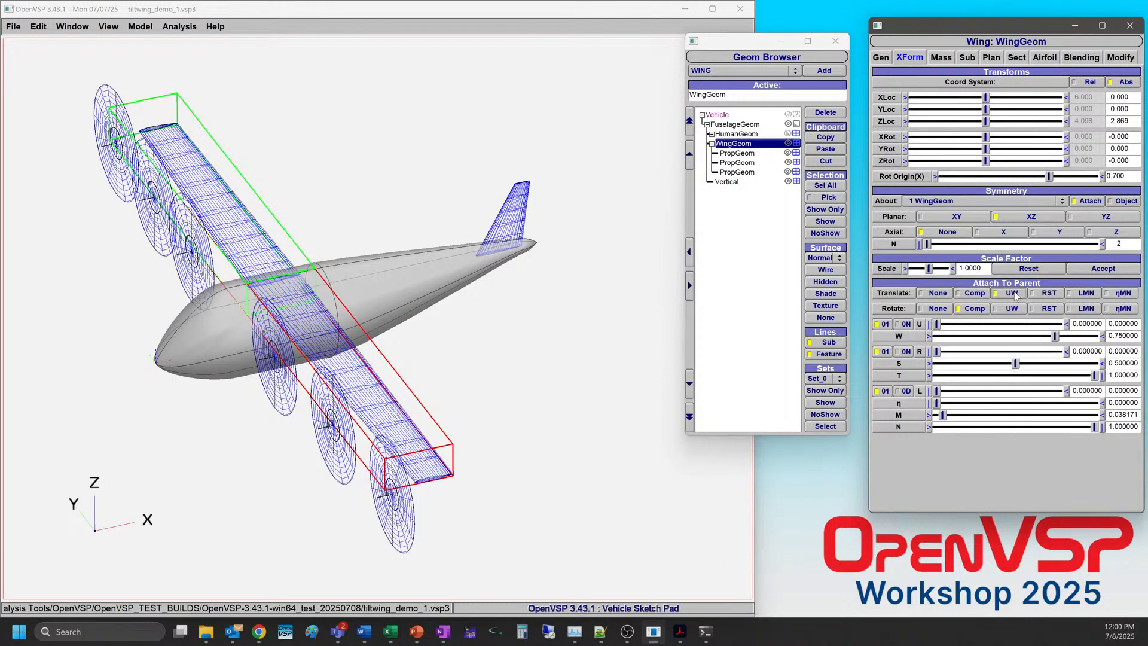
{"action": "left_click", "coordinate": [1084, 82]}
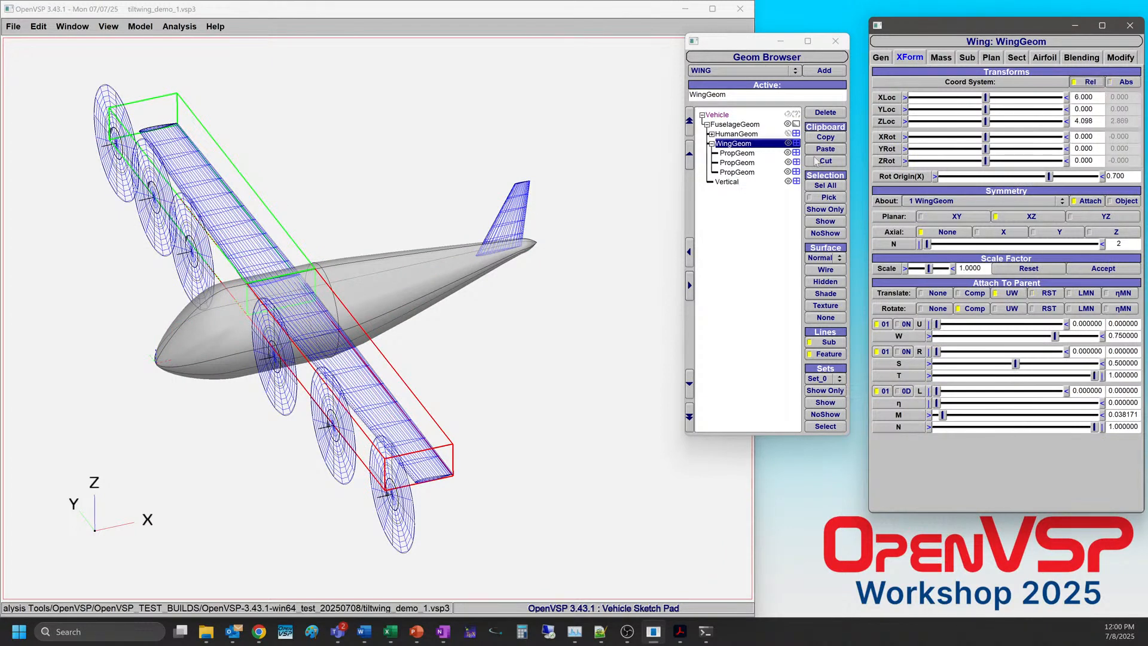
Try a fuselage length of about 24.71 with the UW-attached wing, and set it back to 25.
{"action": "left_click", "coordinate": [736, 125]}
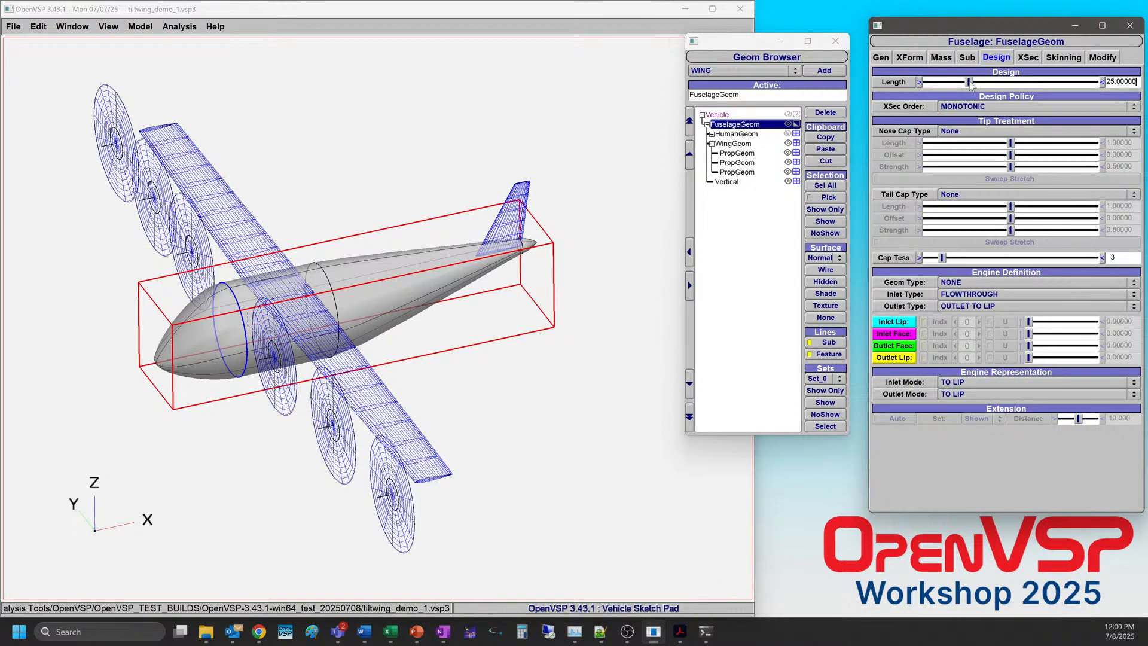
{"action": "left_click_drag", "start_coordinate": [968, 84], "coordinate": [966, 86]}
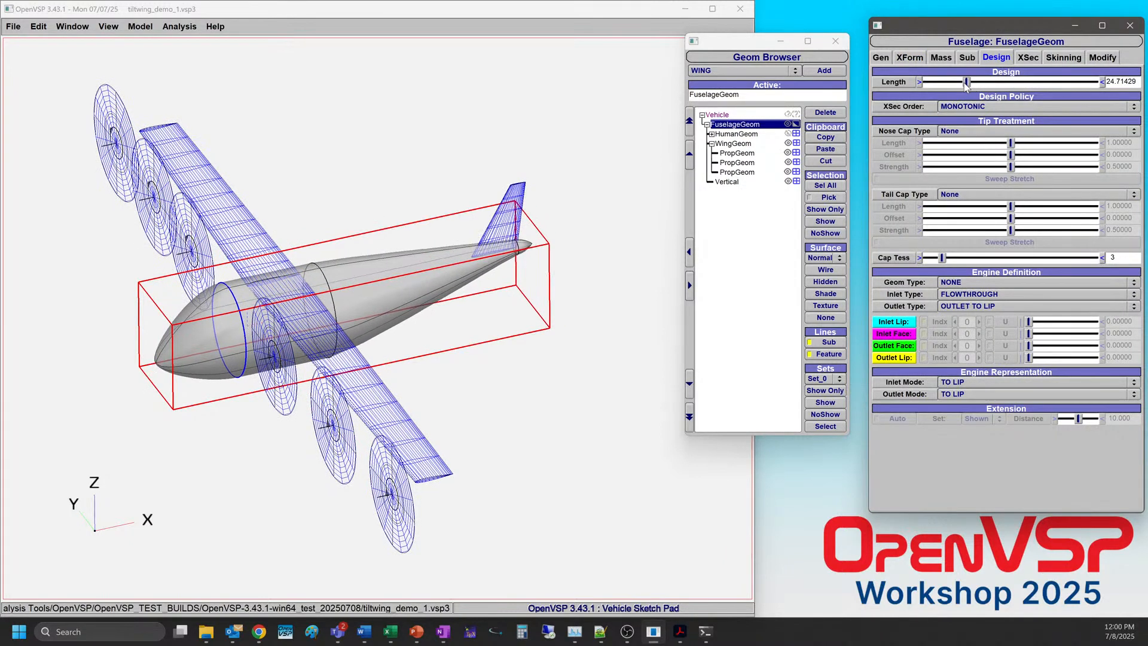
{"action": "double_click", "coordinate": [1122, 83]}
{"action": "type", "text": "25"}
{"action": "key", "text": "Return"}
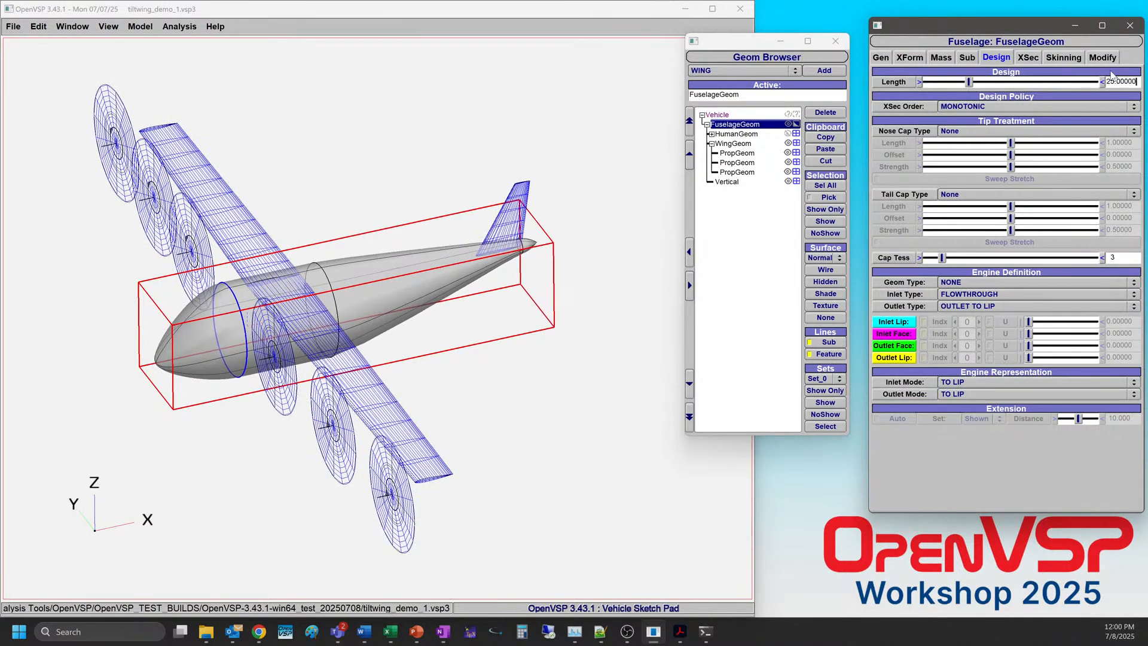
In absolute coordinates, set the wing's U attachment to about 0.294 near its leading edge, and return the wing to relative coordinates.
{"action": "left_click", "coordinate": [726, 145]}
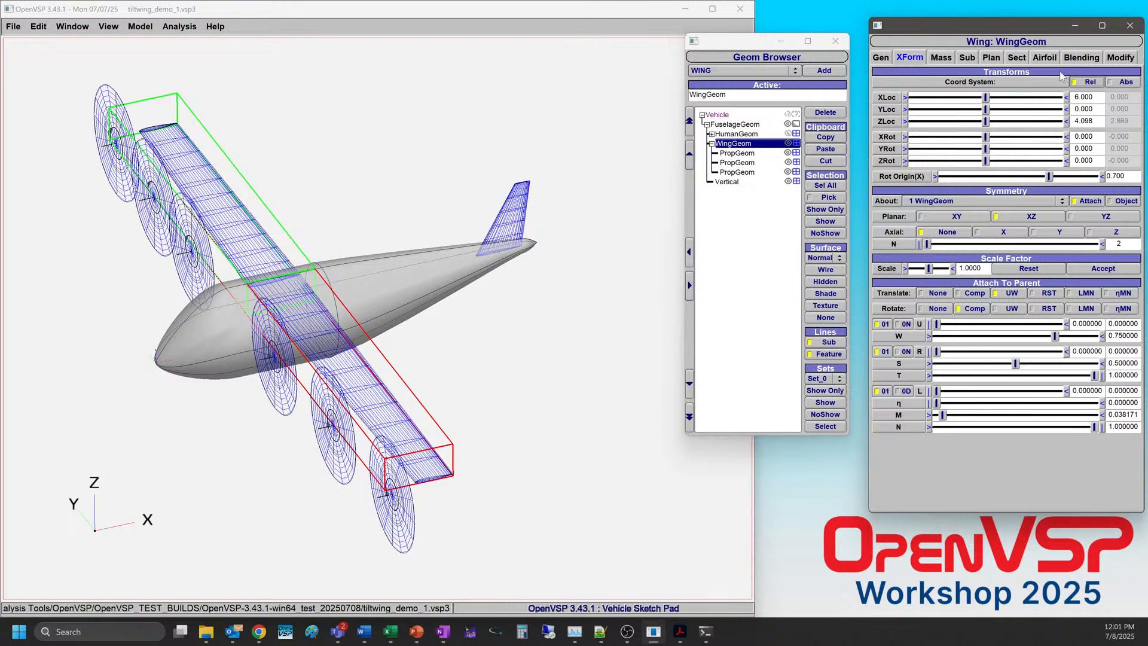
{"action": "left_click", "coordinate": [1113, 81]}
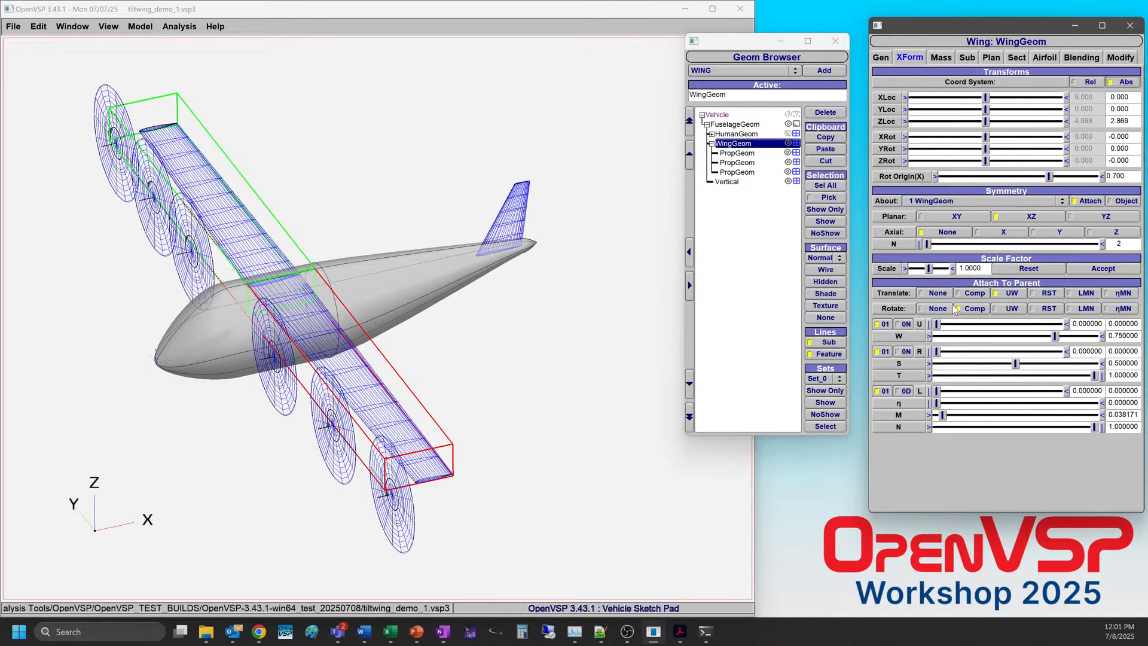
{"action": "left_click_drag", "start_coordinate": [937, 326], "coordinate": [972, 323]}
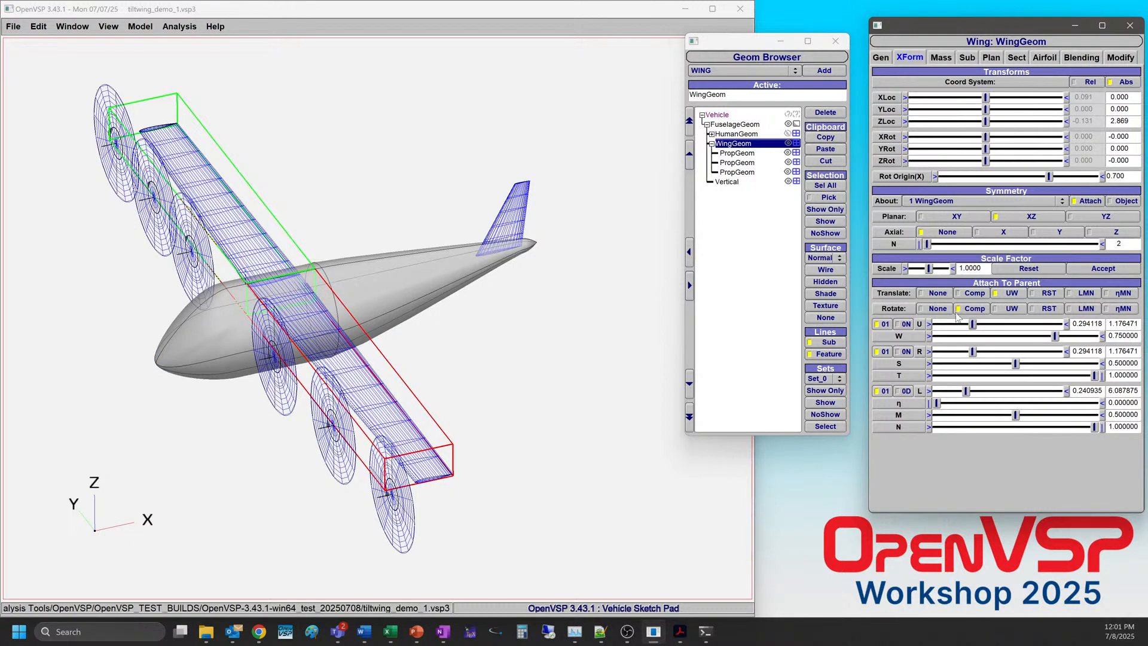
{"action": "scroll", "coordinate": [310, 254], "scroll_direction": "up", "scroll_amount": 10}
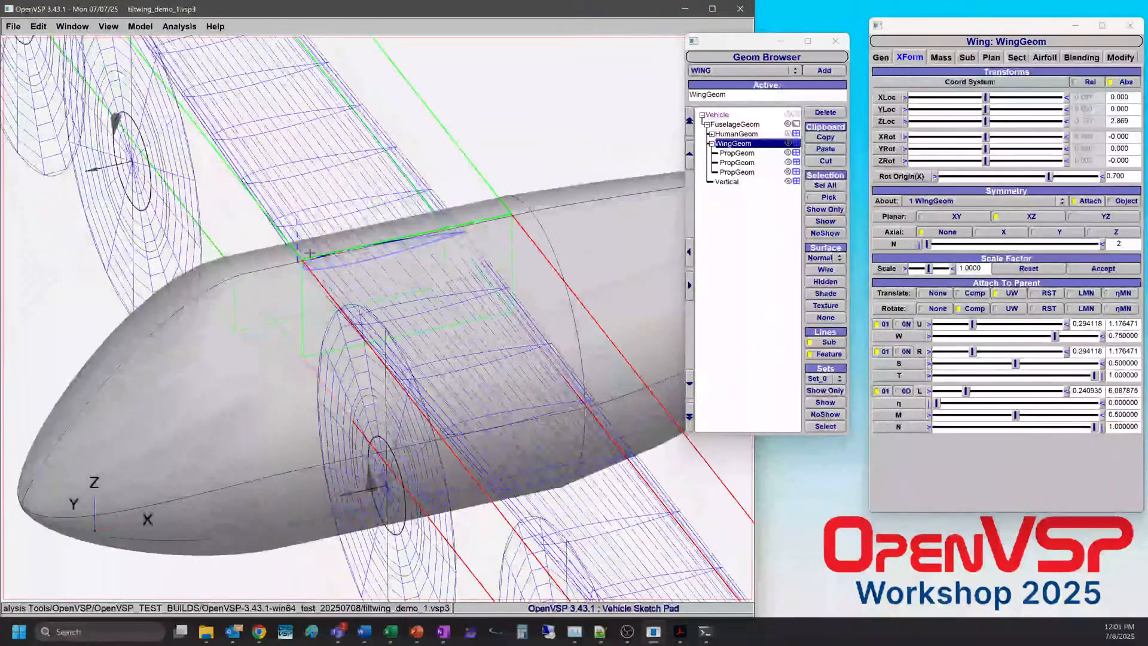
{"action": "scroll", "coordinate": [310, 253], "scroll_direction": "up", "scroll_amount": 5}
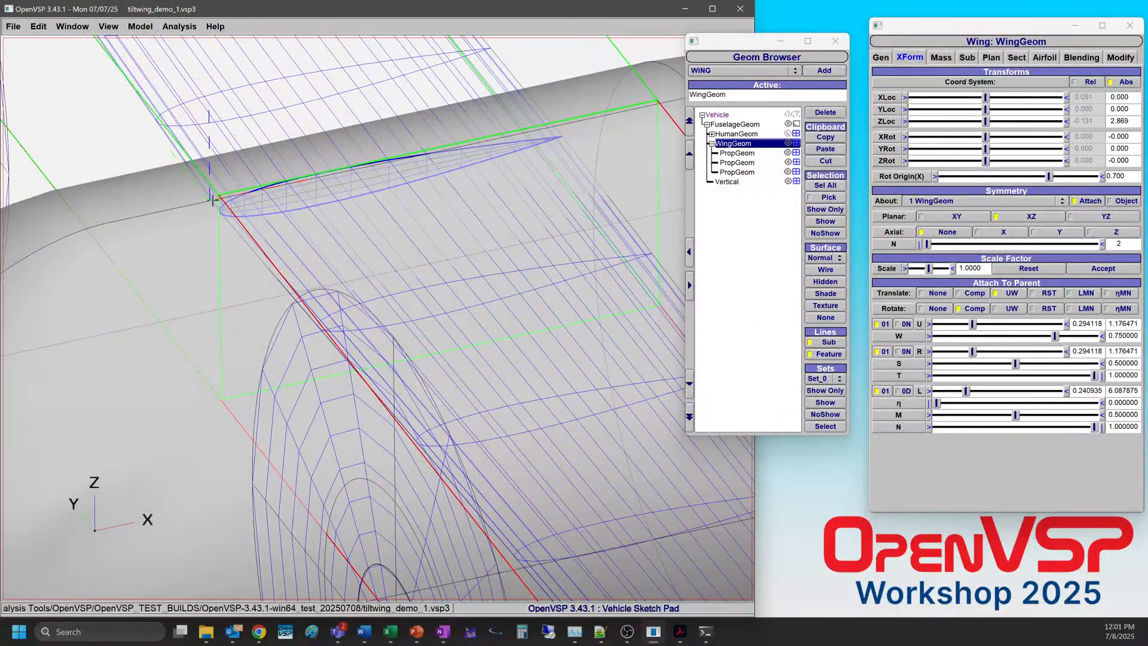
{"action": "scroll", "coordinate": [299, 197], "scroll_direction": "down", "scroll_amount": 15}
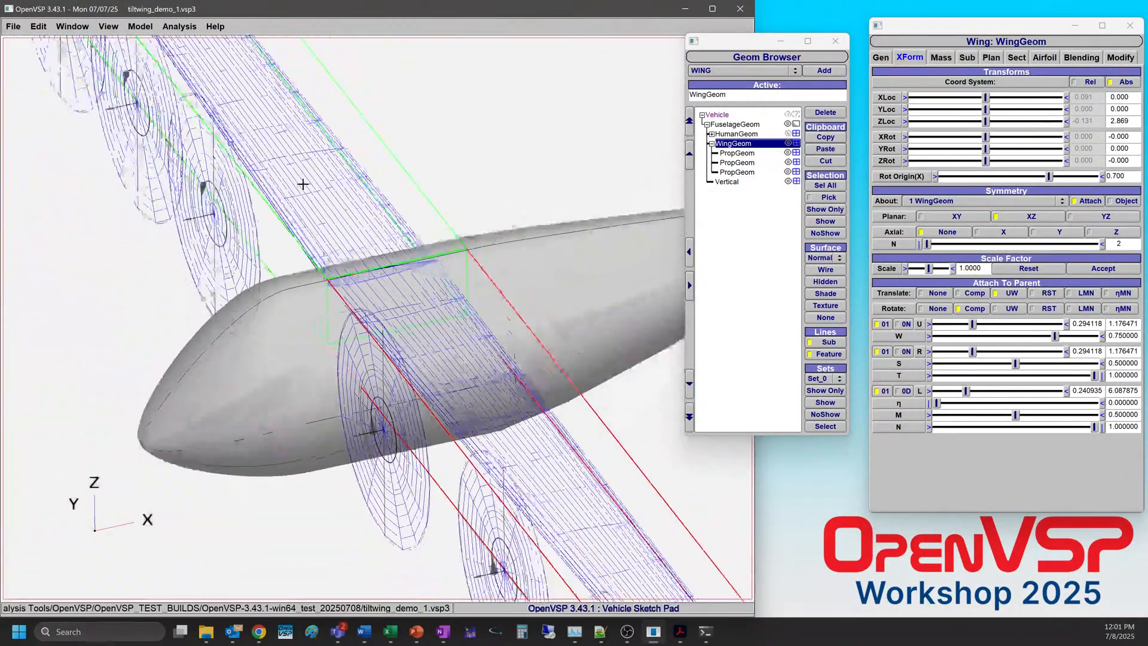
{"action": "left_click", "coordinate": [1089, 82]}
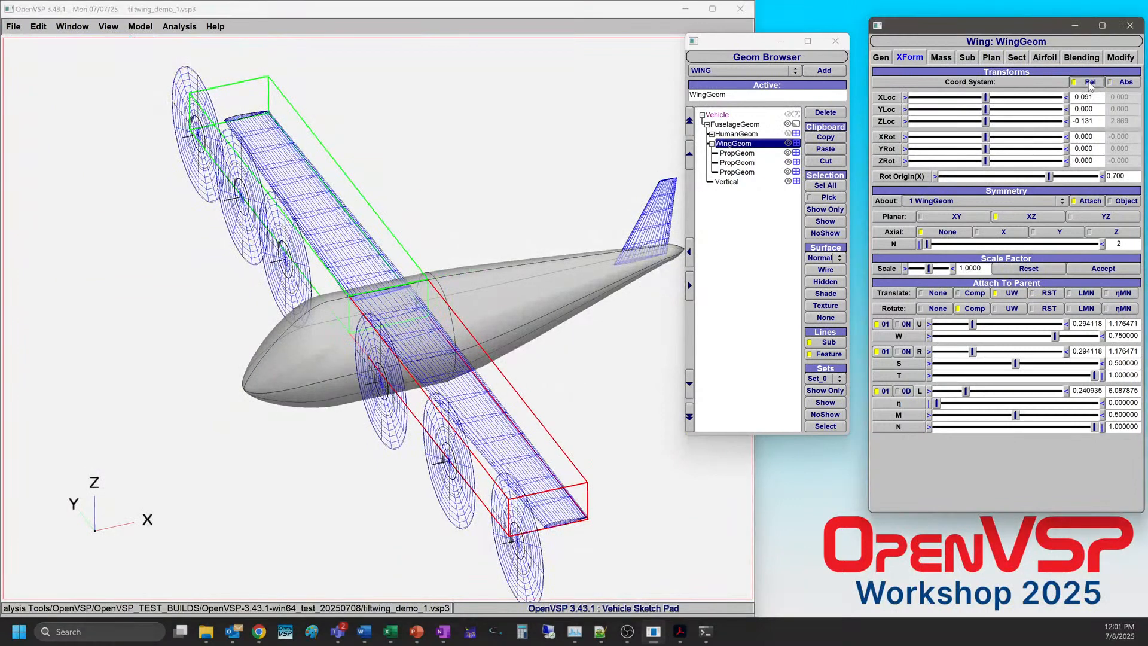
Try shortening the fuselage with the wing's new U attachment, and set the fuselage length back to 25.
{"action": "left_click", "coordinate": [722, 126]}
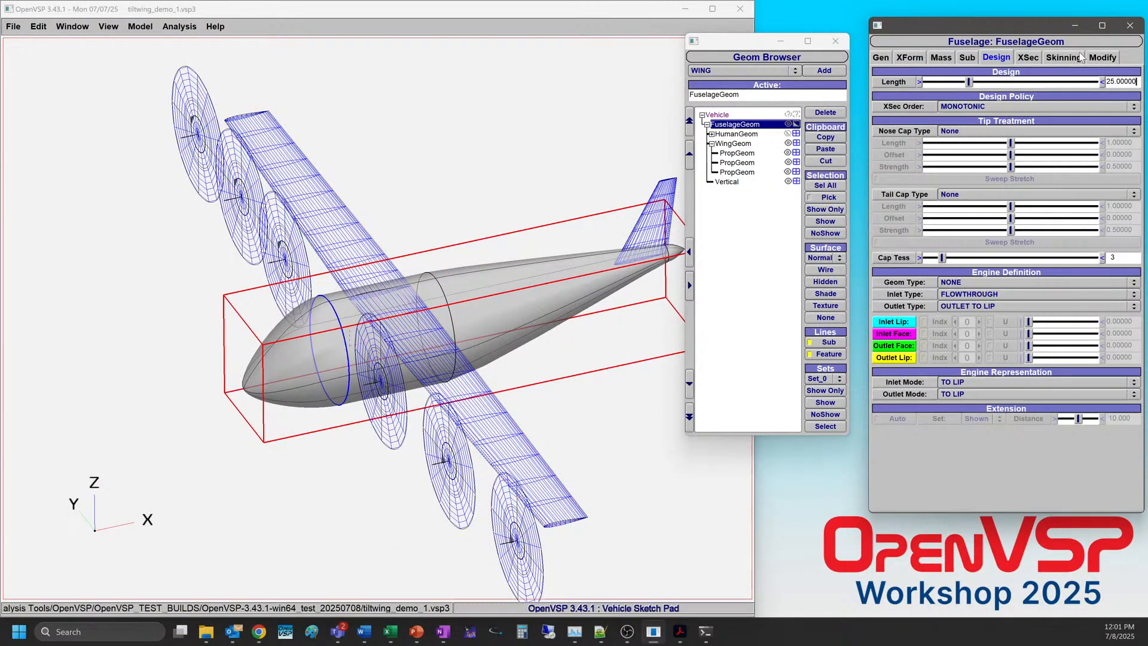
{"action": "mouse_move", "coordinate": [969, 86]}
{"action": "left_mouse_down"}
{"action": "mouse_move", "coordinate": [1005, 87]}
{"action": "mouse_move", "coordinate": [964, 90]}
{"action": "left_mouse_up"}
{"action": "double_click", "coordinate": [1119, 82]}
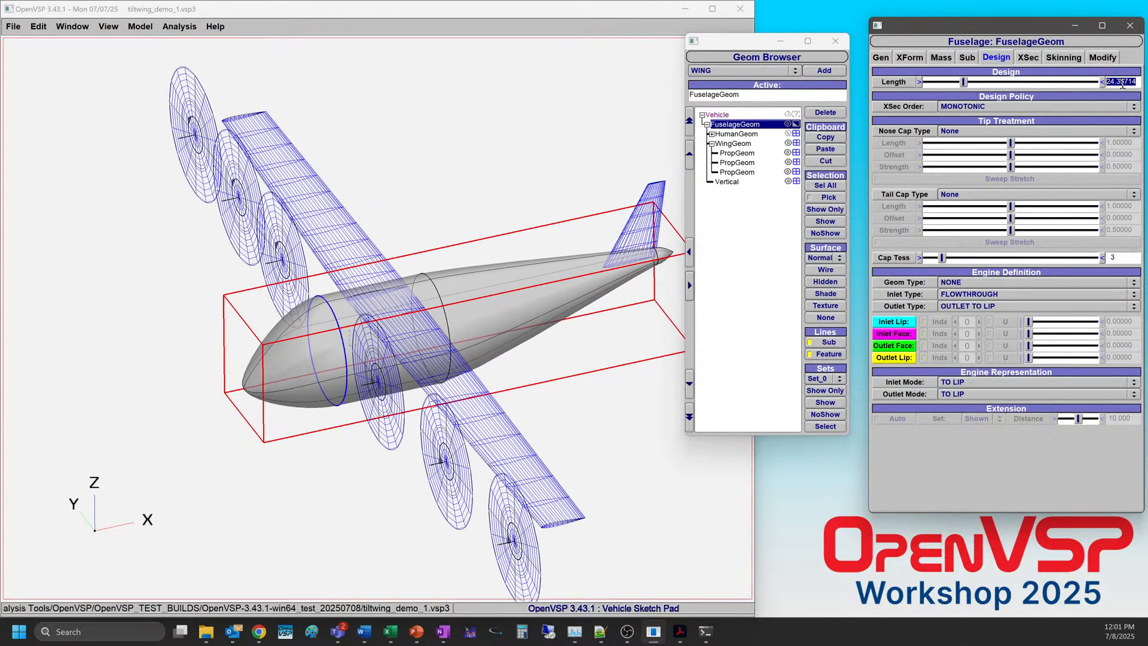
{"action": "type", "text": "25"}
{"action": "key", "text": "Return"}
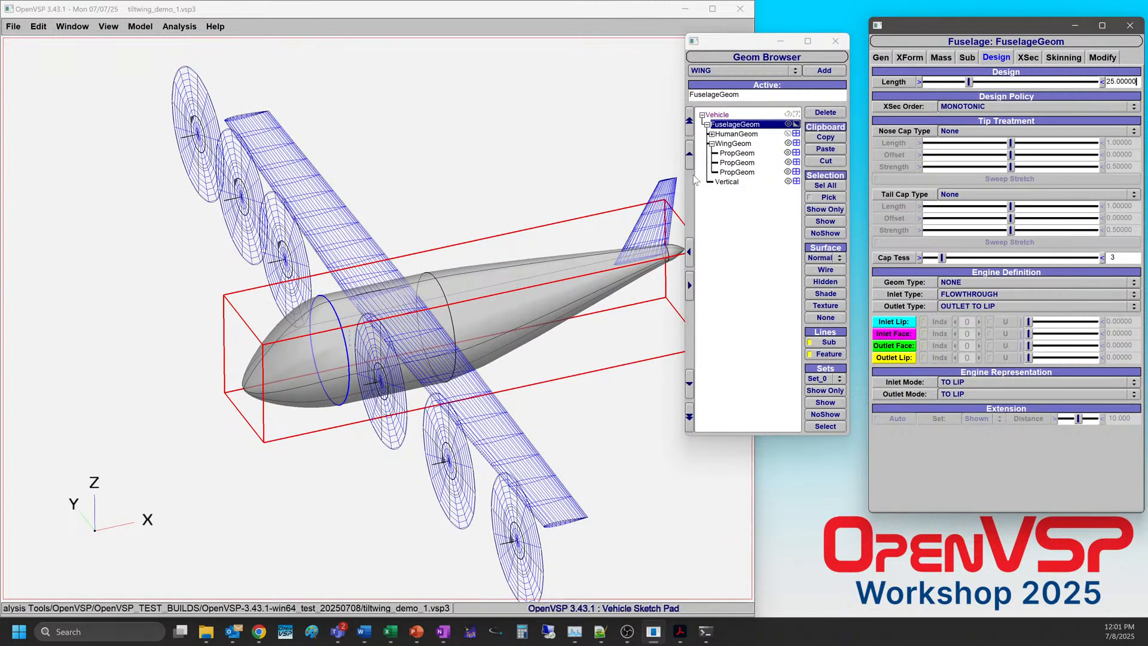
Save the tiltwing vehicle file.
{"action": "right_click_drag", "start_coordinate": [397, 297], "coordinate": [369, 311]}
{"action": "middle_click_drag", "start_coordinate": [369, 310], "coordinate": [298, 334]}
{"action": "left_click_drag", "start_coordinate": [298, 334], "coordinate": [336, 342]}
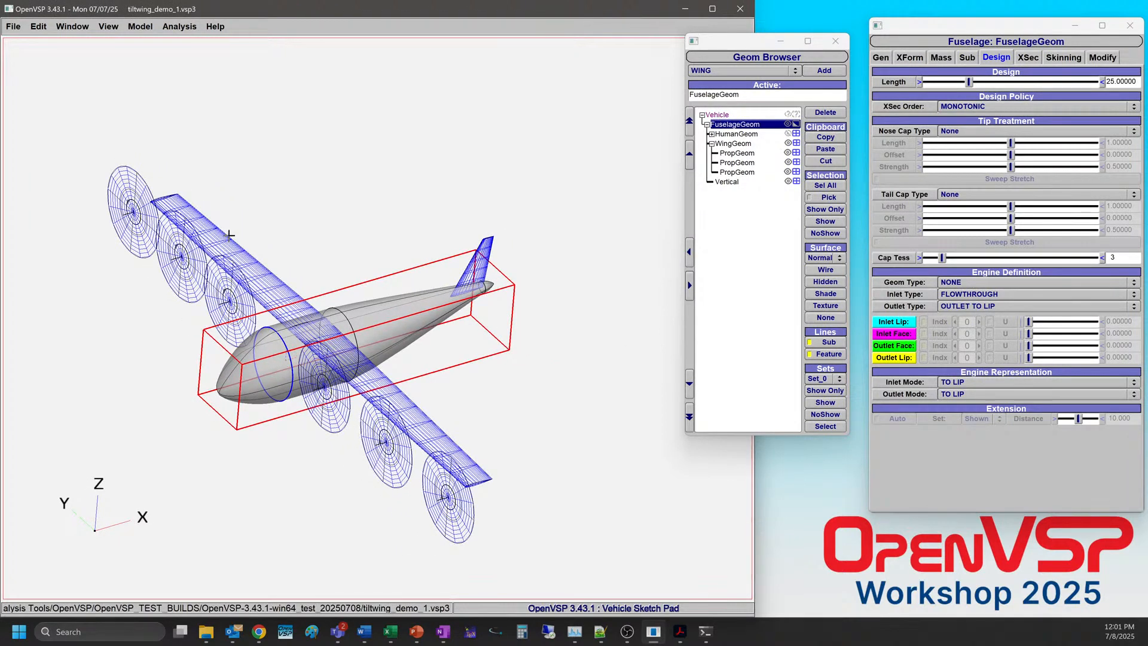
{"action": "left_click", "coordinate": [15, 28]}
{"action": "left_click", "coordinate": [22, 70]}
Add a new wing as a child of the Vertical component, and reselect Vertical.
{"action": "left_click_drag", "start_coordinate": [364, 312], "coordinate": [218, 266]}
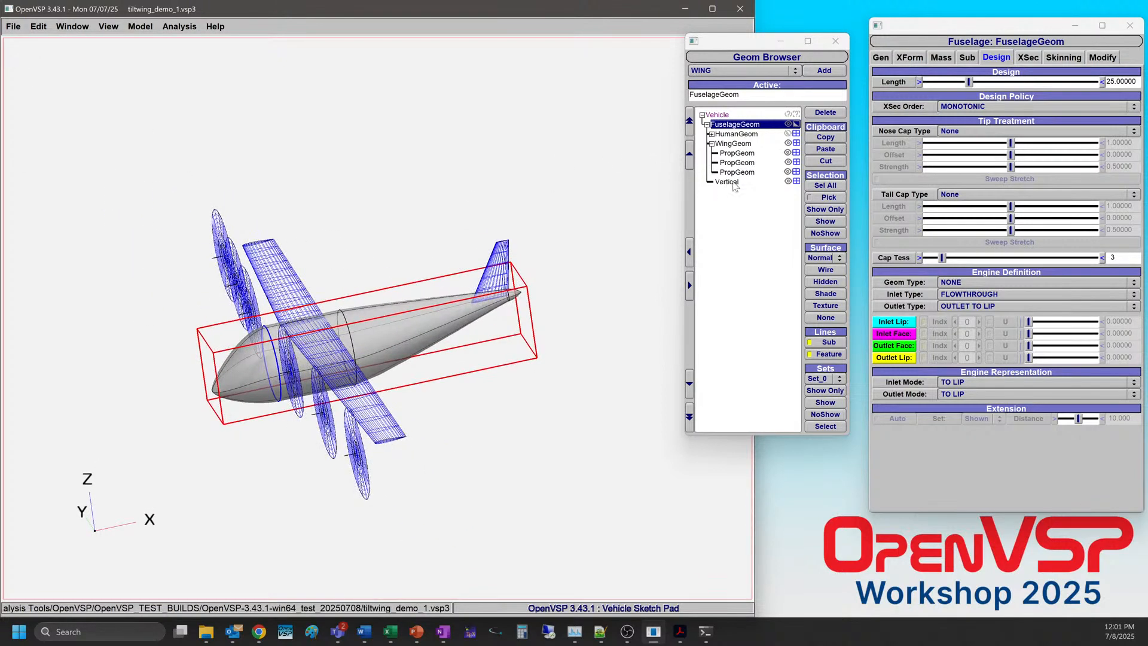
{"action": "left_click", "coordinate": [729, 183]}
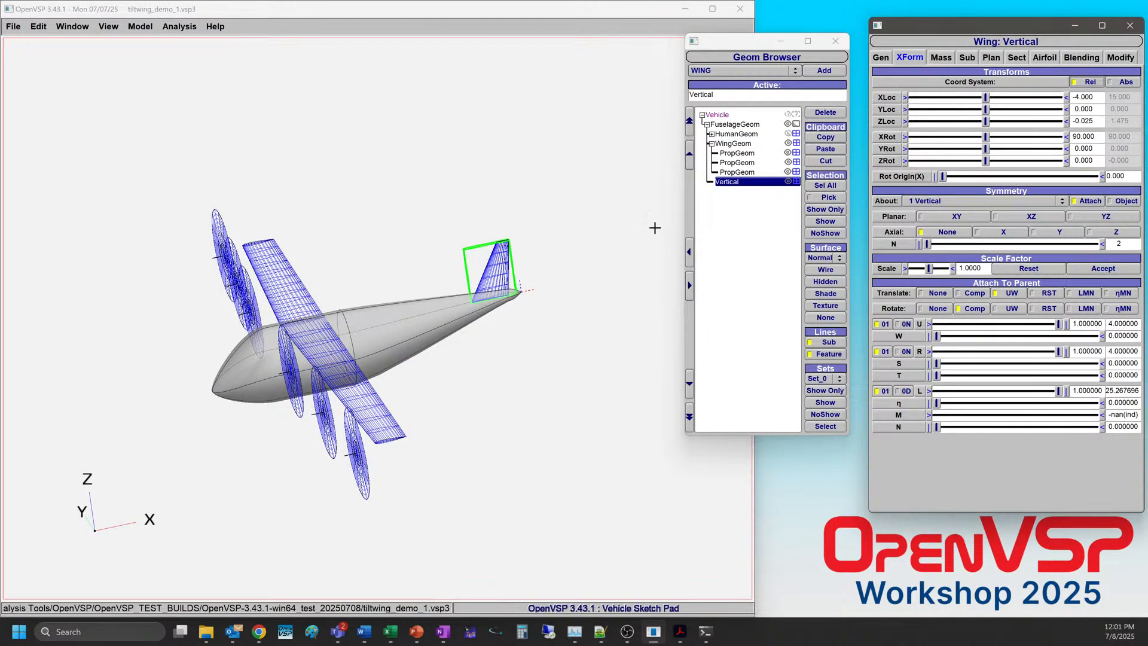
{"action": "left_click", "coordinate": [827, 71]}
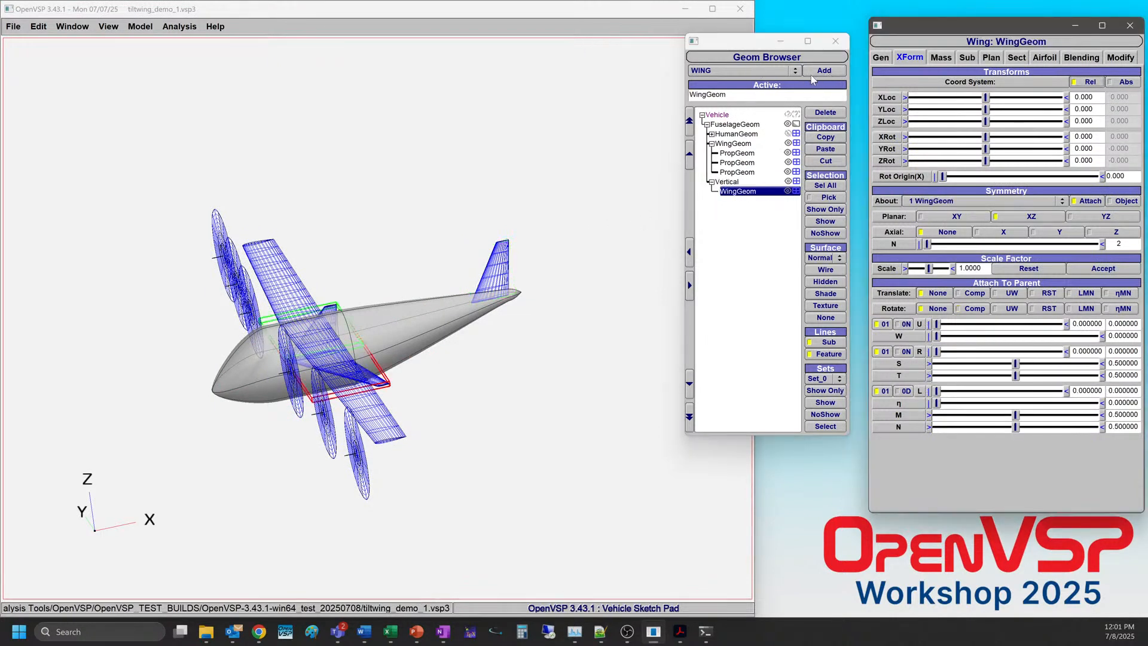
{"action": "left_click", "coordinate": [729, 181]}
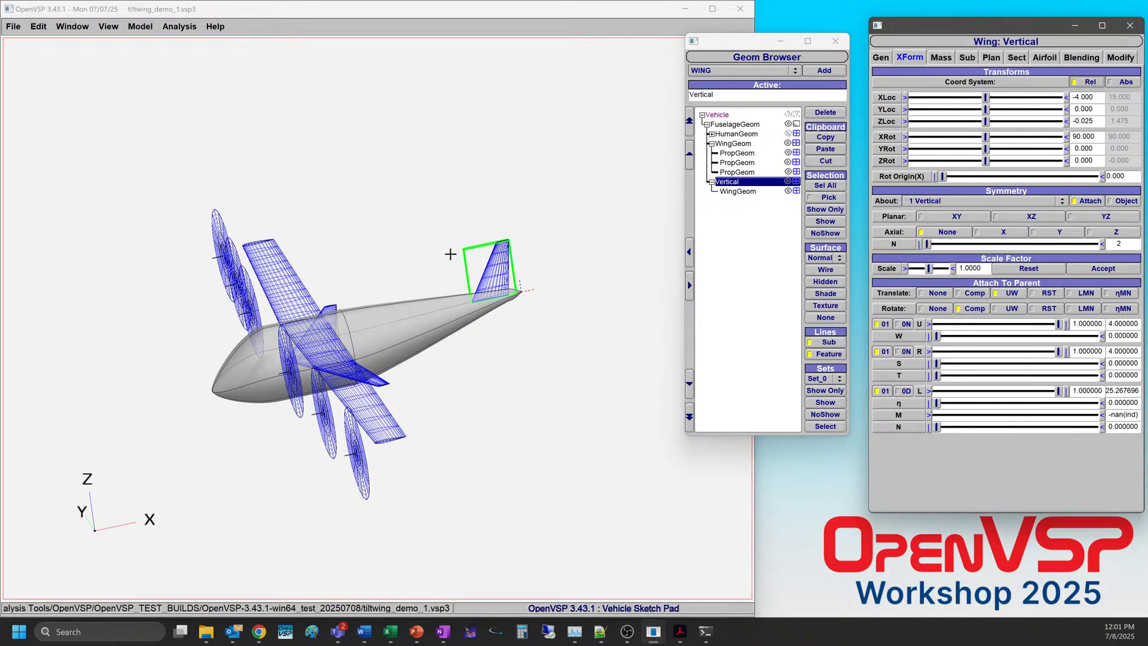
Rename the new wing under Vertical to Horz.
{"action": "left_click", "coordinate": [737, 193]}
{"action": "double_click", "coordinate": [708, 95]}
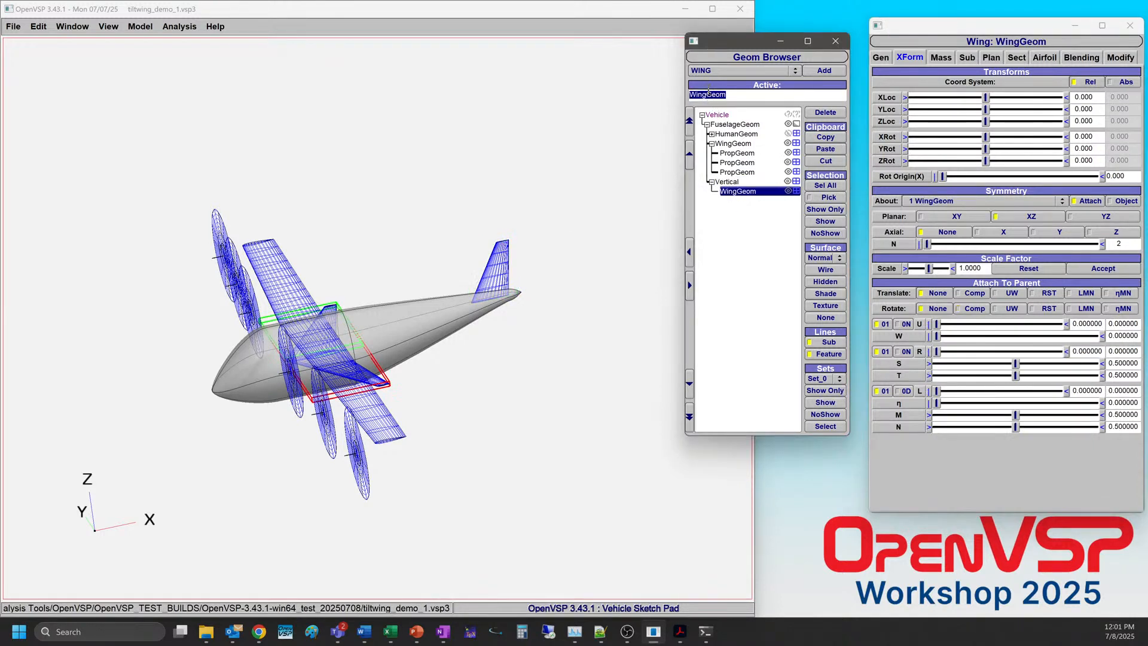
{"action": "type", "text": "Horz"}
{"action": "key", "text": "Return"}
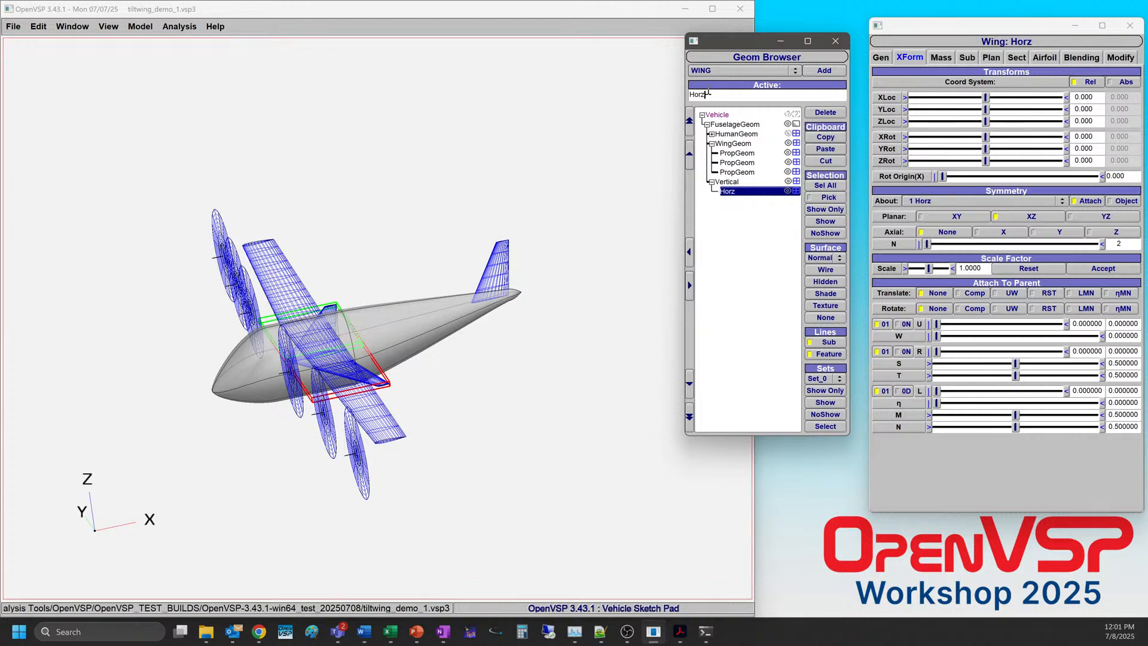
Attach Horz to Vertical's surface with UW translation, setting W to 0.5 and U to 1 at the fin tip.
{"action": "left_click", "coordinate": [1002, 295]}
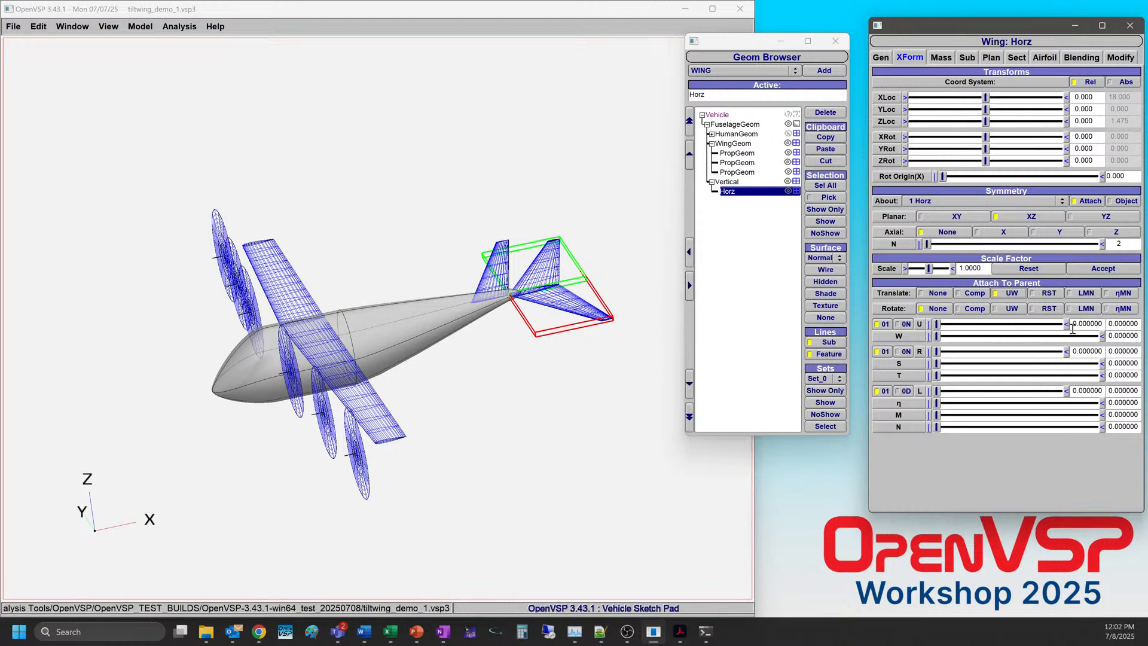
{"action": "double_click", "coordinate": [1137, 335]}
{"action": "type", "text": "0.5"}
{"action": "key", "text": "Return"}
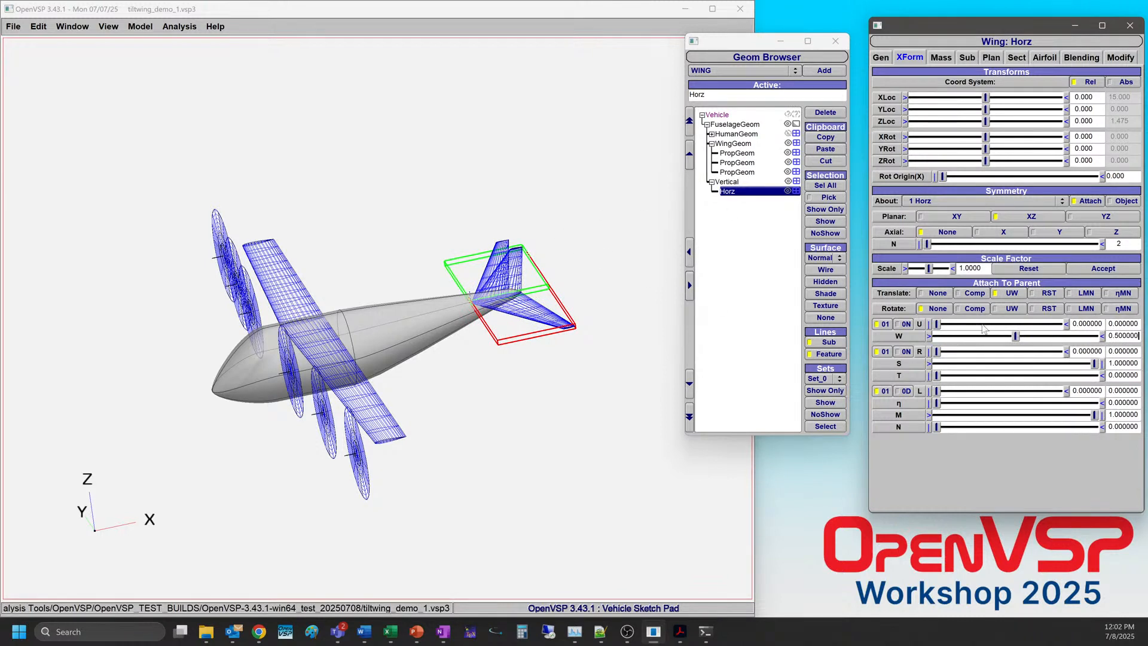
{"action": "left_click_drag", "start_coordinate": [937, 325], "coordinate": [1068, 324]}
{"action": "right_click_drag", "start_coordinate": [512, 231], "coordinate": [516, 301]}
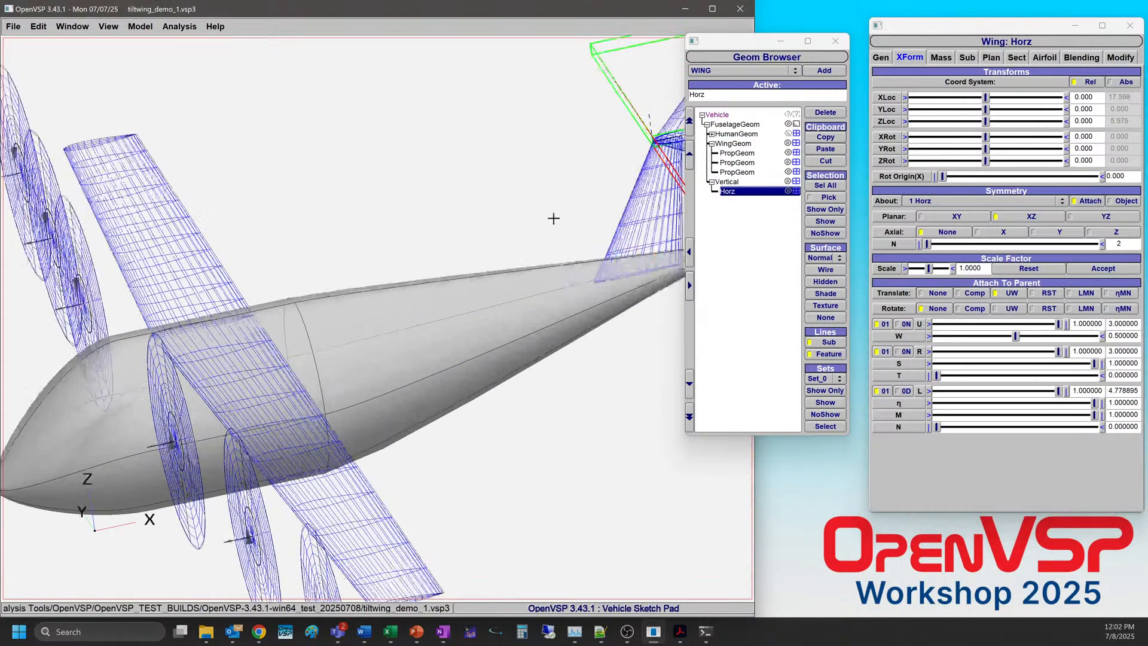
{"action": "middle_click_drag", "start_coordinate": [666, 90], "coordinate": [462, 259]}
{"action": "right_click_drag", "start_coordinate": [459, 291], "coordinate": [520, 327]}
{"action": "left_click_drag", "start_coordinate": [423, 384], "coordinate": [427, 354]}
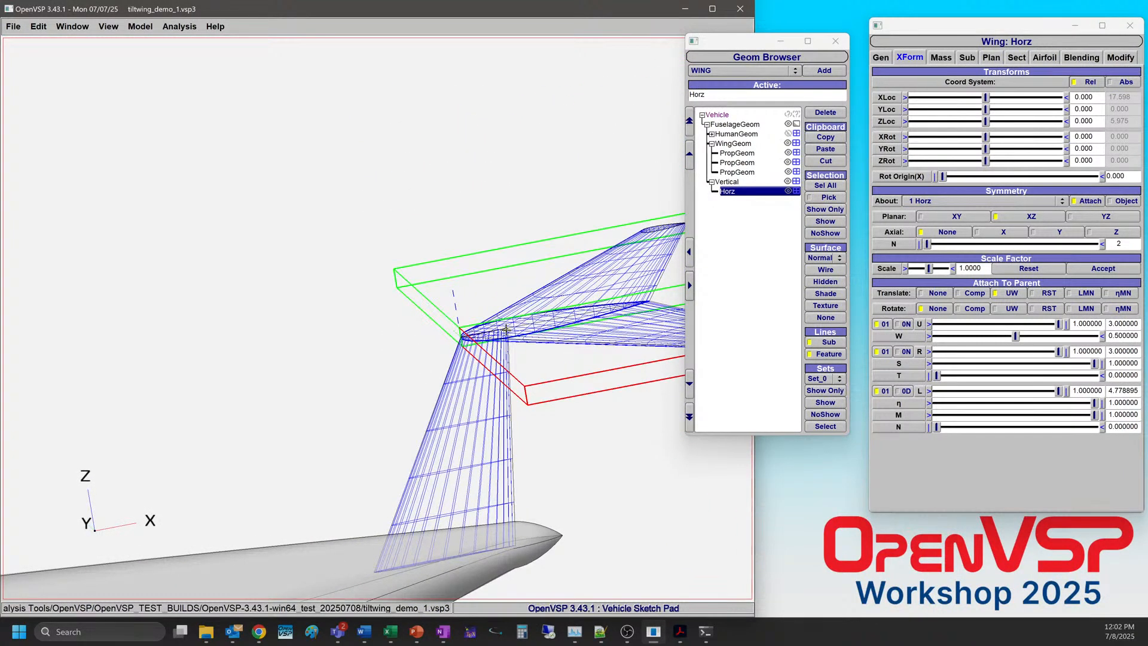
Set the Vertical wing section's tip chord to 2.
{"action": "left_click", "coordinate": [729, 182]}
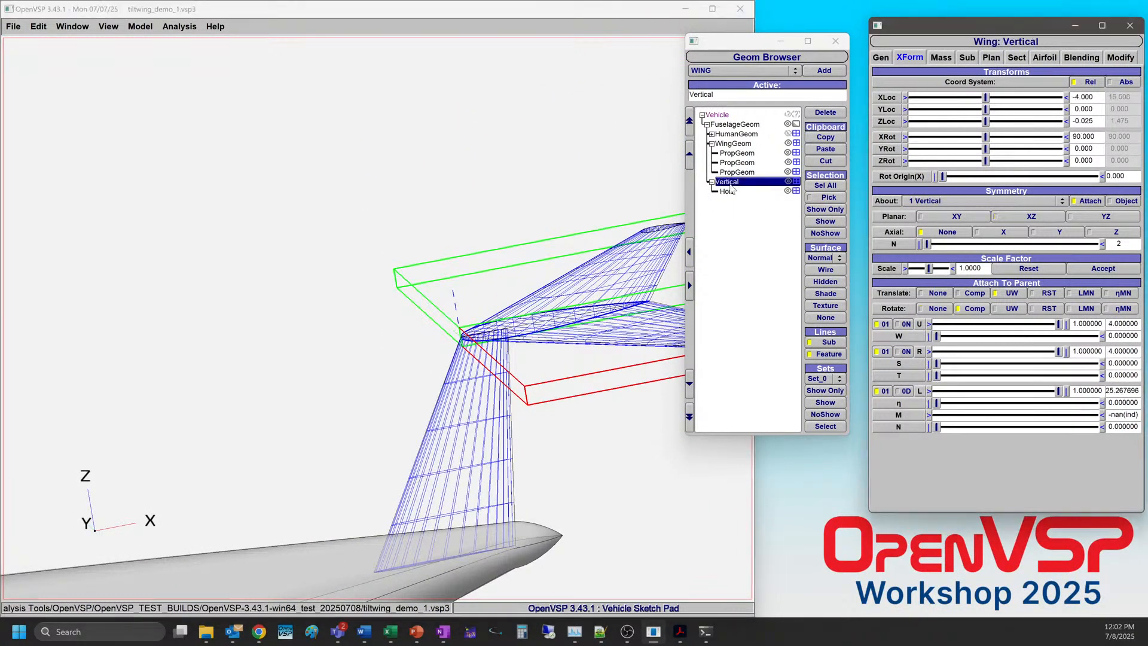
{"action": "left_click", "coordinate": [1017, 58]}
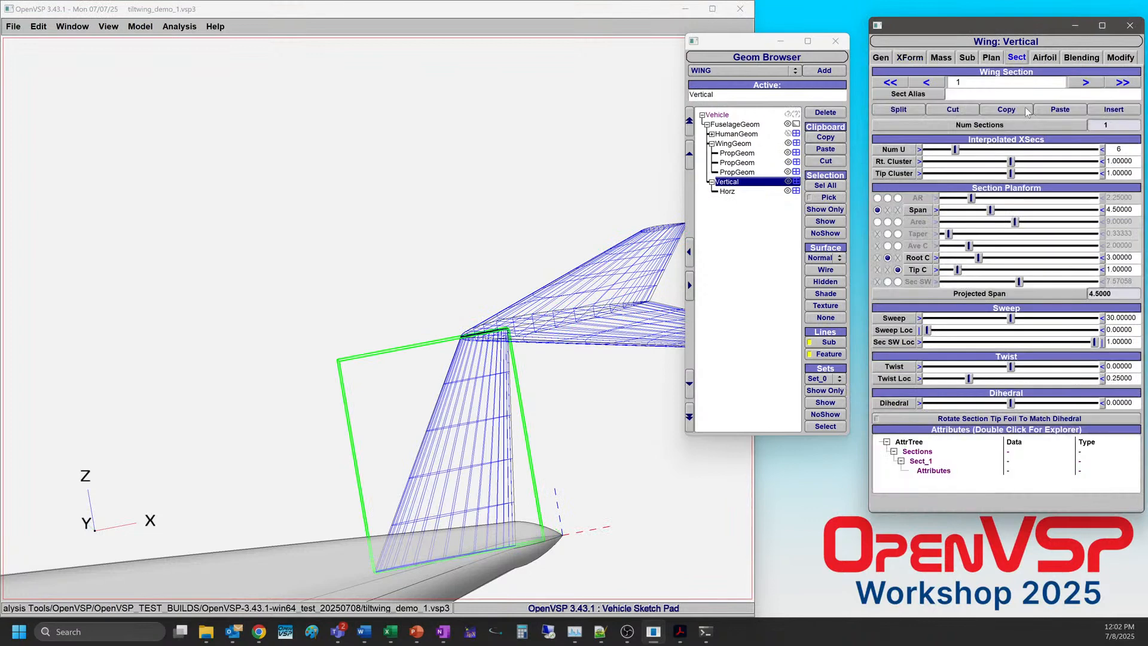
{"action": "double_click", "coordinate": [1134, 269]}
{"action": "type", "text": "2"}
{"action": "key", "text": "Return"}
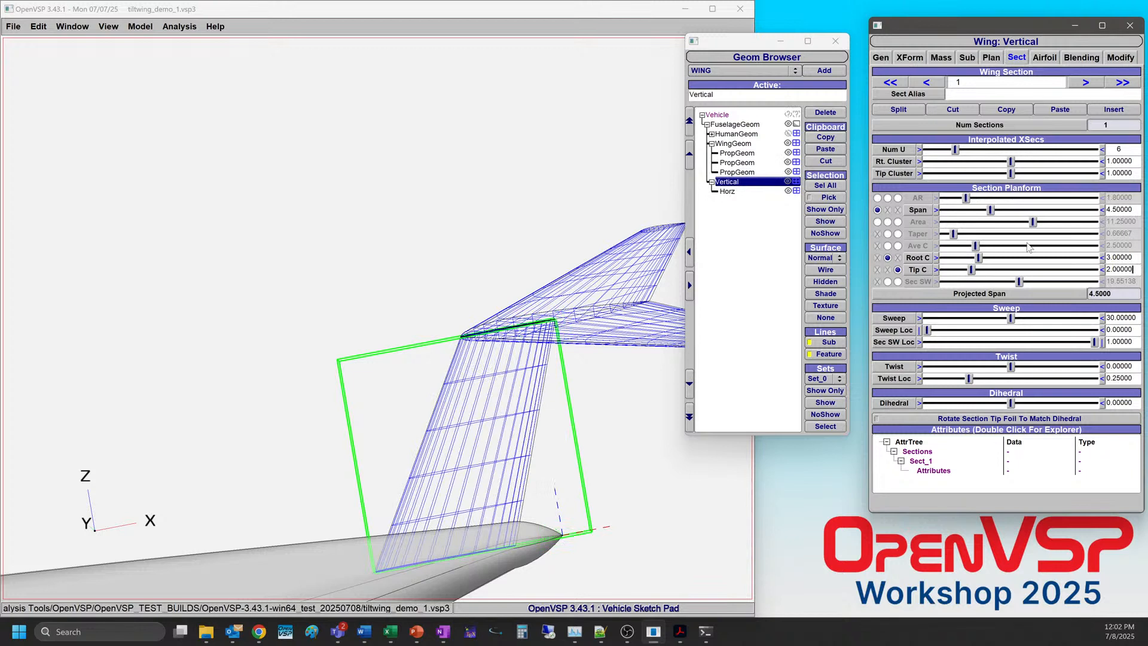
Set the Horz section's root chord and tip chord to 2 each.
{"action": "left_click", "coordinate": [726, 191]}
{"action": "double_click", "coordinate": [1129, 257]}
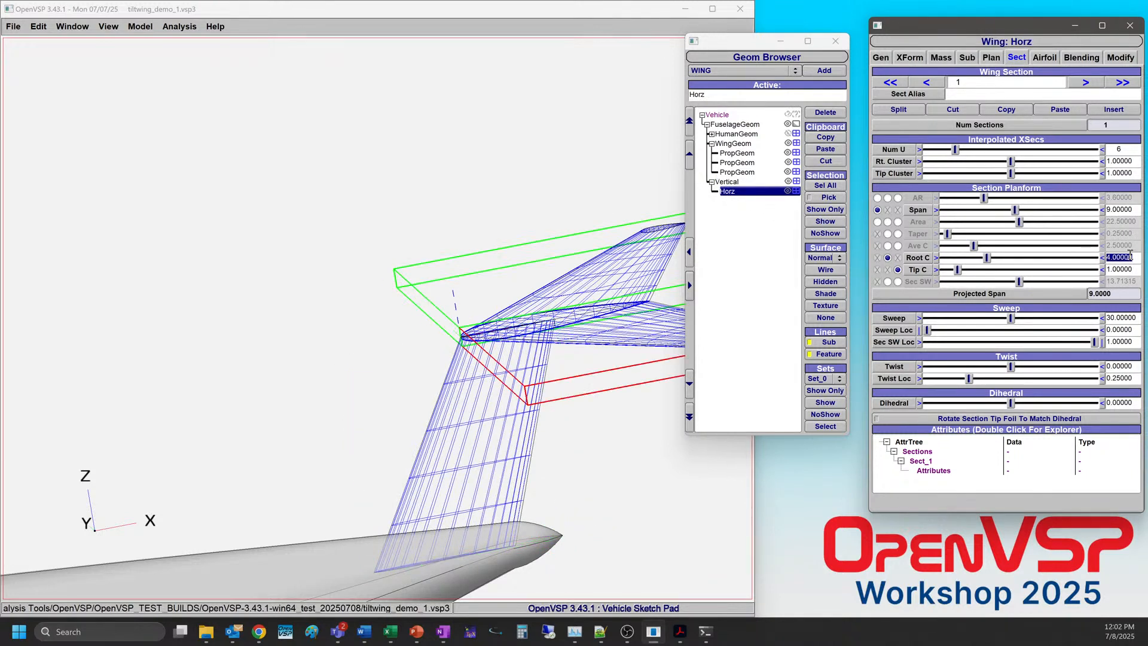
{"action": "type", "text": "2"}
{"action": "key", "text": "Return"}
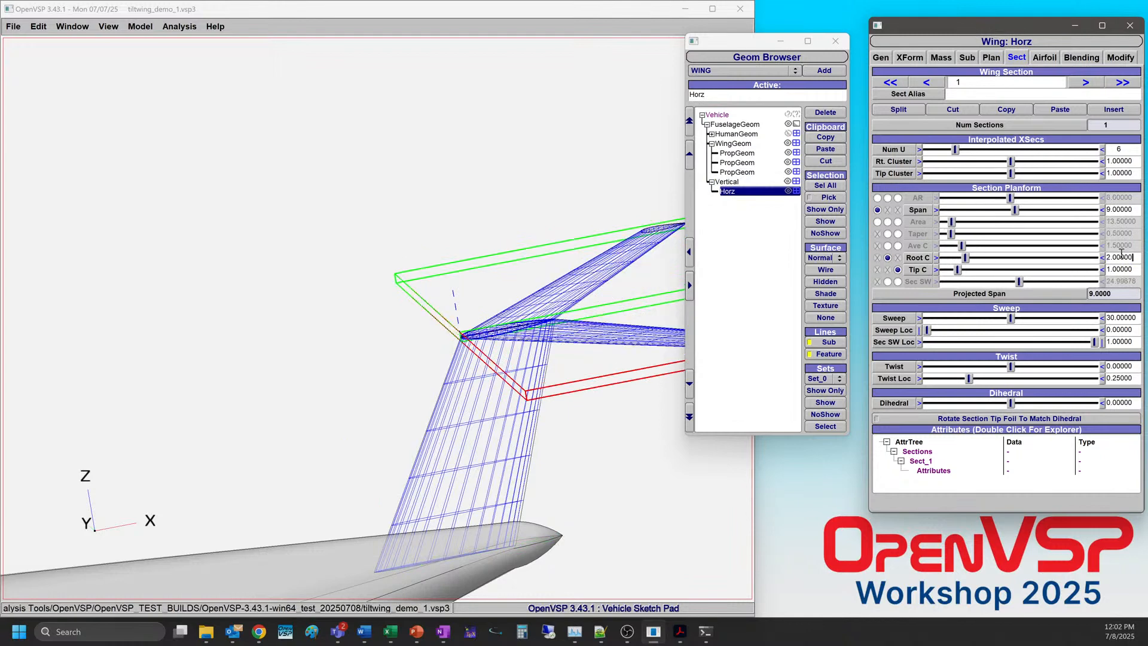
{"action": "double_click", "coordinate": [1123, 269]}
{"action": "type", "text": "2"}
{"action": "key", "text": "Return"}
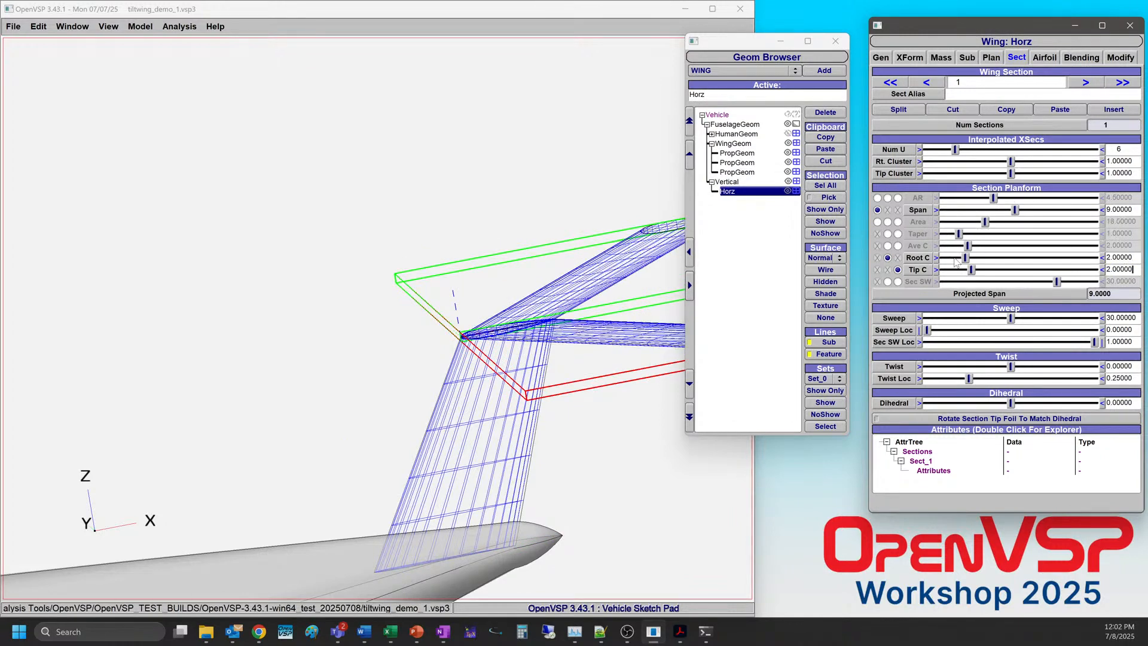
Set the Horz section's sweep to 0, with its sweep location at 1 and secondary sweep location at 0.9.
{"action": "double_click", "coordinate": [1133, 318]}
{"action": "type", "text": "0"}
{"action": "key", "text": "Return"}
{"action": "left_click", "coordinate": [505, 368]}
{"action": "left_click_drag", "start_coordinate": [505, 368], "coordinate": [475, 423]}
{"action": "right_click_drag", "start_coordinate": [474, 423], "coordinate": [430, 307]}
{"action": "scroll", "coordinate": [430, 310], "scroll_direction": "down", "scroll_amount": 4}
{"action": "left_click_drag", "start_coordinate": [430, 311], "coordinate": [440, 286]}
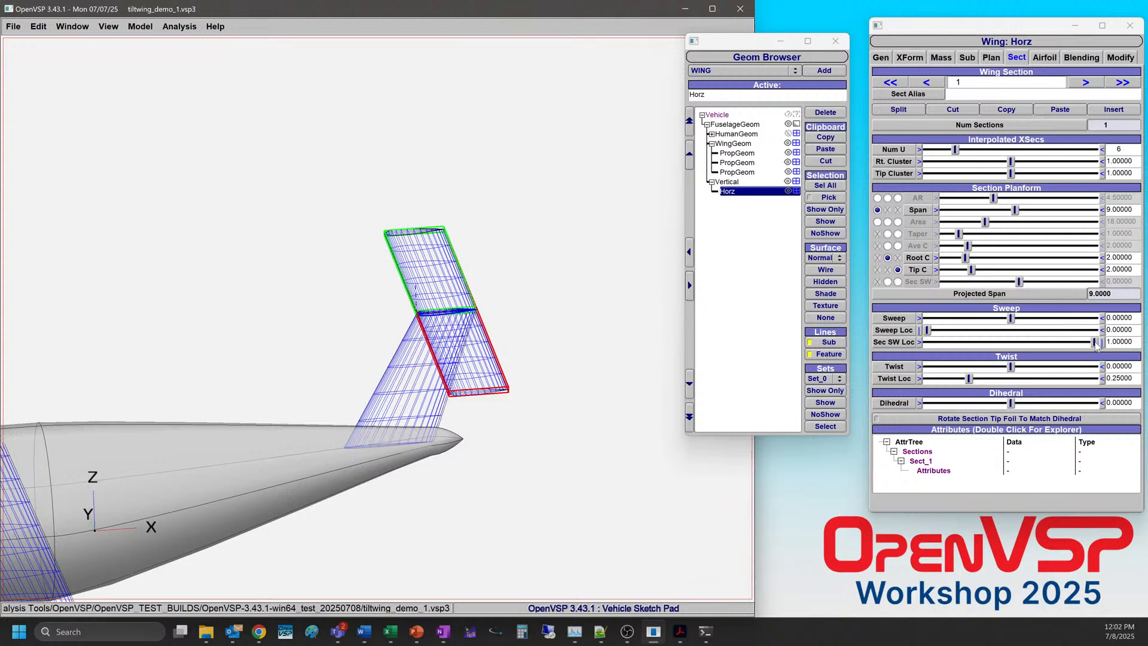
{"action": "left_click_drag", "start_coordinate": [1096, 345], "coordinate": [1083, 346]}
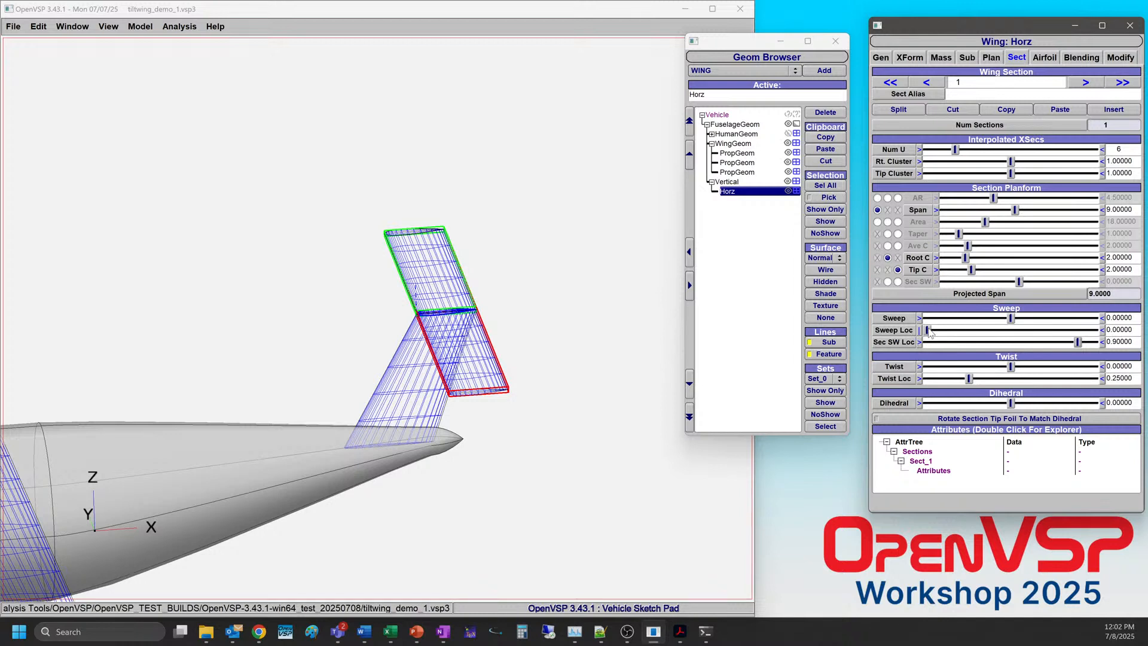
{"action": "left_click_drag", "start_coordinate": [928, 332], "coordinate": [1140, 333]}
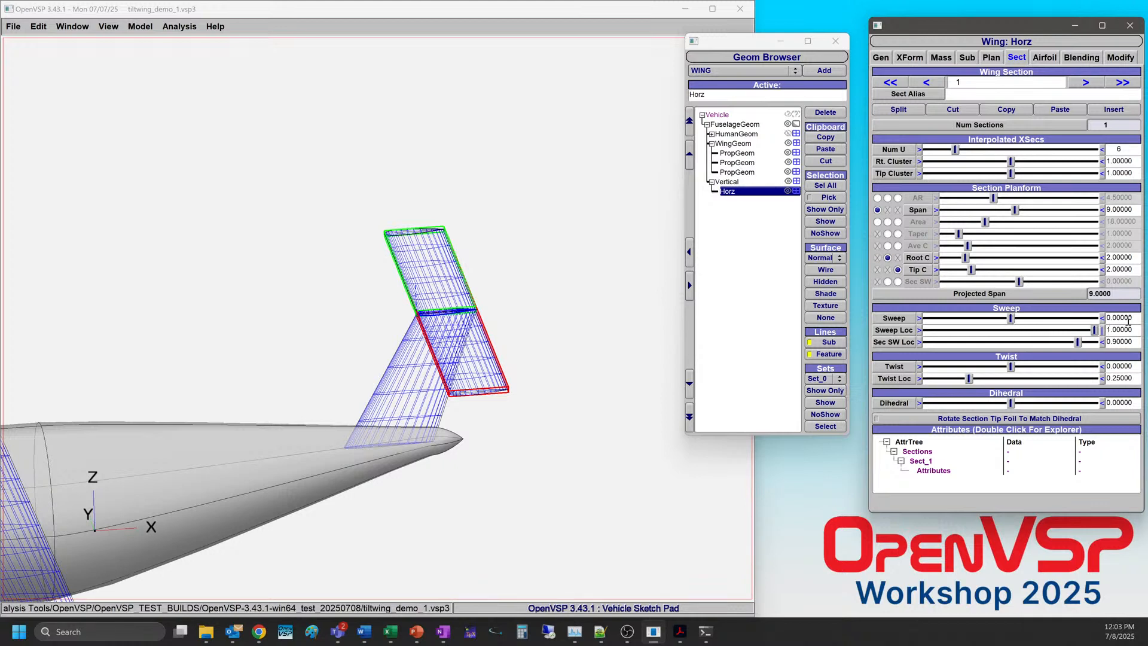
Reduce the Horz section's tip chord to 1.5.
{"action": "left_click_drag", "start_coordinate": [972, 271], "coordinate": [968, 272]}
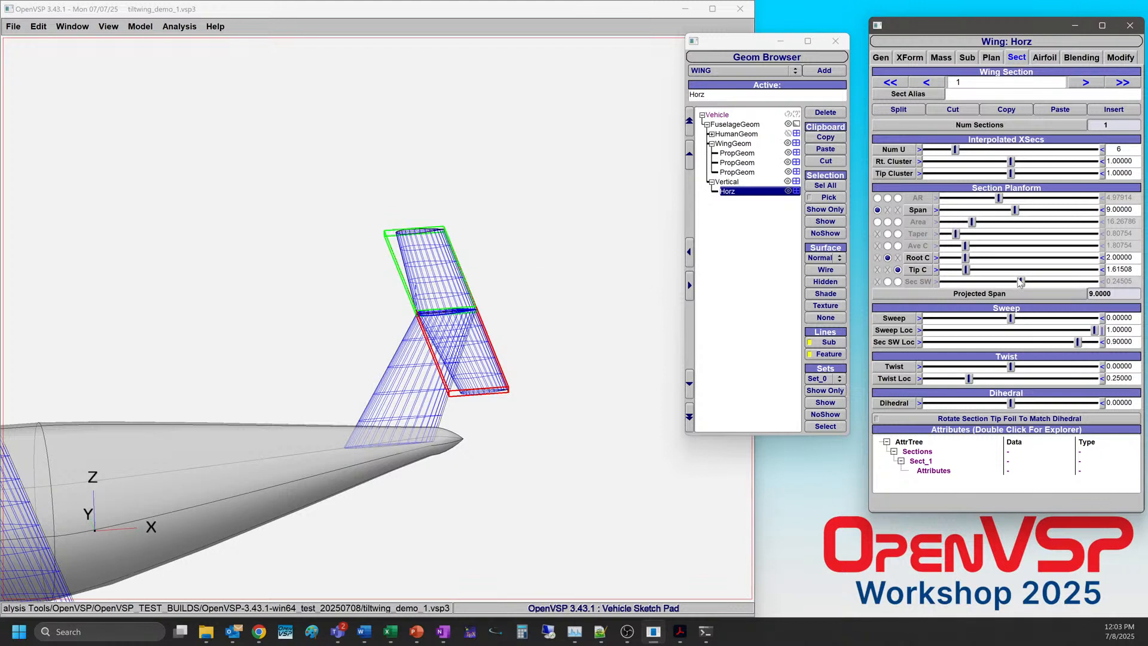
{"action": "double_click", "coordinate": [1131, 268]}
{"action": "type", "text": "1.5"}
{"action": "key", "text": "Return"}
{"action": "left_click_drag", "start_coordinate": [427, 323], "coordinate": [426, 378]}
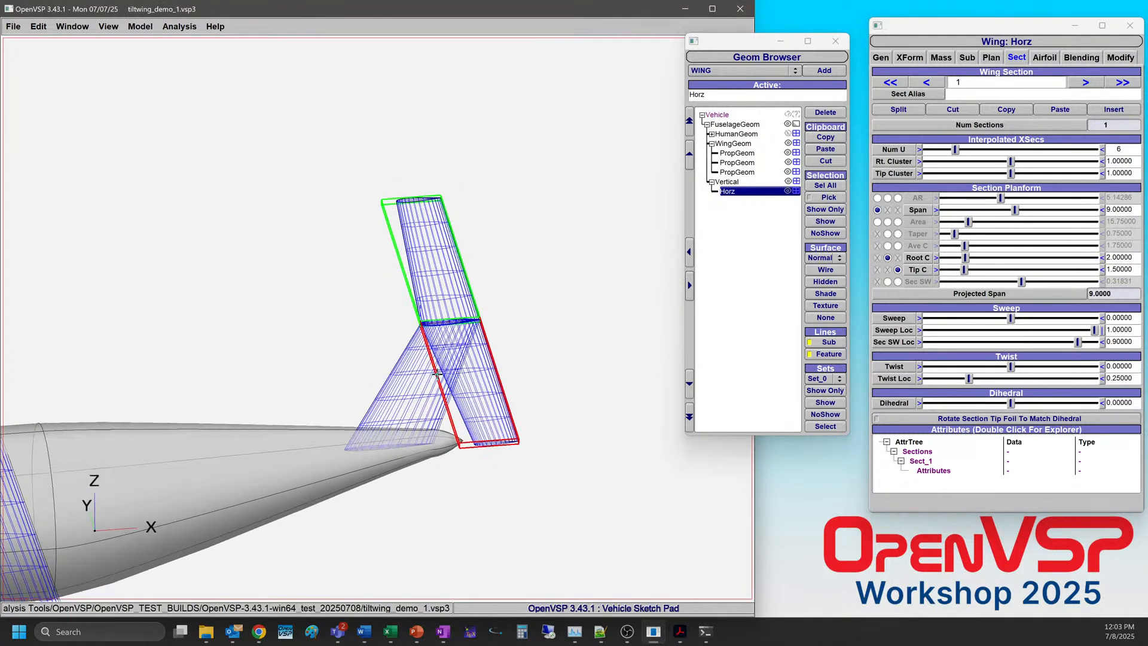
Set the Horz section's span to 8 and check the tail's proportions from the front and in perspective.
{"action": "double_click", "coordinate": [1119, 210]}
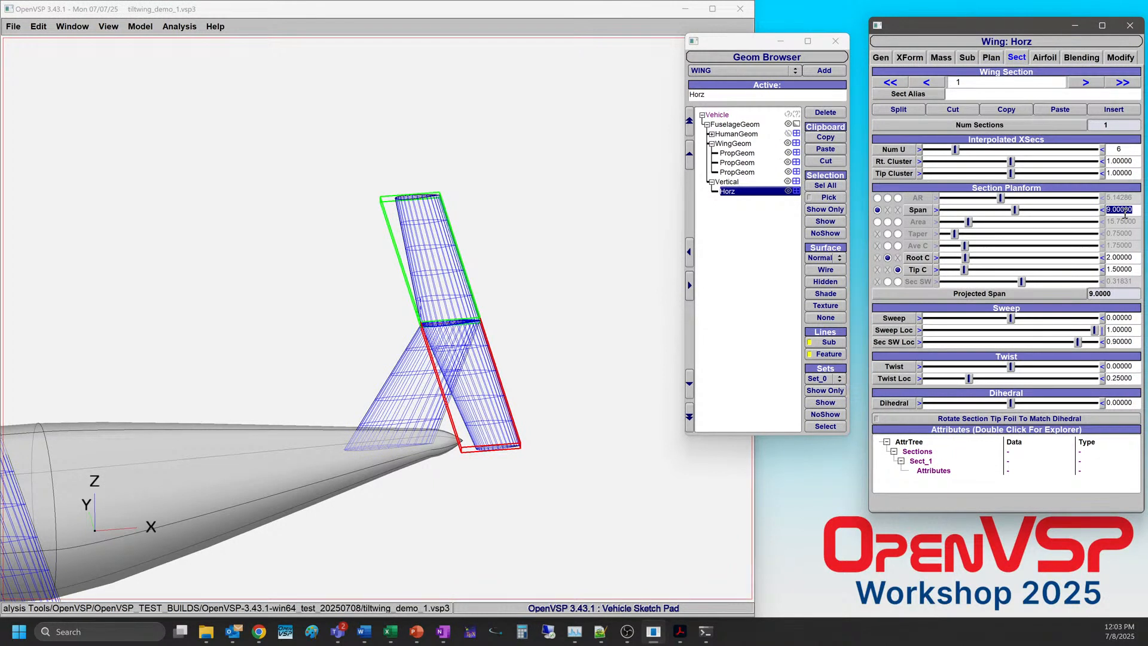
{"action": "type", "text": "8"}
{"action": "key", "text": "Return"}
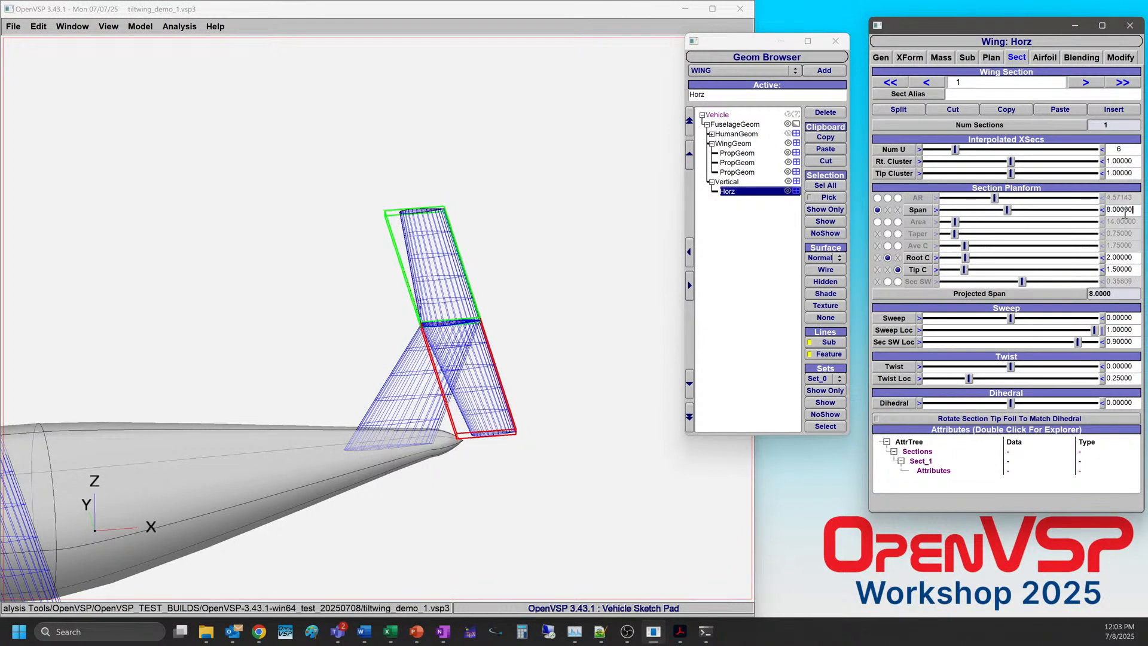
{"action": "left_click_drag", "start_coordinate": [382, 338], "coordinate": [292, 355]}
{"action": "scroll", "coordinate": [320, 319], "scroll_direction": "down", "scroll_amount": 3}
{"action": "key", "text": "F6"}
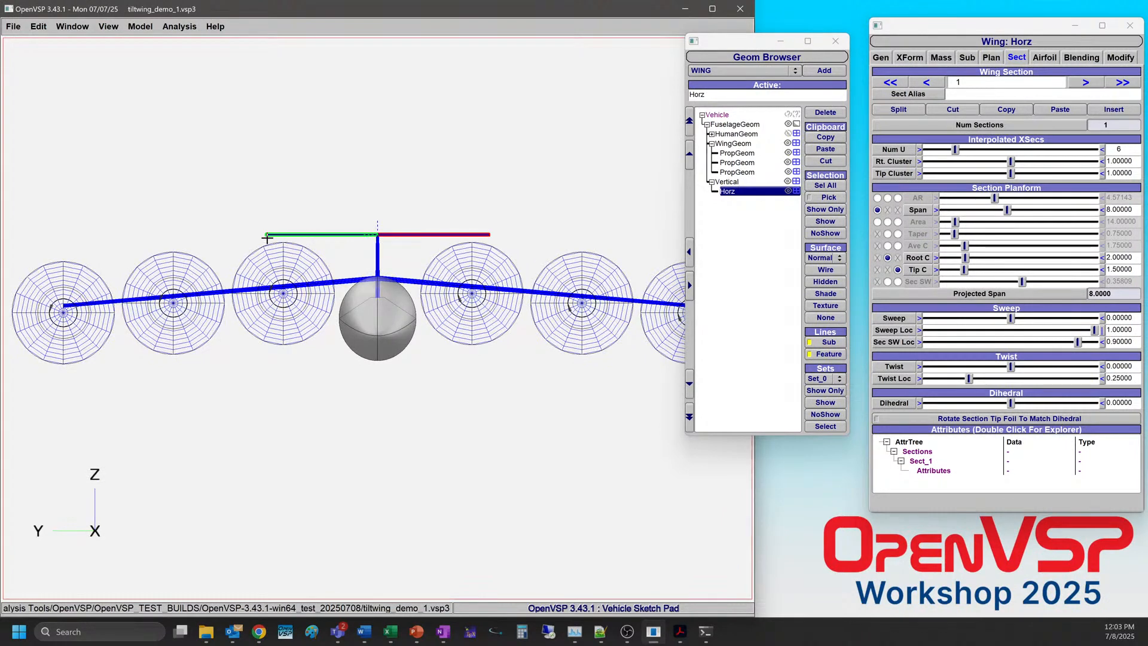
{"action": "left_click_drag", "start_coordinate": [488, 235], "coordinate": [544, 193]}
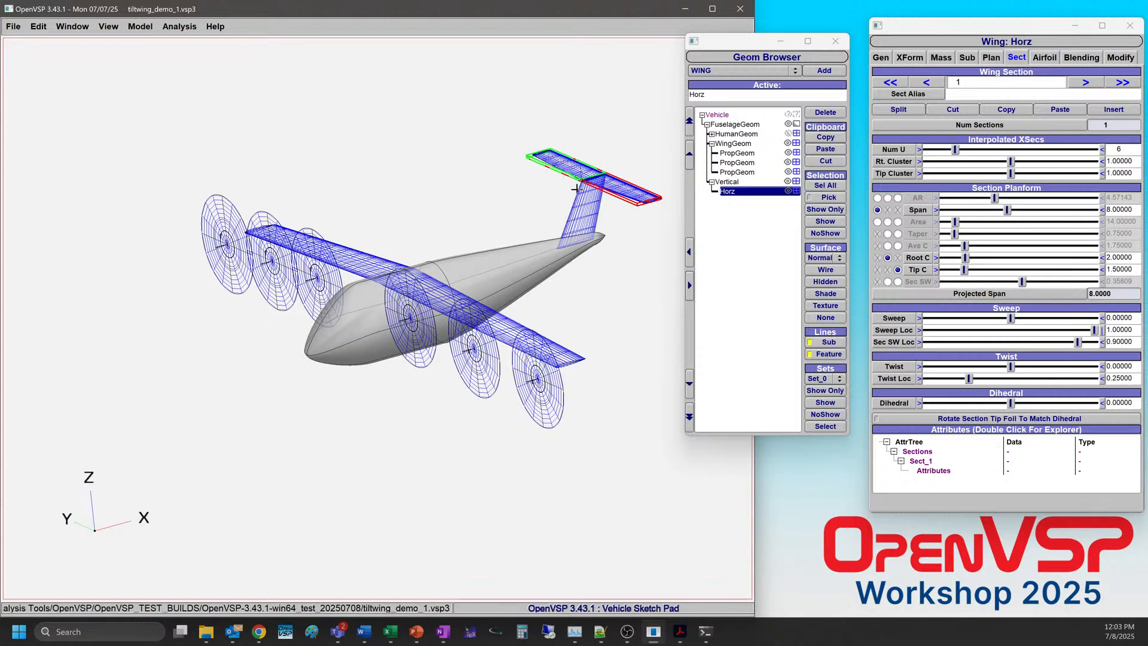
{"action": "left_click_drag", "start_coordinate": [566, 149], "coordinate": [361, 411]}
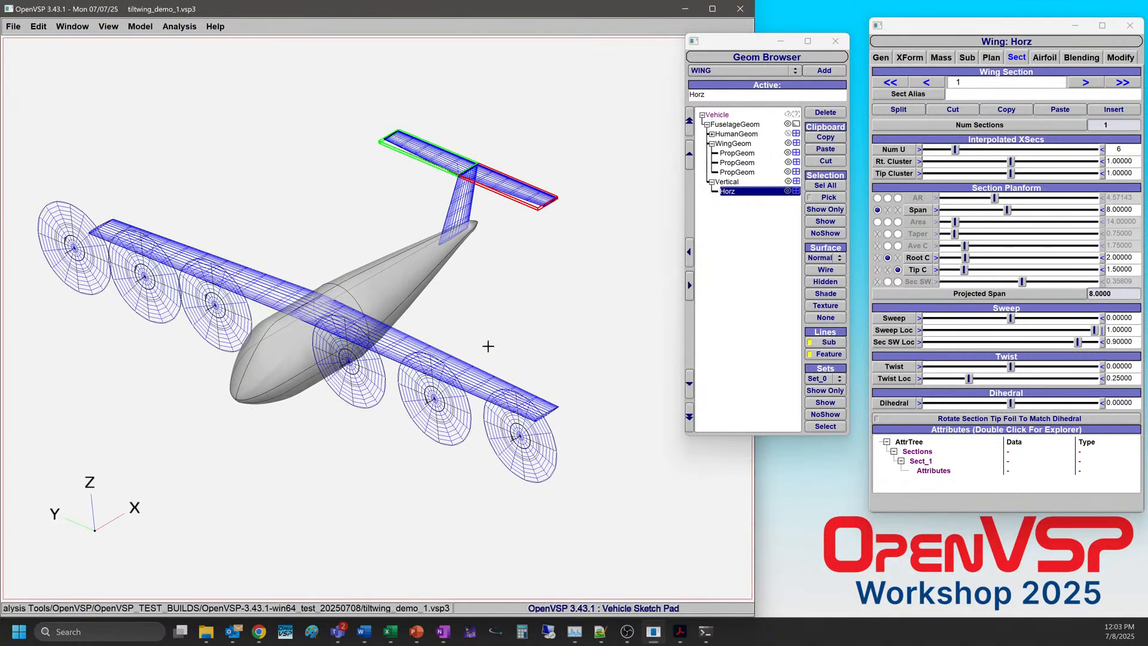
{"action": "scroll", "coordinate": [466, 254], "scroll_direction": "up", "scroll_amount": 2}
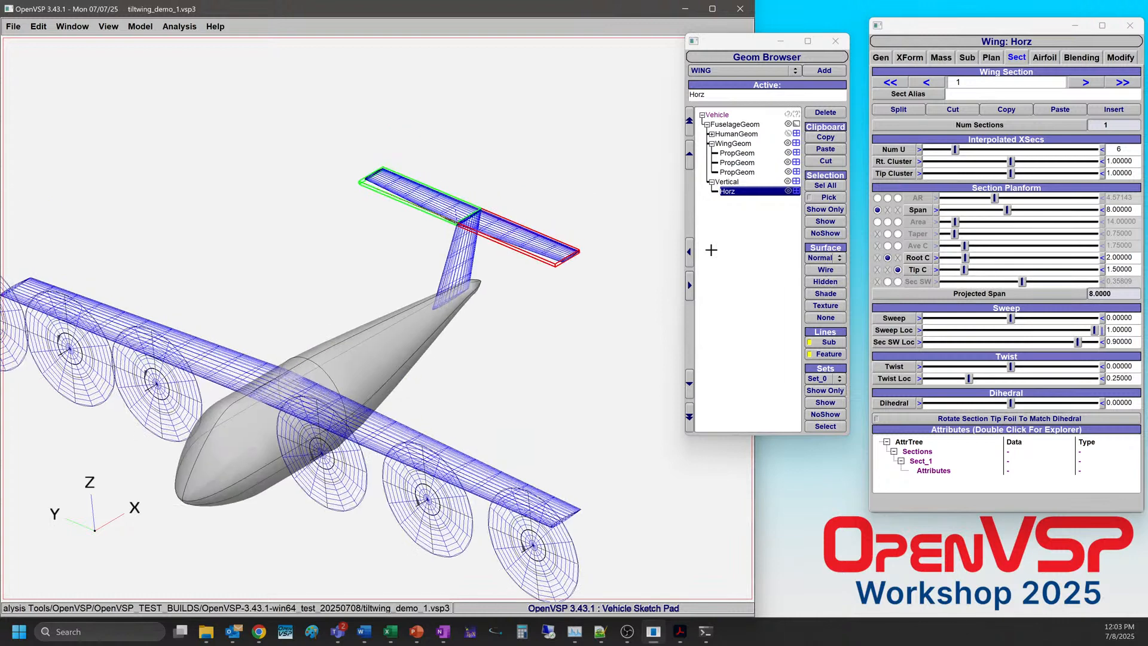
Copy the first propeller listed under WingGeom and paste it as a child of Horz.
{"action": "left_click", "coordinate": [736, 153]}
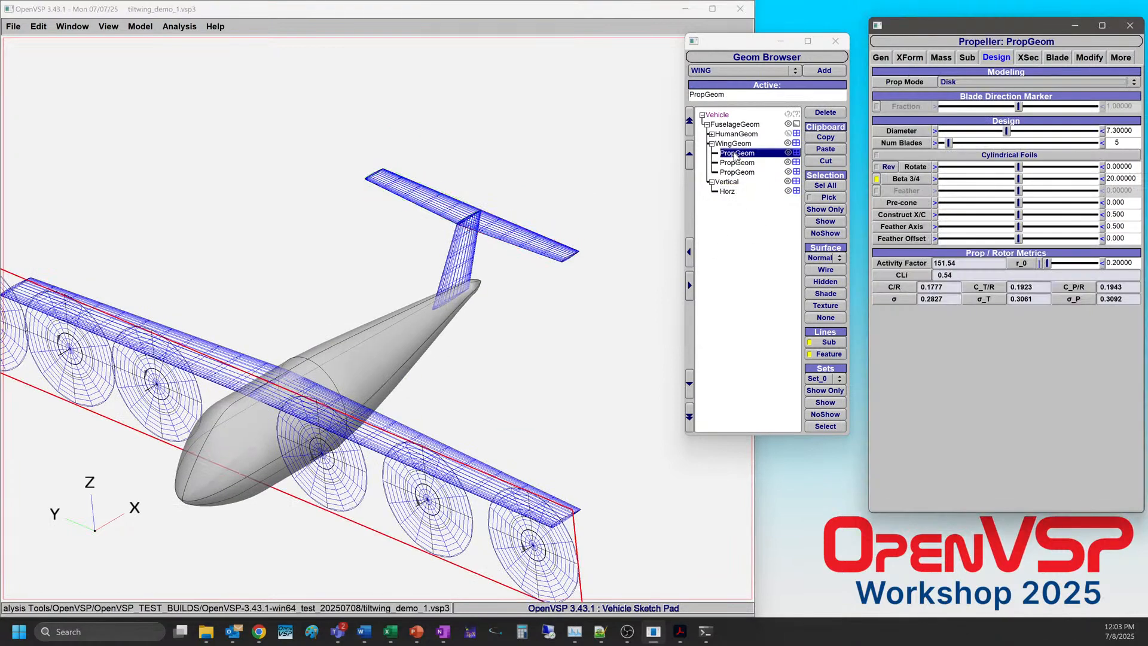
{"action": "left_click", "coordinate": [728, 191]}
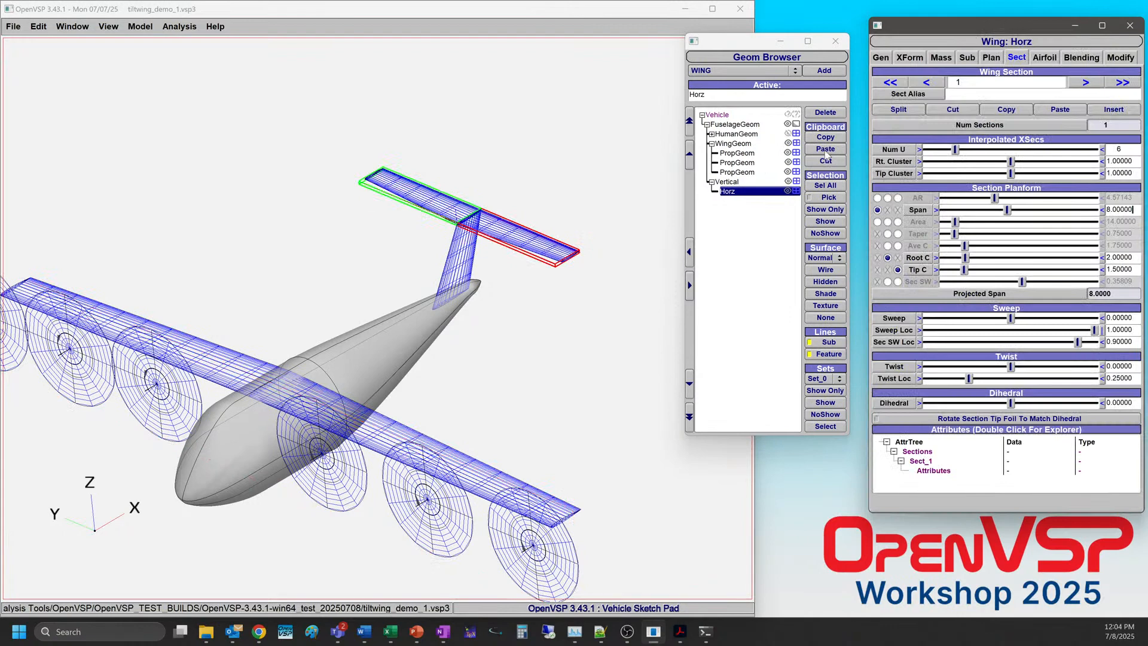
{"action": "left_click", "coordinate": [825, 149]}
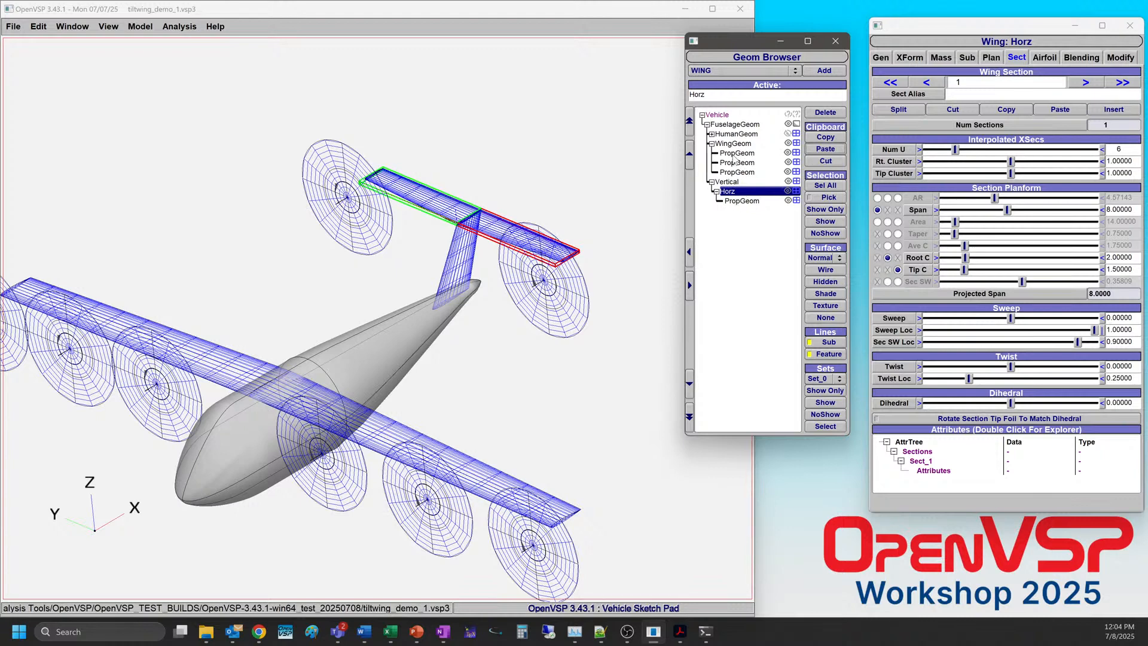
Try tilting the Horz propeller about Y up to 57.5 degrees, and set its Y rotation back to 0.
{"action": "left_click", "coordinate": [743, 202]}
{"action": "left_click", "coordinate": [913, 60]}
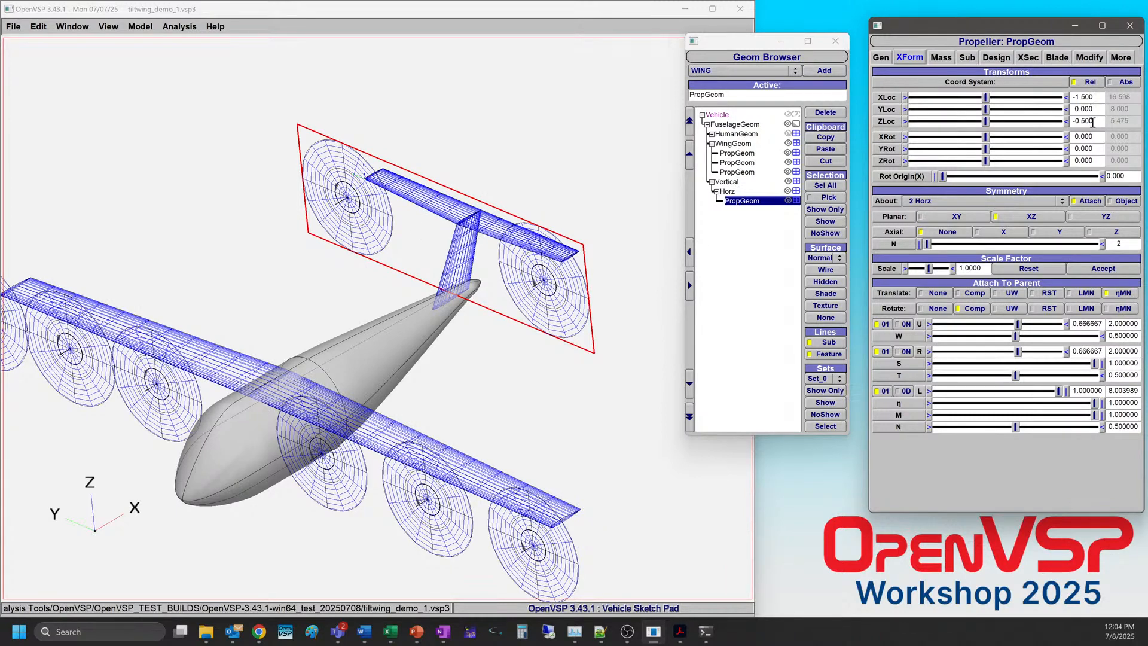
{"action": "left_click_drag", "start_coordinate": [236, 299], "coordinate": [401, 287]}
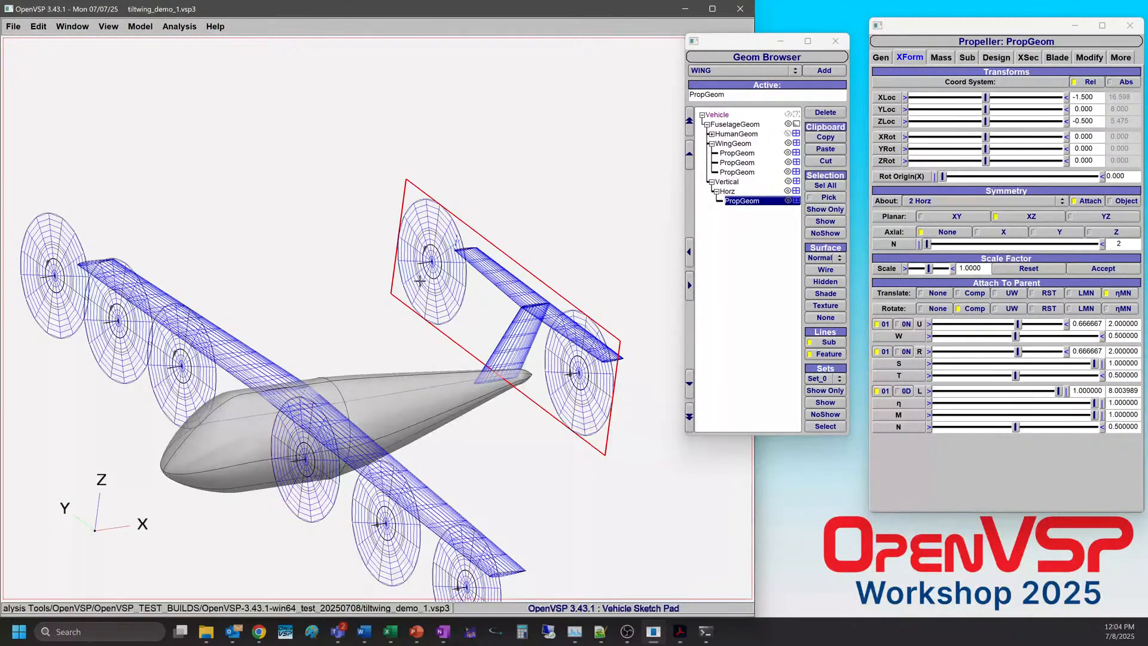
{"action": "left_click_drag", "start_coordinate": [526, 291], "coordinate": [597, 318]}
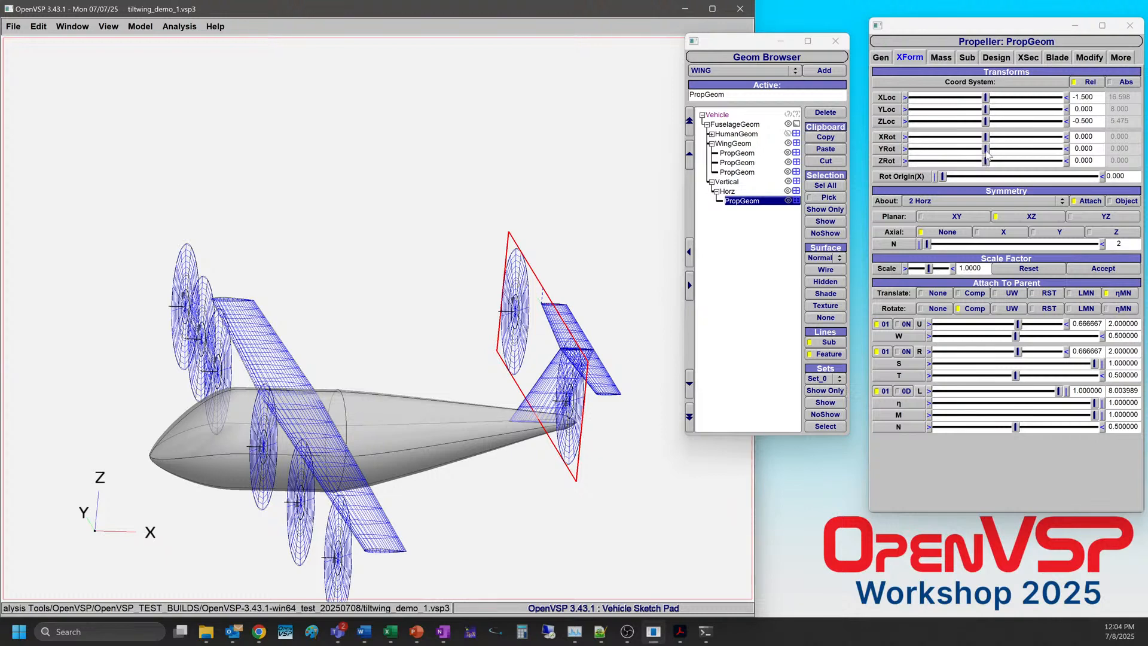
{"action": "left_click_drag", "start_coordinate": [987, 153], "coordinate": [1145, 147]}
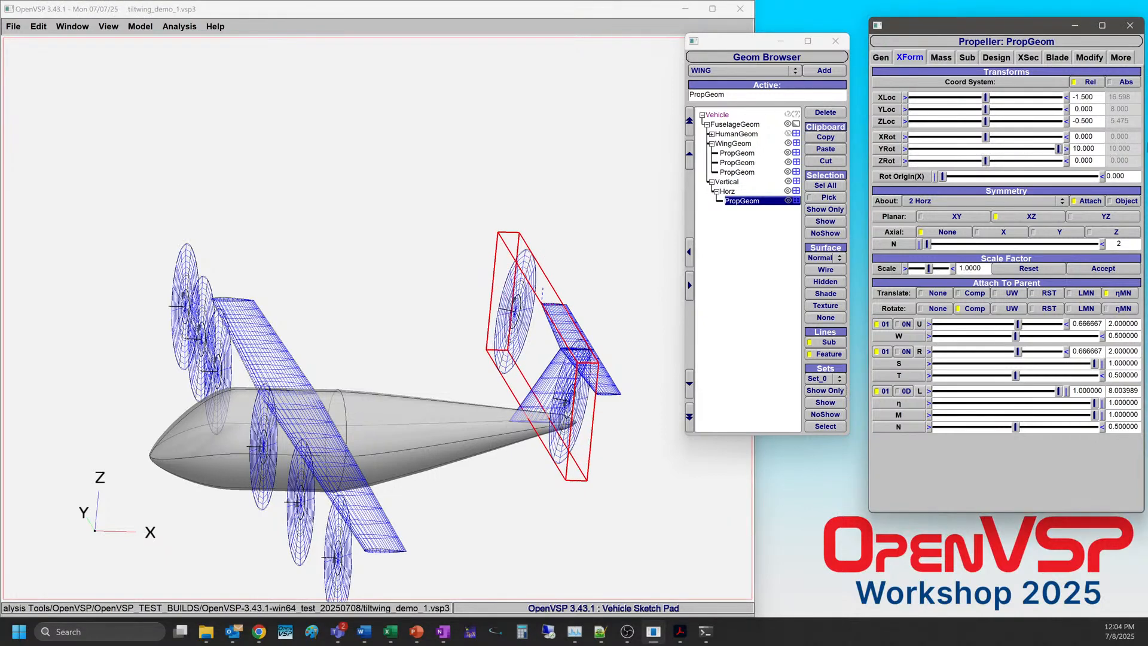
{"action": "left_click", "coordinate": [1066, 148]}
{"action": "left_click", "coordinate": [1066, 148]}
{"action": "left_click", "coordinate": [1066, 148]}
{"action": "left_click_drag", "start_coordinate": [668, 344], "coordinate": [678, 269]}
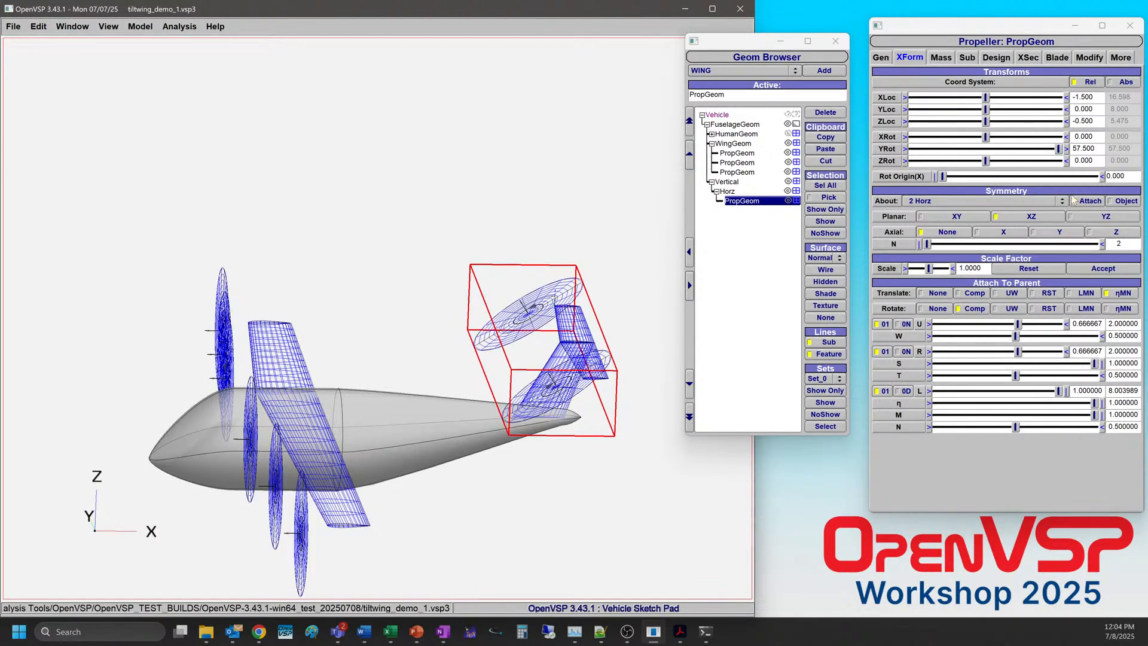
{"action": "double_click", "coordinate": [1094, 148]}
{"action": "type", "text": "0"}
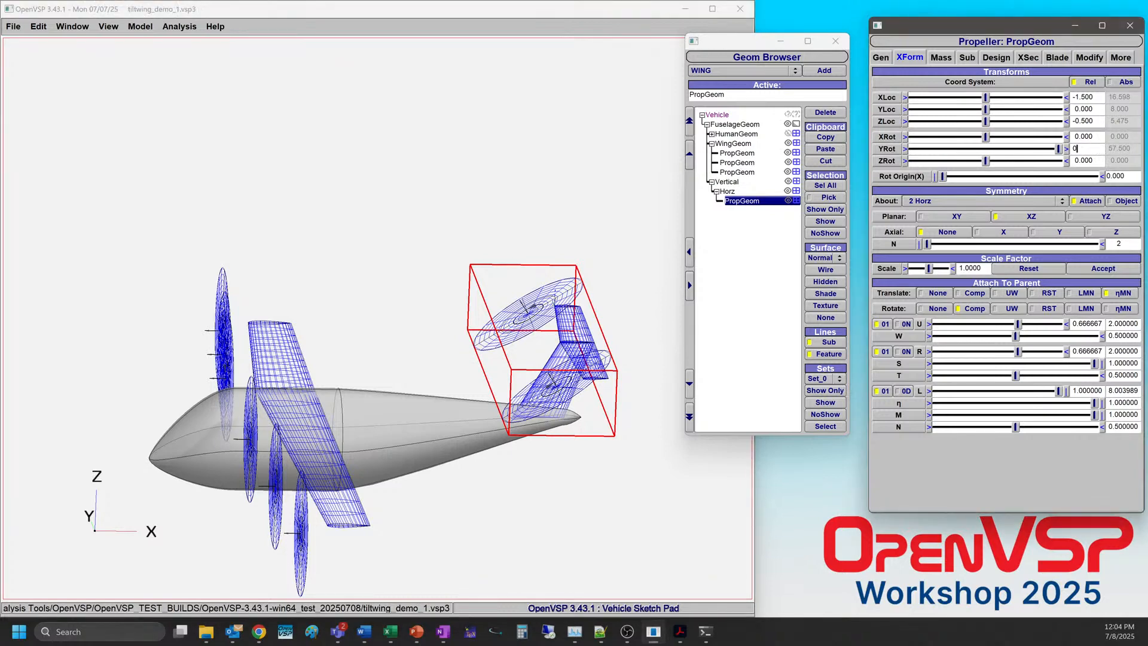
{"action": "key", "text": "Return"}
{"action": "left_click_drag", "start_coordinate": [372, 390], "coordinate": [343, 417]}
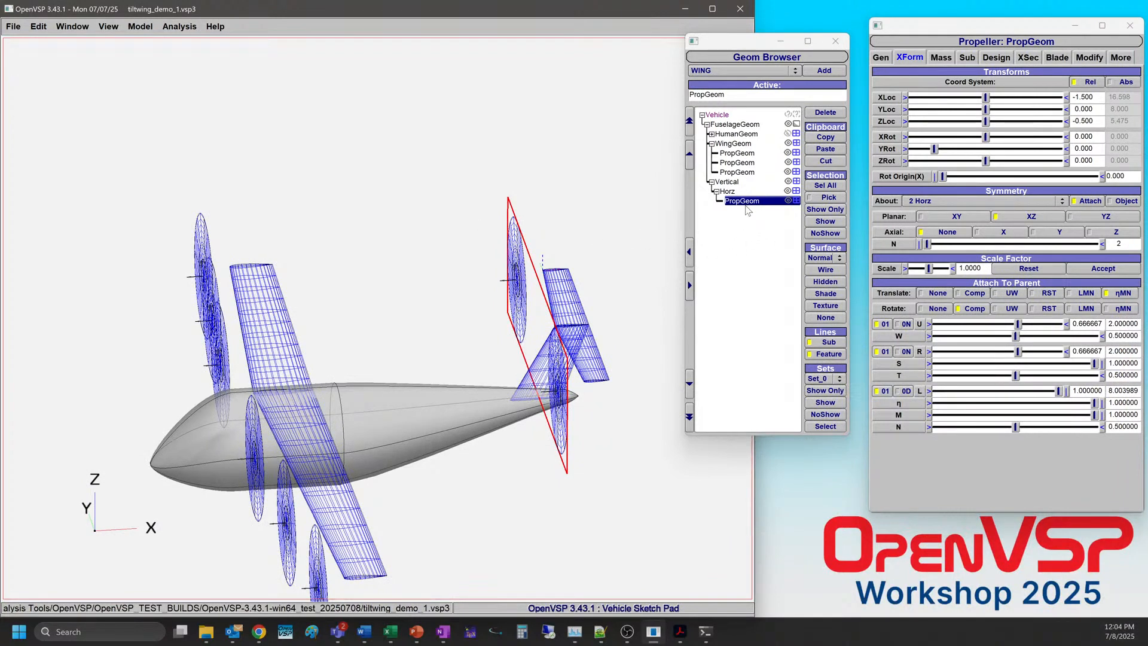
Add a Hinge component as a child of Horz.
{"action": "left_click", "coordinate": [733, 192]}
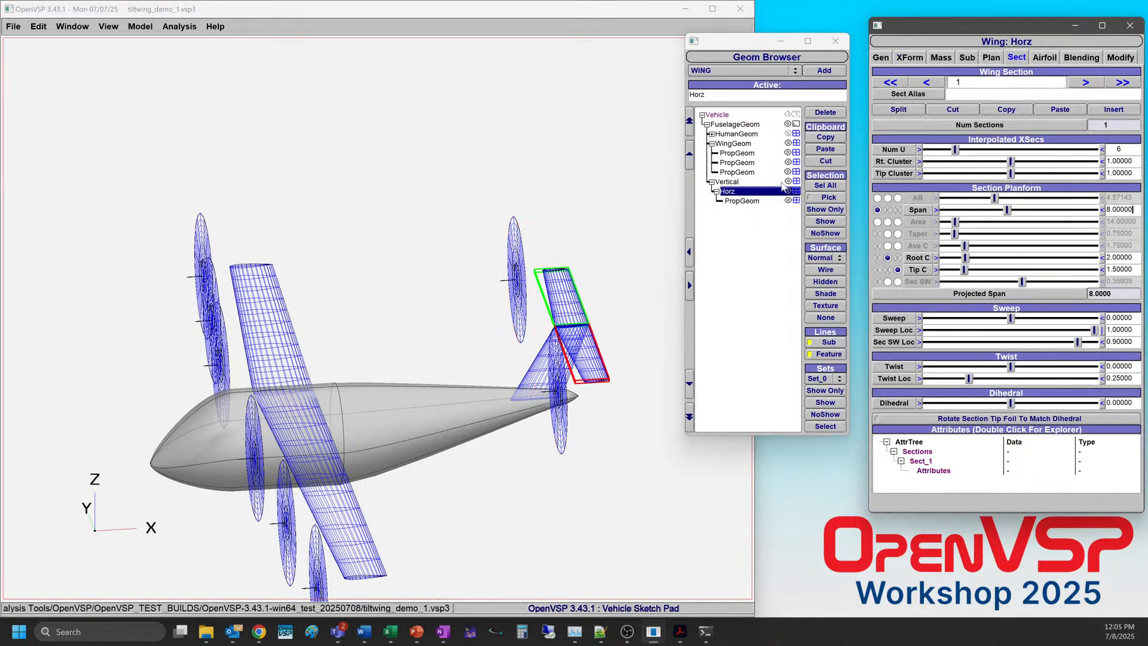
{"action": "left_click", "coordinate": [724, 72]}
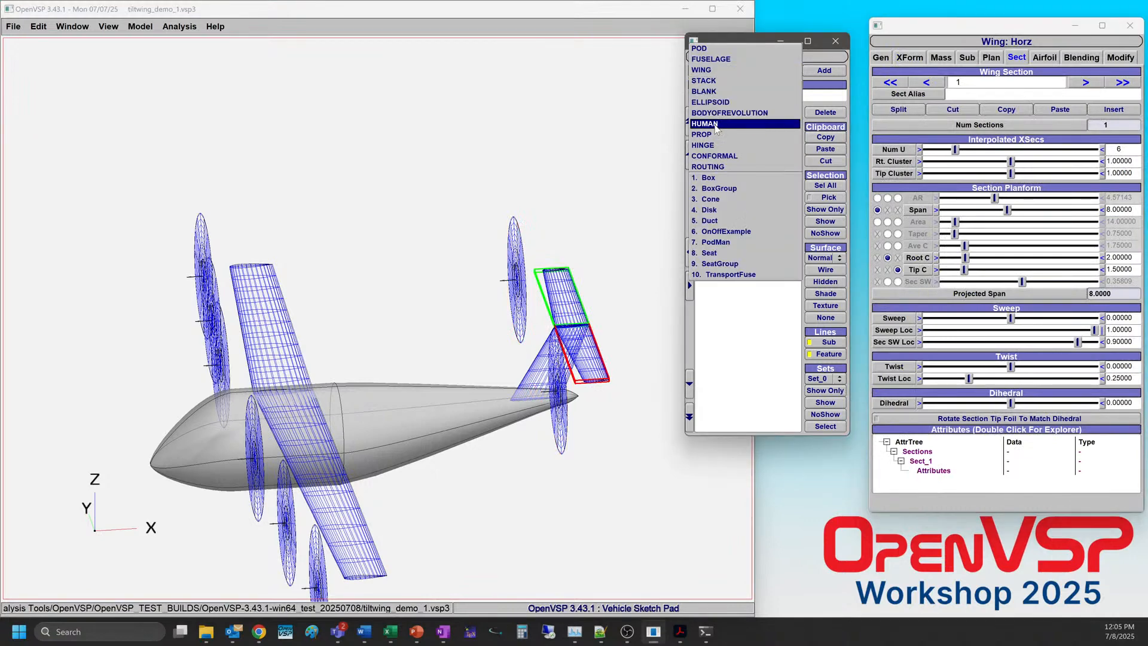
{"action": "left_click", "coordinate": [717, 146]}
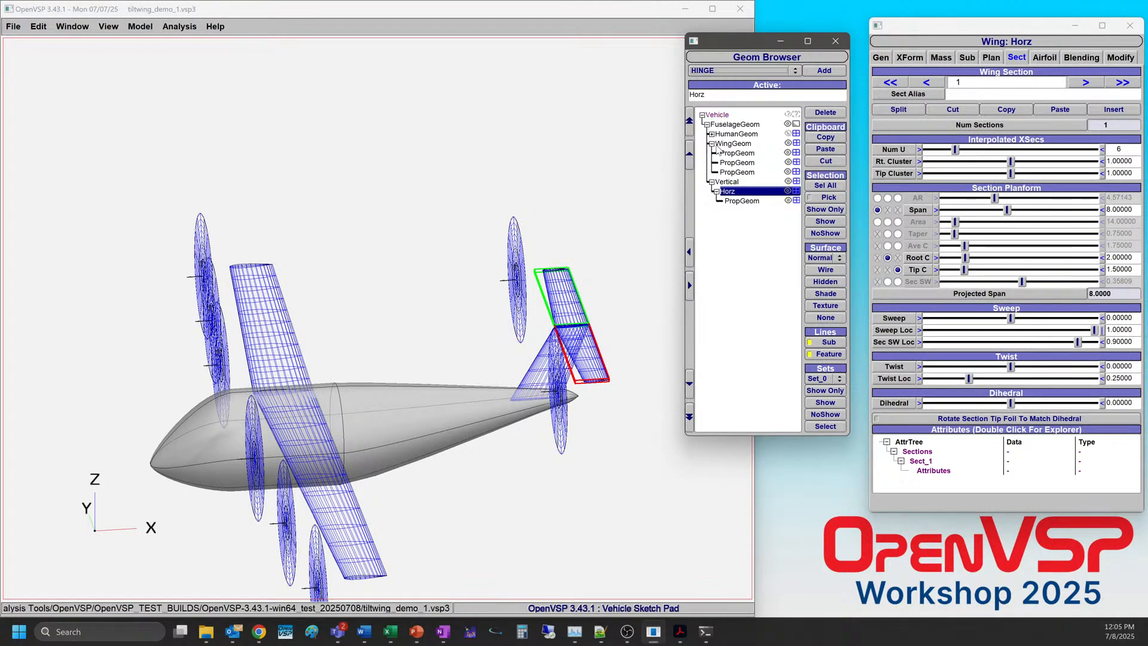
{"action": "left_click", "coordinate": [823, 71]}
{"action": "left_click_drag", "start_coordinate": [466, 308], "coordinate": [532, 327]}
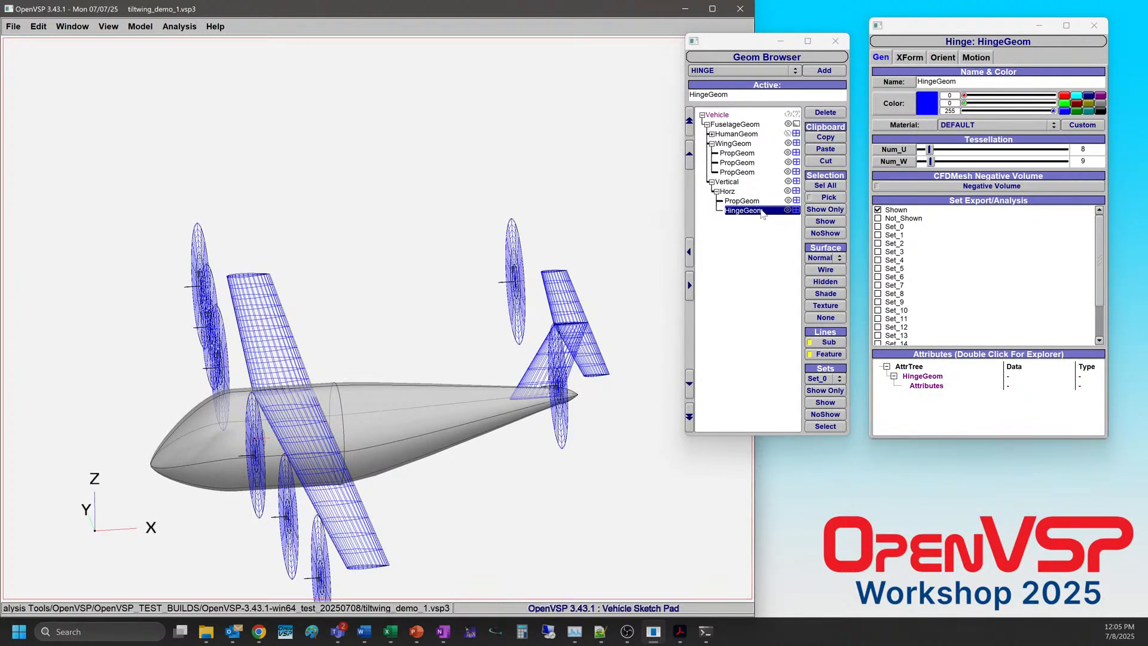
Attach the hinge's translation to Horz with ηMN coordinates, setting both η and M to 1.0 at the tip's leading edge.
{"action": "left_click", "coordinate": [910, 57]}
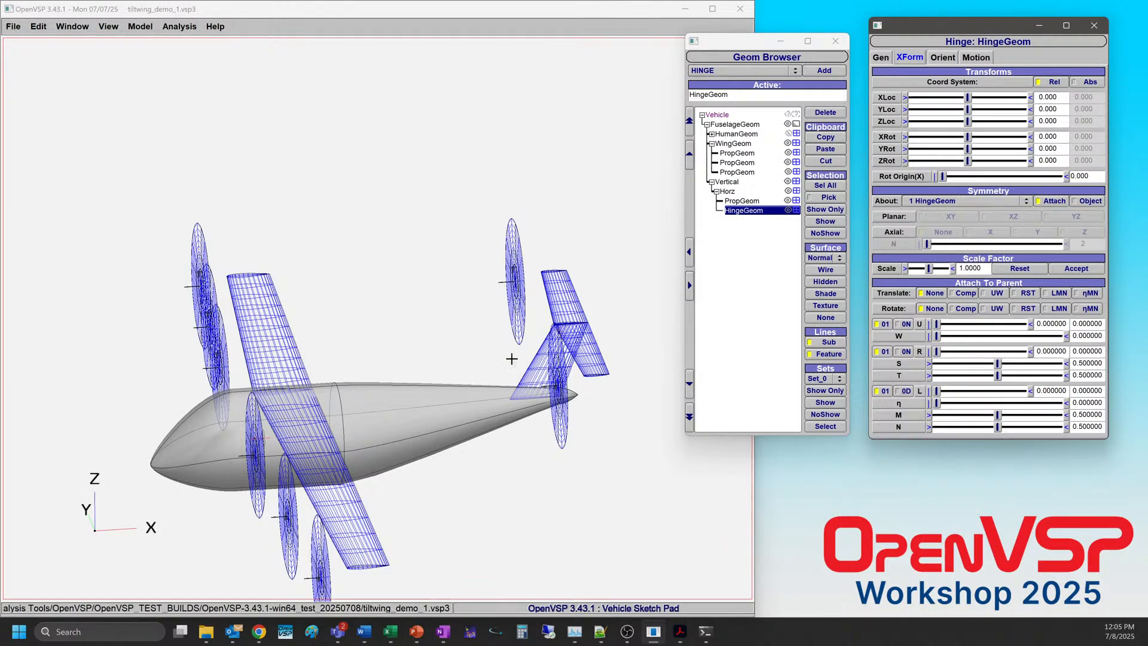
{"action": "right_click_drag", "start_coordinate": [530, 332], "coordinate": [494, 348]}
{"action": "left_click_drag", "start_coordinate": [495, 348], "coordinate": [446, 327]}
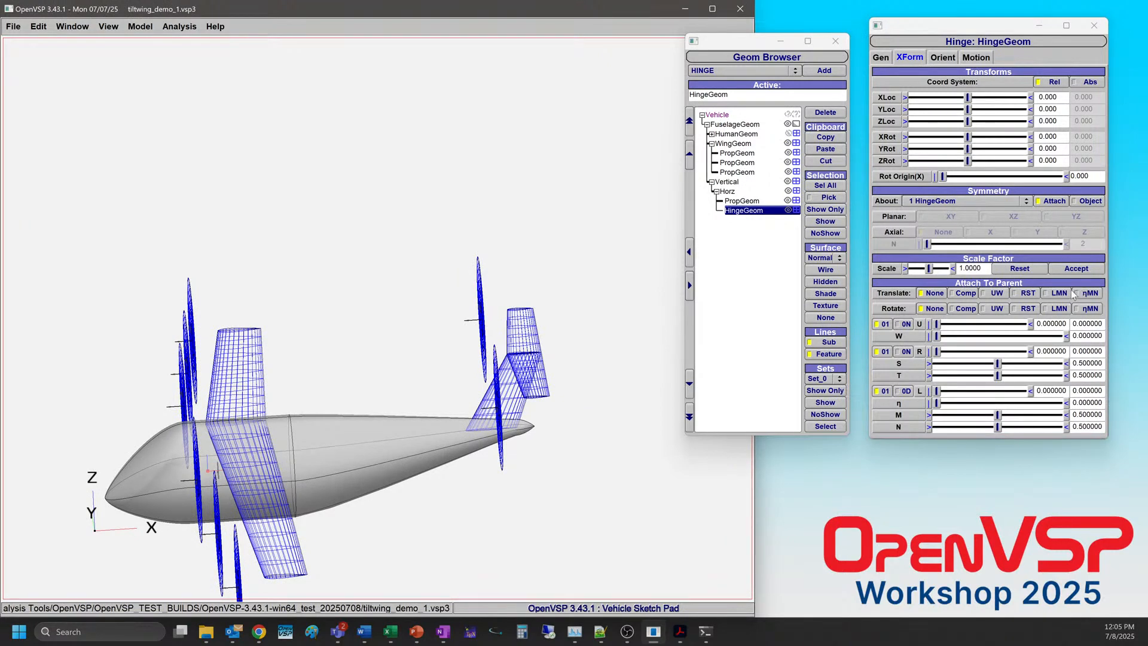
{"action": "middle_click_drag", "start_coordinate": [503, 302], "coordinate": [518, 348]}
{"action": "right_click_drag", "start_coordinate": [518, 349], "coordinate": [361, 341]}
{"action": "left_click_drag", "start_coordinate": [361, 341], "coordinate": [358, 361]}
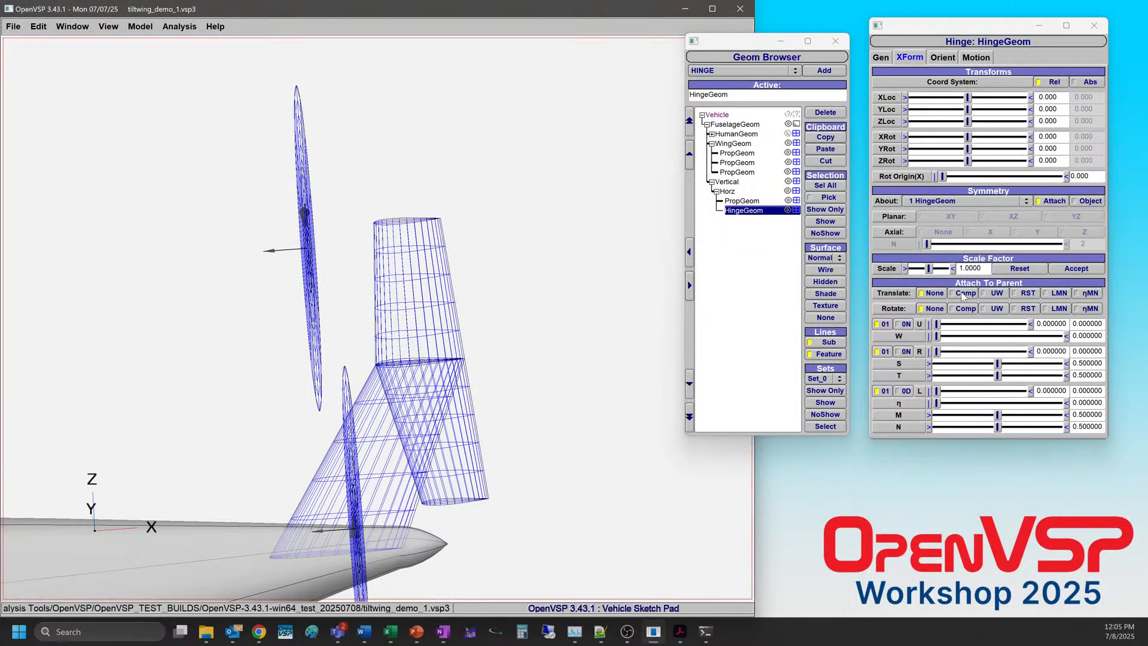
{"action": "left_click", "coordinate": [1087, 293]}
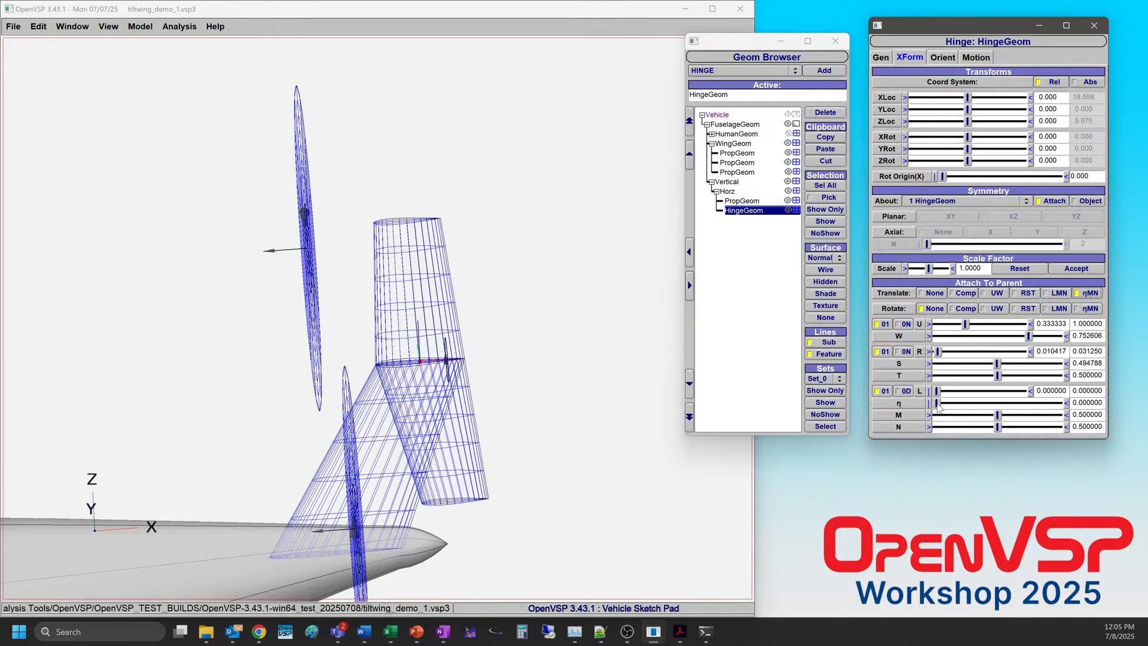
{"action": "left_click_drag", "start_coordinate": [937, 405], "coordinate": [1083, 395]}
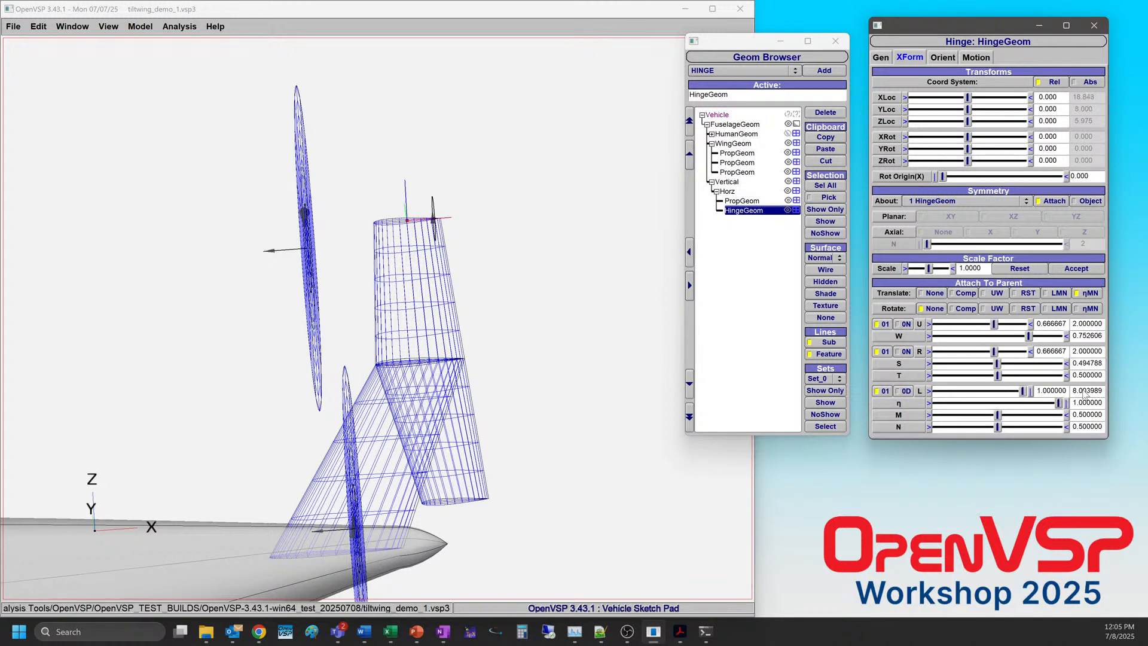
{"action": "left_click_drag", "start_coordinate": [1001, 418], "coordinate": [1087, 417]}
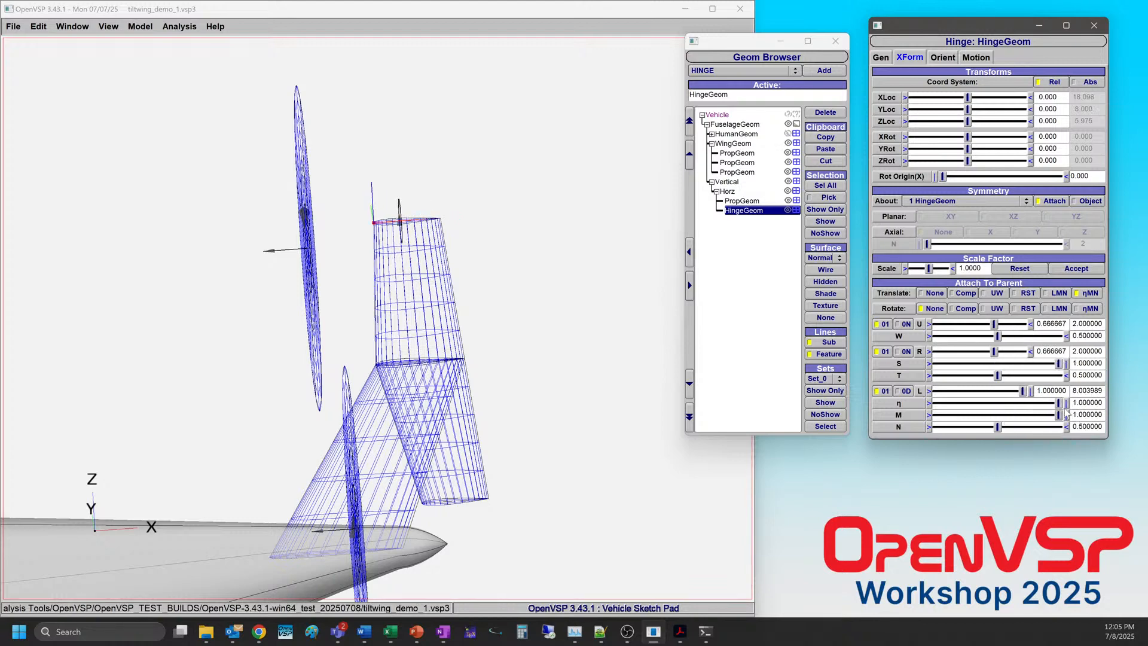
Offset the hinge ahead of the horizontal tail's tip by setting its relative X location to -0.5.
{"action": "left_click_drag", "start_coordinate": [446, 397], "coordinate": [493, 272]}
{"action": "left_click_drag", "start_coordinate": [377, 316], "coordinate": [327, 314]}
{"action": "right_click_drag", "start_coordinate": [341, 247], "coordinate": [410, 376]}
{"action": "left_click_drag", "start_coordinate": [410, 377], "coordinate": [387, 365]}
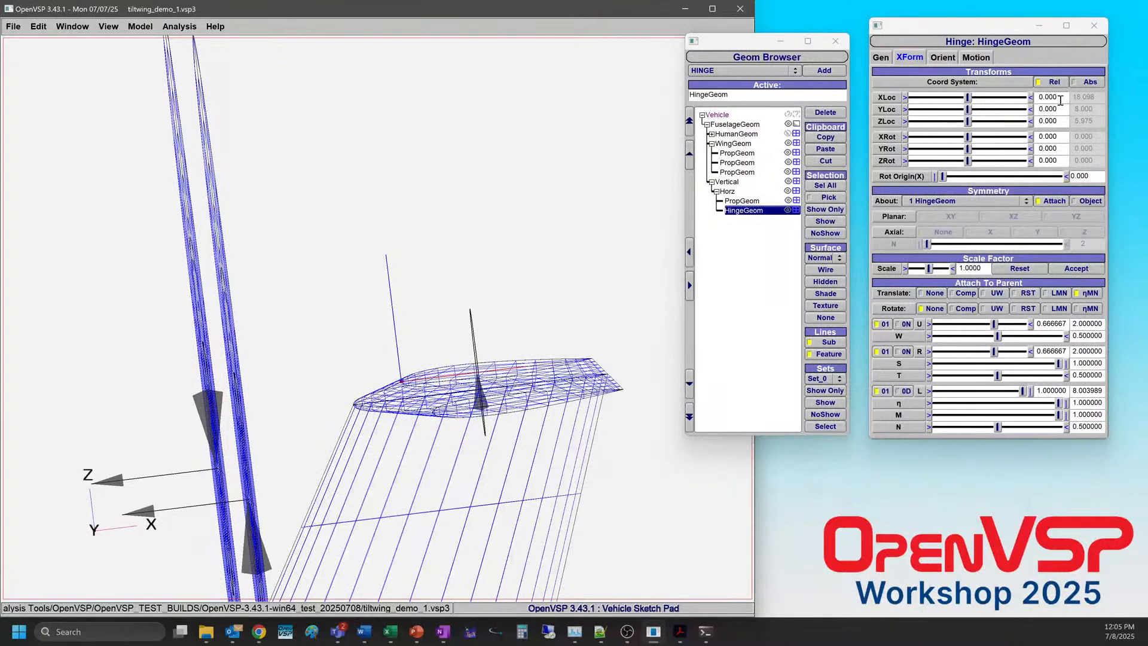
{"action": "left_click_drag", "start_coordinate": [1060, 100], "coordinate": [1018, 100]}
{"action": "type", "text": "-0."}
{"action": "key", "text": "Return"}
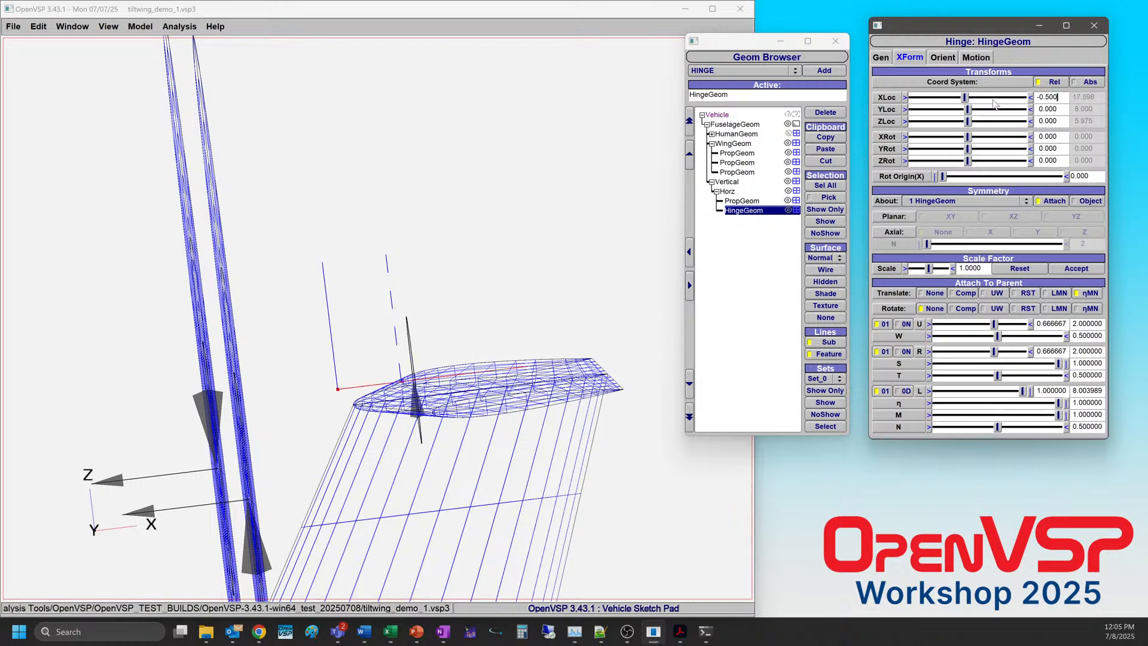
{"action": "left_click_drag", "start_coordinate": [1058, 122], "coordinate": [968, 123]}
{"action": "left_click_drag", "start_coordinate": [413, 401], "coordinate": [350, 383]}
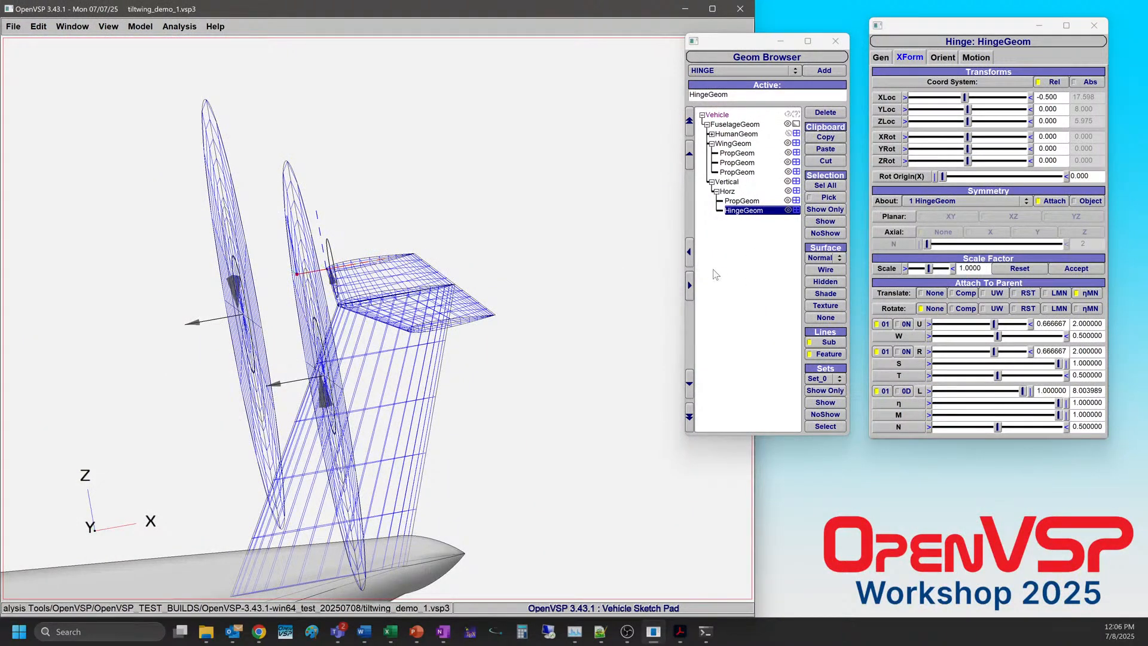
{"action": "left_click_drag", "start_coordinate": [392, 336], "coordinate": [394, 364]}
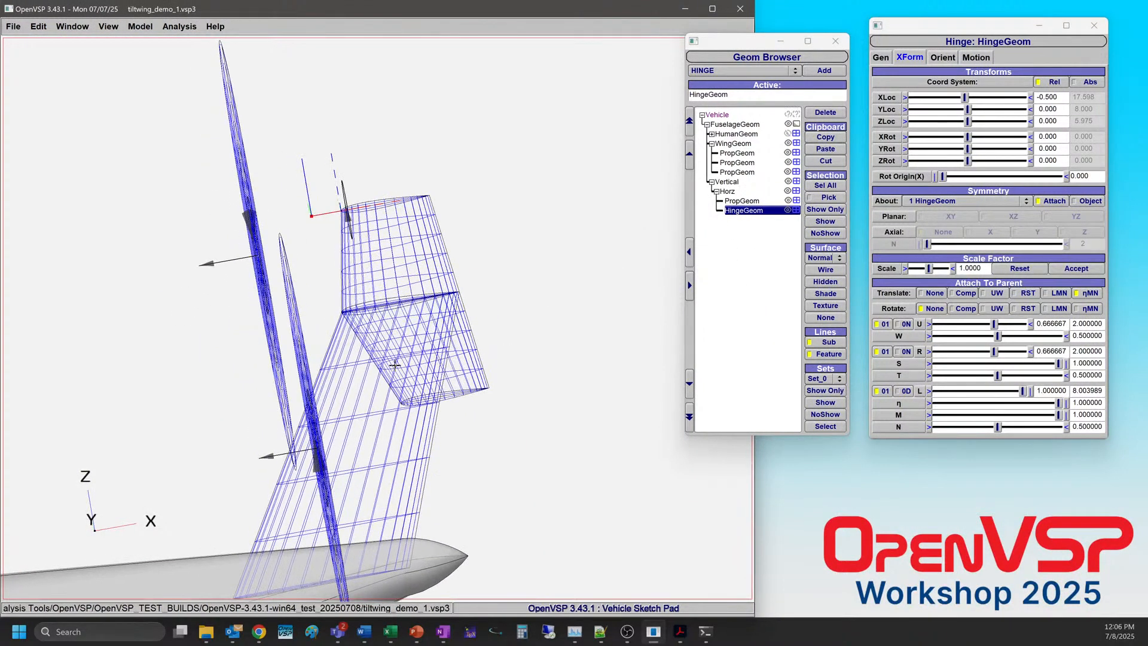
Set the hinge's axis to Y and base its orientation on vectors instead of rotations.
{"action": "left_click", "coordinate": [943, 58]}
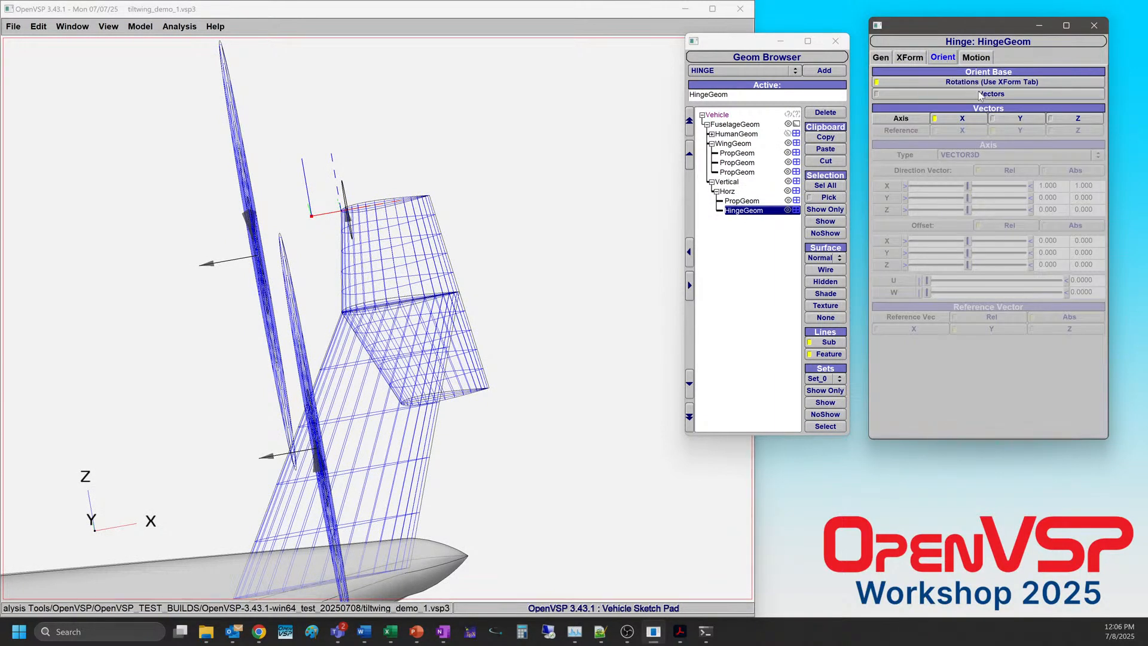
{"action": "left_click", "coordinate": [1005, 118]}
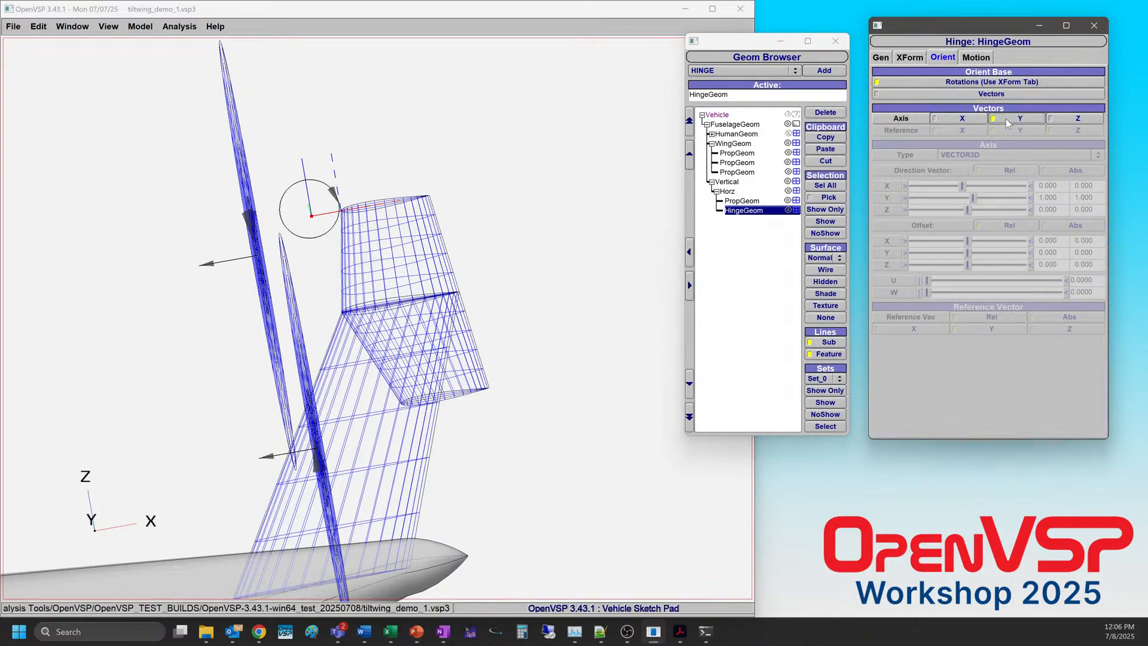
{"action": "scroll", "coordinate": [302, 205], "scroll_direction": "up", "scroll_amount": 6}
{"action": "scroll", "coordinate": [317, 333], "scroll_direction": "up", "scroll_amount": 8}
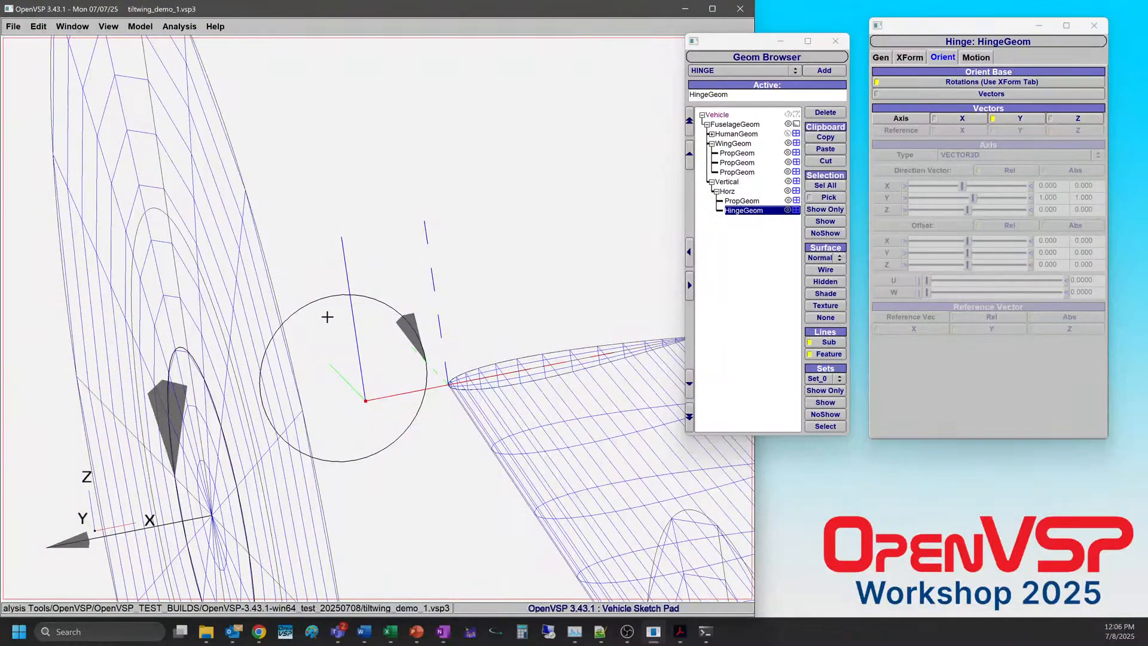
{"action": "scroll", "coordinate": [404, 418], "scroll_direction": "down", "scroll_amount": 5}
{"action": "left_click_drag", "start_coordinate": [374, 413], "coordinate": [339, 421]}
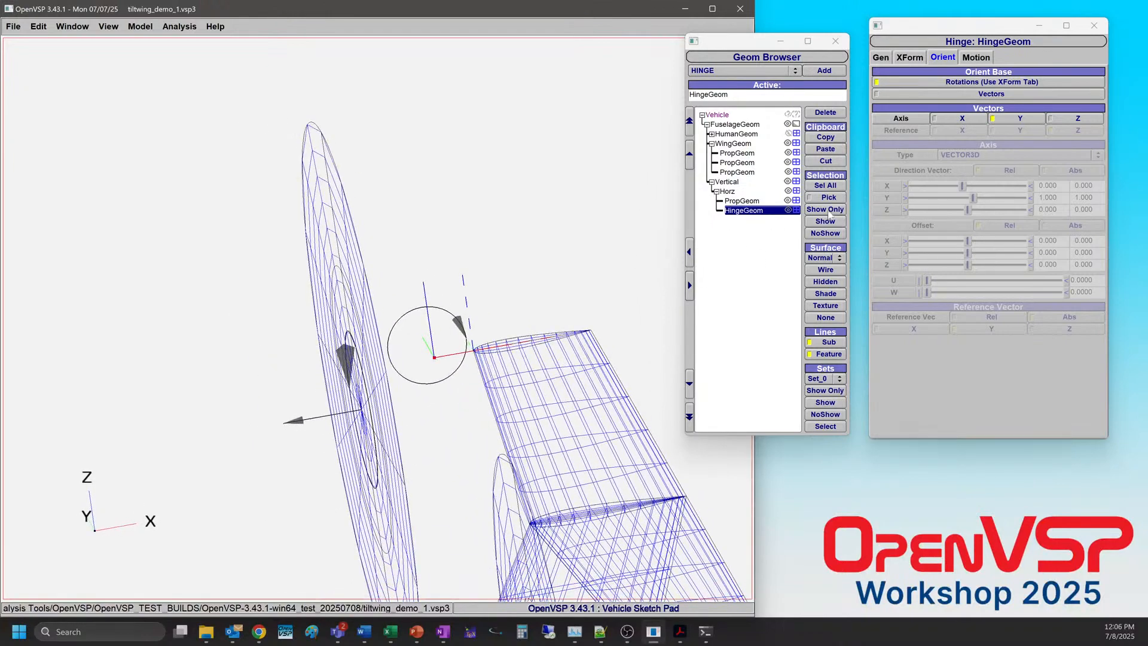
{"action": "left_click", "coordinate": [961, 93]}
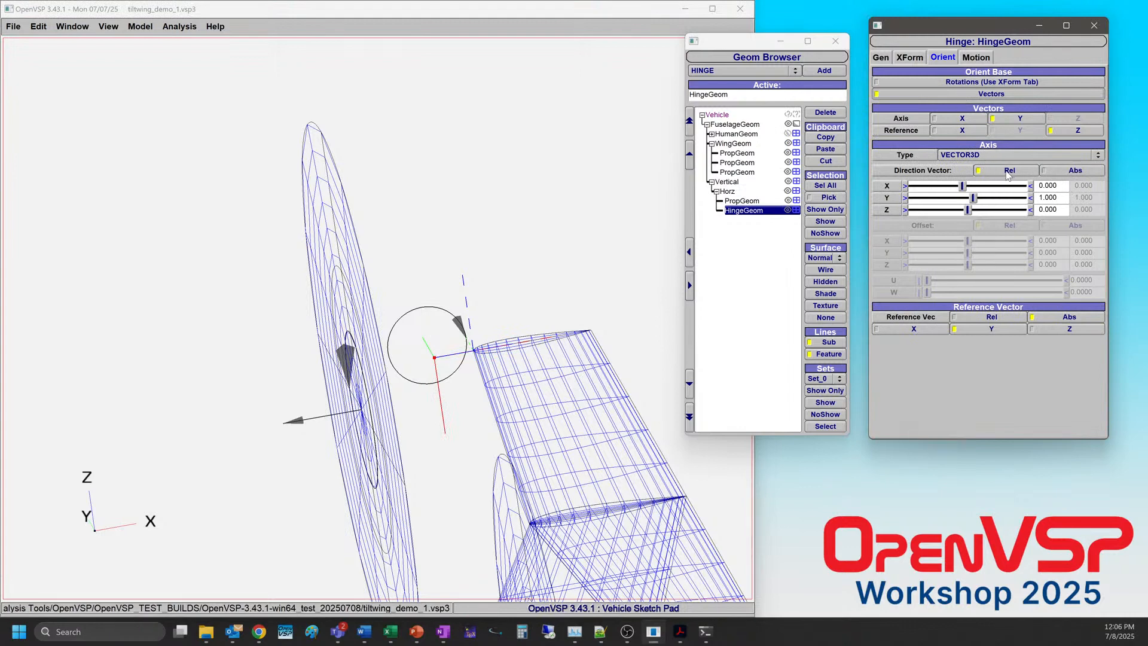
{"action": "left_click_drag", "start_coordinate": [420, 348], "coordinate": [430, 384]}
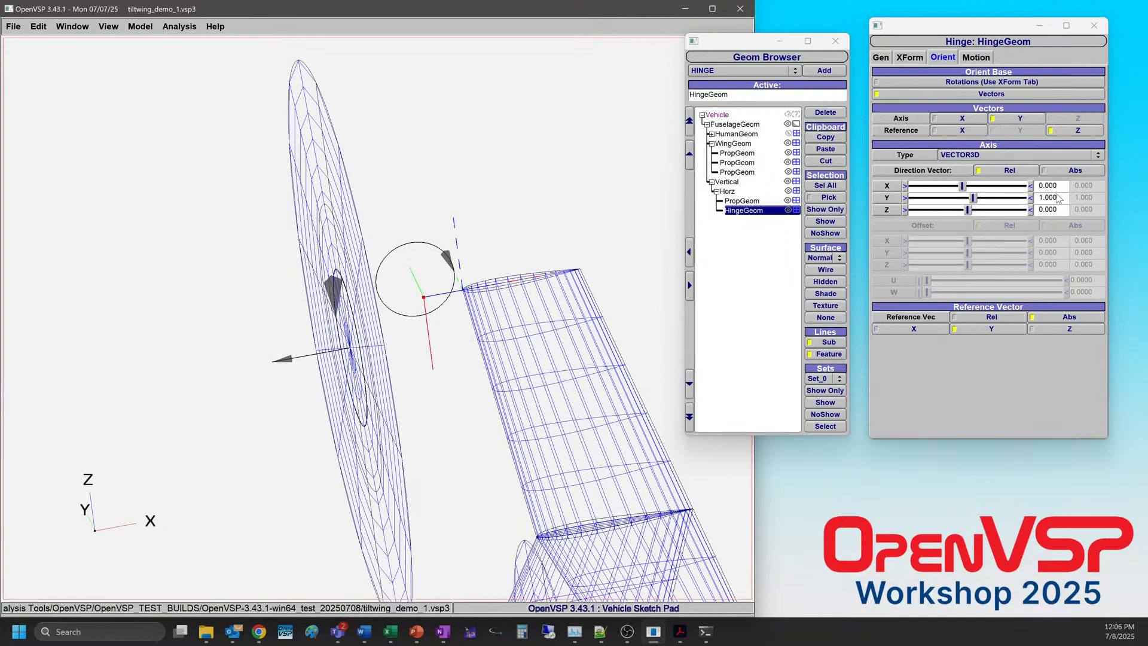
{"action": "left_click_drag", "start_coordinate": [344, 333], "coordinate": [349, 328]}
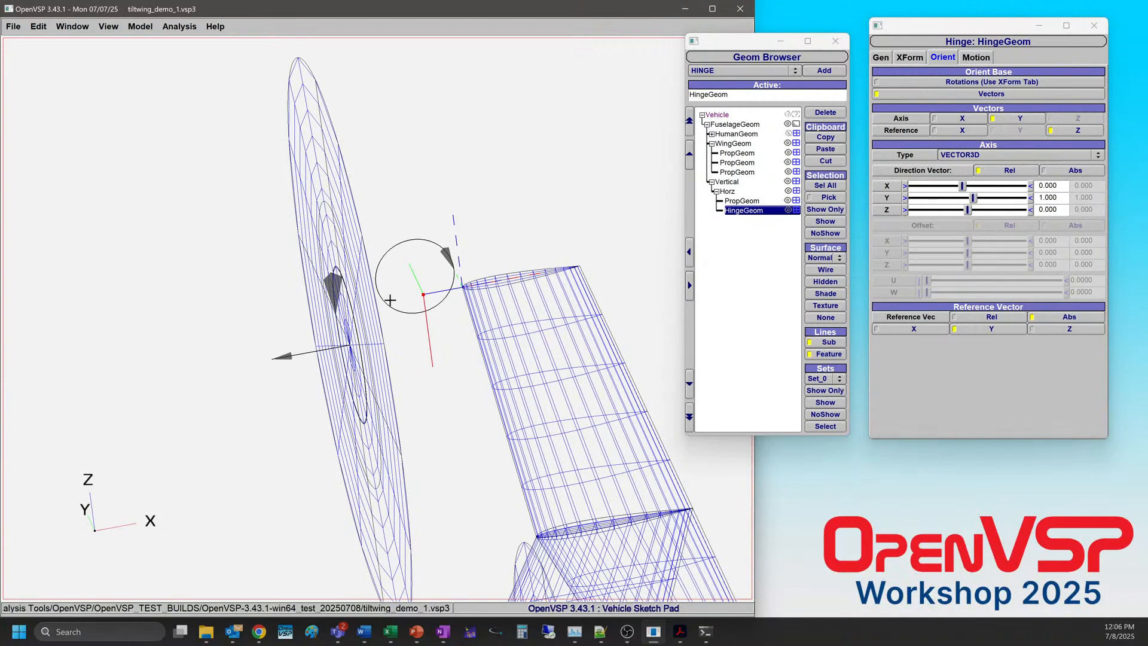
Try rotating the hinge slightly in its motion settings, and set the rotation back to 0.
{"action": "left_click", "coordinate": [975, 58]}
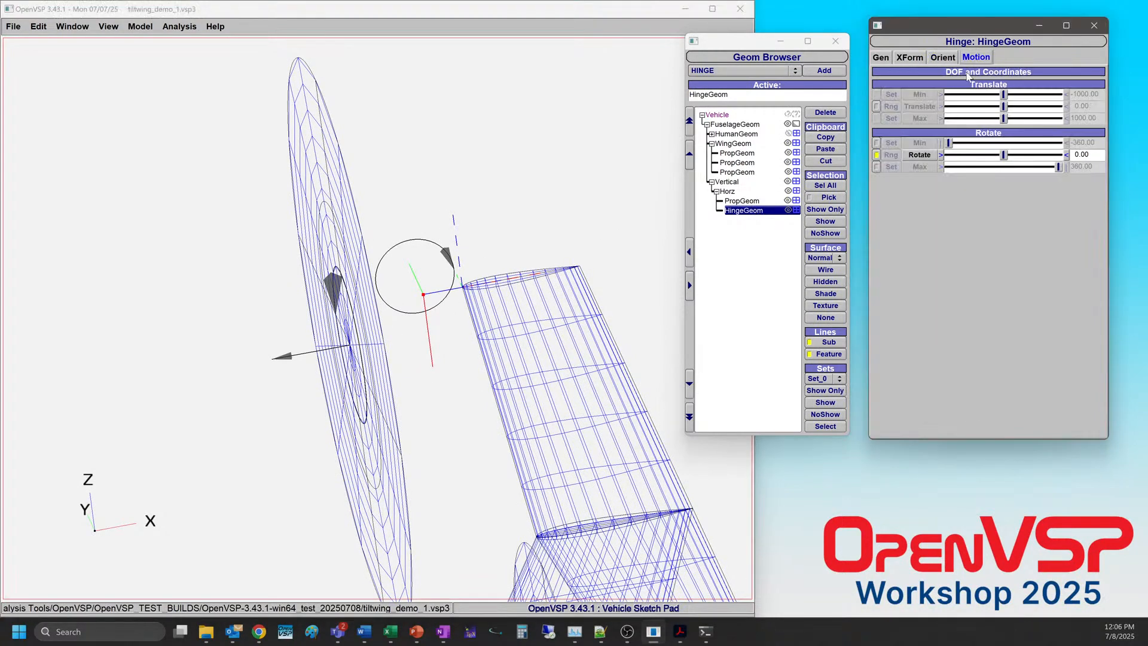
{"action": "mouse_move", "coordinate": [1004, 154]}
{"action": "left_mouse_down"}
{"action": "mouse_move", "coordinate": [1015, 155]}
{"action": "mouse_move", "coordinate": [1000, 155]}
{"action": "left_mouse_up"}
{"action": "left_click_drag", "start_coordinate": [1094, 154], "coordinate": [1071, 155]}
{"action": "type", "text": "0"}
{"action": "key", "text": "Return"}
Switch the Horz propeller to absolute coordinates and make it a child of HingeGeom.
{"action": "left_click", "coordinate": [741, 202]}
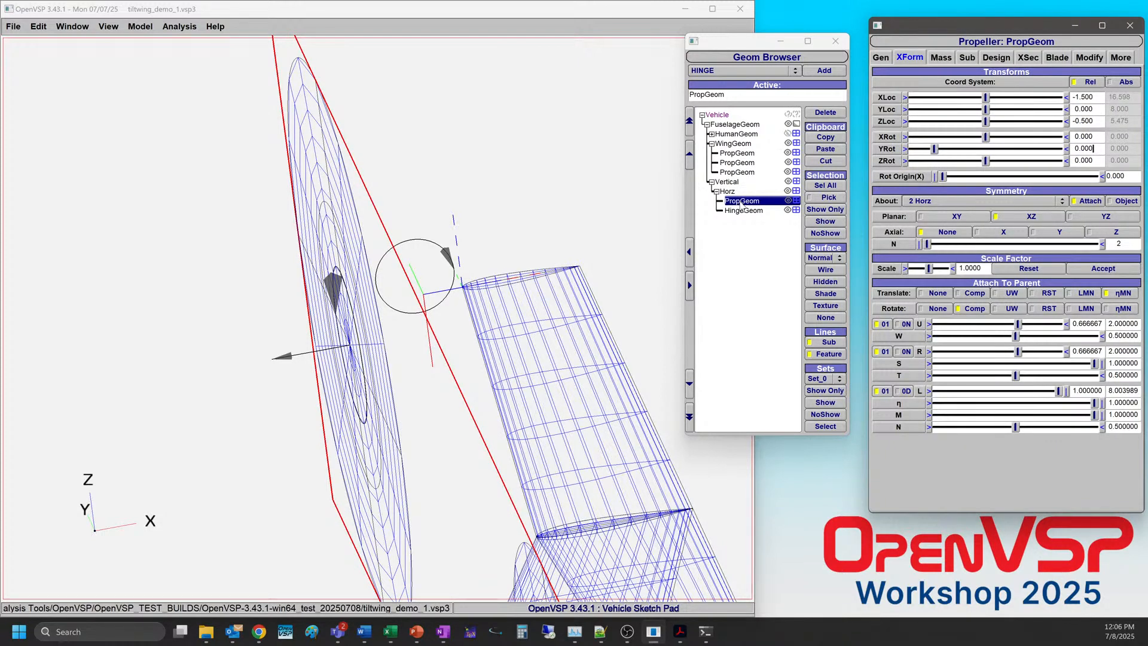
{"action": "left_click", "coordinate": [1124, 84]}
{"action": "left_click_drag", "start_coordinate": [369, 387], "coordinate": [363, 362]}
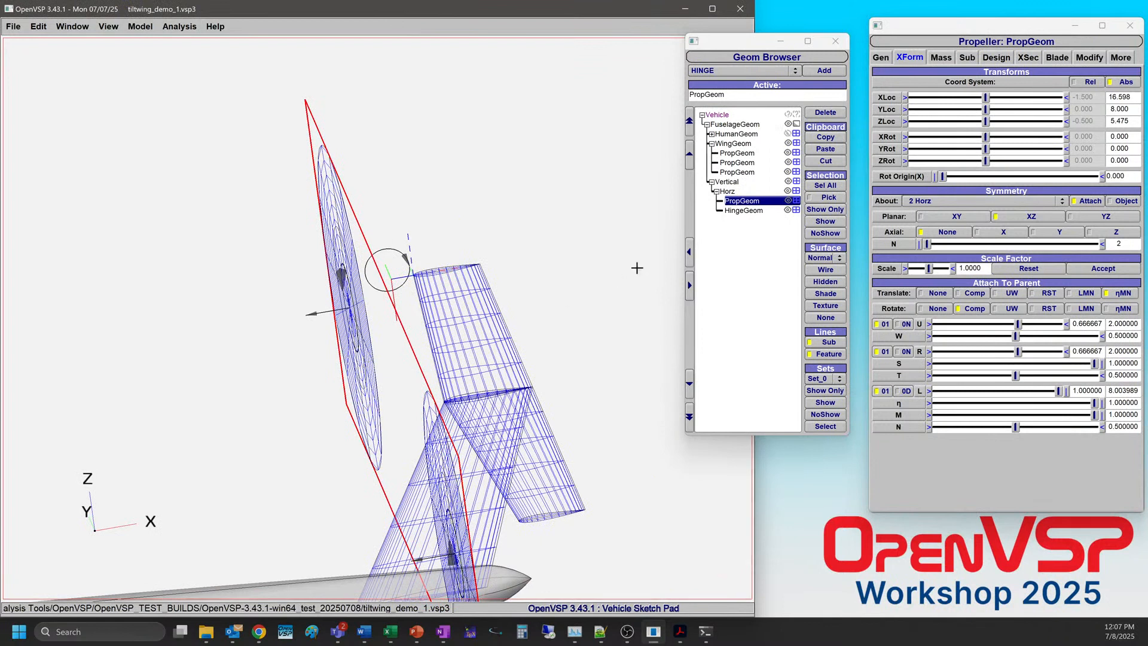
{"action": "left_click", "coordinate": [689, 384]}
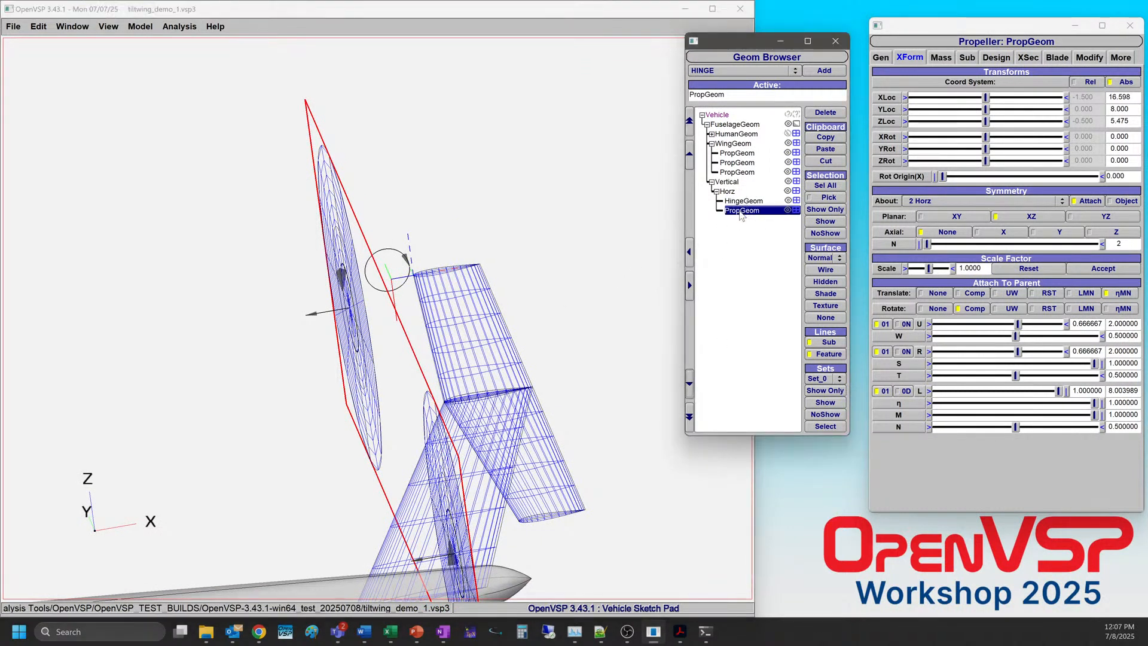
{"action": "left_click", "coordinate": [690, 285]}
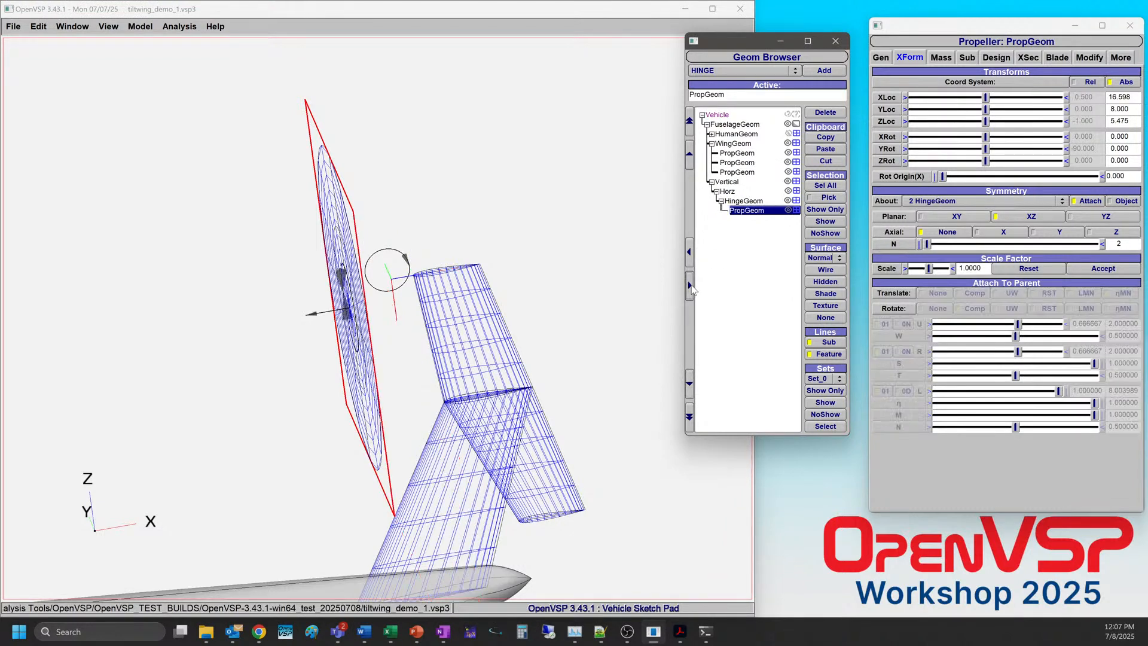
{"action": "left_click_drag", "start_coordinate": [318, 339], "coordinate": [236, 333]}
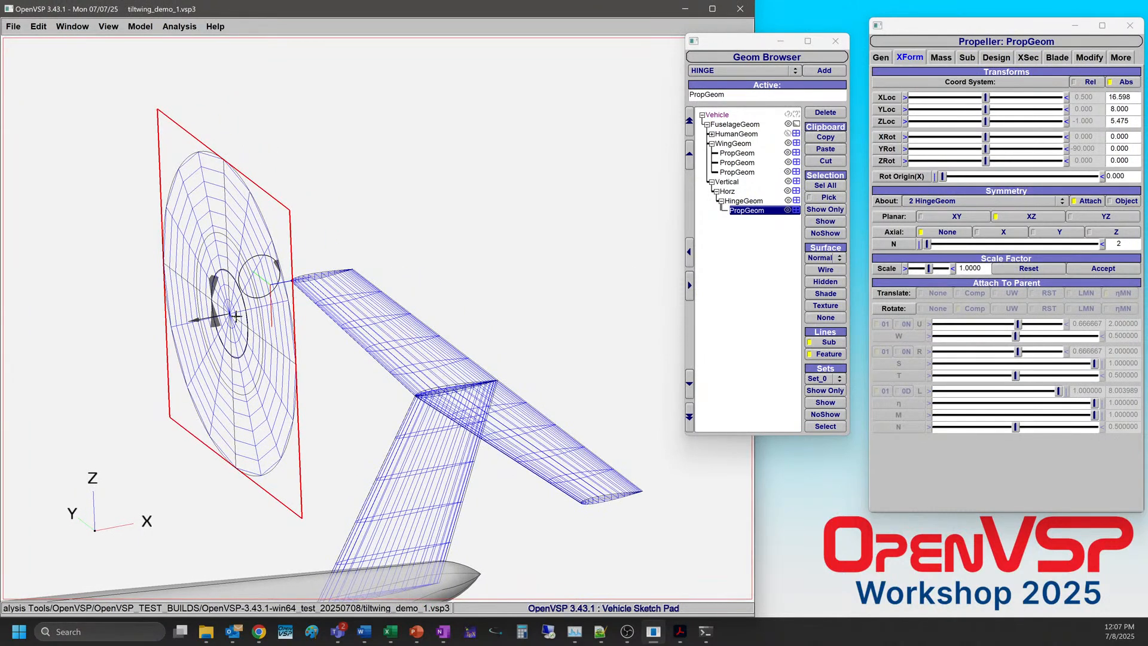
Set the hinged propeller's XZ symmetry to be about Horz.
{"action": "left_click", "coordinate": [937, 201]}
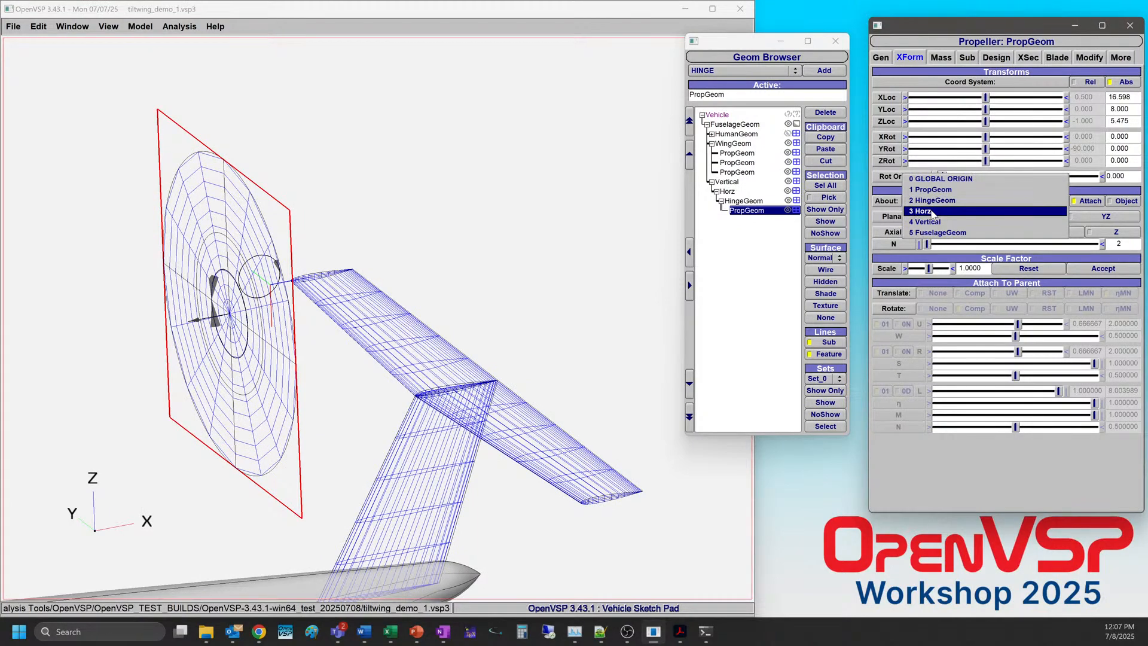
{"action": "left_click", "coordinate": [933, 212]}
{"action": "left_click_drag", "start_coordinate": [376, 378], "coordinate": [339, 359]}
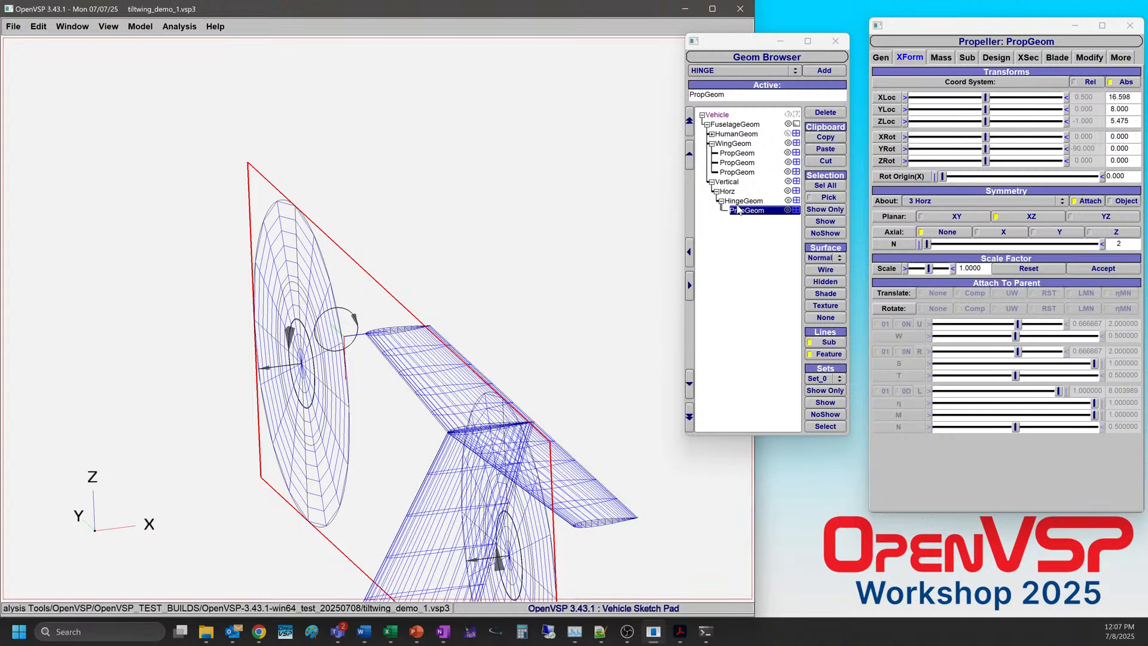
{"action": "left_click_drag", "start_coordinate": [416, 398], "coordinate": [678, 272]}
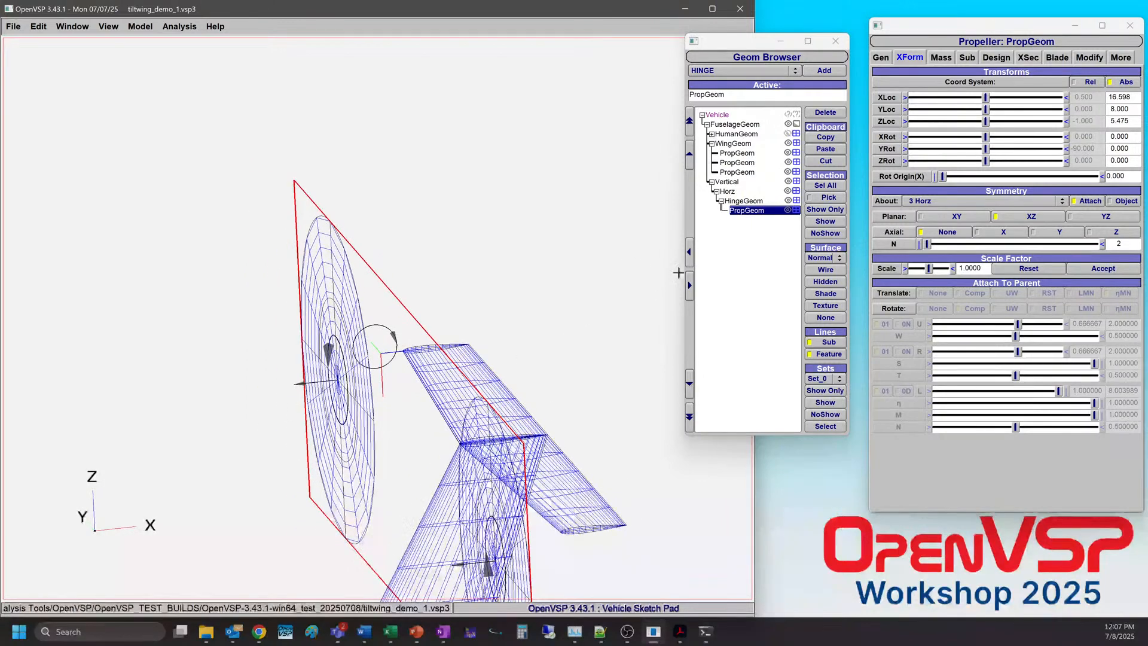
Try rotating HingeGeom to about -34.78 degrees to test how the tail propellers tilt.
{"action": "left_click", "coordinate": [744, 201]}
{"action": "scroll", "coordinate": [373, 341], "scroll_direction": "down", "scroll_amount": 3}
{"action": "right_click_drag", "start_coordinate": [373, 342], "coordinate": [370, 300]}
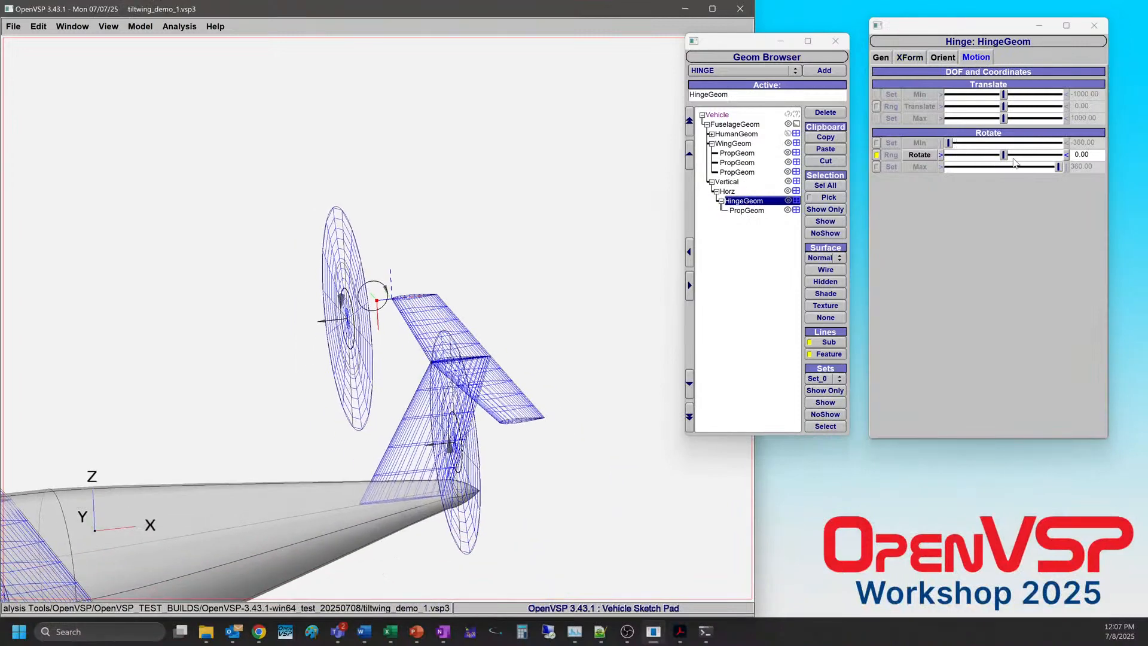
{"action": "mouse_move", "coordinate": [1004, 156]}
{"action": "left_mouse_down"}
{"action": "mouse_move", "coordinate": [981, 156]}
{"action": "mouse_move", "coordinate": [1070, 148]}
{"action": "mouse_move", "coordinate": [959, 156]}
{"action": "mouse_move", "coordinate": [1088, 160]}
{"action": "mouse_move", "coordinate": [990, 164]}
{"action": "left_mouse_up"}
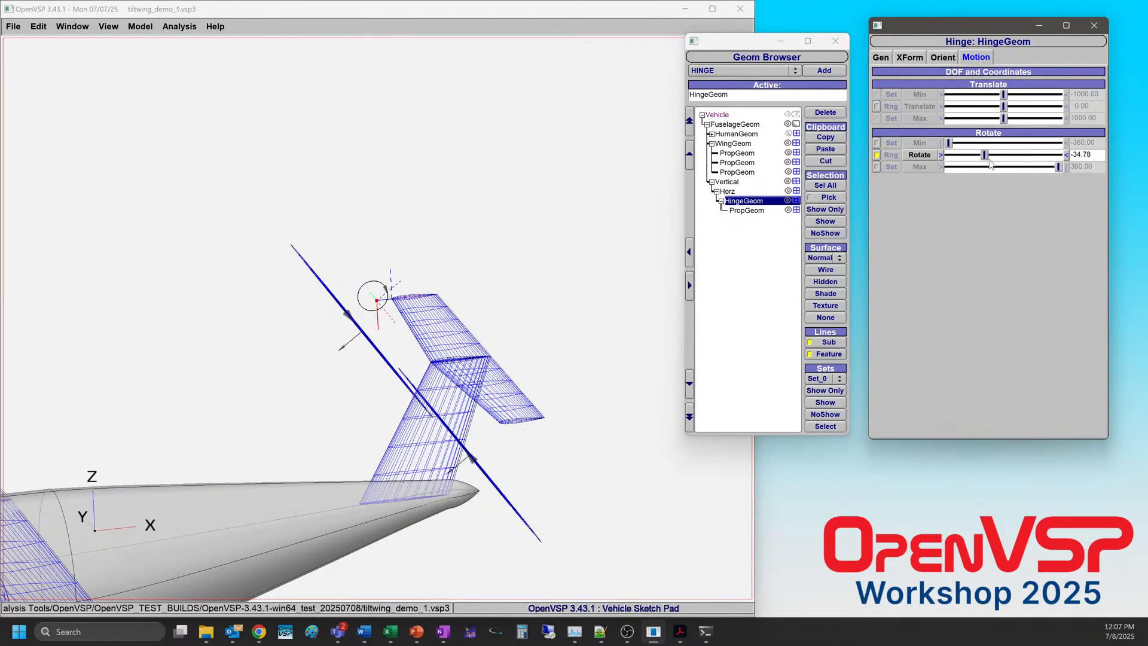
Enable the hinge's minimum and maximum rotation limits and set the minimum to 0 degrees.
{"action": "left_click", "coordinate": [876, 143]}
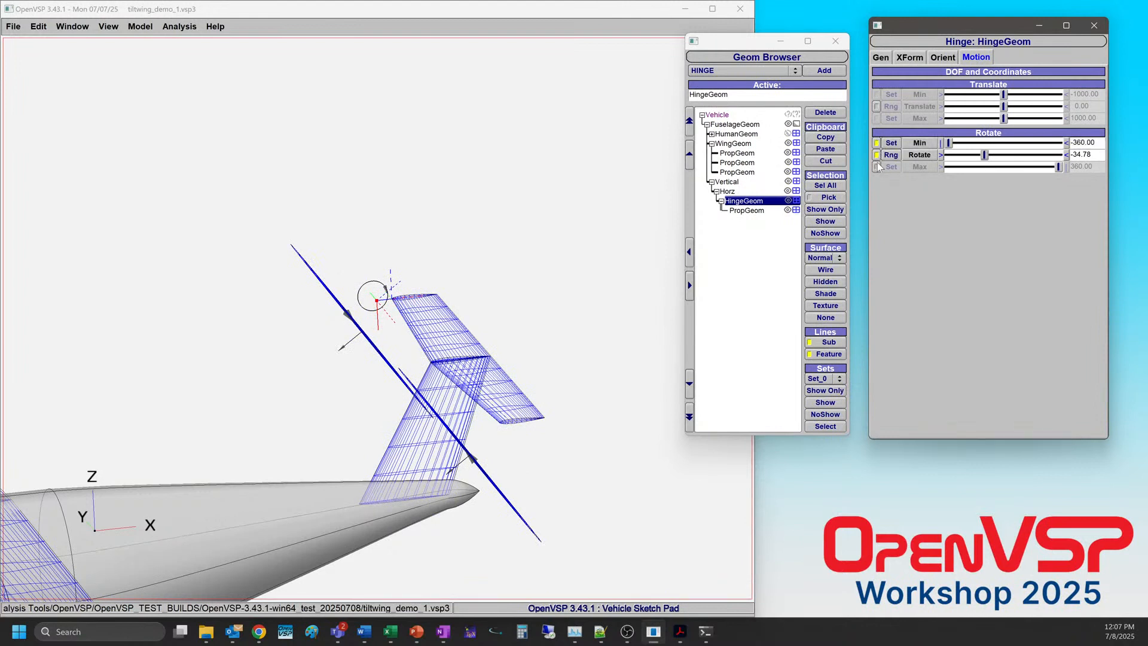
{"action": "left_click", "coordinate": [877, 167]}
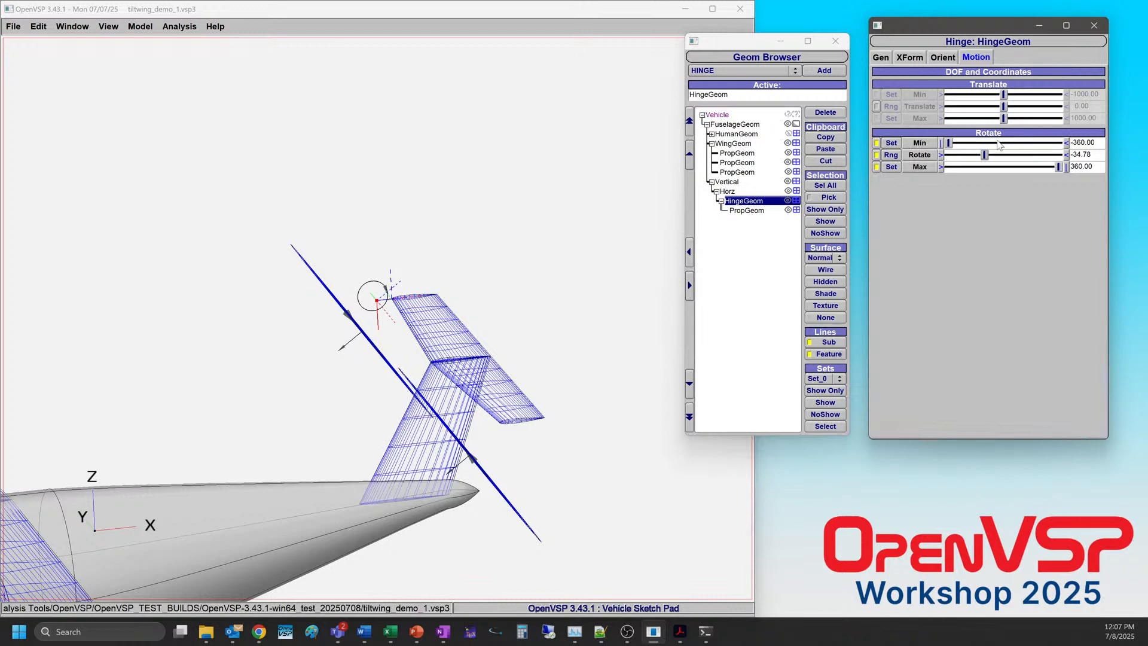
{"action": "left_click_drag", "start_coordinate": [1099, 144], "coordinate": [1007, 145]}
{"action": "type", "text": "0"}
{"action": "key", "text": "Return"}
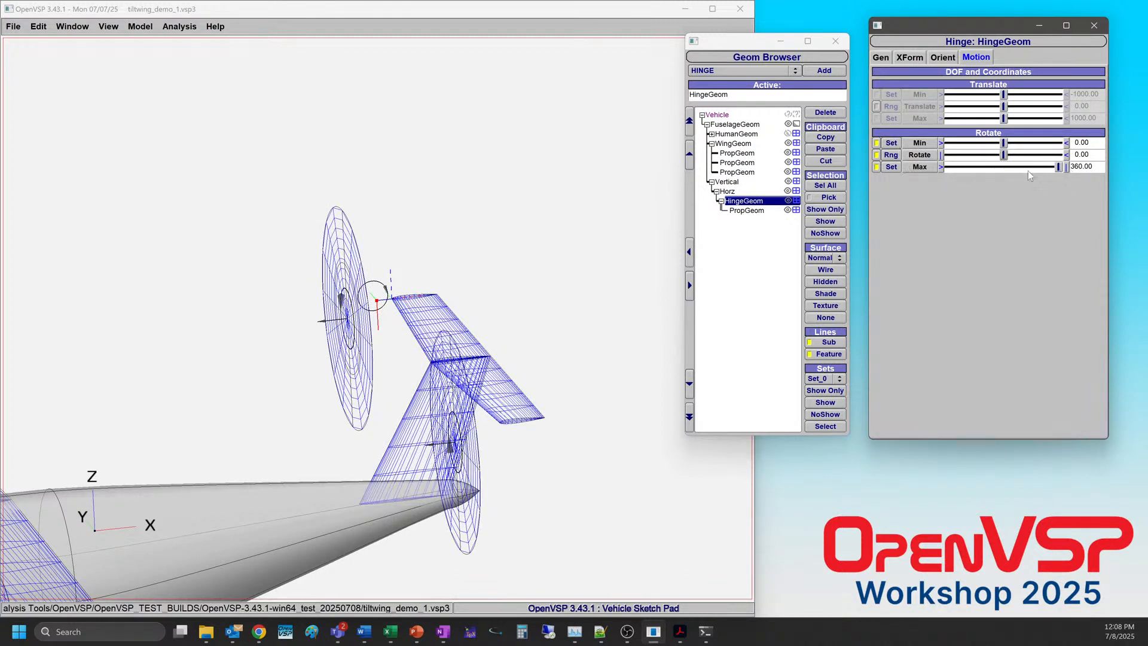
Rotate HingeGeom to 90 degrees and set that angle as its maximum rotation limit.
{"action": "left_click_drag", "start_coordinate": [1005, 158], "coordinate": [1036, 148]}
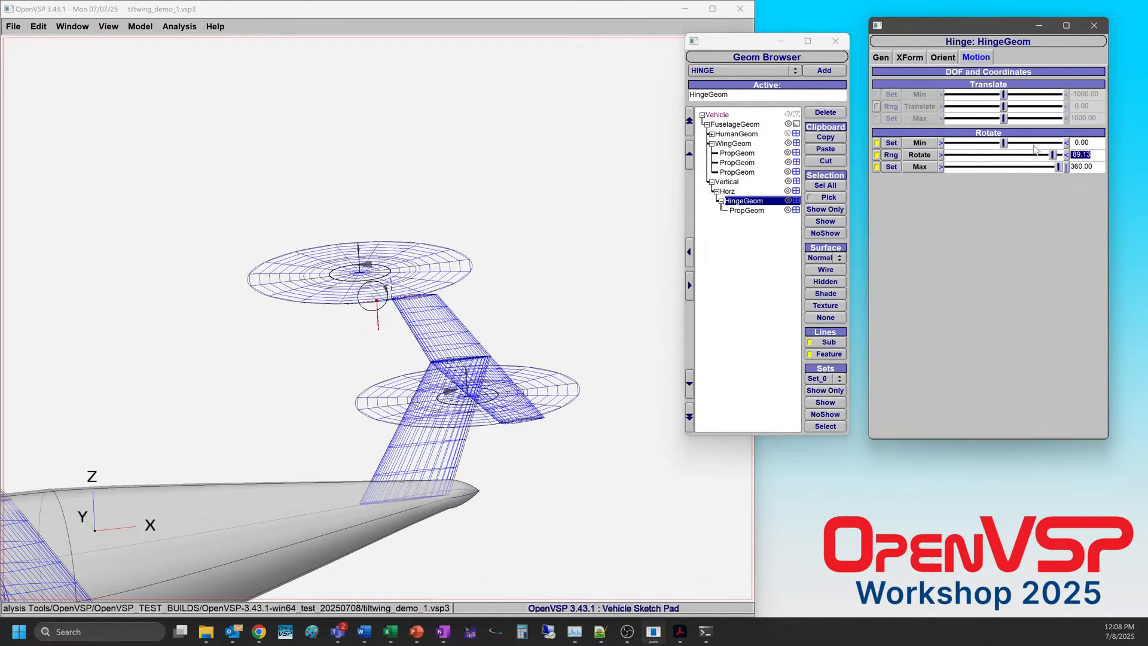
{"action": "type", "text": "90"}
{"action": "key", "text": "Return"}
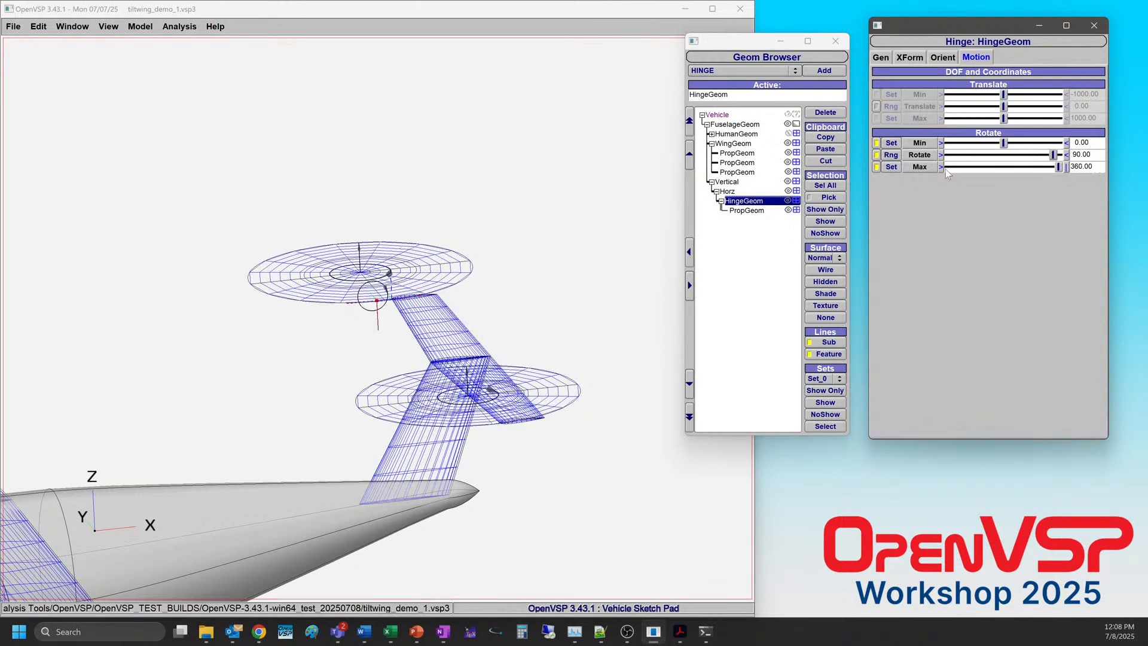
{"action": "left_click", "coordinate": [890, 166]}
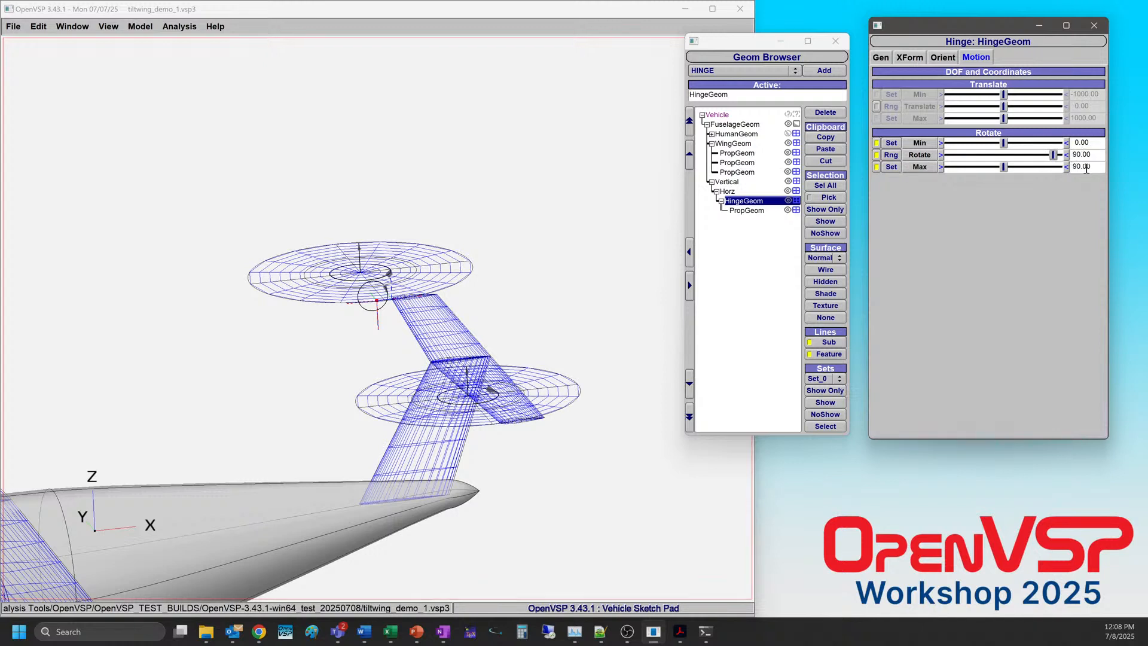
Check the hinge's limited motion by rotating it through its allowed range, ending at 0 degrees.
{"action": "mouse_move", "coordinate": [1053, 155]}
{"action": "left_mouse_down"}
{"action": "mouse_move", "coordinate": [951, 161]}
{"action": "mouse_move", "coordinate": [1031, 156]}
{"action": "left_mouse_up"}
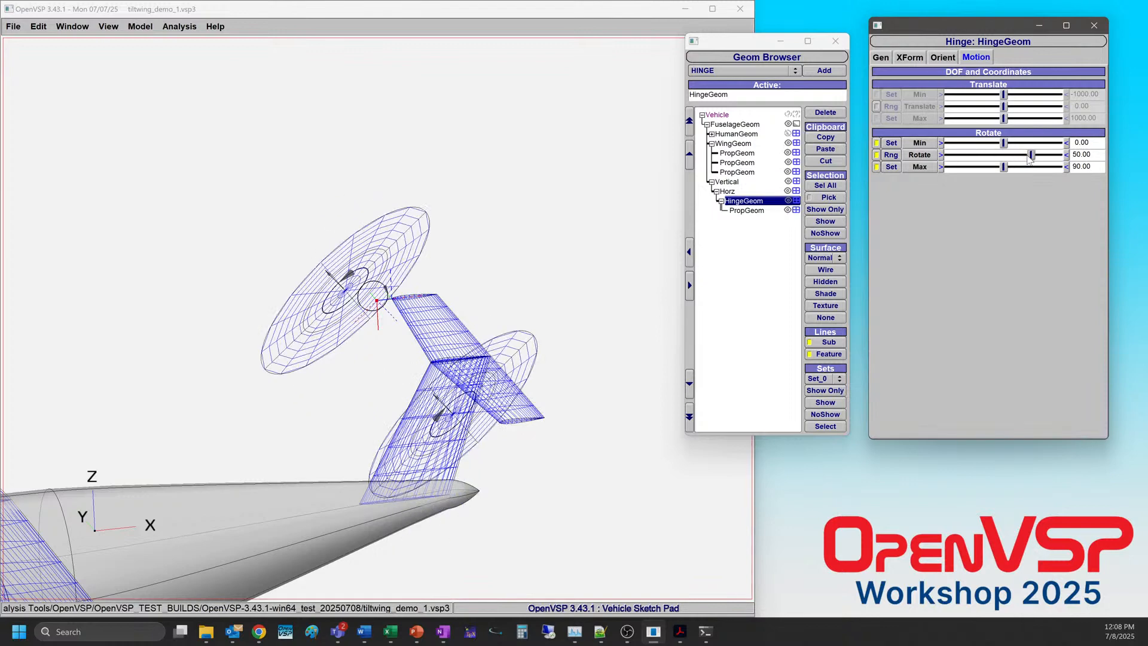
{"action": "left_click", "coordinate": [895, 158]}
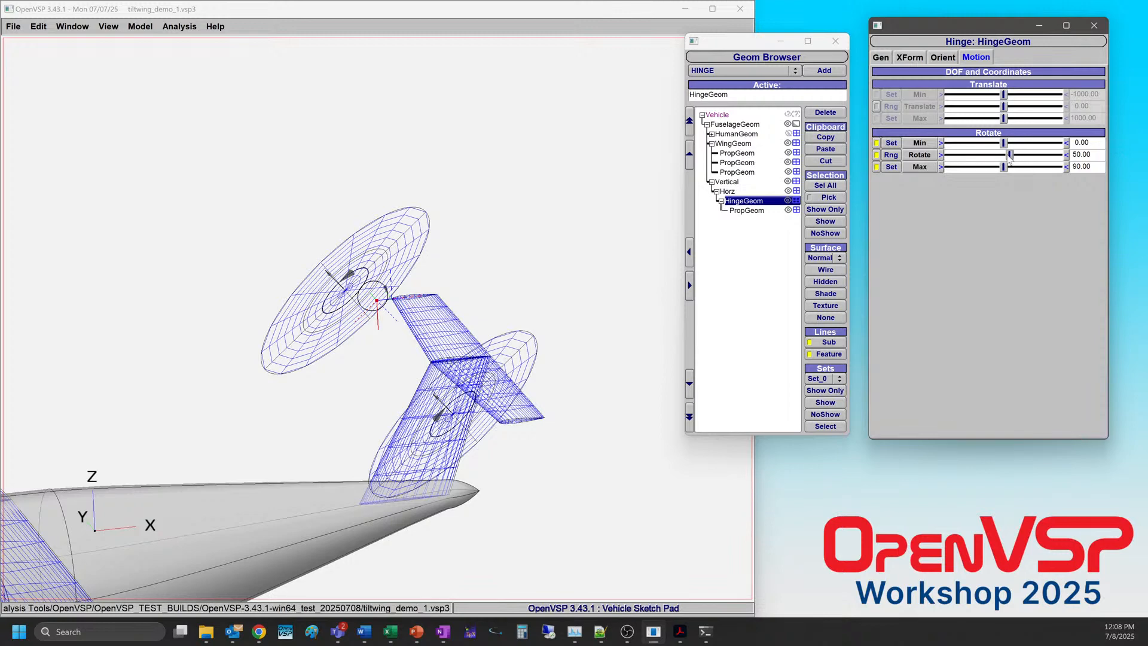
{"action": "left_click_drag", "start_coordinate": [1012, 158], "coordinate": [902, 169]}
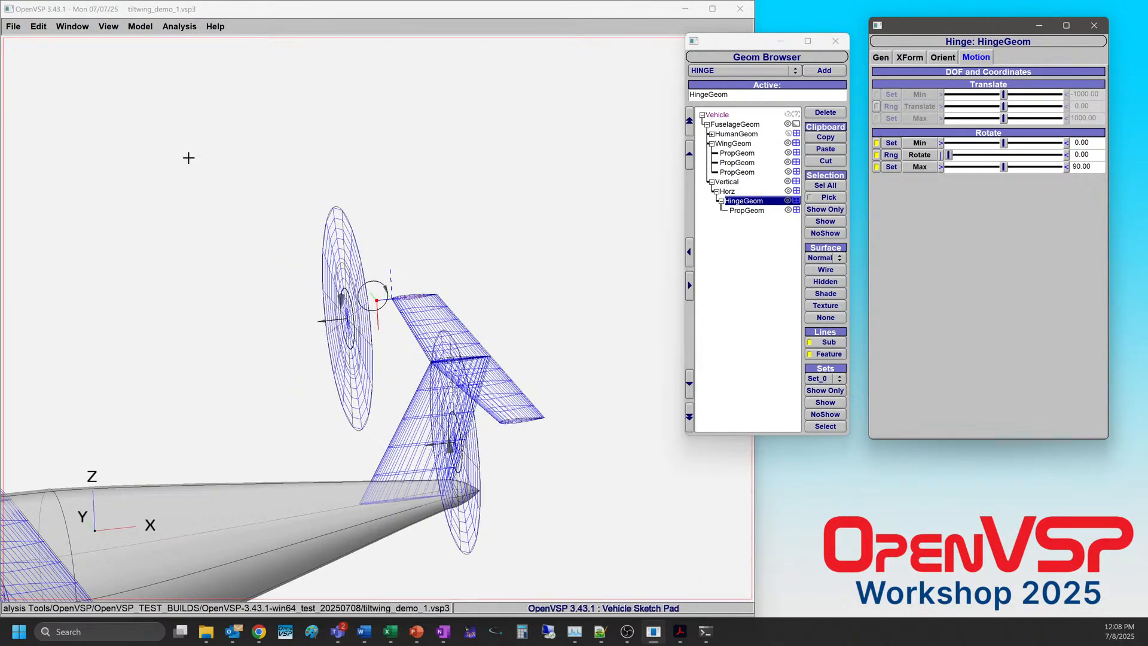
Save the vehicle file and show the hidden HumanGeom occupants inside the fuselage.
{"action": "left_click", "coordinate": [10, 27]}
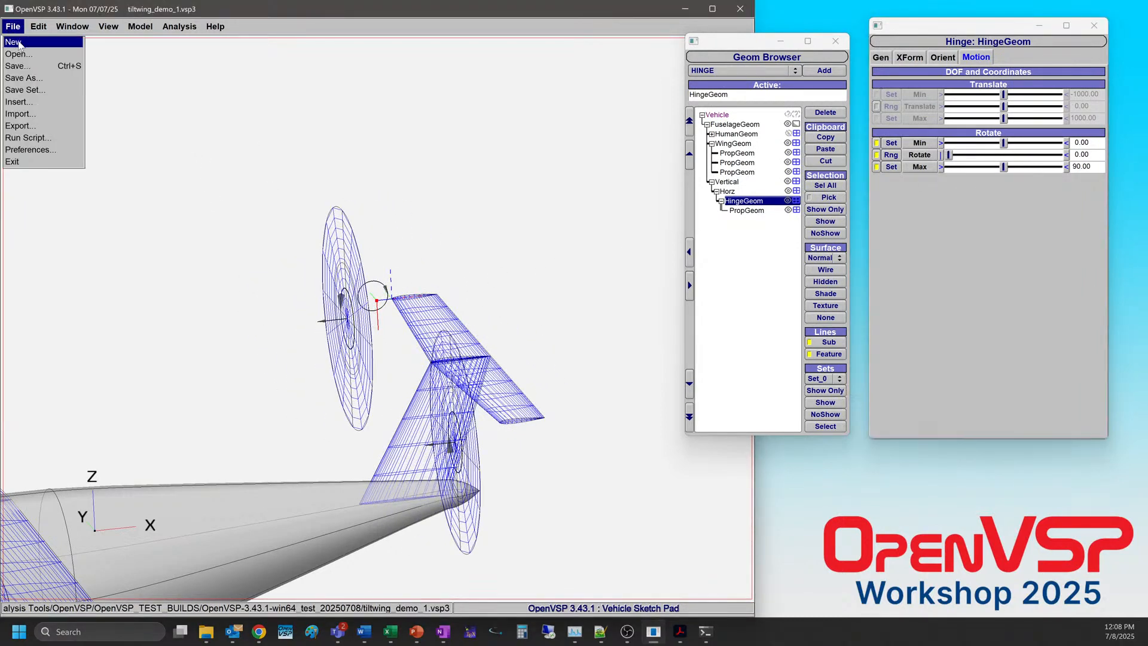
{"action": "left_click", "coordinate": [20, 69]}
{"action": "scroll", "coordinate": [297, 224], "scroll_direction": "down", "scroll_amount": 7}
{"action": "middle_click_drag", "start_coordinate": [316, 335], "coordinate": [376, 338]}
{"action": "left_click_drag", "start_coordinate": [376, 337], "coordinate": [418, 374]}
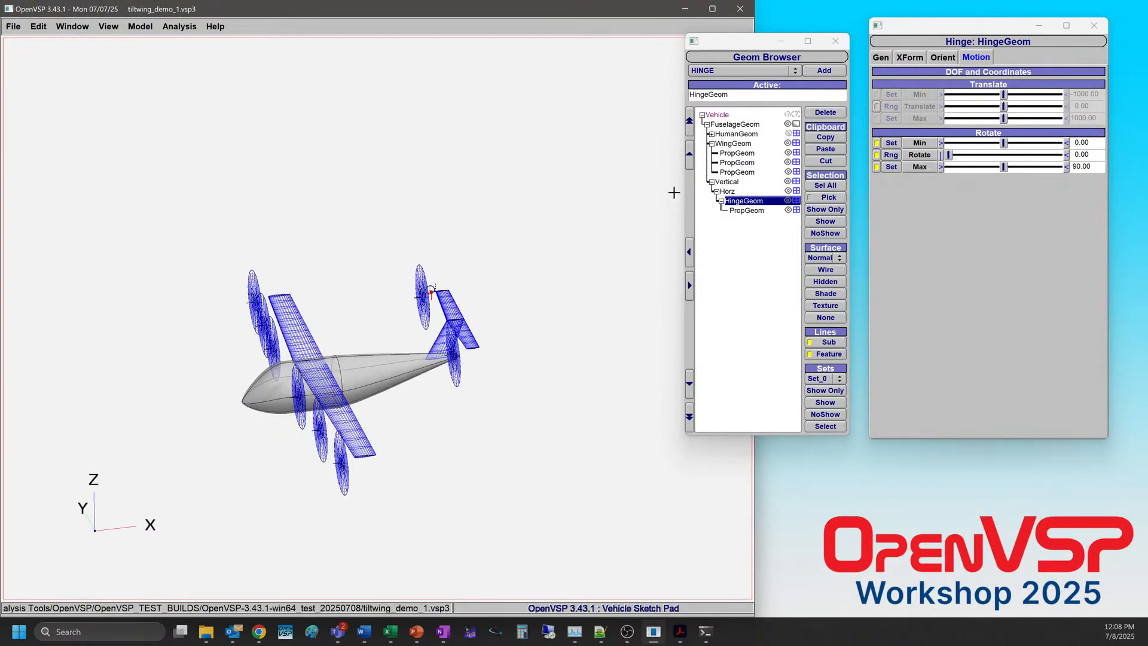
{"action": "left_click_drag", "start_coordinate": [418, 317], "coordinate": [464, 324]}
{"action": "left_click", "coordinate": [789, 135]}
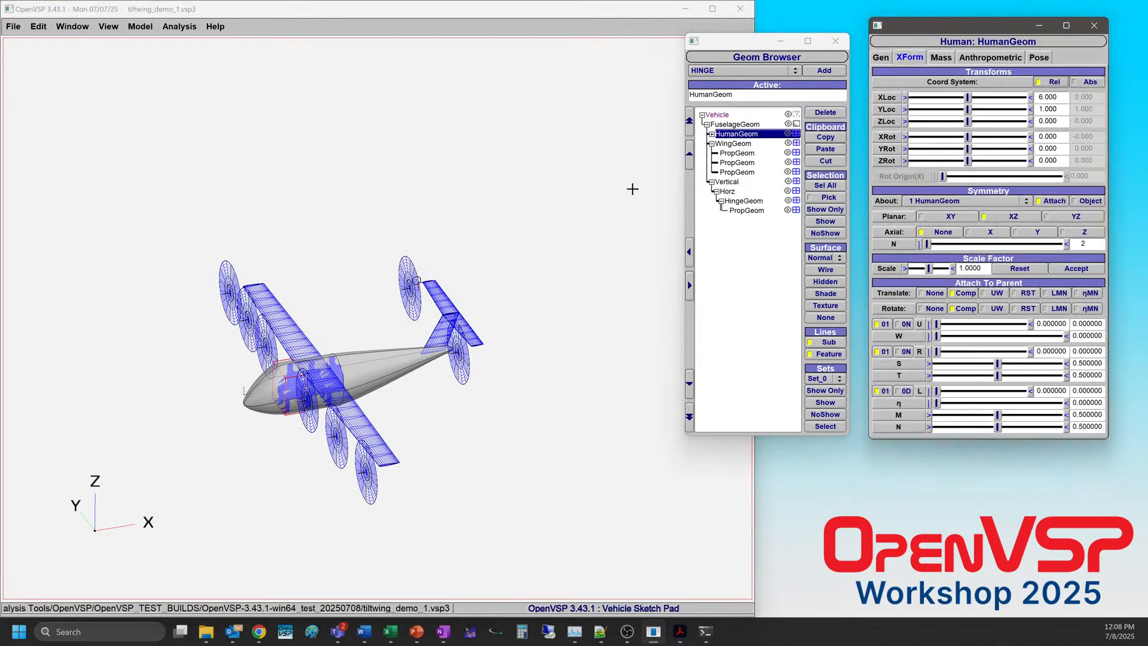
{"action": "mouse_move", "coordinate": [316, 389]}
{"action": "left_mouse_down"}
{"action": "mouse_move", "coordinate": [300, 367]}
{"action": "mouse_move", "coordinate": [309, 380]}
{"action": "left_mouse_up"}
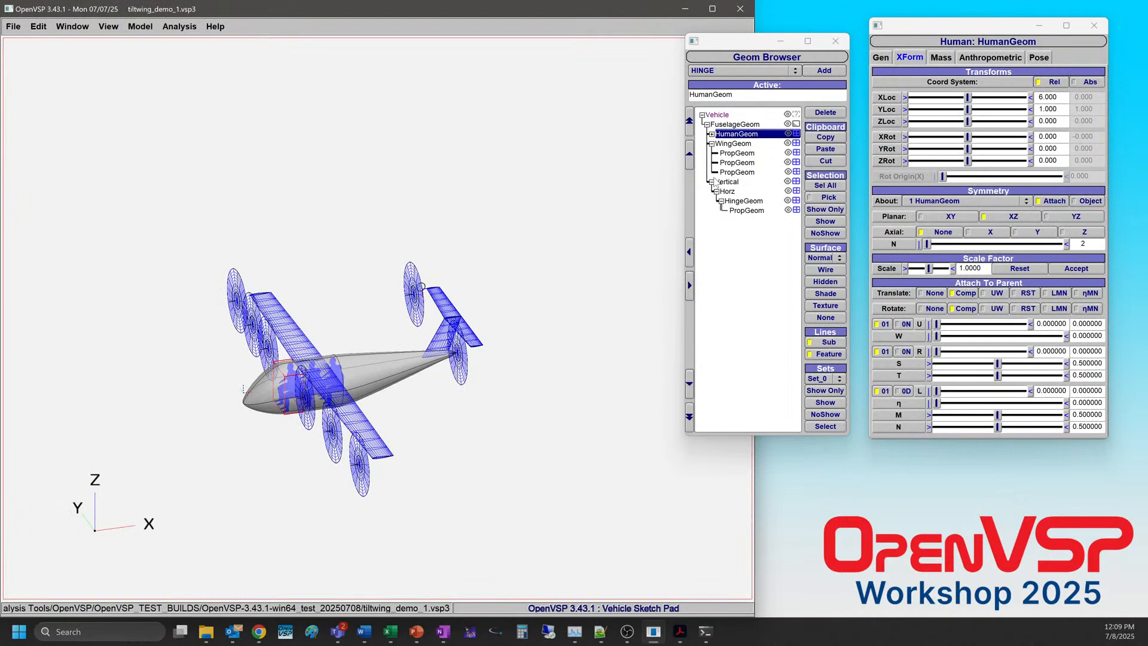
Tilt WingGeom with its propellers by setting its relative Y rotation to 60 degrees.
{"action": "left_click", "coordinate": [739, 144]}
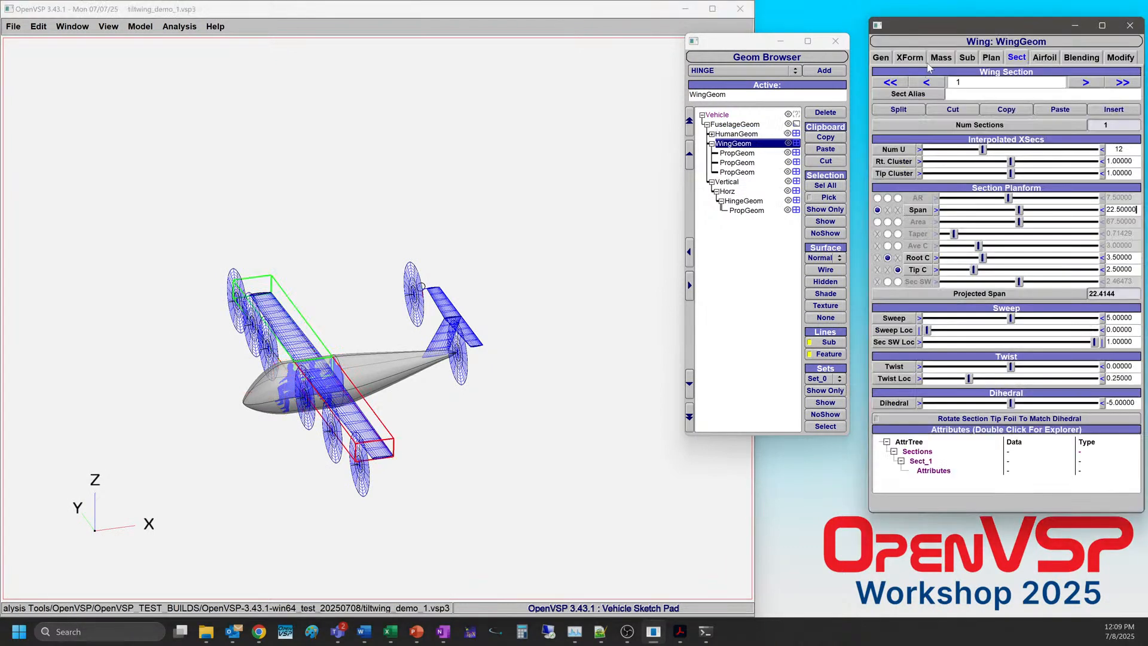
{"action": "left_click", "coordinate": [909, 57]}
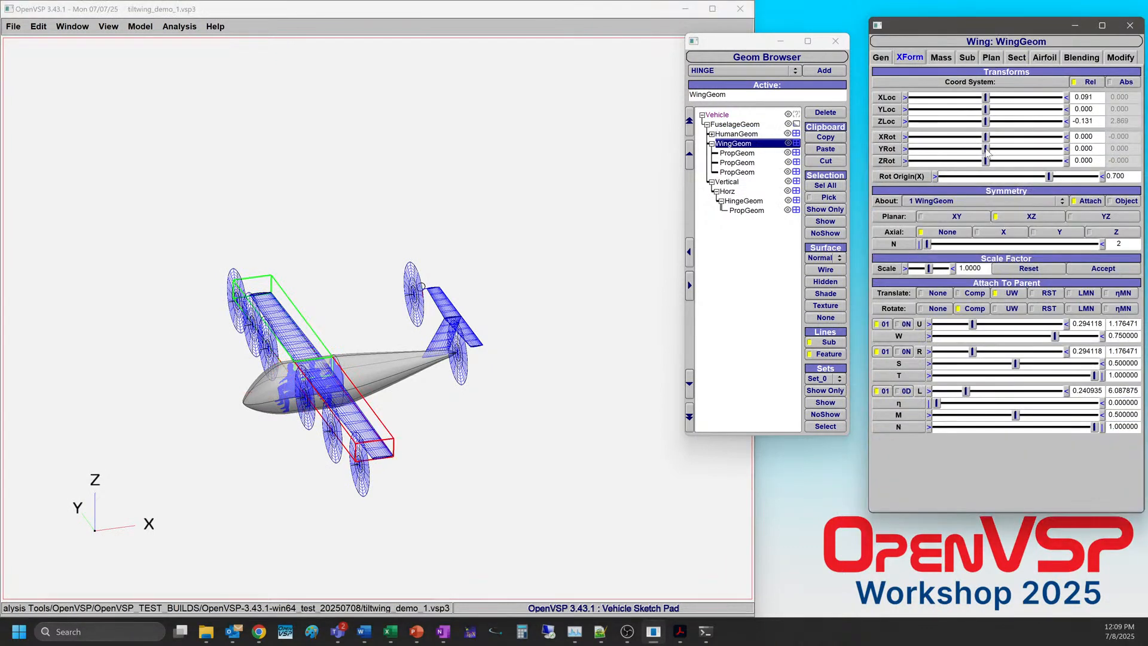
{"action": "left_click_drag", "start_coordinate": [986, 150], "coordinate": [1015, 153]}
{"action": "middle_click_drag", "start_coordinate": [330, 337], "coordinate": [346, 361]}
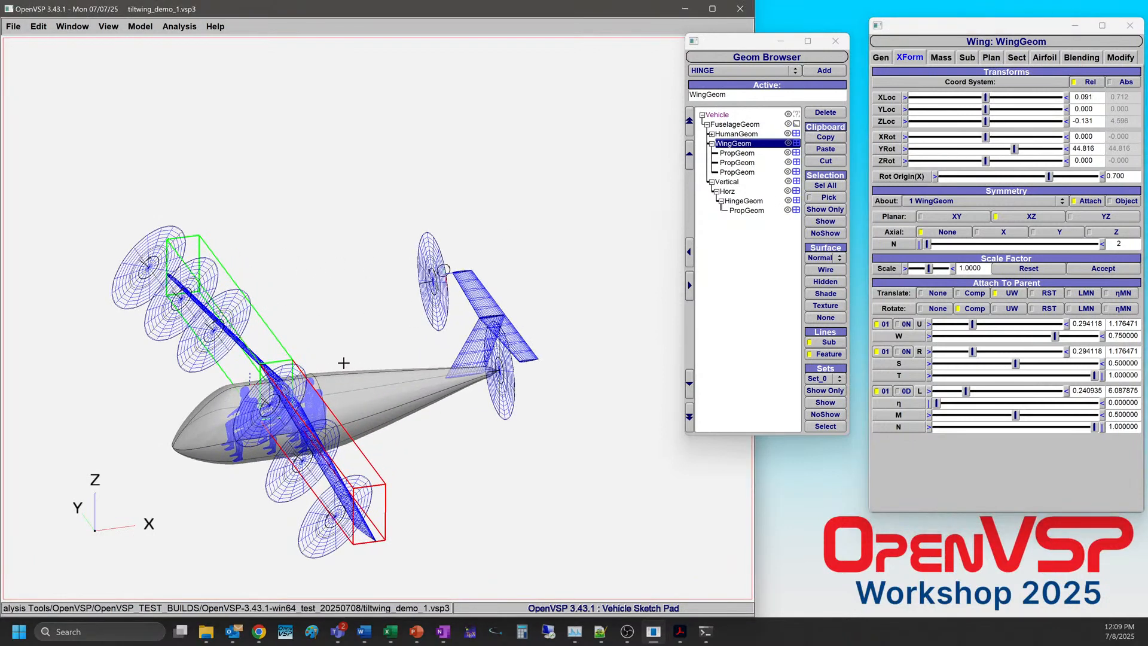
{"action": "right_click_drag", "start_coordinate": [346, 361], "coordinate": [397, 320]}
{"action": "left_click_drag", "start_coordinate": [397, 320], "coordinate": [375, 354]}
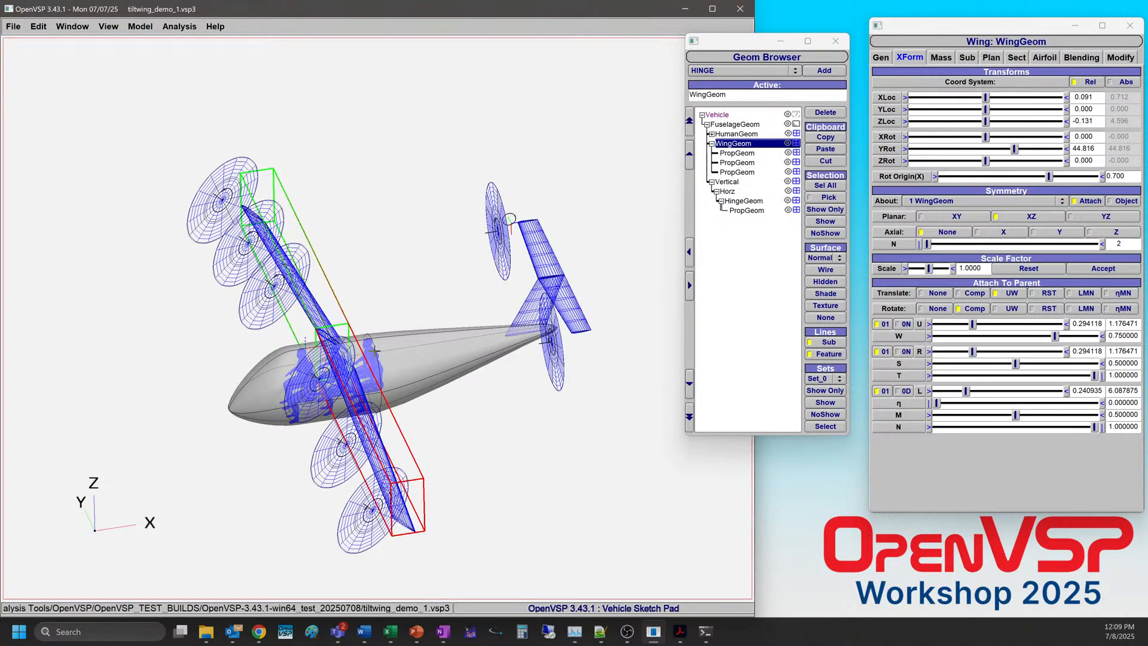
{"action": "left_click_drag", "start_coordinate": [361, 310], "coordinate": [311, 208]}
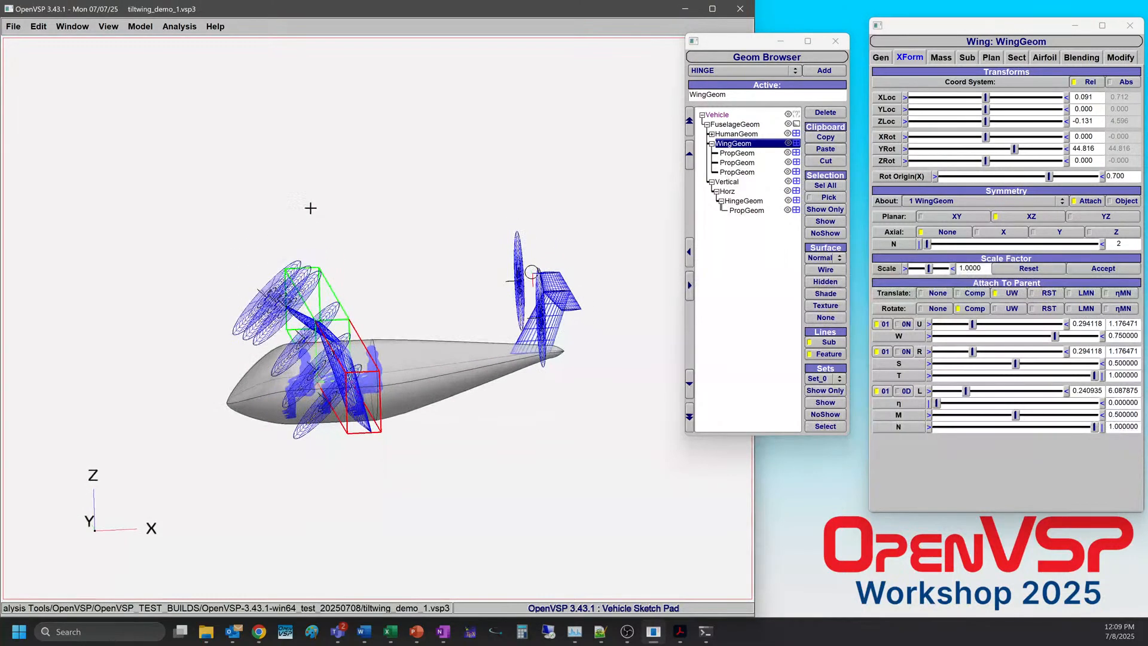
{"action": "double_click", "coordinate": [1103, 148]}
{"action": "type", "text": "60"}
{"action": "key", "text": "Return"}
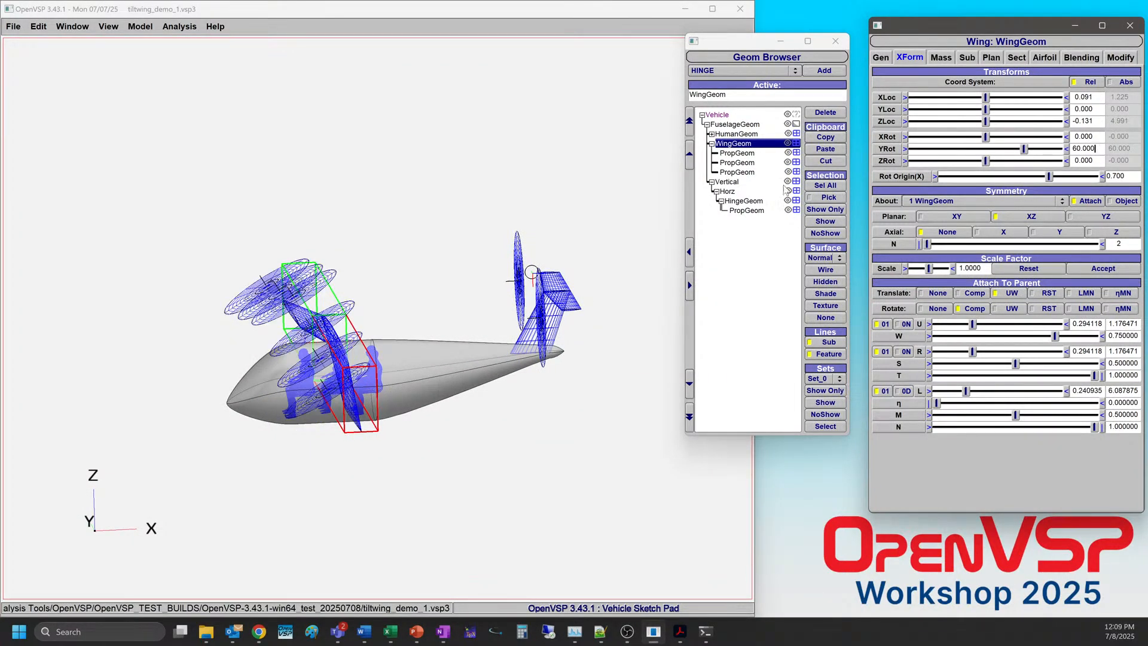
Set HingeGeom's rotation to 60 degrees to tilt the tail propellers with the wing.
{"action": "left_click", "coordinate": [727, 191]}
{"action": "left_click", "coordinate": [740, 201]}
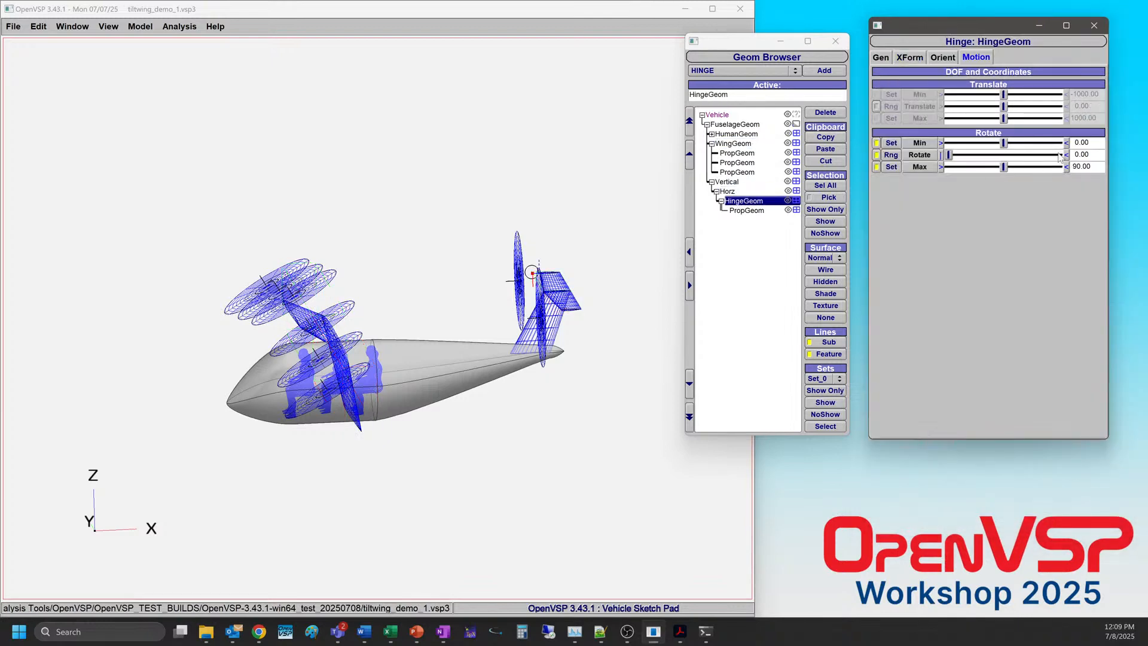
{"action": "left_click_drag", "start_coordinate": [1092, 153], "coordinate": [1059, 154]}
{"action": "type", "text": "60"}
{"action": "key", "text": "Return"}
{"action": "left_click_drag", "start_coordinate": [330, 361], "coordinate": [499, 224]}
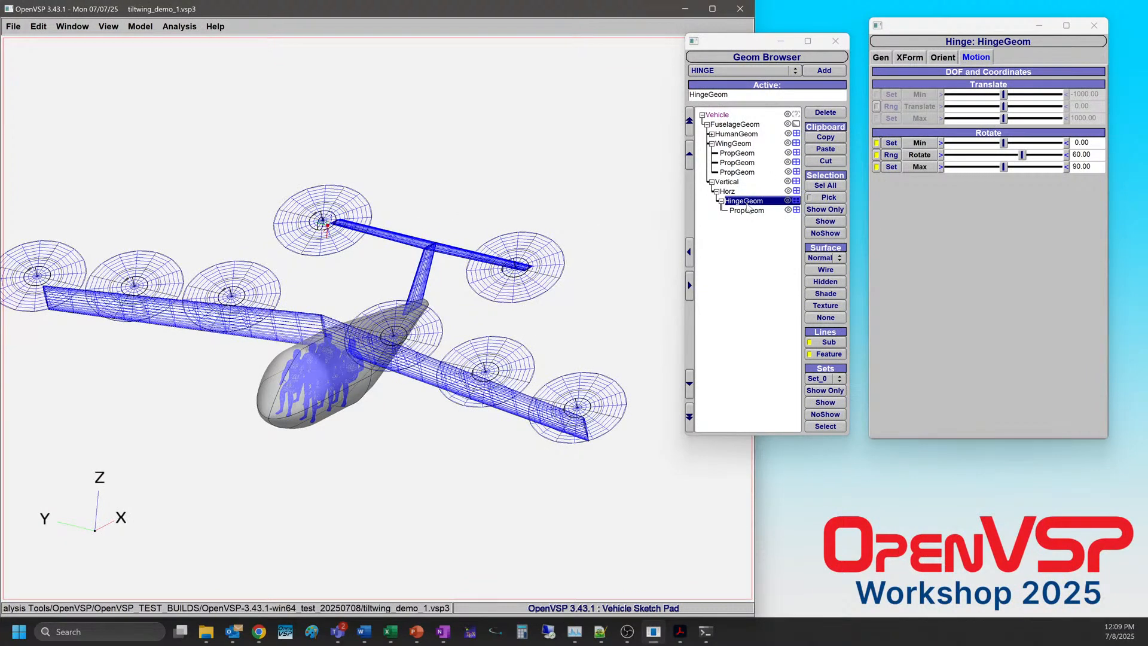
Shorten the horizontal tail Horz by setting its total planform span to 10.
{"action": "left_click", "coordinate": [730, 191]}
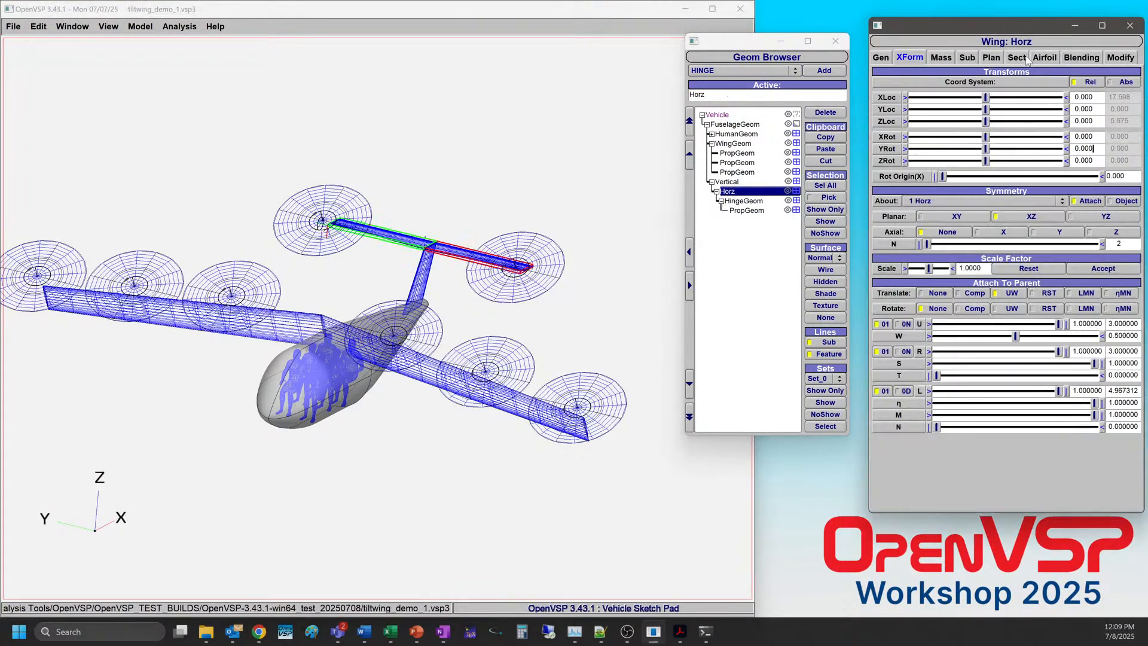
{"action": "left_click", "coordinate": [990, 58]}
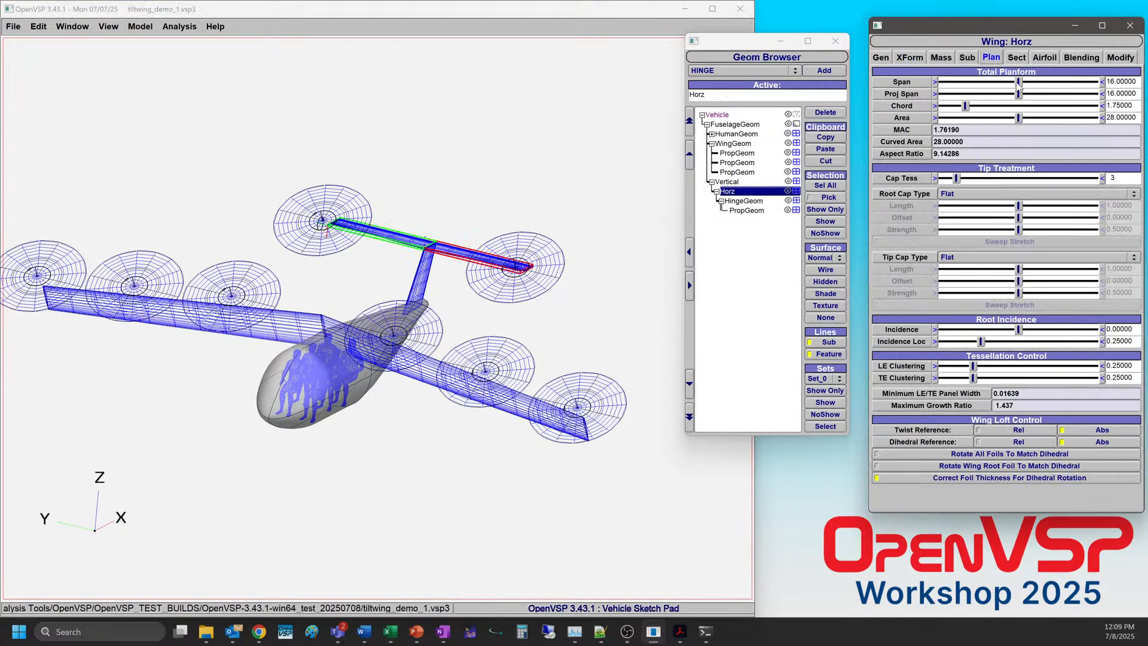
{"action": "mouse_move", "coordinate": [1018, 83]}
{"action": "left_mouse_down"}
{"action": "mouse_move", "coordinate": [966, 83]}
{"action": "mouse_move", "coordinate": [1012, 85]}
{"action": "mouse_move", "coordinate": [1002, 87]}
{"action": "left_mouse_up"}
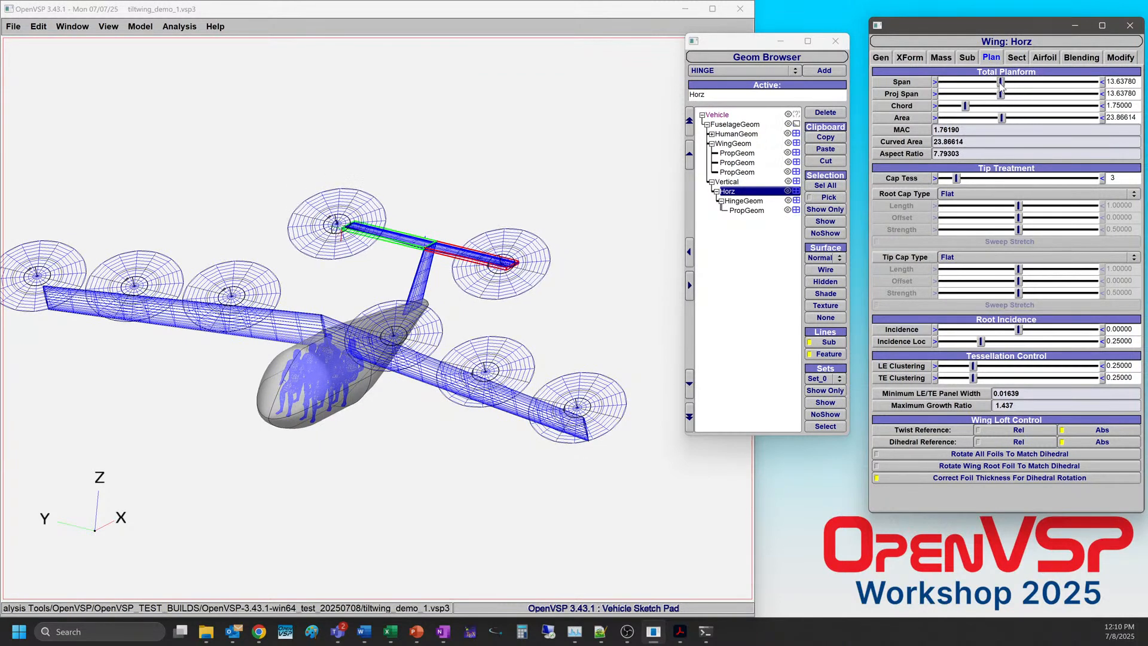
{"action": "triple_click", "coordinate": [1117, 82]}
{"action": "type", "text": "10"}
{"action": "key", "text": "Return"}
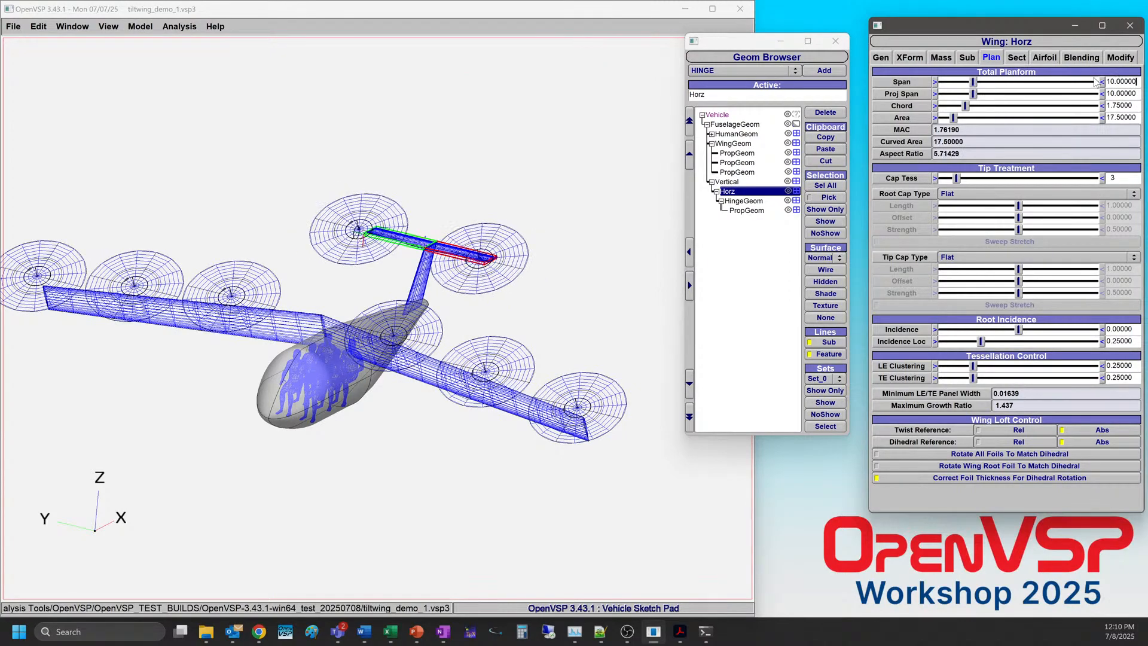
{"action": "left_click_drag", "start_coordinate": [561, 251], "coordinate": [579, 295]}
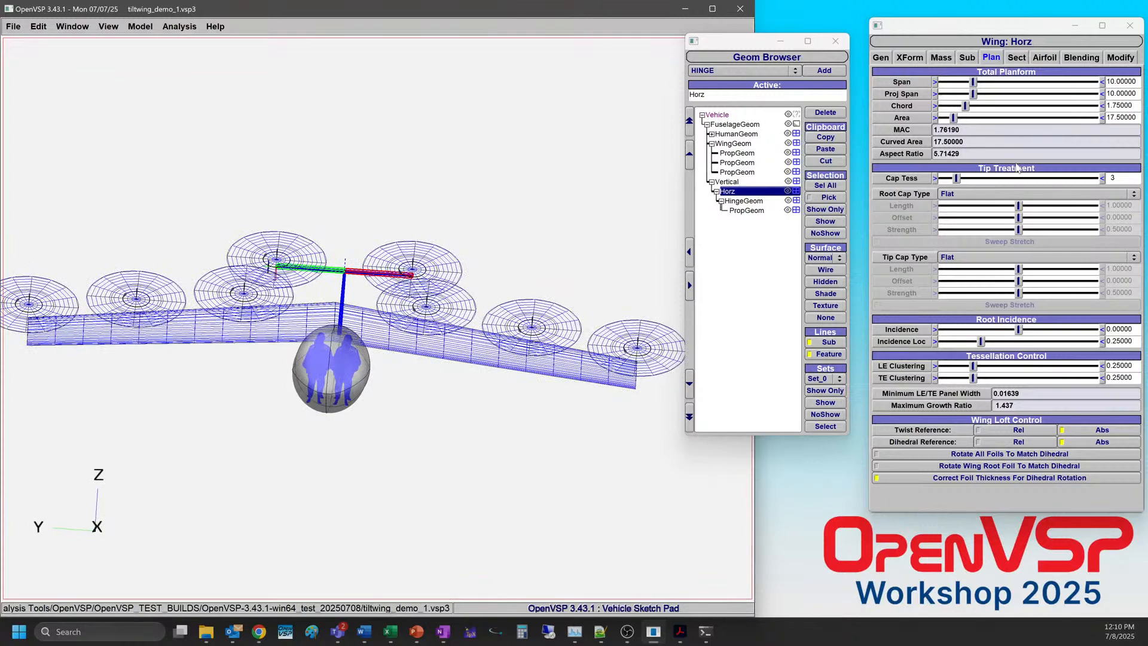
Return the tail propellers to forward flight by setting HingeGeom's rotation to 0 degrees.
{"action": "left_click", "coordinate": [738, 201]}
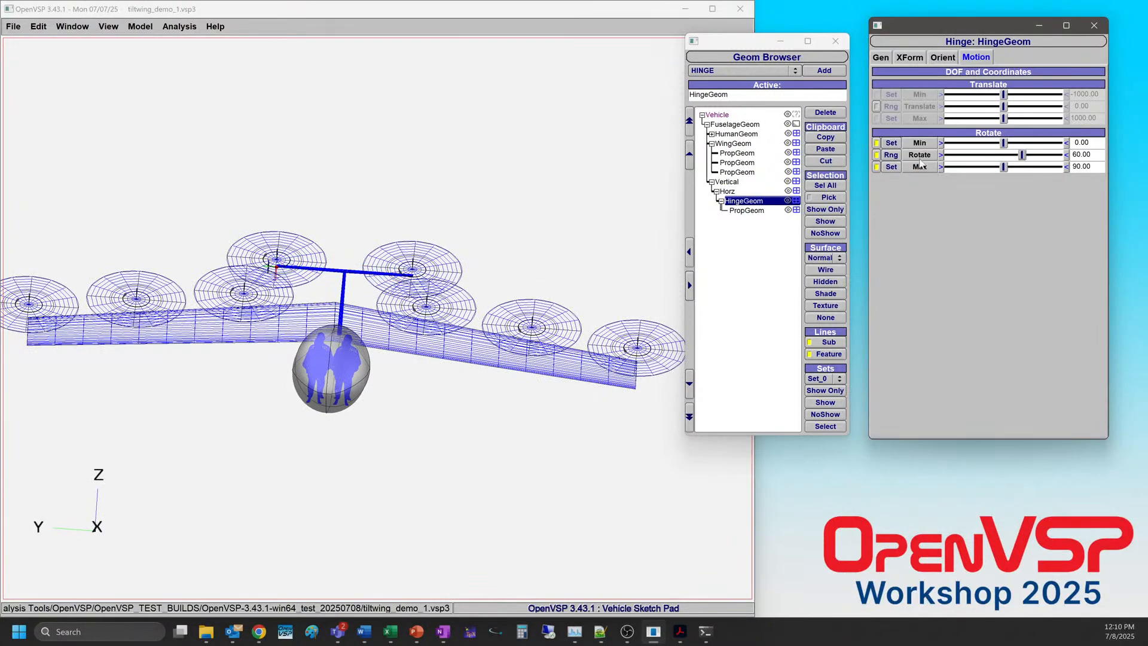
{"action": "double_click", "coordinate": [1093, 155]}
{"action": "type", "text": "0"}
{"action": "key", "text": "Return"}
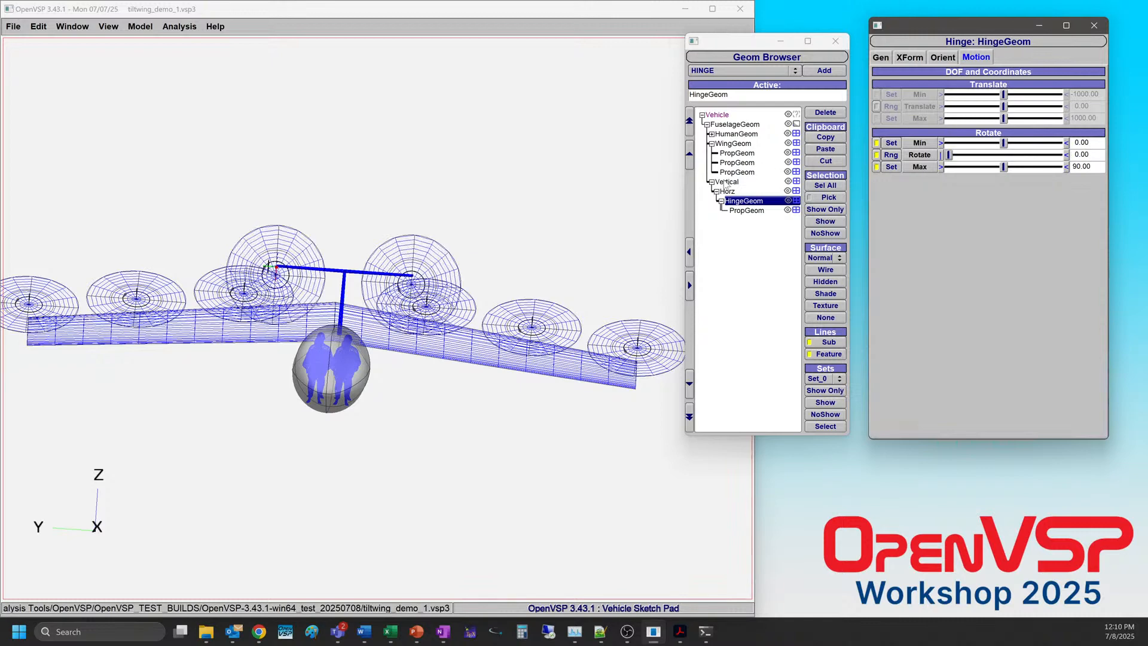
Return WingGeom to its untilted position by setting its relative Y rotation to 0 degrees.
{"action": "left_click", "coordinate": [734, 144]}
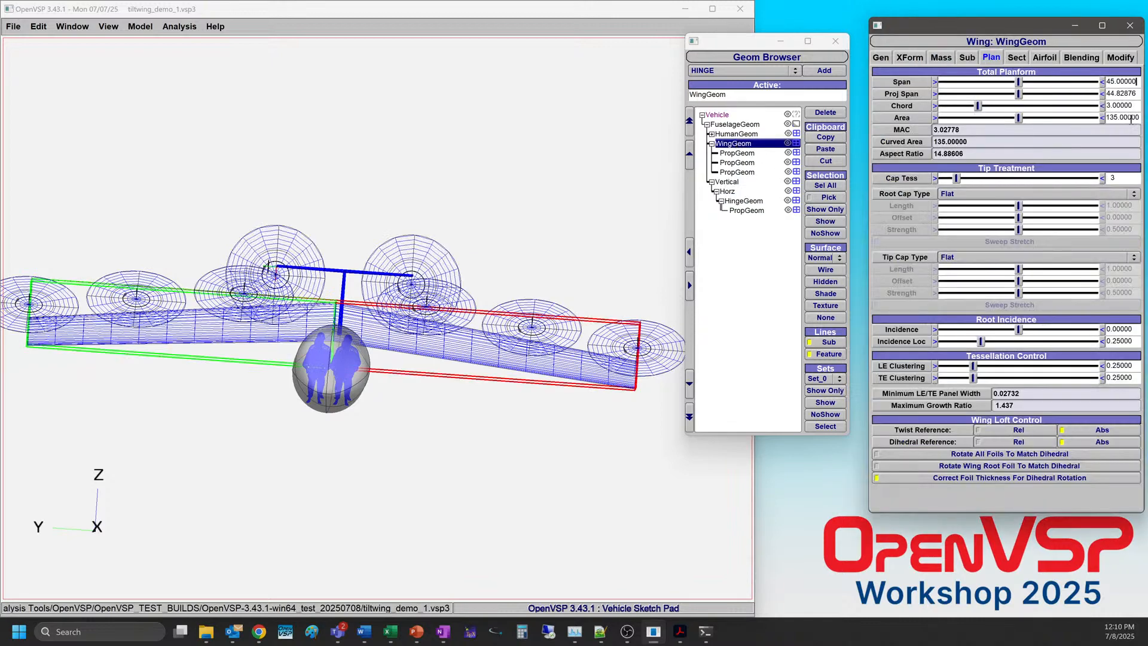
{"action": "left_click", "coordinate": [915, 59]}
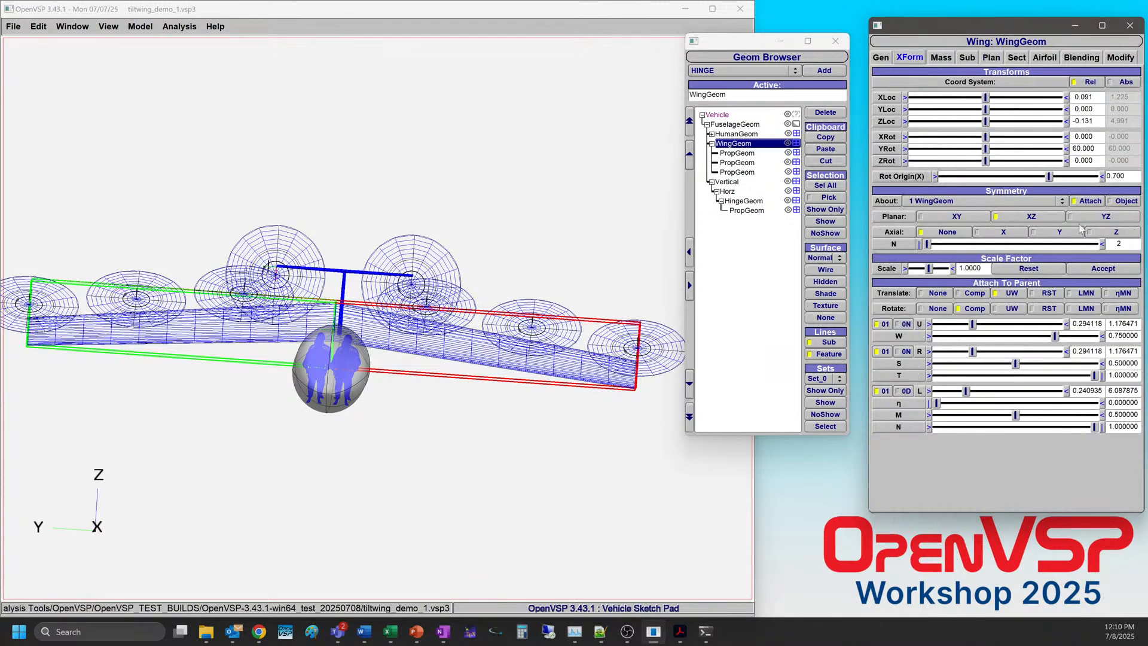
{"action": "double_click", "coordinate": [1083, 148]}
{"action": "type", "text": "0"}
{"action": "key", "text": "Return"}
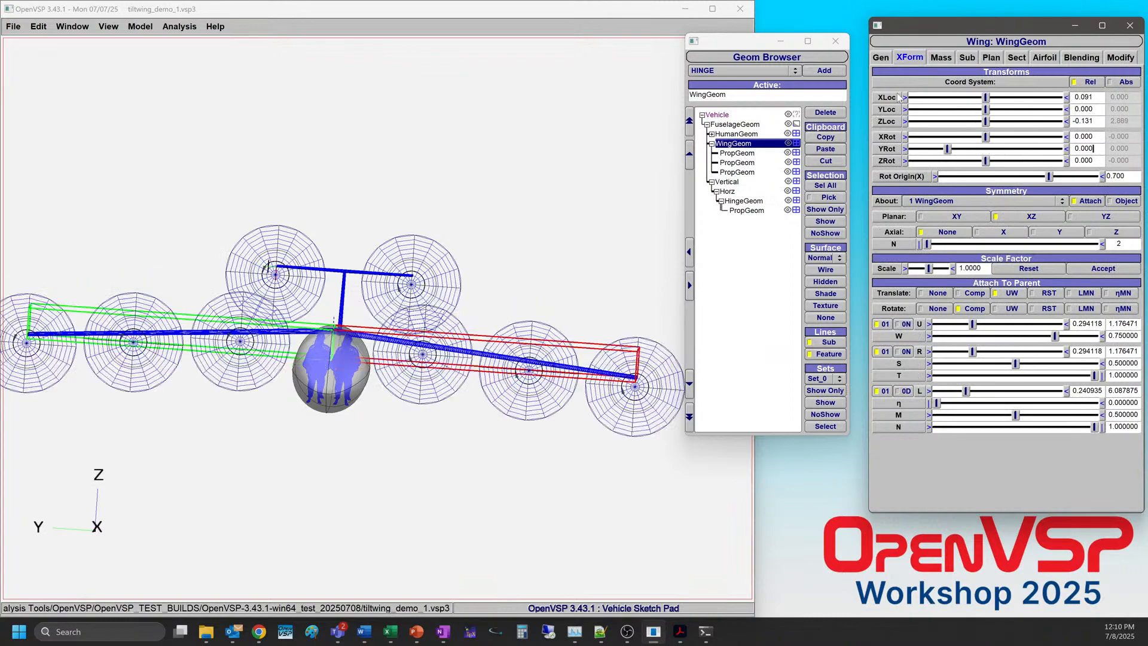
Raise the tips of the horizontal tail Horz by setting its section dihedral to 10 degrees.
{"action": "mouse_move", "coordinate": [237, 371]}
{"action": "left_mouse_down"}
{"action": "mouse_move", "coordinate": [313, 365]}
{"action": "mouse_move", "coordinate": [244, 350]}
{"action": "left_mouse_up"}
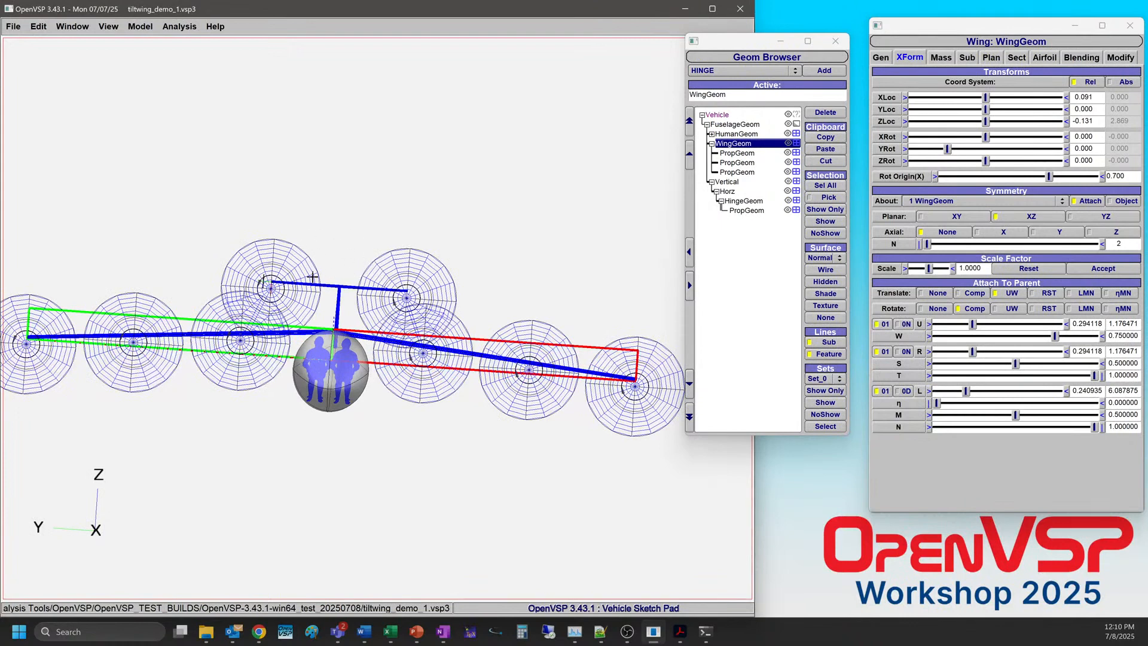
{"action": "left_click_drag", "start_coordinate": [450, 345], "coordinate": [410, 334]}
{"action": "left_click_drag", "start_coordinate": [331, 354], "coordinate": [471, 397]}
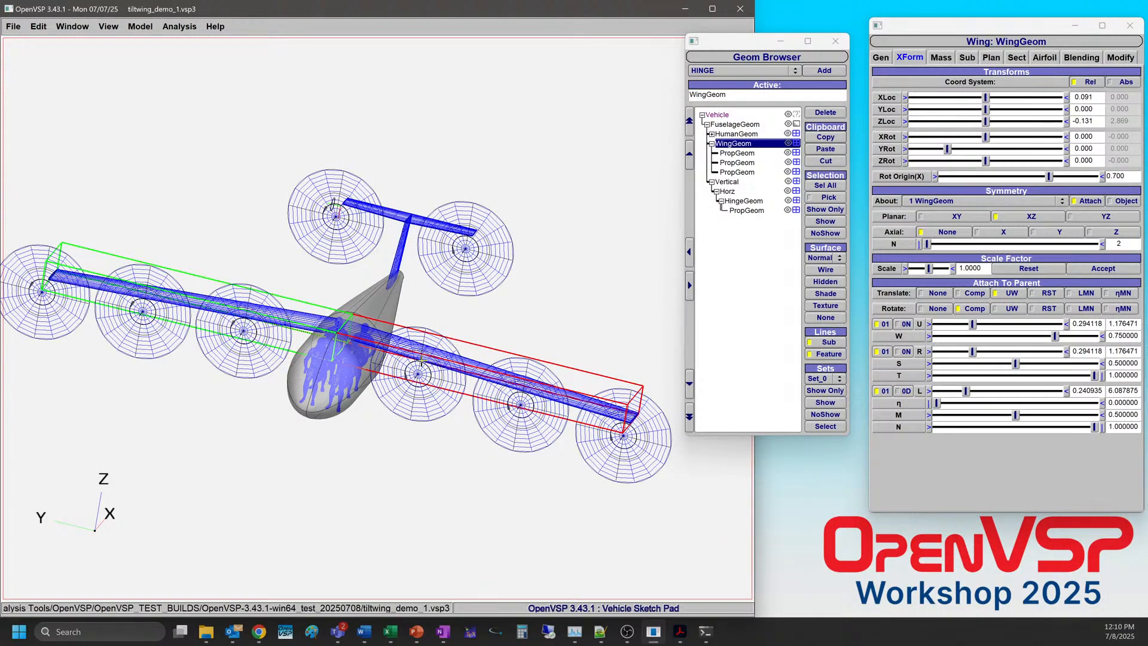
{"action": "left_click_drag", "start_coordinate": [423, 383], "coordinate": [434, 257]}
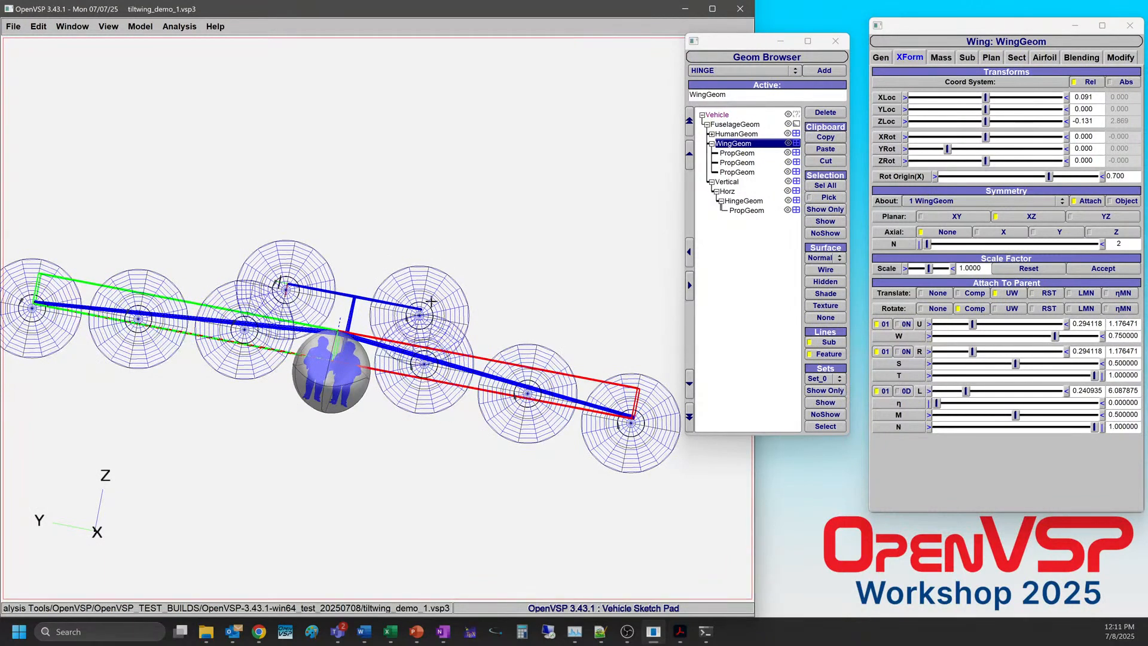
{"action": "left_click", "coordinate": [732, 183]}
{"action": "left_click", "coordinate": [731, 190]}
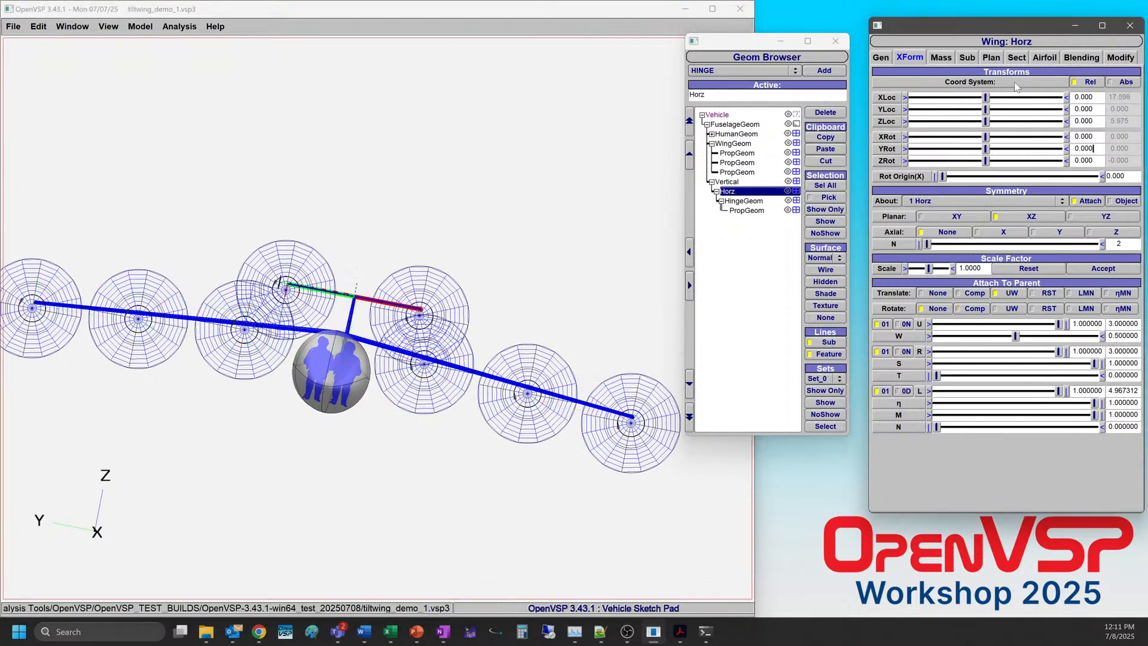
{"action": "left_click", "coordinate": [1016, 57]}
{"action": "left_click_drag", "start_coordinate": [1014, 405], "coordinate": [1094, 404]}
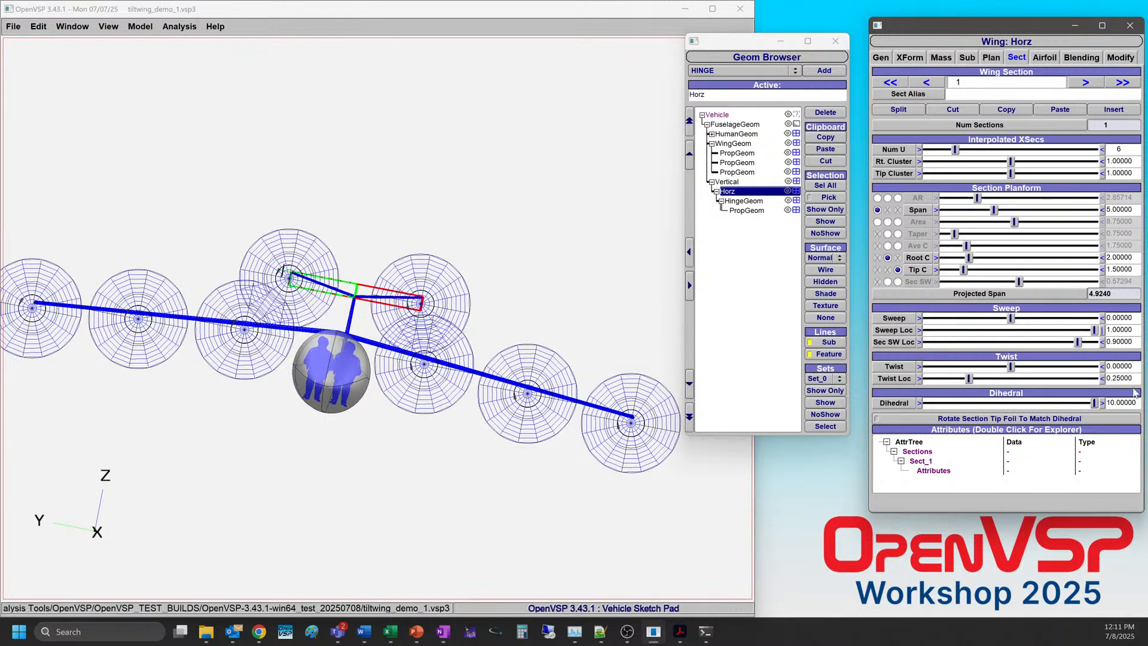
{"action": "left_click_drag", "start_coordinate": [473, 283], "coordinate": [506, 299]}
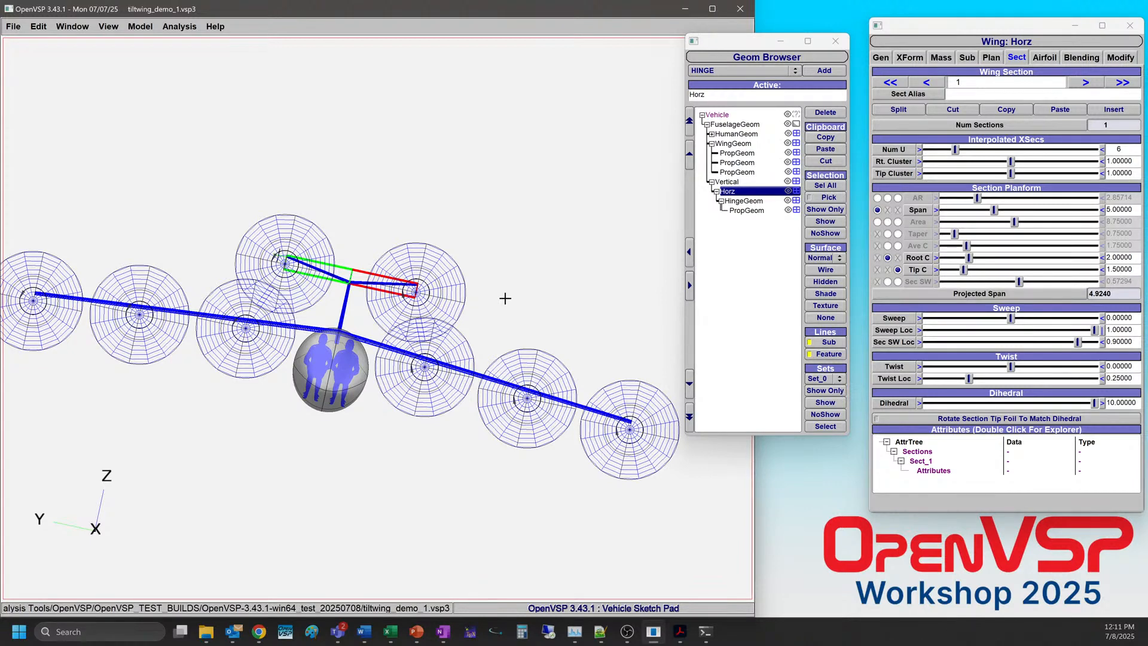
{"action": "left_click_drag", "start_coordinate": [552, 316], "coordinate": [238, 370]}
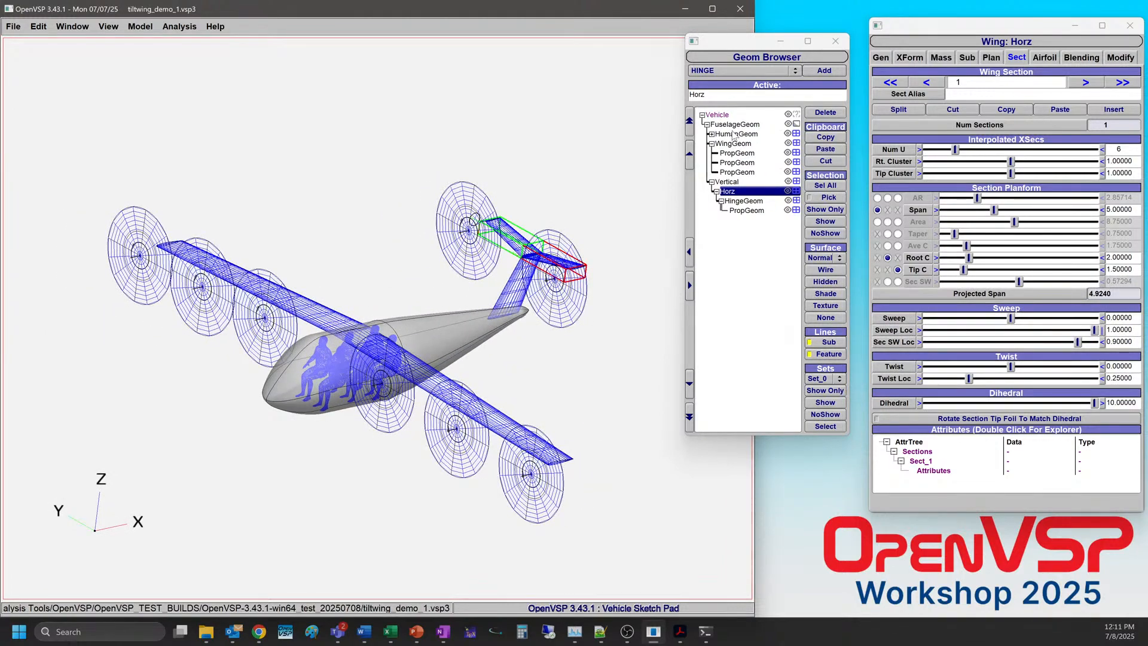
Inspect the untilted aircraft with its raised tail and save the model as the existing file tiltwing_demo_1.vsp3.
{"action": "left_click_drag", "start_coordinate": [442, 392], "coordinate": [284, 391]}
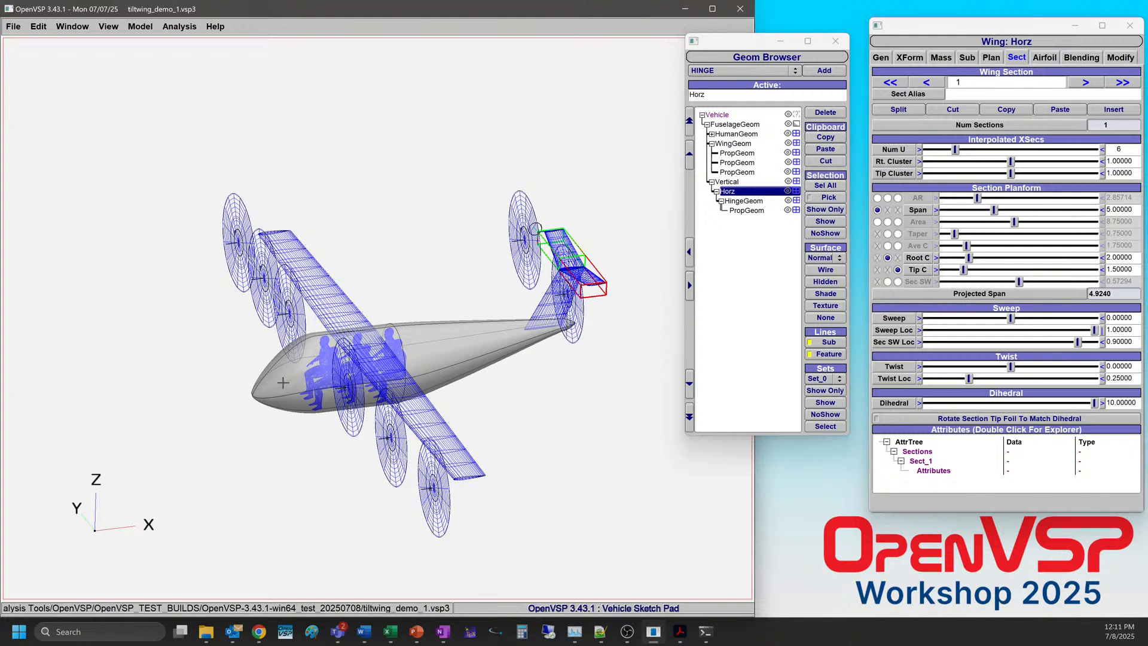
{"action": "left_click_drag", "start_coordinate": [367, 376], "coordinate": [388, 349]}
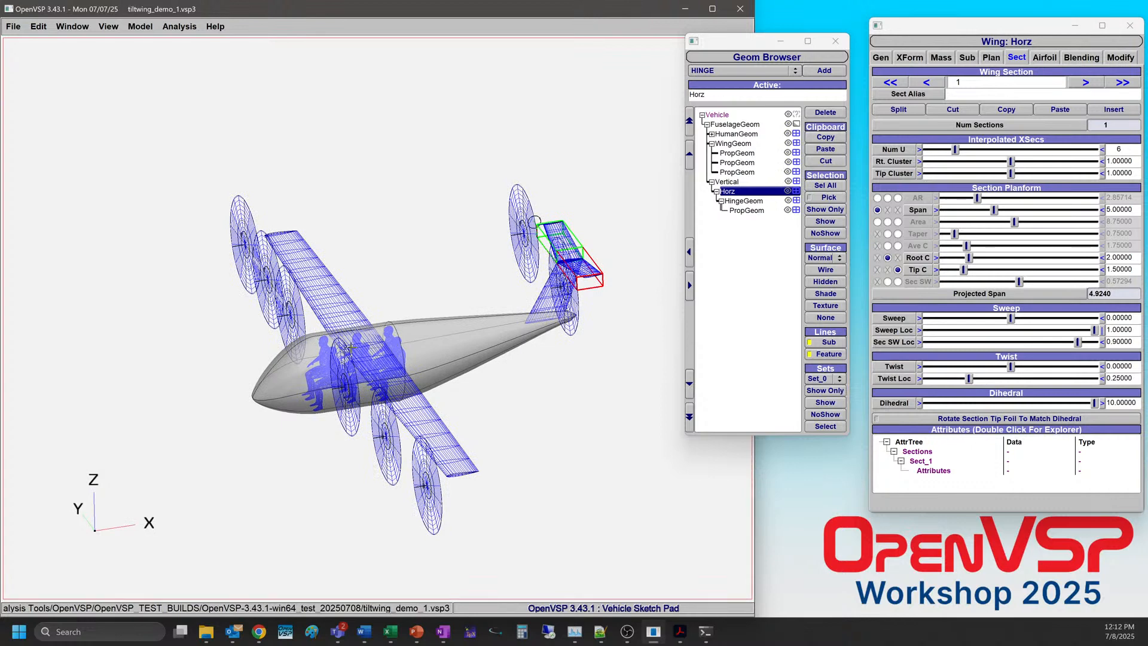
{"action": "left_click_drag", "start_coordinate": [526, 353], "coordinate": [467, 233]}
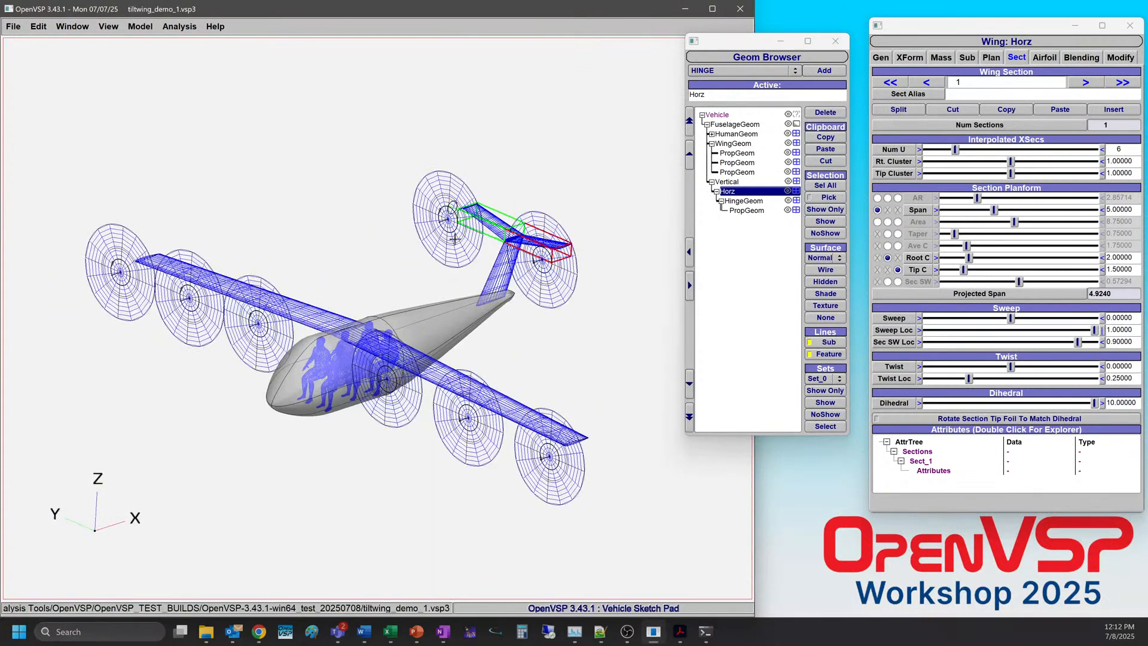
{"action": "left_click", "coordinate": [19, 29]}
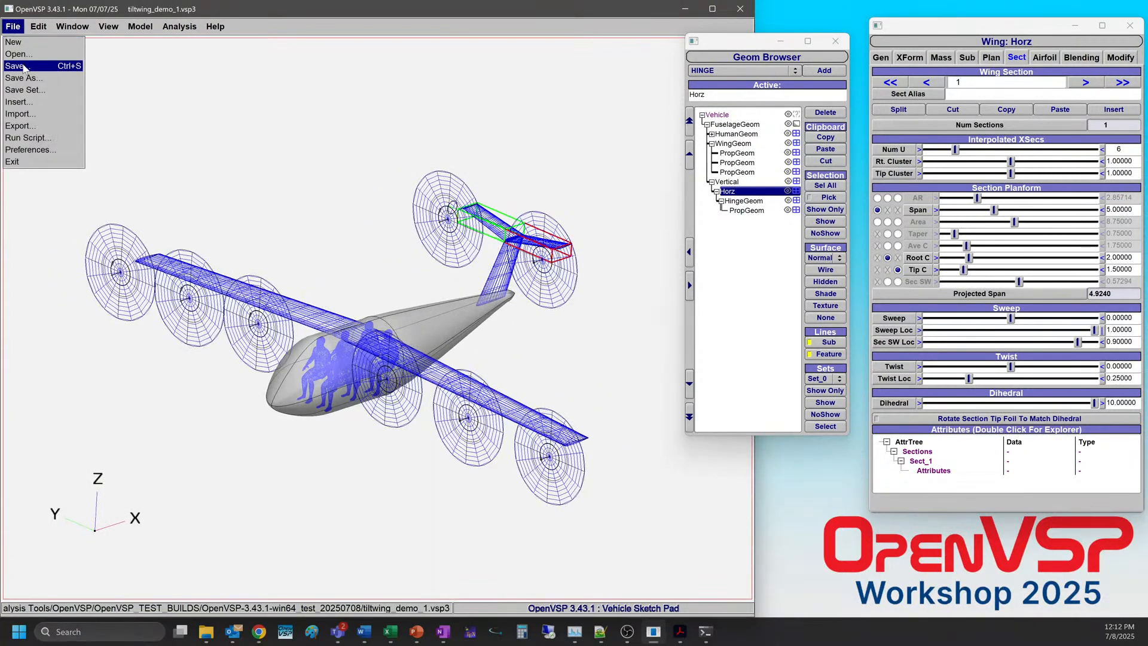
{"action": "left_click", "coordinate": [28, 66]}
Display FuselageGeom as a wireframe to check how the seated occupants fit inside the cabin.
{"action": "left_click_drag", "start_coordinate": [348, 357], "coordinate": [339, 351]}
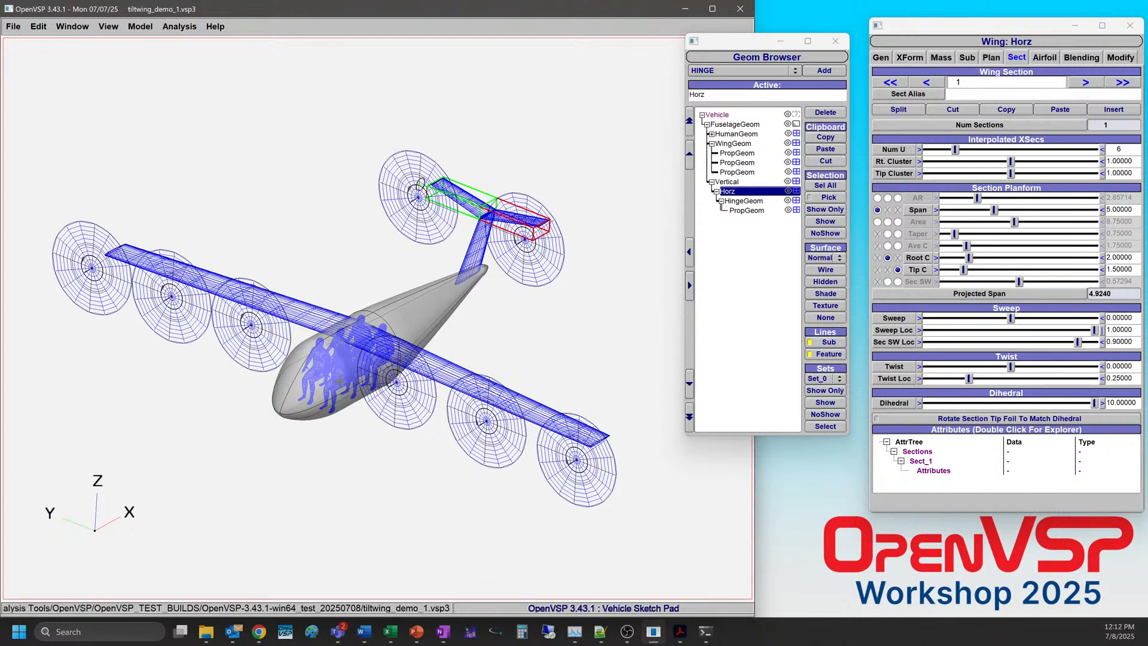
{"action": "mouse_move", "coordinate": [343, 388]}
{"action": "left_mouse_down"}
{"action": "mouse_move", "coordinate": [464, 323]}
{"action": "mouse_move", "coordinate": [427, 358]}
{"action": "mouse_move", "coordinate": [326, 383]}
{"action": "left_mouse_up"}
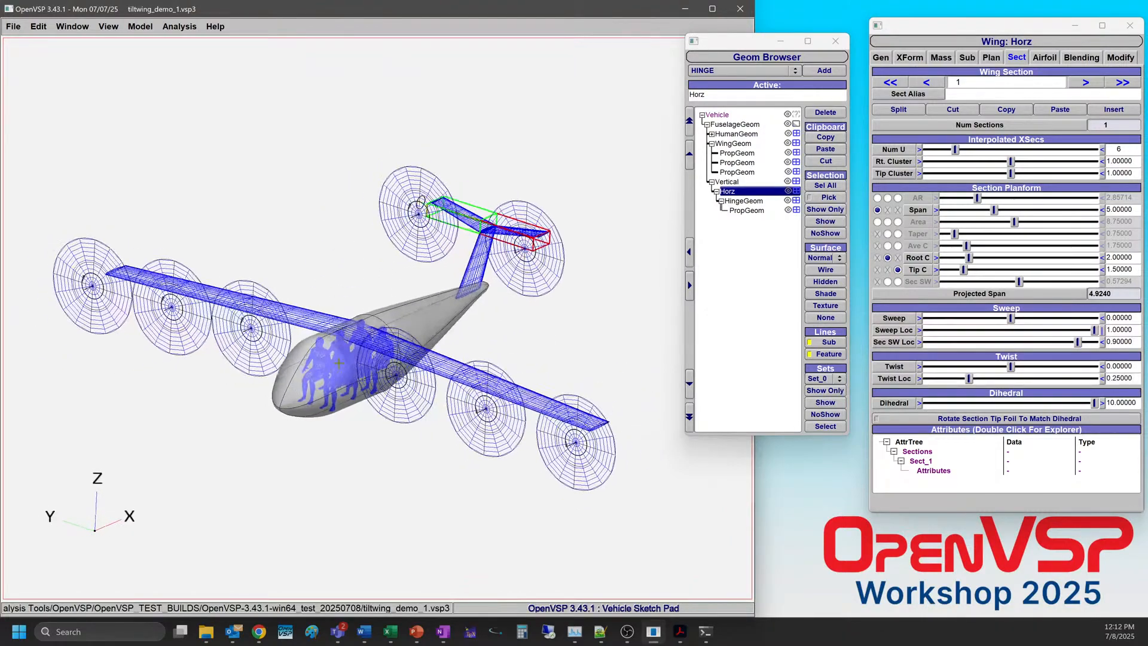
{"action": "scroll", "coordinate": [322, 384], "scroll_direction": "up", "scroll_amount": 5}
{"action": "middle_click_drag", "start_coordinate": [323, 384], "coordinate": [362, 330]}
{"action": "left_click_drag", "start_coordinate": [361, 330], "coordinate": [558, 225]}
{"action": "left_click", "coordinate": [731, 124]}
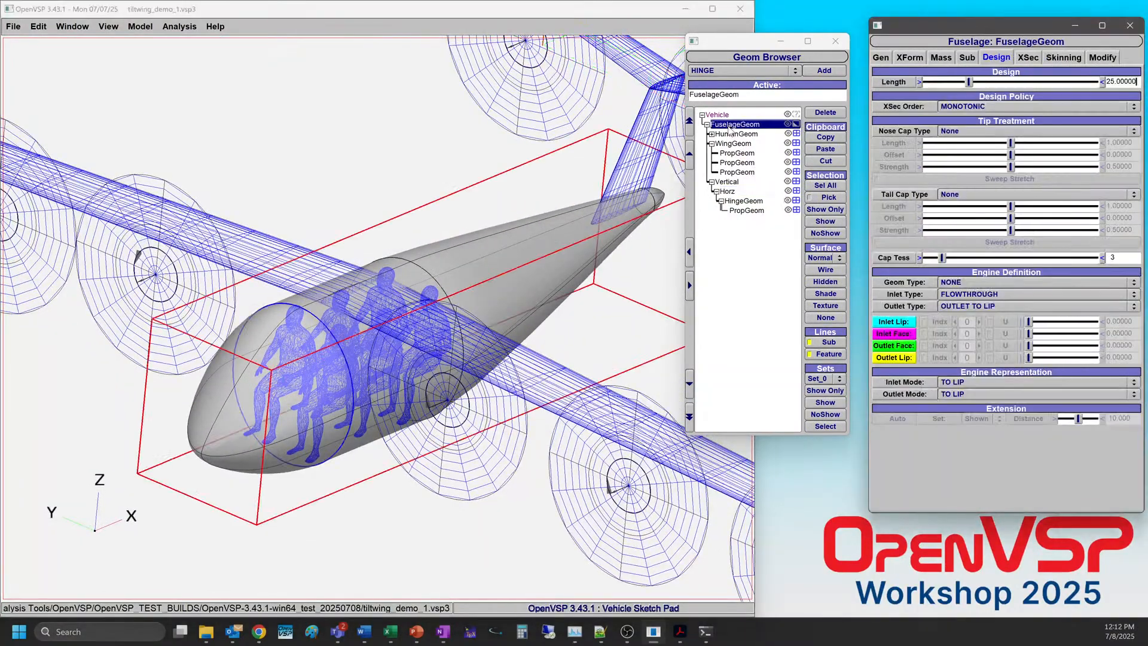
{"action": "left_click", "coordinate": [826, 271]}
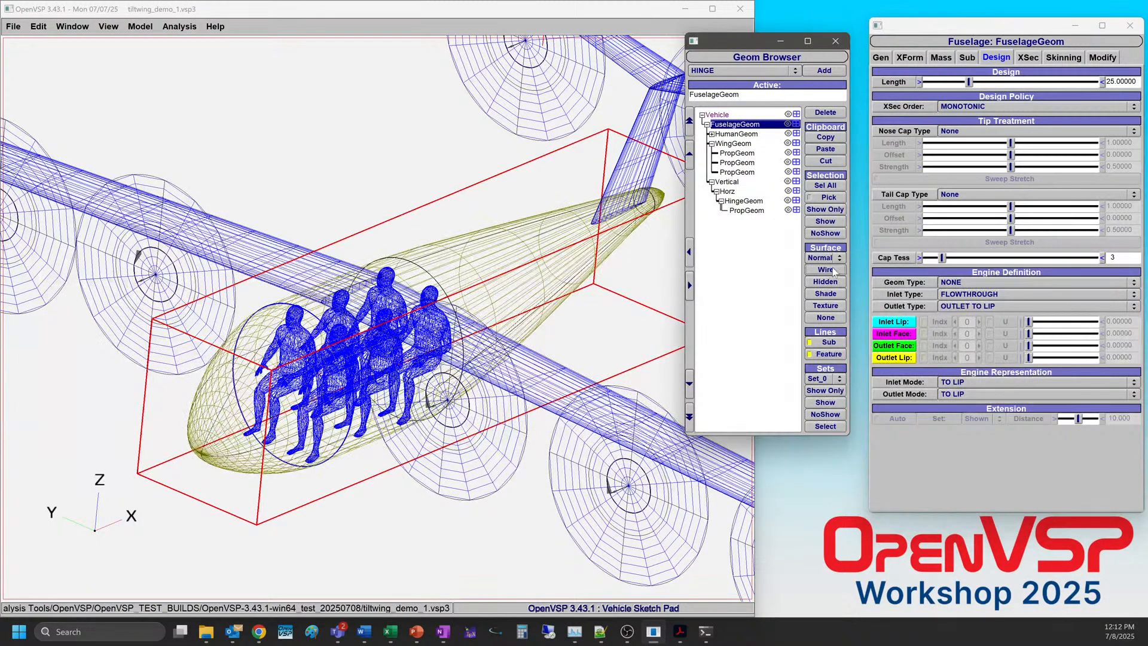
{"action": "left_click_drag", "start_coordinate": [382, 353], "coordinate": [389, 391]}
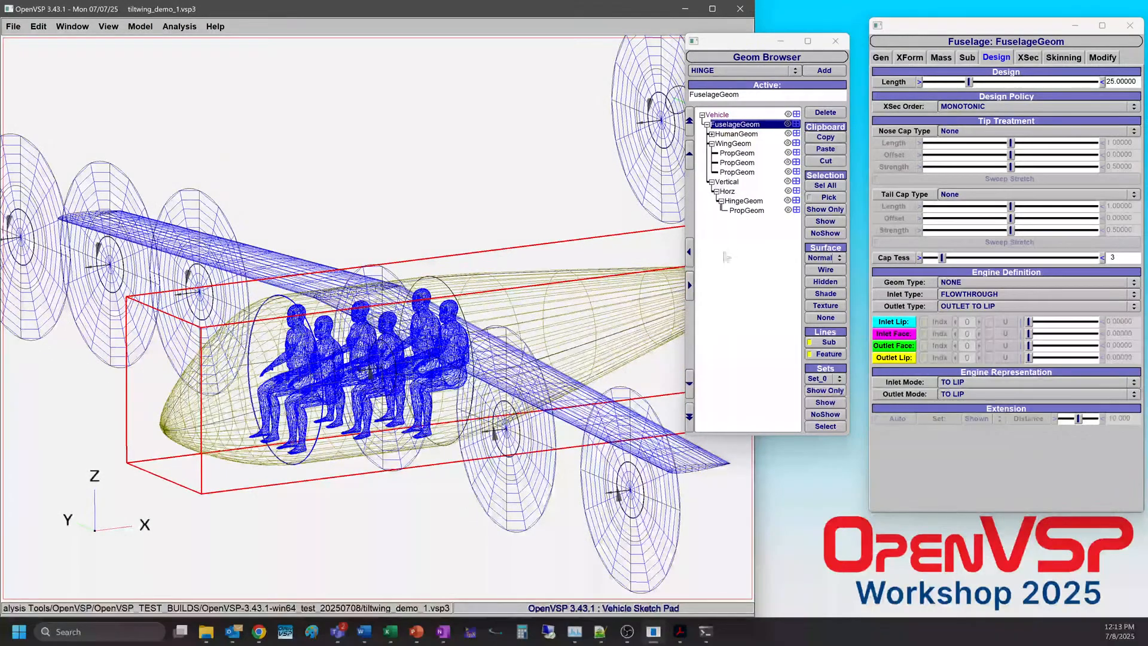
Lower the seated occupants inside the fuselage by setting HumanGeom's relative Z location to about -0.435.
{"action": "left_click", "coordinate": [736, 134]}
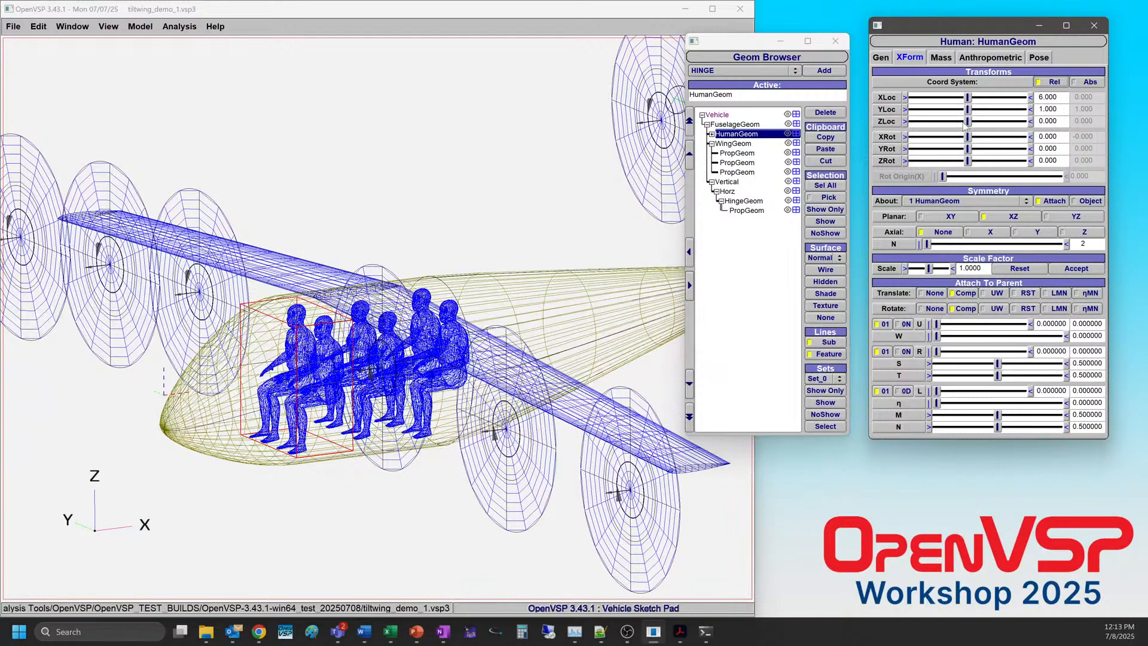
{"action": "mouse_move", "coordinate": [427, 368]}
{"action": "left_mouse_down"}
{"action": "mouse_move", "coordinate": [322, 333]}
{"action": "mouse_move", "coordinate": [420, 356]}
{"action": "left_mouse_up"}
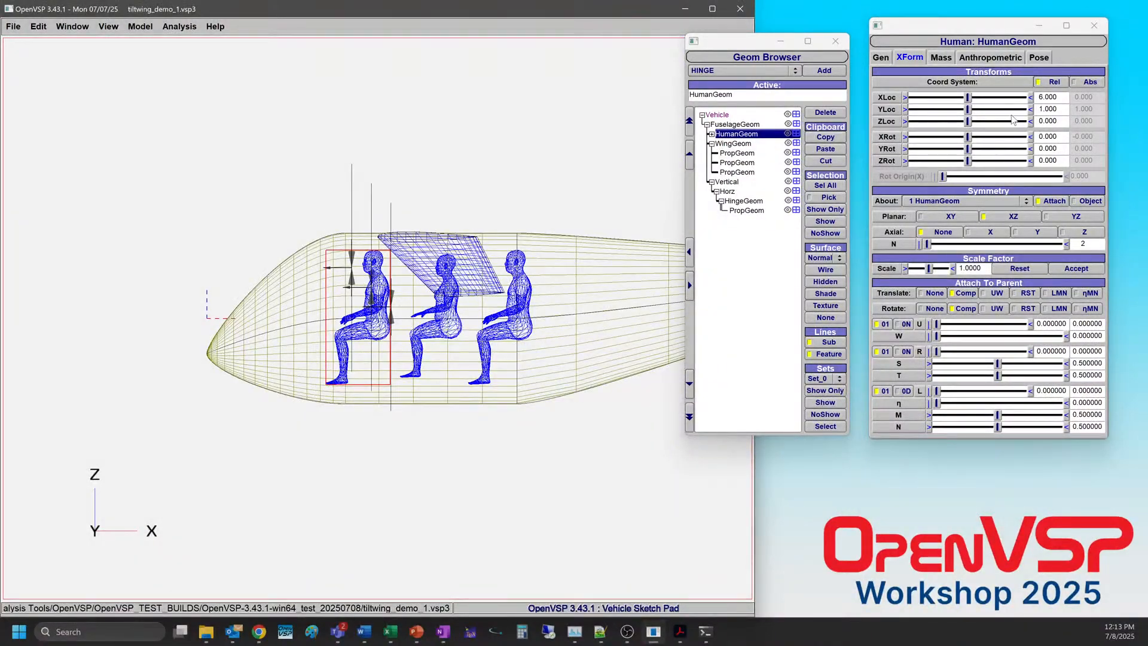
{"action": "left_click_drag", "start_coordinate": [969, 124], "coordinate": [968, 125]}
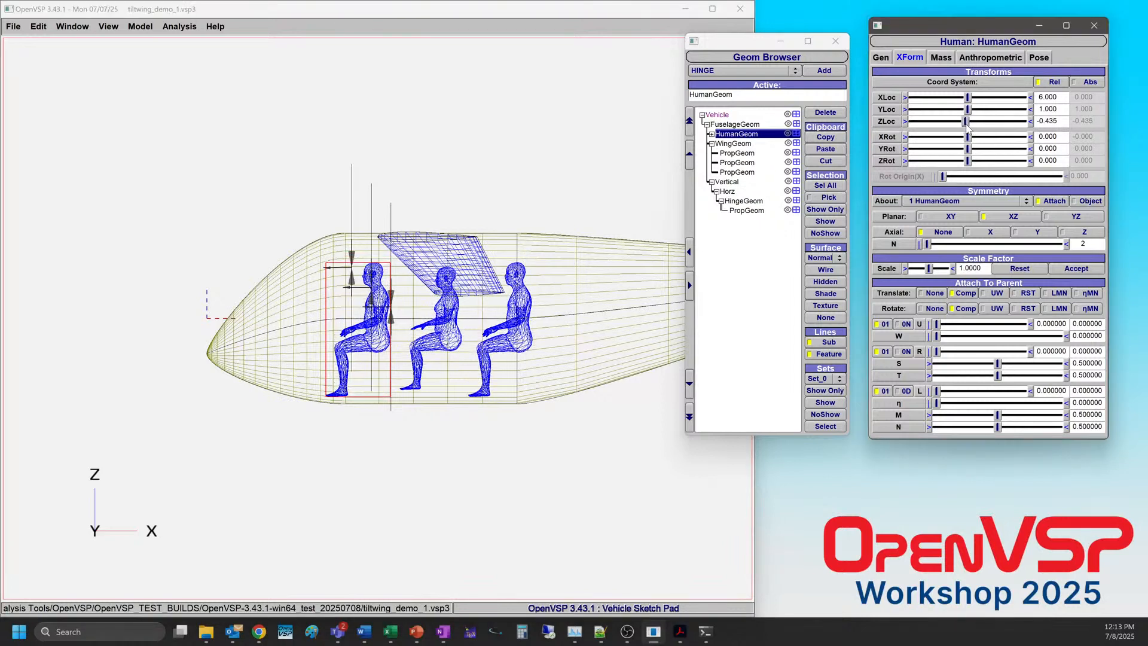
{"action": "left_click_drag", "start_coordinate": [354, 268], "coordinate": [426, 294]}
{"action": "left_click_drag", "start_coordinate": [352, 332], "coordinate": [346, 254]}
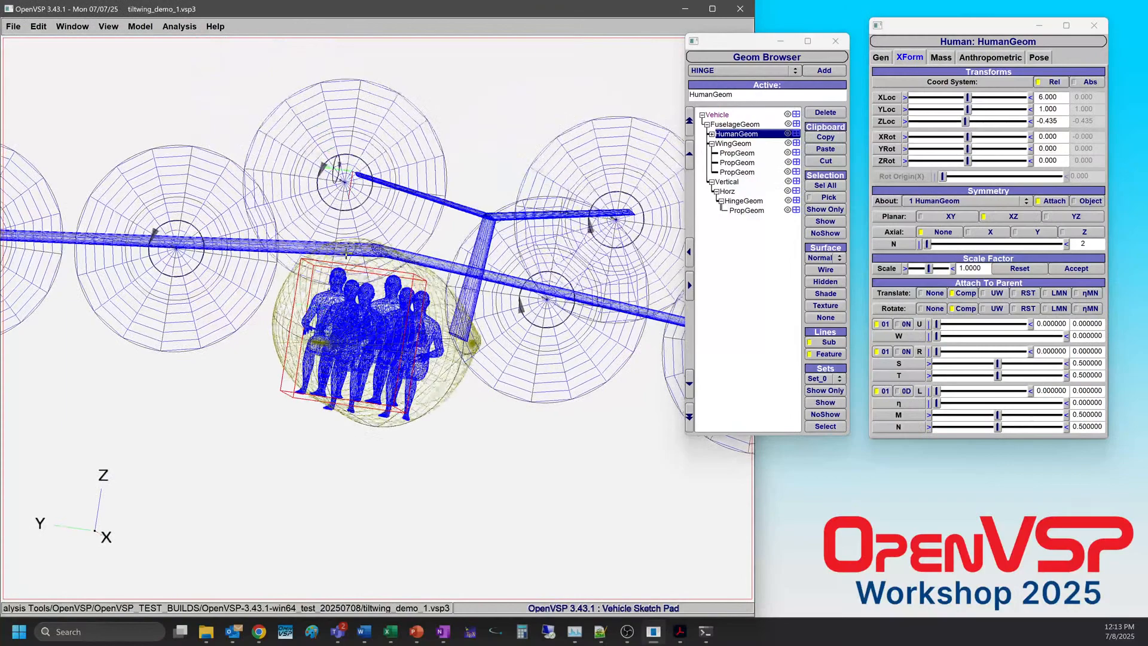
Display both HumanGeom and FuselageGeom as shaded surfaces and check the occupants' fit from the front.
{"action": "left_click", "coordinate": [826, 294]}
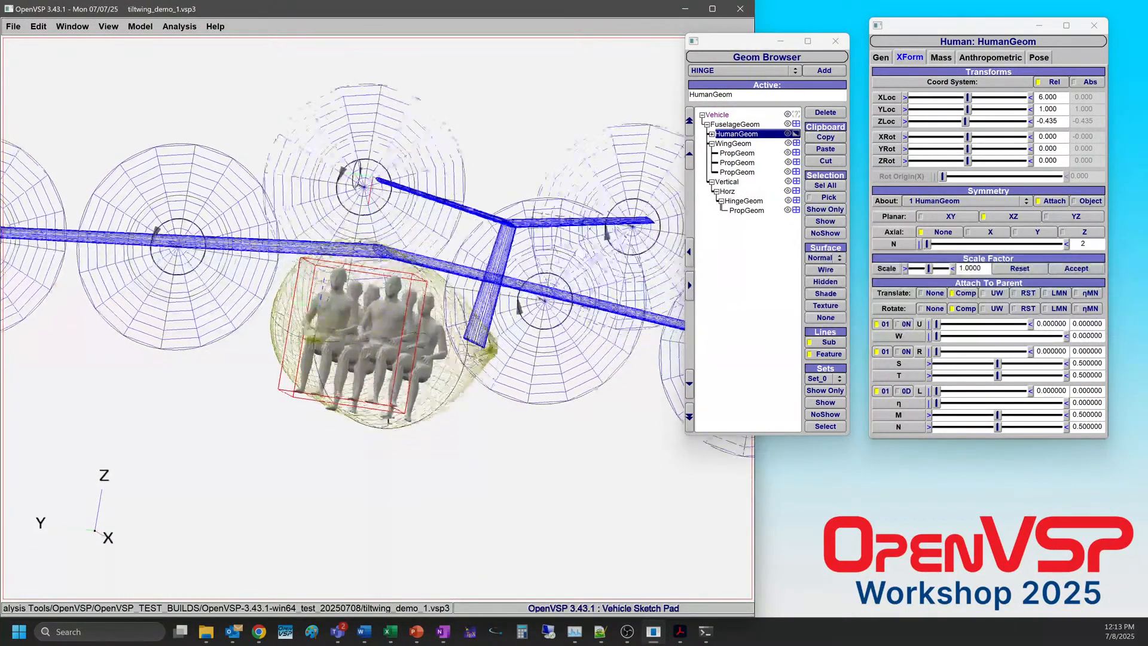
{"action": "left_click", "coordinate": [747, 124]}
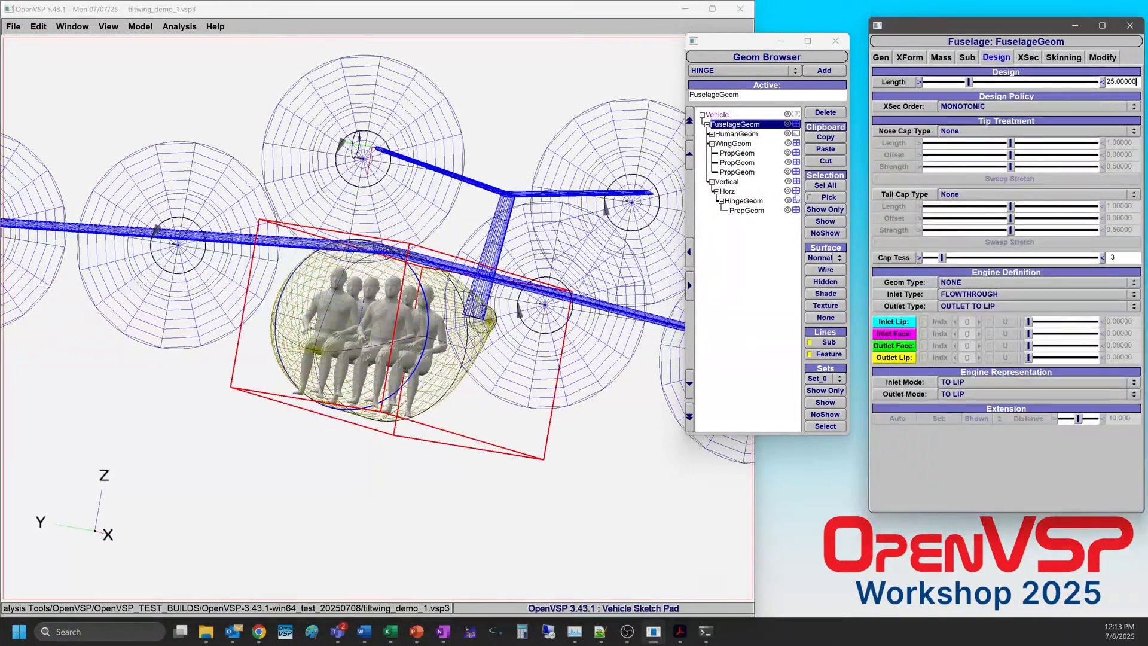
{"action": "left_click", "coordinate": [826, 293]}
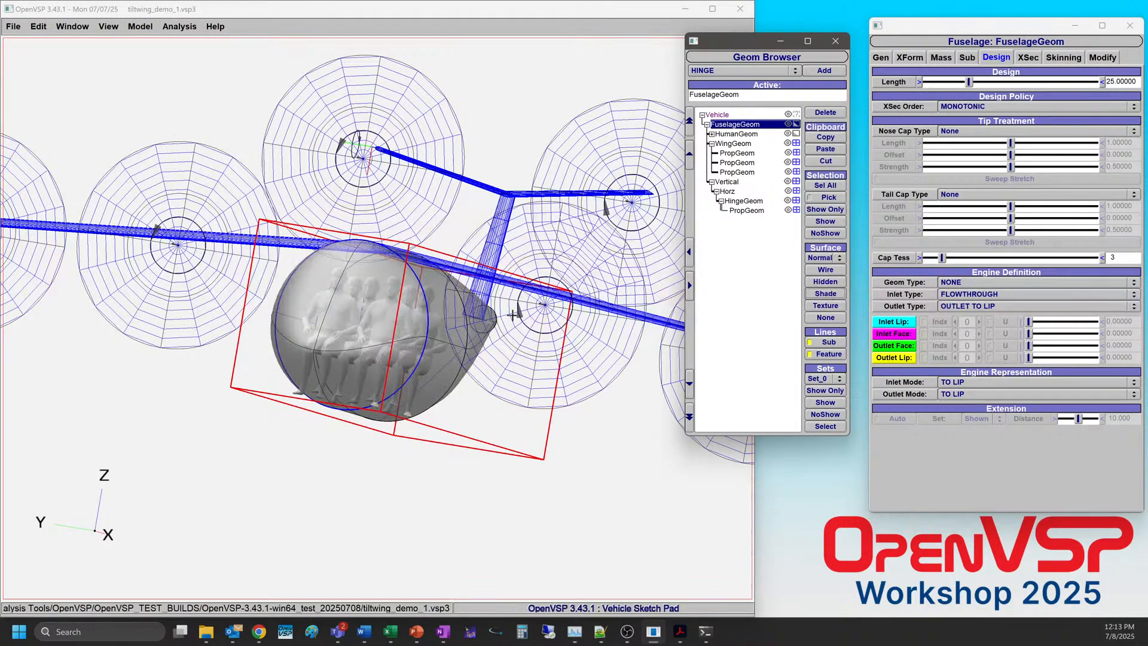
{"action": "scroll", "coordinate": [377, 317], "scroll_direction": "up", "scroll_amount": 5}
{"action": "right_click_drag", "start_coordinate": [383, 508], "coordinate": [382, 397]}
{"action": "mouse_move", "coordinate": [382, 397]}
{"action": "left_mouse_down"}
{"action": "mouse_move", "coordinate": [290, 405]}
{"action": "mouse_move", "coordinate": [380, 447]}
{"action": "left_mouse_up"}
{"action": "scroll", "coordinate": [344, 366], "scroll_direction": "down", "scroll_amount": 5}
{"action": "left_click_drag", "start_coordinate": [344, 366], "coordinate": [448, 311]}
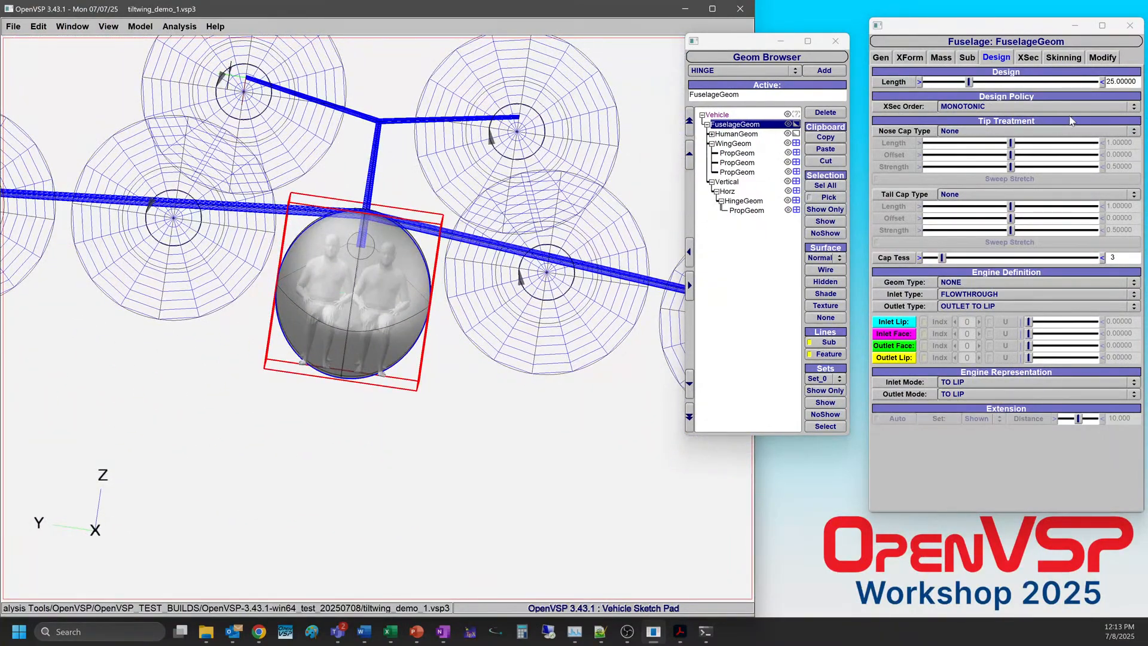
Change the type of FuselageGeom's cross section 1 to ROUNDED_RECTANGLE.
{"action": "left_click", "coordinate": [1028, 58]}
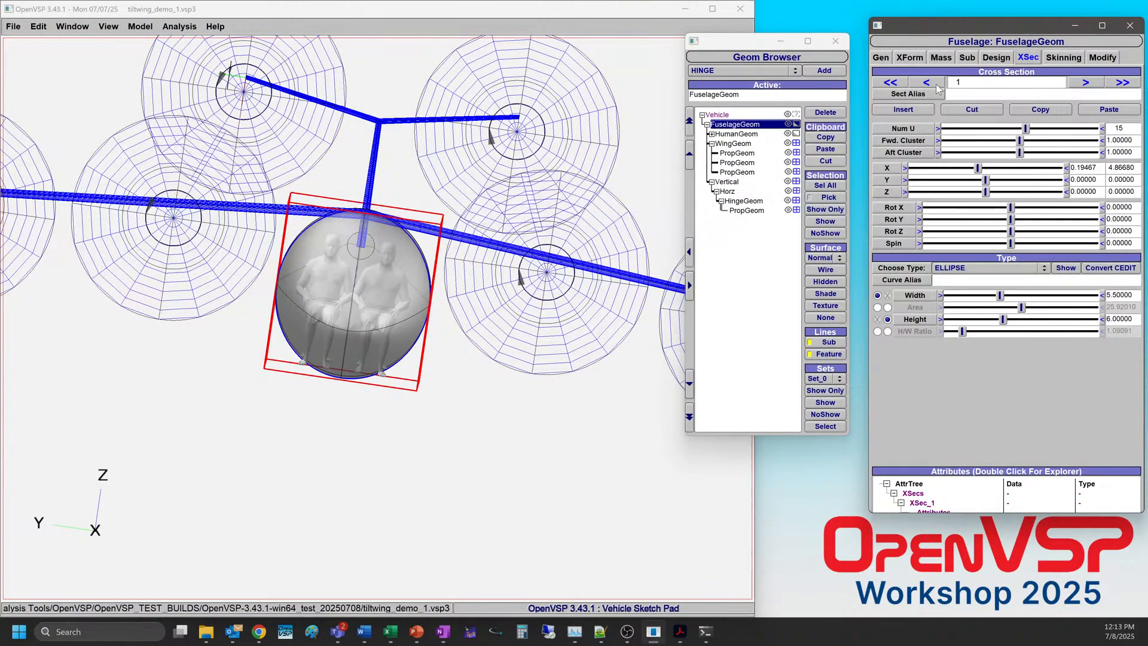
{"action": "left_click_drag", "start_coordinate": [548, 267], "coordinate": [473, 297]}
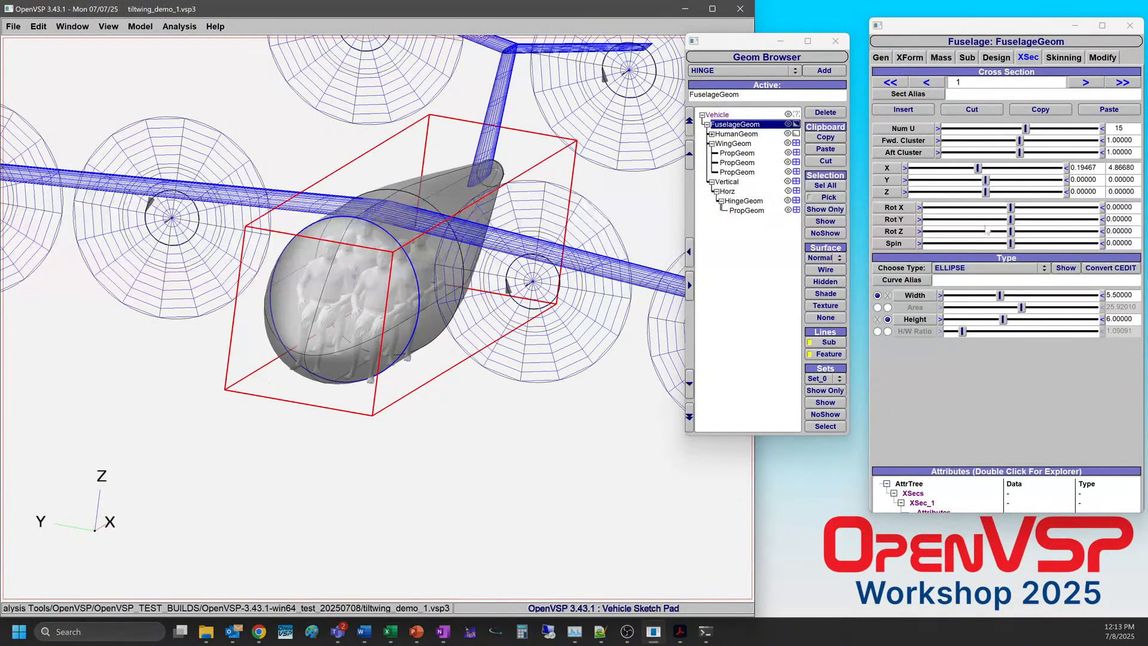
{"action": "left_click", "coordinate": [975, 270]}
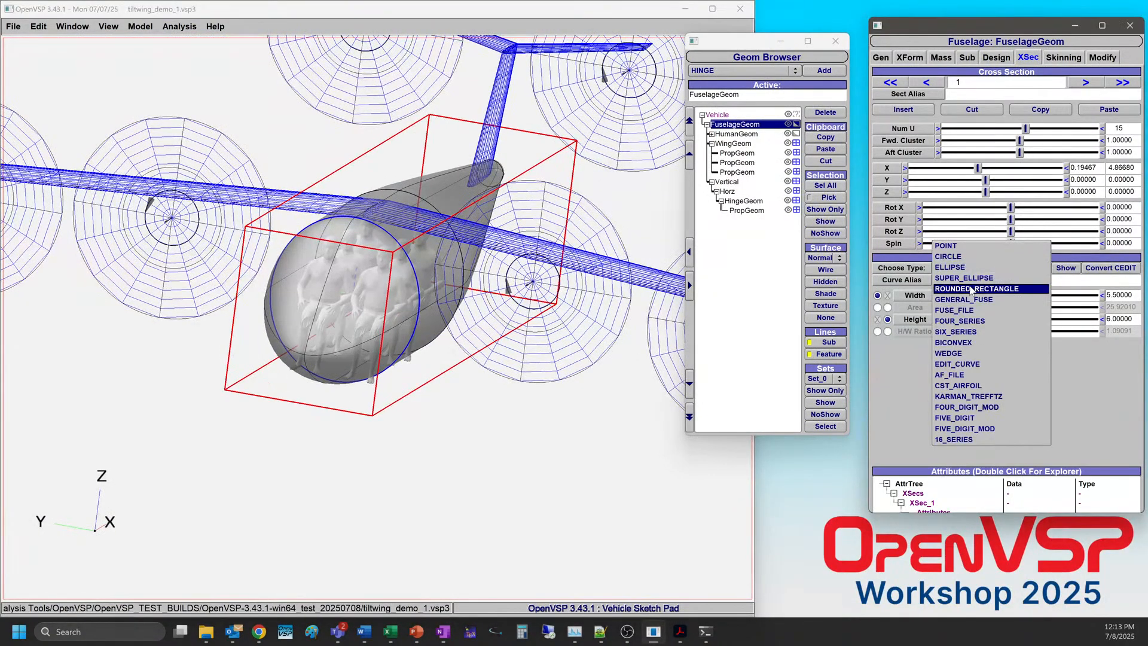
{"action": "left_click", "coordinate": [971, 289]}
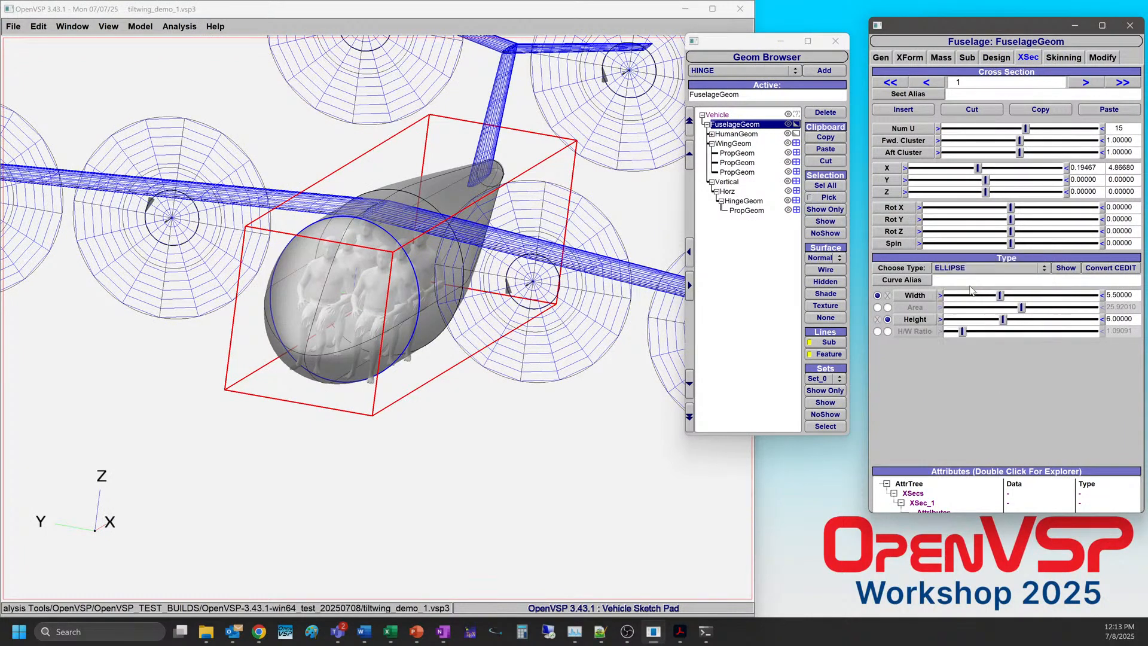
{"action": "left_click_drag", "start_coordinate": [638, 317], "coordinate": [412, 317]}
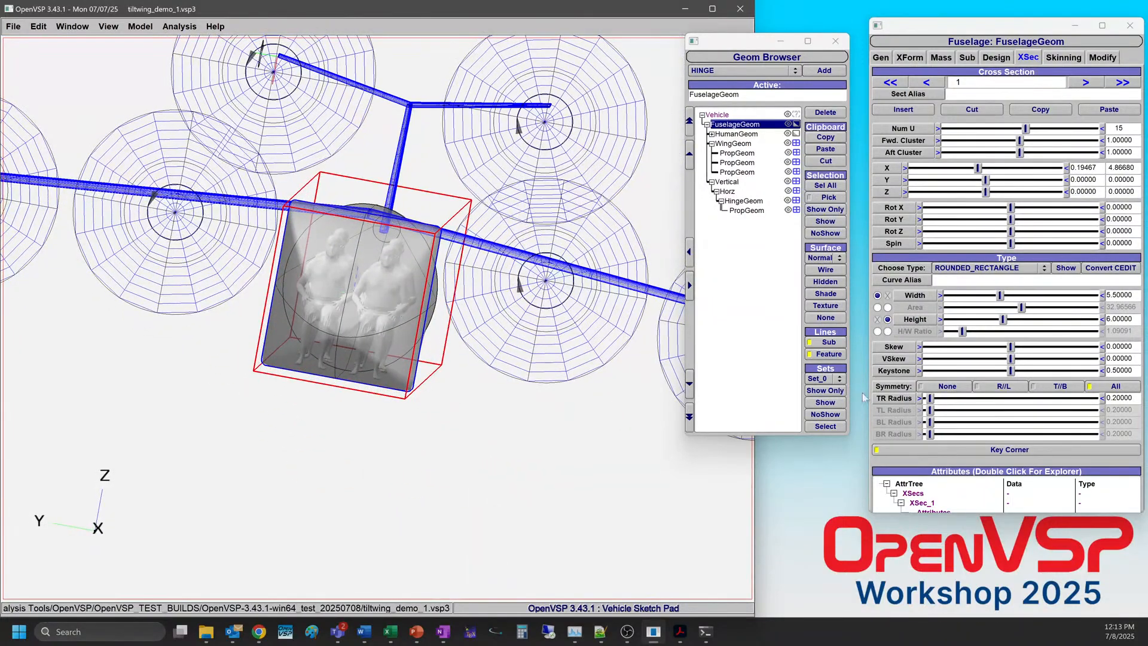
Round all corners of fuselage cross section 1 with a radius of 1.5 and check the clearance around the occupants.
{"action": "left_click_drag", "start_coordinate": [1132, 398], "coordinate": [1108, 399]}
{"action": "type", "text": "1.5"}
{"action": "key", "text": "Return"}
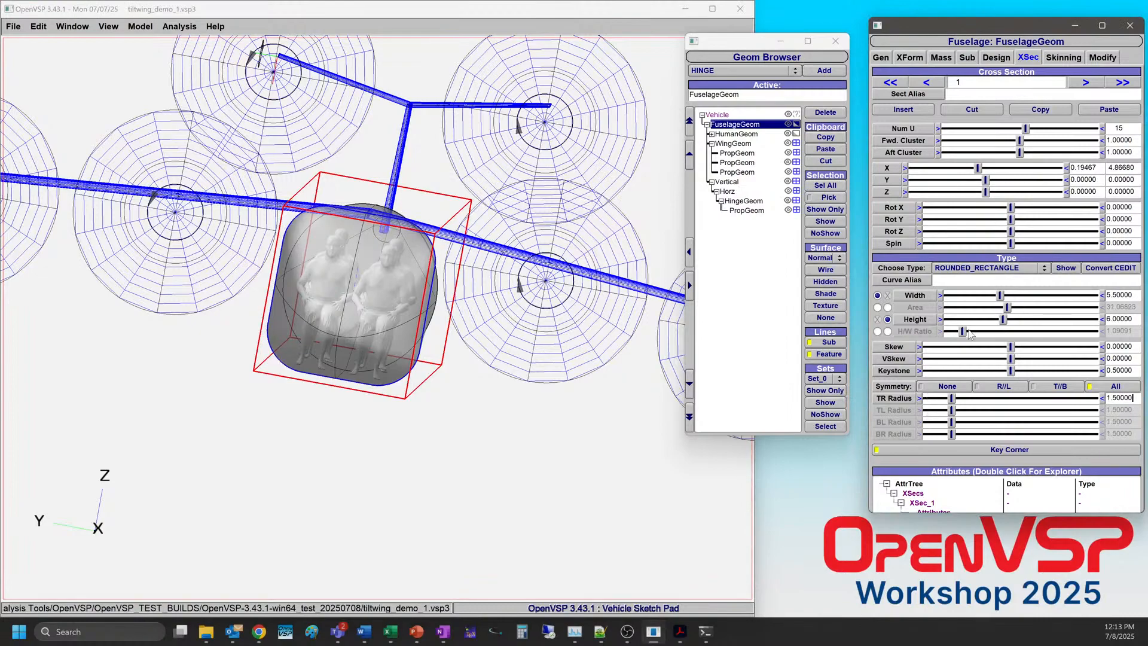
{"action": "left_click_drag", "start_coordinate": [598, 410], "coordinate": [627, 353]}
{"action": "left_click_drag", "start_coordinate": [398, 312], "coordinate": [298, 317]}
{"action": "scroll", "coordinate": [297, 317], "scroll_direction": "up", "scroll_amount": 10}
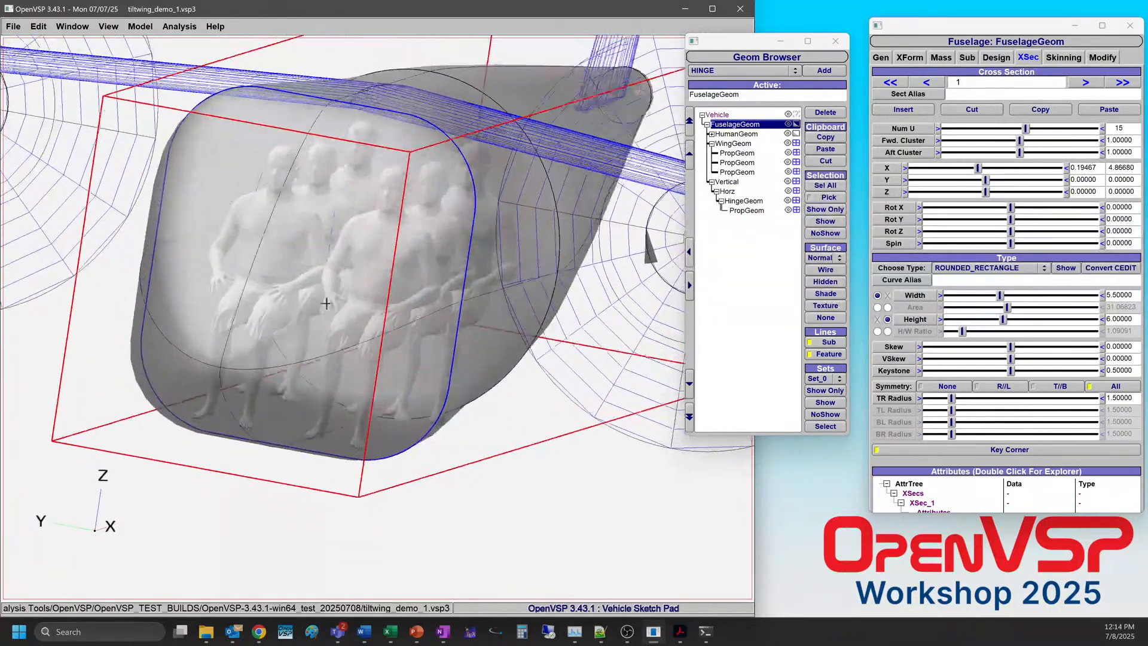
{"action": "left_click_drag", "start_coordinate": [257, 258], "coordinate": [401, 297]}
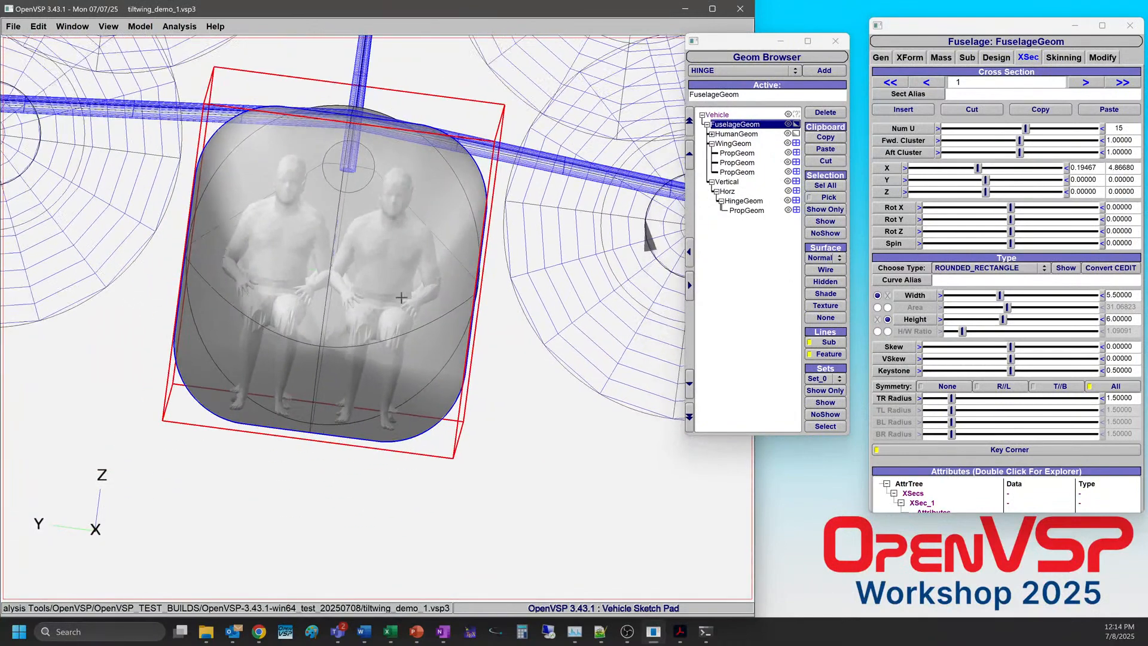
Change fuselage cross section 1 to the GENERAL_FUSE type and inspect where the occupants' feet meet the skin.
{"action": "left_click", "coordinate": [986, 268]}
{"action": "left_click", "coordinate": [982, 279]}
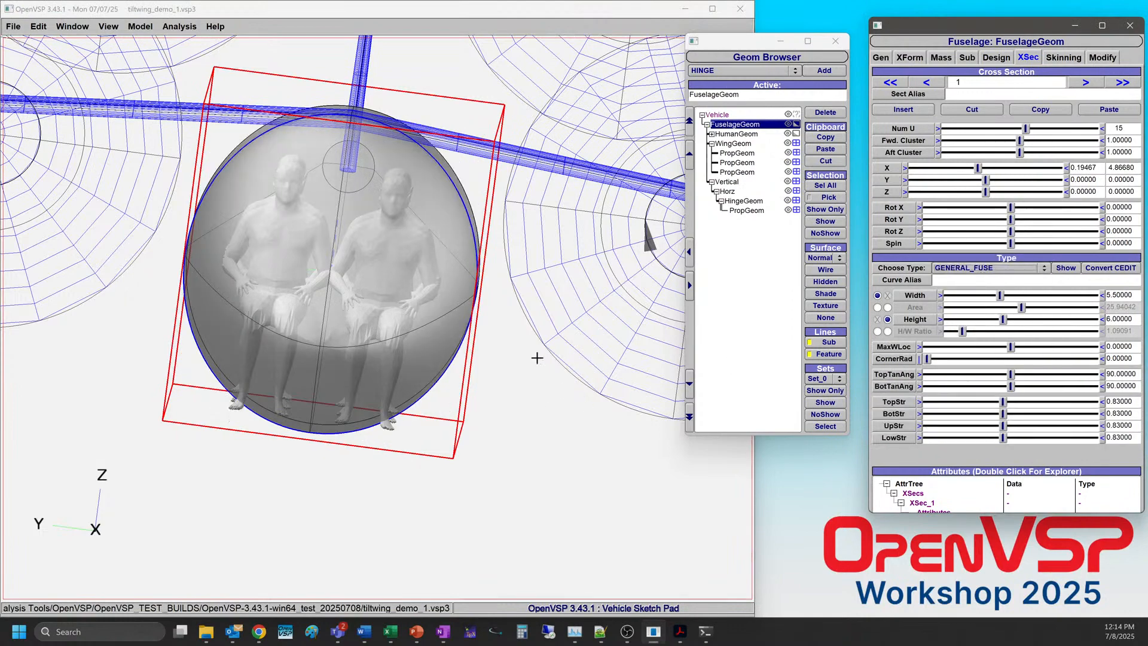
{"action": "mouse_move", "coordinate": [522, 349]}
{"action": "left_mouse_down"}
{"action": "mouse_move", "coordinate": [522, 361]}
{"action": "mouse_move", "coordinate": [525, 346]}
{"action": "left_mouse_up"}
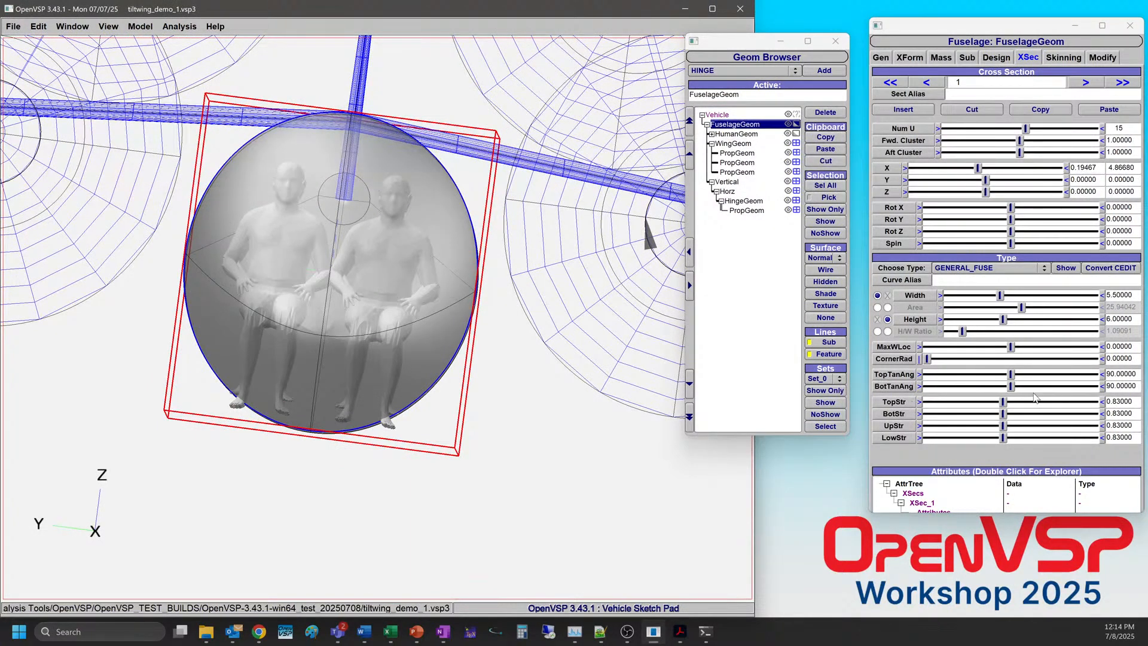
{"action": "left_click_drag", "start_coordinate": [412, 353], "coordinate": [323, 395]}
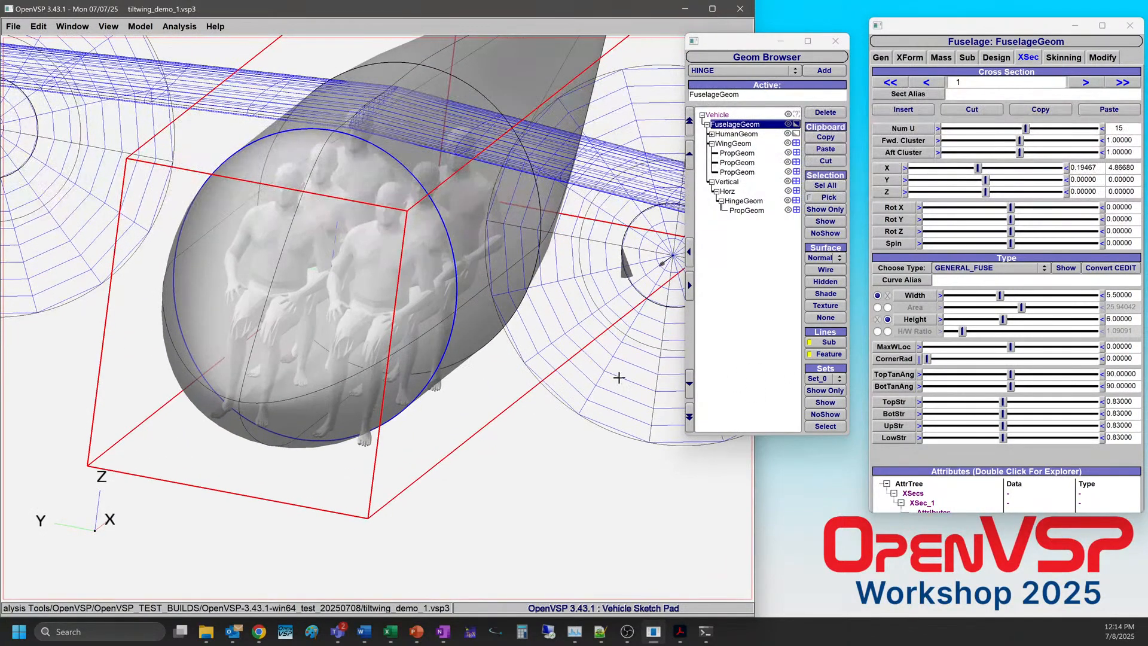
{"action": "left_click_drag", "start_coordinate": [392, 367], "coordinate": [412, 295]}
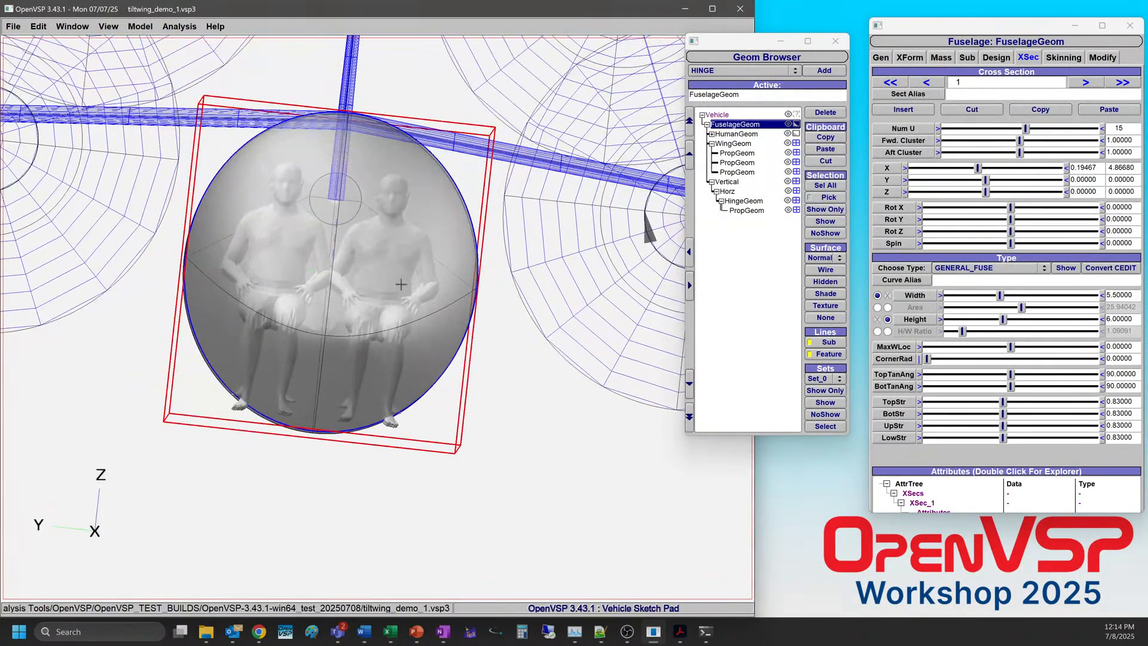
{"action": "left_click_drag", "start_coordinate": [378, 359], "coordinate": [333, 375]}
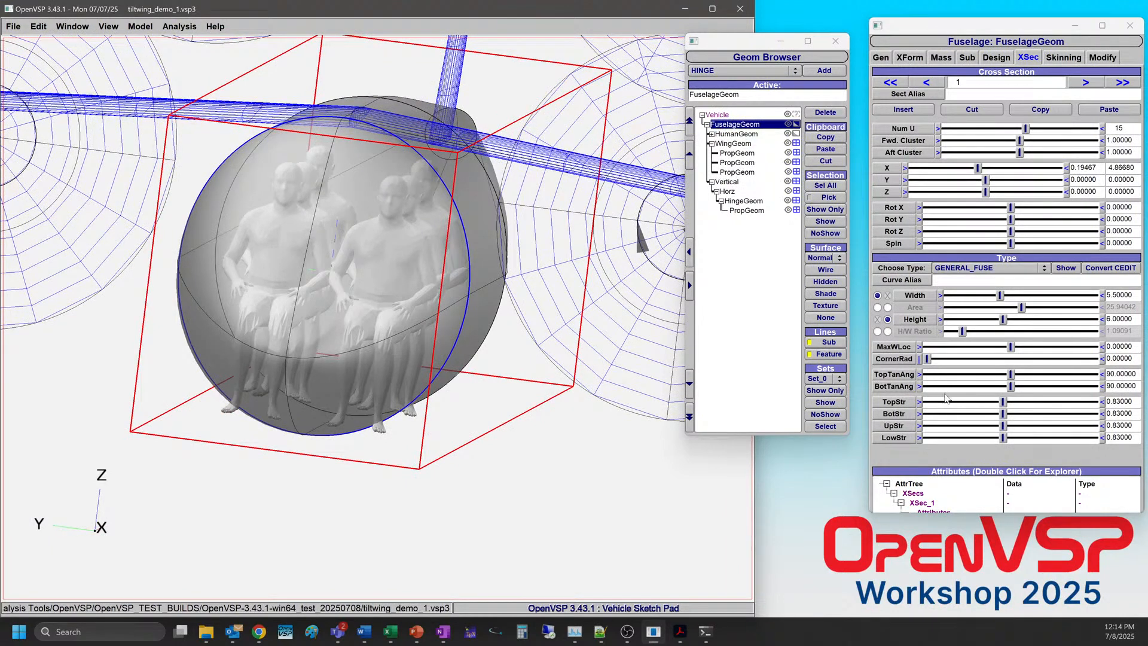
Try a fuller underside on fuselage cross section 1 with a BotStr of about 1.438 and a LowStr of 1.
{"action": "left_click_drag", "start_coordinate": [1006, 419], "coordinate": [1031, 449]}
{"action": "left_click_drag", "start_coordinate": [453, 445], "coordinate": [362, 426]}
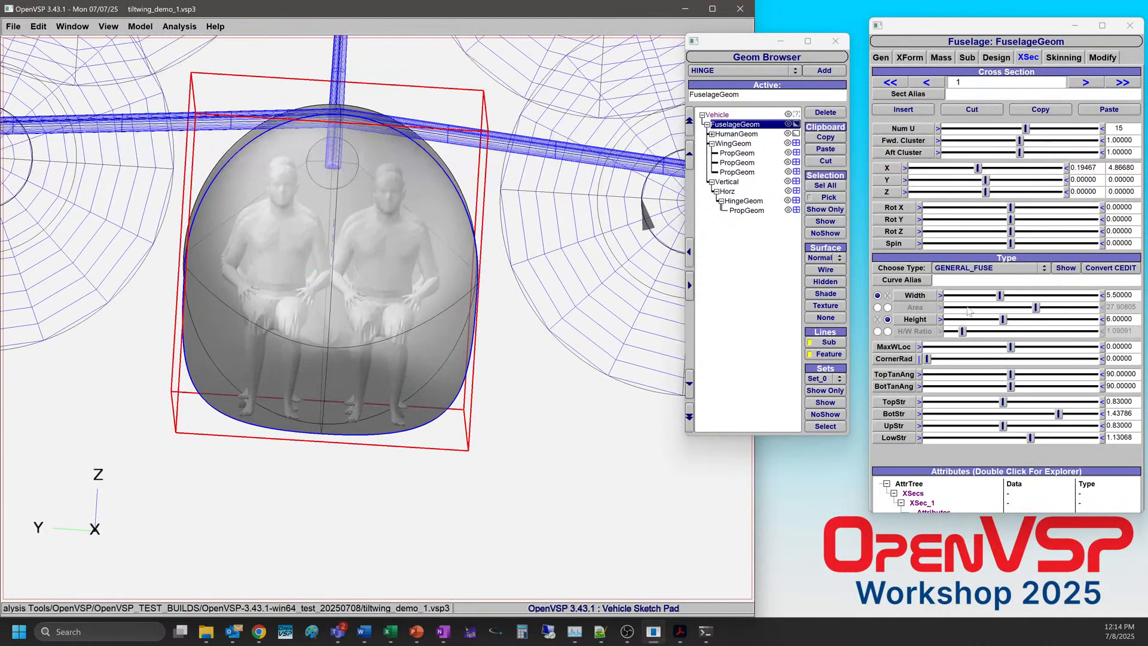
{"action": "double_click", "coordinate": [1123, 437]}
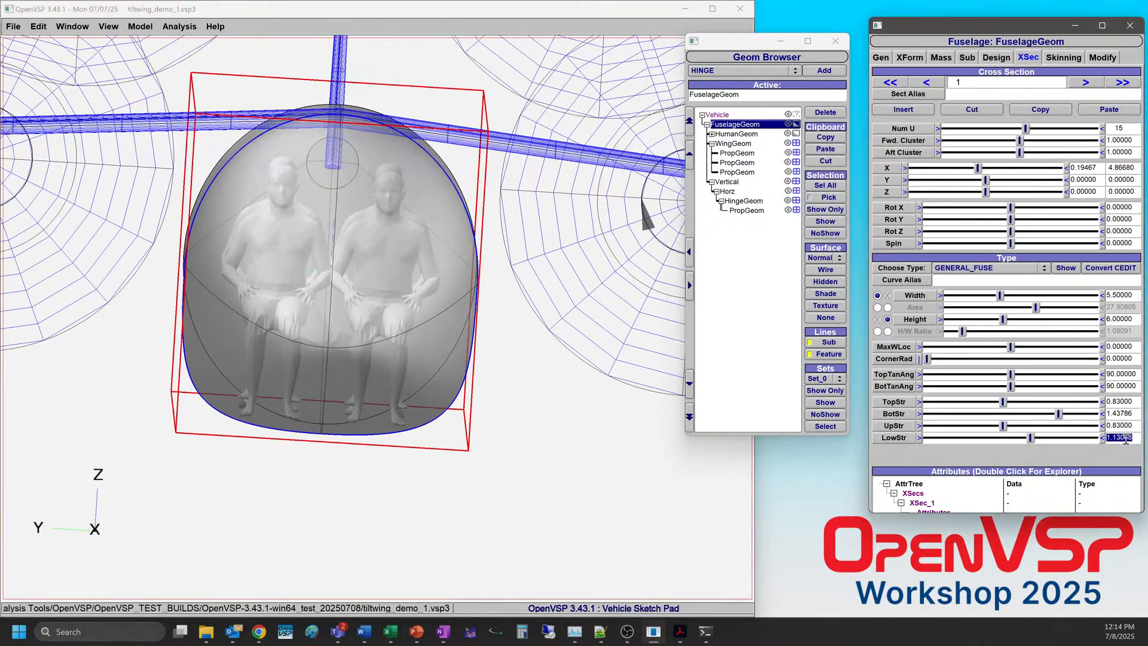
{"action": "type", "text": "1"}
{"action": "key", "text": "Return"}
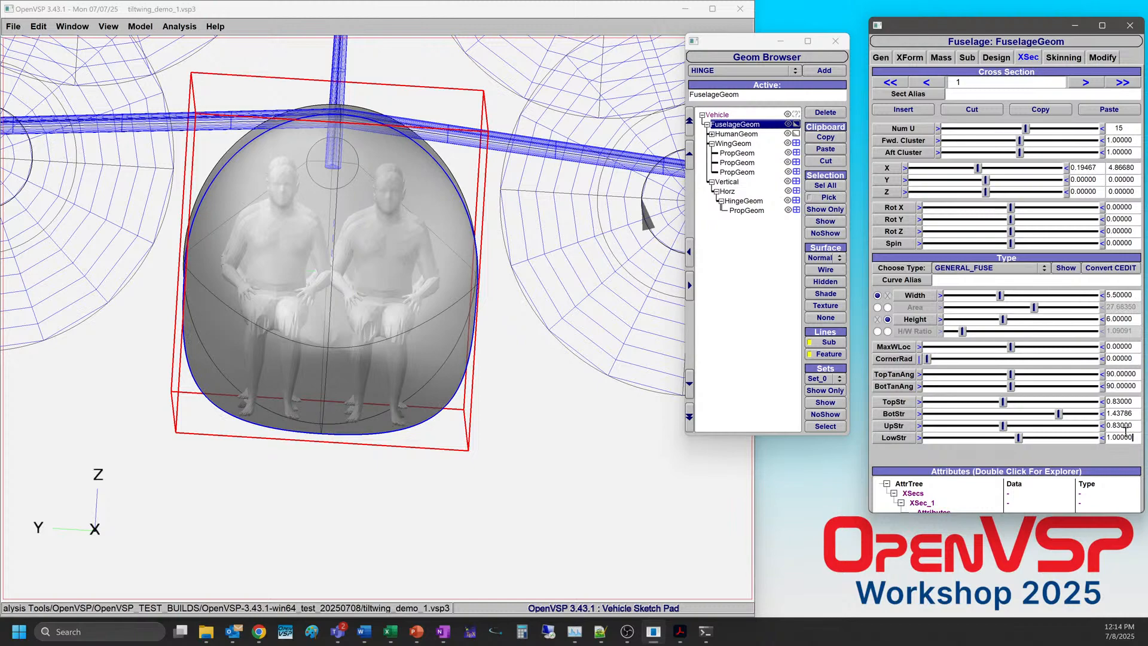
Set BotStr of fuselage cross section 1 to 1 and raise its LowStr to about 1.3.
{"action": "double_click", "coordinate": [1123, 413]}
{"action": "type", "text": "1"}
{"action": "key", "text": "Return"}
{"action": "left_click_drag", "start_coordinate": [366, 414], "coordinate": [351, 396]}
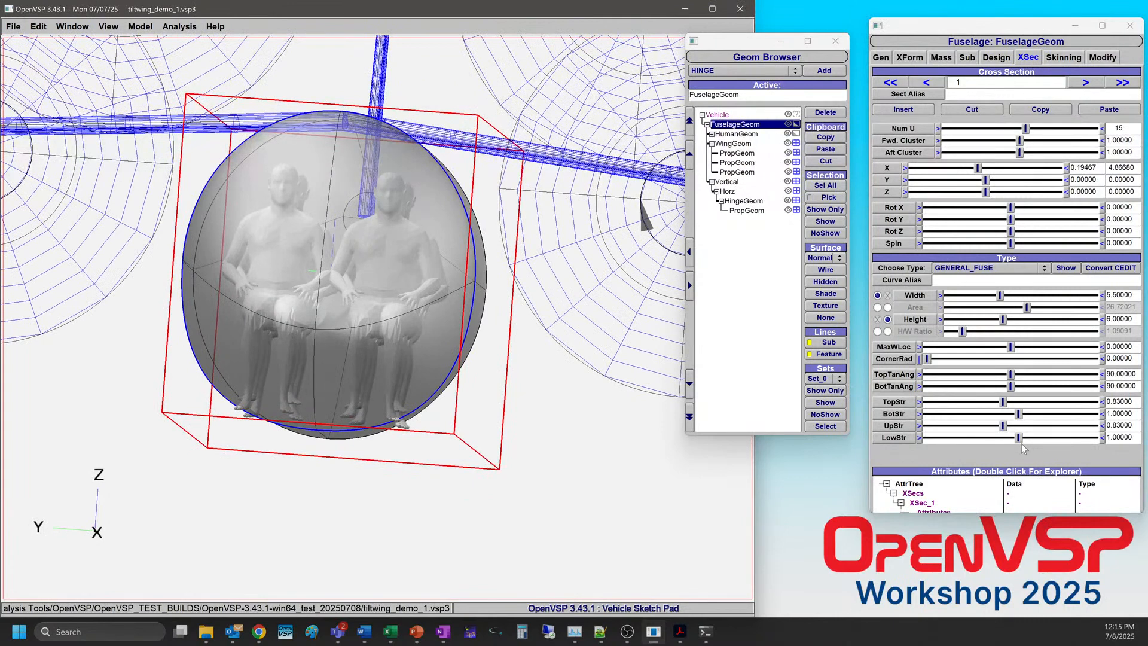
{"action": "left_click_drag", "start_coordinate": [1017, 436], "coordinate": [1044, 442]}
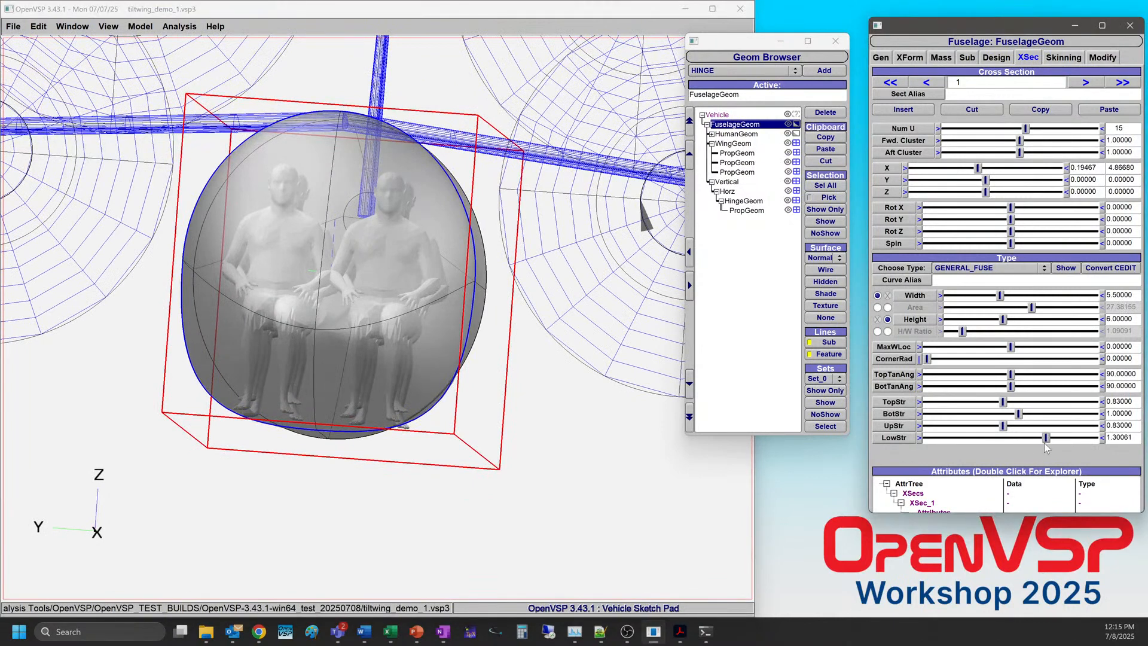
Set LowStr of fuselage cross section 1 to 1.5 and narrow its width to about 4.93.
{"action": "double_click", "coordinate": [1128, 438]}
{"action": "type", "text": "1.5"}
{"action": "key", "text": "Return"}
{"action": "mouse_move", "coordinate": [405, 414]}
{"action": "left_mouse_down"}
{"action": "mouse_move", "coordinate": [299, 406]}
{"action": "mouse_move", "coordinate": [416, 415]}
{"action": "mouse_move", "coordinate": [391, 402]}
{"action": "left_mouse_up"}
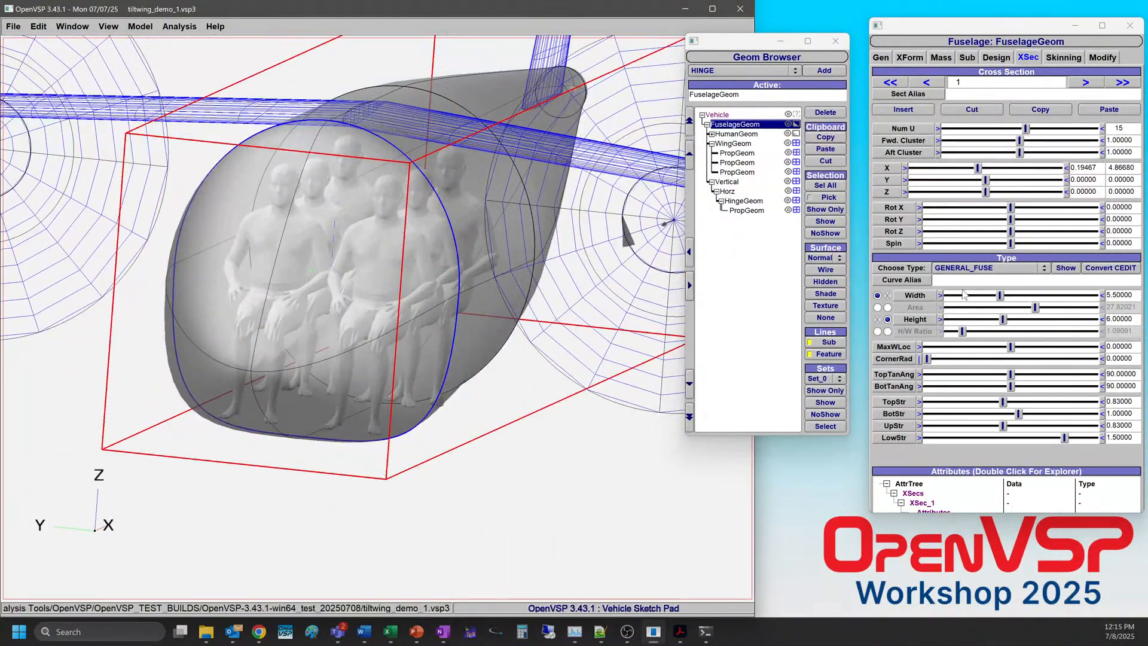
{"action": "mouse_move", "coordinate": [323, 266]}
{"action": "left_mouse_down"}
{"action": "mouse_move", "coordinate": [239, 297]}
{"action": "mouse_move", "coordinate": [287, 199]}
{"action": "mouse_move", "coordinate": [306, 250]}
{"action": "mouse_move", "coordinate": [277, 269]}
{"action": "mouse_move", "coordinate": [318, 266]}
{"action": "mouse_move", "coordinate": [284, 262]}
{"action": "mouse_move", "coordinate": [254, 285]}
{"action": "mouse_move", "coordinate": [308, 288]}
{"action": "mouse_move", "coordinate": [317, 243]}
{"action": "mouse_move", "coordinate": [299, 277]}
{"action": "mouse_move", "coordinate": [311, 273]}
{"action": "left_mouse_up"}
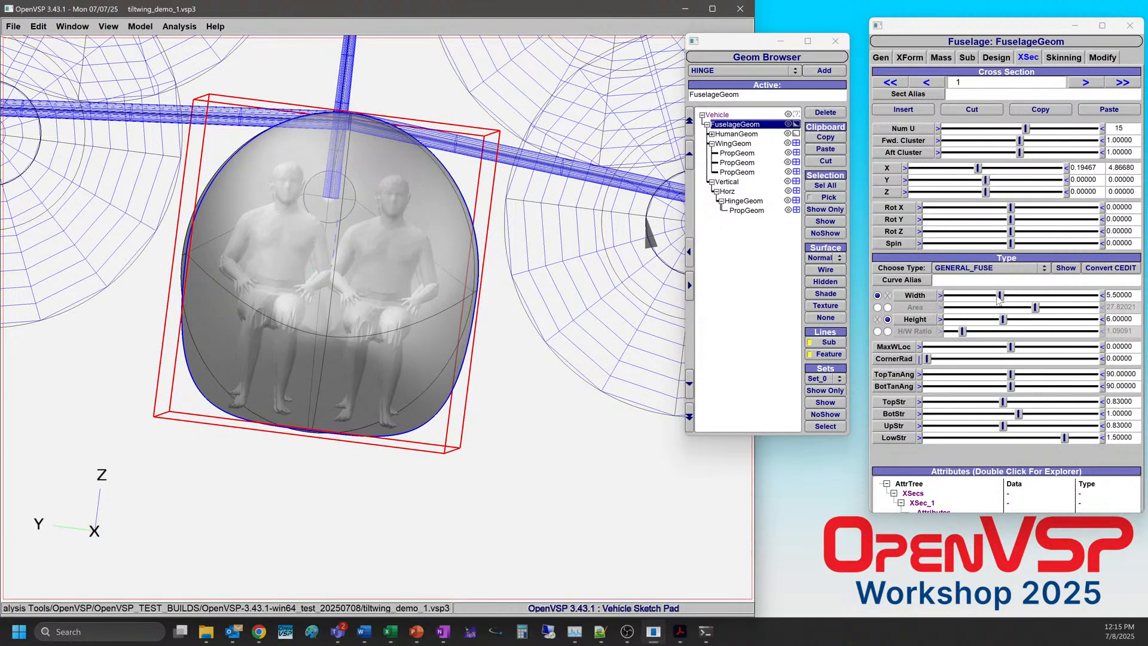
{"action": "left_click_drag", "start_coordinate": [999, 295], "coordinate": [997, 297]}
{"action": "left_click_drag", "start_coordinate": [995, 299], "coordinate": [994, 299]}
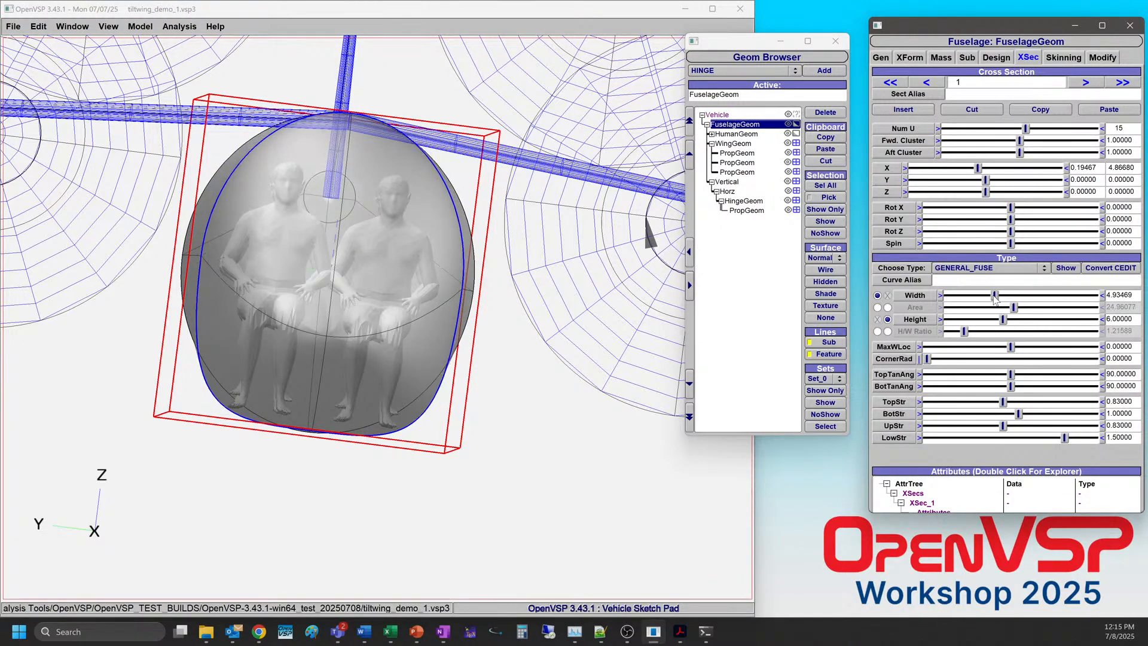
{"action": "left_click_drag", "start_coordinate": [404, 312], "coordinate": [367, 335]}
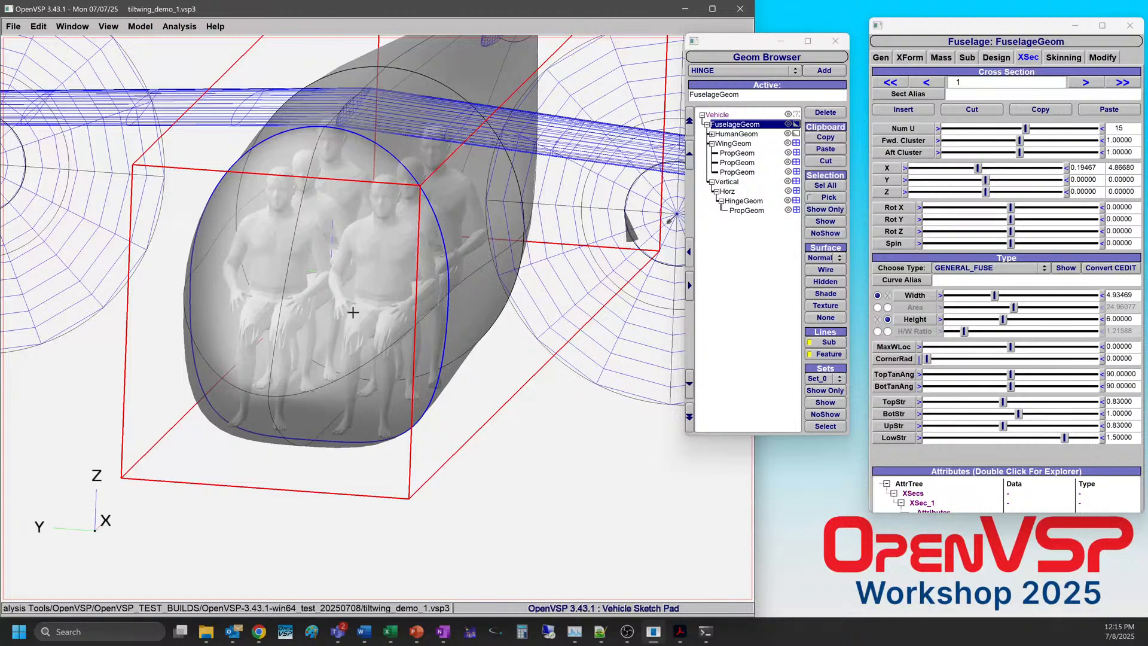
Open the Snap To tool, set the target minimum distance to 0.1 and assign the width of fuselage cross section 1 as its parameter.
{"action": "left_click", "coordinate": [141, 27]}
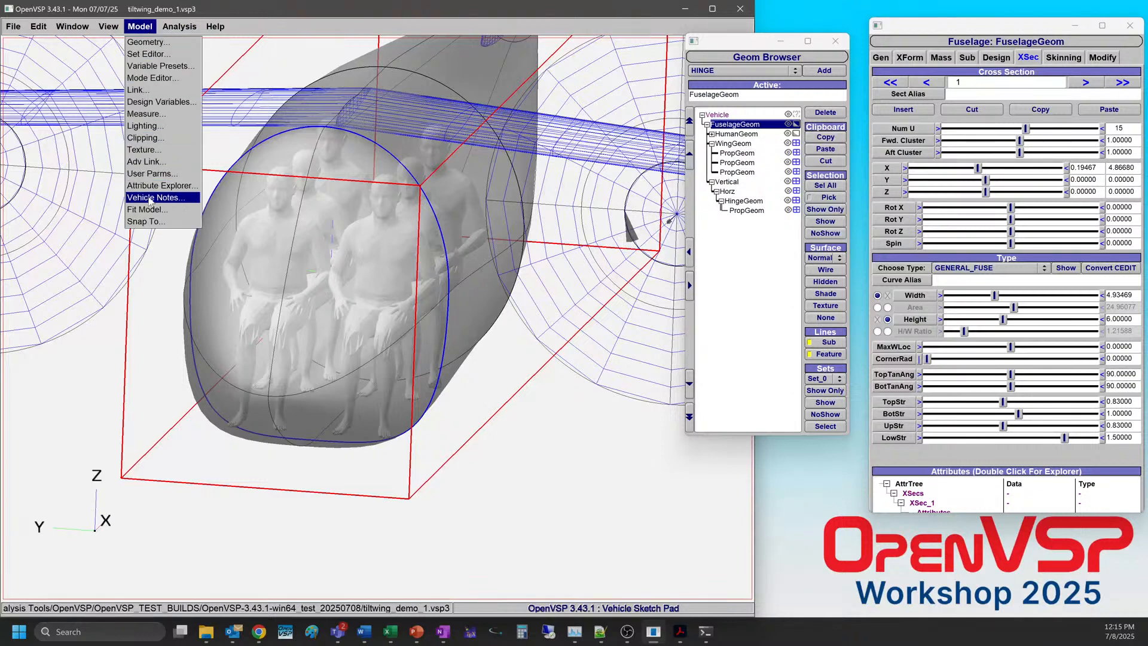
{"action": "left_click", "coordinate": [147, 222]}
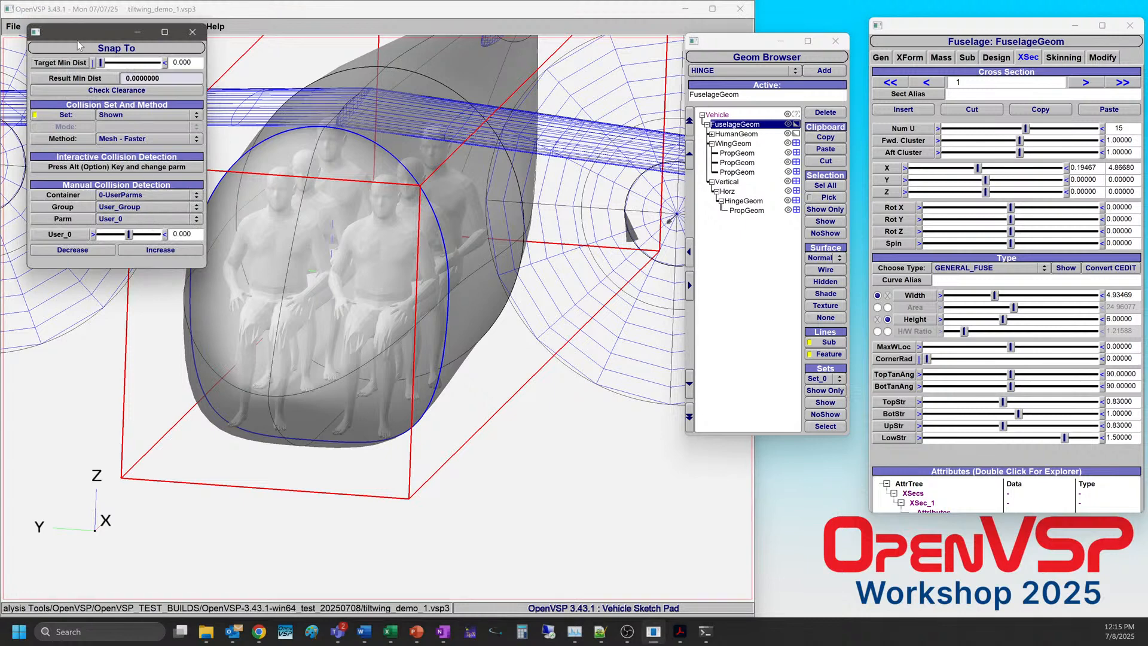
{"action": "left_click_drag", "start_coordinate": [72, 37], "coordinate": [540, 357]}
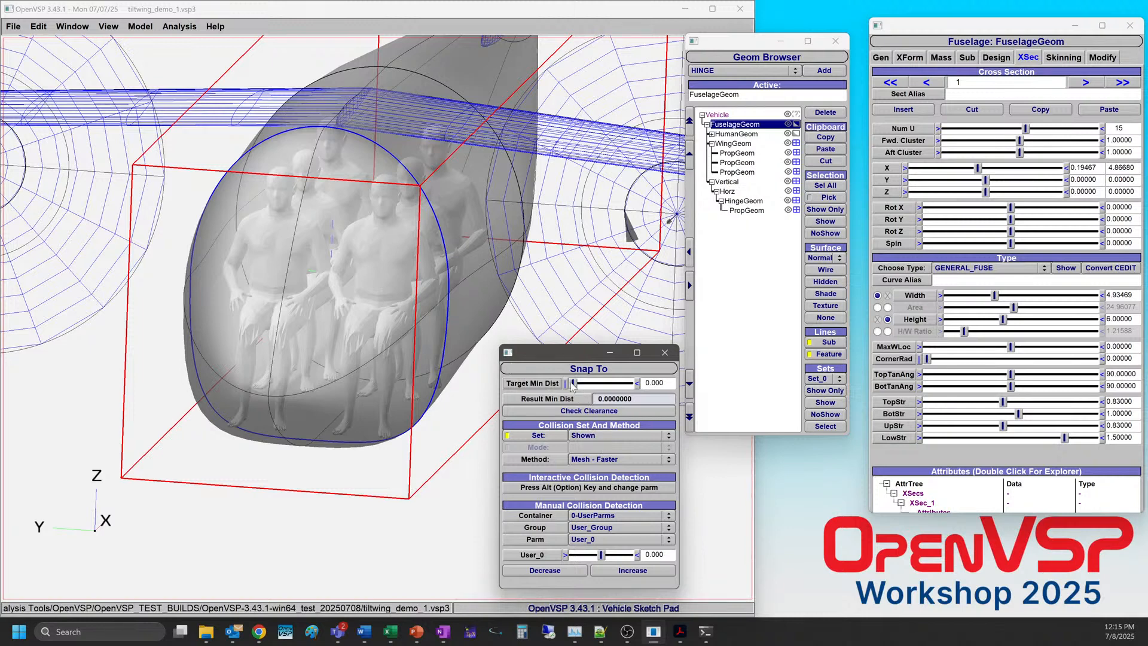
{"action": "left_click_drag", "start_coordinate": [669, 382], "coordinate": [593, 385]}
{"action": "key", "text": "BackSpace"}
{"action": "left_click_drag", "start_coordinate": [925, 297], "coordinate": [633, 528]}
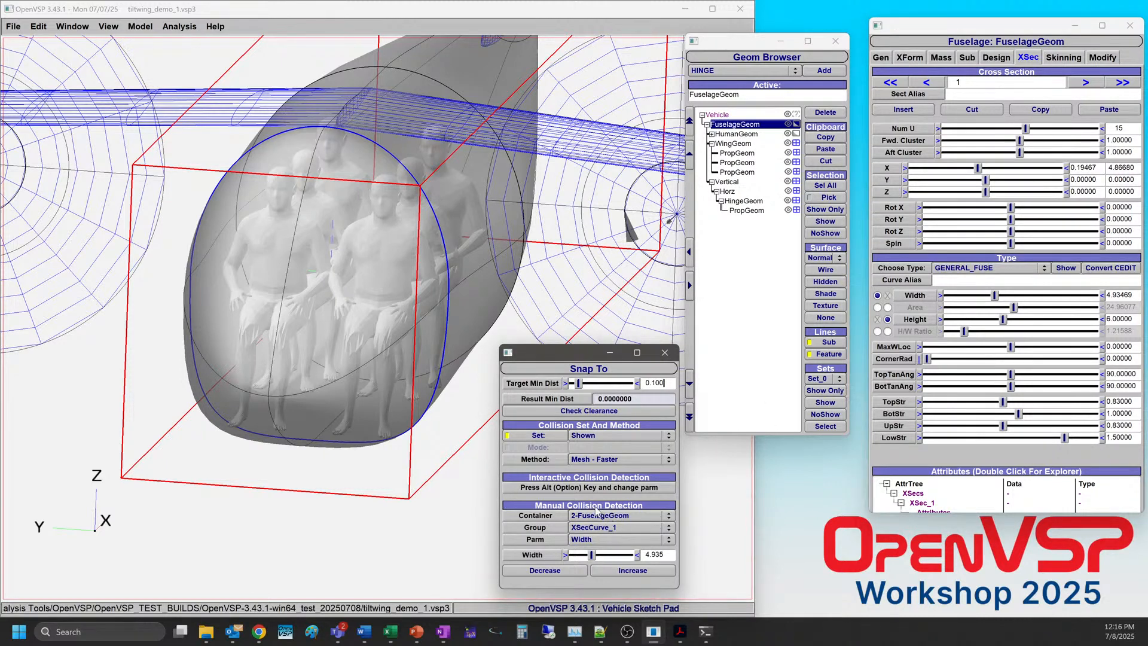
Try to decrease the width of fuselage cross section 1 by collision detection and inspect the occupants' fit.
{"action": "left_click_drag", "start_coordinate": [380, 442], "coordinate": [430, 416]}
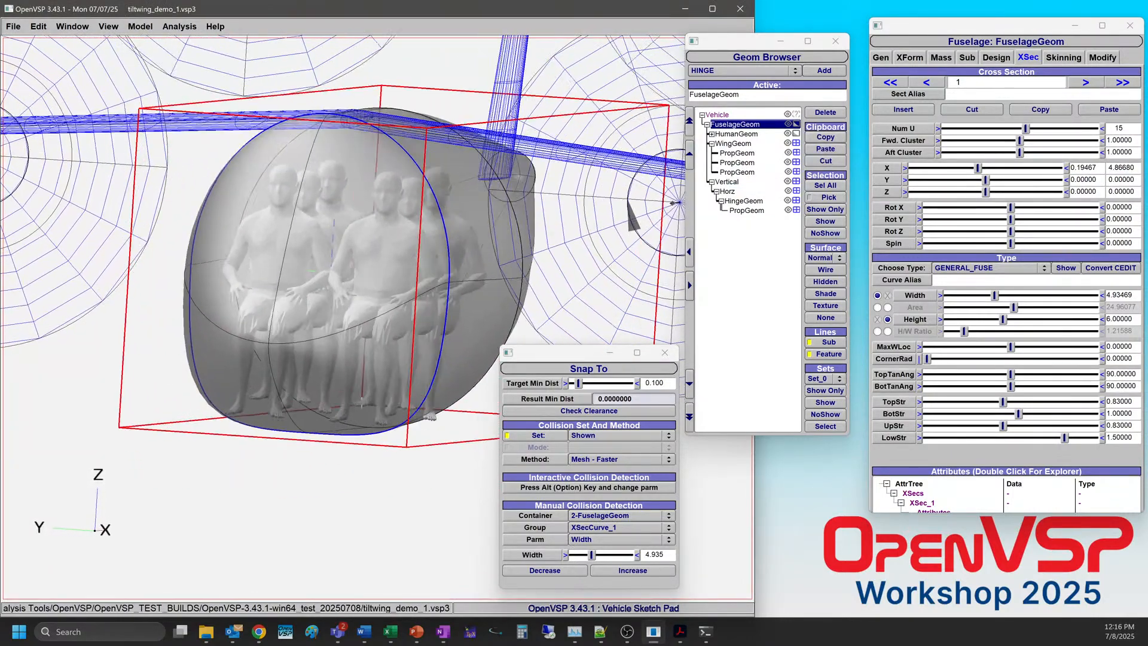
{"action": "left_click", "coordinate": [564, 572]}
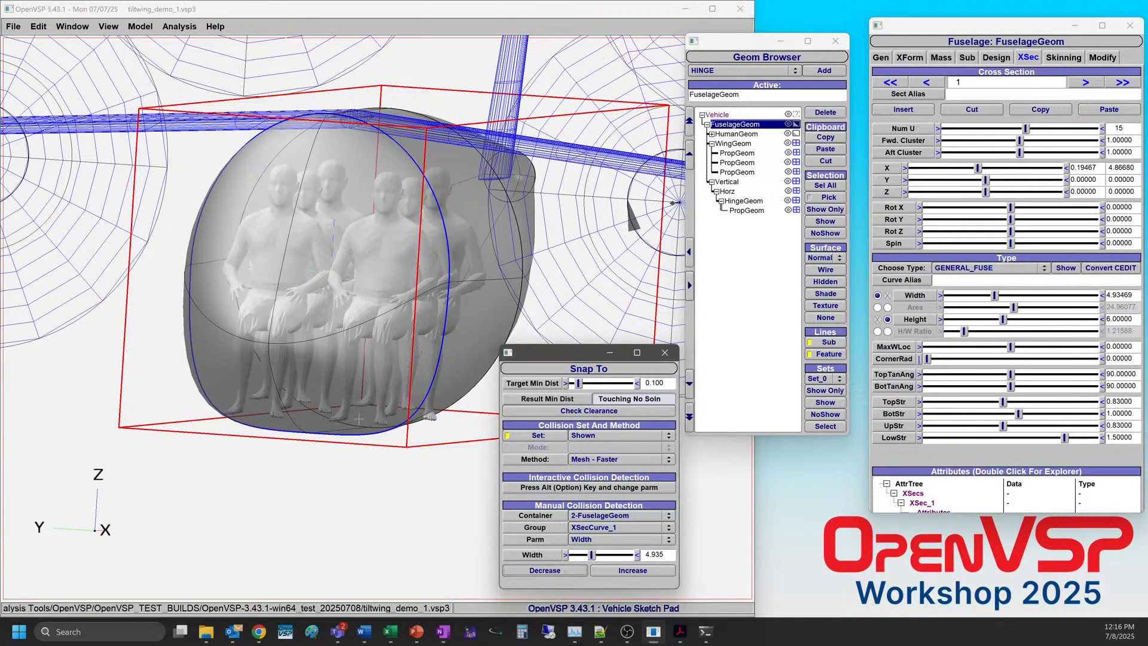
{"action": "left_click_drag", "start_coordinate": [400, 411], "coordinate": [400, 466]}
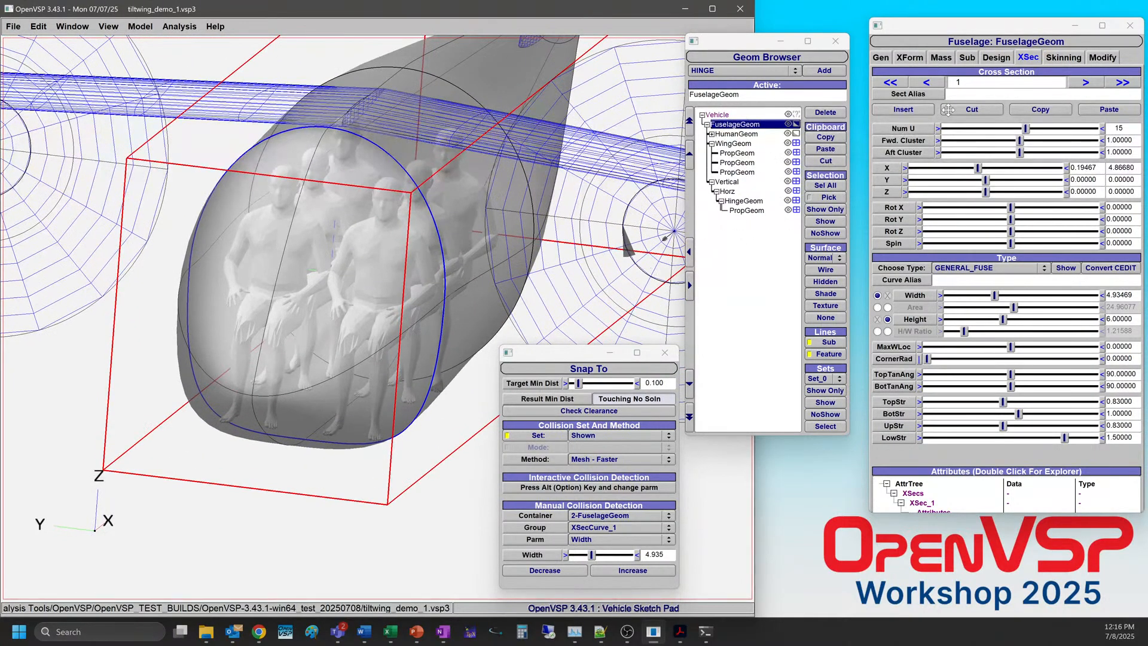
Copy fuselage cross section 1 onto cross section 2 and inspect the reshaped cabin.
{"action": "left_click", "coordinate": [1086, 83]}
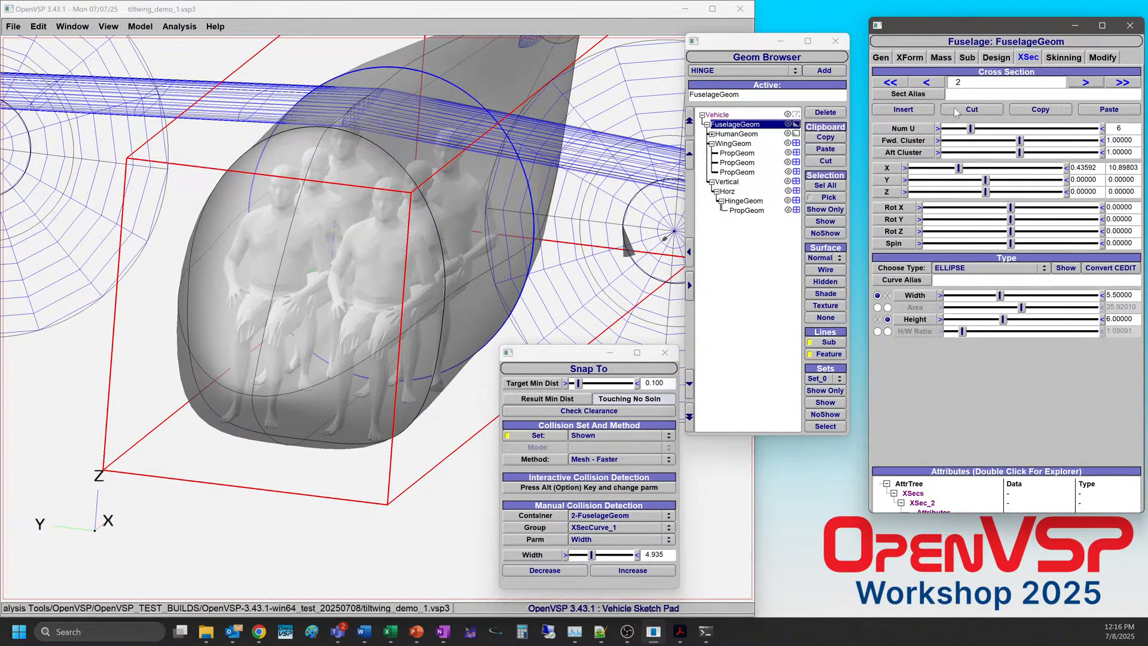
{"action": "left_click", "coordinate": [928, 81]}
{"action": "left_click", "coordinate": [1038, 110]}
{"action": "left_click", "coordinate": [1085, 83]}
{"action": "left_click", "coordinate": [1099, 111]}
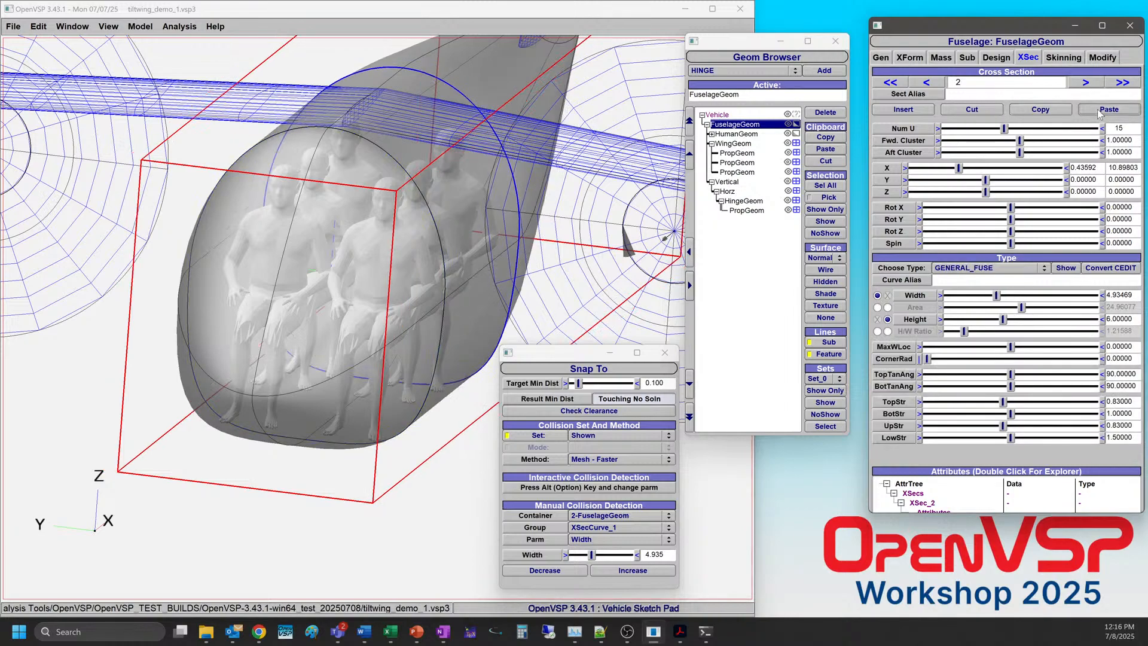
{"action": "mouse_move", "coordinate": [406, 371]}
{"action": "left_mouse_down"}
{"action": "mouse_move", "coordinate": [486, 330]}
{"action": "mouse_move", "coordinate": [469, 335]}
{"action": "mouse_move", "coordinate": [368, 197]}
{"action": "mouse_move", "coordinate": [383, 215]}
{"action": "left_mouse_up"}
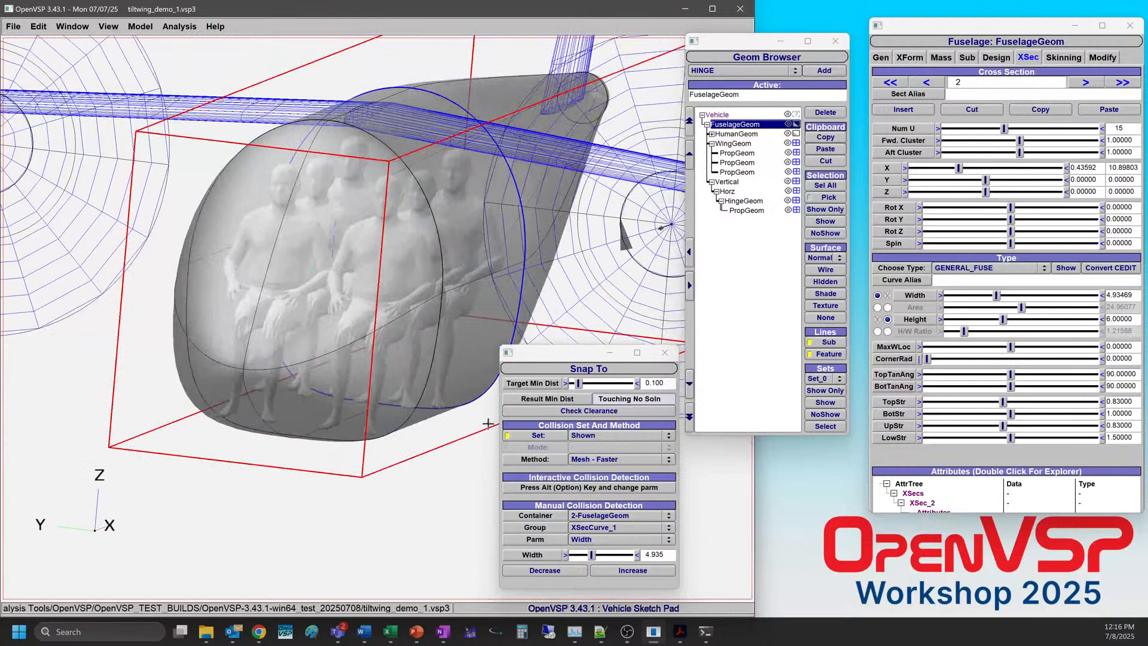
Try decreasing and increasing the width of cross section 1 by collision detection and check the clearance.
{"action": "left_click", "coordinate": [566, 572]}
{"action": "left_click", "coordinate": [605, 572]}
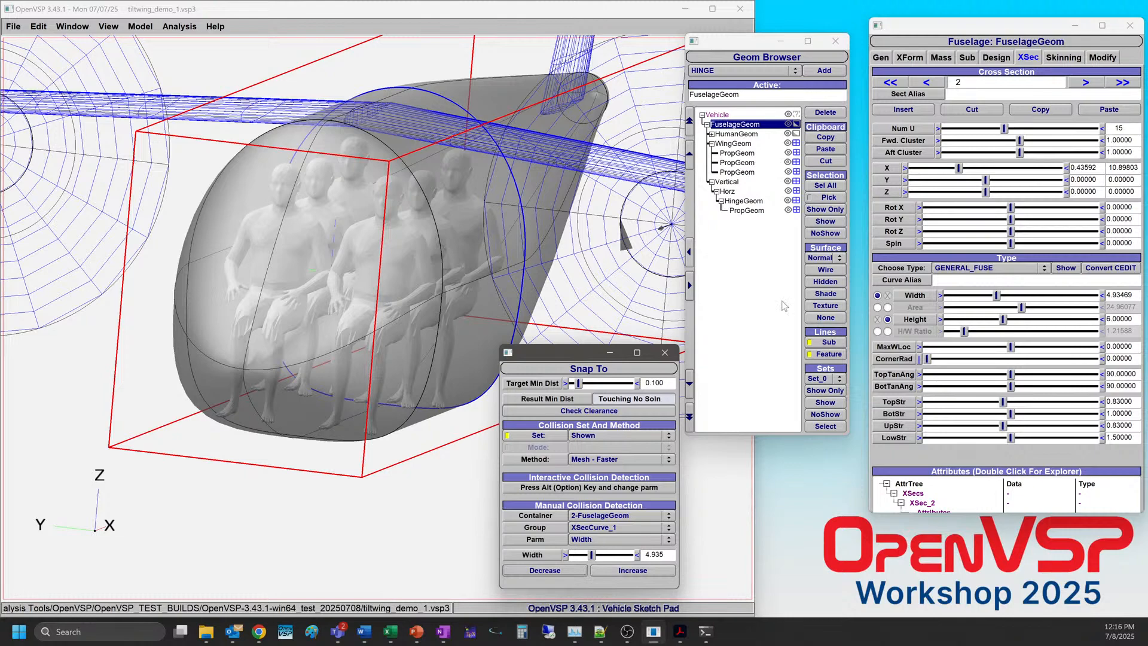
{"action": "left_click", "coordinate": [601, 411]}
{"action": "left_click_drag", "start_coordinate": [597, 352], "coordinate": [763, 306]}
Try narrowing fuselage cross section 2 to a width of about 4.63.
{"action": "mouse_move", "coordinate": [337, 338]}
{"action": "left_mouse_down"}
{"action": "mouse_move", "coordinate": [379, 321]}
{"action": "mouse_move", "coordinate": [355, 344]}
{"action": "left_mouse_up"}
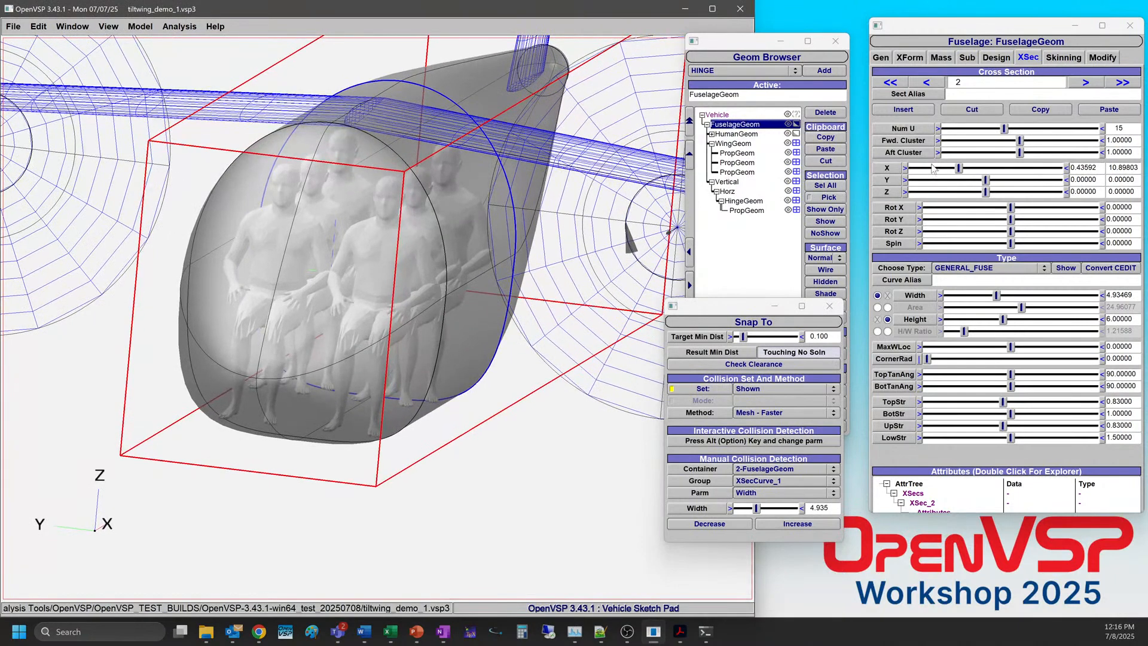
{"action": "left_click", "coordinate": [999, 295]}
{"action": "left_click_drag", "start_coordinate": [1001, 302], "coordinate": [997, 301]}
Set the width of fuselage cross section 1 to 5 and check the fit around the occupants.
{"action": "left_click", "coordinate": [938, 85]}
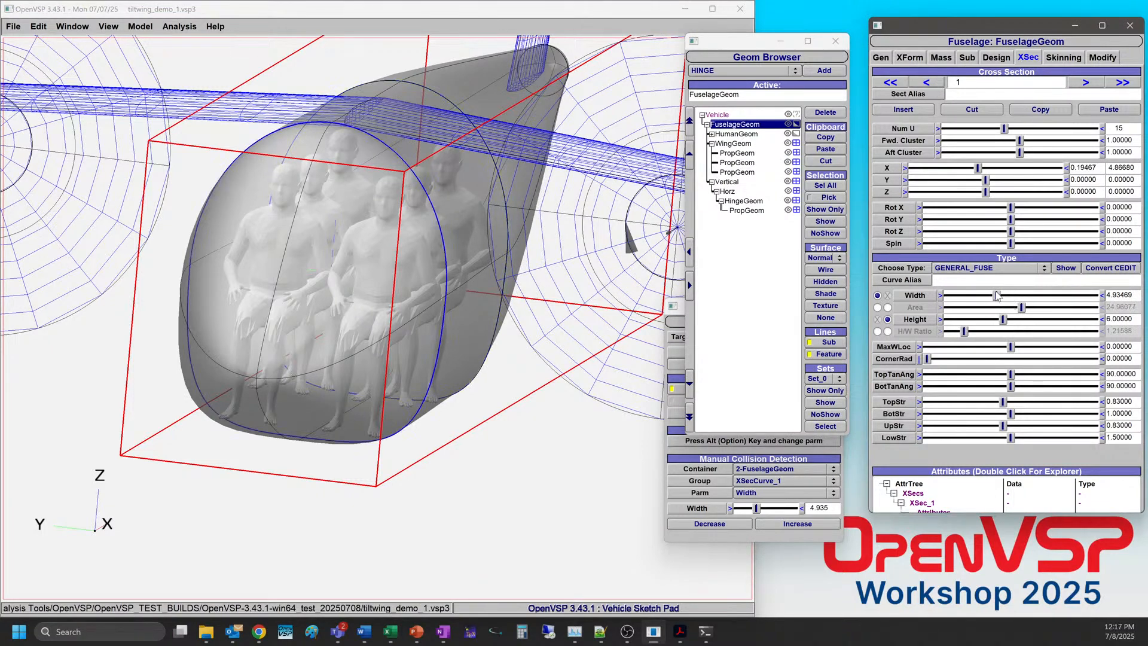
{"action": "left_click_drag", "start_coordinate": [997, 295], "coordinate": [999, 302]}
{"action": "double_click", "coordinate": [1118, 292]}
{"action": "type", "text": "5"}
{"action": "key", "text": "Return"}
{"action": "left_click_drag", "start_coordinate": [316, 433], "coordinate": [281, 362]}
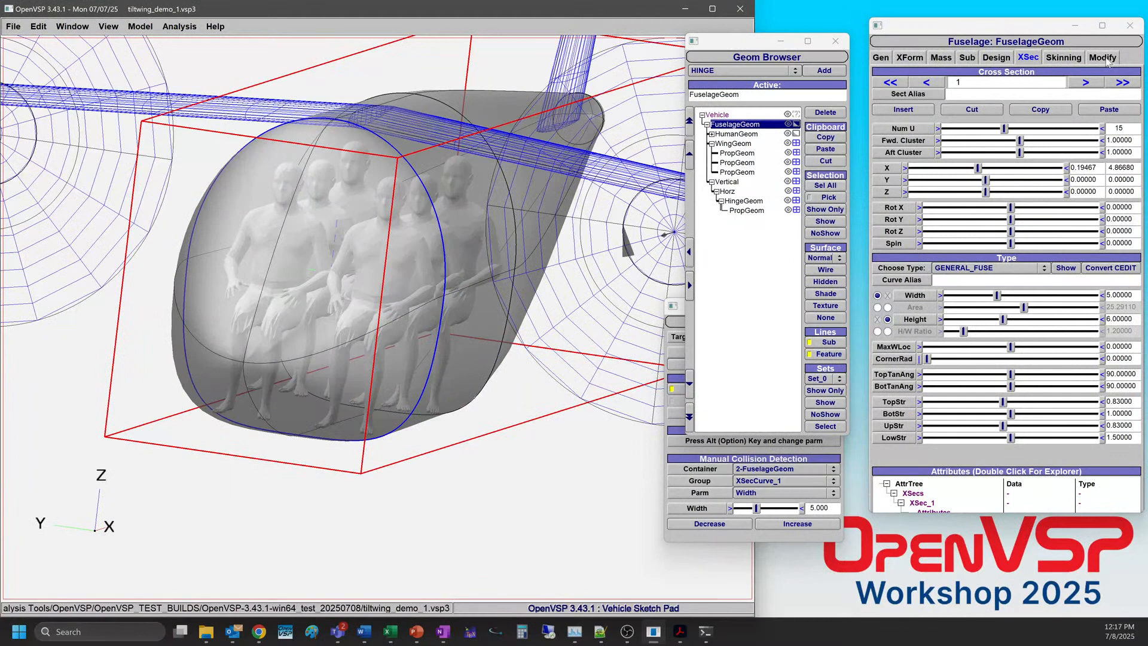
Set the width of fuselage cross section 2 to 5 and view the fuselage from the side.
{"action": "left_click", "coordinate": [1096, 79]}
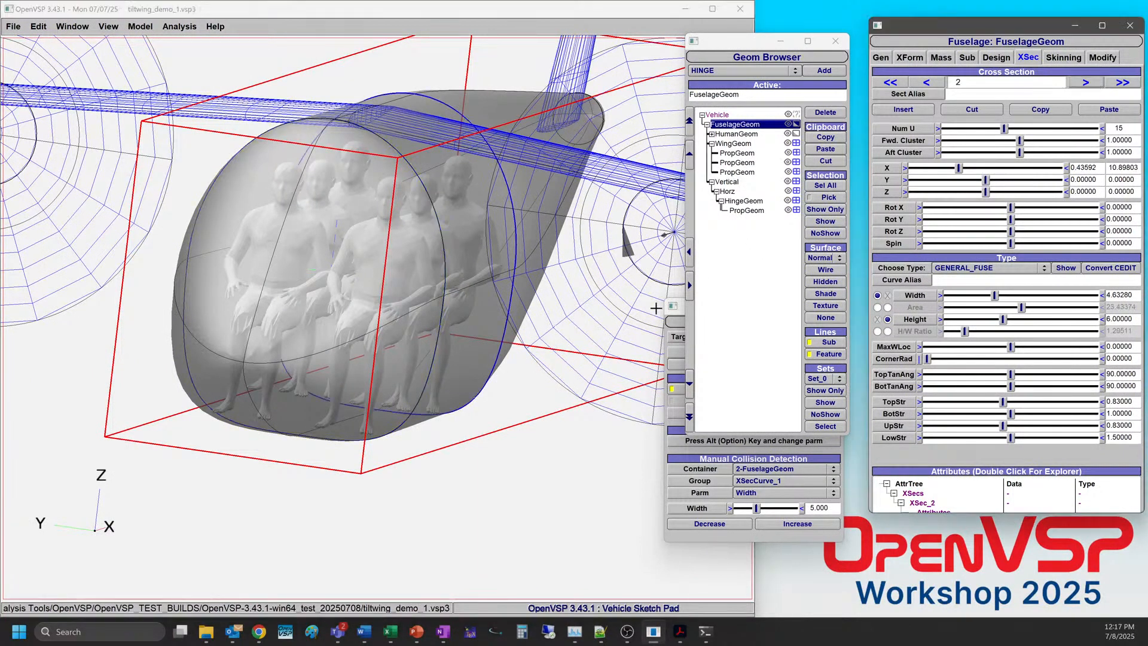
{"action": "triple_click", "coordinate": [1125, 296]}
{"action": "type", "text": "5"}
{"action": "key", "text": "Return"}
{"action": "left_click_drag", "start_coordinate": [269, 287], "coordinate": [392, 293]}
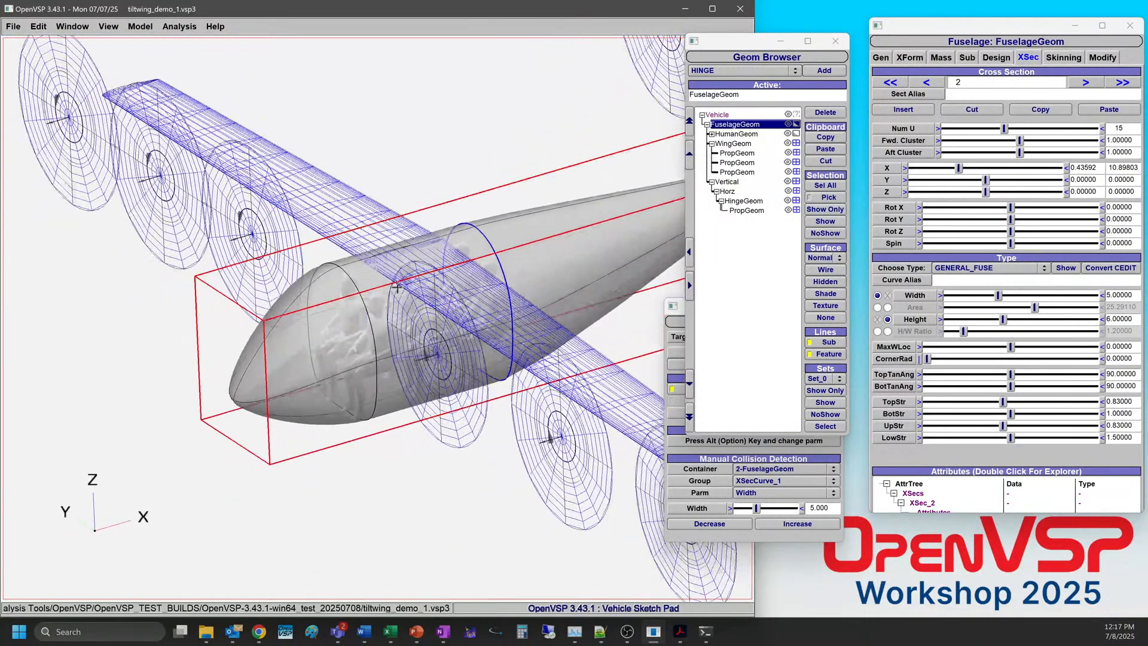
Change the main wing's root airfoil, section 0, to the SIX_SERIES type with the 64A series.
{"action": "left_click", "coordinate": [732, 144]}
{"action": "left_click_drag", "start_coordinate": [455, 271], "coordinate": [328, 239]}
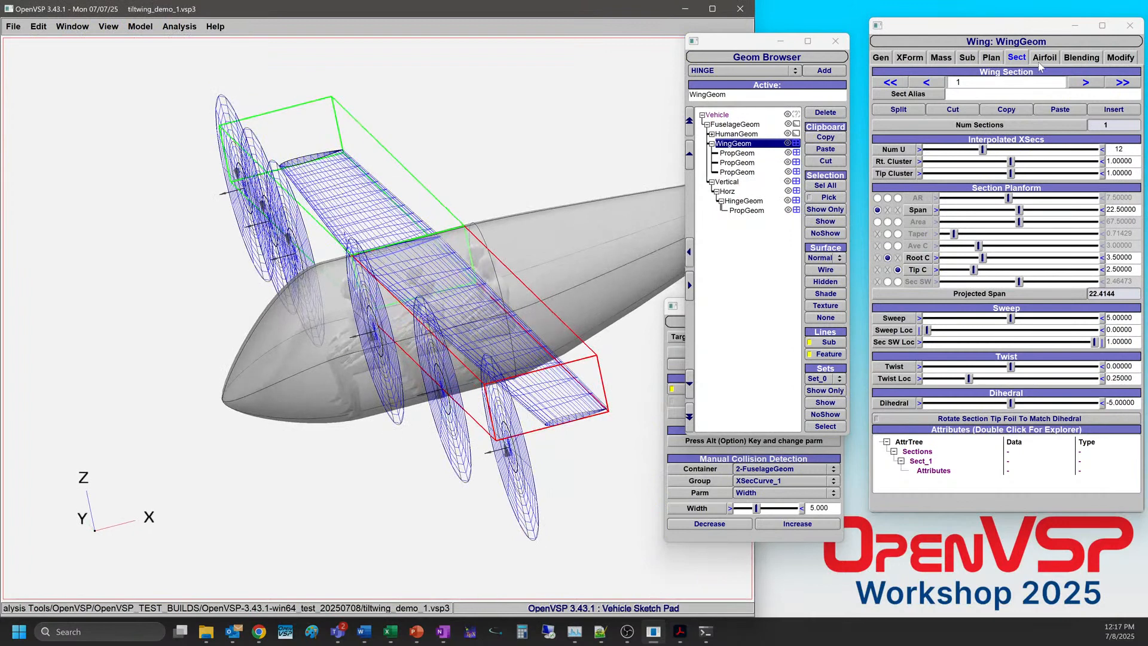
{"action": "left_click", "coordinate": [1043, 58]}
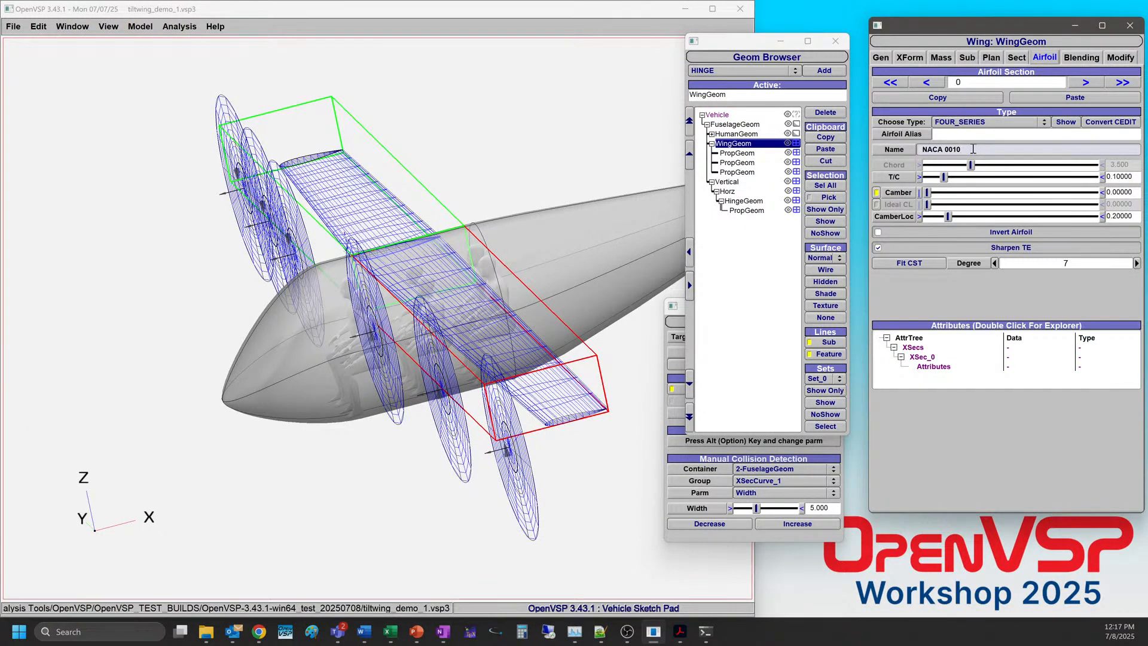
{"action": "left_click", "coordinate": [957, 122]}
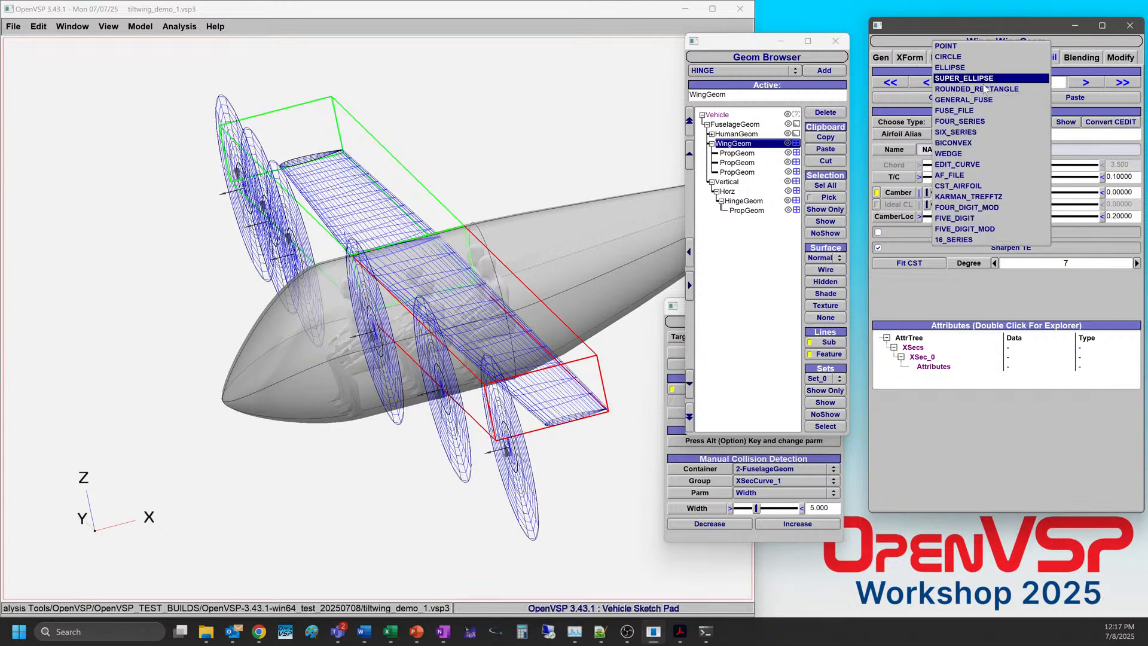
{"action": "left_click", "coordinate": [962, 132]}
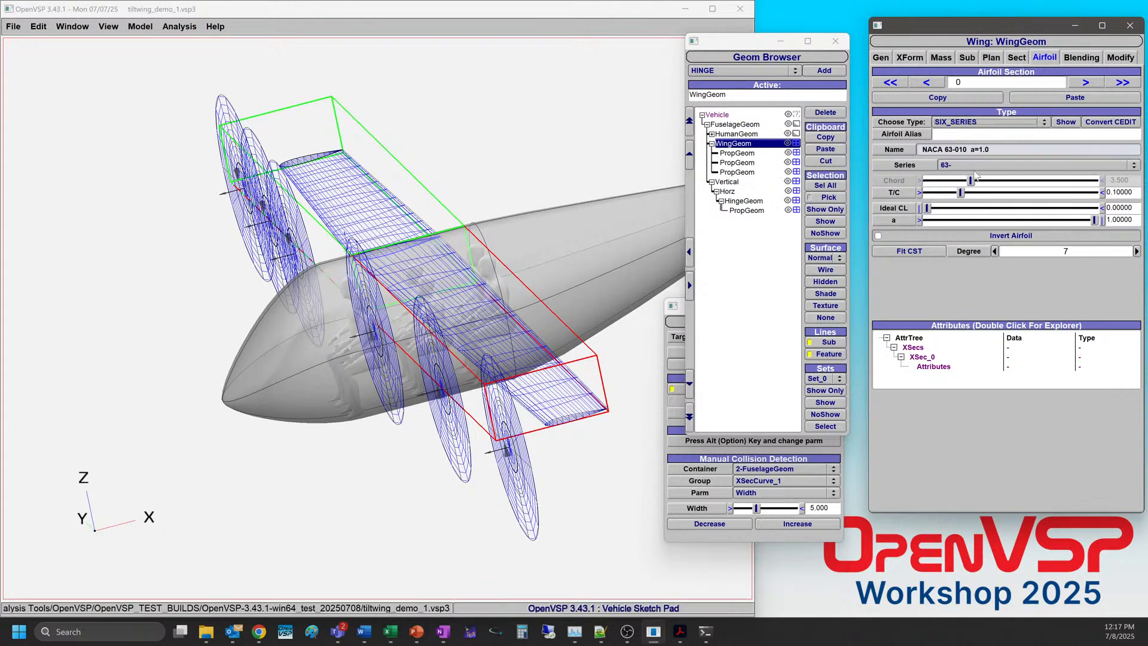
{"action": "left_click", "coordinate": [966, 165]}
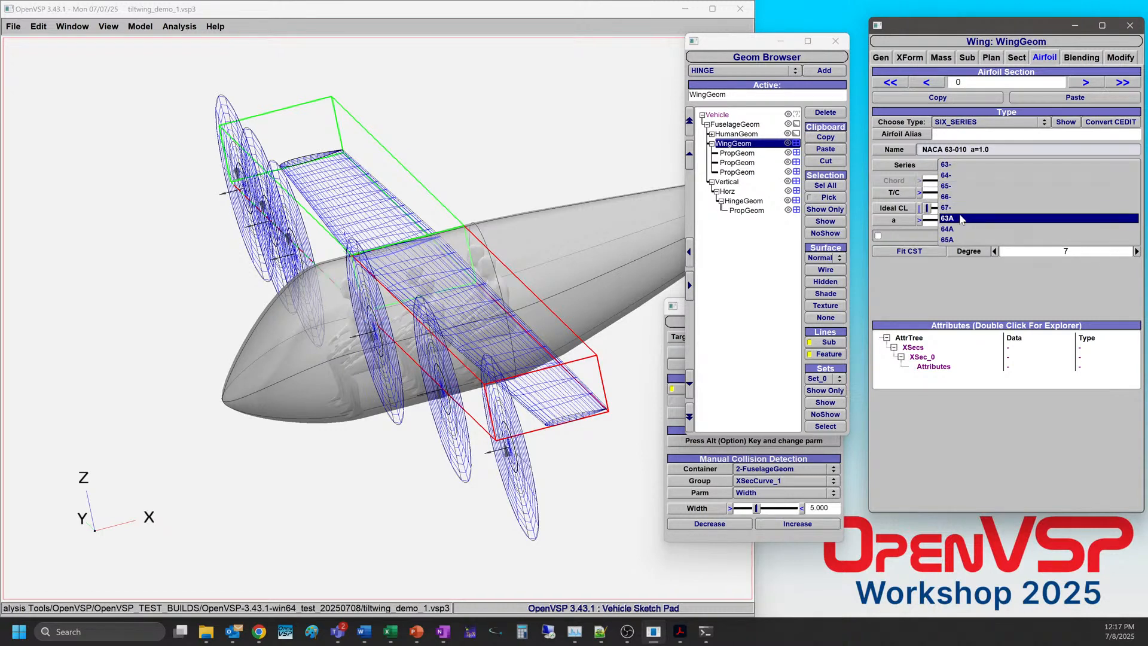
{"action": "left_click", "coordinate": [956, 231]}
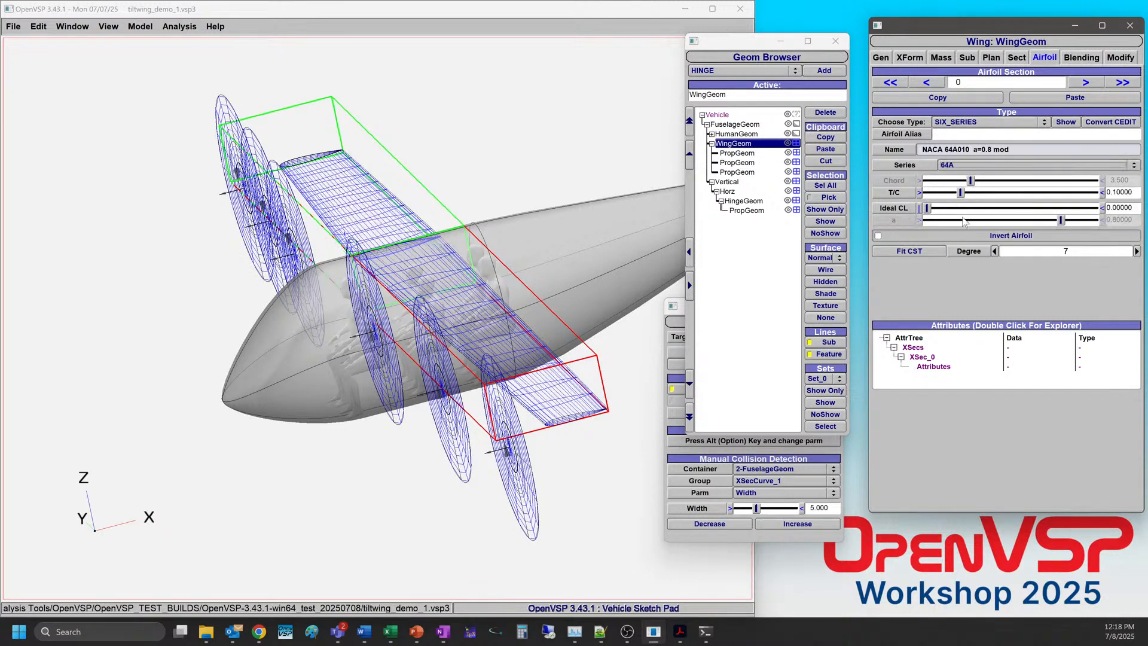
Set the thickness-to-chord ratio of the main wing's root airfoil to 0.15.
{"action": "left_click_drag", "start_coordinate": [962, 194], "coordinate": [981, 199]}
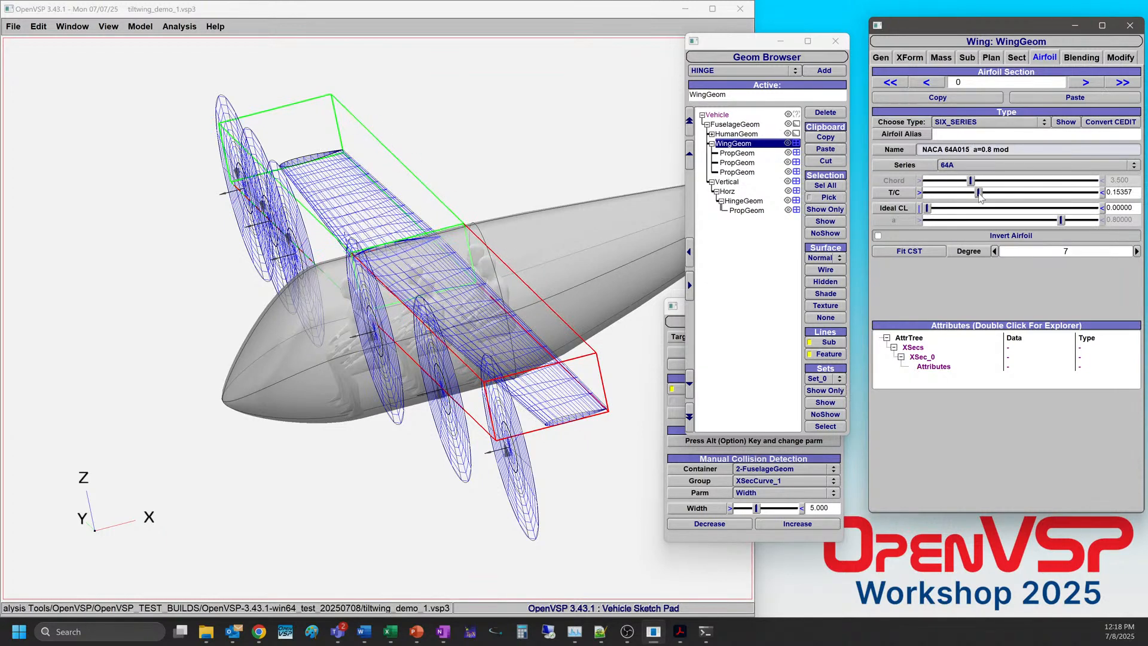
{"action": "double_click", "coordinate": [1128, 192]}
{"action": "type", "text": ".15"}
{"action": "key", "text": "Return"}
{"action": "left_click_drag", "start_coordinate": [421, 257], "coordinate": [340, 296]}
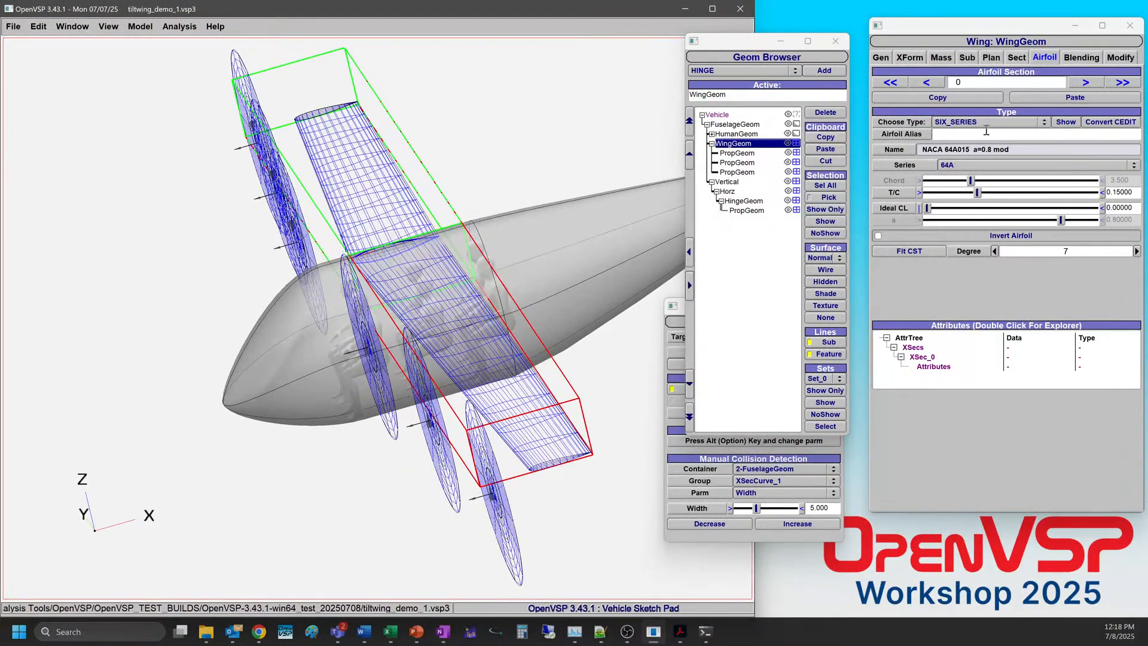
Copy the main wing's root airfoil onto the tip airfoil, section 1.
{"action": "left_click", "coordinate": [961, 102]}
{"action": "left_click", "coordinate": [1085, 86]}
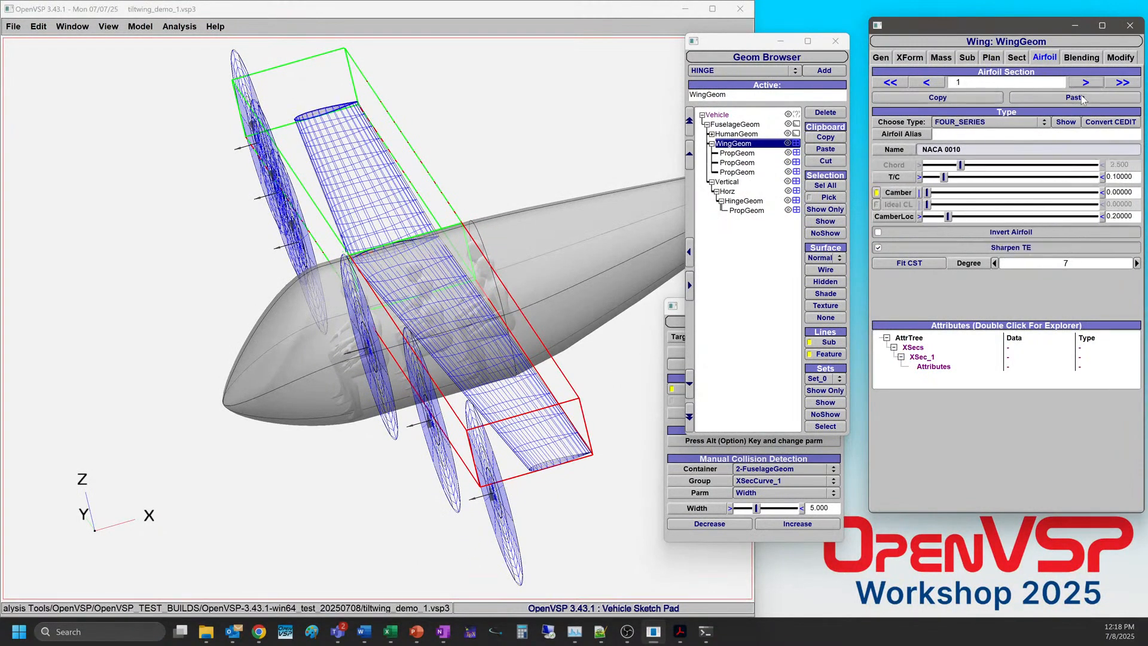
{"action": "left_click", "coordinate": [1076, 98]}
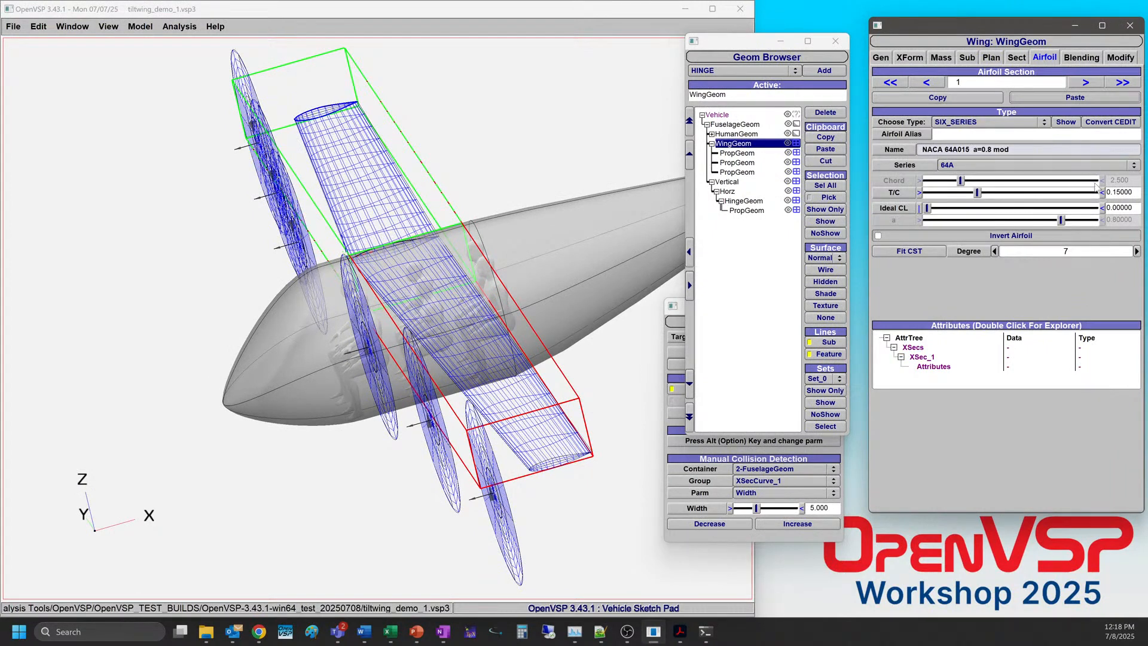
Set the thickness-to-chord ratio of the wing's tip airfoil to 0.1 and review the whole aircraft.
{"action": "double_click", "coordinate": [1130, 192]}
{"action": "type", "text": "0.1"}
{"action": "key", "text": "Return"}
{"action": "left_click_drag", "start_coordinate": [592, 197], "coordinate": [399, 236]}
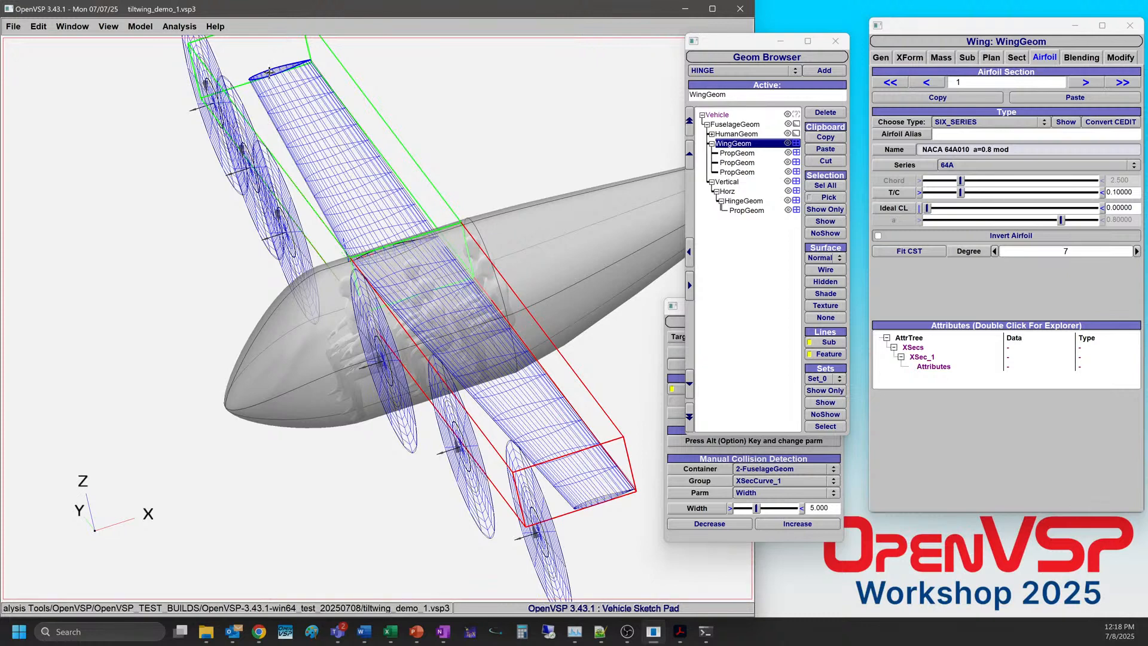
{"action": "left_click_drag", "start_coordinate": [424, 311], "coordinate": [437, 235]}
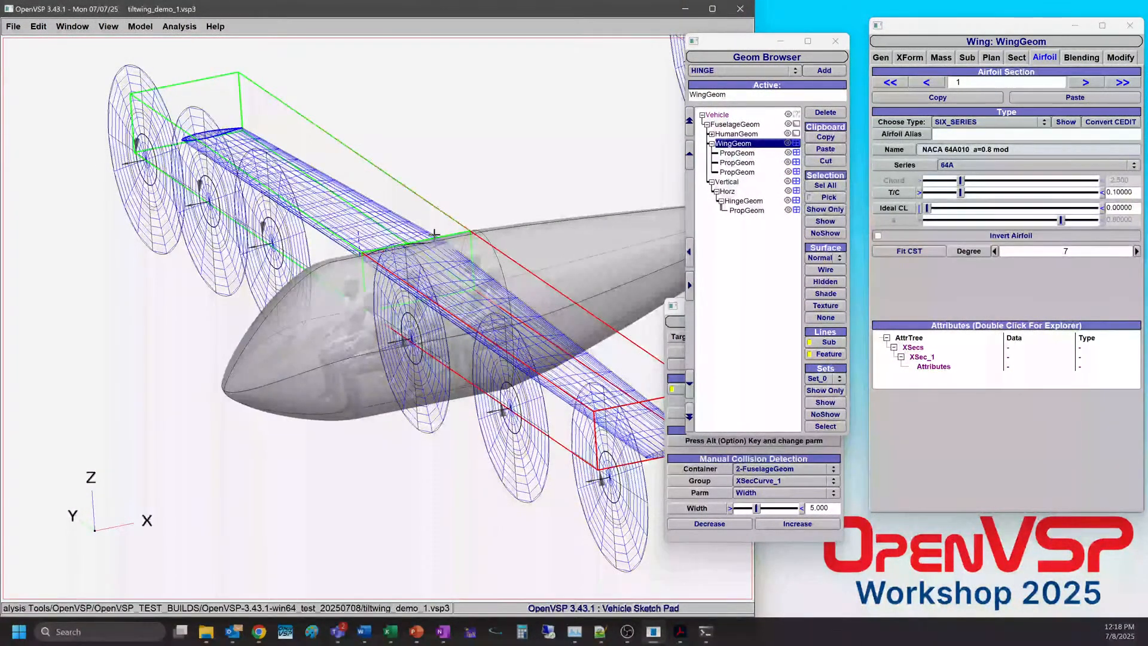
{"action": "left_click_drag", "start_coordinate": [443, 282], "coordinate": [425, 356]}
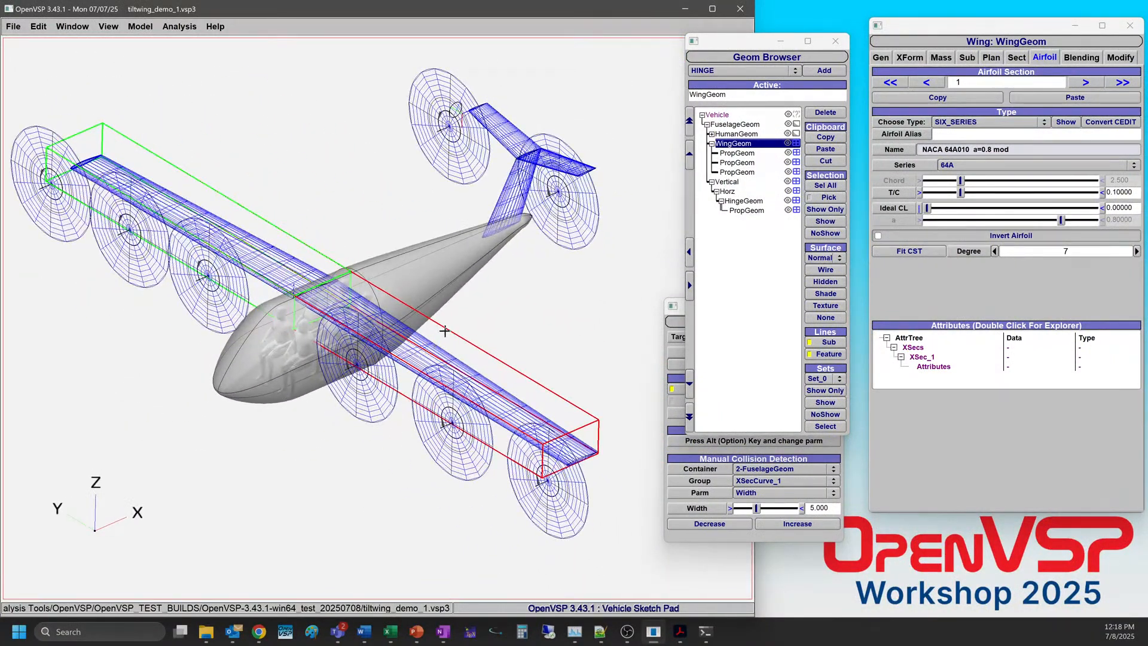
Switch the innermost wing propeller's Prop Mode to Blades and examine its blades up close.
{"action": "left_click", "coordinate": [738, 173]}
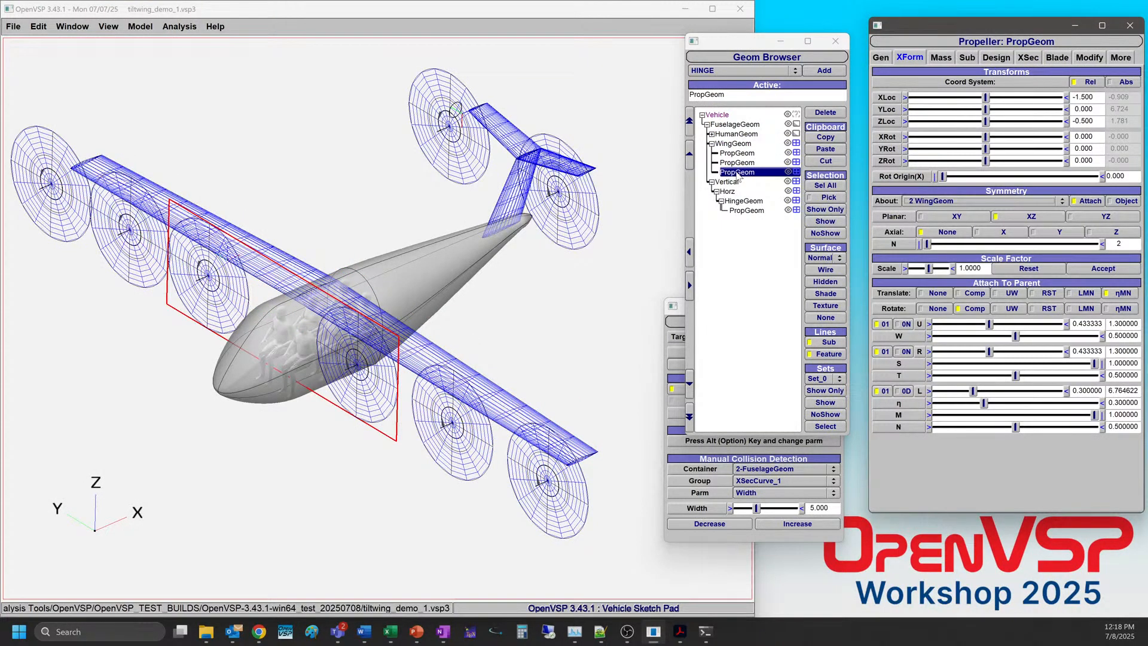
{"action": "left_click", "coordinate": [990, 60]}
{"action": "left_click", "coordinate": [957, 82]}
{"action": "left_click", "coordinate": [957, 58]}
{"action": "scroll", "coordinate": [185, 271], "scroll_direction": "up", "scroll_amount": 5}
{"action": "scroll", "coordinate": [185, 270], "scroll_direction": "up", "scroll_amount": 5}
{"action": "right_click_drag", "start_coordinate": [186, 270], "coordinate": [379, 356]}
{"action": "left_click_drag", "start_coordinate": [263, 287], "coordinate": [311, 317]}
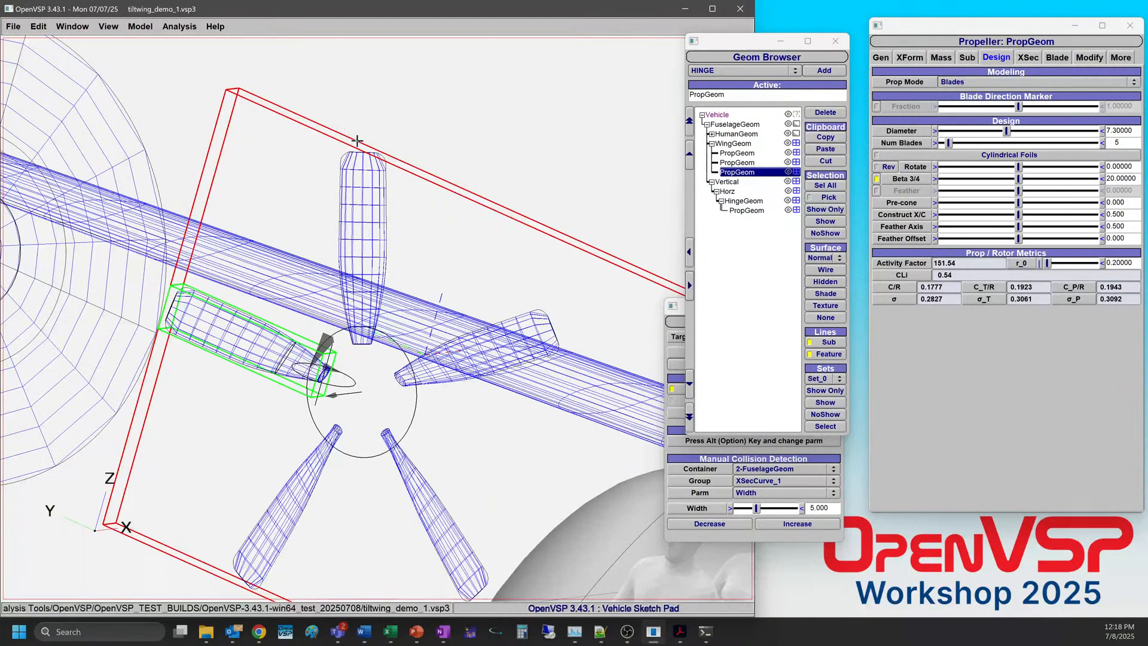
Raise the innermost wing propeller's Num_U tessellation to 78 and inspect the blade tip.
{"action": "scroll", "coordinate": [361, 232], "scroll_direction": "up", "scroll_amount": 5}
{"action": "scroll", "coordinate": [362, 233], "scroll_direction": "up", "scroll_amount": 3}
{"action": "right_click_drag", "start_coordinate": [402, 174], "coordinate": [431, 393]}
{"action": "left_click", "coordinate": [889, 62]}
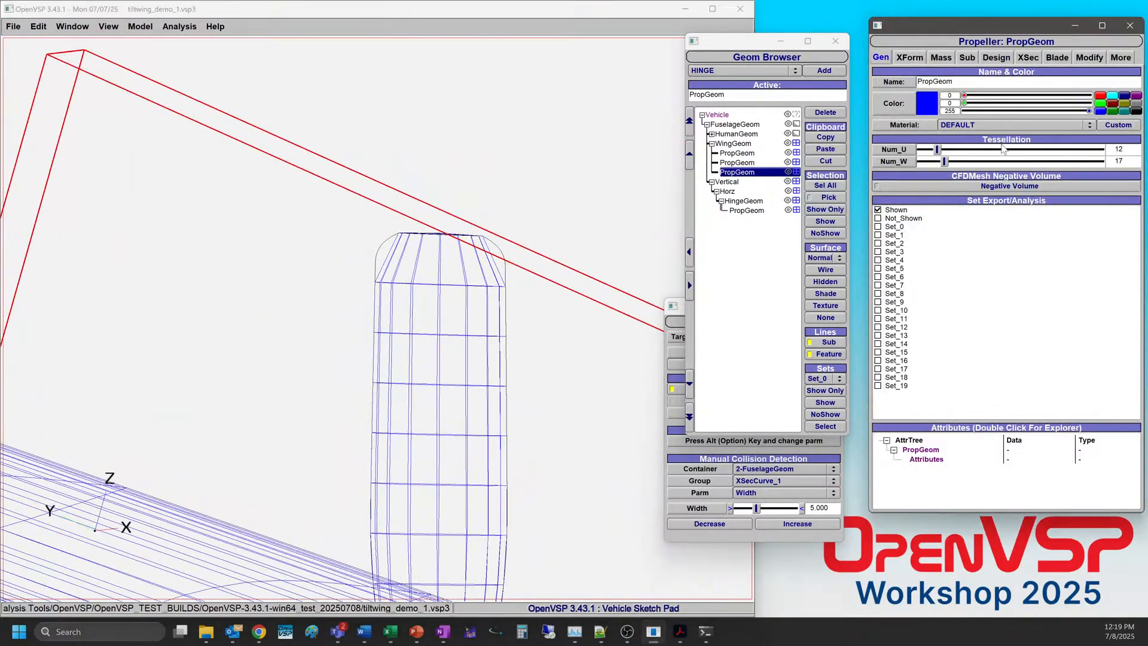
{"action": "left_click_drag", "start_coordinate": [937, 151], "coordinate": [1045, 150]}
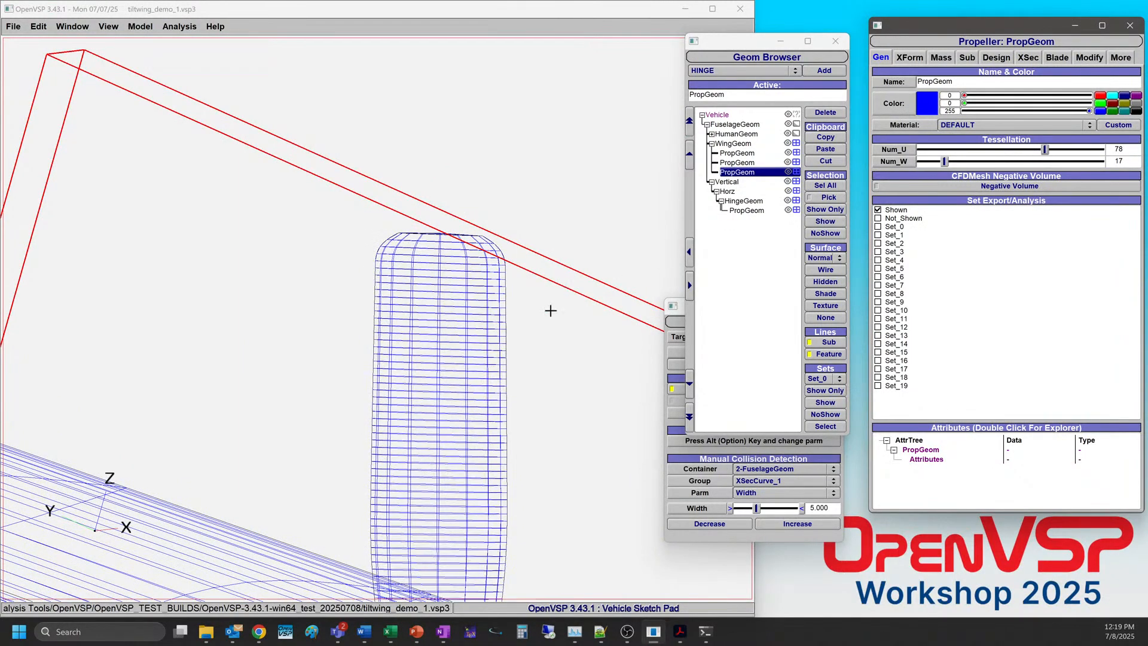
{"action": "scroll", "coordinate": [423, 295], "scroll_direction": "down", "scroll_amount": 4}
{"action": "right_click_drag", "start_coordinate": [422, 295], "coordinate": [423, 284]}
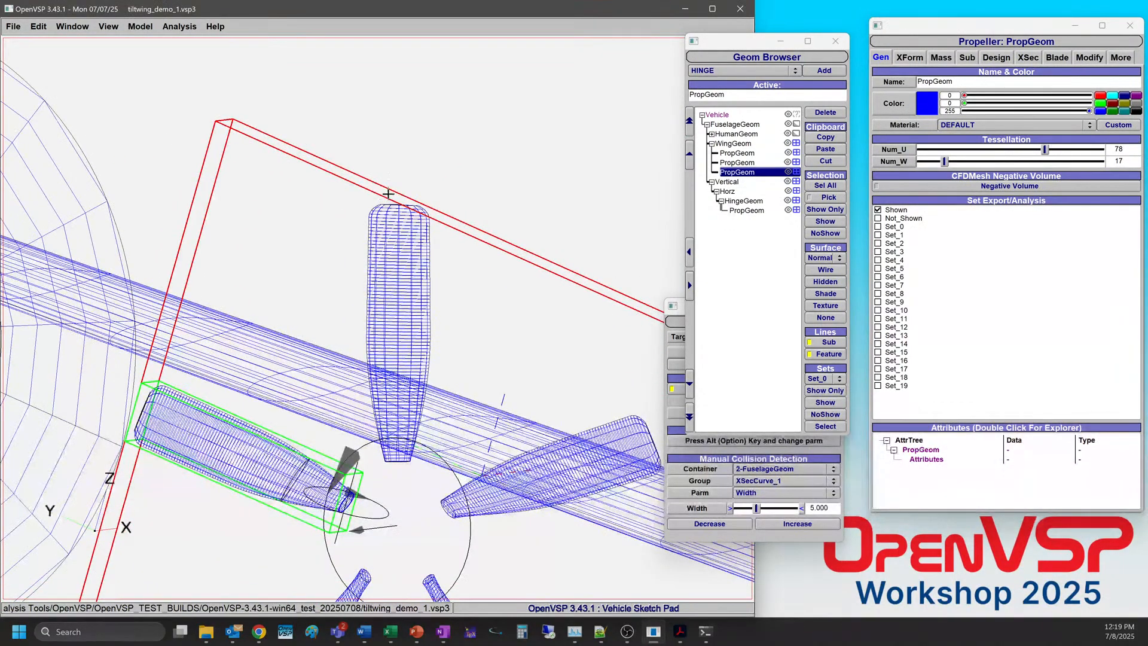
Set the innermost wing propeller's Num_U tessellation to 21.
{"action": "left_click_drag", "start_coordinate": [1129, 150], "coordinate": [1076, 153]}
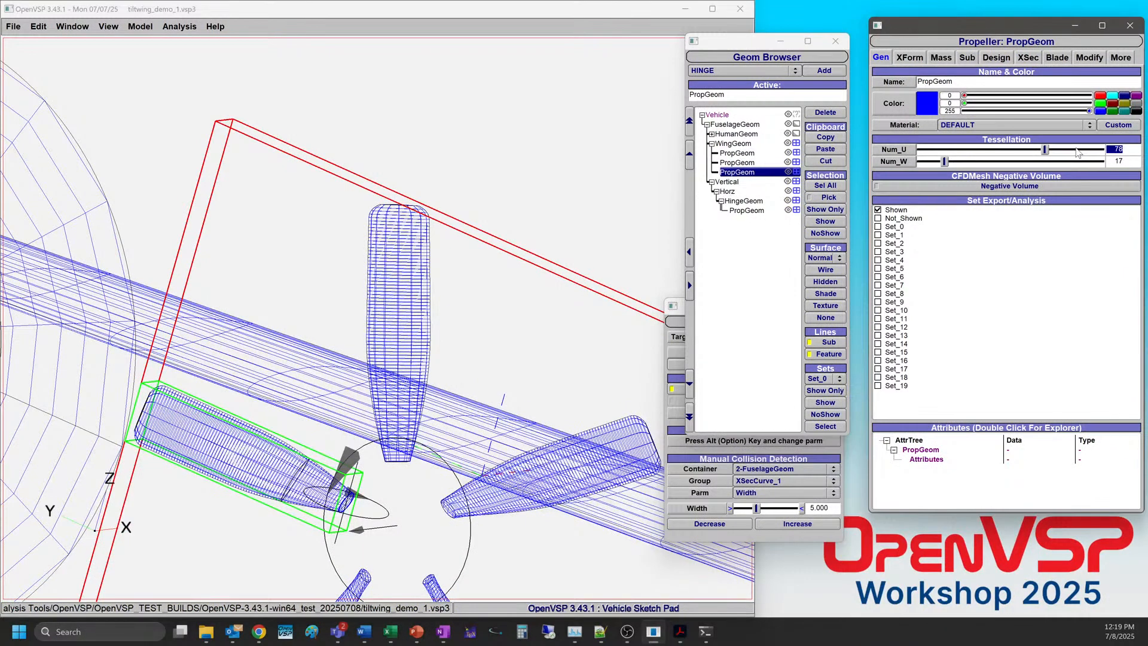
{"action": "type", "text": "21"}
{"action": "key", "text": "Return"}
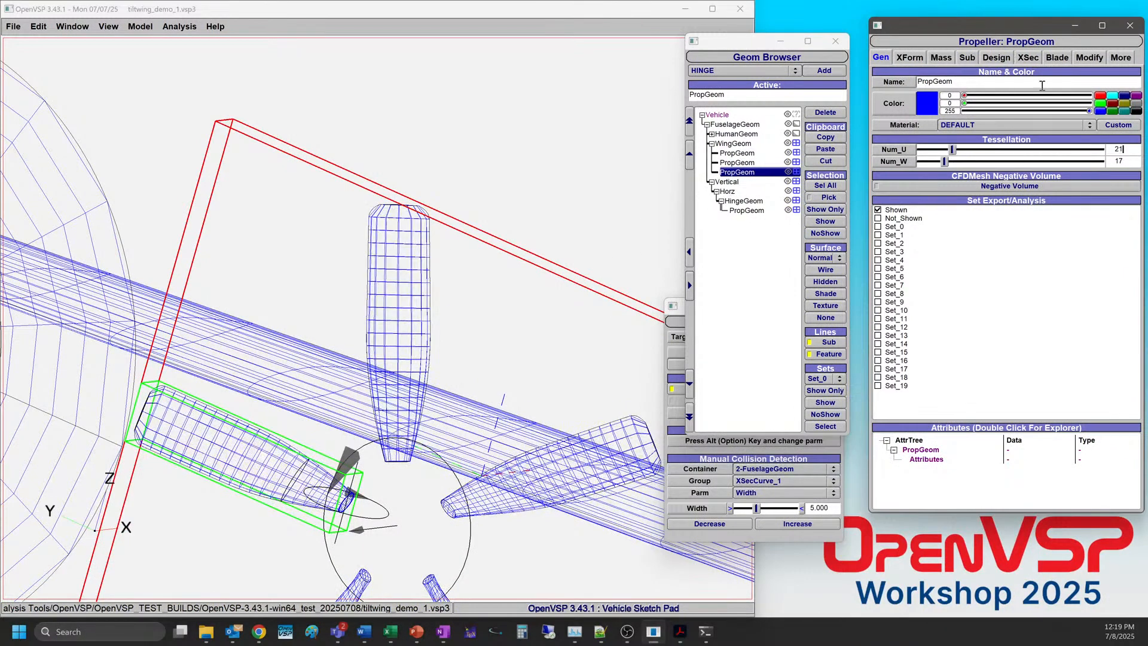
Examine which blade curves can be edited and go through the blade's cross-sections 0 to 2, checking their airfoil types and positions.
{"action": "left_click", "coordinate": [1057, 58]}
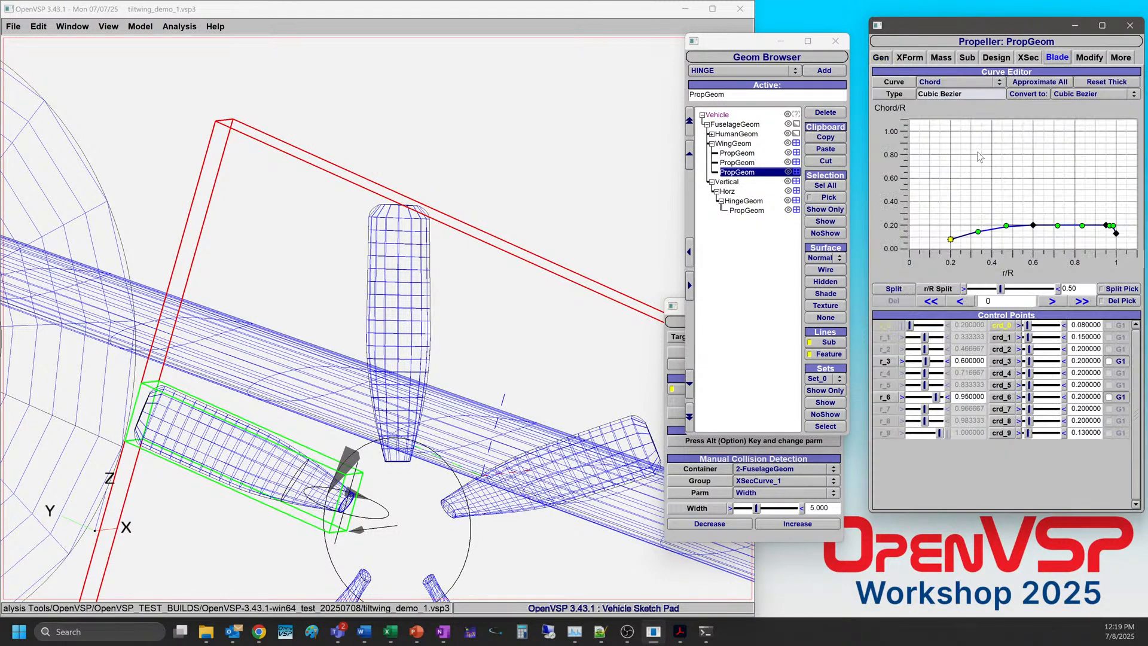
{"action": "left_click", "coordinate": [970, 82]}
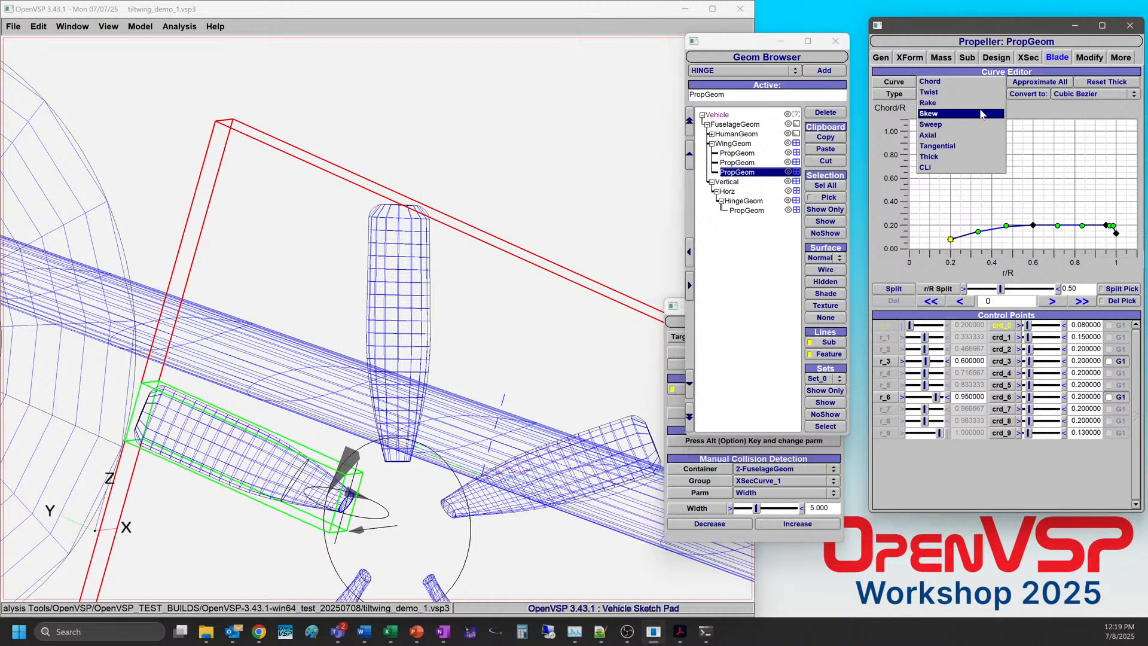
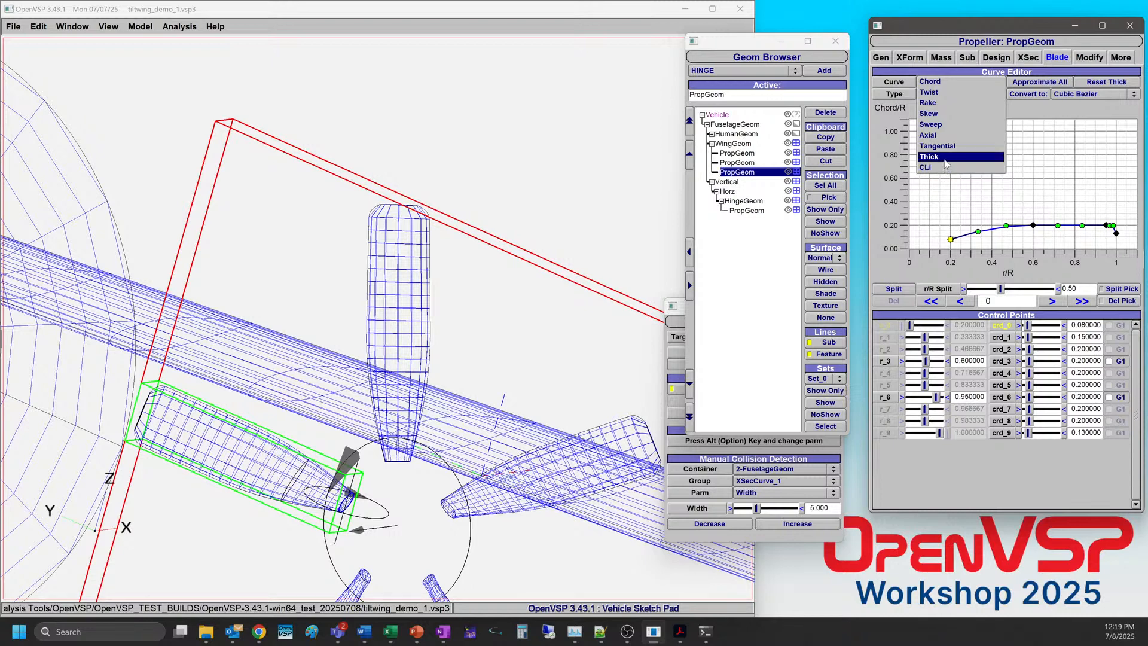
{"action": "left_click", "coordinate": [1025, 58]}
{"action": "left_click", "coordinate": [1027, 57]}
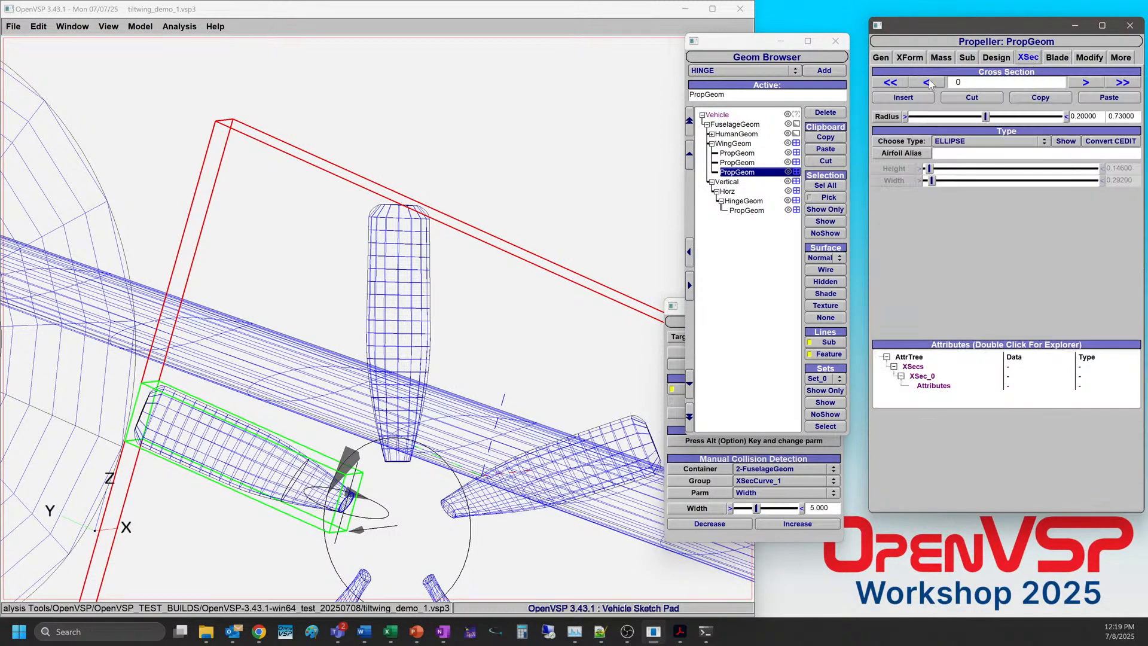
{"action": "left_click", "coordinate": [1087, 82]}
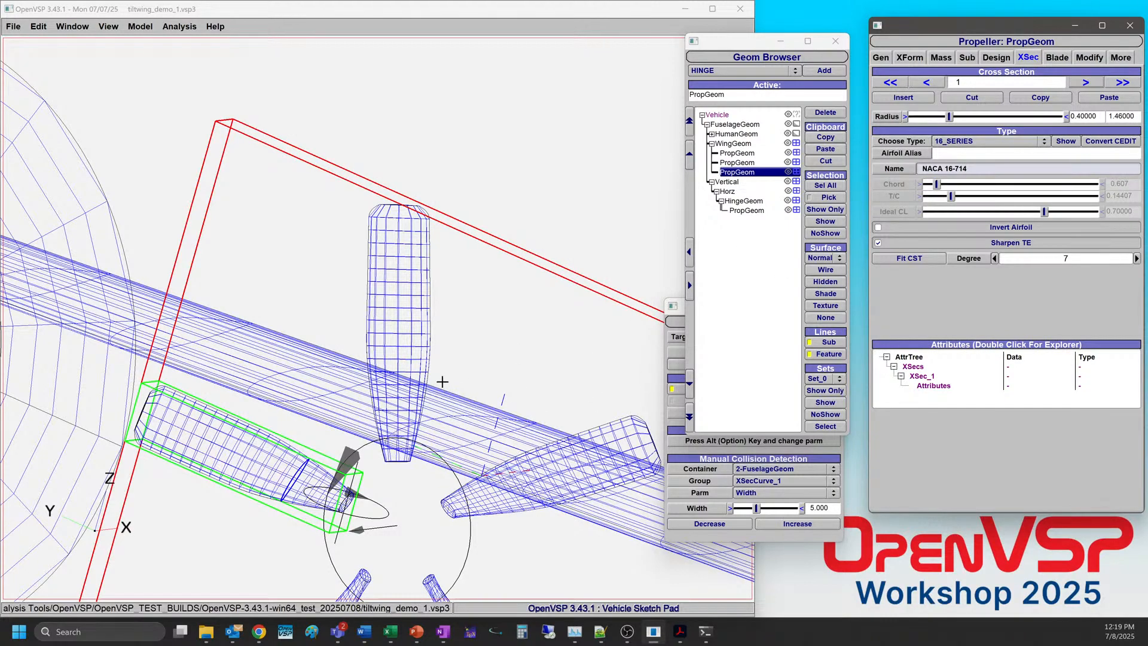
{"action": "right_click_drag", "start_coordinate": [279, 486], "coordinate": [345, 385]}
{"action": "scroll", "coordinate": [345, 385], "scroll_direction": "up", "scroll_amount": 5}
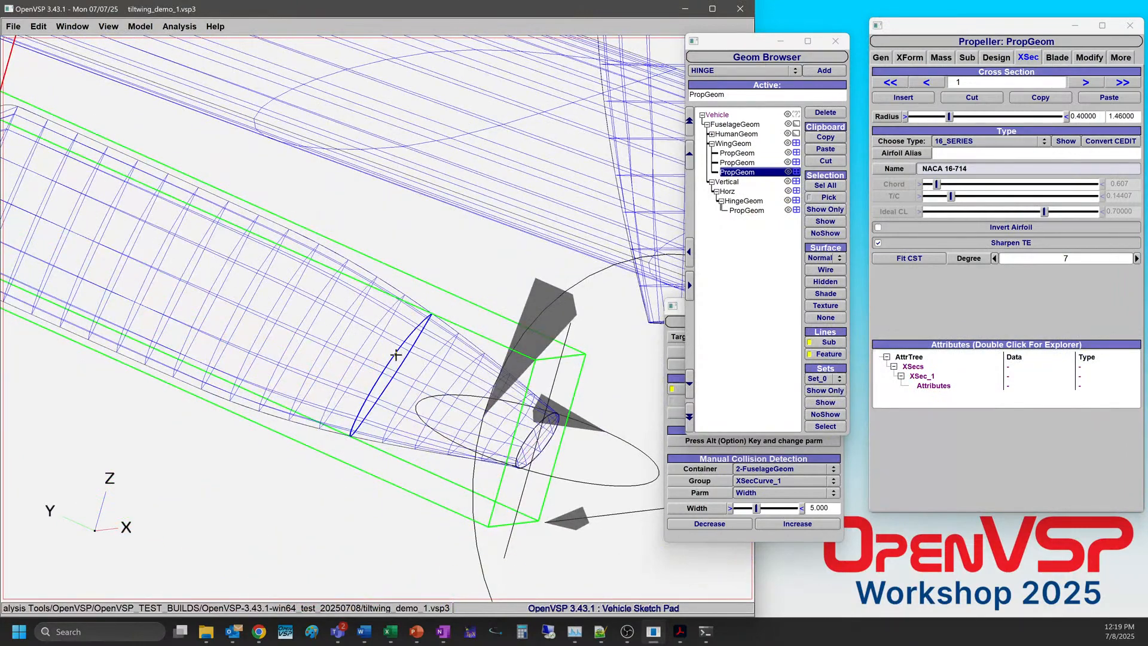
{"action": "scroll", "coordinate": [398, 353], "scroll_direction": "down", "scroll_amount": 4}
{"action": "right_click_drag", "start_coordinate": [411, 344], "coordinate": [476, 367]}
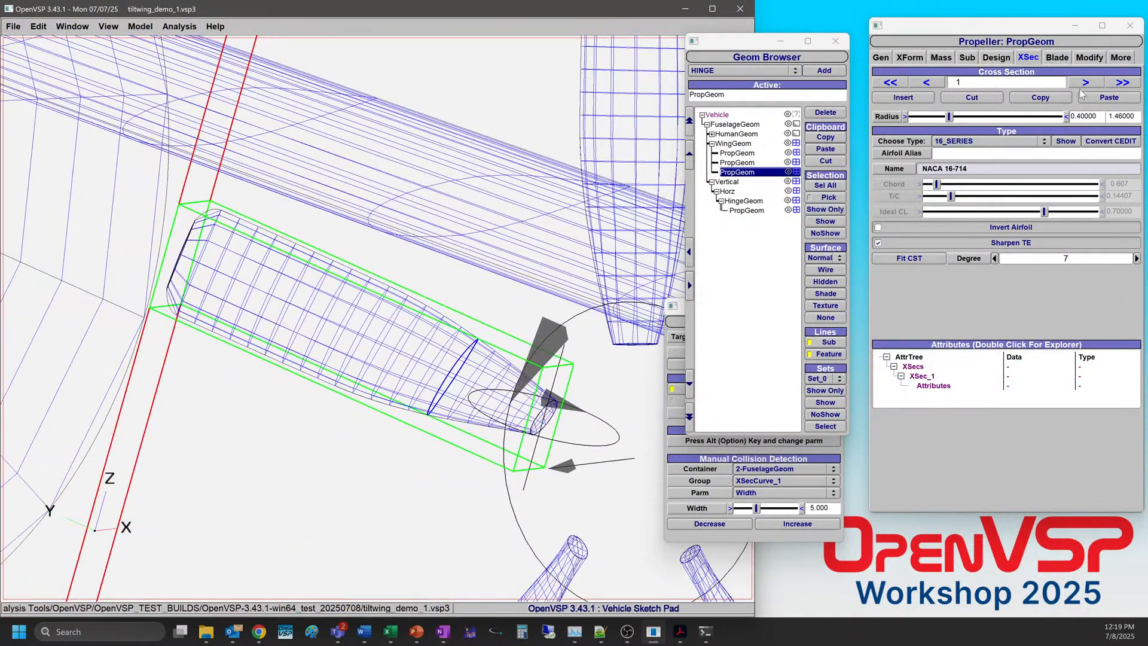
{"action": "left_click", "coordinate": [1093, 84]}
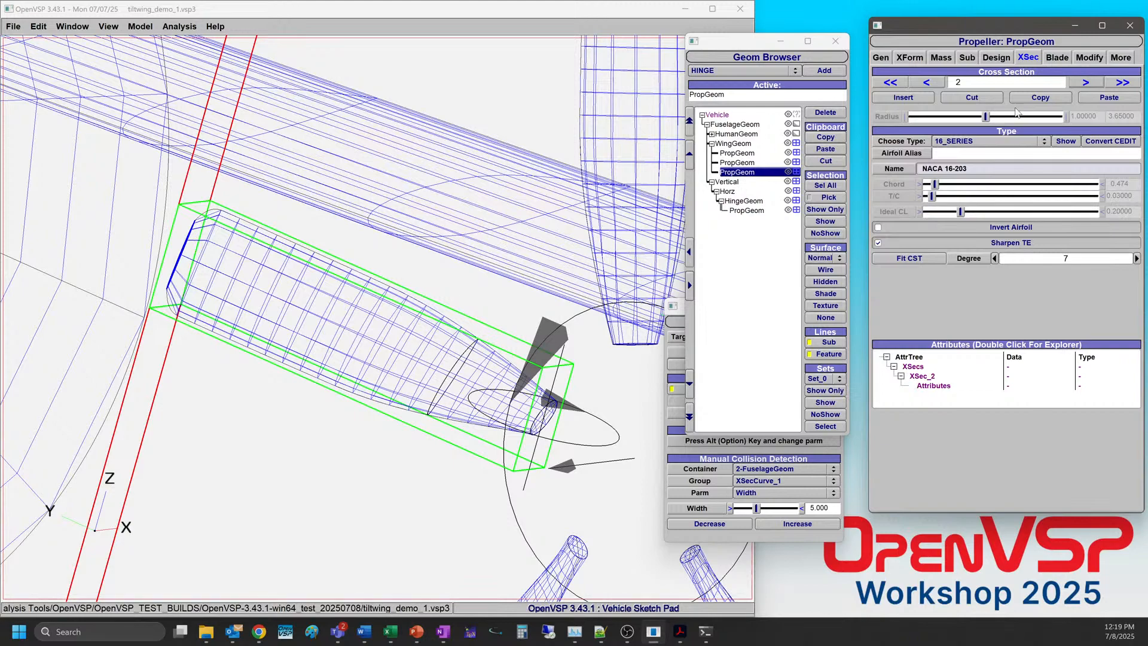
{"action": "scroll", "coordinate": [489, 272], "scroll_direction": "down", "scroll_amount": 4}
{"action": "right_click_drag", "start_coordinate": [494, 299], "coordinate": [438, 284]}
{"action": "left_click_drag", "start_coordinate": [414, 363], "coordinate": [470, 379]}
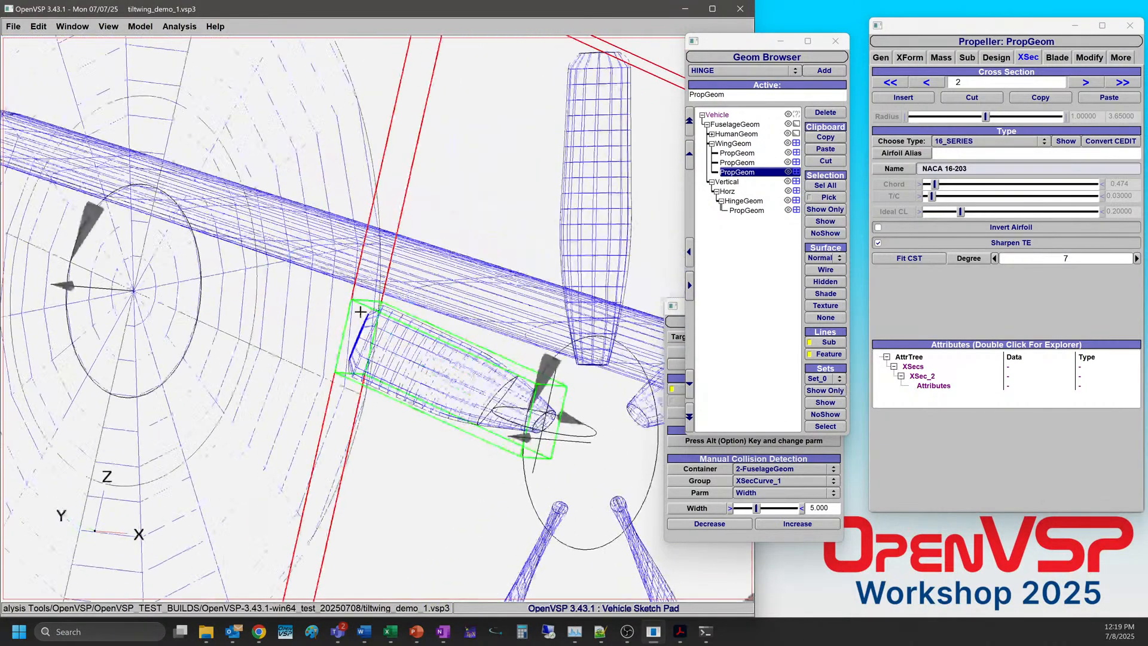
Convert the blade's Thick curve from Cubic Bezier to Spline (PCHIP).
{"action": "left_click", "coordinate": [1056, 58]}
{"action": "left_click", "coordinate": [942, 82]}
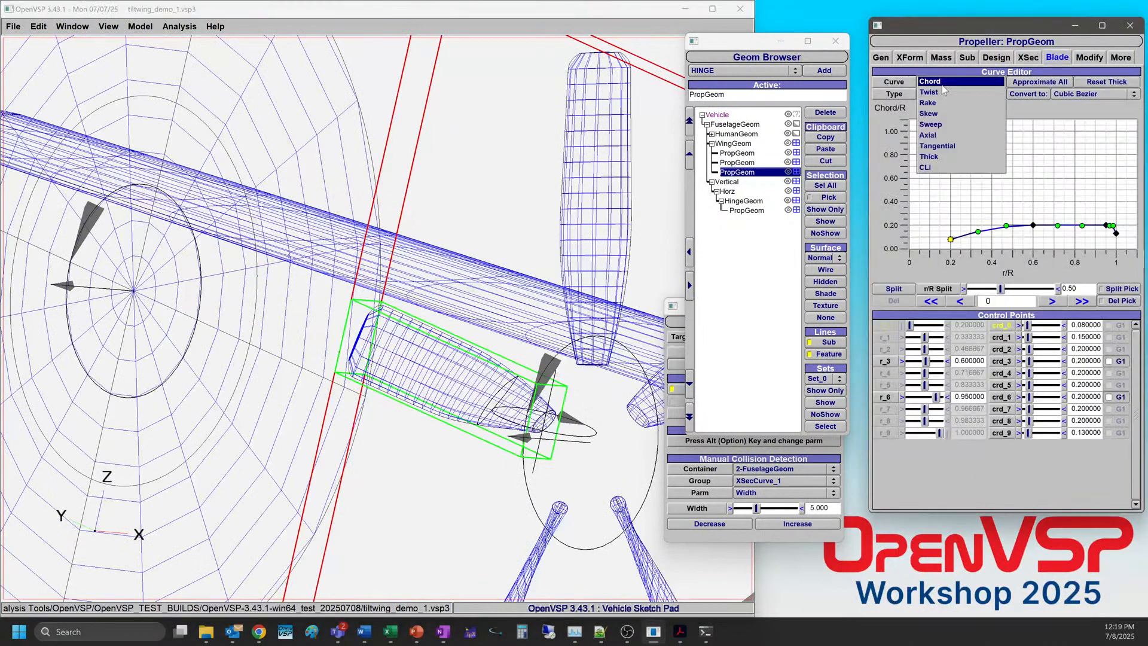
{"action": "left_click", "coordinate": [943, 158]}
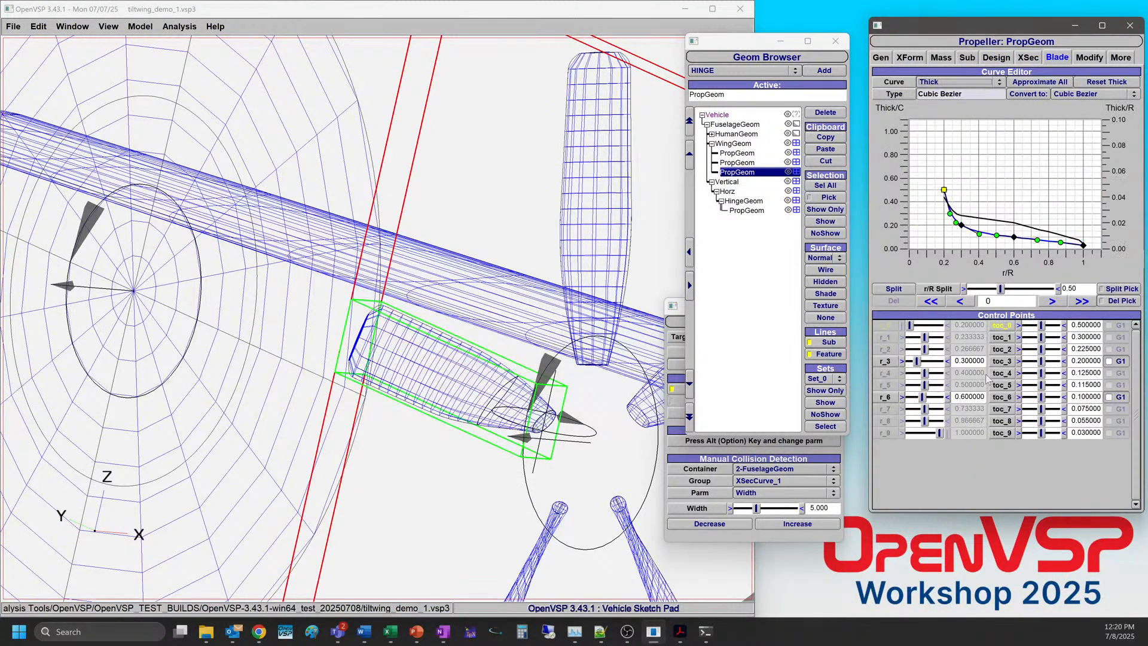
{"action": "left_click", "coordinate": [1066, 96]}
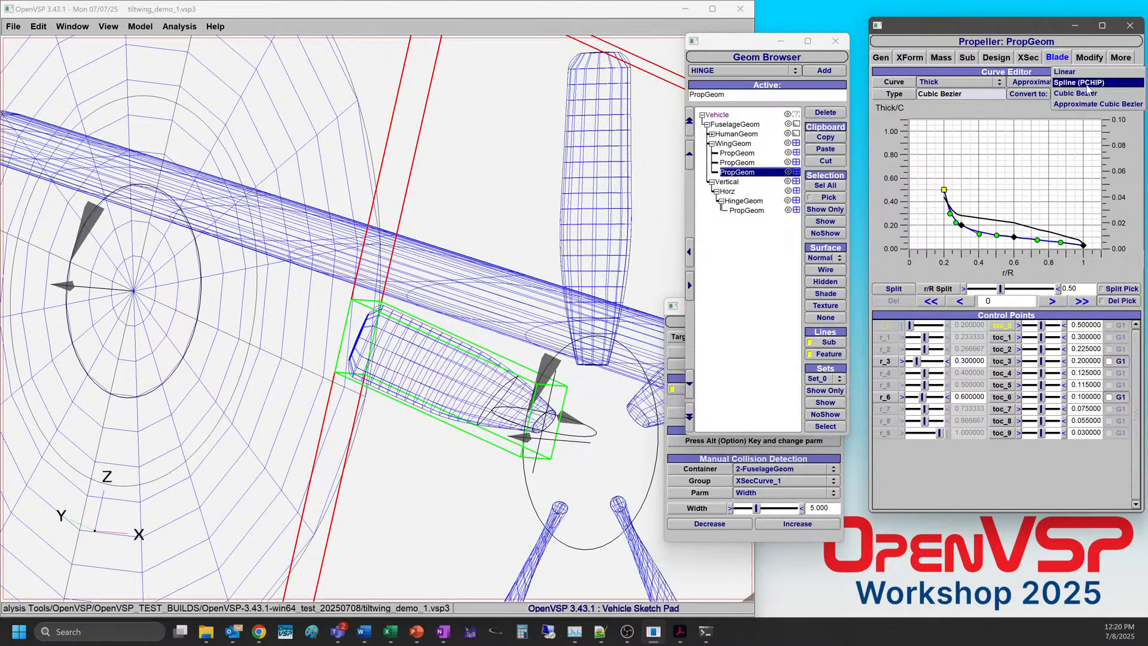
{"action": "left_click", "coordinate": [1087, 86]}
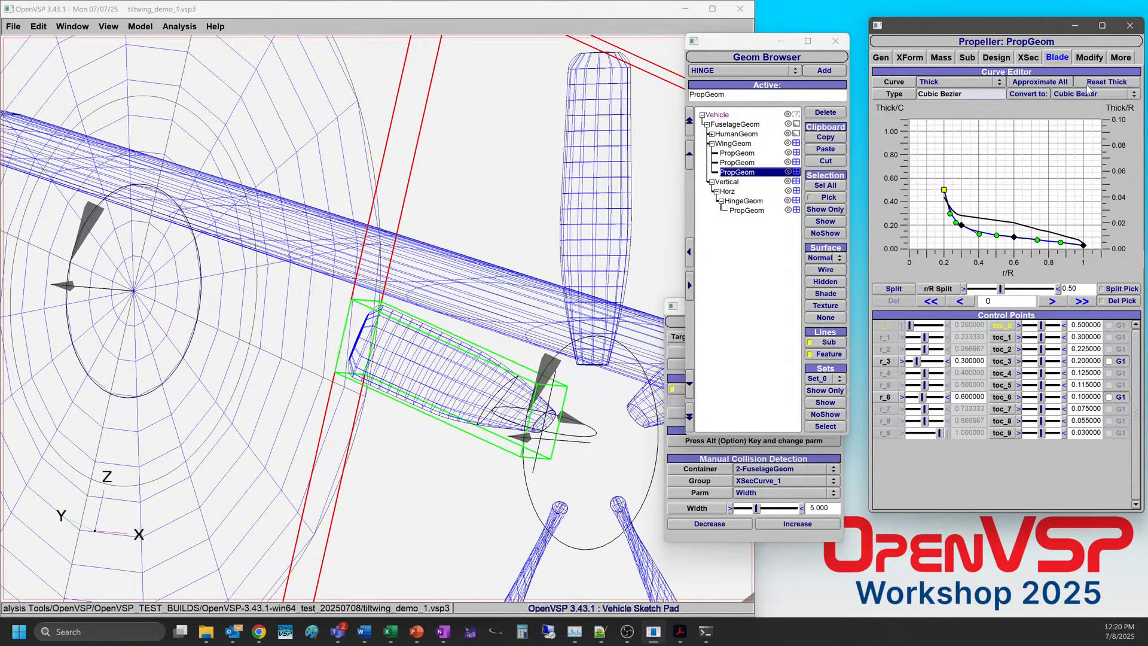
{"action": "left_click", "coordinate": [1036, 96]}
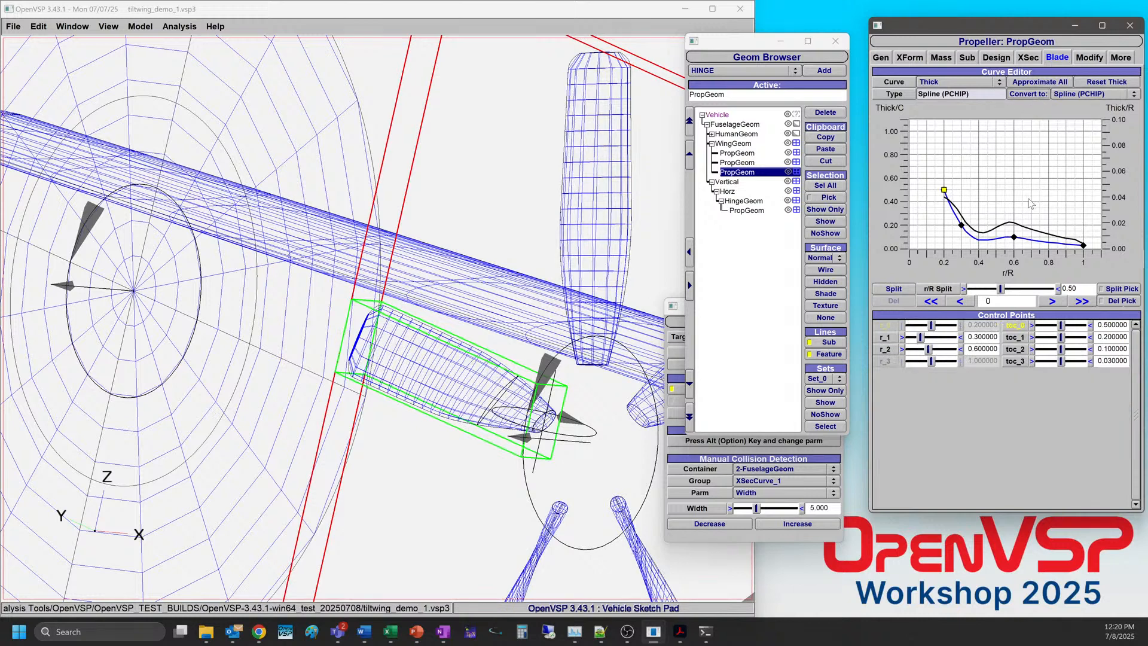
Set the blade tip's thickness-to-chord ratio, toc_3, to 0.08.
{"action": "triple_click", "coordinate": [1117, 362]}
{"action": "type", "text": ".08"}
{"action": "key", "text": "Return"}
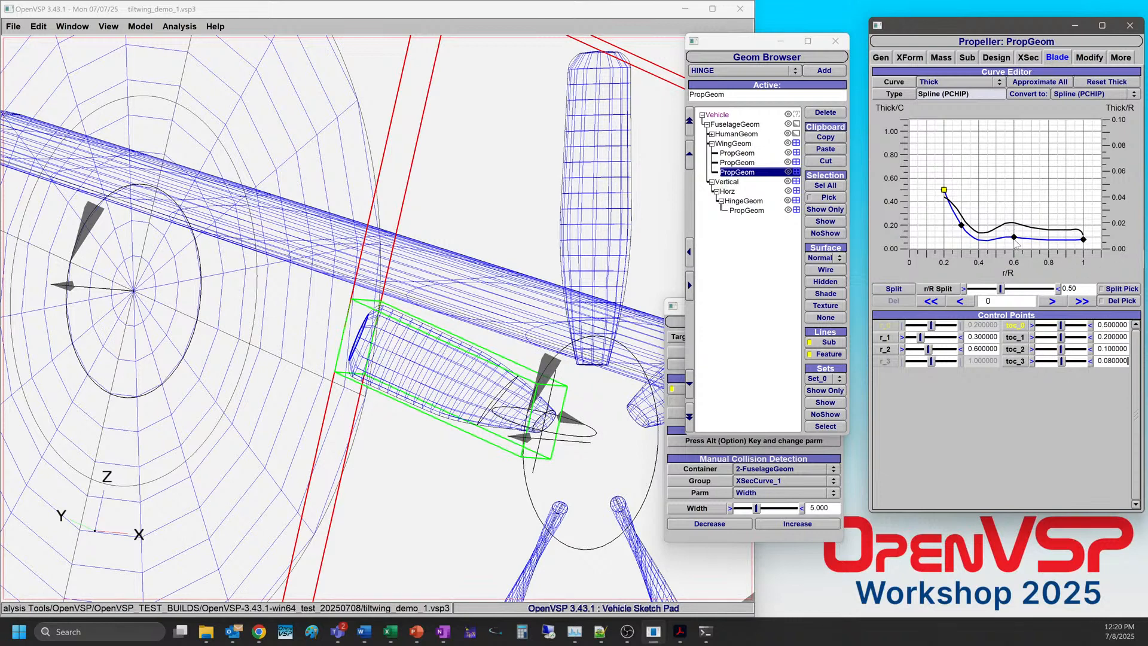
Lower the thickness curve's r/R 0.6 point to about 0.061 and delete the point at r/R 0.3.
{"action": "left_click_drag", "start_coordinate": [1014, 241], "coordinate": [1013, 242]}
{"action": "left_click", "coordinate": [961, 225]}
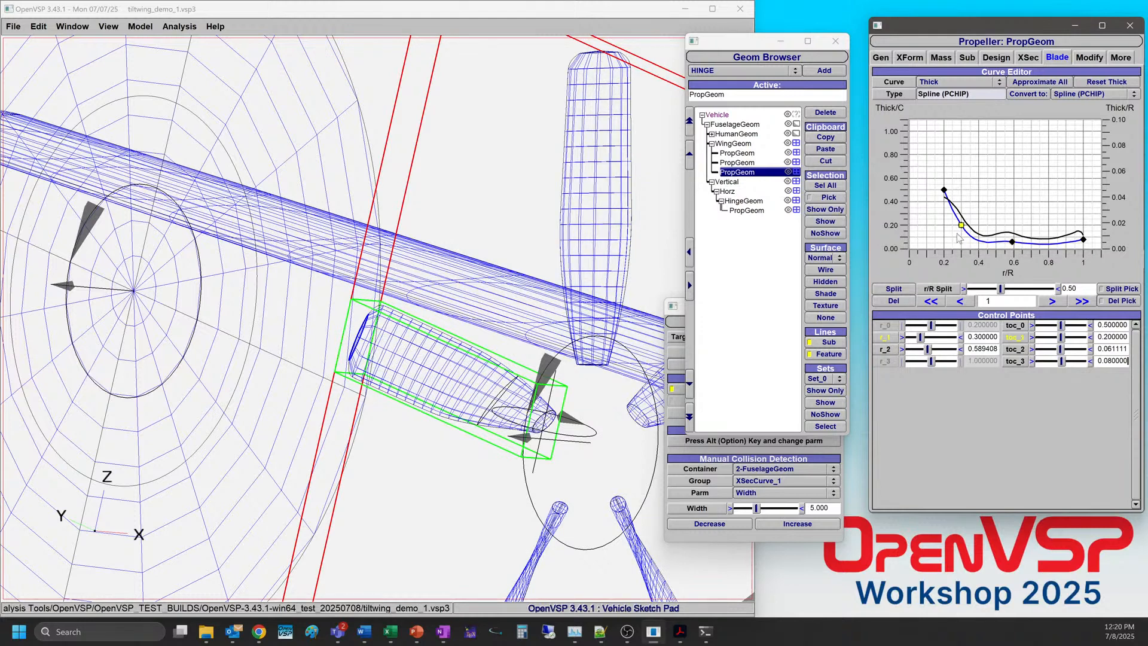
{"action": "left_click", "coordinate": [903, 302]}
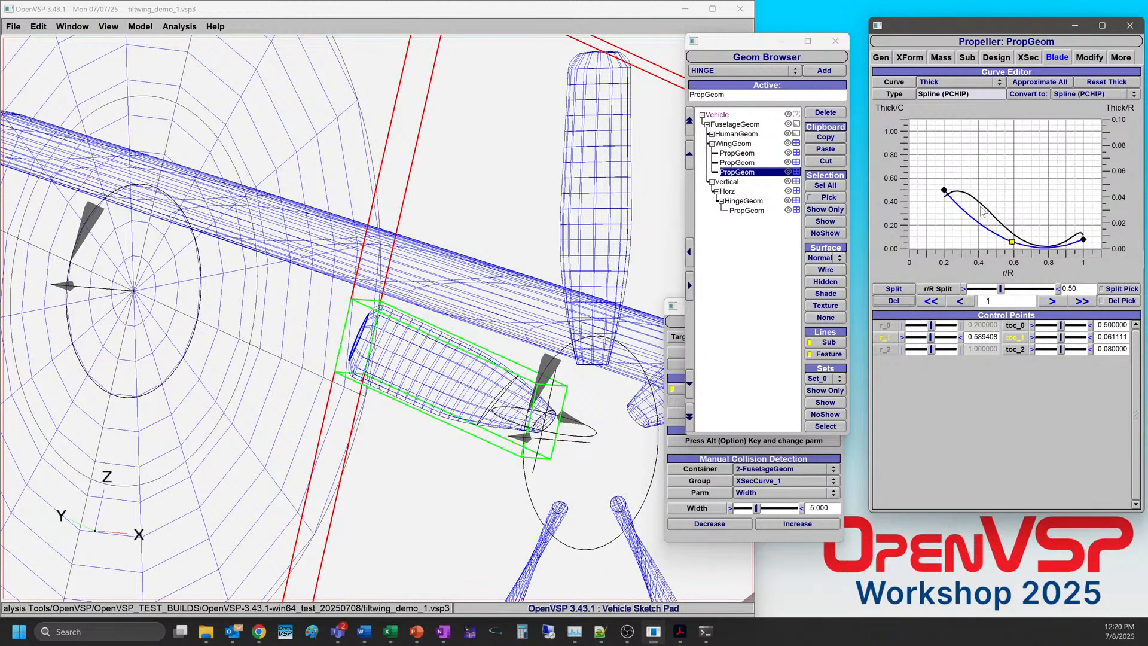
{"action": "left_click_drag", "start_coordinate": [448, 359], "coordinate": [353, 295]}
{"action": "scroll", "coordinate": [353, 294], "scroll_direction": "up", "scroll_amount": 3}
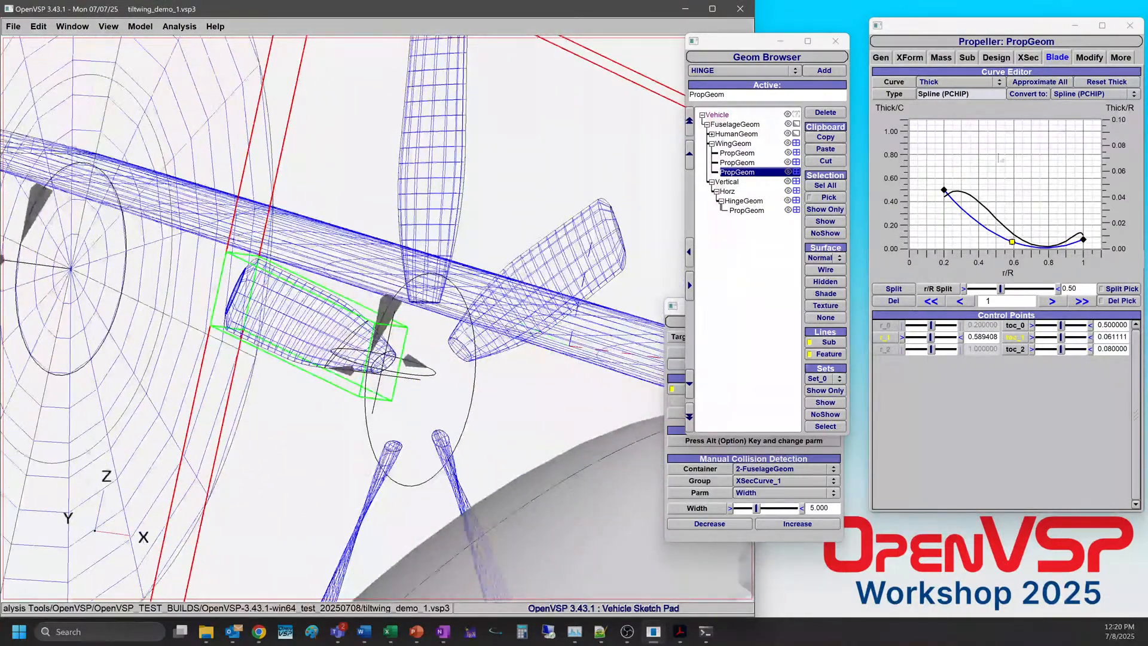
Reshape the blade thickness curve by moving its middle point to about r/R 0.449 and thickness 0.214.
{"action": "mouse_move", "coordinate": [1012, 242]}
{"action": "left_mouse_down"}
{"action": "mouse_move", "coordinate": [969, 223]}
{"action": "mouse_move", "coordinate": [995, 237]}
{"action": "mouse_move", "coordinate": [1004, 224]}
{"action": "left_mouse_up"}
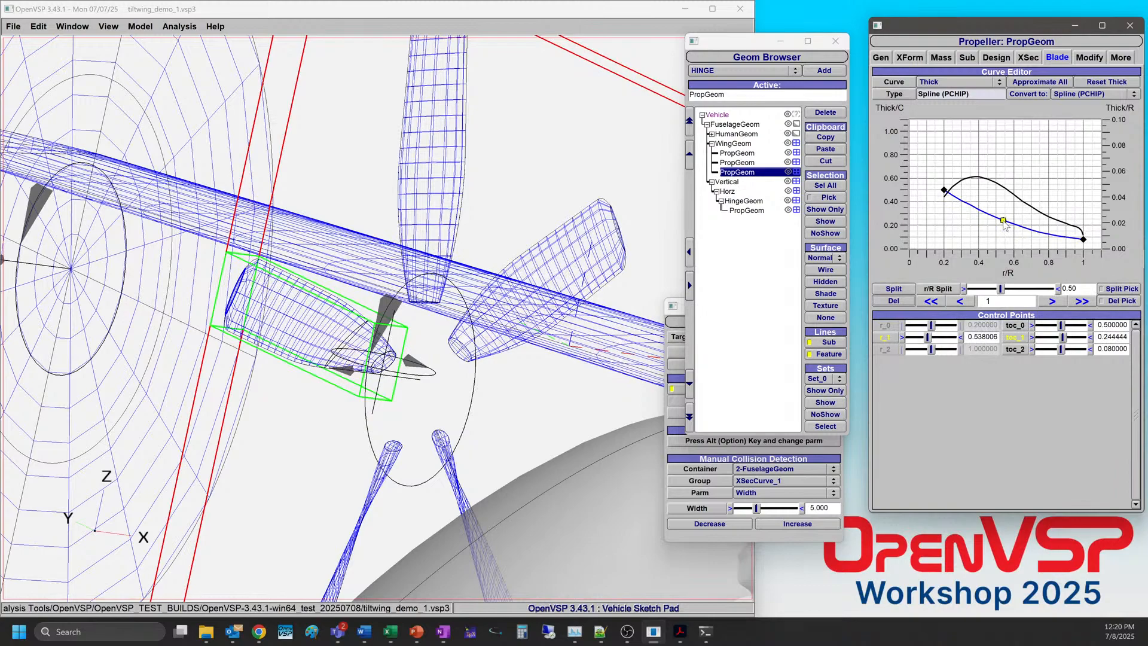
{"action": "mouse_move", "coordinate": [331, 357]}
{"action": "left_mouse_down"}
{"action": "mouse_move", "coordinate": [333, 327]}
{"action": "mouse_move", "coordinate": [345, 347]}
{"action": "left_mouse_up"}
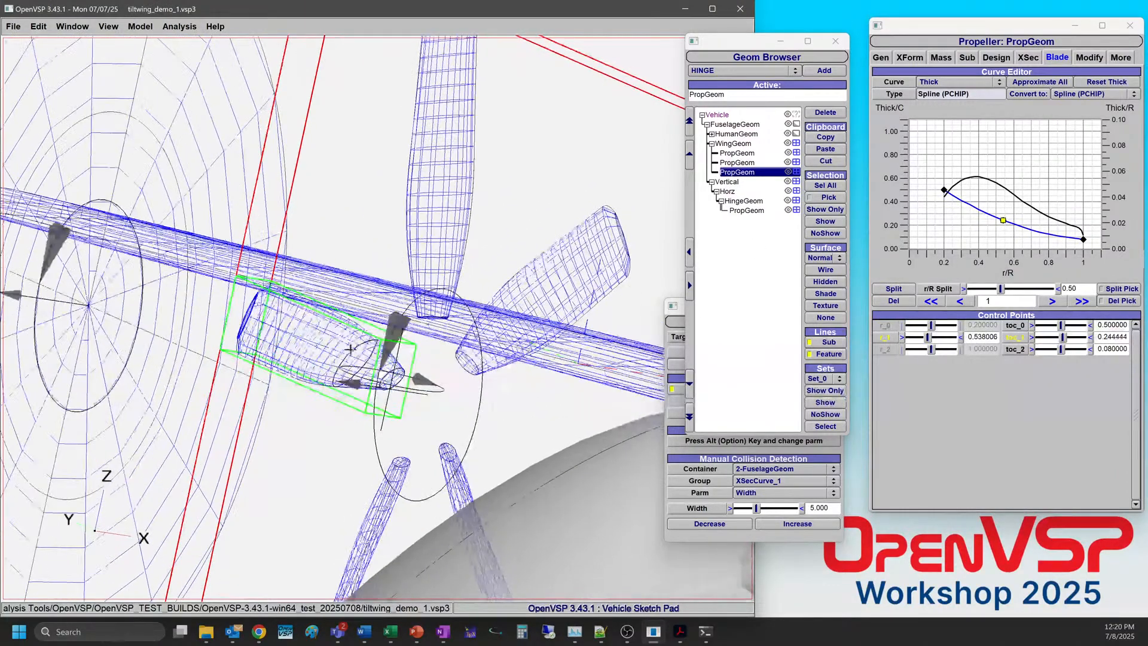
{"action": "scroll", "coordinate": [345, 347], "scroll_direction": "up", "scroll_amount": 5}
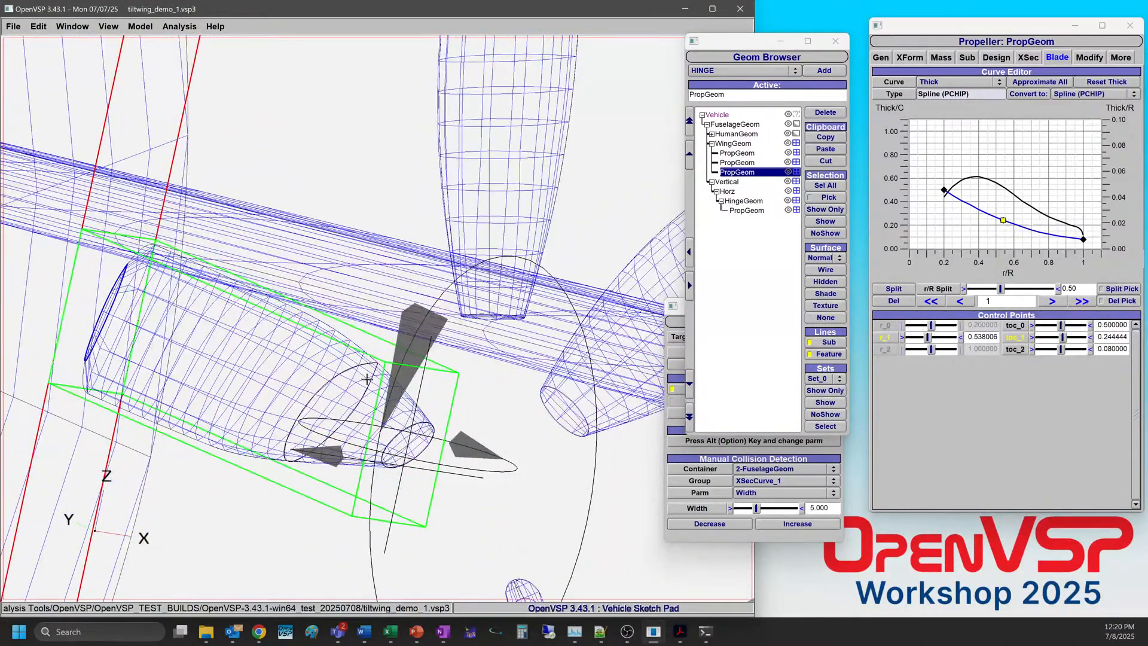
{"action": "mouse_move", "coordinate": [1007, 226]}
{"action": "left_mouse_down"}
{"action": "mouse_move", "coordinate": [977, 237]}
{"action": "mouse_move", "coordinate": [989, 230]}
{"action": "left_mouse_up"}
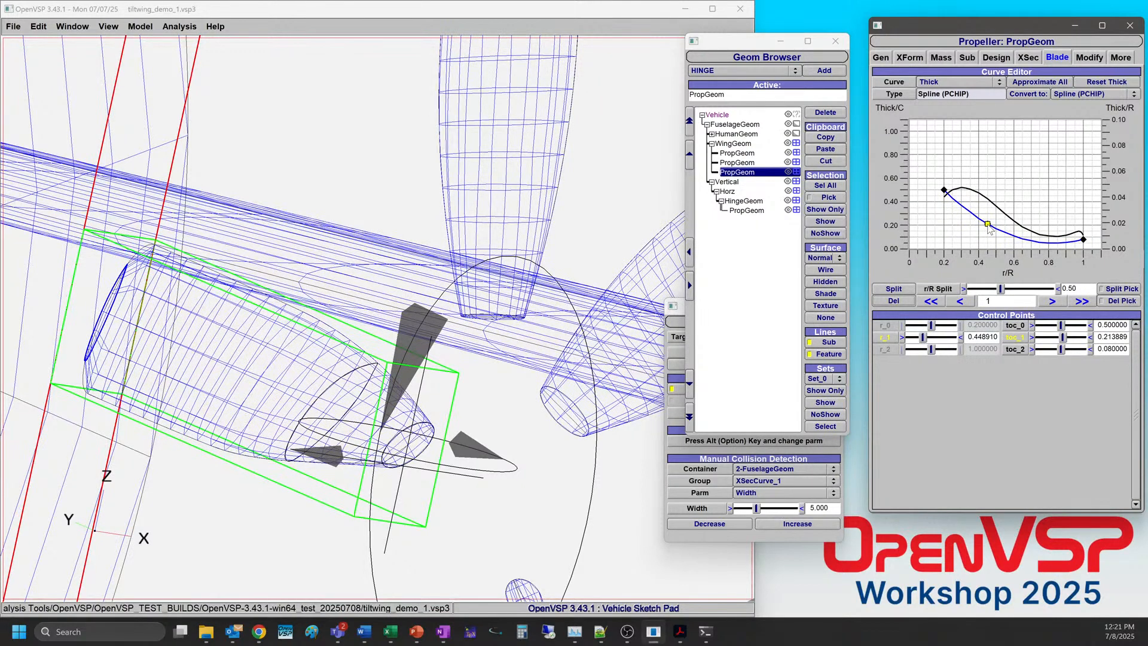
{"action": "scroll", "coordinate": [509, 310], "scroll_direction": "down", "scroll_amount": 3}
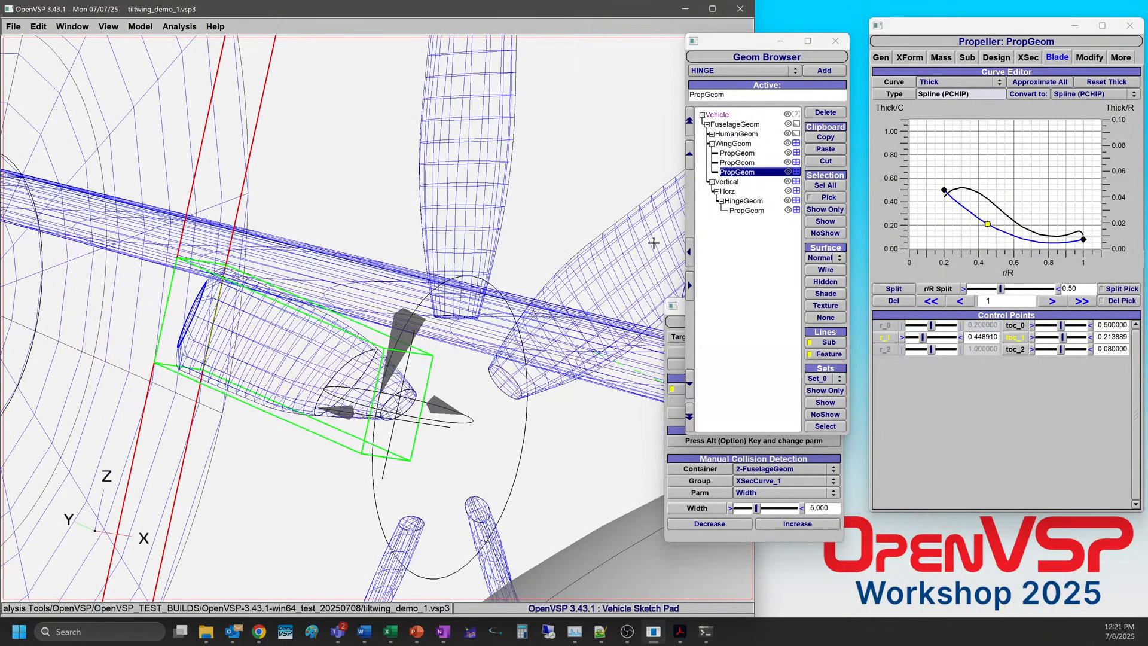
Check the airfoil types available for blade cross-section 2, keeping 16_SERIES.
{"action": "left_click", "coordinate": [1028, 57]}
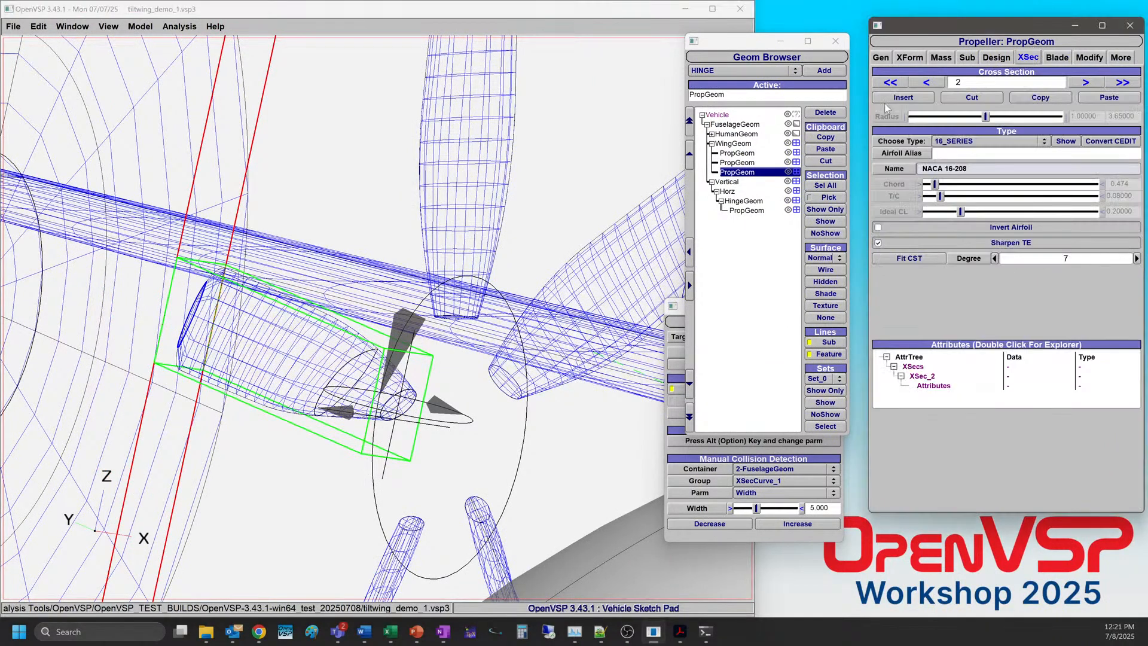
{"action": "left_click", "coordinate": [960, 143]}
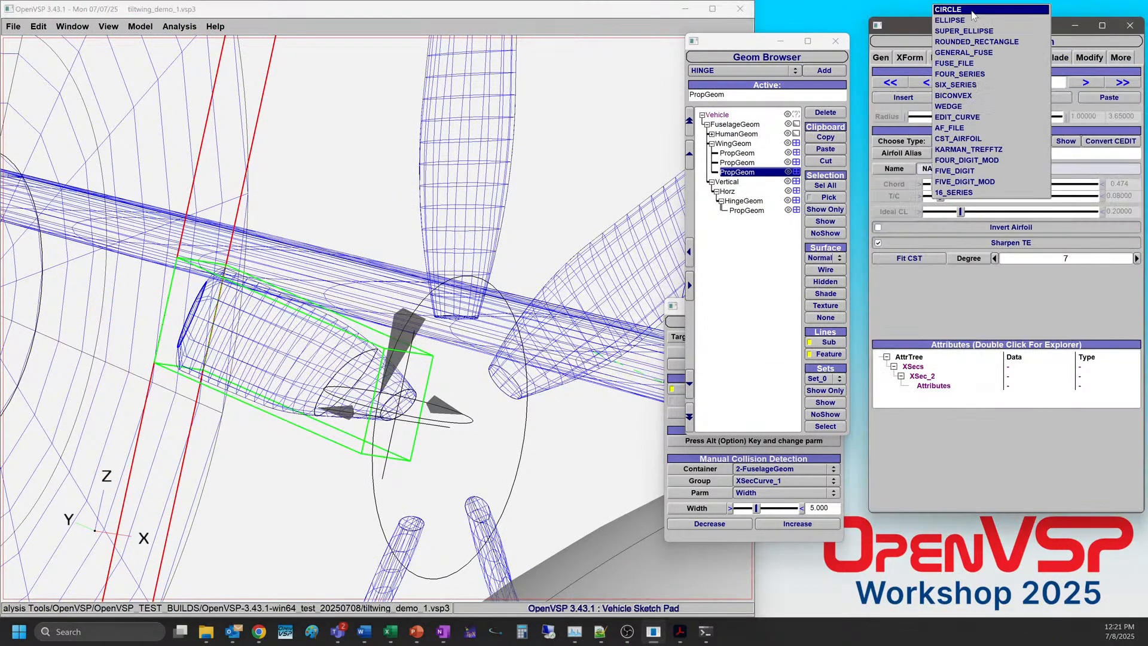
{"action": "left_click", "coordinate": [956, 347]}
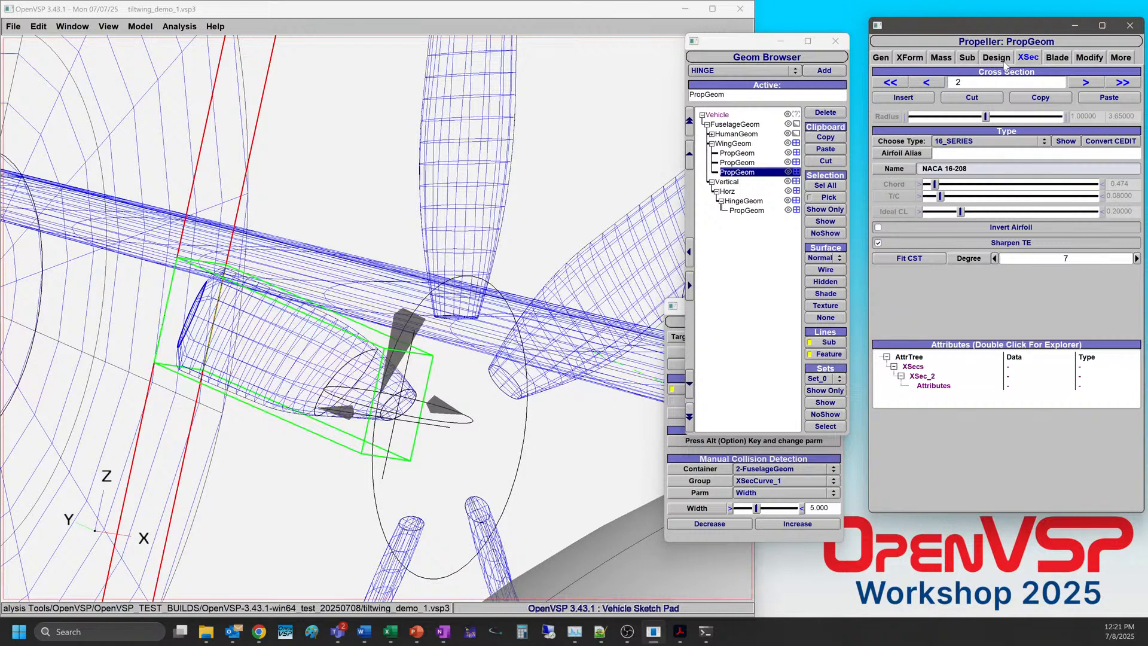
Move the middle point of the blade's Twist curve to about r/R 0.523 and a twist of 21.64.
{"action": "left_click", "coordinate": [1056, 57]}
{"action": "left_click", "coordinate": [937, 89]}
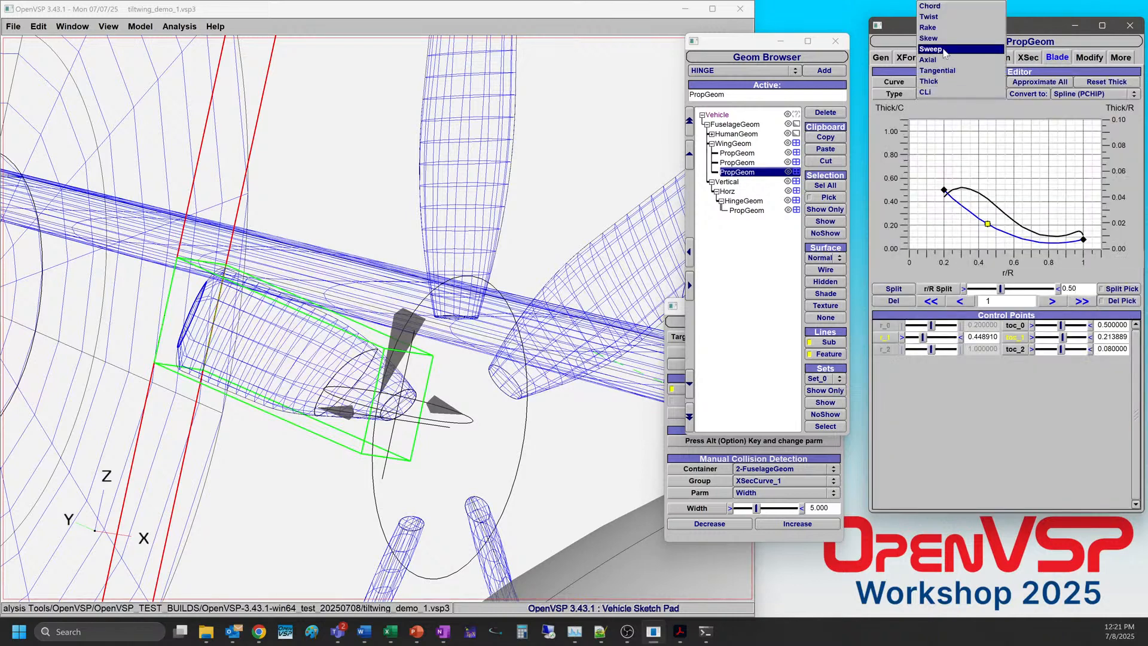
{"action": "left_click", "coordinate": [945, 22]}
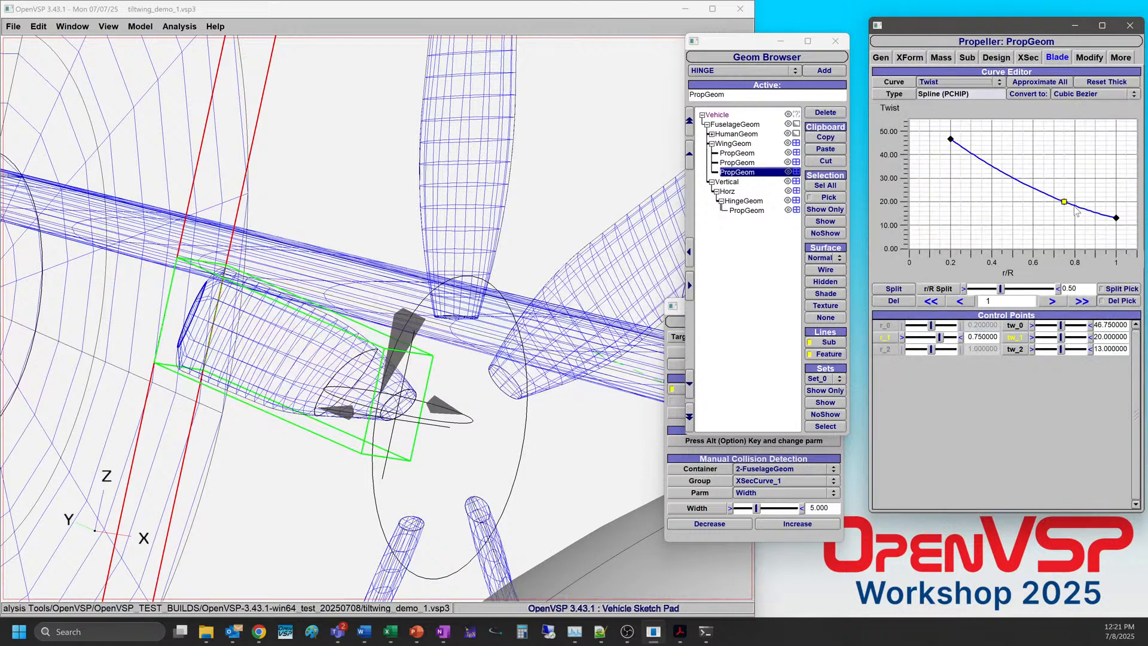
{"action": "left_click_drag", "start_coordinate": [1064, 202], "coordinate": [1019, 204]}
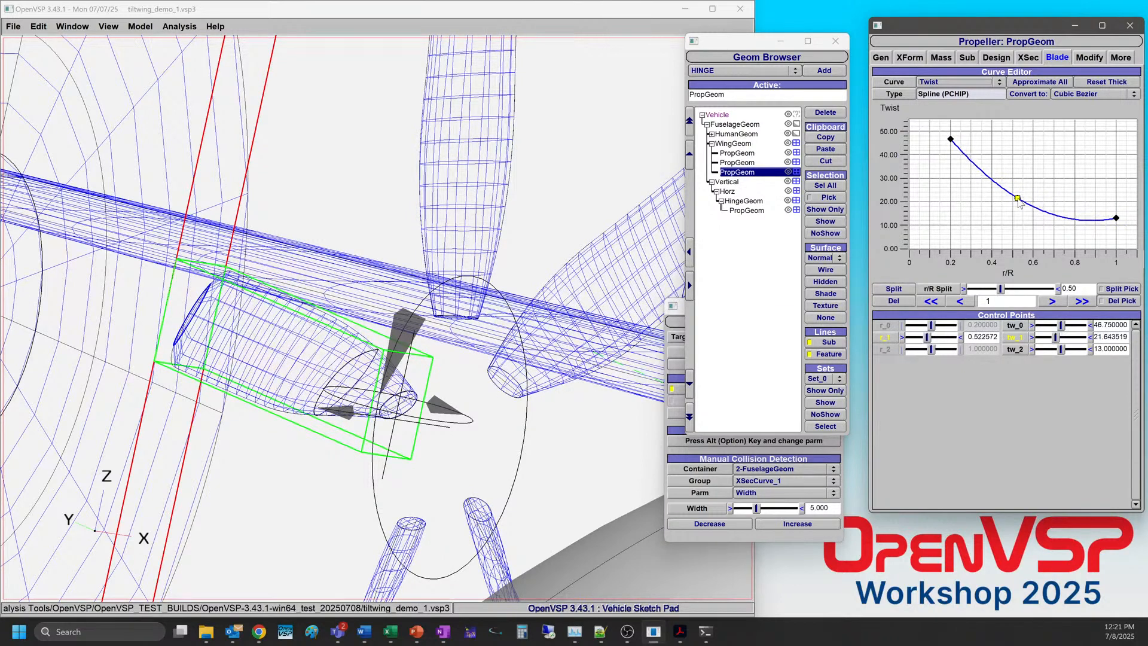
Move the middle point of the blade's Chord curve to about r/R 0.450 and chord 0.173.
{"action": "left_click", "coordinate": [969, 82]}
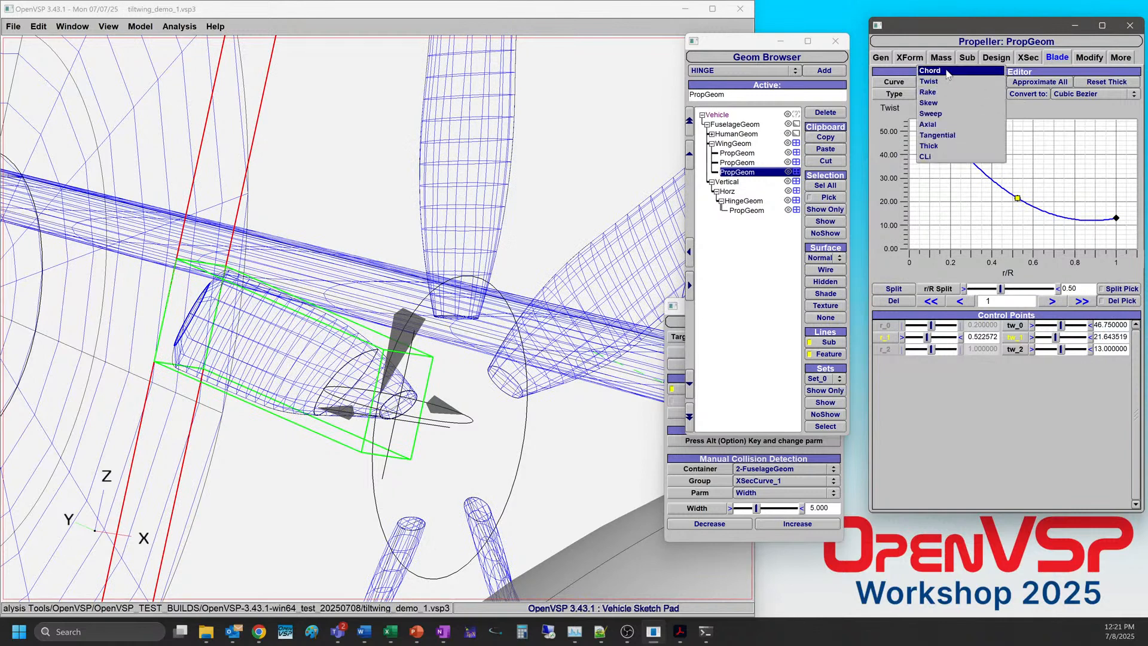
{"action": "left_click", "coordinate": [947, 73]}
{"action": "left_click_drag", "start_coordinate": [1032, 224], "coordinate": [1002, 229]}
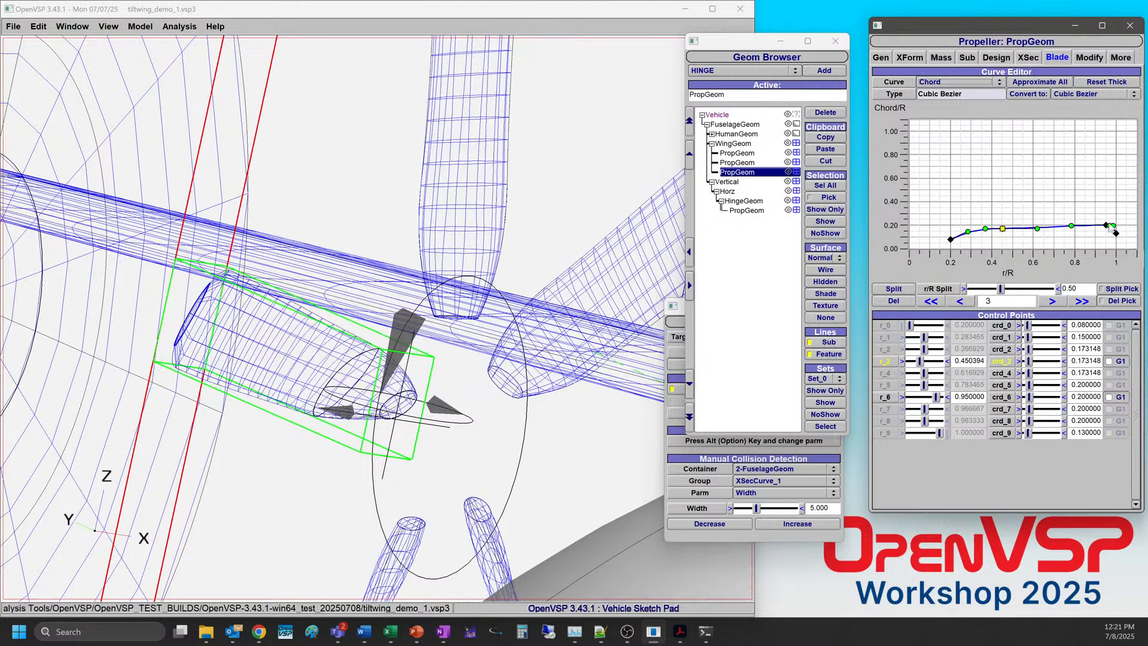
Move the chord curve's r/R 0.95 point to about r/R 0.843, chord 0.178, and round the tip with chord 0.051 and its handle at 0.168.
{"action": "left_click_drag", "start_coordinate": [1105, 226], "coordinate": [1086, 234]}
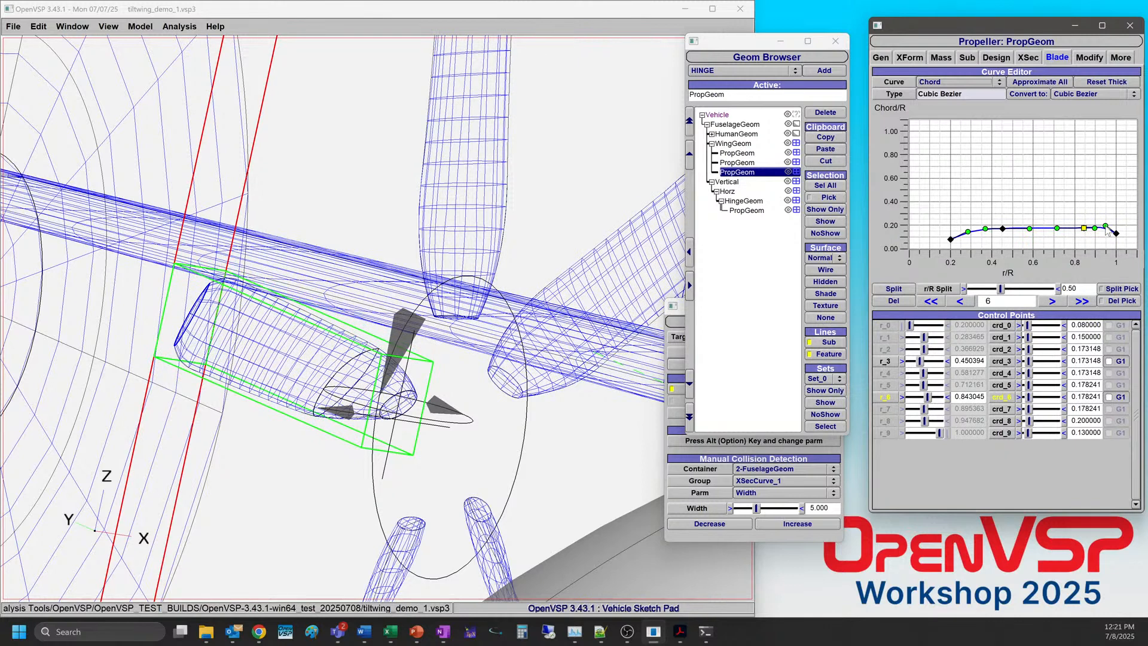
{"action": "mouse_move", "coordinate": [1116, 233]}
{"action": "left_mouse_down"}
{"action": "mouse_move", "coordinate": [1116, 245]}
{"action": "mouse_move", "coordinate": [1109, 232]}
{"action": "left_mouse_up"}
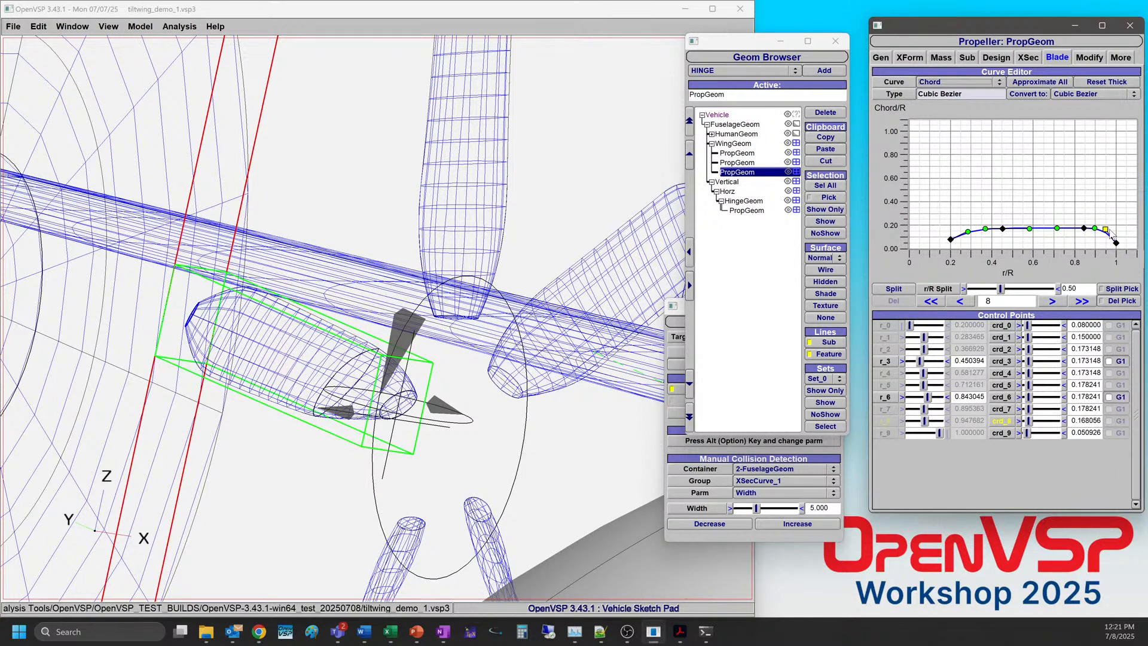
Examine the reshaped inboard propeller blades up close and in proportion to the whole aircraft.
{"action": "mouse_move", "coordinate": [366, 359]}
{"action": "left_mouse_down"}
{"action": "mouse_move", "coordinate": [428, 371]}
{"action": "mouse_move", "coordinate": [360, 341]}
{"action": "left_mouse_up"}
{"action": "scroll", "coordinate": [322, 350], "scroll_direction": "down", "scroll_amount": 3}
{"action": "scroll", "coordinate": [356, 386], "scroll_direction": "down", "scroll_amount": 5}
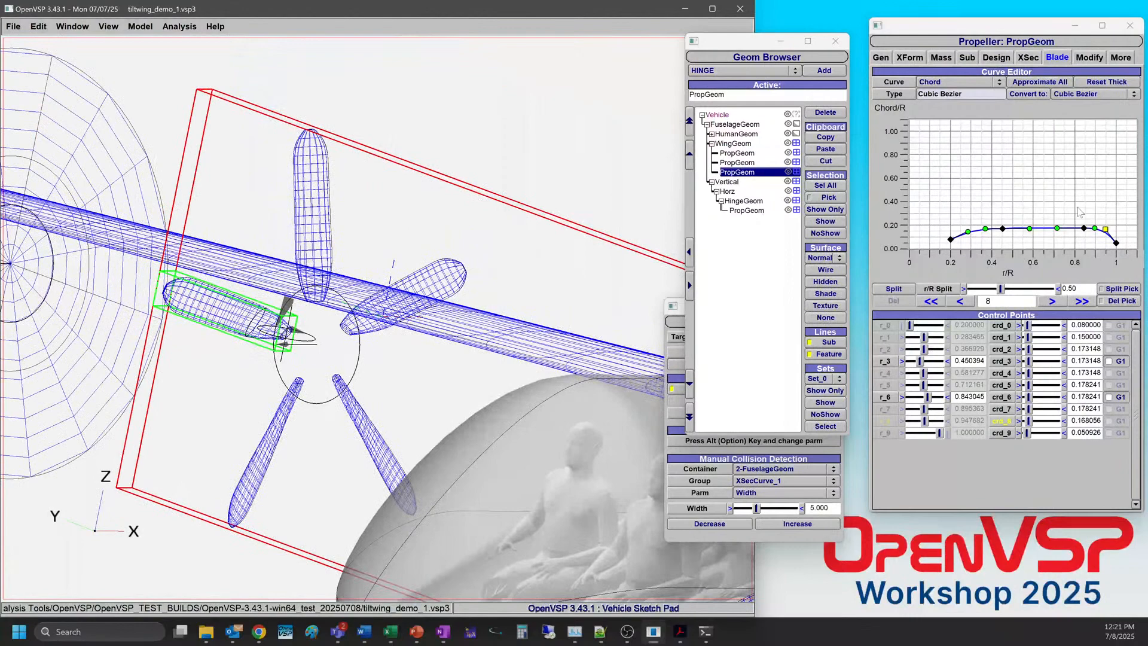
{"action": "left_click_drag", "start_coordinate": [593, 293], "coordinate": [607, 294]}
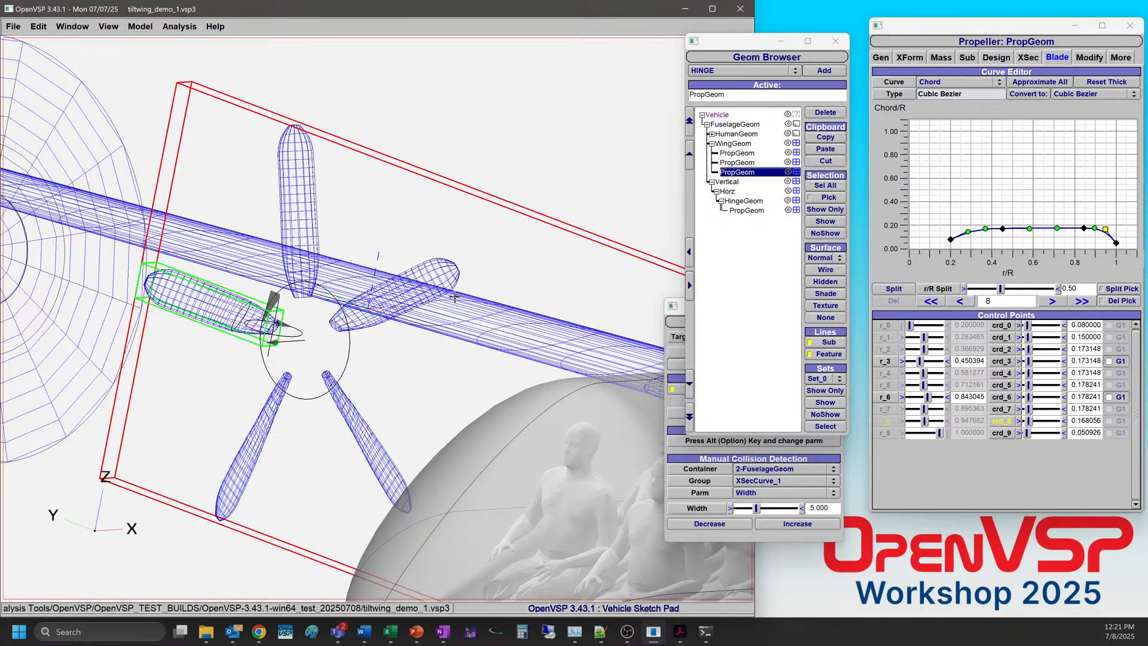
{"action": "scroll", "coordinate": [235, 334], "scroll_direction": "down", "scroll_amount": 5}
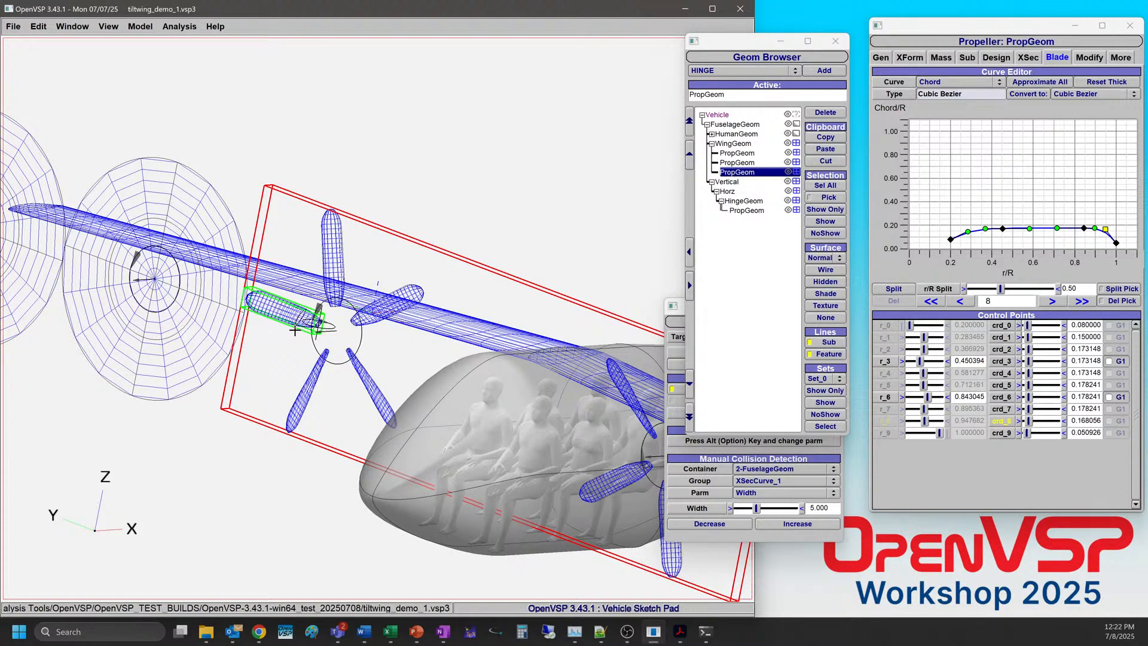
{"action": "scroll", "coordinate": [419, 371], "scroll_direction": "down", "scroll_amount": 5}
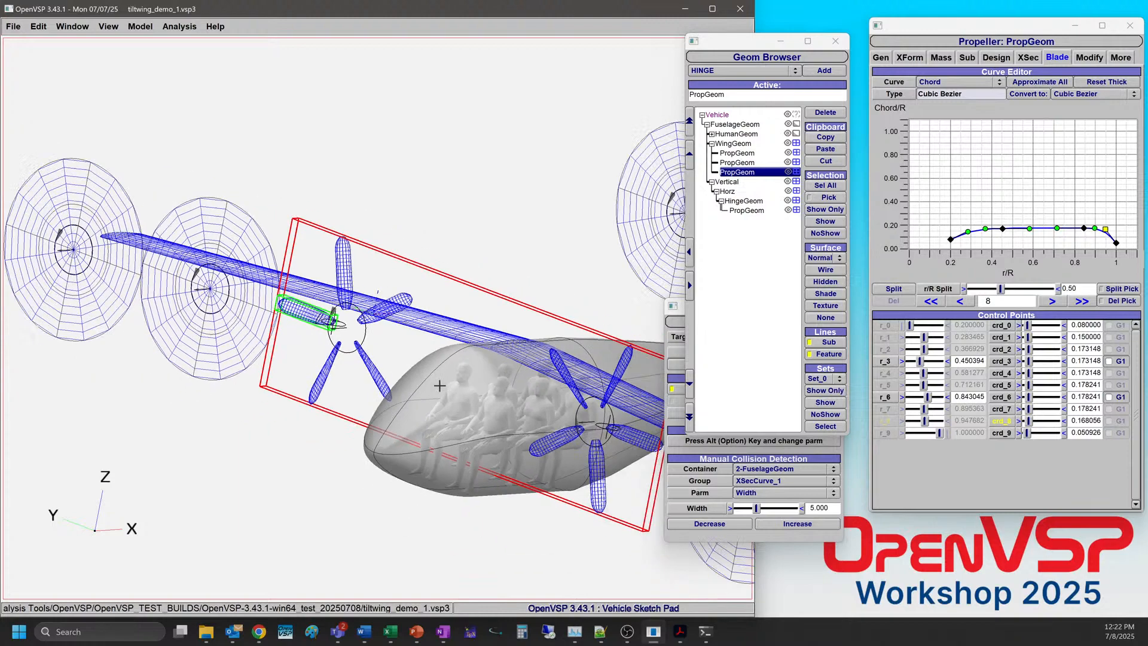
{"action": "left_click_drag", "start_coordinate": [365, 329], "coordinate": [407, 326]}
Set the Prop Mode of the middle and outboard wing propellers to Blades.
{"action": "left_click", "coordinate": [752, 163]}
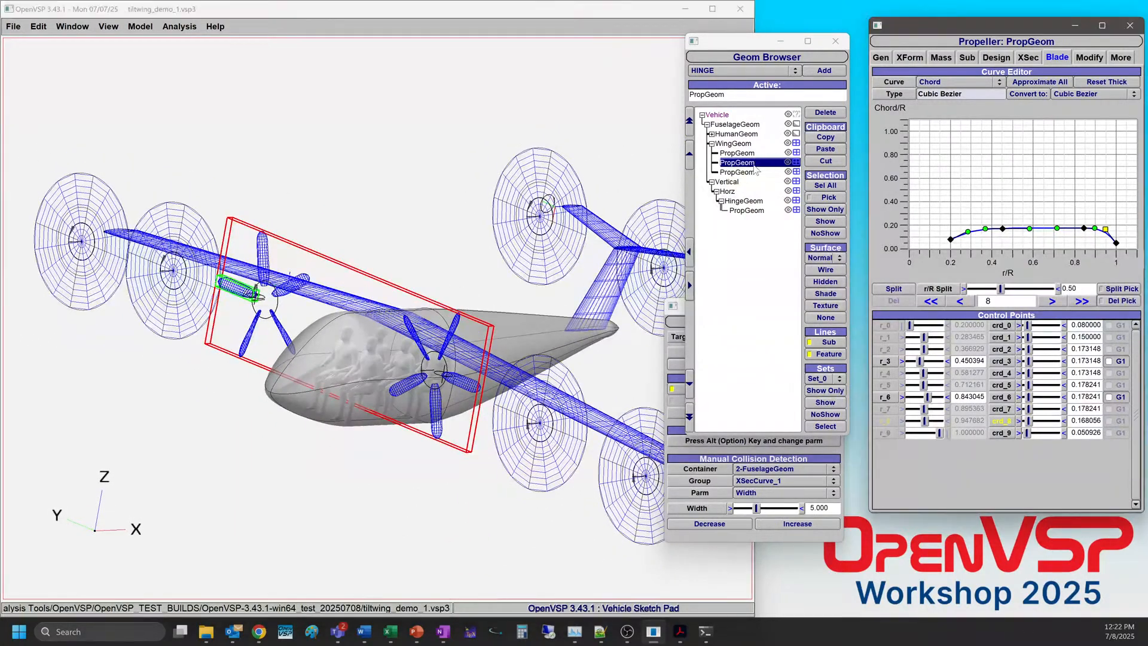
{"action": "left_click", "coordinate": [997, 60]}
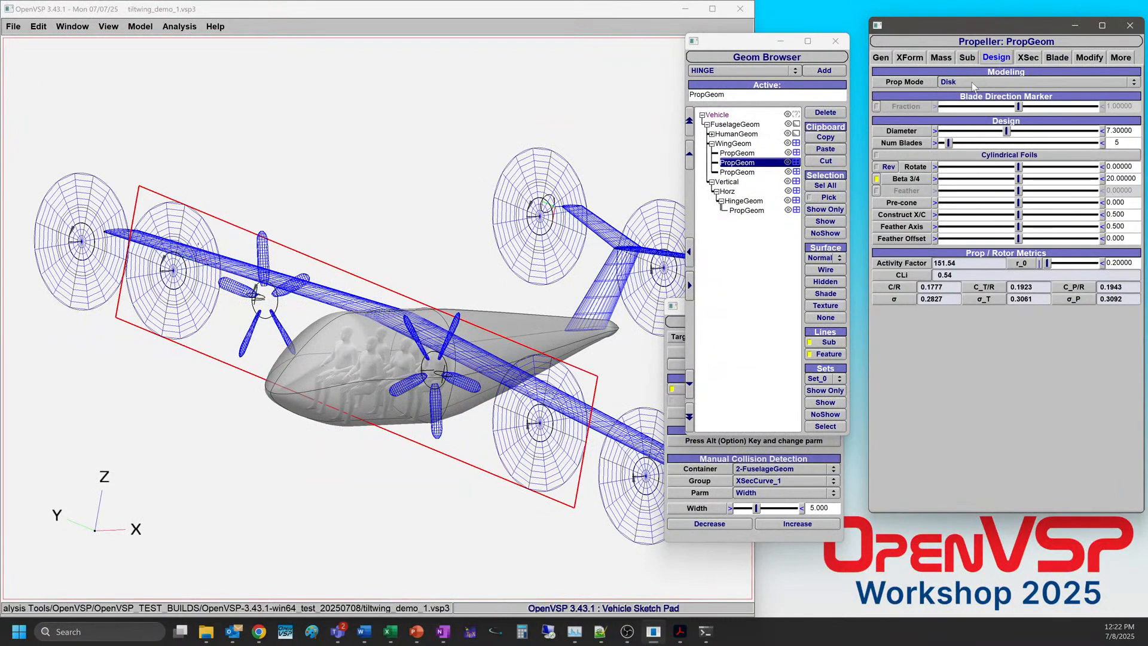
{"action": "left_click", "coordinate": [966, 61]}
{"action": "left_click", "coordinate": [740, 154]}
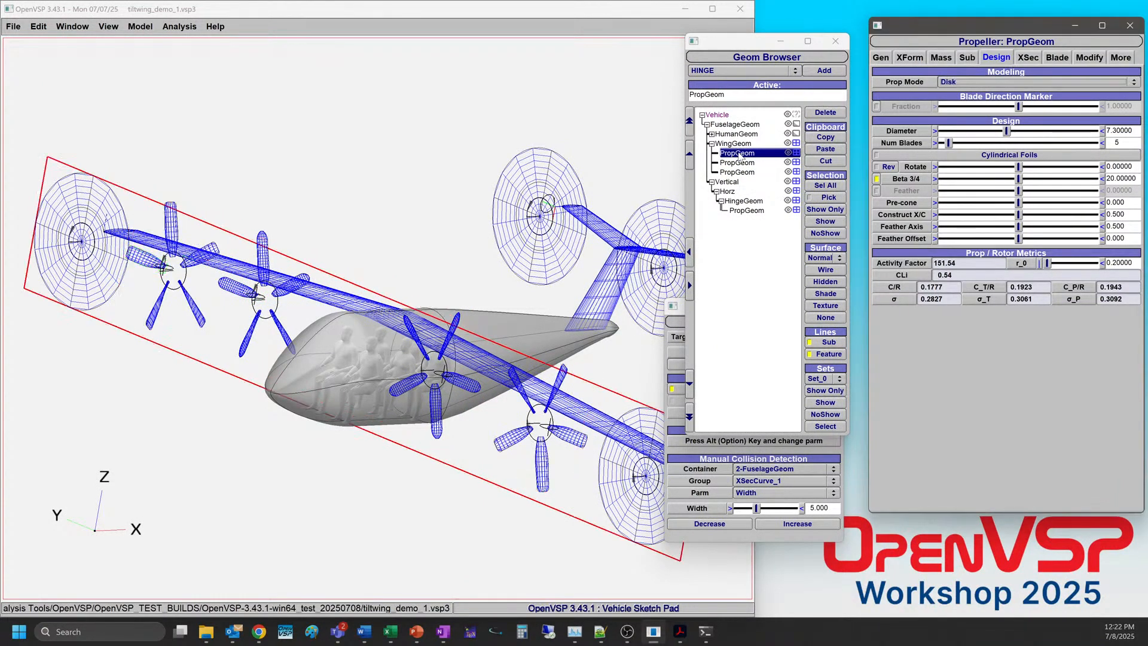
{"action": "left_click", "coordinate": [975, 81]}
{"action": "left_click", "coordinate": [952, 60]}
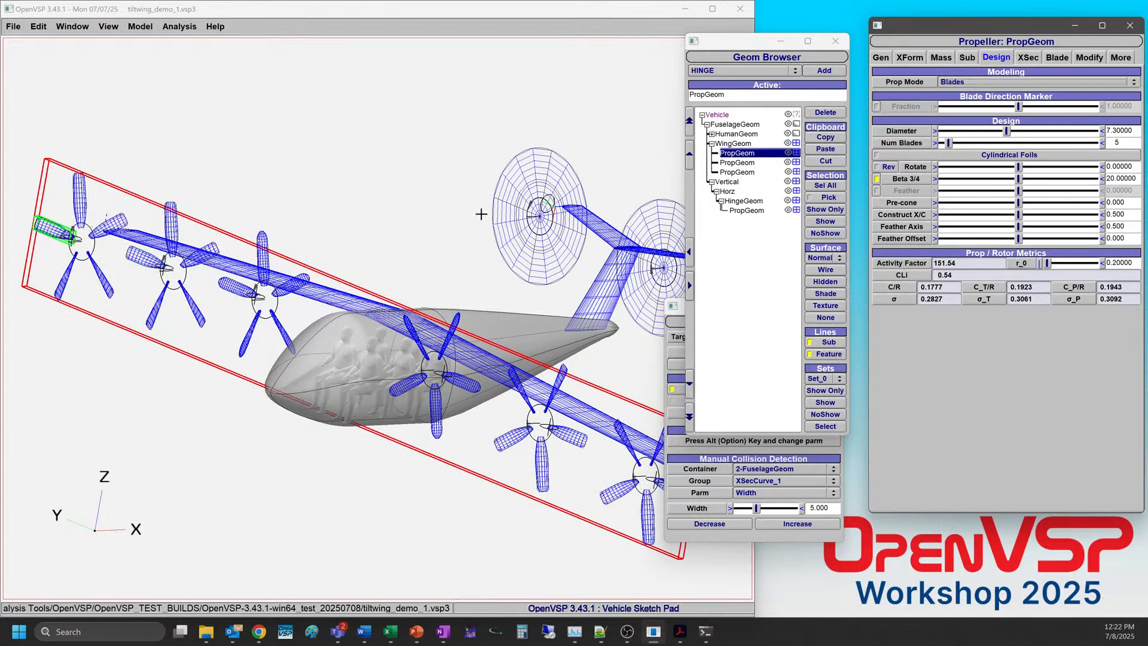
Set the tail propeller's Prop Mode to Blades.
{"action": "left_click", "coordinate": [746, 211]}
{"action": "left_click", "coordinate": [975, 81]}
{"action": "left_click", "coordinate": [954, 60]}
Examine the complete tiltwing aircraft from several angles with all propellers modelled as blades.
{"action": "left_click_drag", "start_coordinate": [521, 350], "coordinate": [464, 391]}
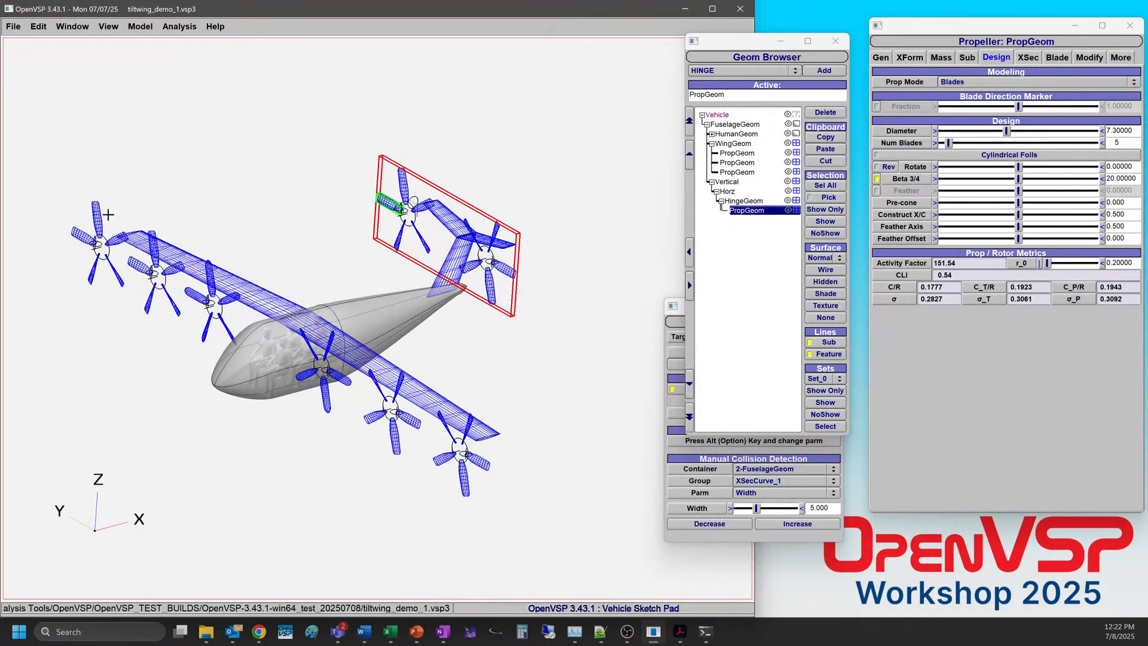
{"action": "left_click_drag", "start_coordinate": [266, 277], "coordinate": [299, 343]}
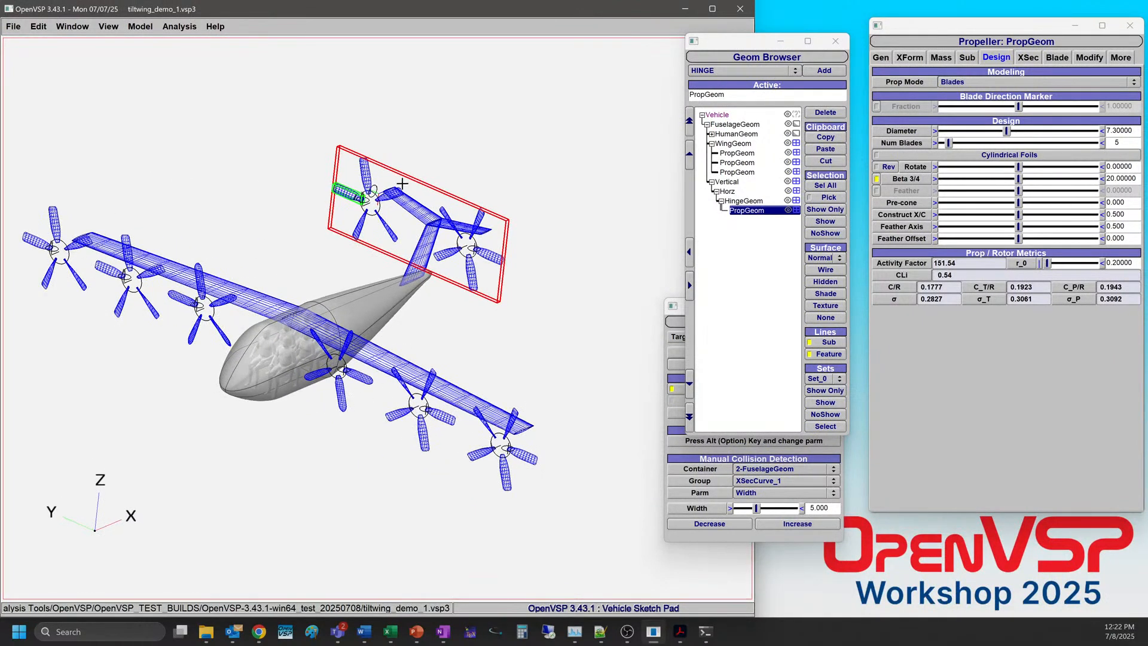
{"action": "left_click_drag", "start_coordinate": [461, 339], "coordinate": [364, 336]}
{"action": "left_click_drag", "start_coordinate": [227, 299], "coordinate": [190, 239]}
{"action": "left_click_drag", "start_coordinate": [247, 266], "coordinate": [294, 343]}
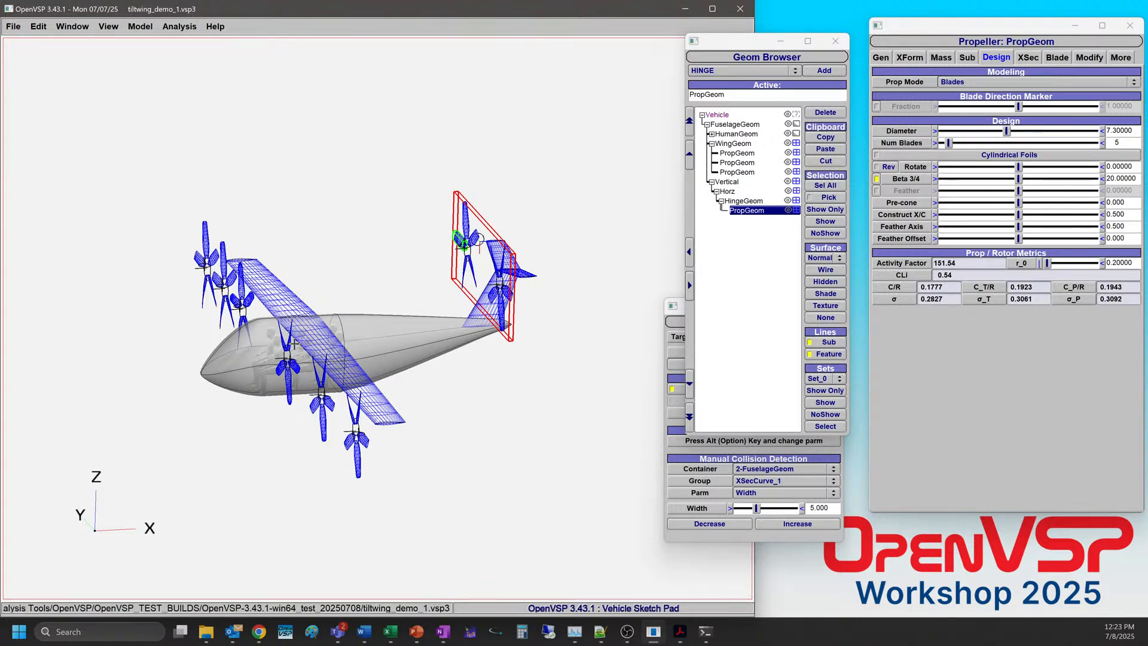
{"action": "left_click_drag", "start_coordinate": [247, 303], "coordinate": [345, 332]}
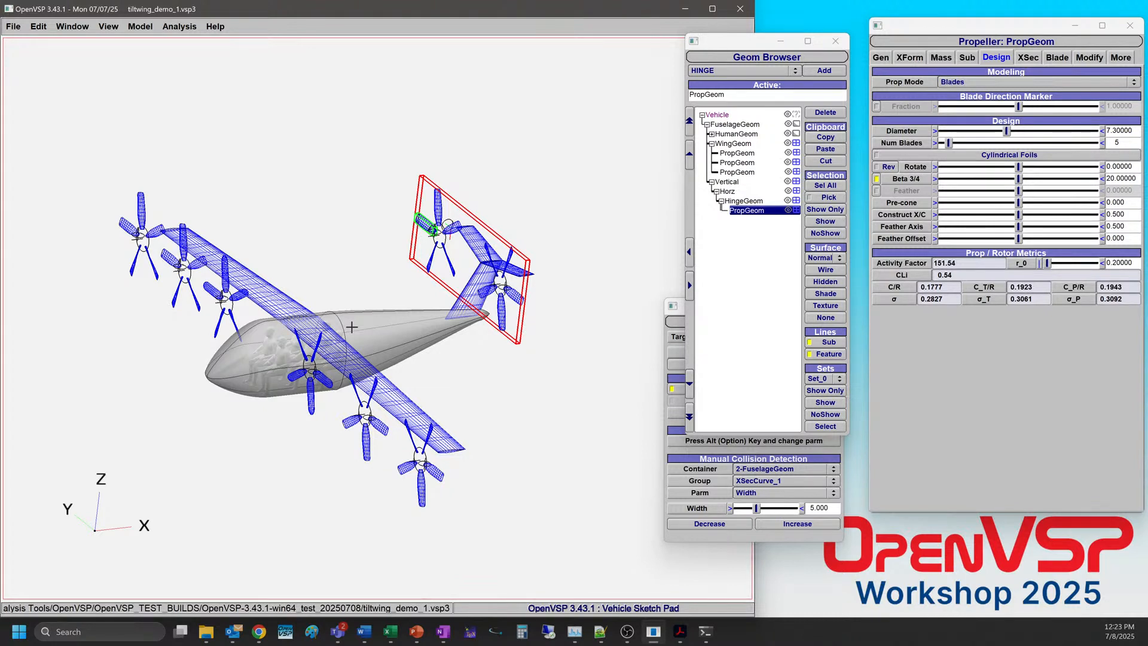
{"action": "left_click_drag", "start_coordinate": [285, 326], "coordinate": [341, 386]}
{"action": "left_click_drag", "start_coordinate": [393, 332], "coordinate": [376, 287]}
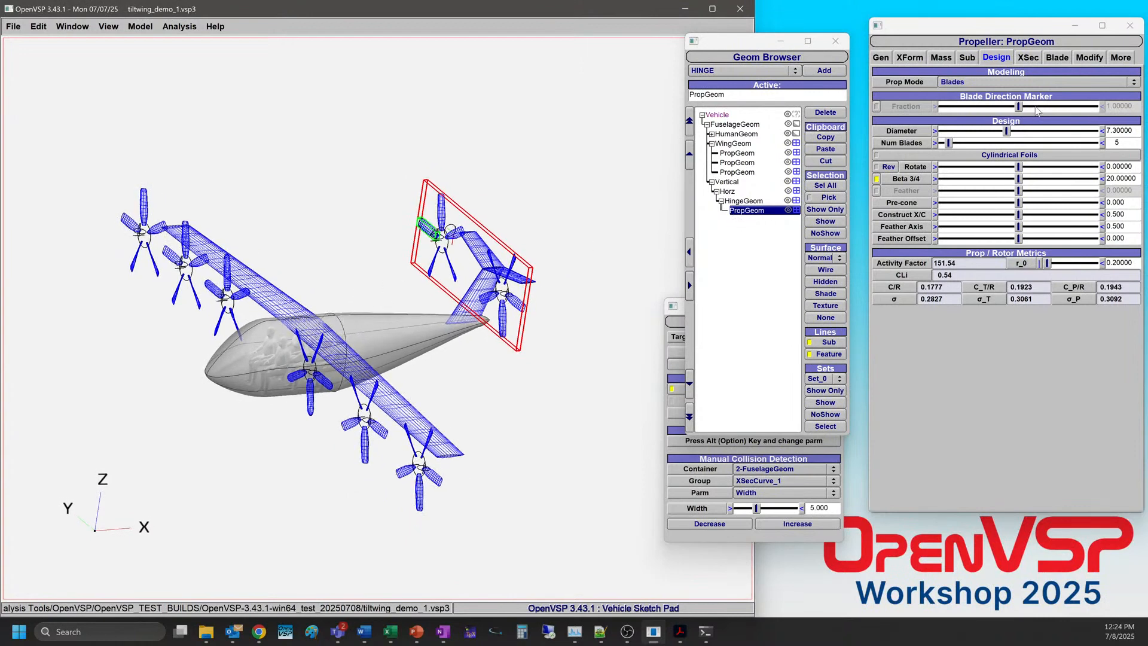
Set the Prop Mode of the tail propeller and the inboard wing propeller to Disk.
{"action": "left_click", "coordinate": [979, 84]}
{"action": "left_click", "coordinate": [960, 107]}
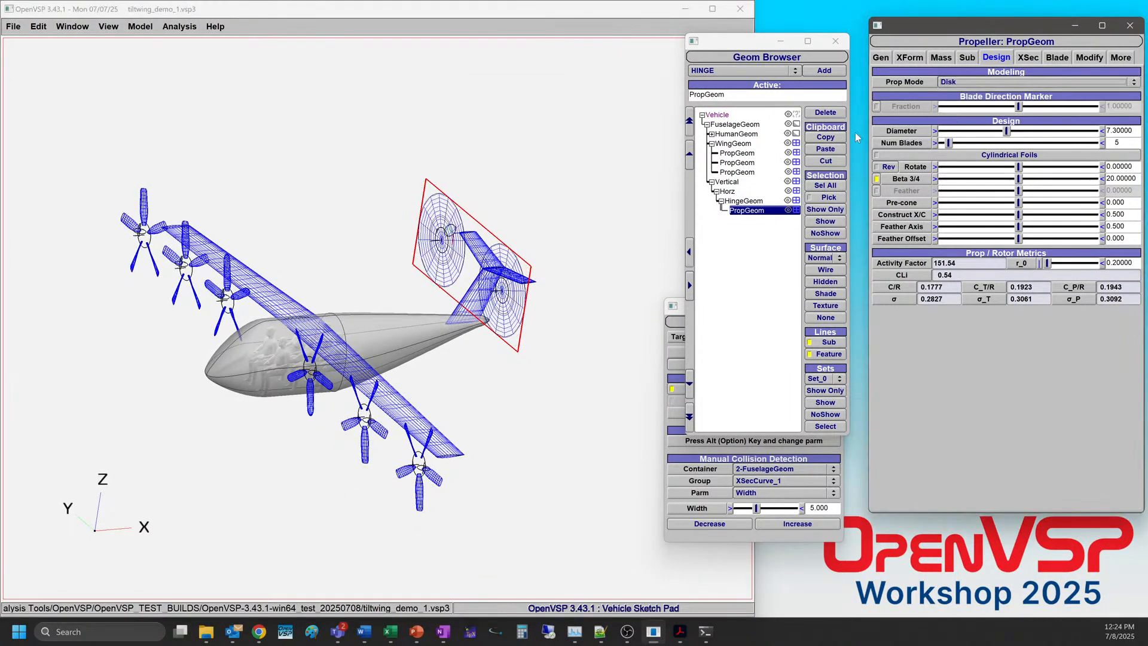
{"action": "left_click", "coordinate": [737, 172]}
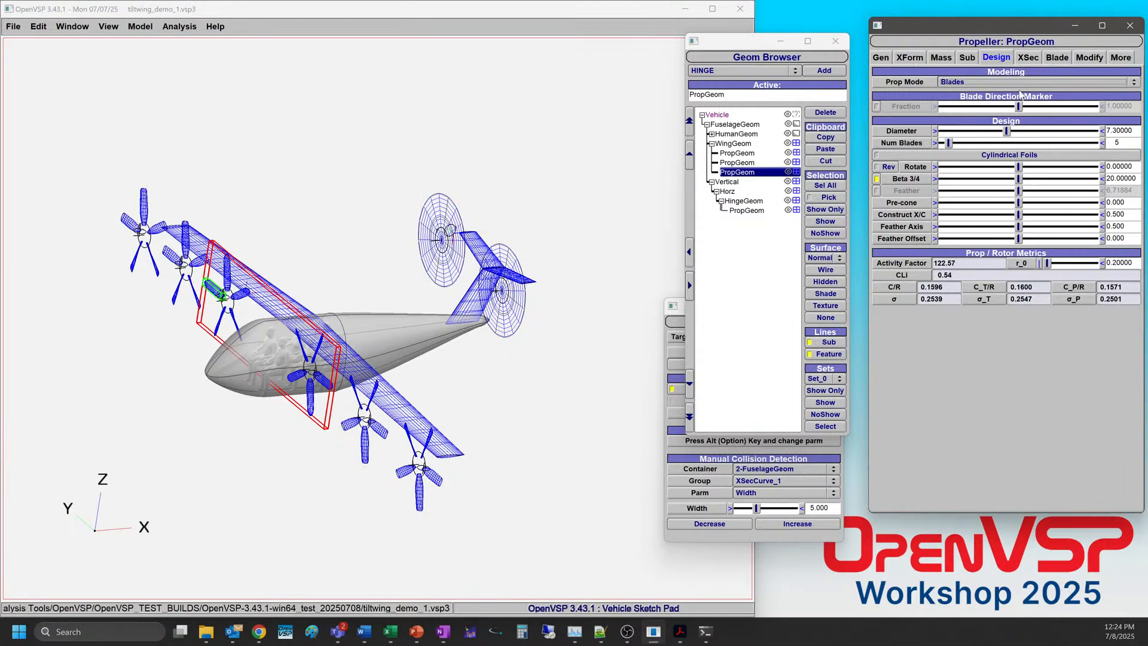
{"action": "left_click", "coordinate": [989, 83]}
{"action": "left_click", "coordinate": [947, 106]}
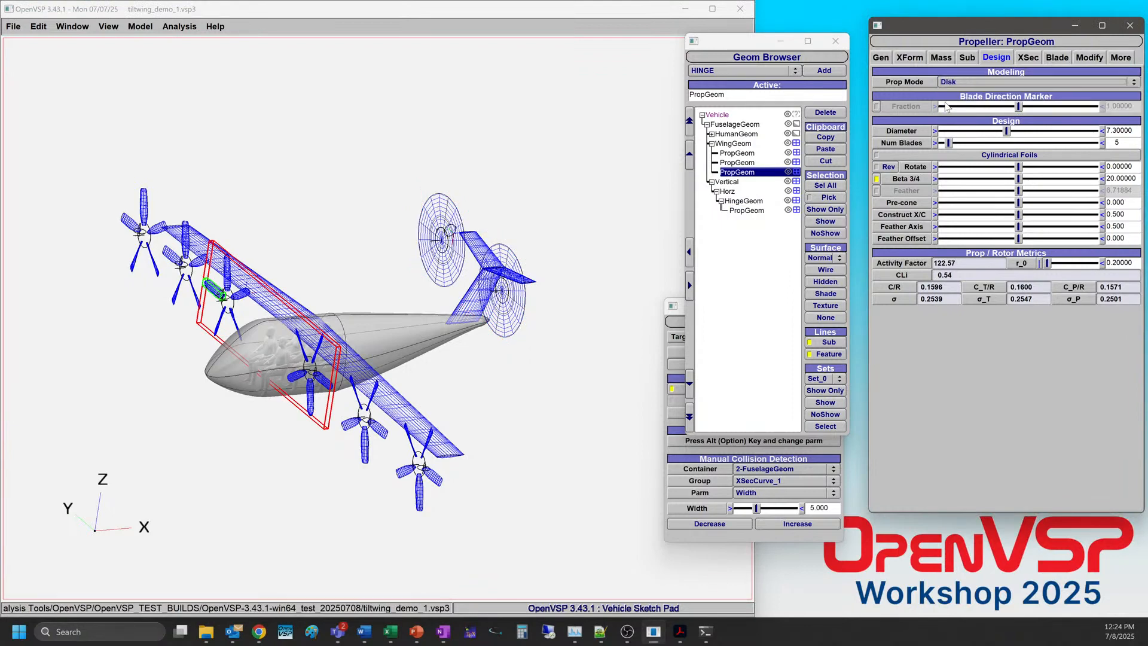
Set the Prop Mode of the middle and outboard wing propellers to Disk.
{"action": "left_click", "coordinate": [759, 163]}
{"action": "left_click", "coordinate": [970, 84]}
{"action": "left_click", "coordinate": [968, 82]}
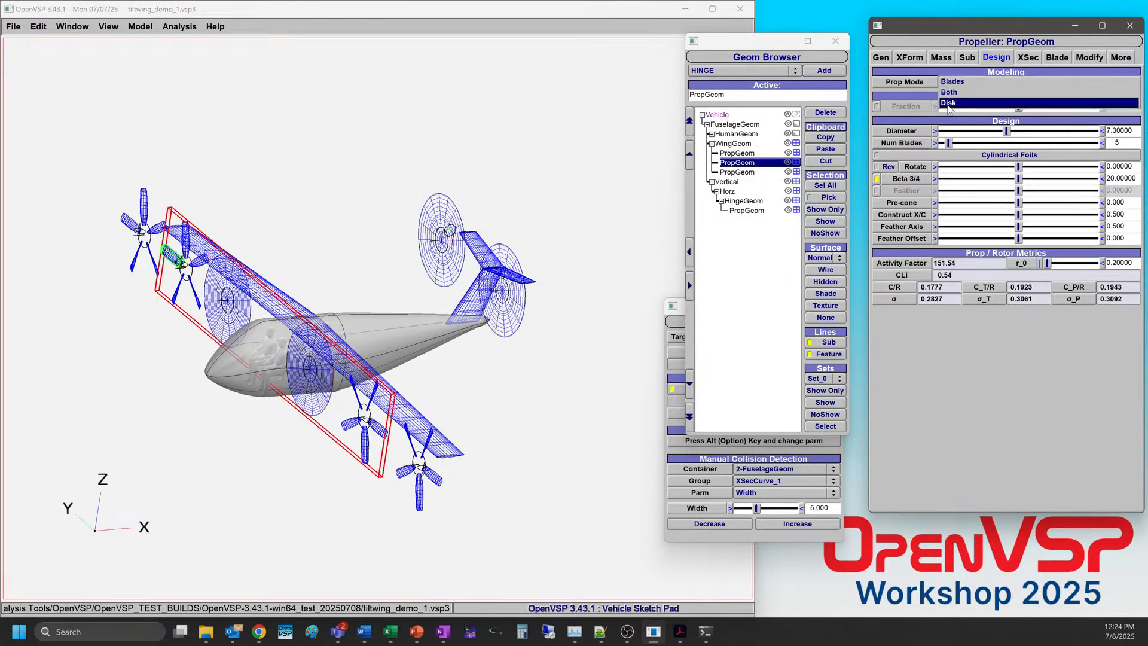
{"action": "left_click", "coordinate": [737, 153]}
{"action": "left_click", "coordinate": [963, 82]}
{"action": "left_click", "coordinate": [963, 84]}
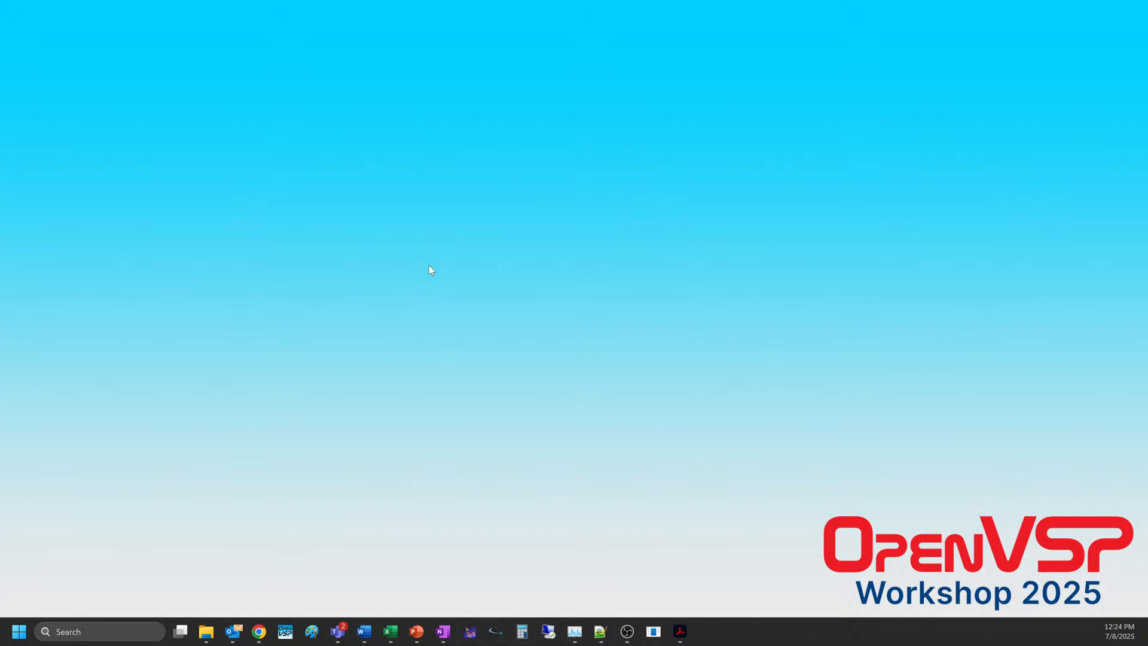
Restart OpenVSP 3.43.1 and try to open tiltwing_demo_1.vsp3.
{"action": "left_click", "coordinate": [653, 631]}
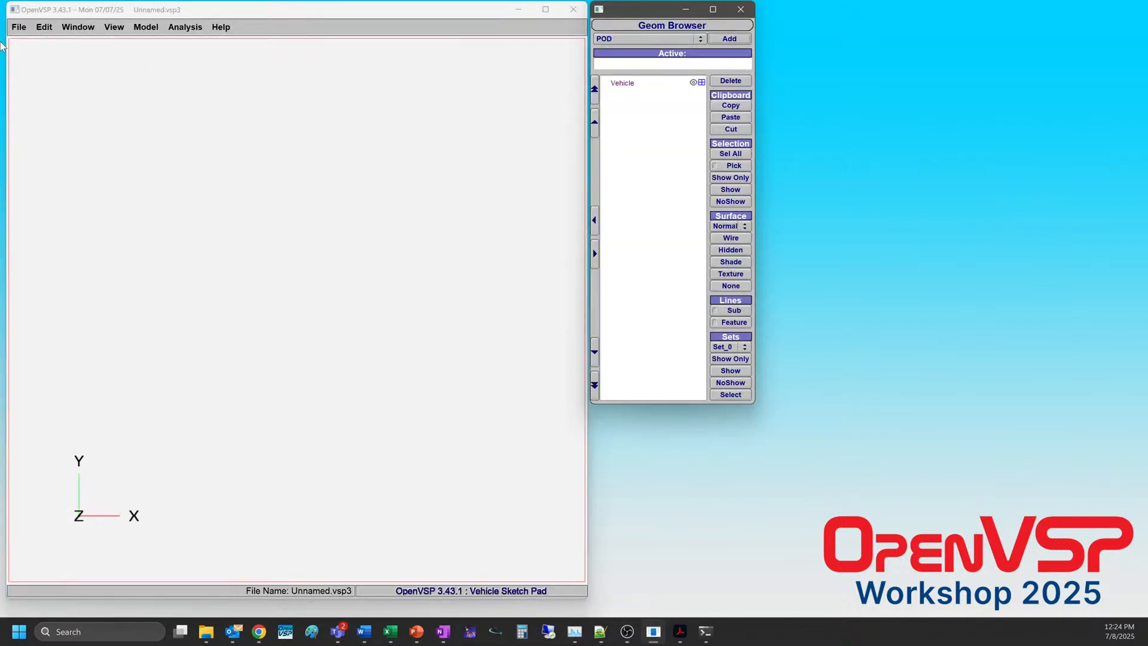
{"action": "left_click", "coordinate": [16, 31]}
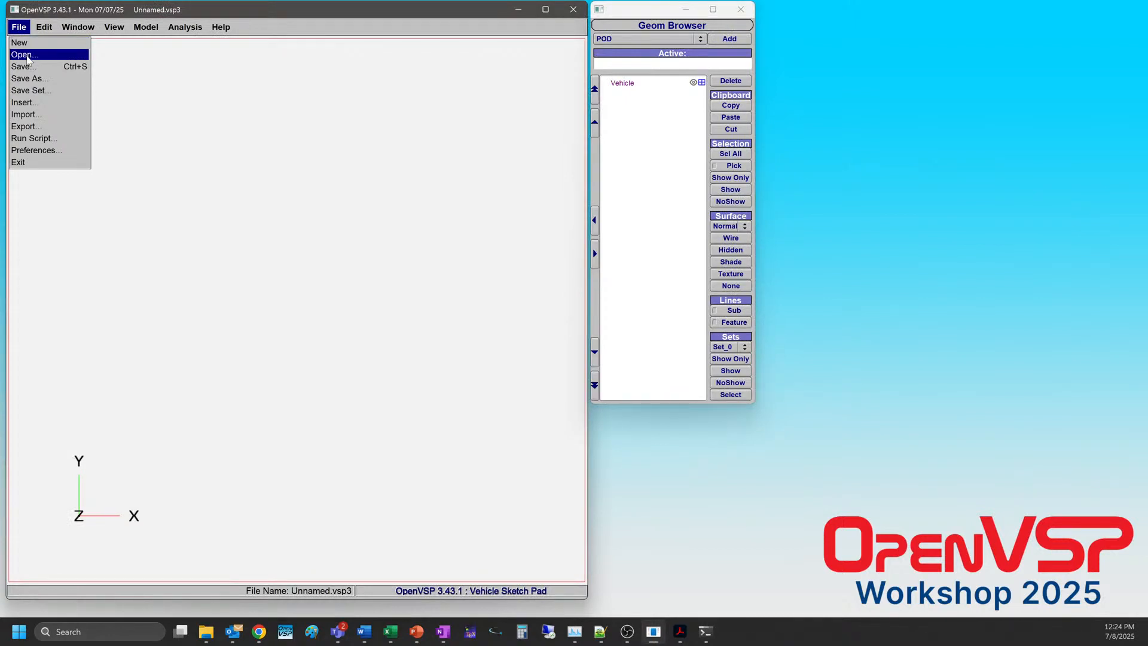
{"action": "left_click", "coordinate": [25, 55]}
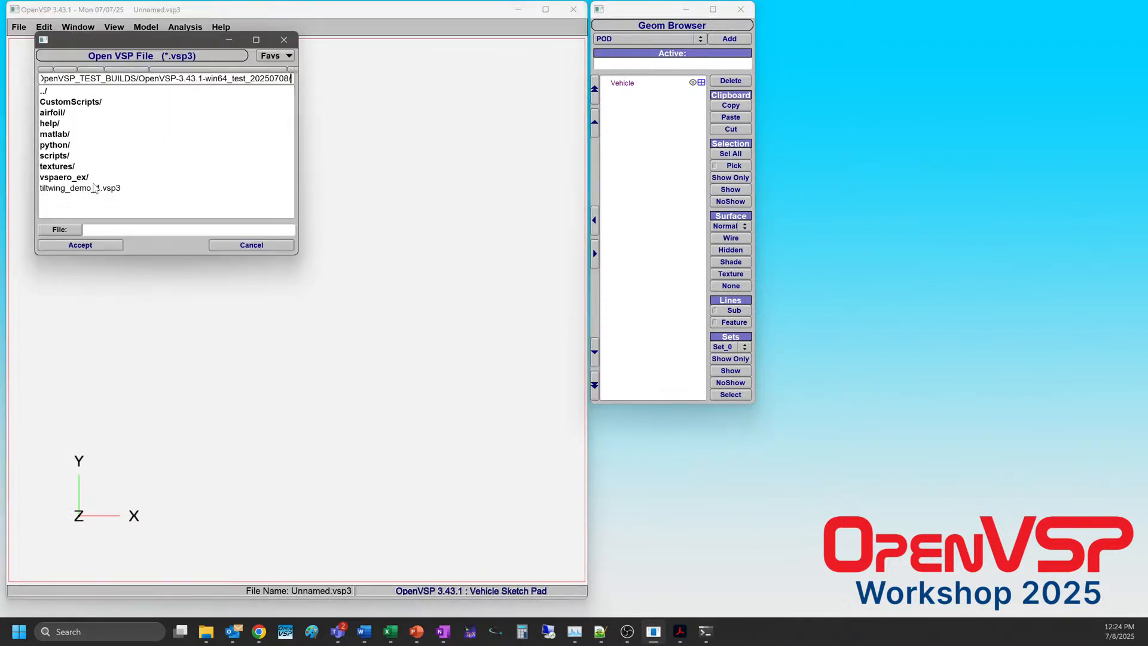
{"action": "left_click", "coordinate": [81, 188]}
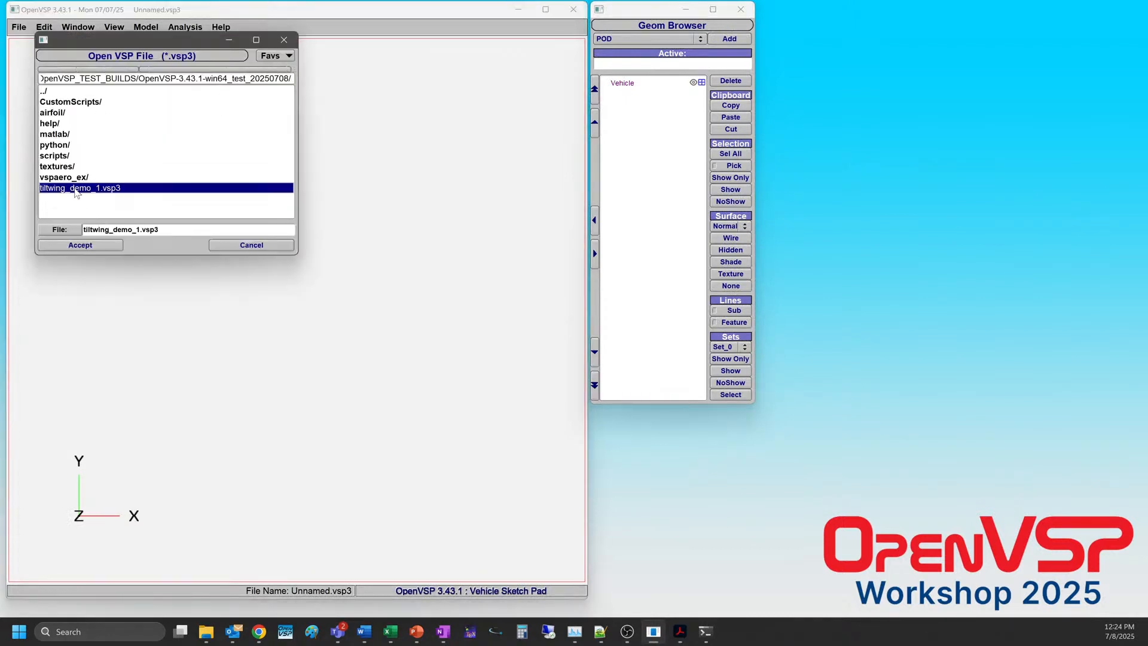
{"action": "left_click", "coordinate": [80, 244]}
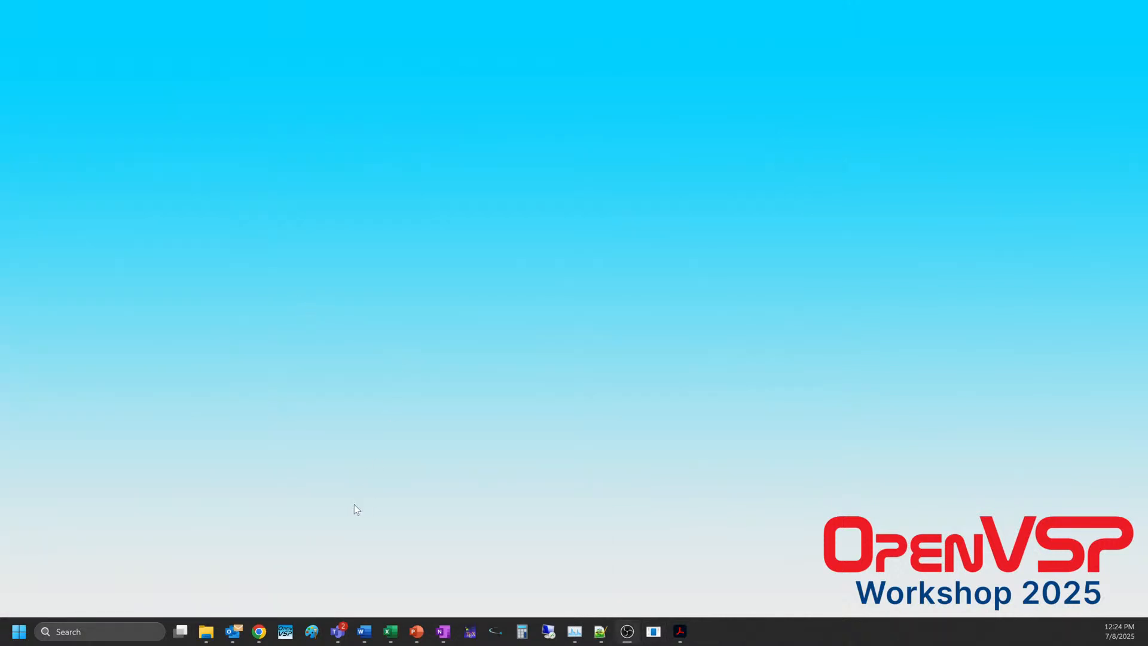
Start OpenVSP 3.42.3 and open tiltwing_mockup_vspaero.vsp3 from the Examples folder of the 2025 VSP Workshop - Virtual favorite.
{"action": "left_click", "coordinate": [286, 631]}
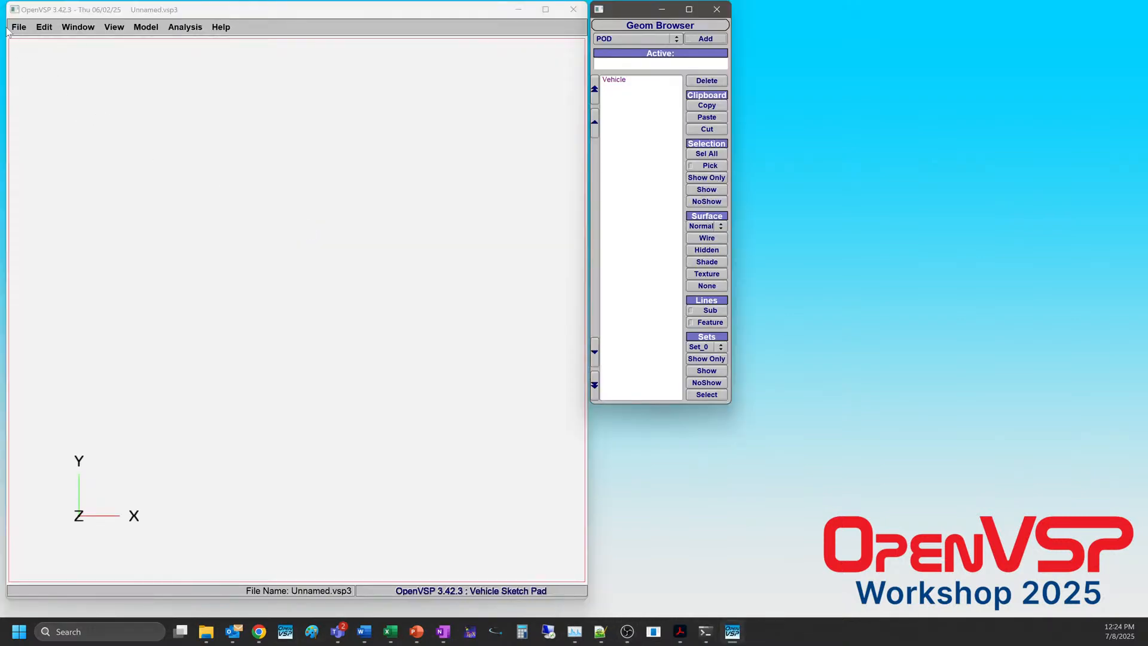
{"action": "left_click", "coordinate": [19, 27]}
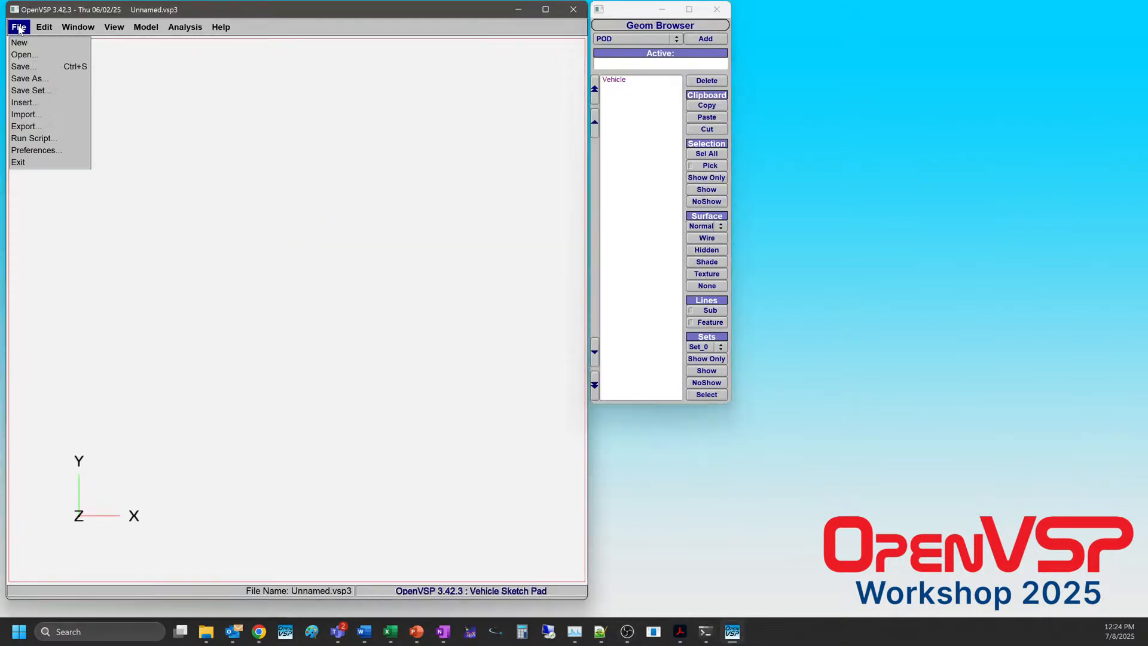
{"action": "left_click", "coordinate": [37, 57]}
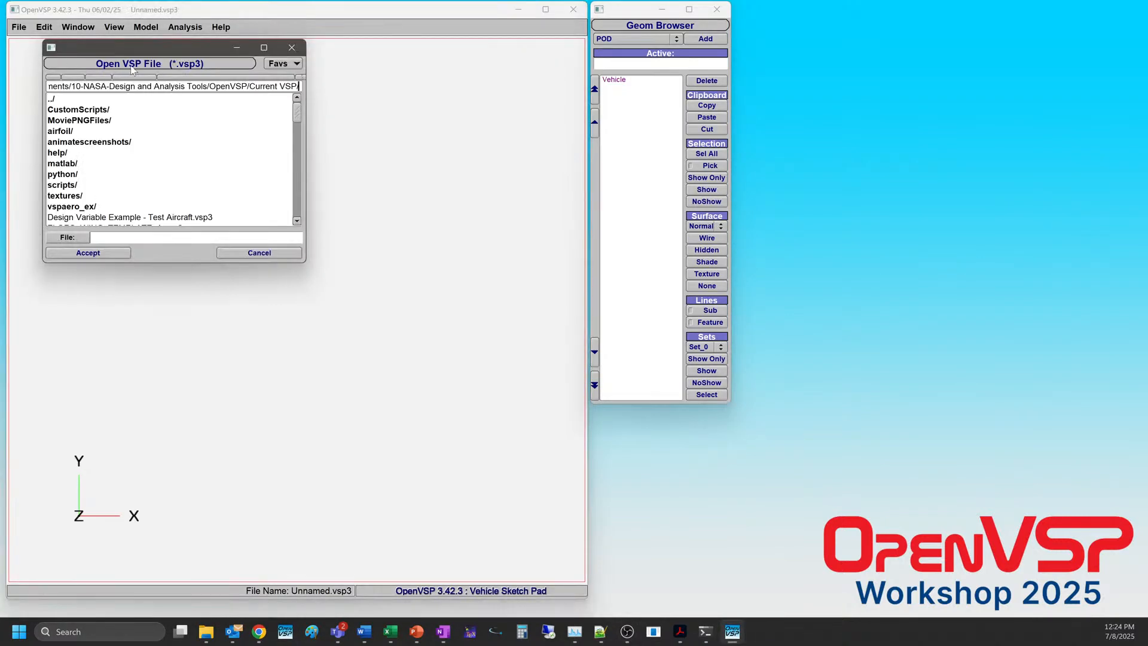
{"action": "left_click", "coordinate": [277, 64]}
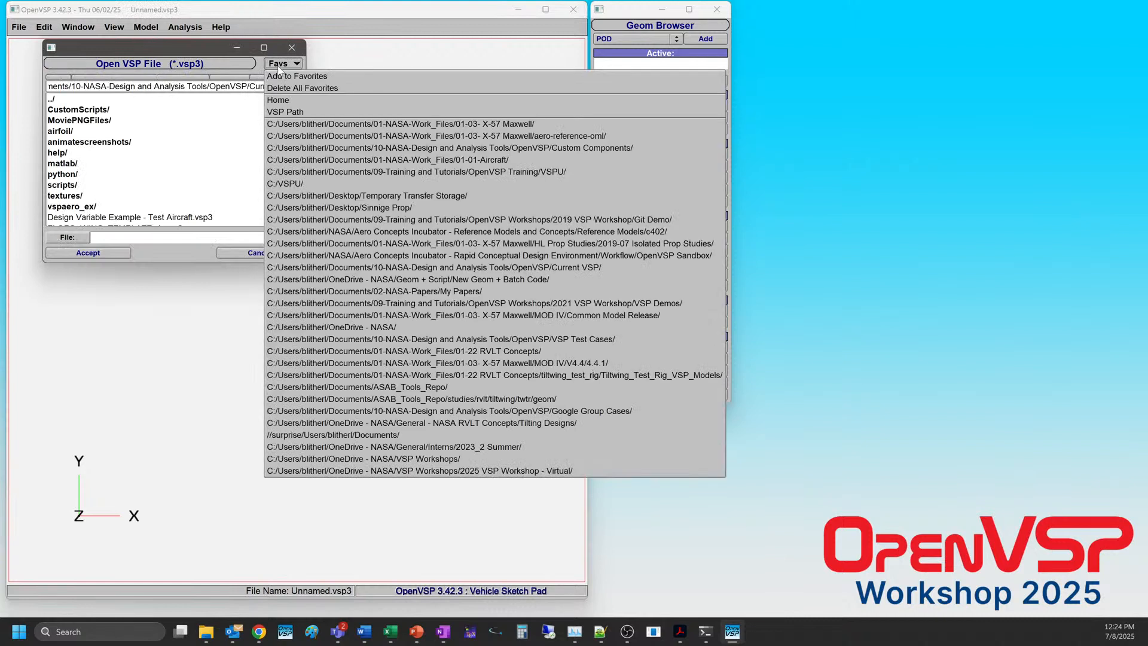
{"action": "left_click", "coordinate": [450, 472]}
{"action": "double_click", "coordinate": [82, 109]}
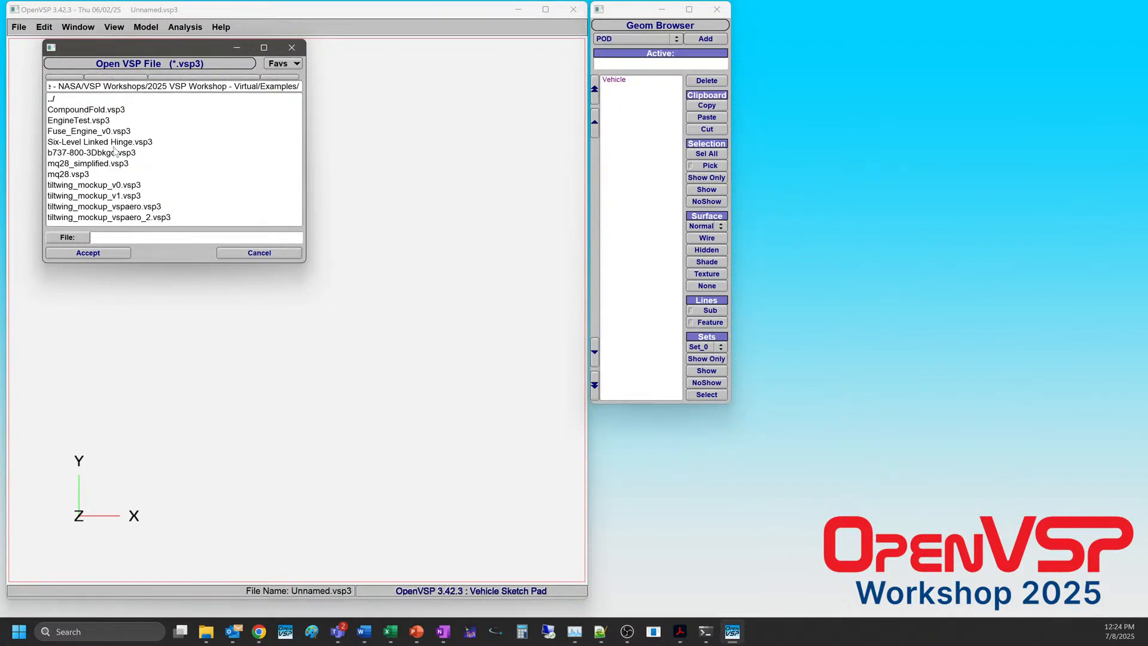
{"action": "double_click", "coordinate": [134, 207]}
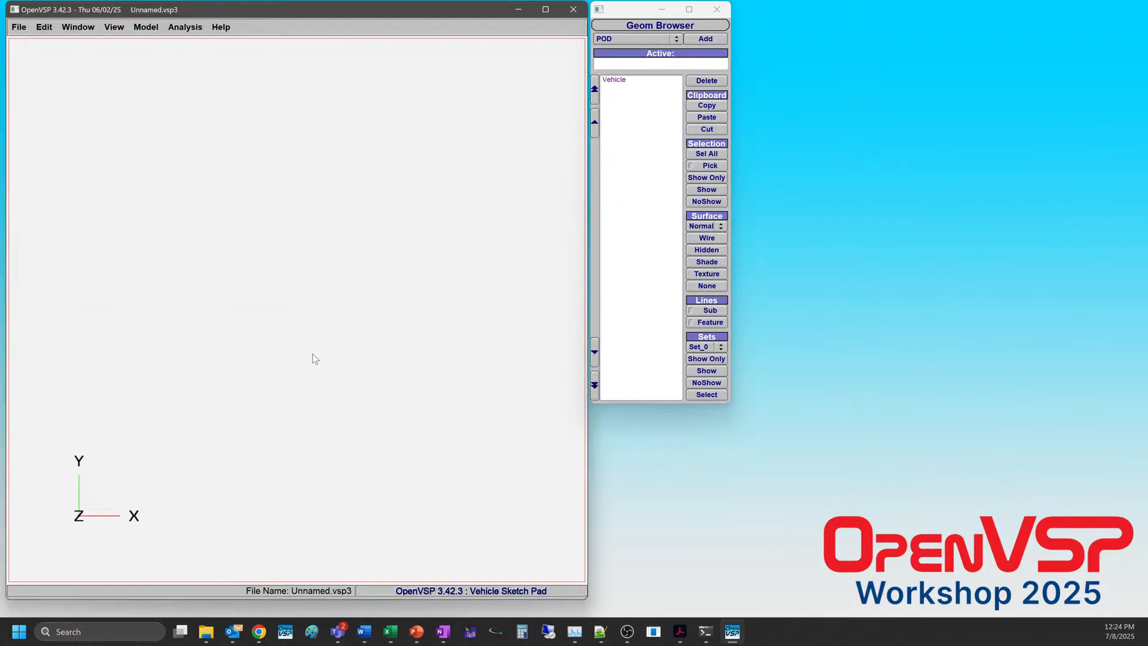
Examine the loaded tiltwing mockup and select its three HumanGeom components.
{"action": "left_click_drag", "start_coordinate": [405, 418], "coordinate": [506, 242]}
{"action": "scroll", "coordinate": [381, 295], "scroll_direction": "down", "scroll_amount": 4}
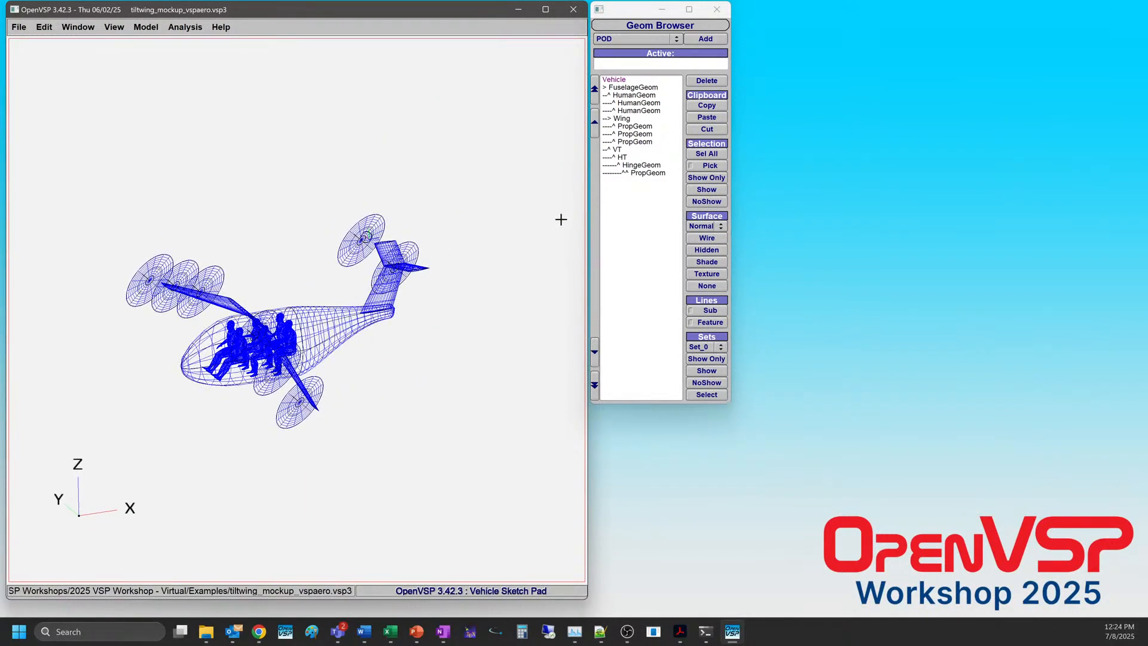
{"action": "left_click_drag", "start_coordinate": [355, 253], "coordinate": [254, 308]}
{"action": "left_click", "coordinate": [190, 29]}
{"action": "left_click", "coordinate": [192, 31]}
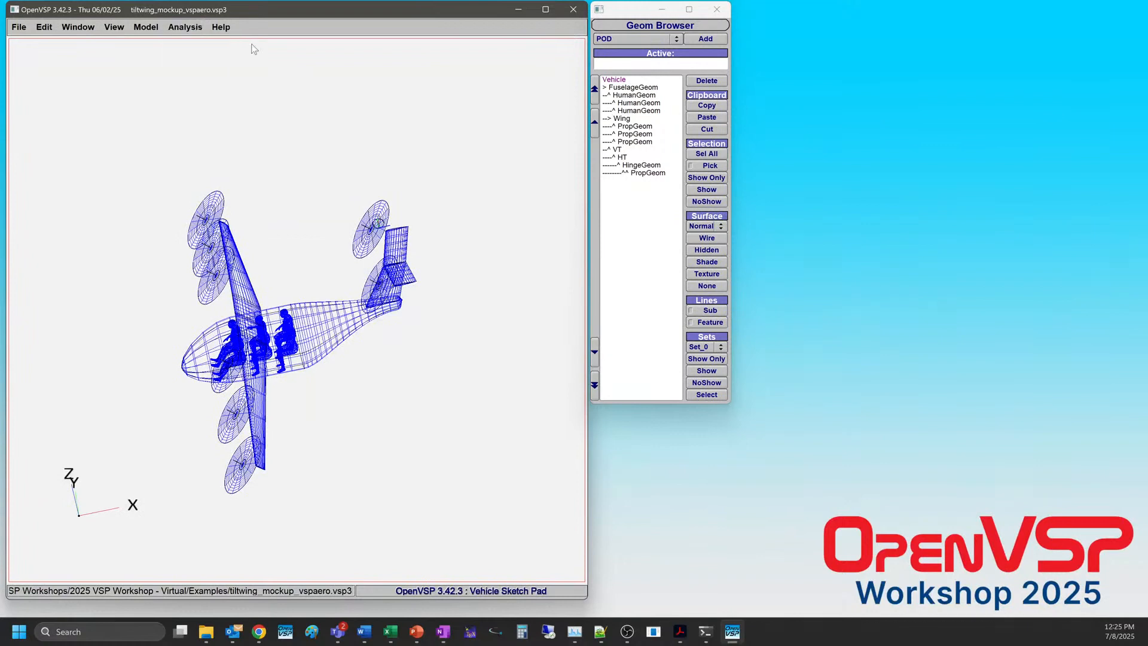
{"action": "left_click_drag", "start_coordinate": [635, 96], "coordinate": [636, 112]}
{"action": "left_click_drag", "start_coordinate": [239, 400], "coordinate": [180, 80]}
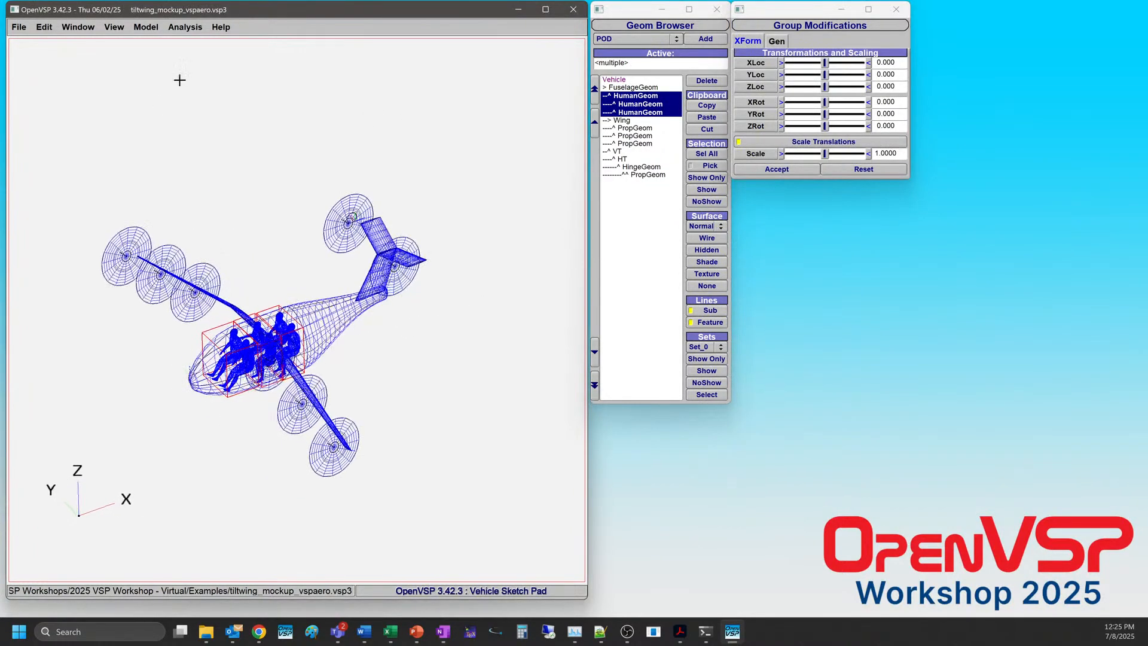
Use the Set Editor to assign the fuselage, wing, all four PropGeoms, VT and HT to Set_0, leaving out the humans and HingeGeom.
{"action": "left_click", "coordinate": [153, 27]}
{"action": "left_click", "coordinate": [165, 55]}
{"action": "left_click_drag", "start_coordinate": [108, 58], "coordinate": [445, 114]}
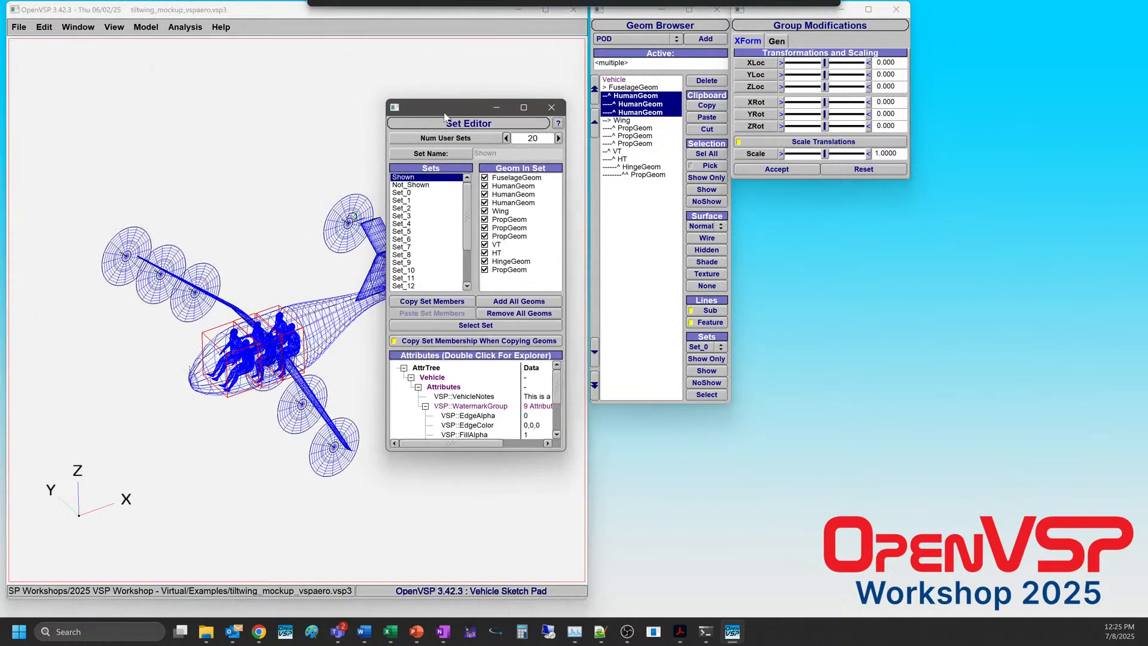
{"action": "left_click", "coordinate": [406, 192]}
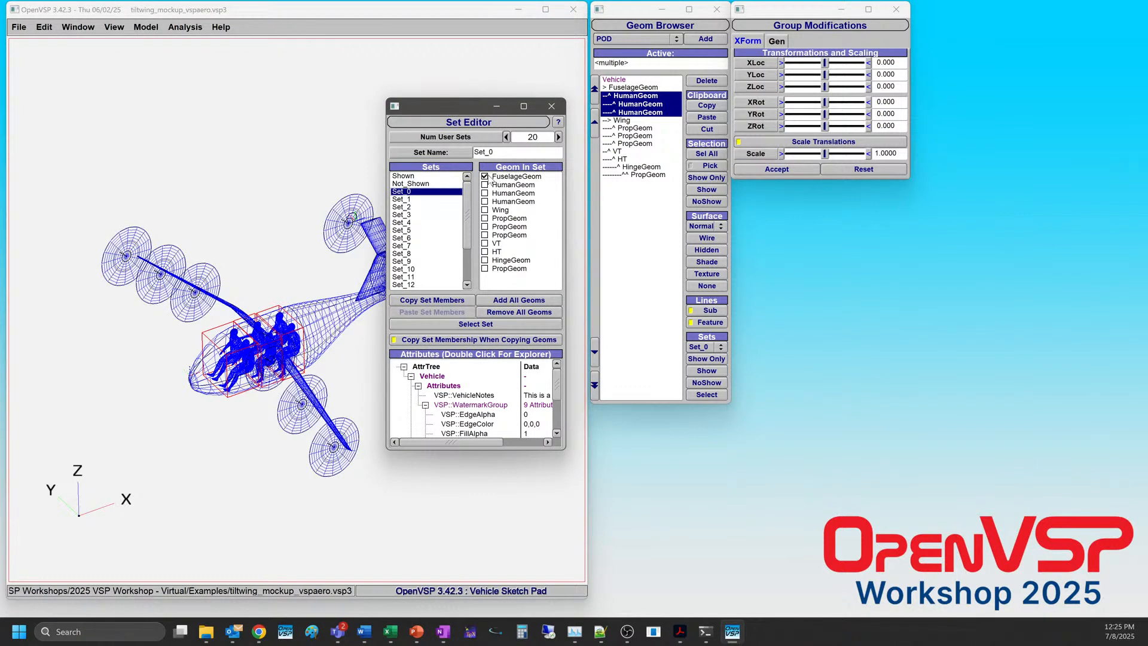
{"action": "left_click", "coordinate": [484, 211]}
{"action": "left_click", "coordinate": [485, 243]}
{"action": "left_click", "coordinate": [485, 251]}
{"action": "left_click", "coordinate": [484, 269]}
{"action": "left_click", "coordinate": [485, 235]}
{"action": "left_click", "coordinate": [485, 227]}
{"action": "left_click", "coordinate": [485, 218]}
Show only the components of Set_0 and check the remaining aircraft geometry.
{"action": "left_click", "coordinate": [710, 361]}
{"action": "left_click", "coordinate": [710, 360]}
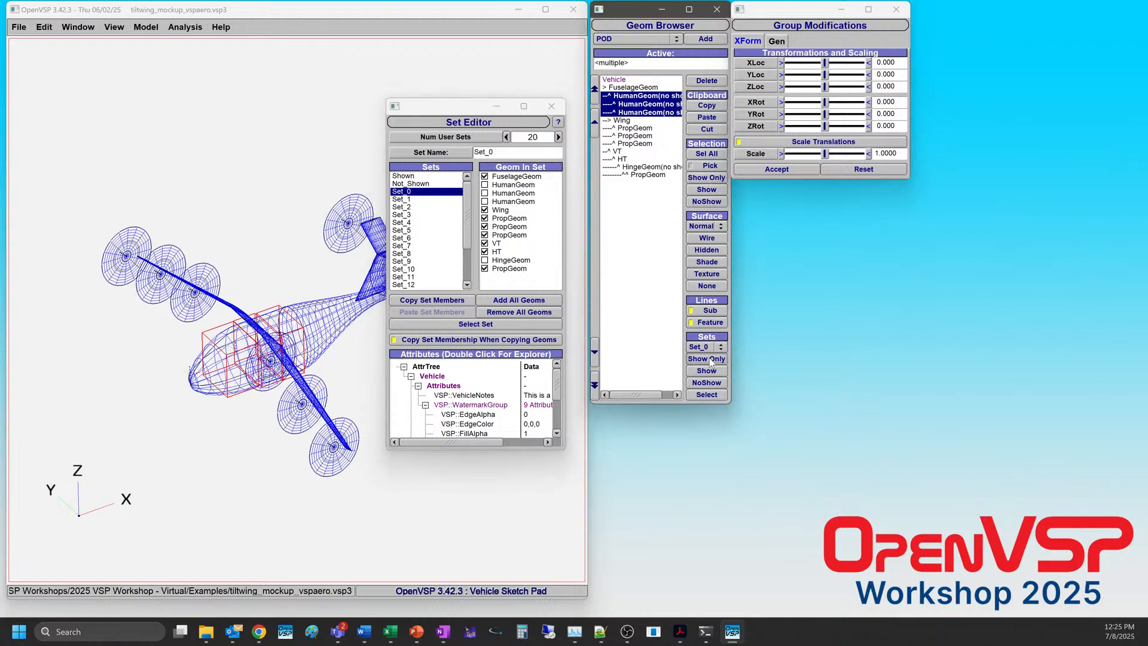
{"action": "left_click_drag", "start_coordinate": [273, 353], "coordinate": [258, 359]}
{"action": "left_click_drag", "start_coordinate": [239, 282], "coordinate": [223, 238]}
Run Comp Geom on Normal Set Set_0 with Subsurfs off, and close the Set Editor.
{"action": "left_click", "coordinate": [186, 27]}
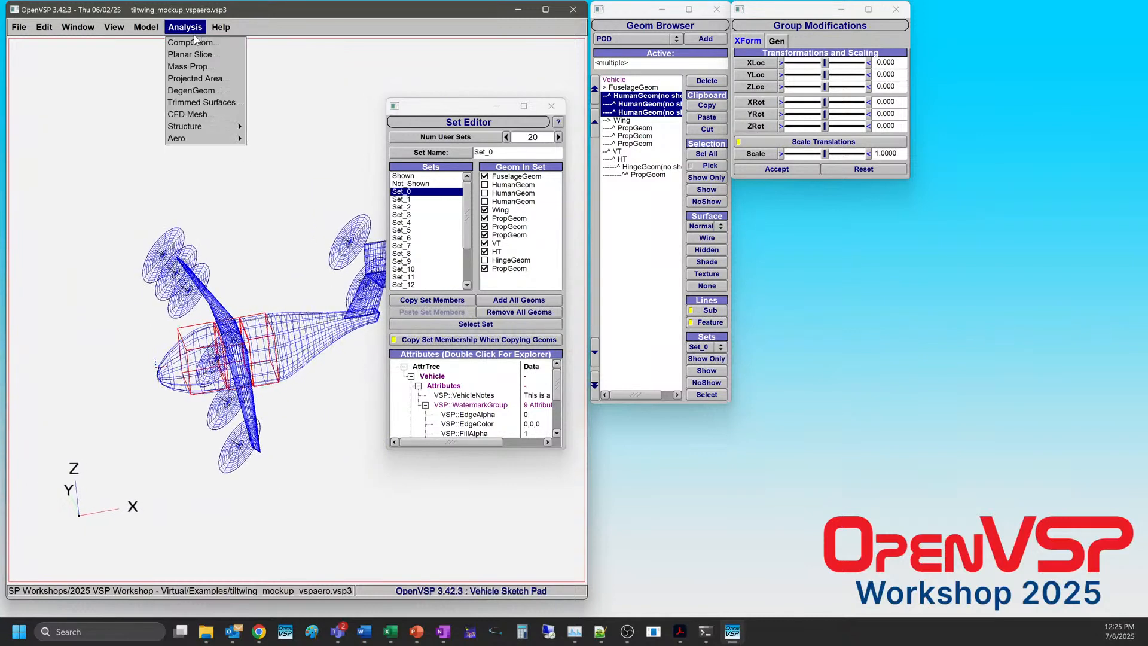
{"action": "left_click", "coordinate": [191, 43]}
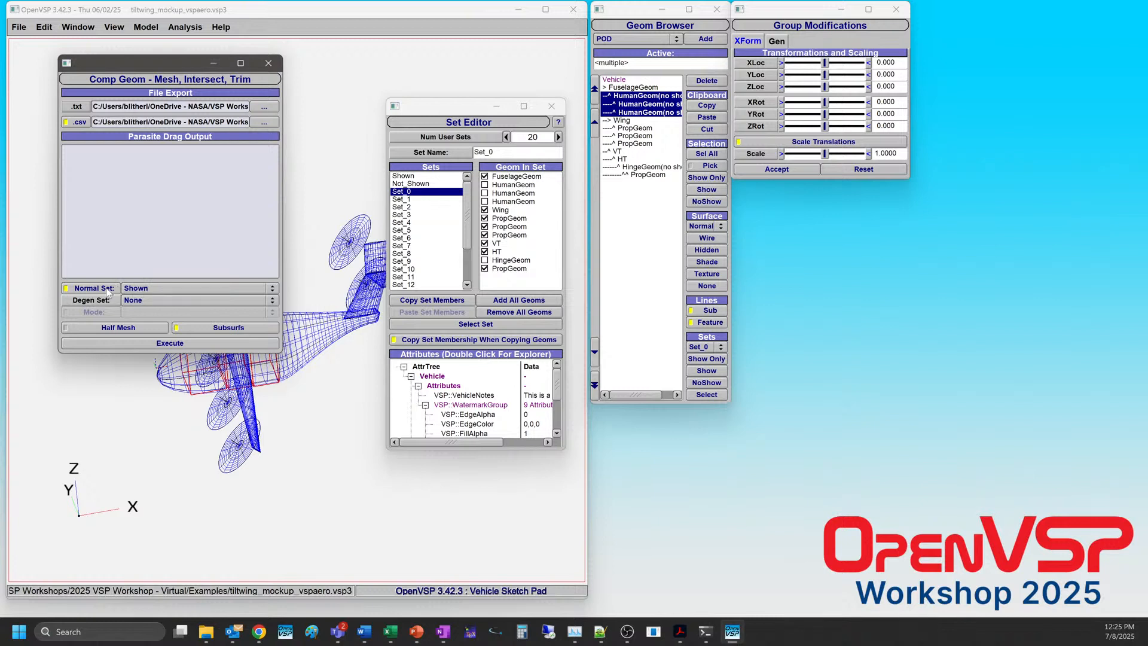
{"action": "left_click", "coordinate": [141, 289]}
{"action": "left_click", "coordinate": [149, 310]}
{"action": "left_click", "coordinate": [192, 328]}
{"action": "left_click", "coordinate": [551, 106]}
{"action": "left_click", "coordinate": [146, 342]}
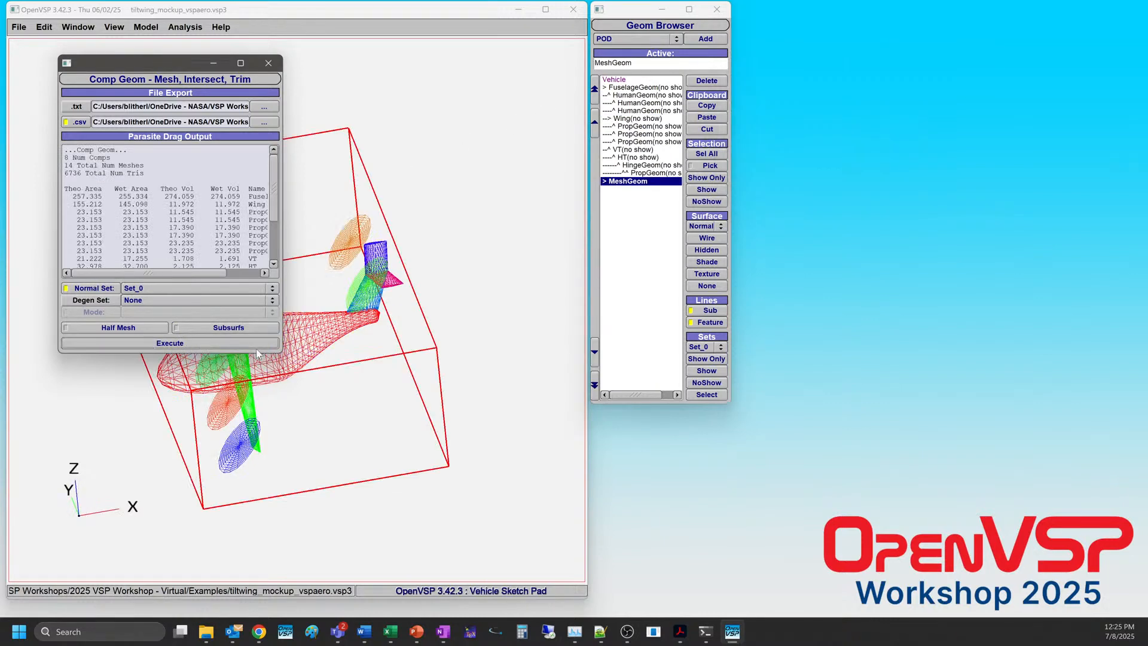
Inspect the trimmed mesh around the wing-fuselage intersection and view the whole MeshGeom shaded.
{"action": "left_click", "coordinate": [268, 62]}
{"action": "left_click_drag", "start_coordinate": [345, 335], "coordinate": [250, 338]}
{"action": "right_click_drag", "start_coordinate": [264, 346], "coordinate": [290, 410]}
{"action": "middle_click_drag", "start_coordinate": [328, 413], "coordinate": [349, 254]}
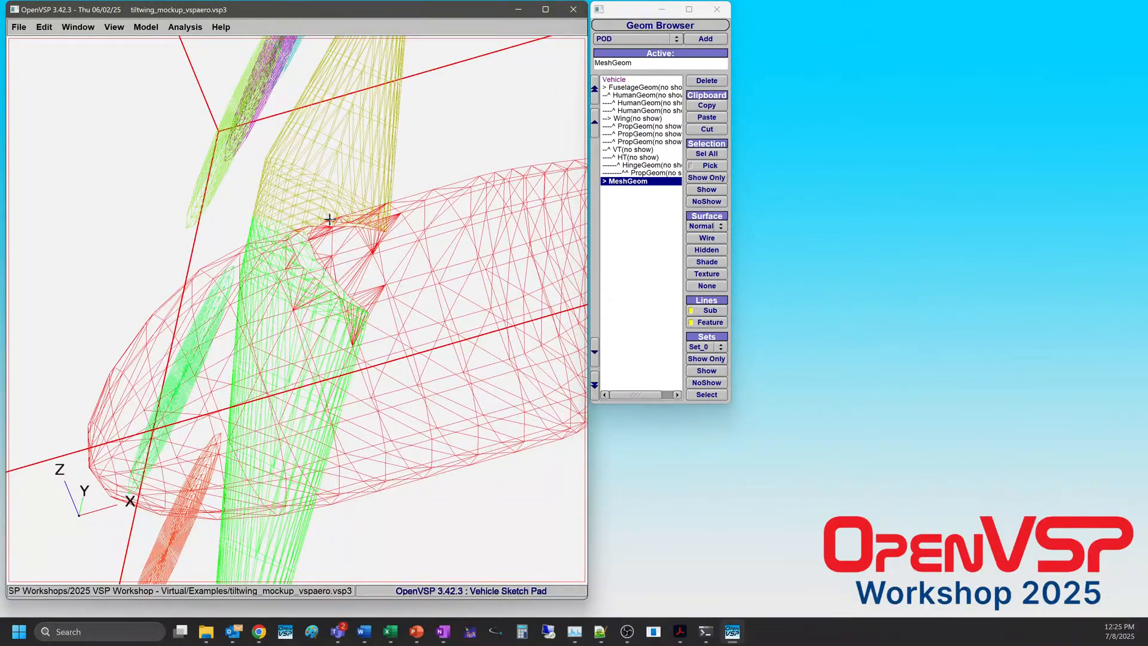
{"action": "left_click_drag", "start_coordinate": [284, 344], "coordinate": [569, 192]}
{"action": "scroll", "coordinate": [344, 258], "scroll_direction": "down", "scroll_amount": 5}
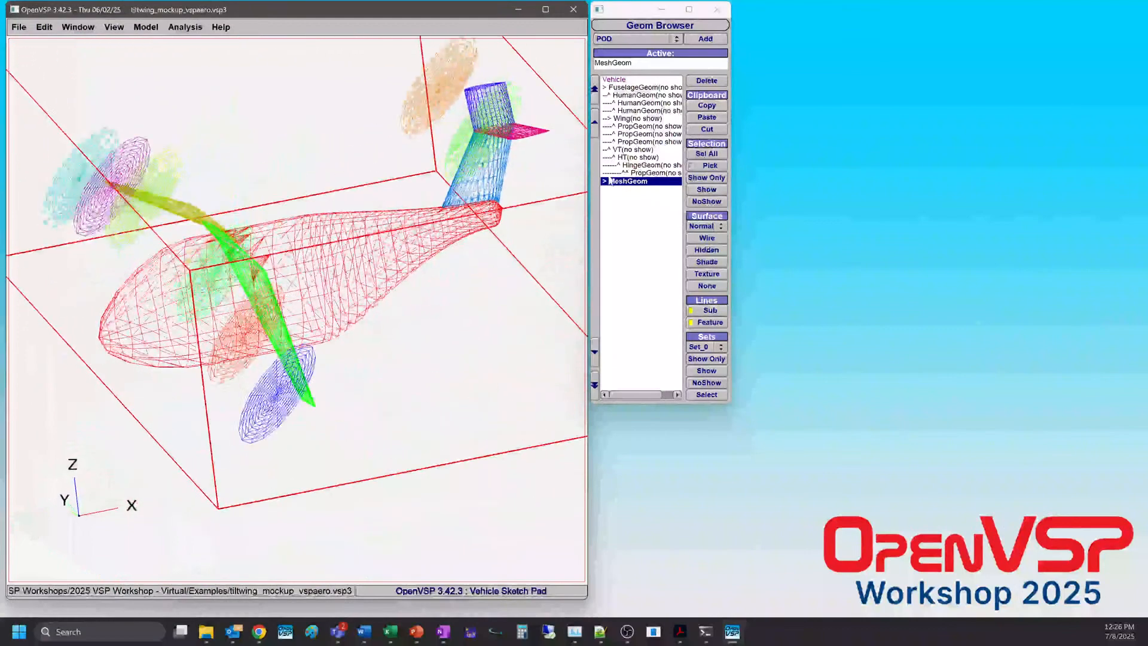
{"action": "left_click", "coordinate": [706, 264]}
{"action": "mouse_move", "coordinate": [379, 303]}
{"action": "left_mouse_down"}
{"action": "mouse_move", "coordinate": [276, 119]}
{"action": "mouse_move", "coordinate": [428, 305]}
{"action": "mouse_move", "coordinate": [322, 300]}
{"action": "mouse_move", "coordinate": [290, 239]}
{"action": "mouse_move", "coordinate": [358, 227]}
{"action": "left_mouse_up"}
{"action": "scroll", "coordinate": [324, 282], "scroll_direction": "down", "scroll_amount": 3}
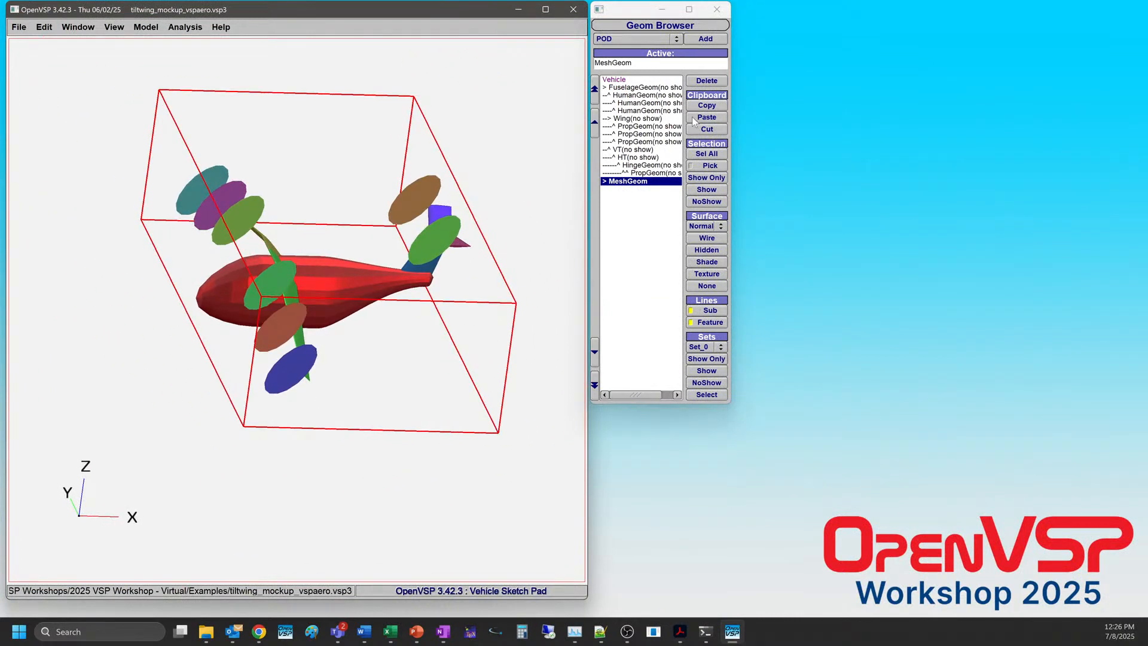
Delete the MeshGeom and show only the original Set_0 components.
{"action": "left_click", "coordinate": [716, 85]}
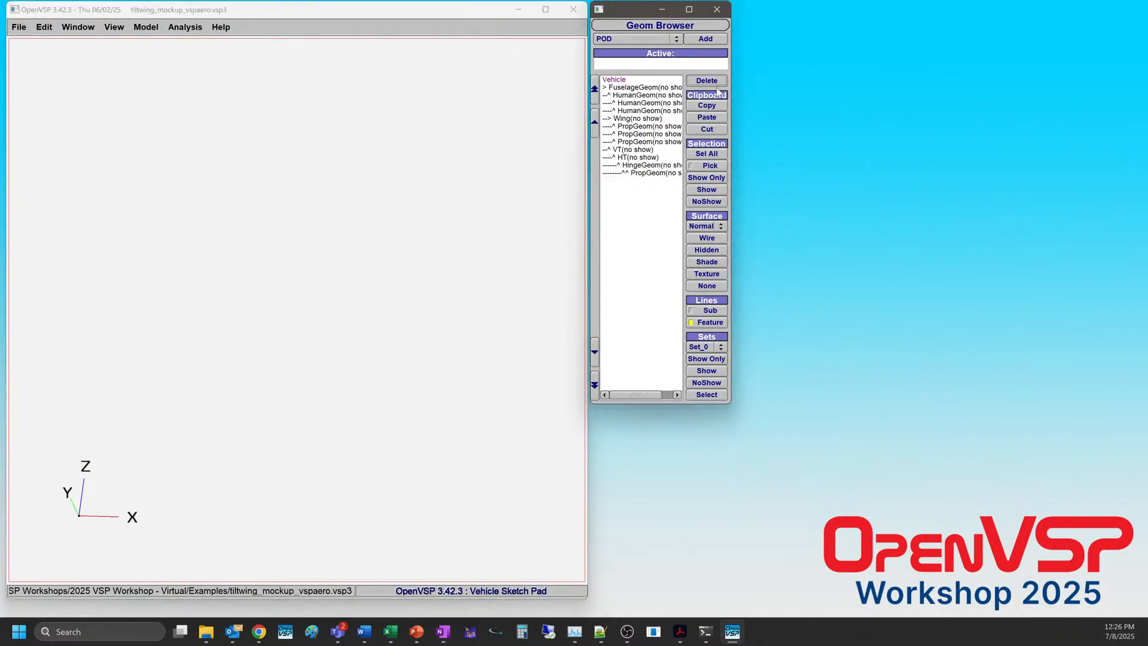
{"action": "left_click", "coordinate": [707, 359]}
Open the VSPAERO analysis and set its Normal Set to Set_0.
{"action": "left_click", "coordinate": [191, 30]}
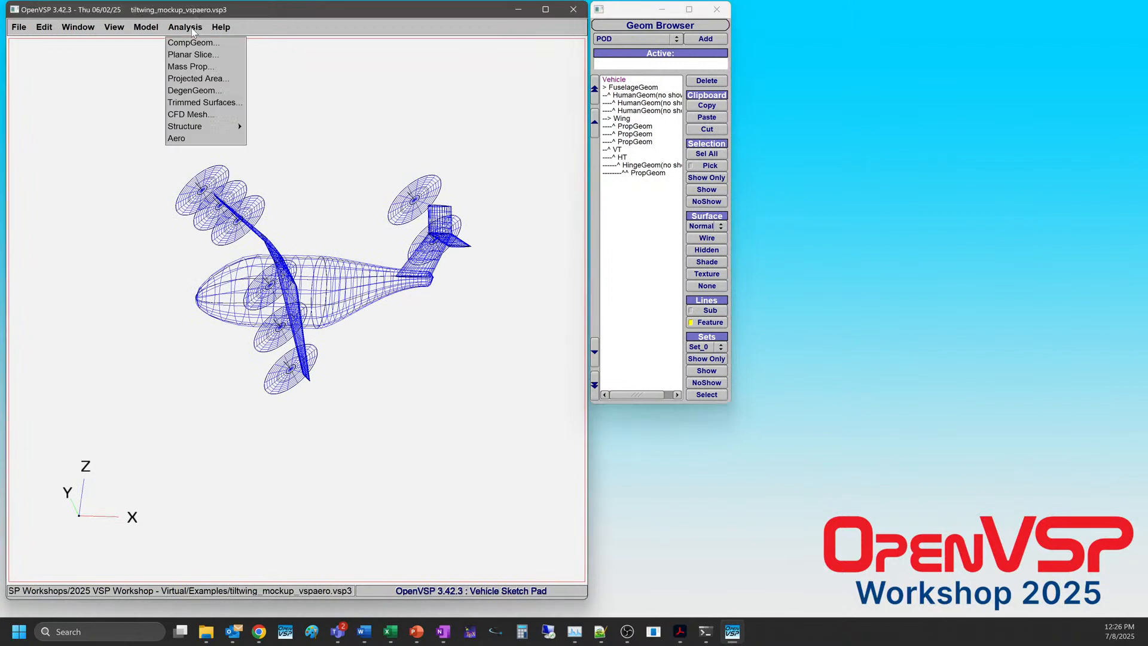
{"action": "mouse_move", "coordinate": [209, 141]}
{"action": "left_click", "coordinate": [263, 141]}
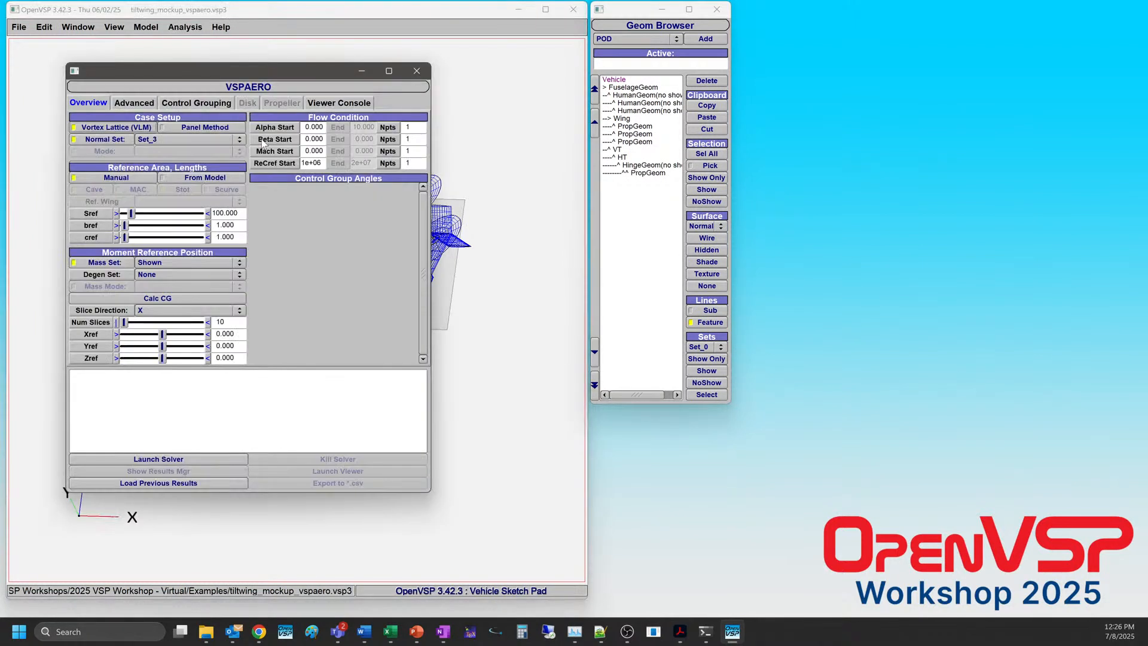
{"action": "left_click_drag", "start_coordinate": [259, 77], "coordinate": [402, 142]}
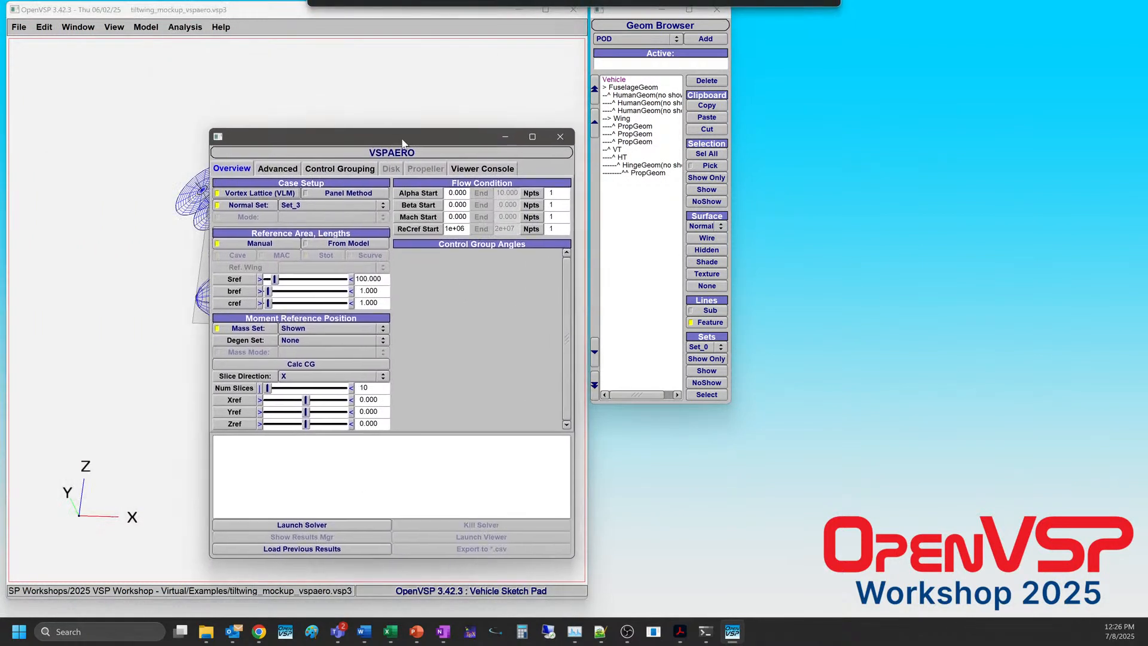
{"action": "left_click", "coordinate": [295, 169]}
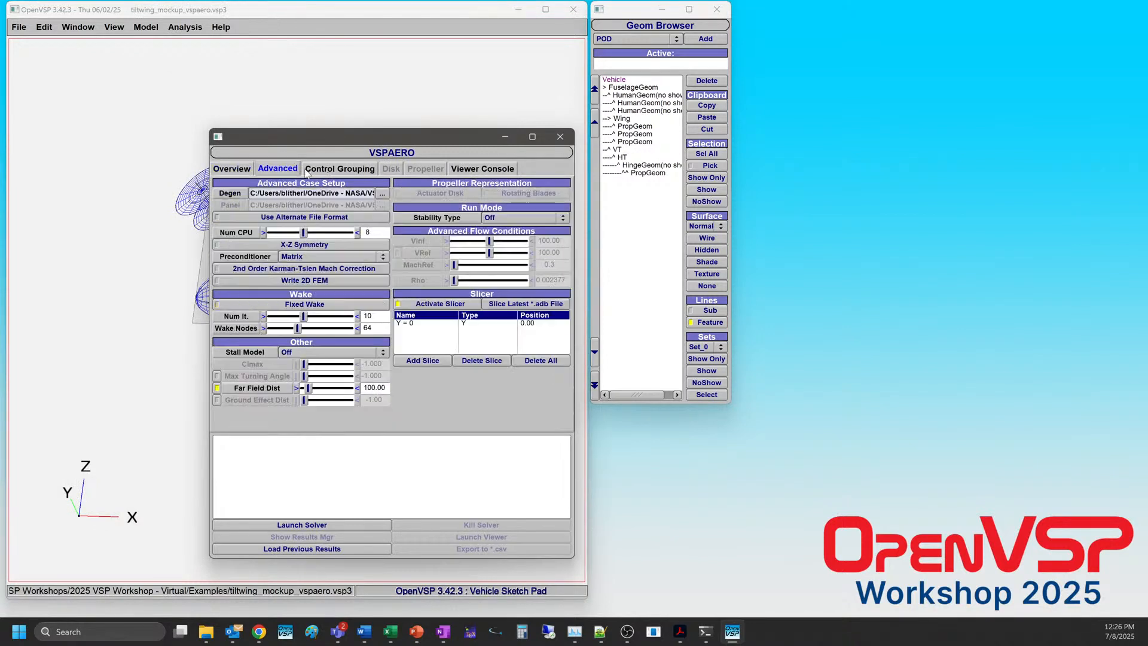
{"action": "left_click", "coordinate": [233, 170]}
{"action": "left_click", "coordinate": [321, 205]}
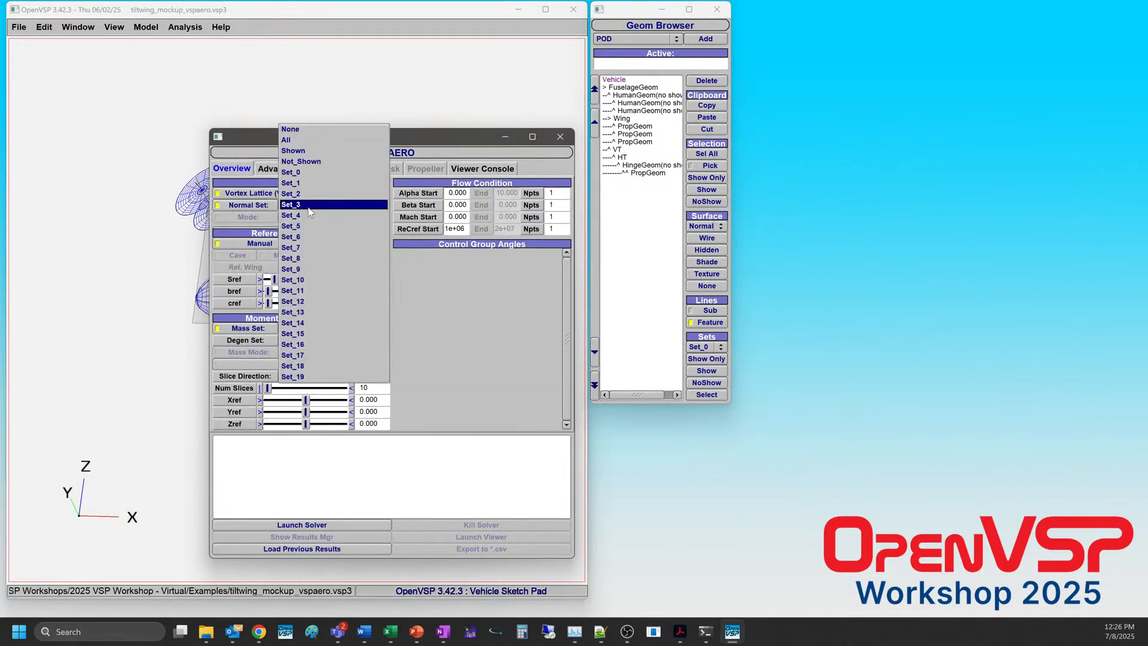
{"action": "left_click", "coordinate": [304, 174]}
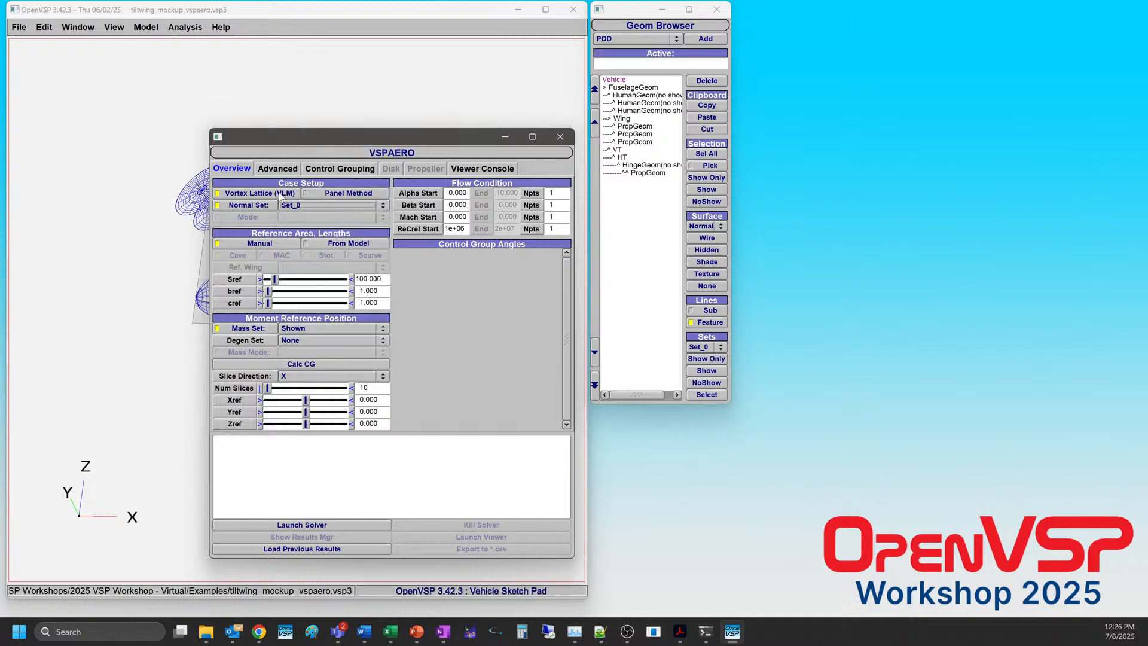
Enable the Actuator Disk propeller representation and review the rotor disk settings and the overview and advanced case settings.
{"action": "left_click", "coordinate": [277, 169]}
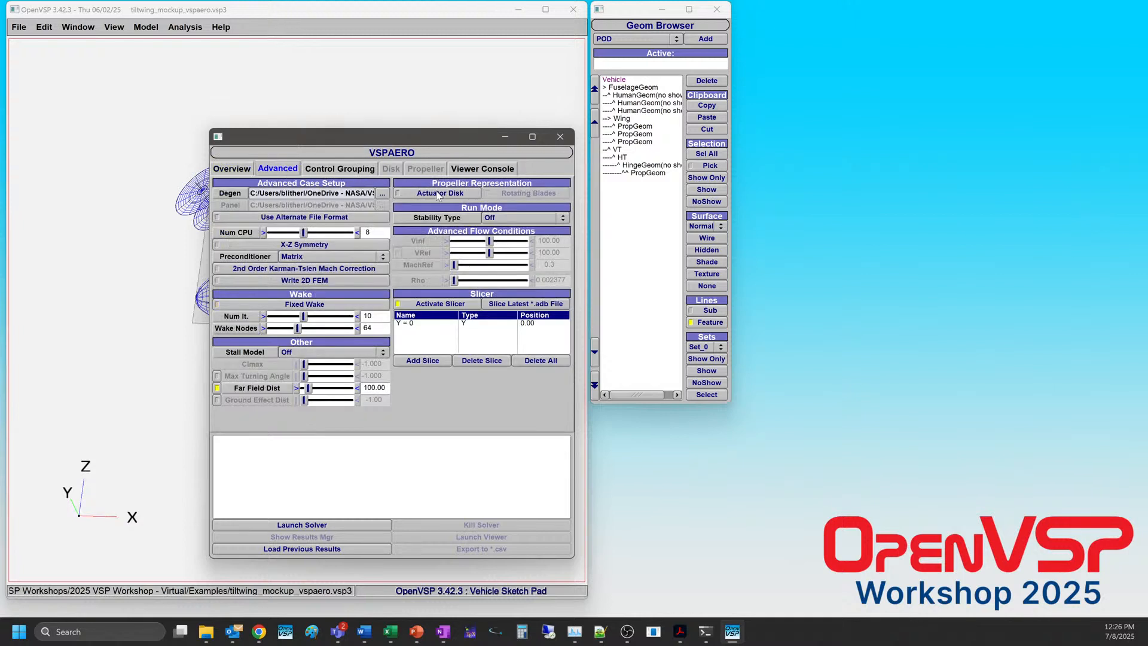
{"action": "left_click_drag", "start_coordinate": [332, 148], "coordinate": [844, 83]}
{"action": "left_click", "coordinate": [900, 103]}
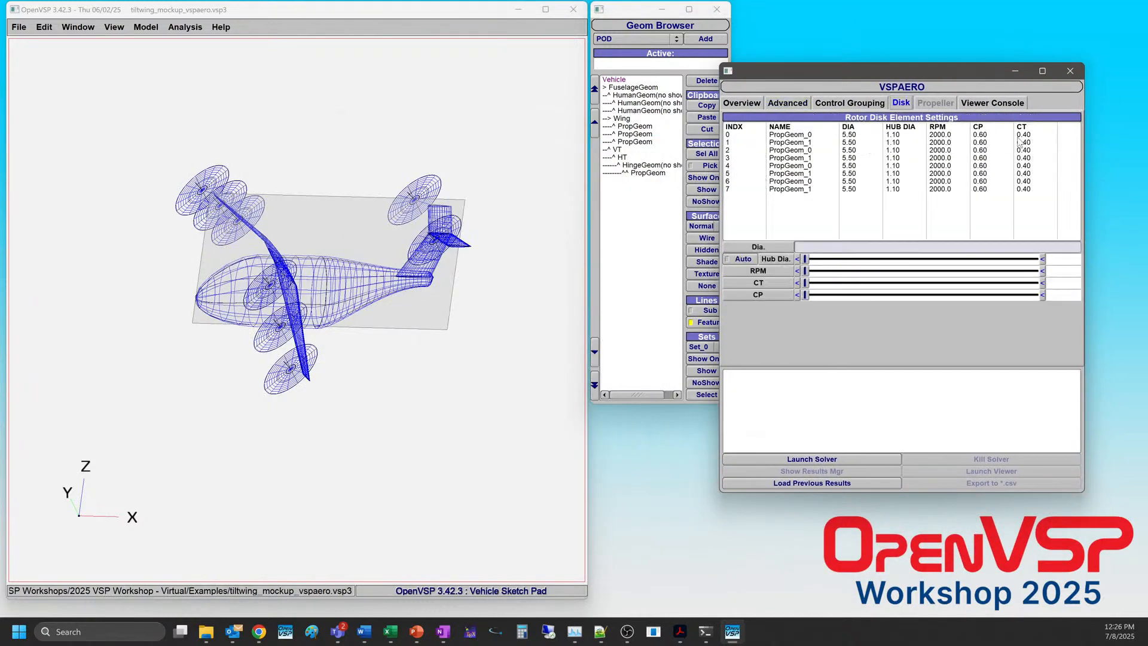
{"action": "left_click", "coordinate": [791, 104]}
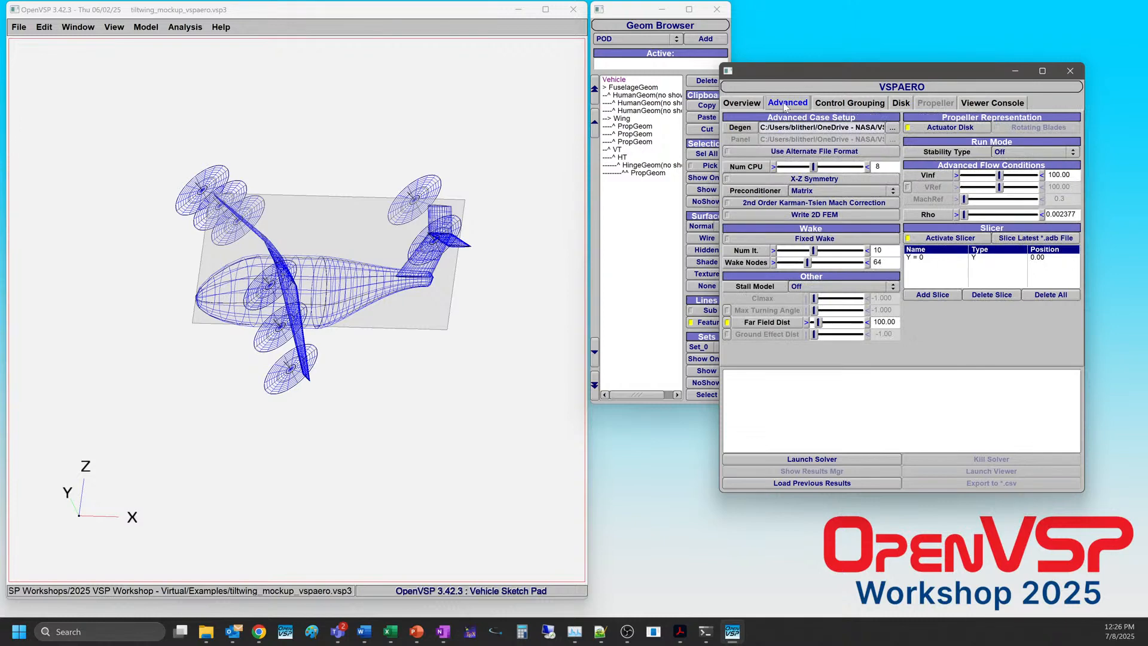
{"action": "left_click", "coordinate": [746, 104]}
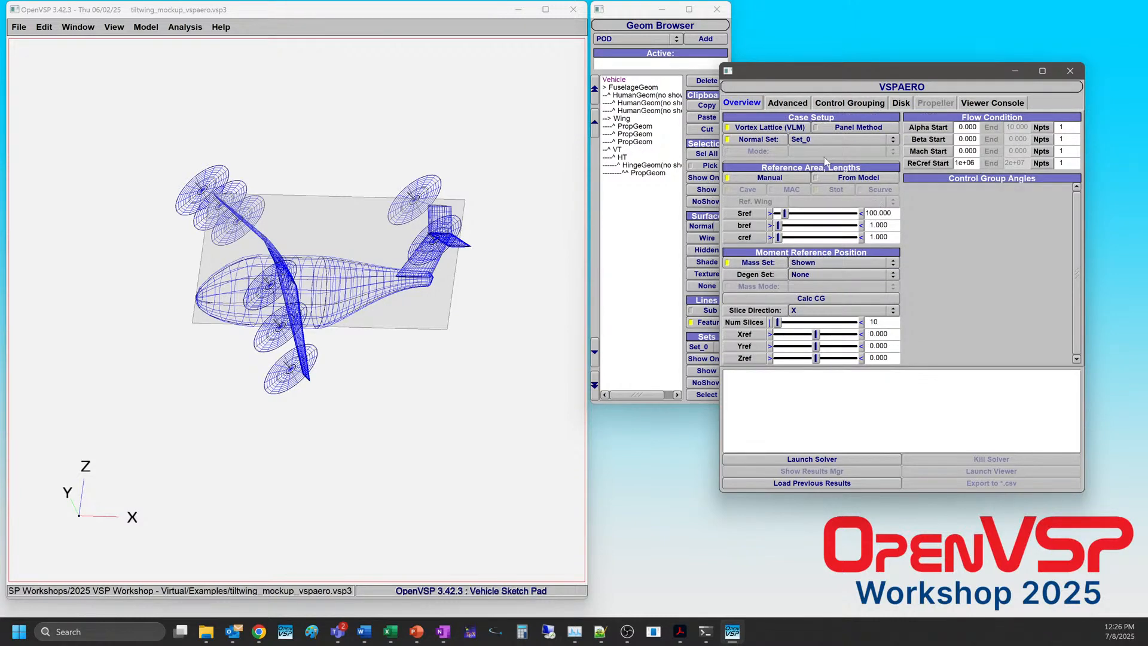
{"action": "left_click", "coordinate": [800, 105]}
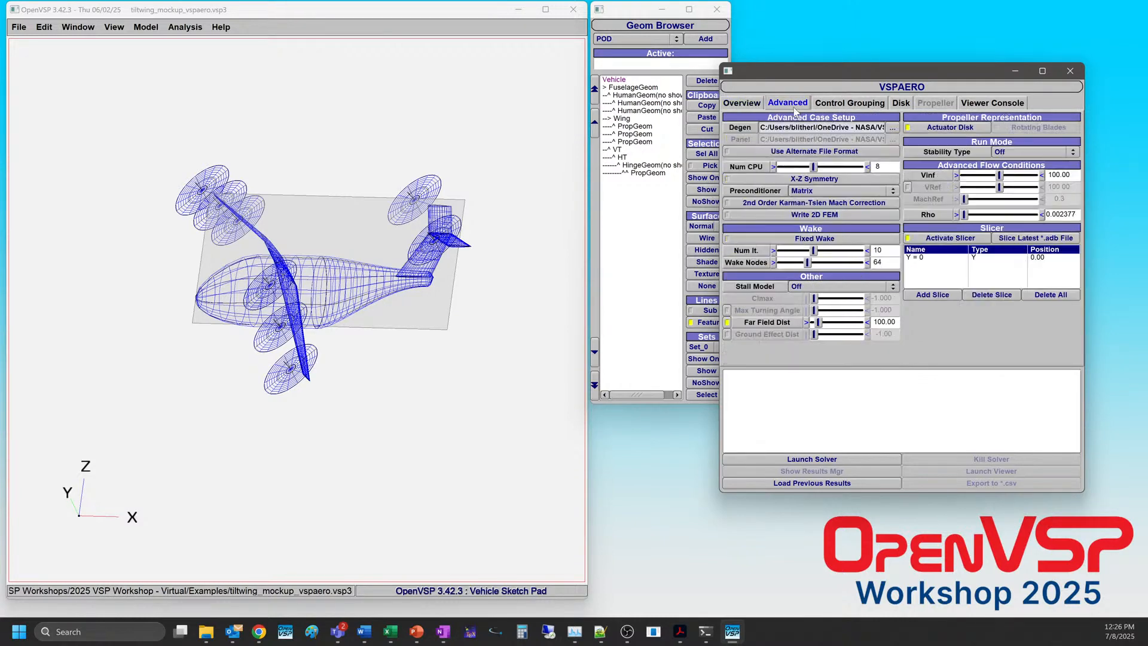
{"action": "left_click", "coordinate": [741, 104]}
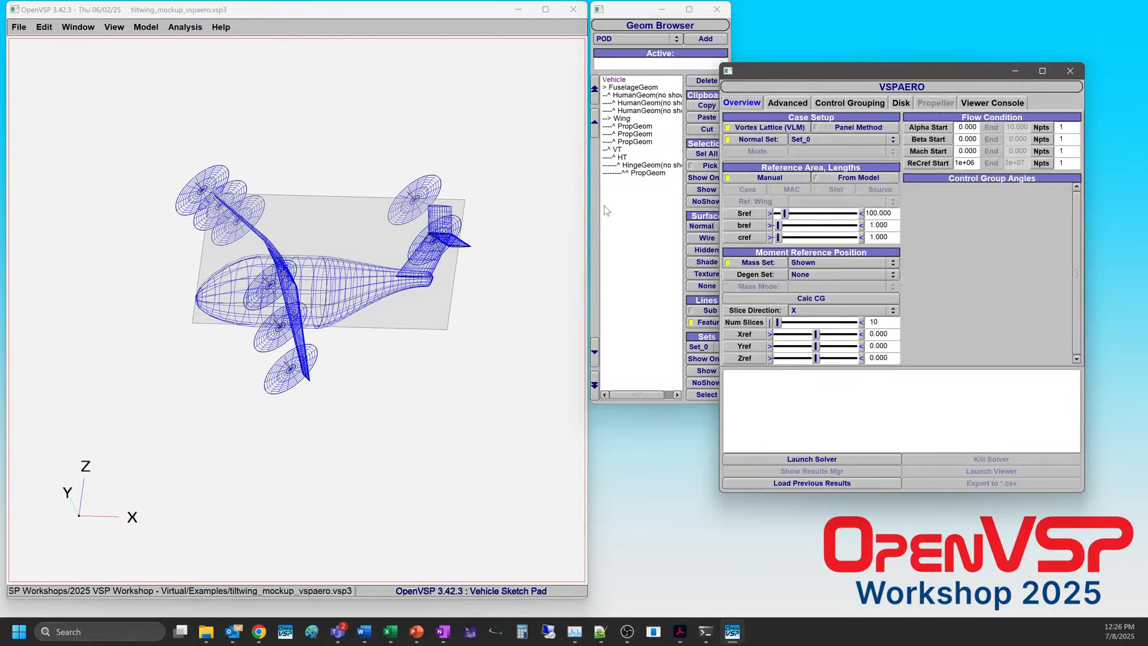
{"action": "left_click_drag", "start_coordinate": [361, 425], "coordinate": [436, 430]}
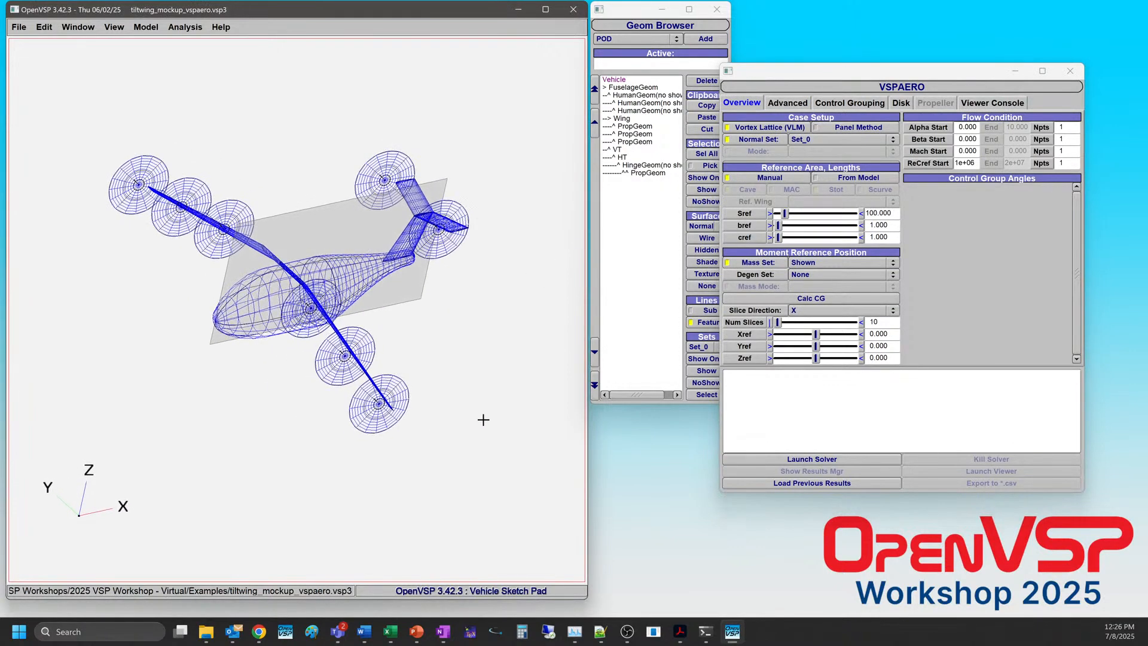
Launch the VSPAERO solver and review the Cp slice, convergence and load distribution plots of the finished run.
{"action": "left_click", "coordinate": [812, 459]}
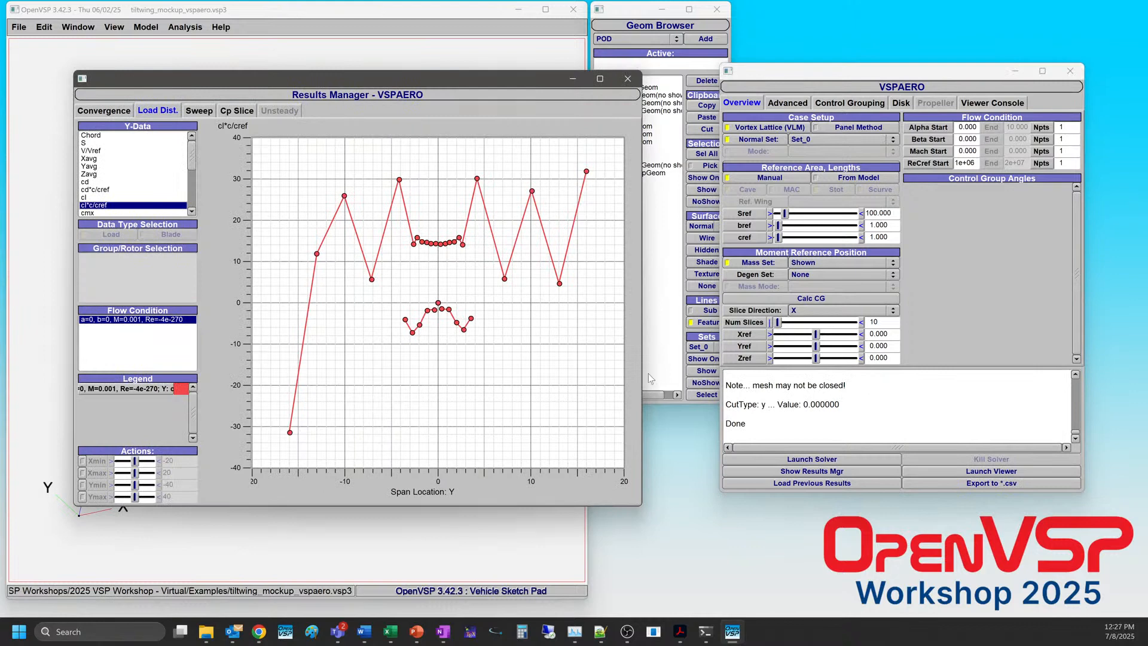
{"action": "left_click", "coordinate": [232, 113]}
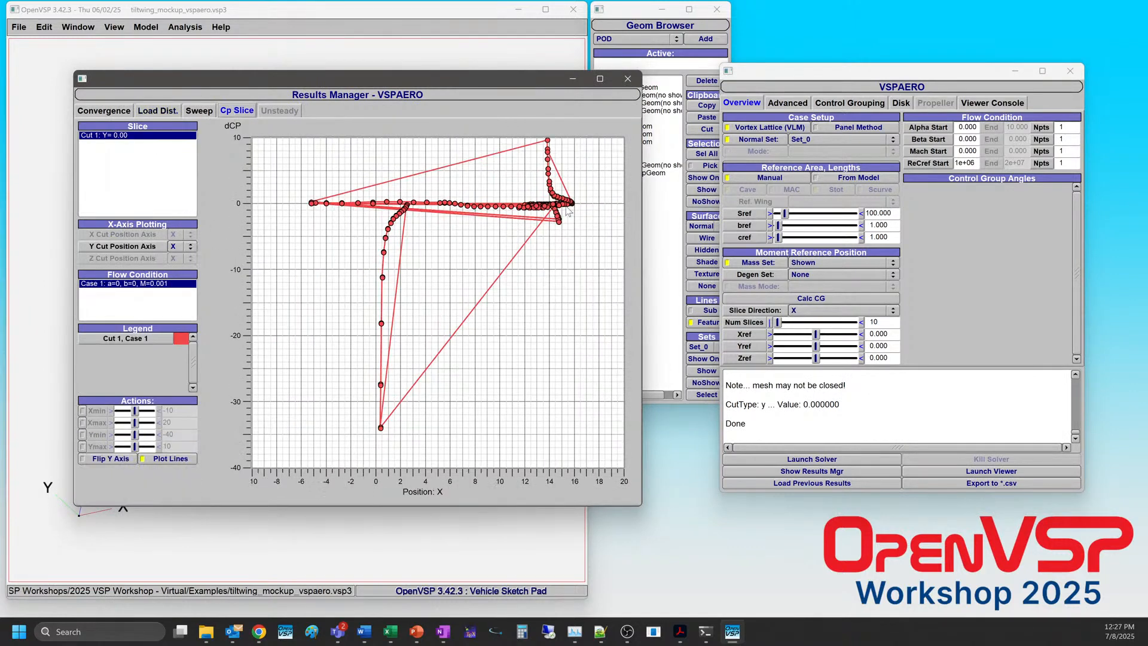
{"action": "left_click", "coordinate": [119, 112]}
{"action": "left_click", "coordinate": [156, 115]}
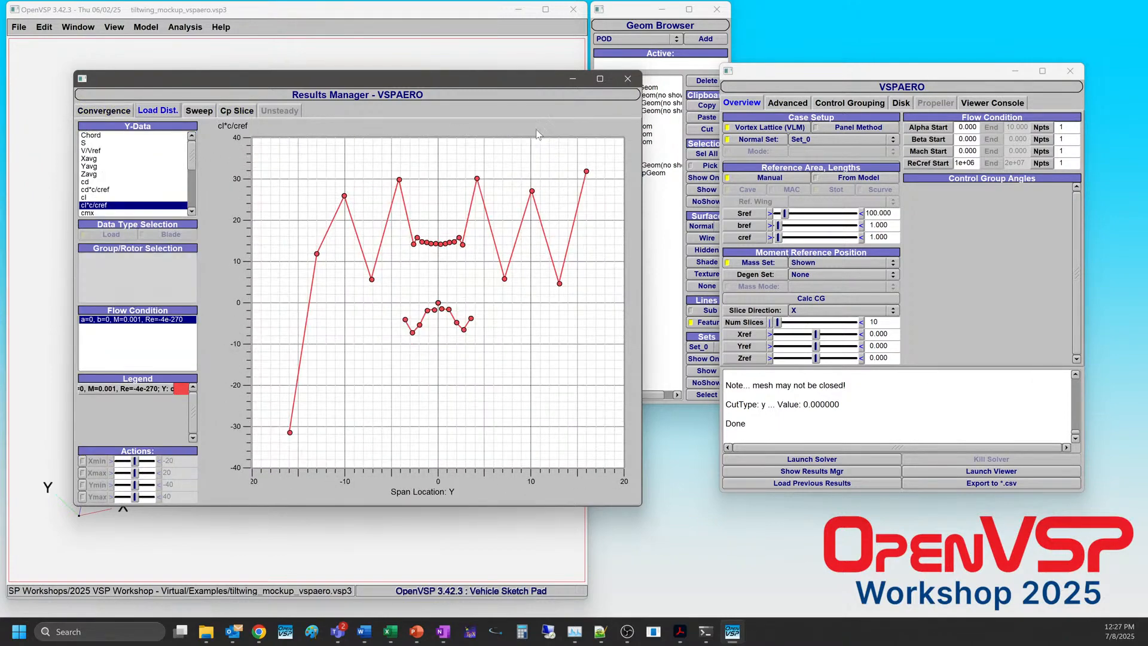
{"action": "left_click", "coordinate": [627, 79]}
{"action": "left_click_drag", "start_coordinate": [244, 317], "coordinate": [353, 321]}
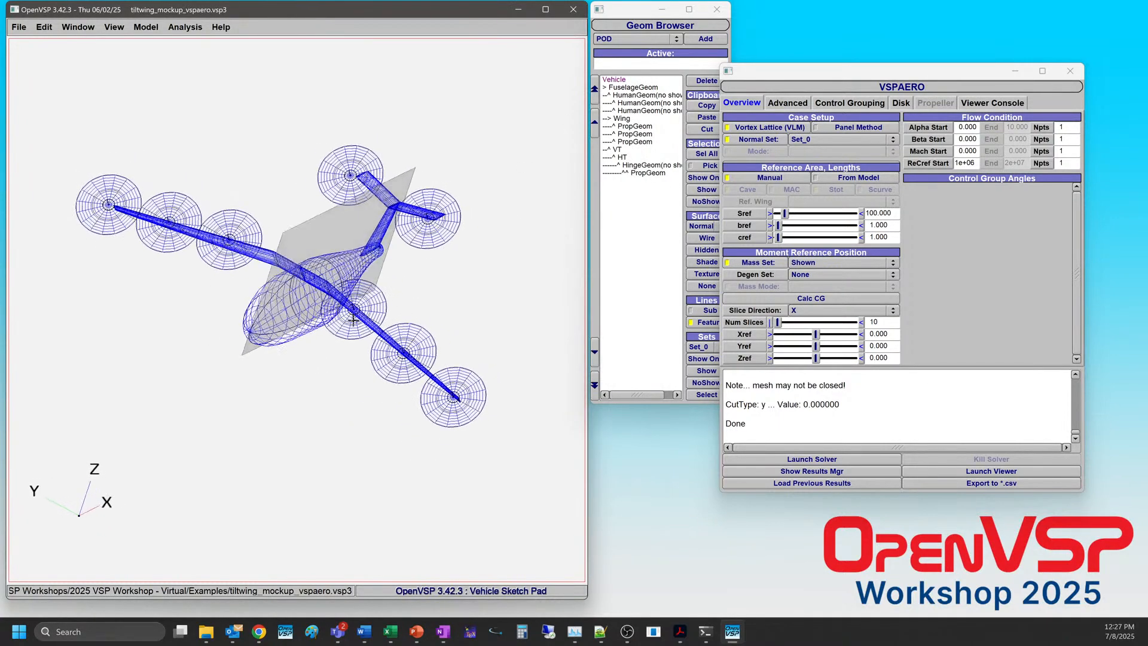
Open the solution in the VSPAERO Viewer and examine the thin-surface aircraft model from several angles.
{"action": "left_click", "coordinate": [1009, 472]}
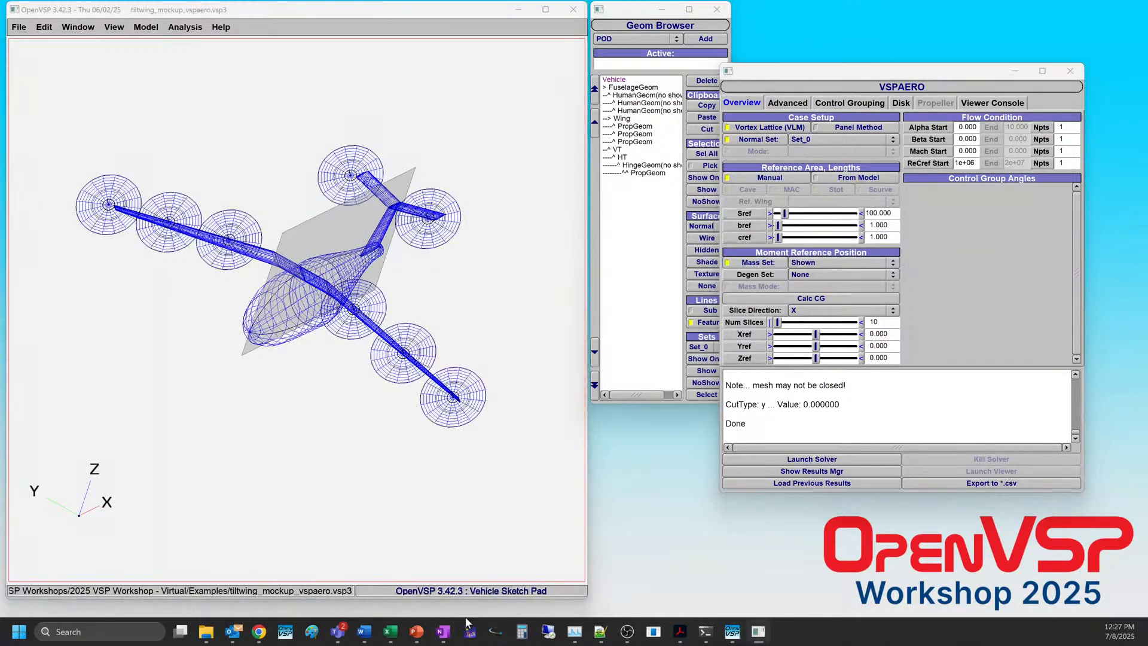
{"action": "left_click_drag", "start_coordinate": [702, 158], "coordinate": [278, 16]}
{"action": "right_click_drag", "start_coordinate": [634, 287], "coordinate": [353, 553]}
{"action": "left_click_drag", "start_coordinate": [496, 435], "coordinate": [490, 311]}
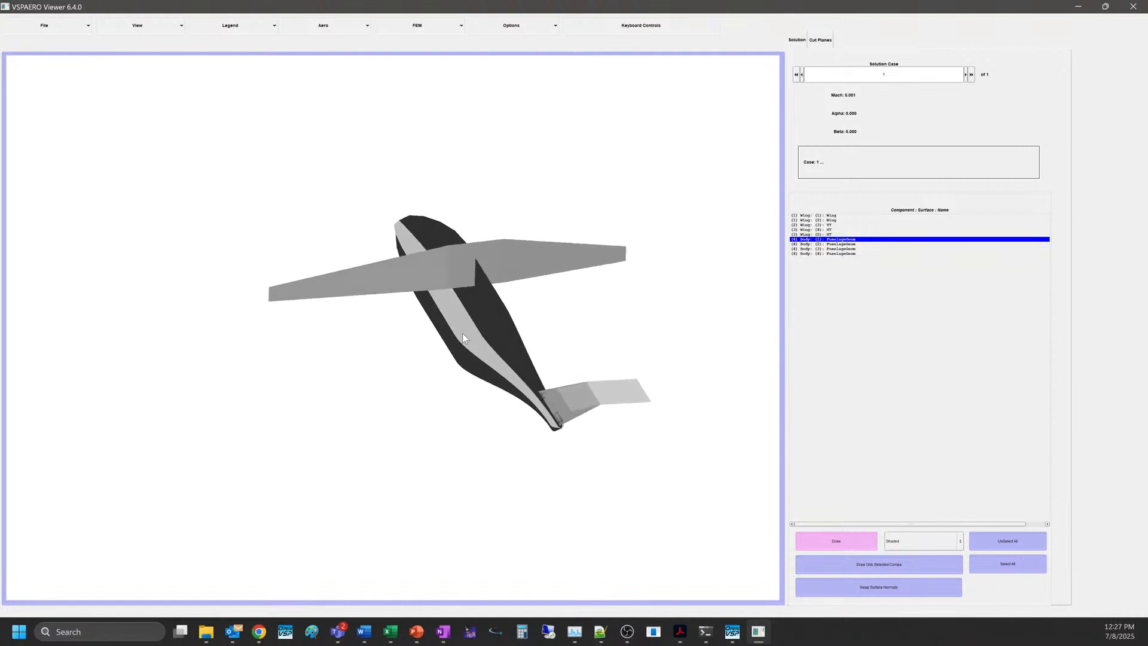
{"action": "left_click_drag", "start_coordinate": [581, 419], "coordinate": [275, 228]}
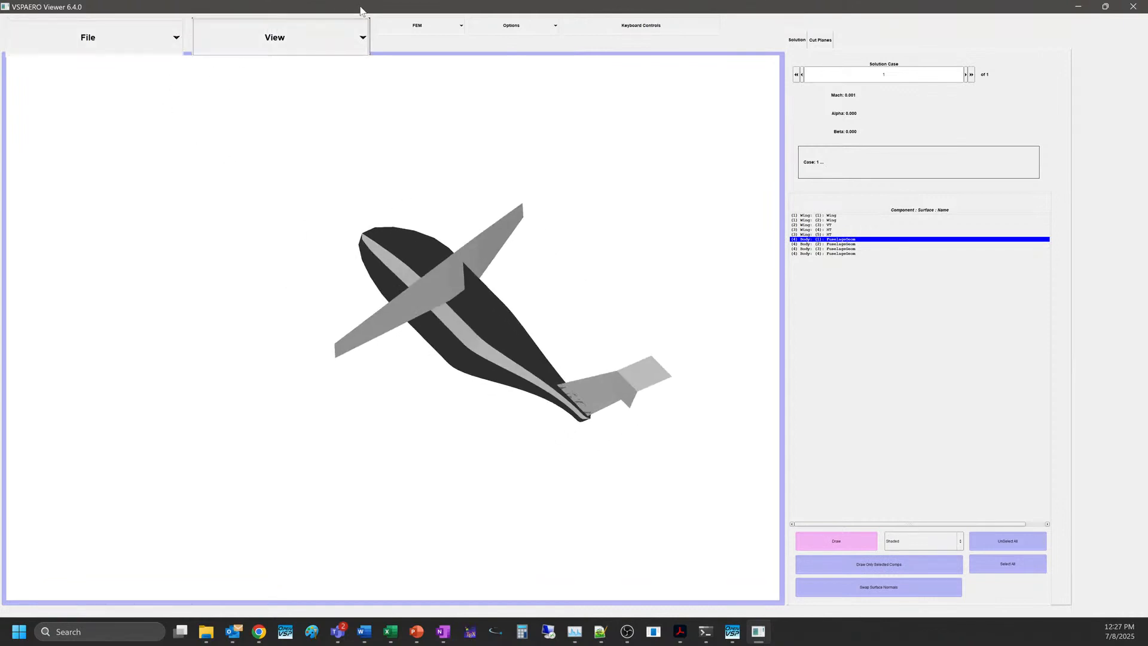
Restart the VSPAERO Viewer and display the surface contours, trailing wakes and rotor disks of the solution.
{"action": "left_click", "coordinate": [1138, 7]}
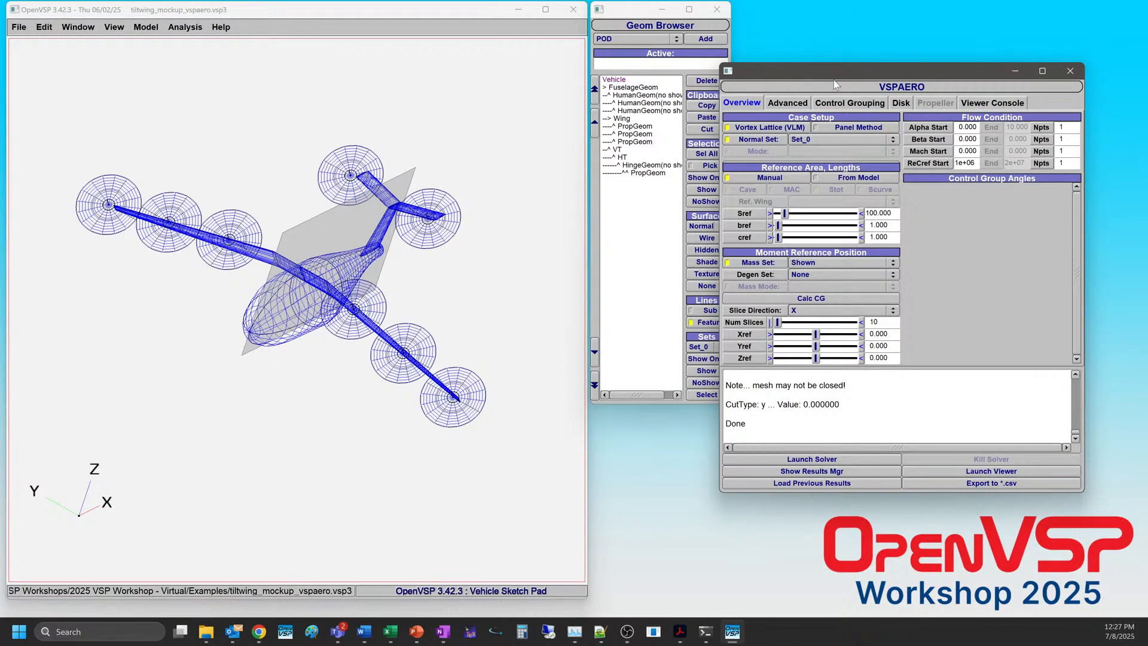
{"action": "left_click", "coordinate": [972, 475]}
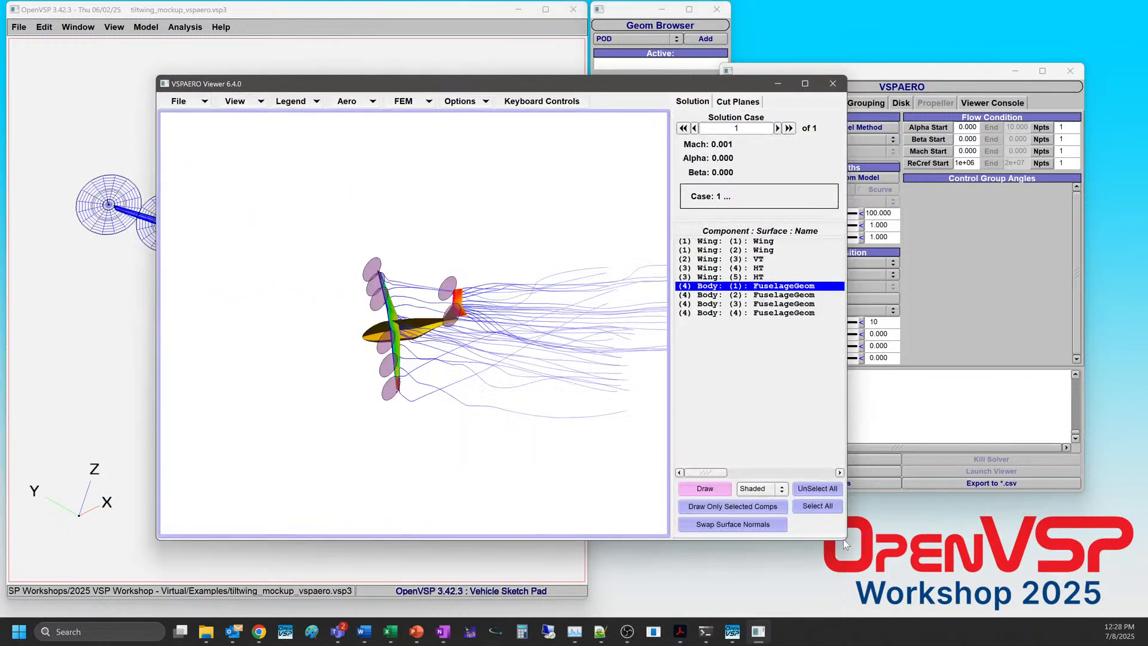
Enlarge the VSPAERO Viewer window, examine the trailing wakes, rotor disks and surface contours from several angles, and close the viewer.
{"action": "left_click_drag", "start_coordinate": [849, 540], "coordinate": [1034, 613]}
{"action": "left_click_drag", "start_coordinate": [383, 365], "coordinate": [518, 322]}
{"action": "scroll", "coordinate": [397, 377], "scroll_direction": "up", "scroll_amount": 7}
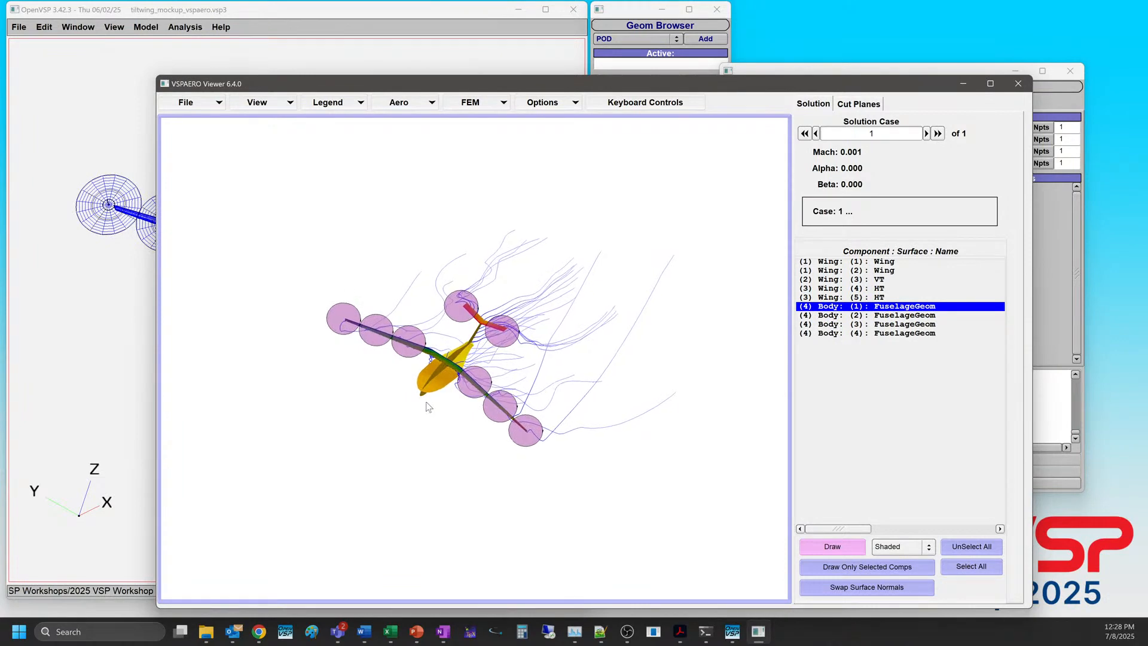
{"action": "left_click_drag", "start_coordinate": [494, 373], "coordinate": [539, 374]}
{"action": "scroll", "coordinate": [540, 373], "scroll_direction": "down", "scroll_amount": 7}
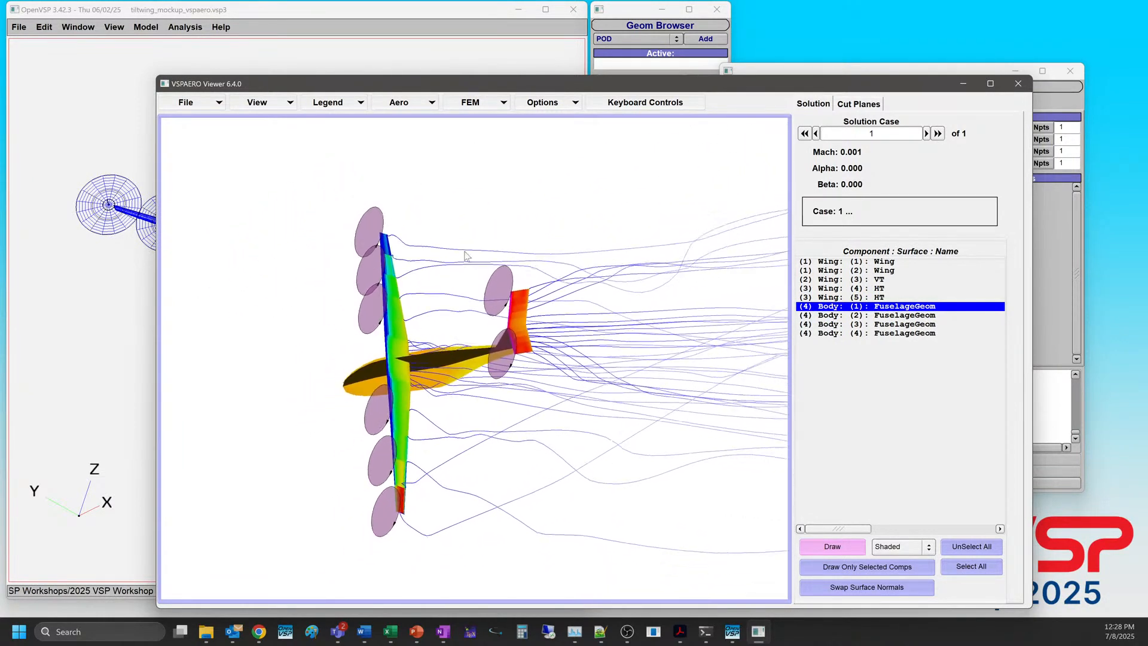
{"action": "left_click_drag", "start_coordinate": [424, 334], "coordinate": [219, 255]}
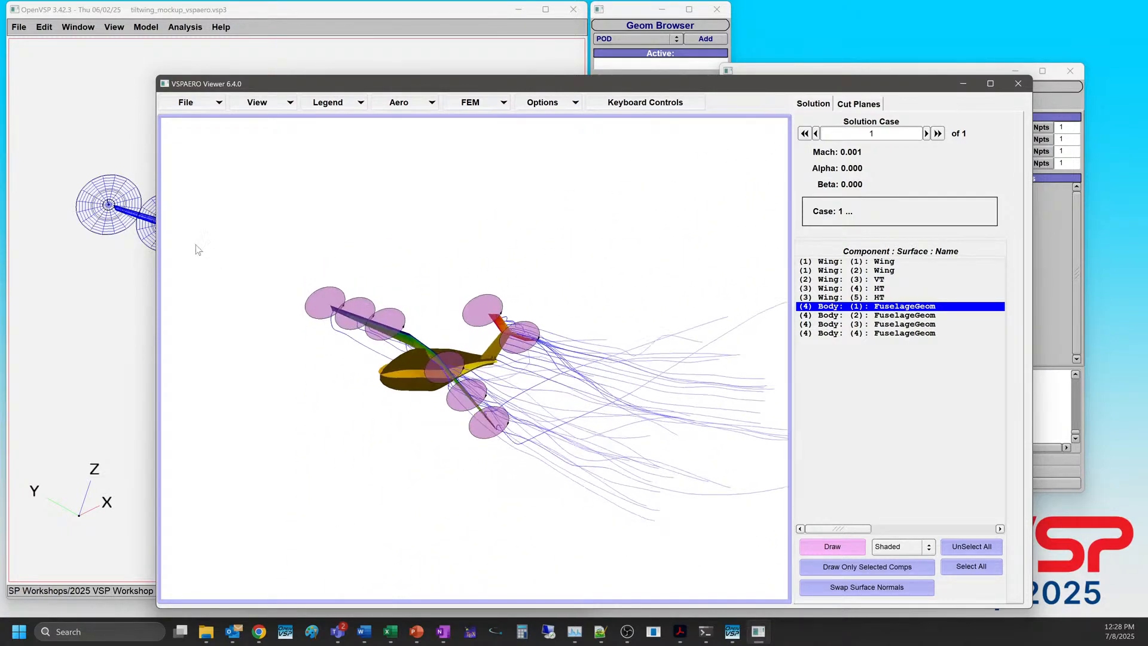
{"action": "left_click_drag", "start_coordinate": [416, 345], "coordinate": [343, 375]}
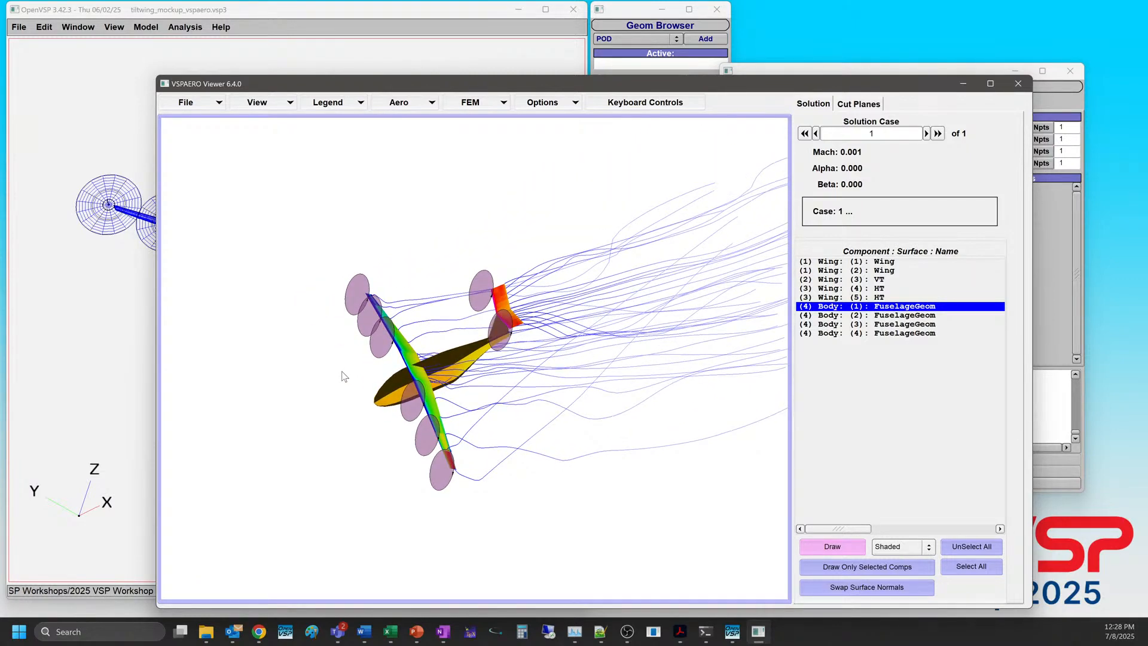
{"action": "left_click_drag", "start_coordinate": [455, 372], "coordinate": [559, 331]}
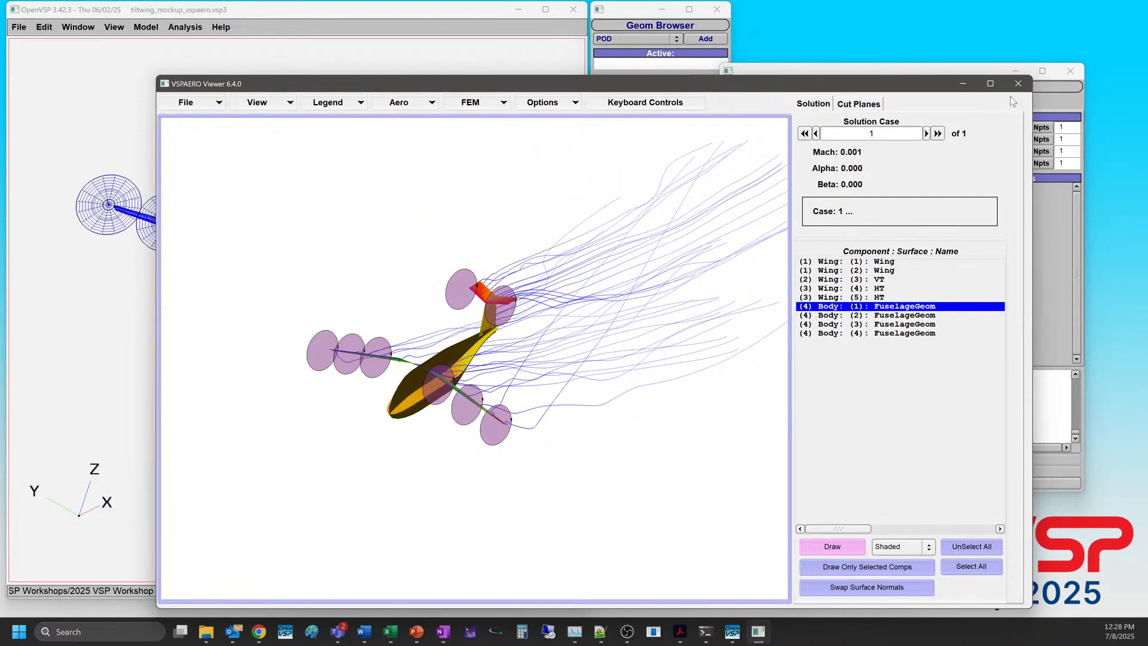
{"action": "left_click", "coordinate": [1018, 83]}
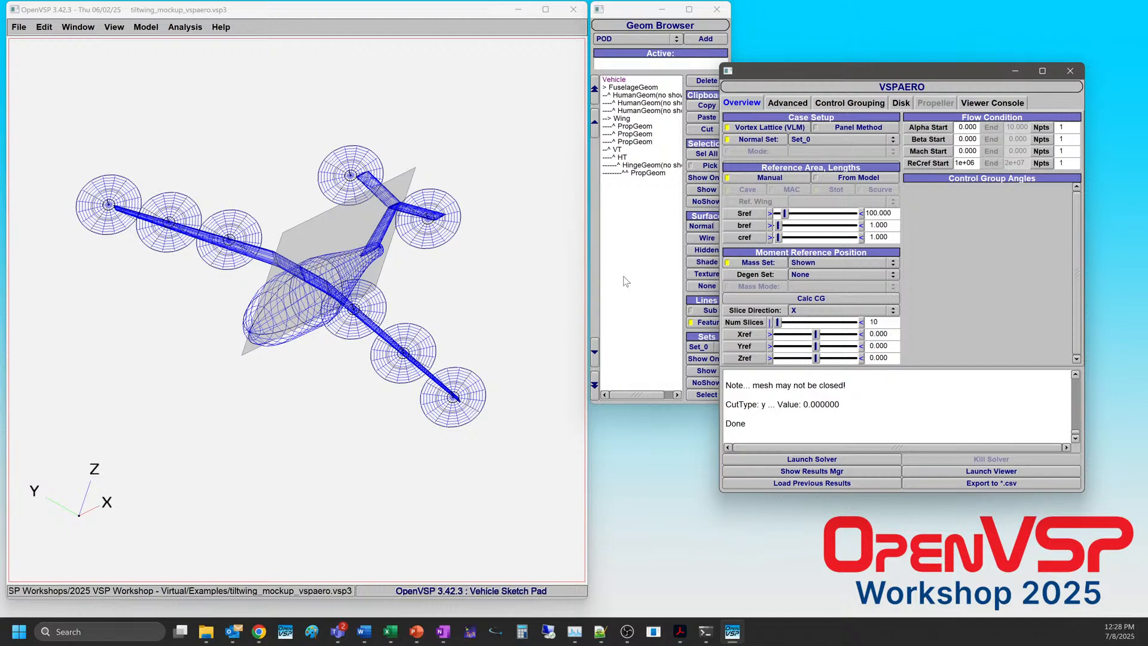
{"action": "left_click_drag", "start_coordinate": [423, 287], "coordinate": [299, 260]}
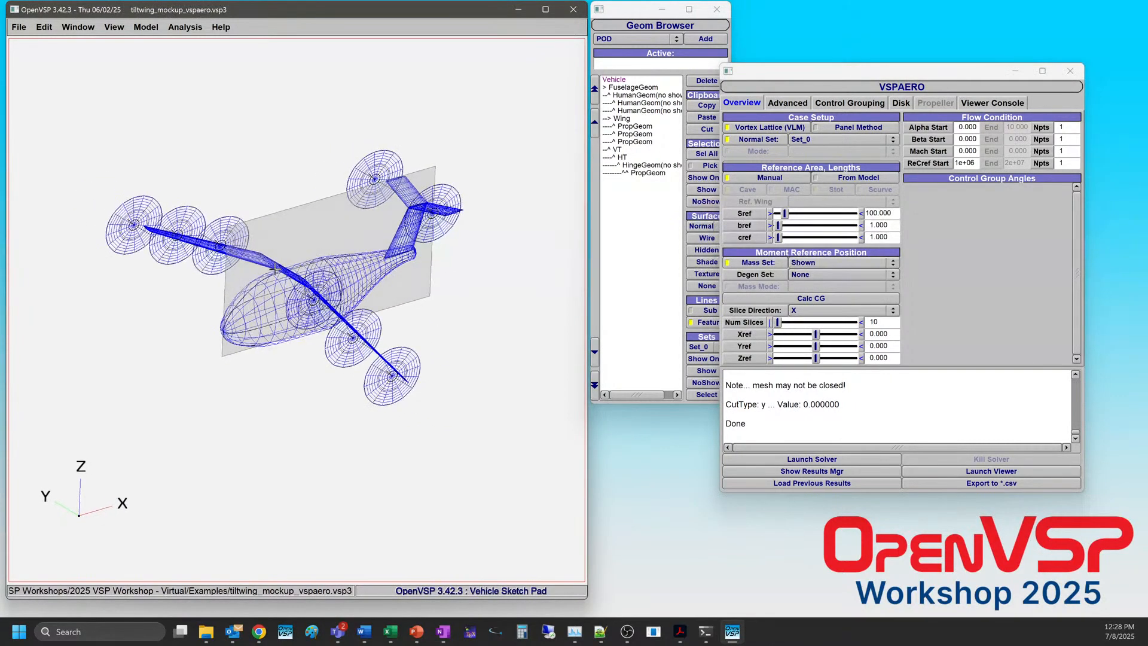
{"action": "right_click_drag", "start_coordinate": [341, 305], "coordinate": [335, 321]}
{"action": "left_click_drag", "start_coordinate": [335, 321], "coordinate": [441, 306]}
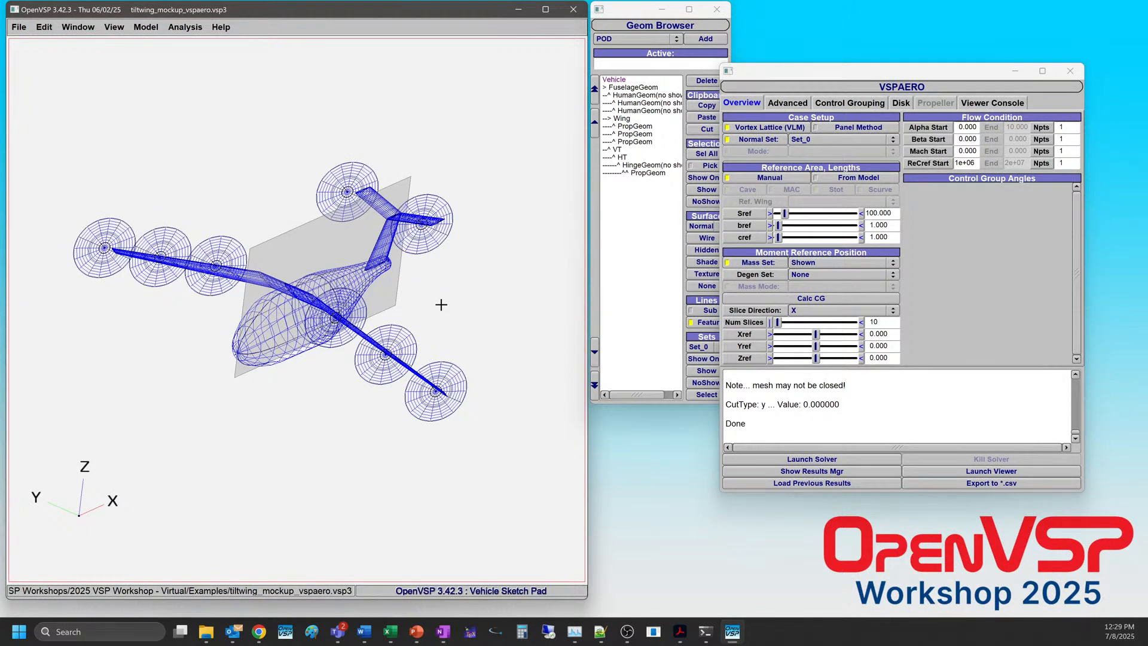
{"action": "mouse_move", "coordinate": [442, 305]}
{"action": "left_mouse_down"}
{"action": "mouse_move", "coordinate": [472, 285]}
{"action": "mouse_move", "coordinate": [425, 307]}
{"action": "left_mouse_up"}
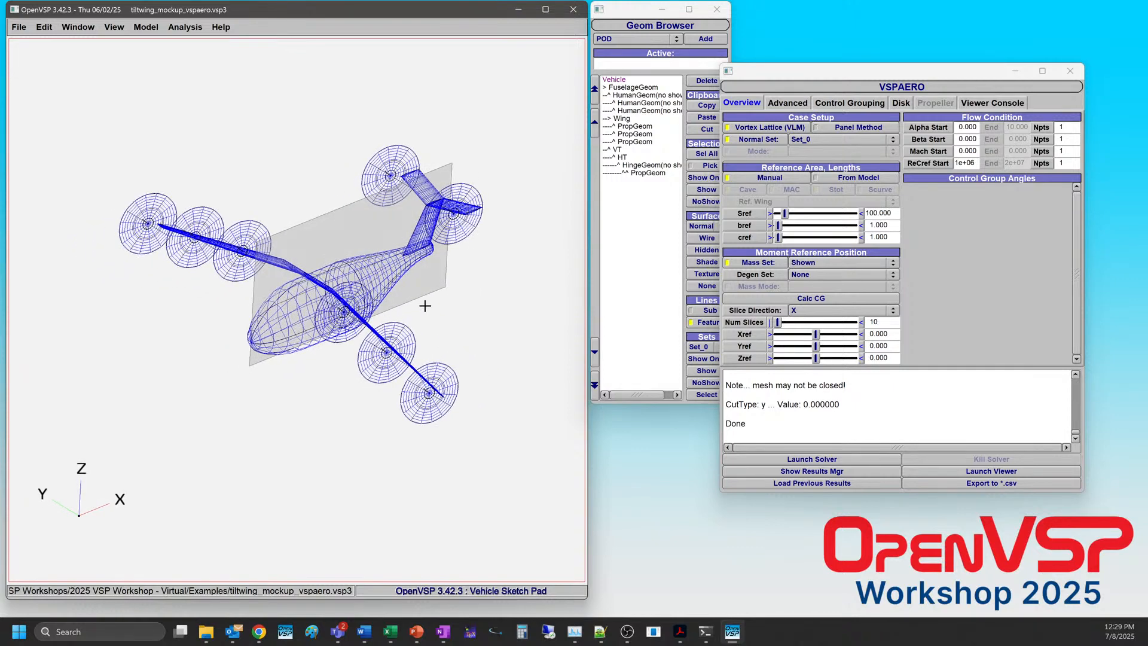